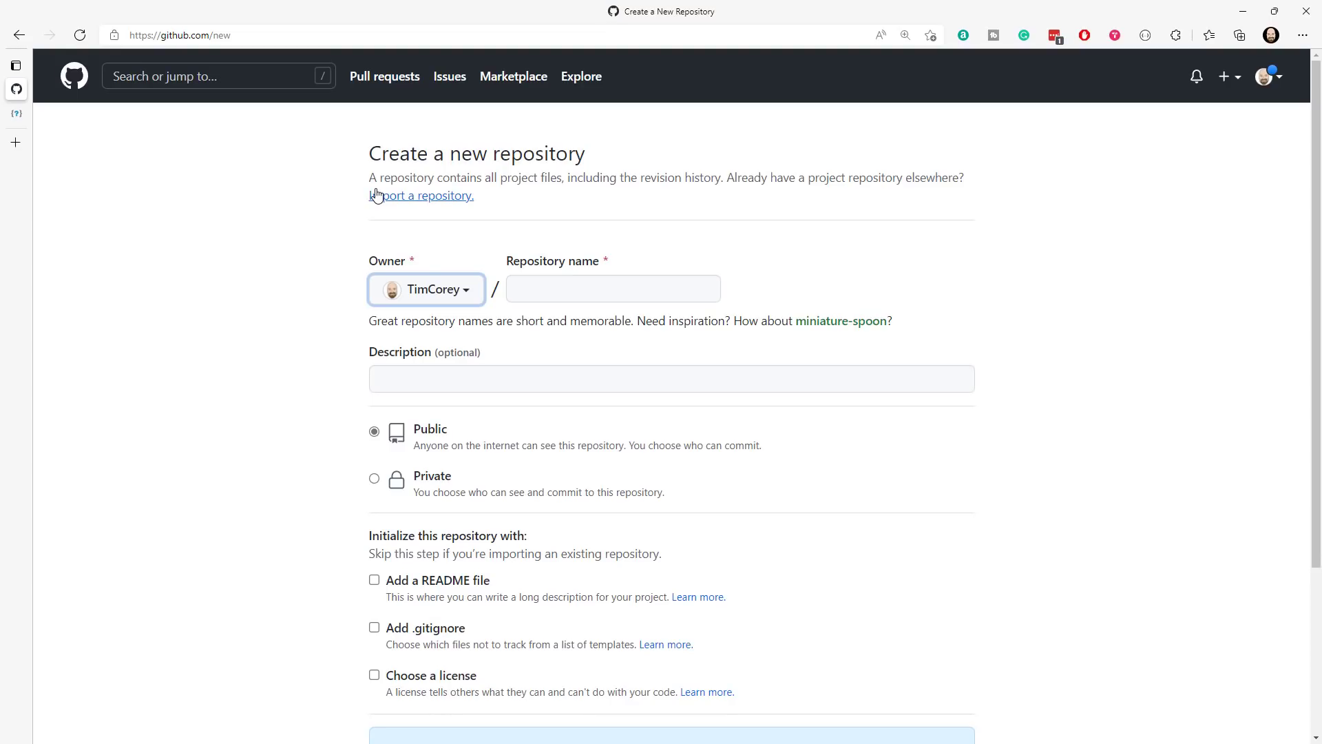
- Name the new repository IntroToGitHub and describe it as "A demo for YouTube on how to use GitHub."
left_click(686, 292)
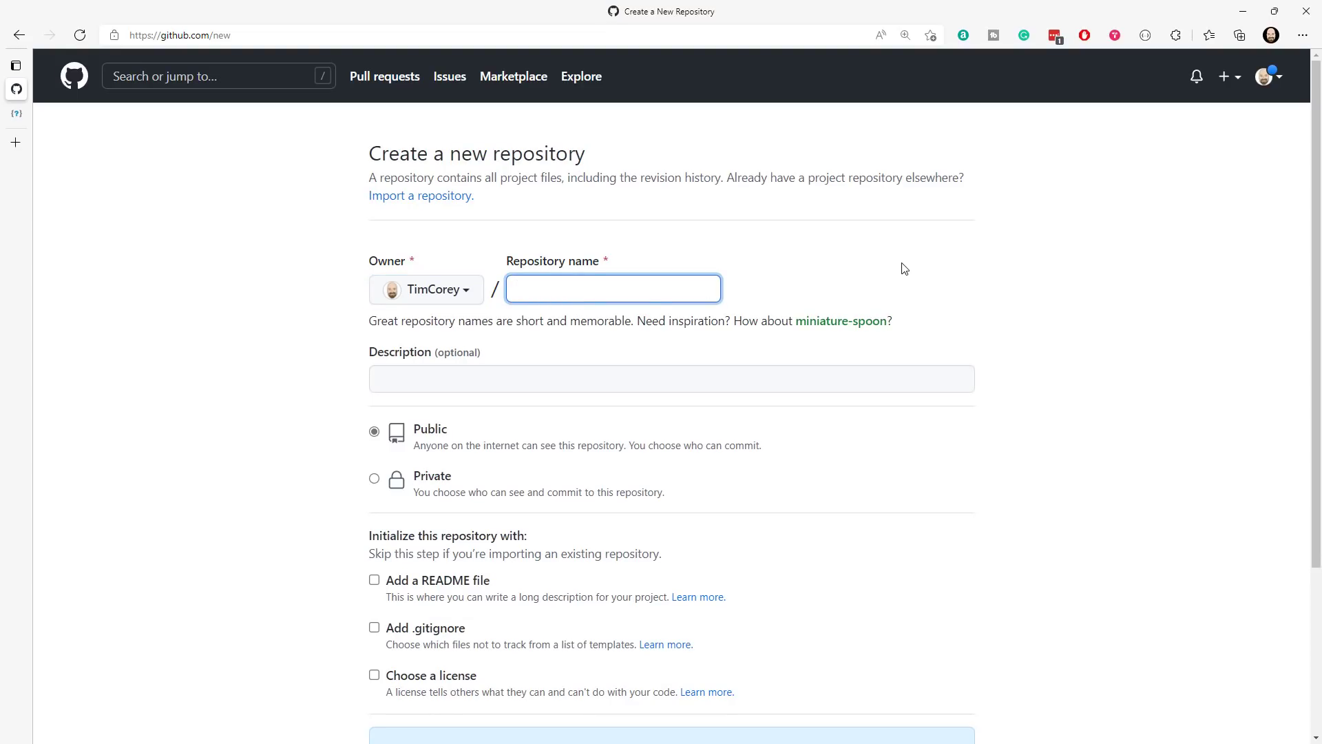
type("IntroToGitHub")
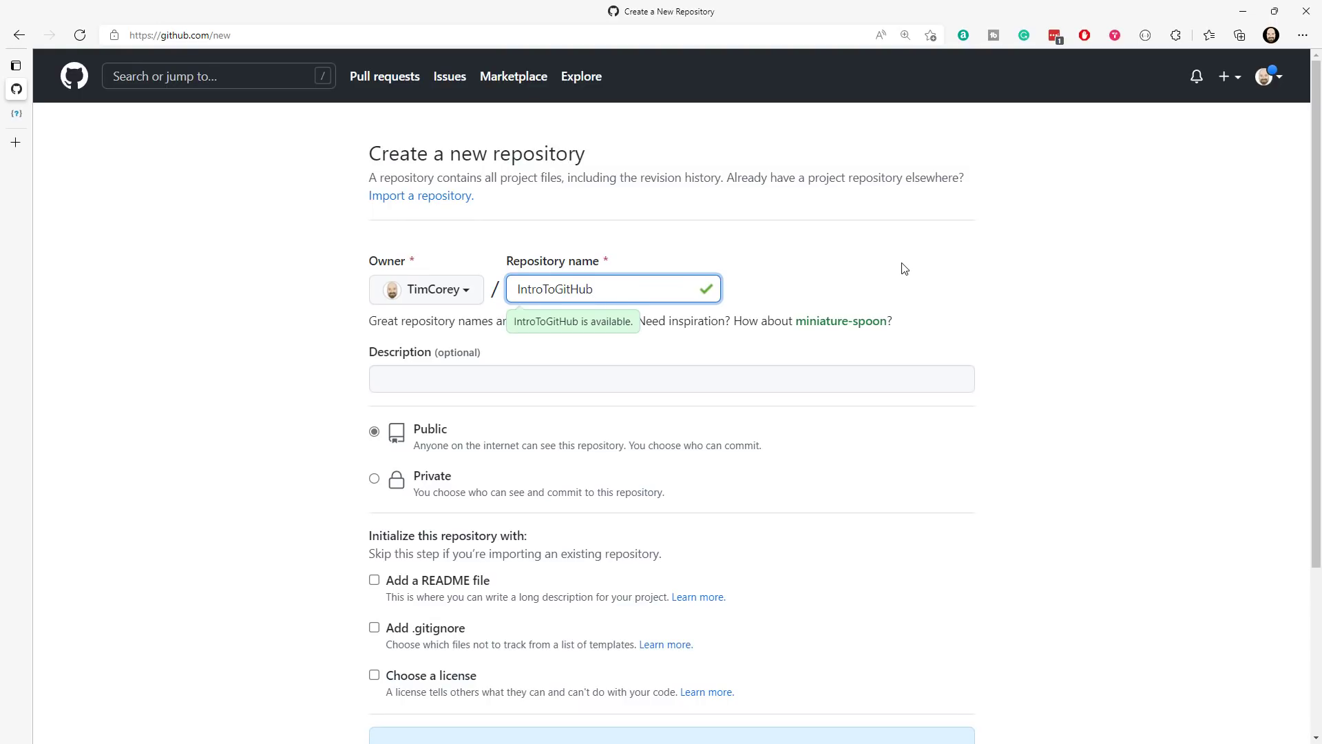
left_click(519, 380)
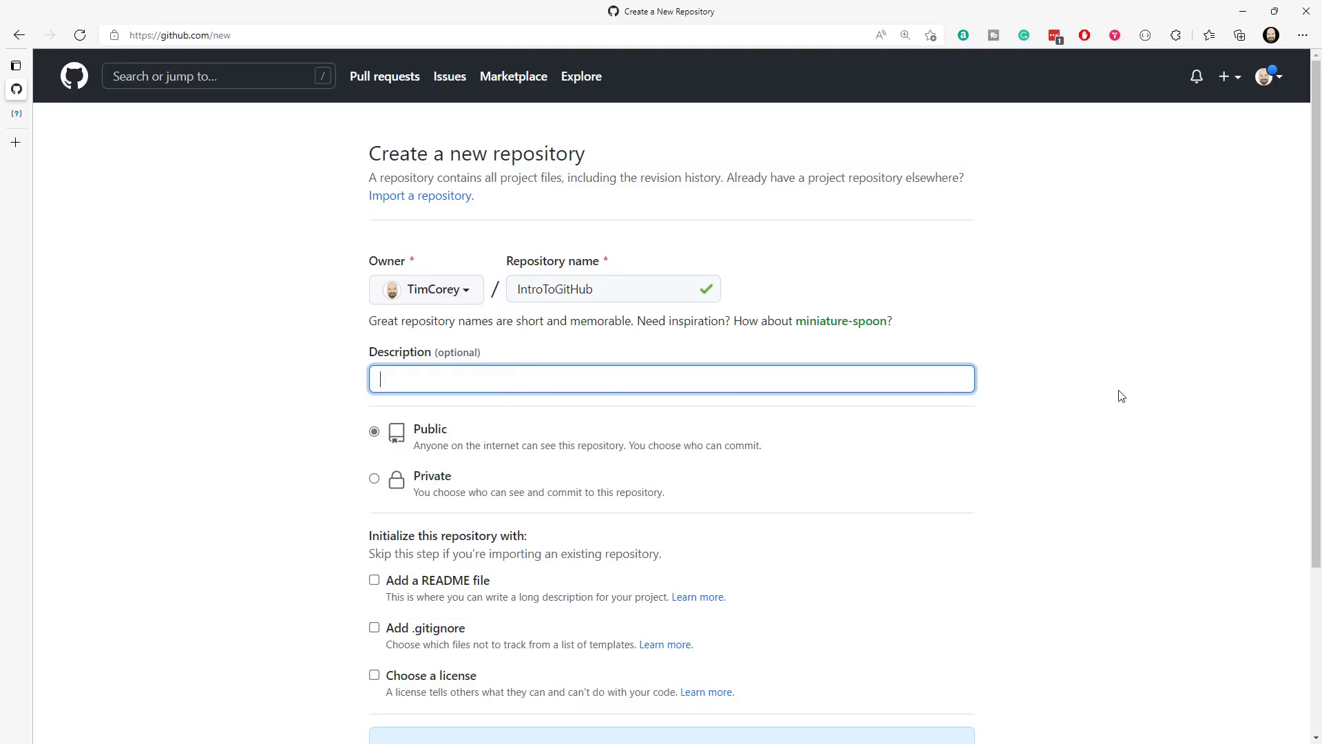
type("A demo for YouTube on how to use GitHub.")
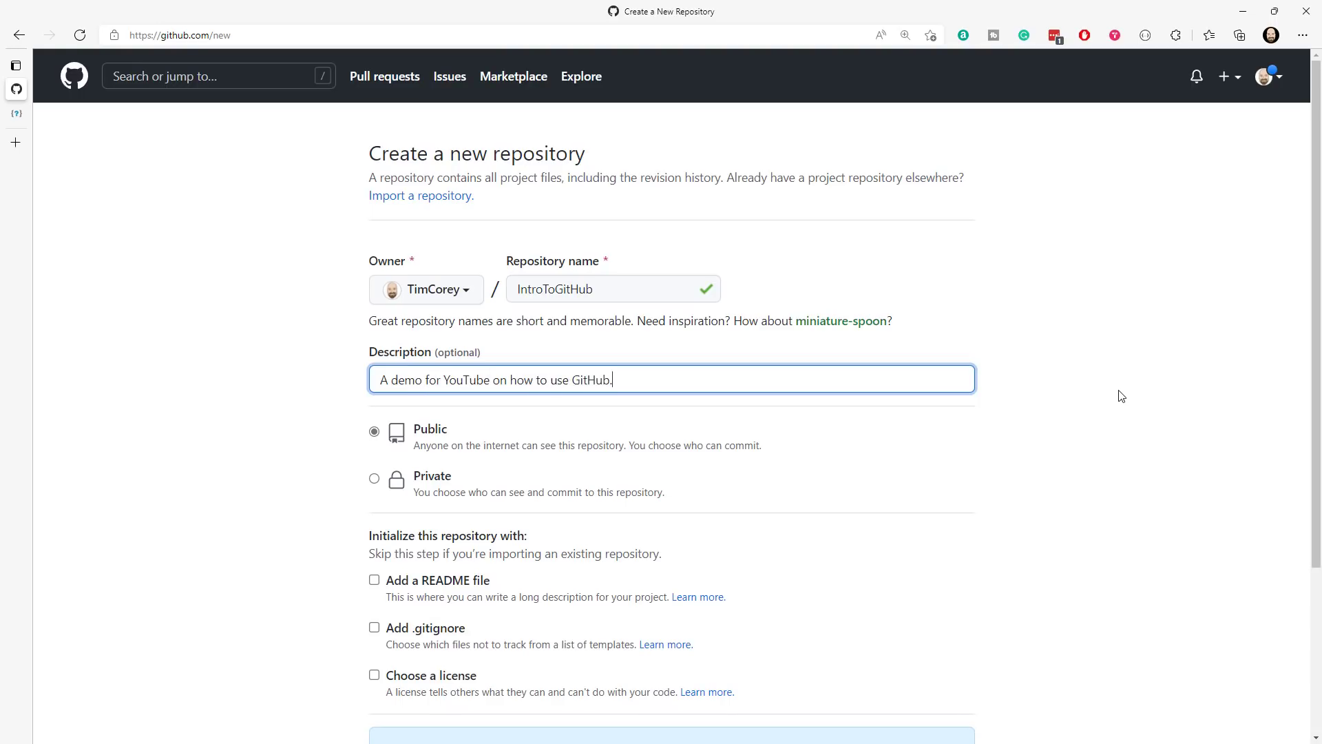
left_click(1126, 344)
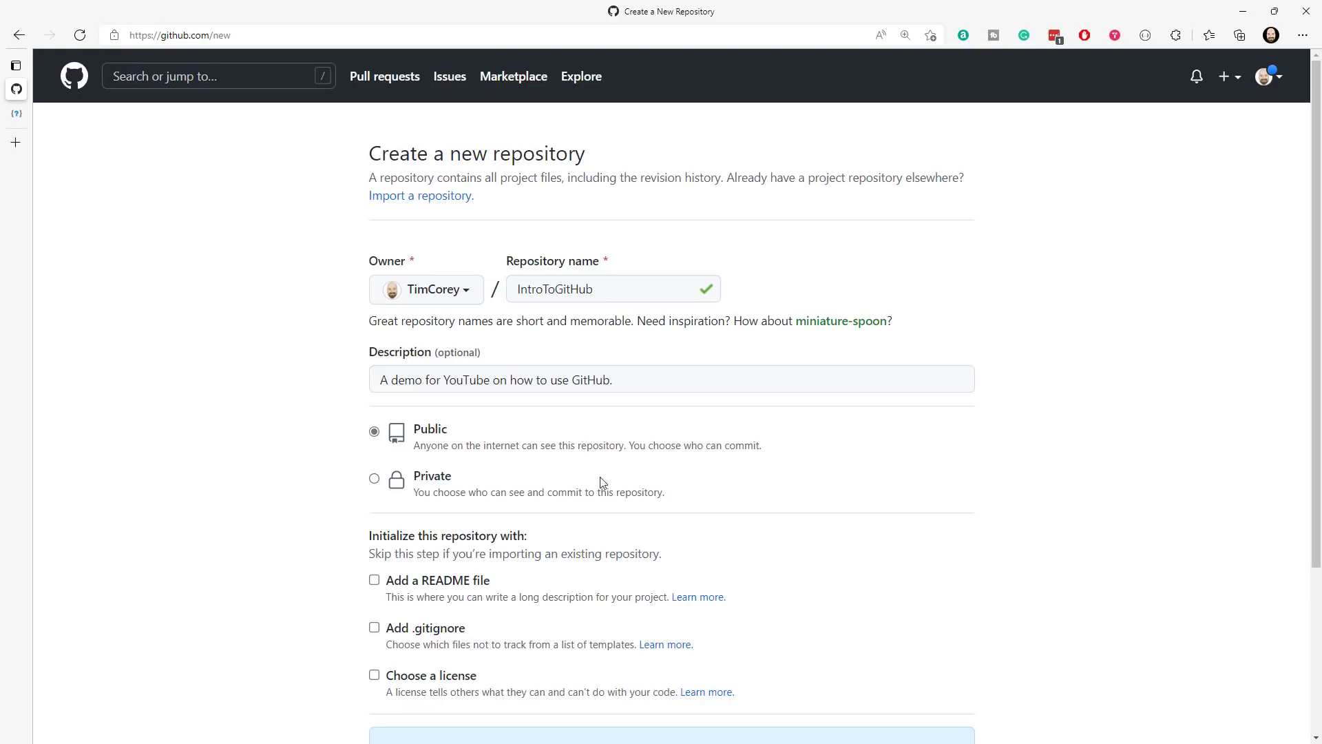
- Initialize the repository with a README file and a .gitignore based on the VisualStudio template
scroll(949, 396, "down", 3)
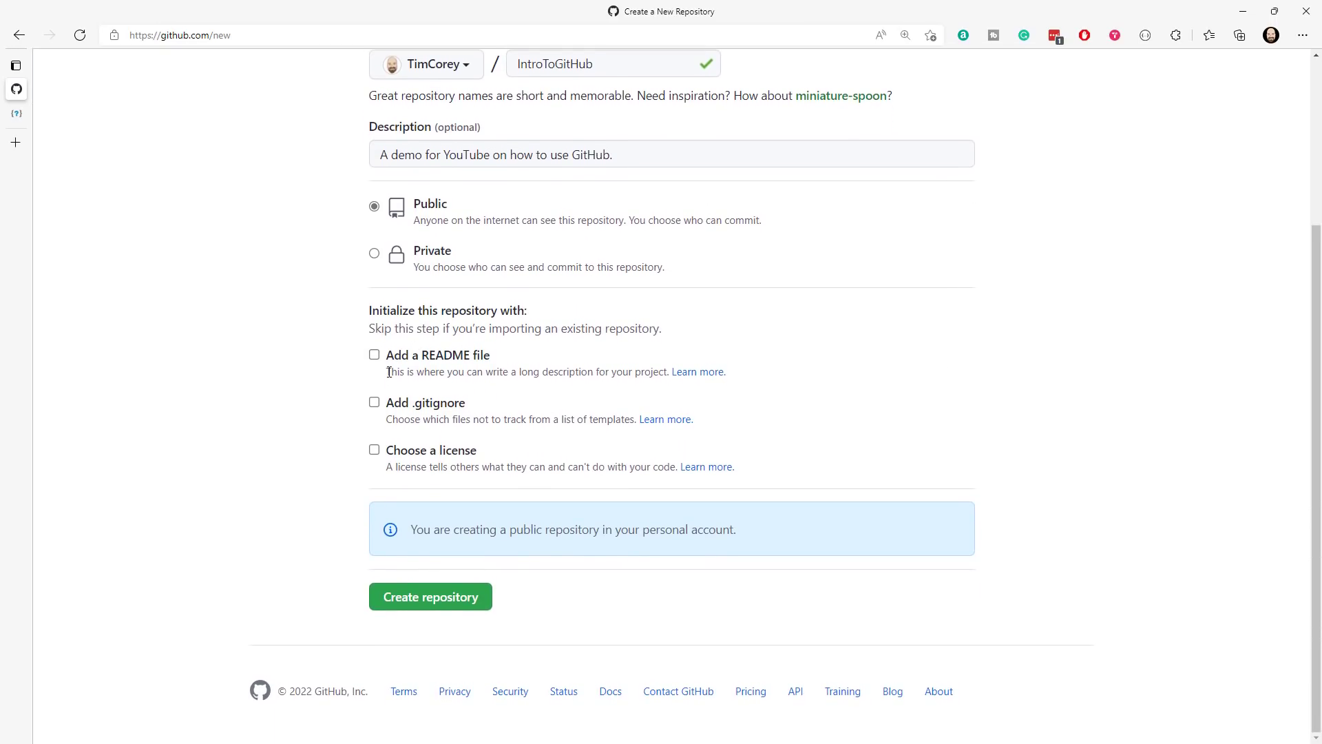
left_click(449, 356)
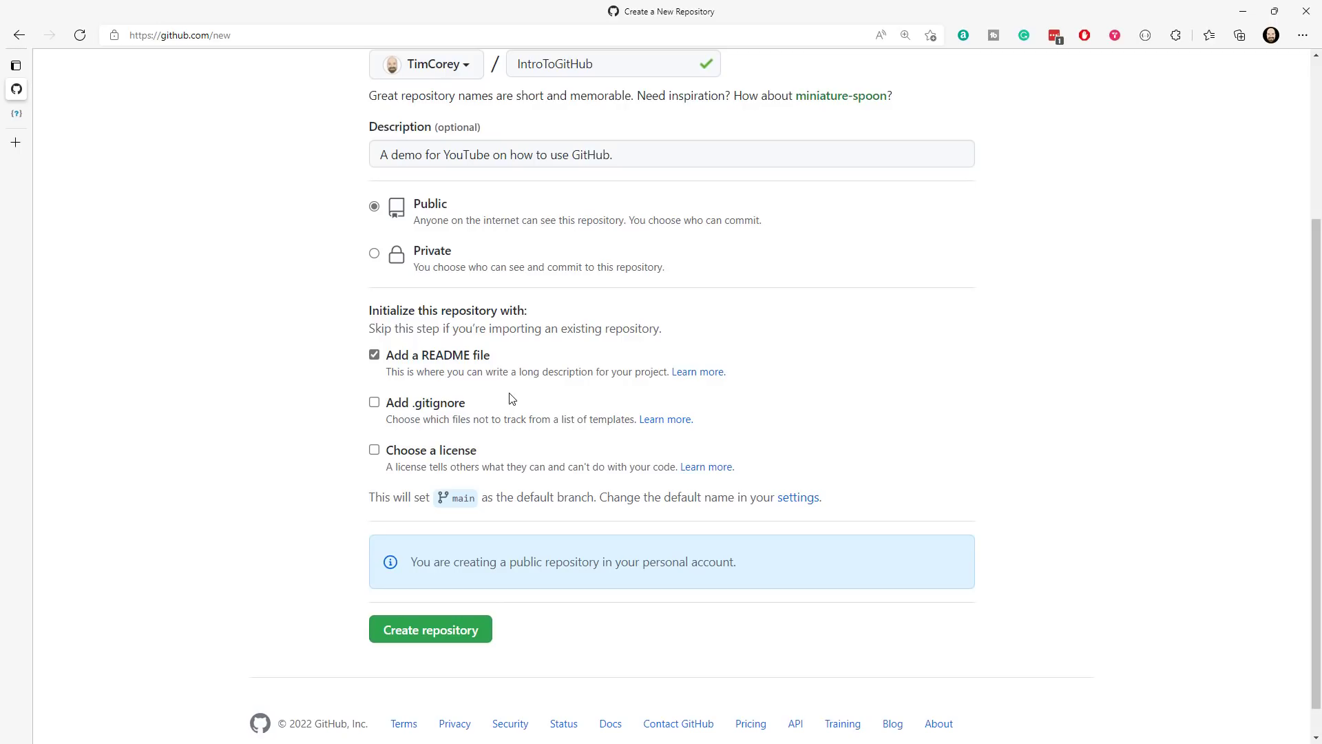
left_click(374, 403)
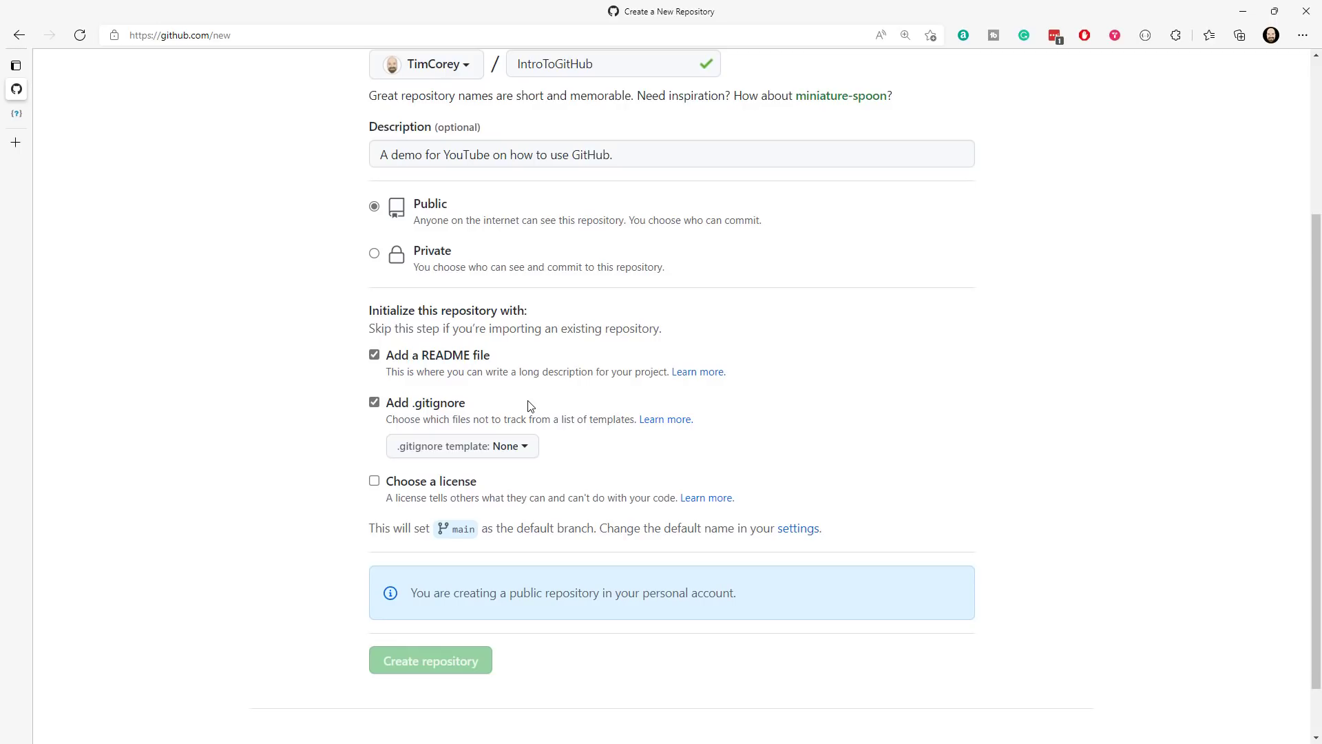
left_click(531, 453)
scroll(735, 384, "down", 2)
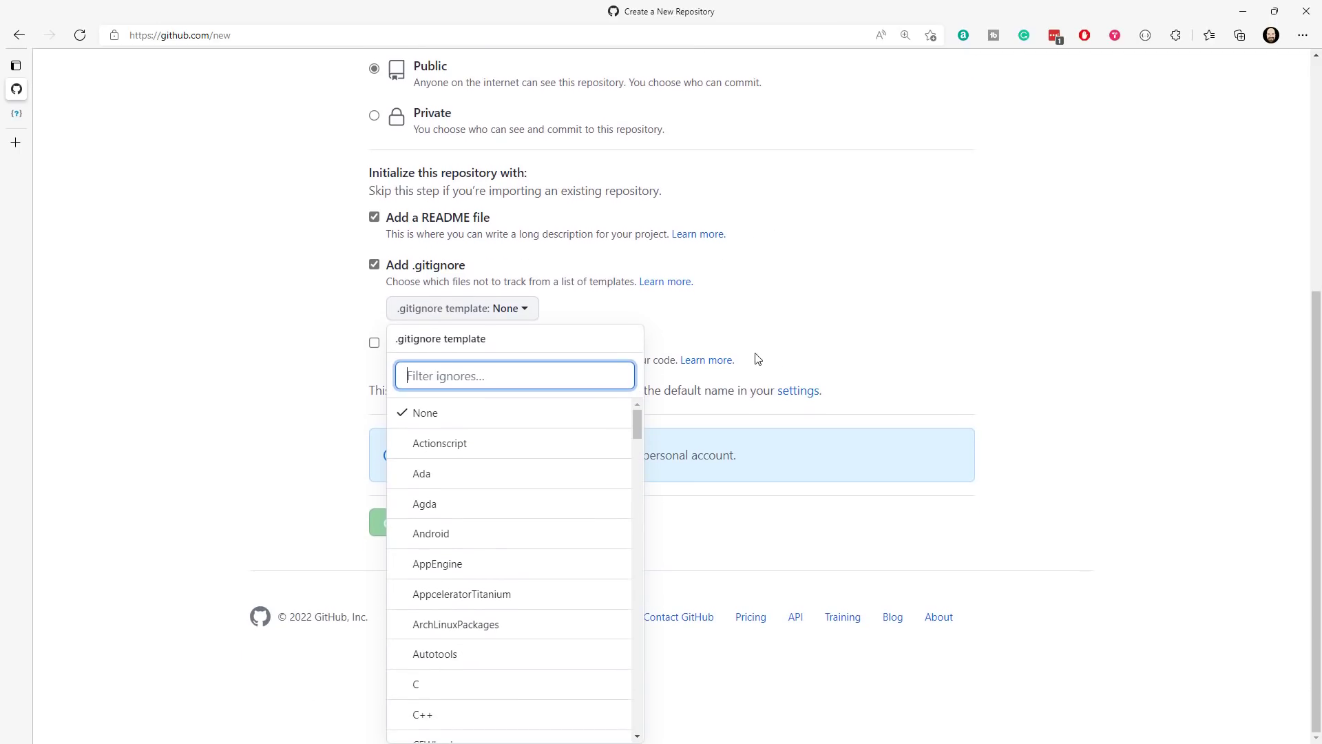
left_click(909, 309)
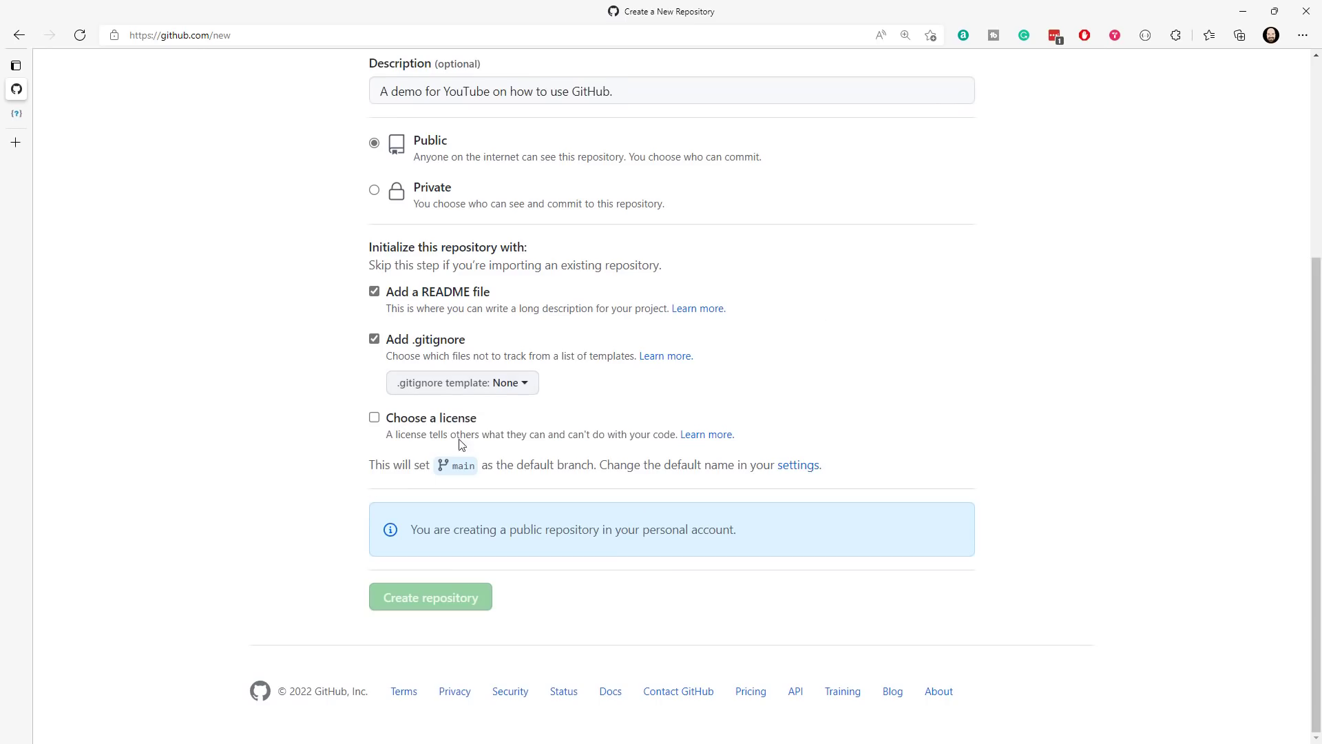
left_click(522, 384)
type("visu")
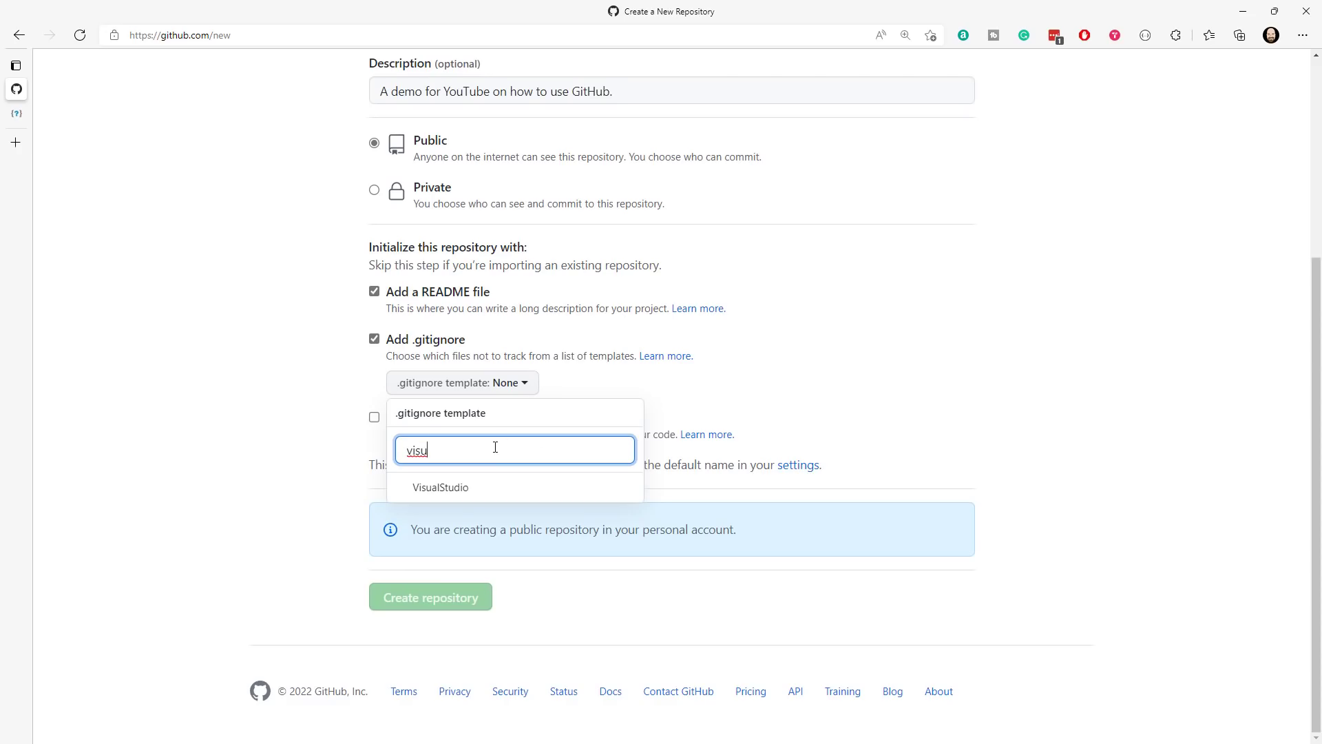
left_click(459, 491)
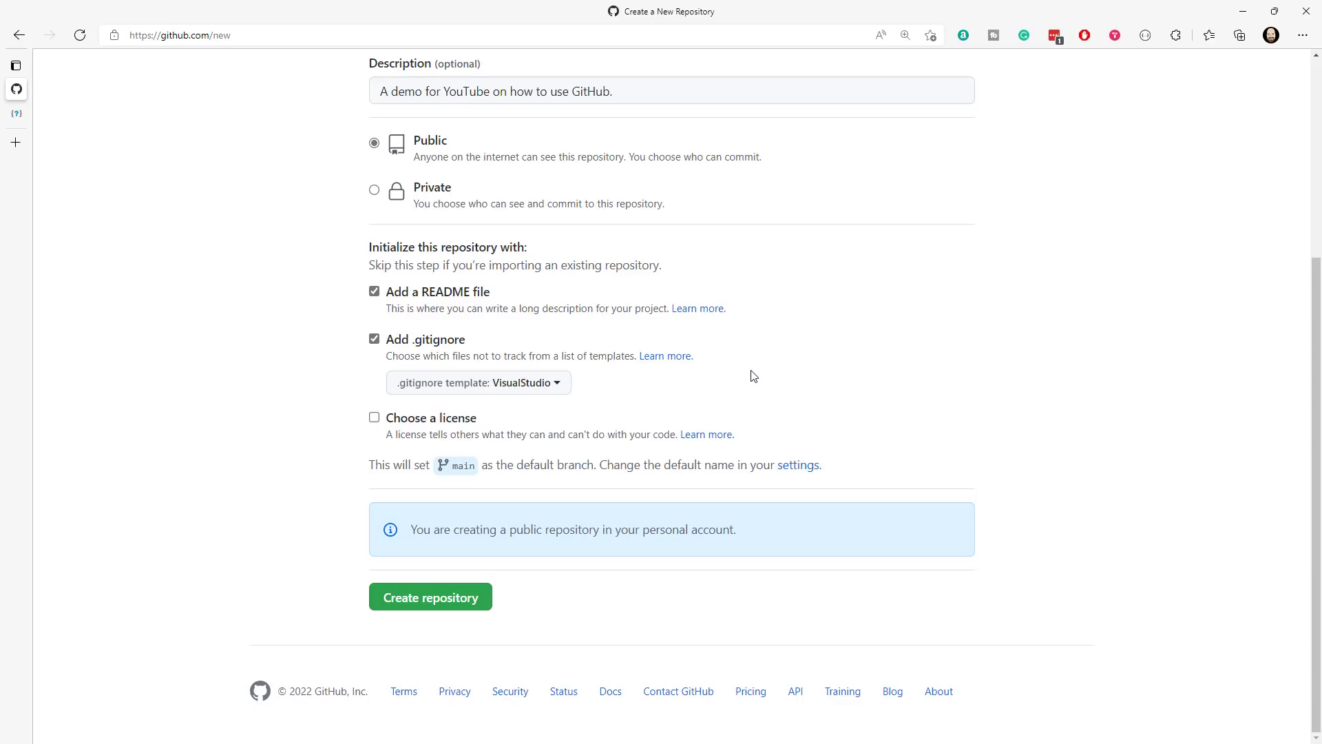
- Include a license in the new repository and choose the MIT License
left_click(374, 417)
scroll(820, 345, "down", 1)
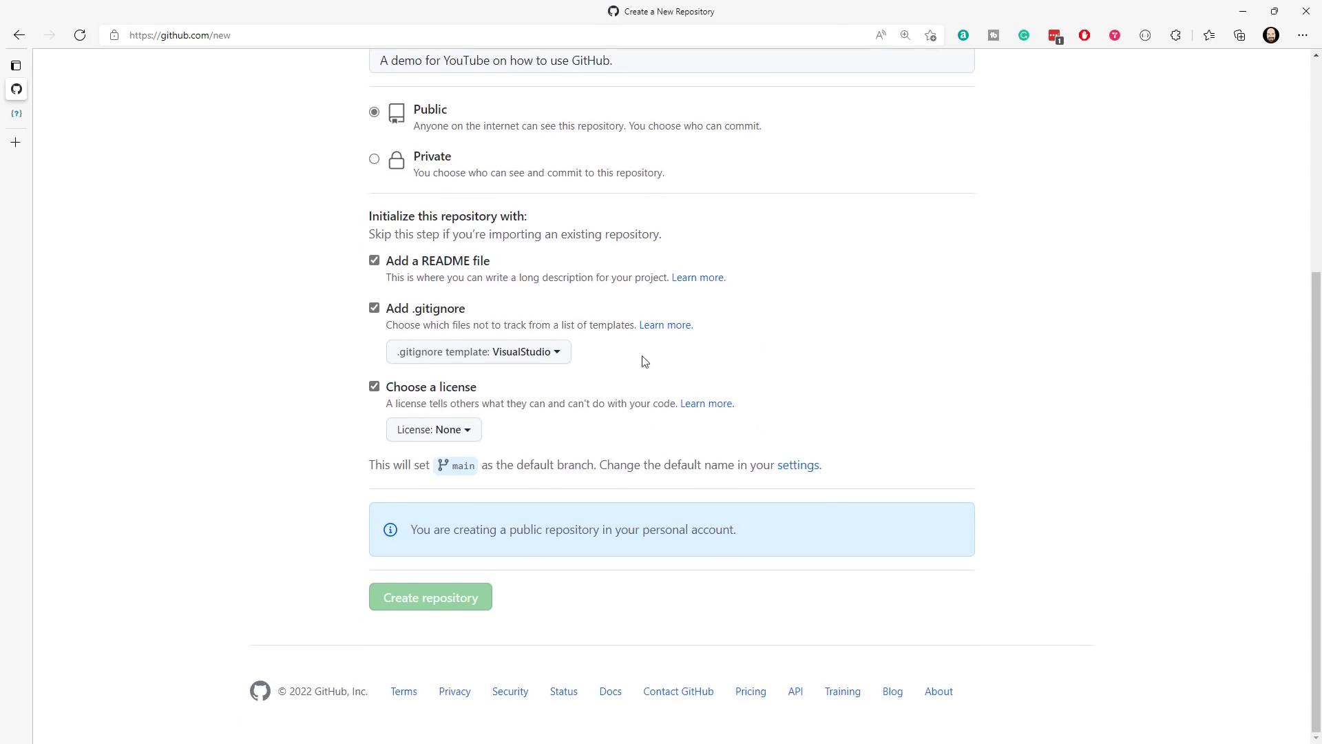
left_click(447, 430)
scroll(792, 337, "down", 2)
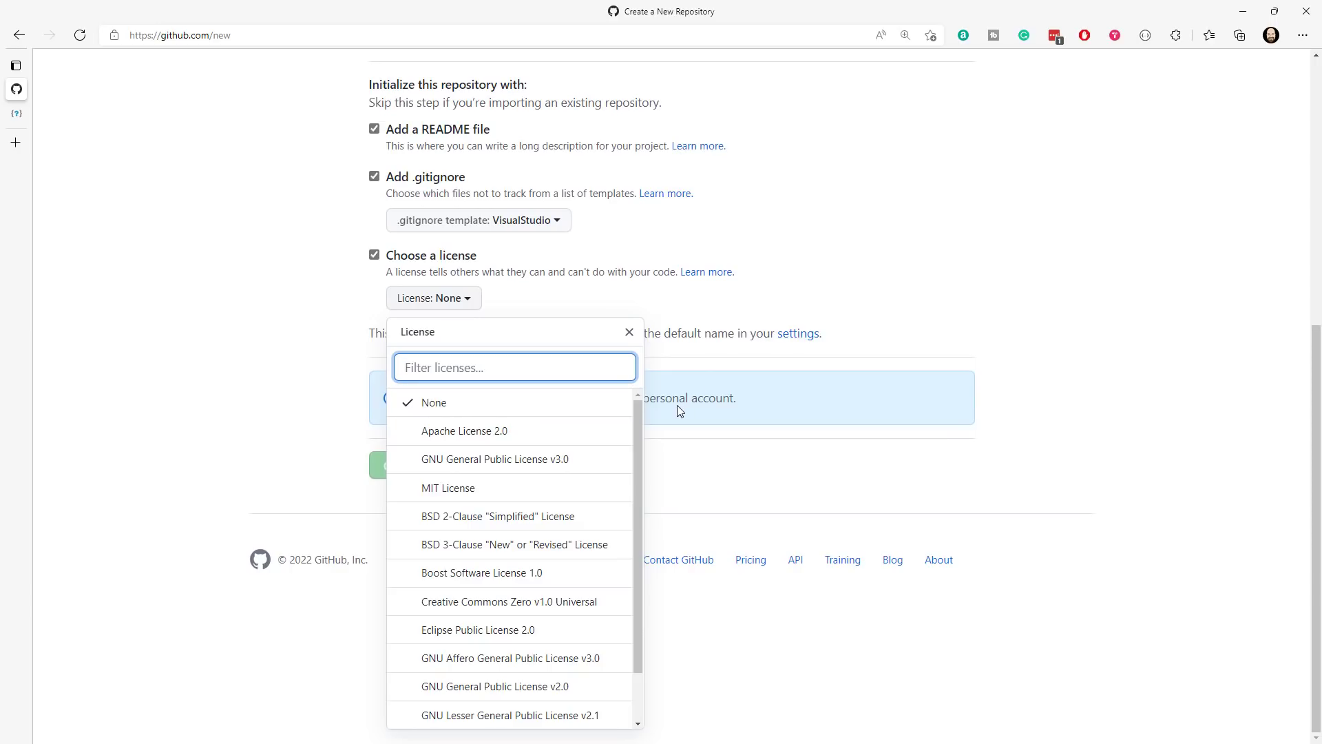
left_click_drag(639, 416, 631, 515)
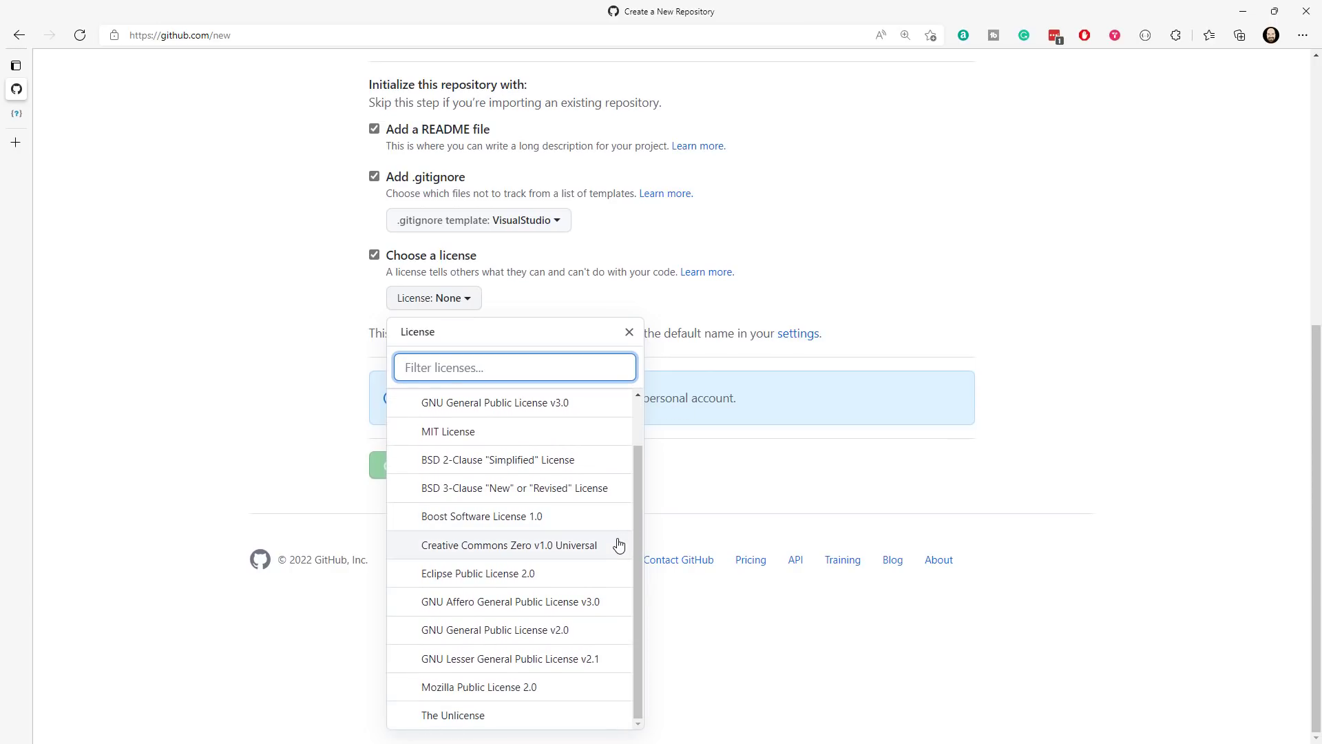
scroll(551, 520, "up", 1)
left_click(482, 490)
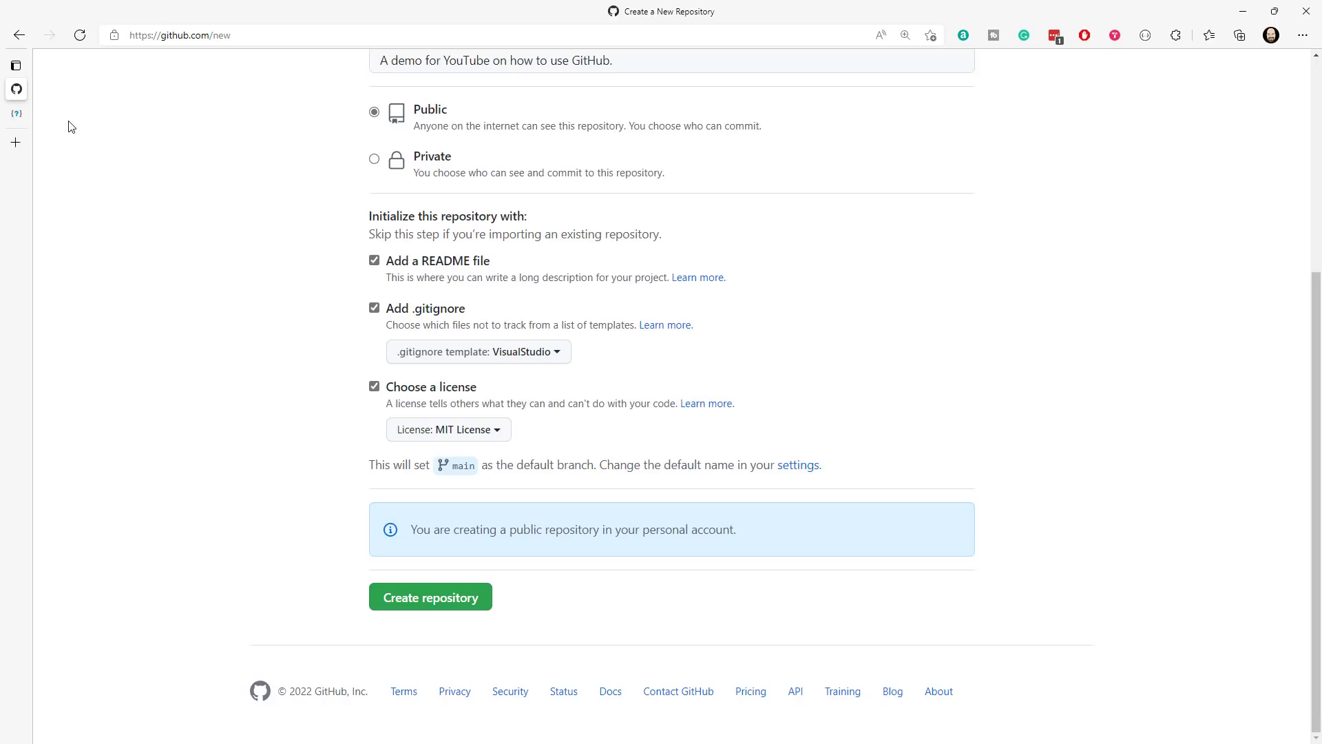
- Switch to the choosealicense.com page and look at its address and license guidance
left_click(17, 113)
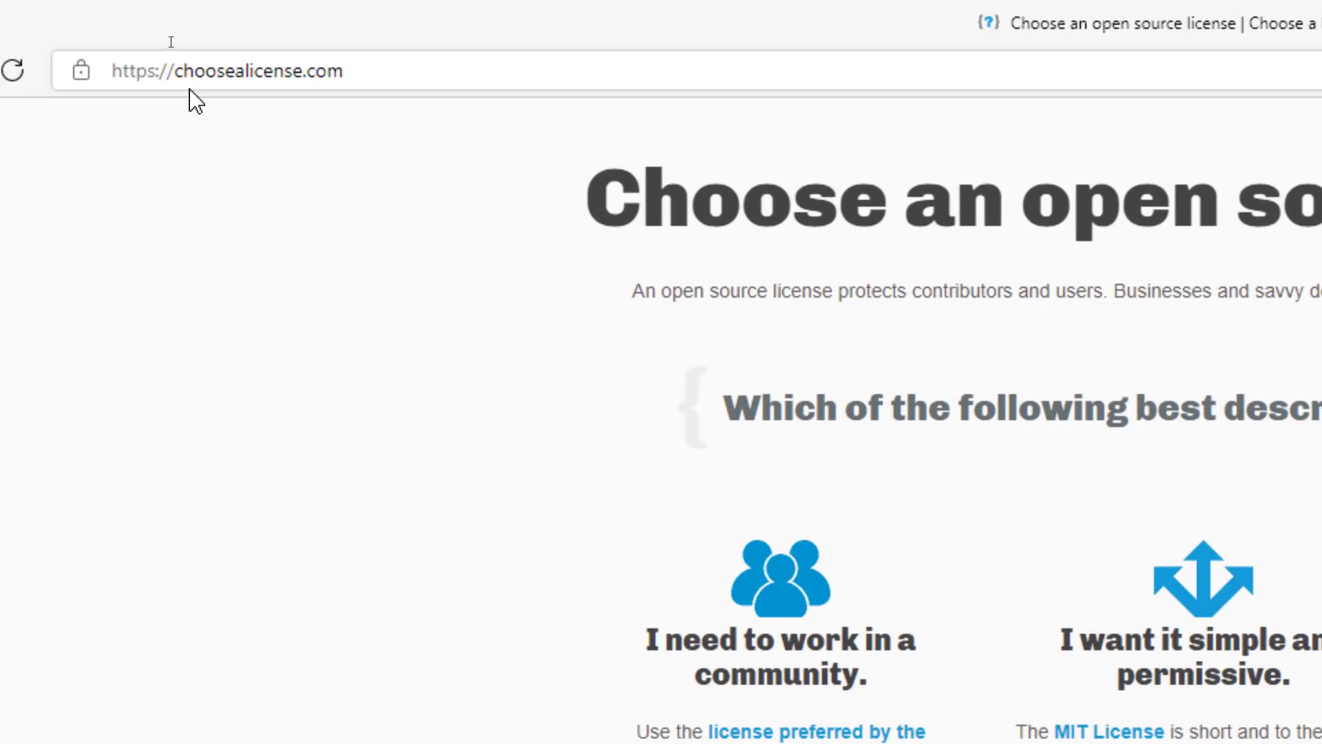
left_click_drag(234, 71, 246, 71)
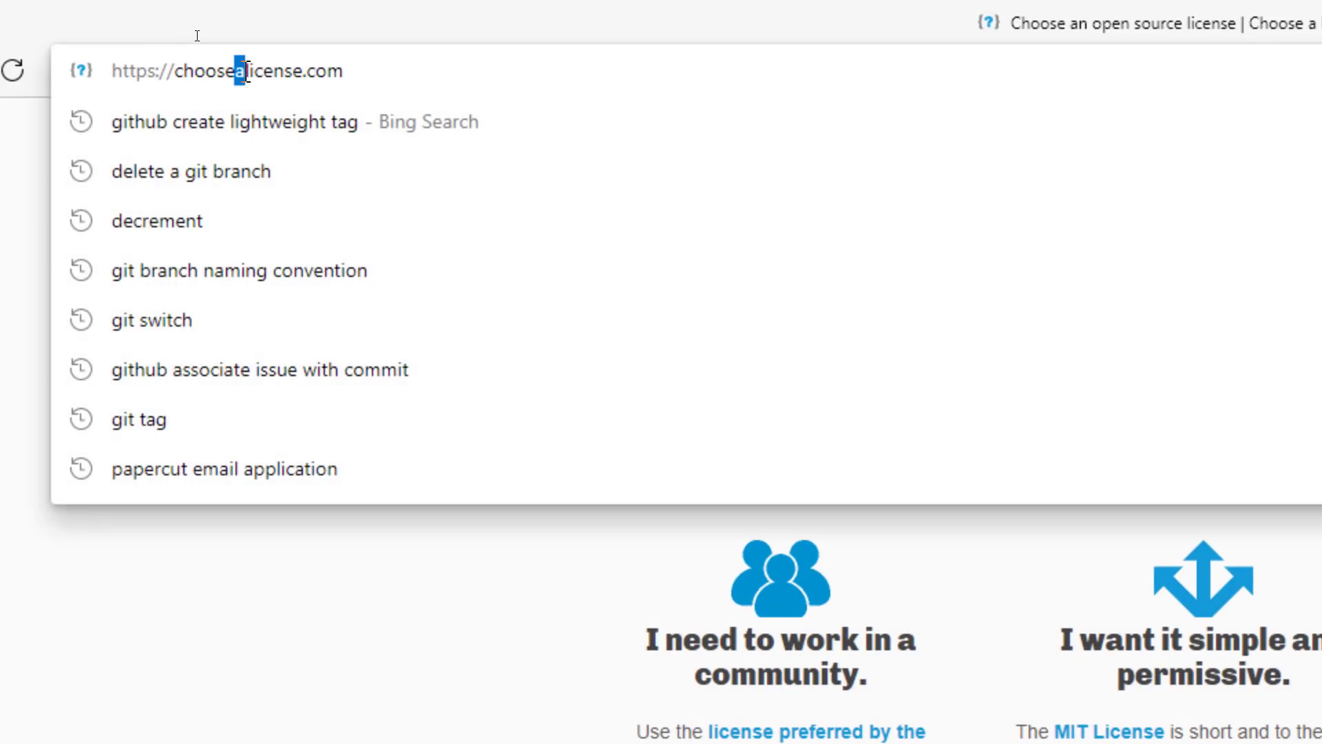
left_click(513, 712)
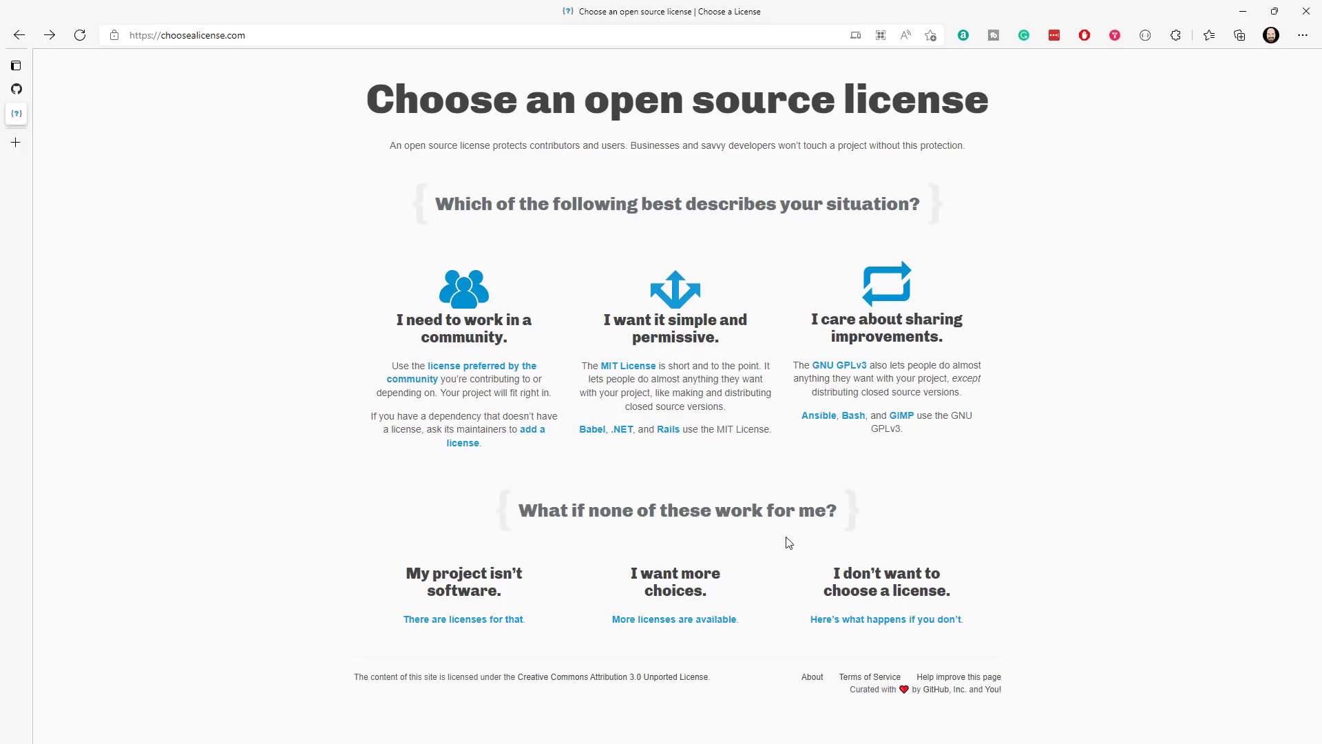
- Open the full list of available licenses and compare their permissions, conditions and limitations down to The Unlicense
left_click(695, 622)
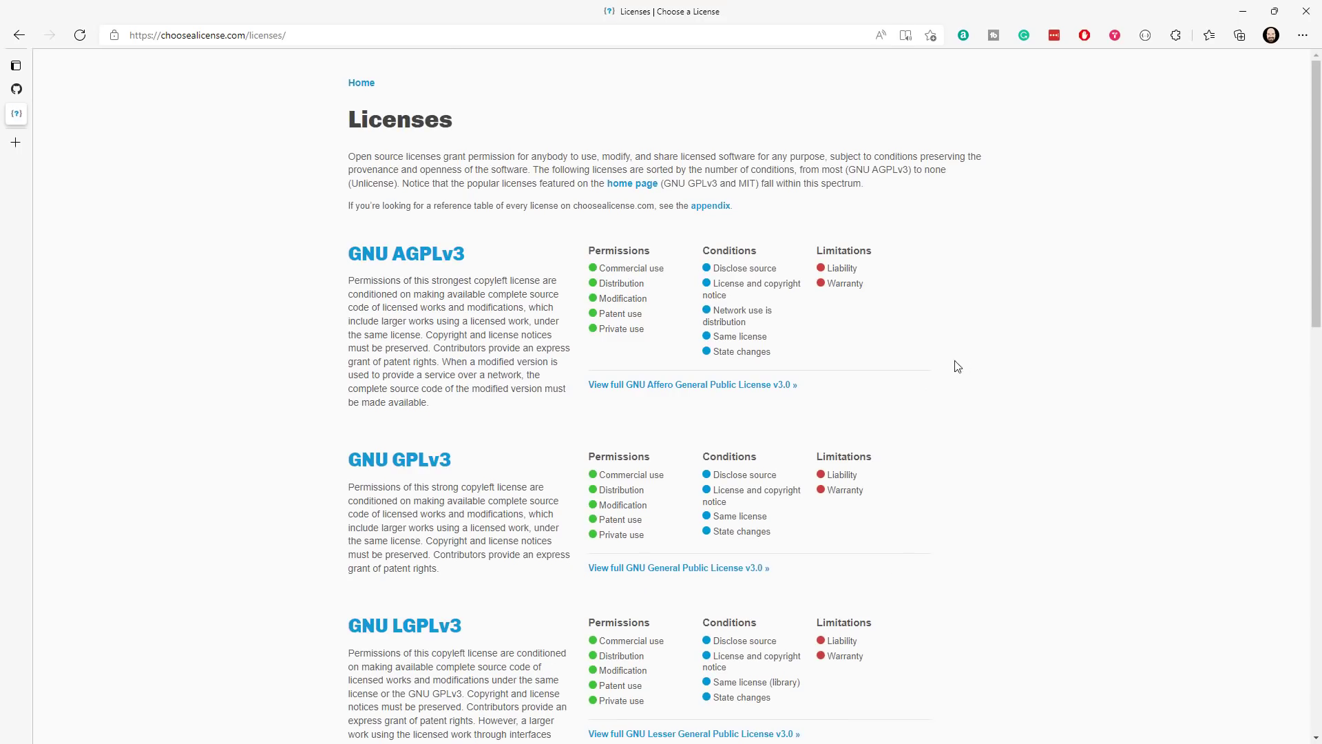
scroll(978, 355, "down", 3)
scroll(978, 354, "down", 2)
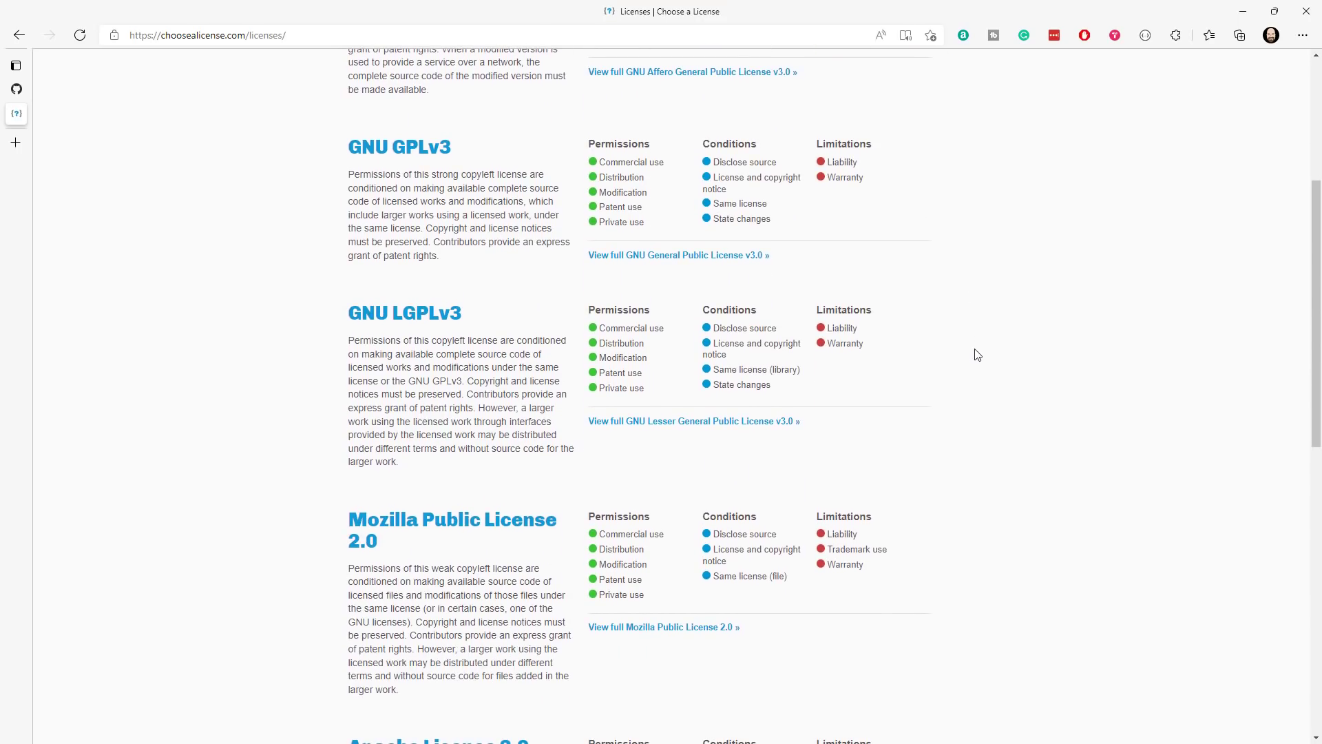
scroll(978, 355, "down", 2)
scroll(977, 355, "up", 5)
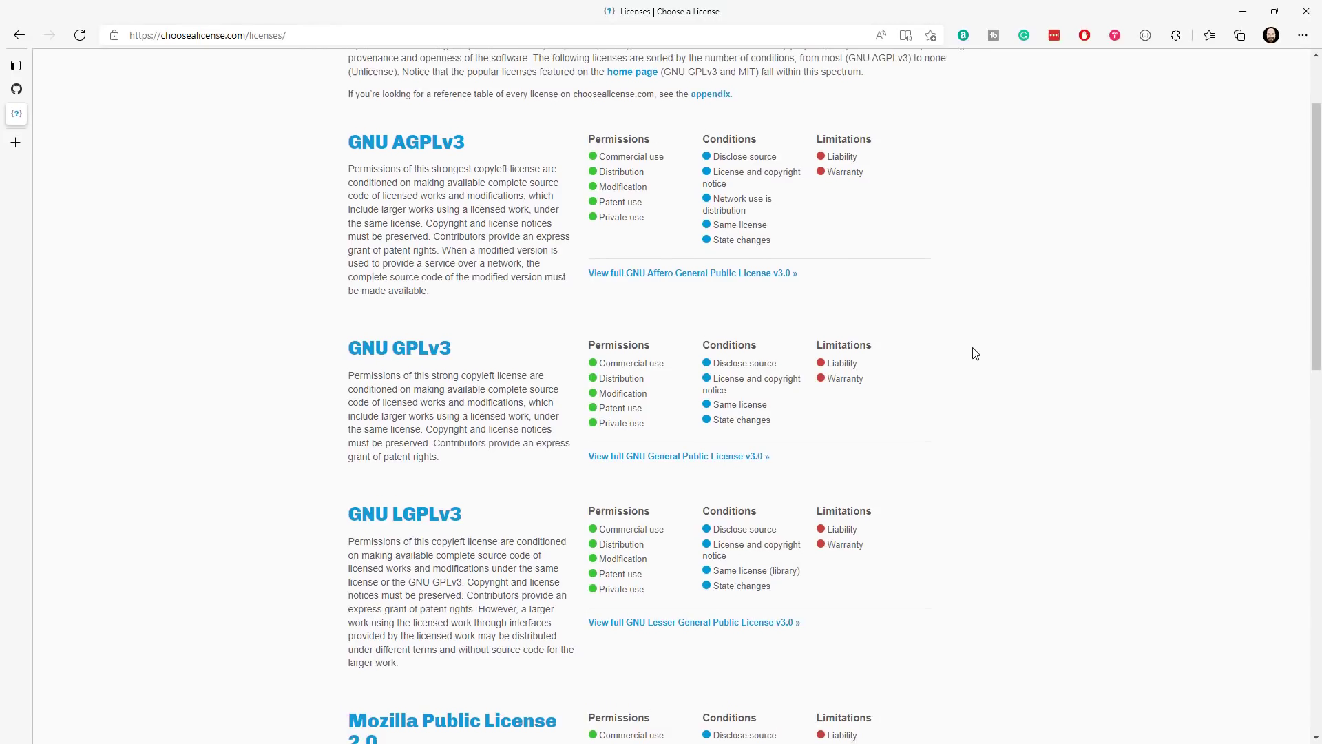
double_click(618, 352)
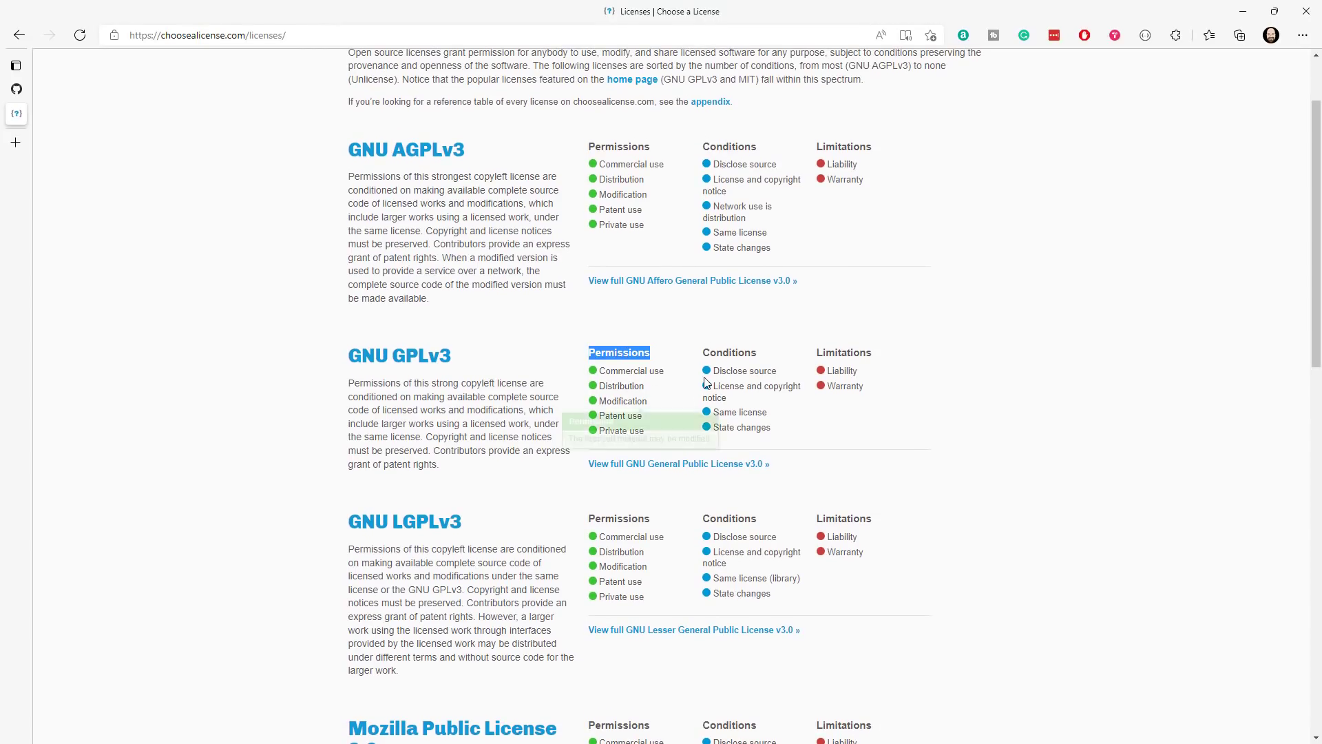
double_click(730, 353)
double_click(844, 353)
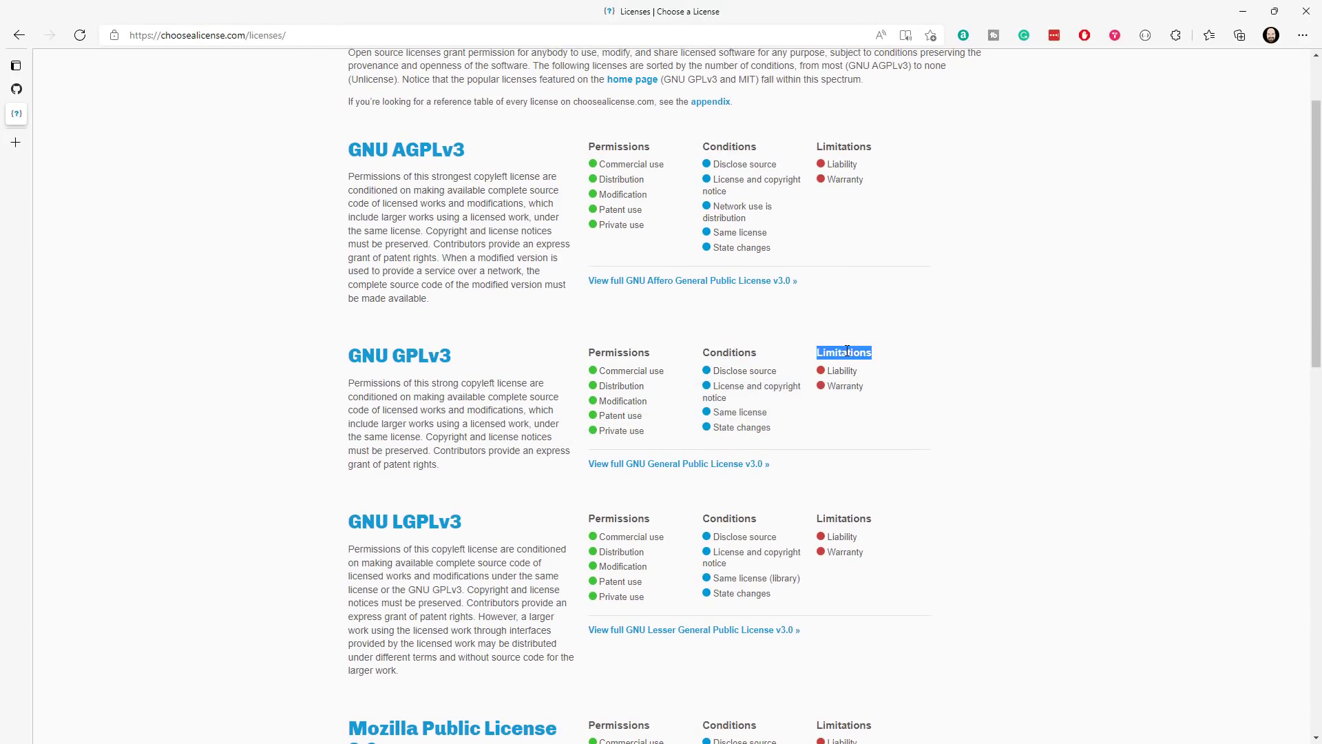
scroll(1022, 418, "down", 13)
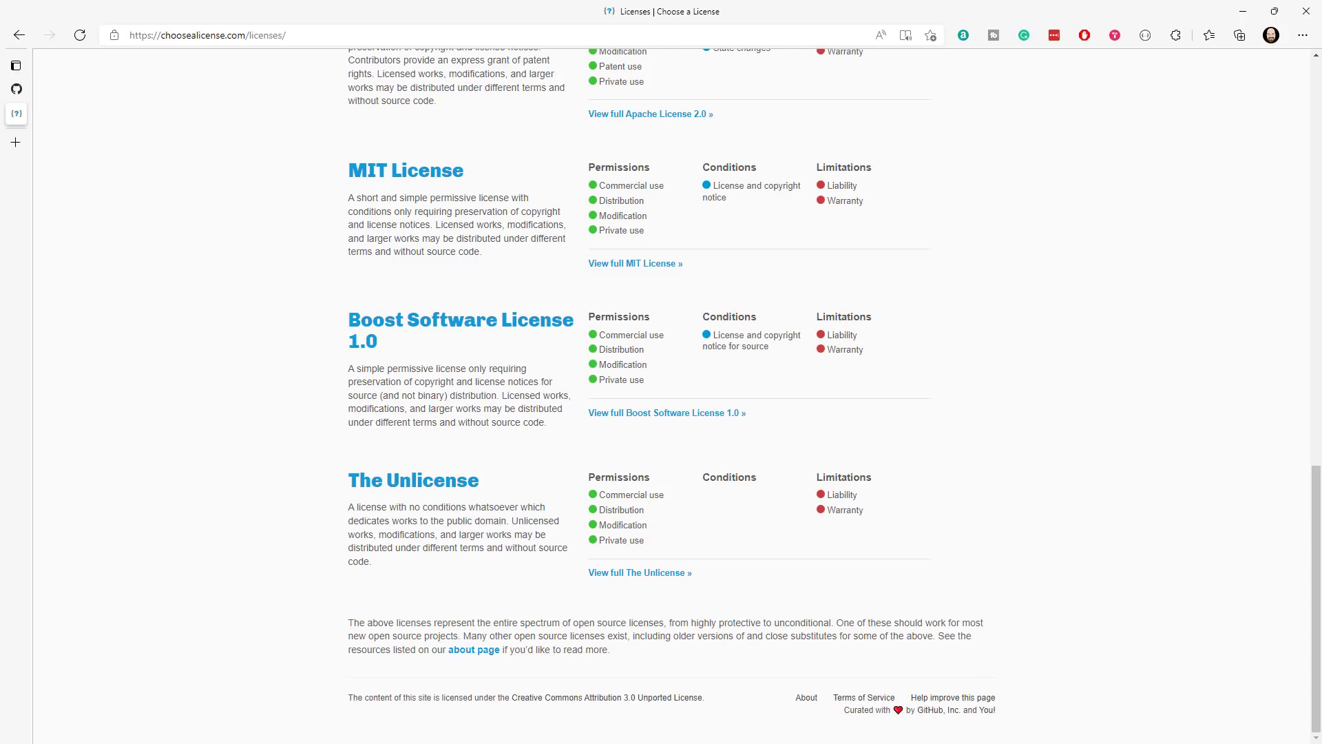
- Return to the GitHub new repository form, review the settings and create the public repository
left_click(16, 89)
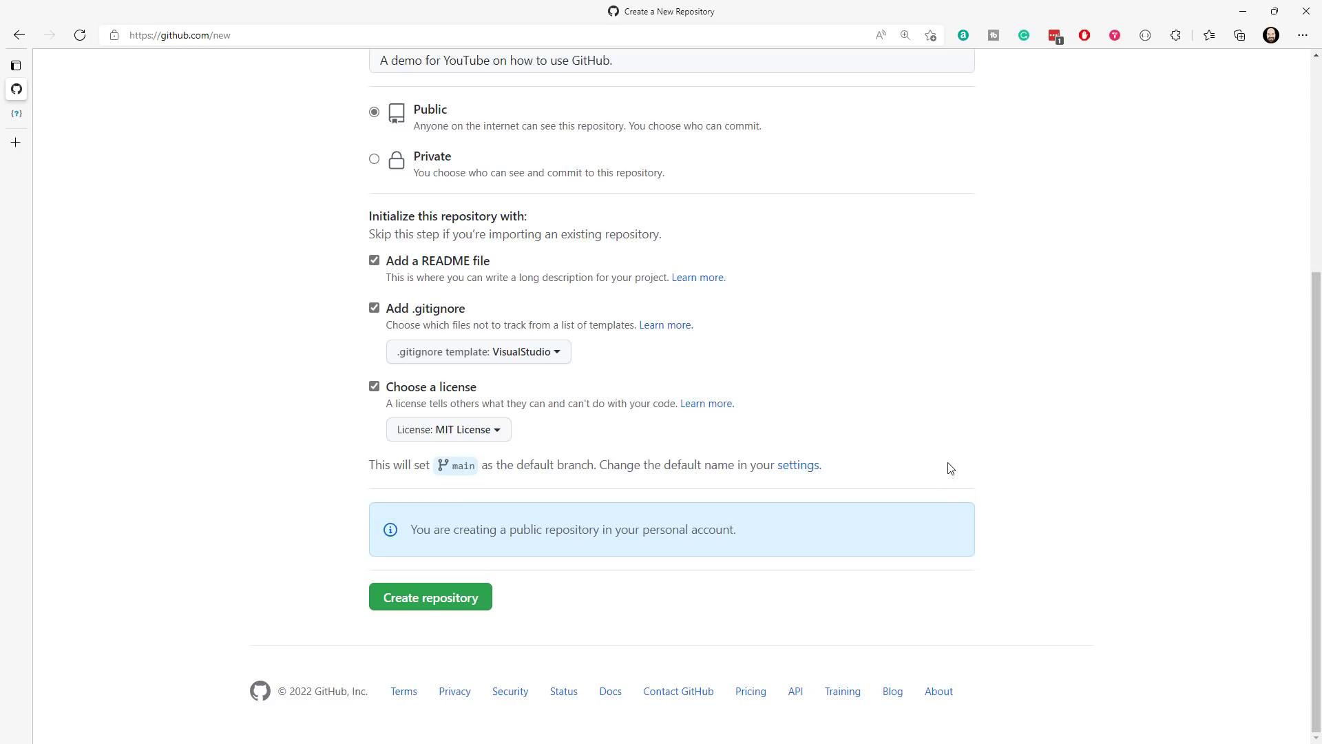
scroll(950, 468, "up", 5)
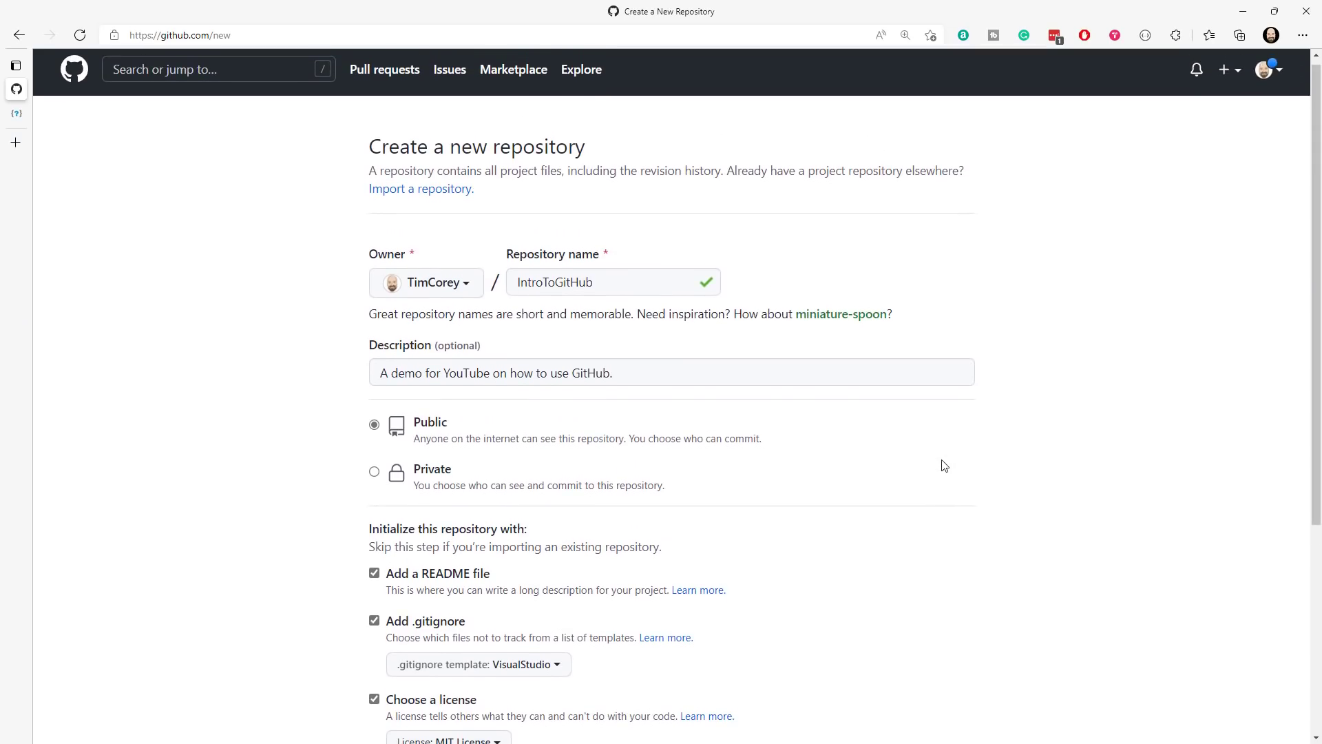
scroll(865, 480, "down", 5)
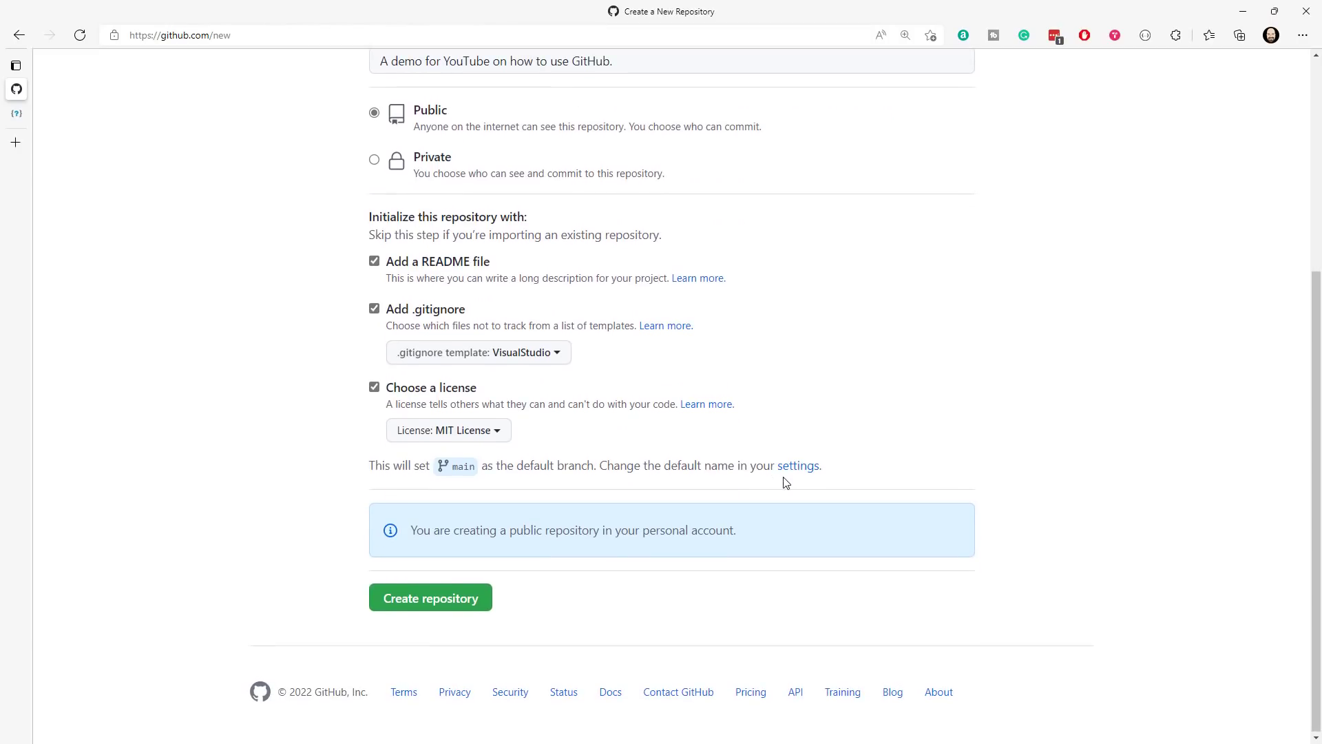
left_click(452, 599)
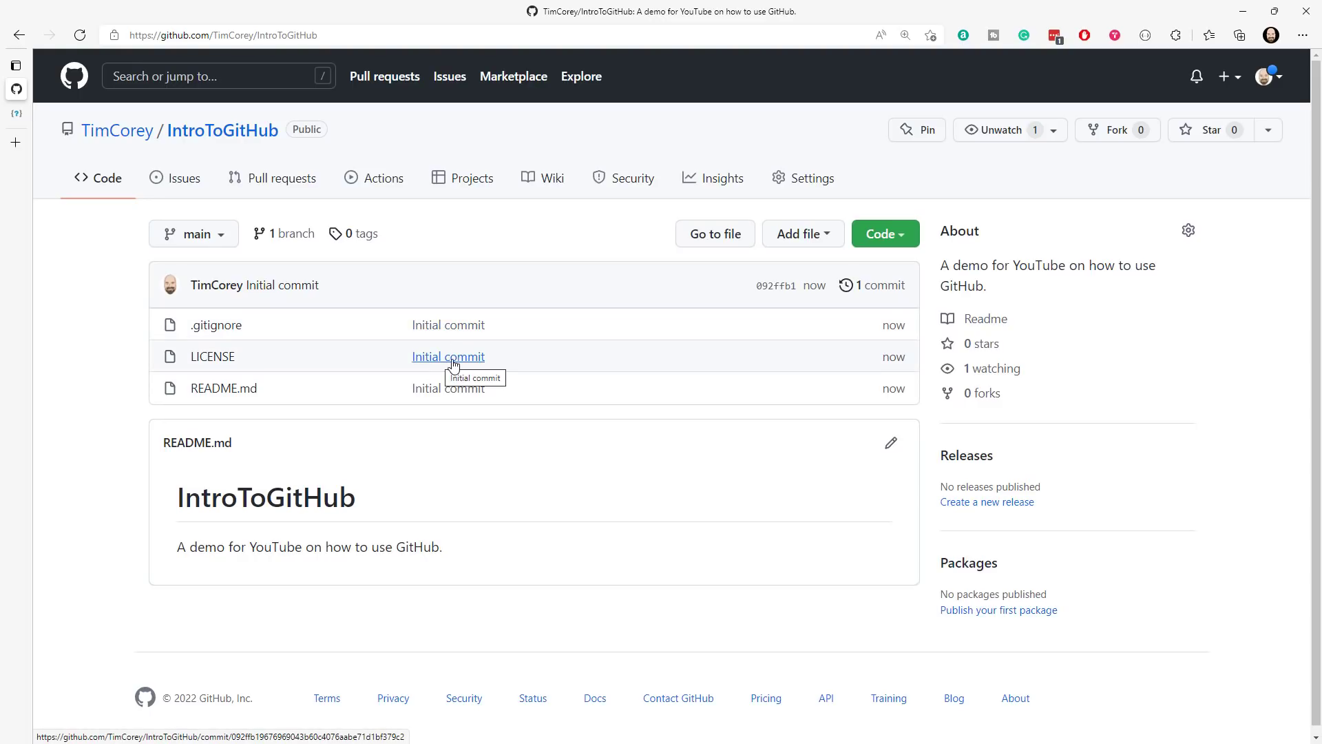
- Open the commit history, examine the files and lines added by the initial commit, and return to the repository's main page
left_click(868, 294)
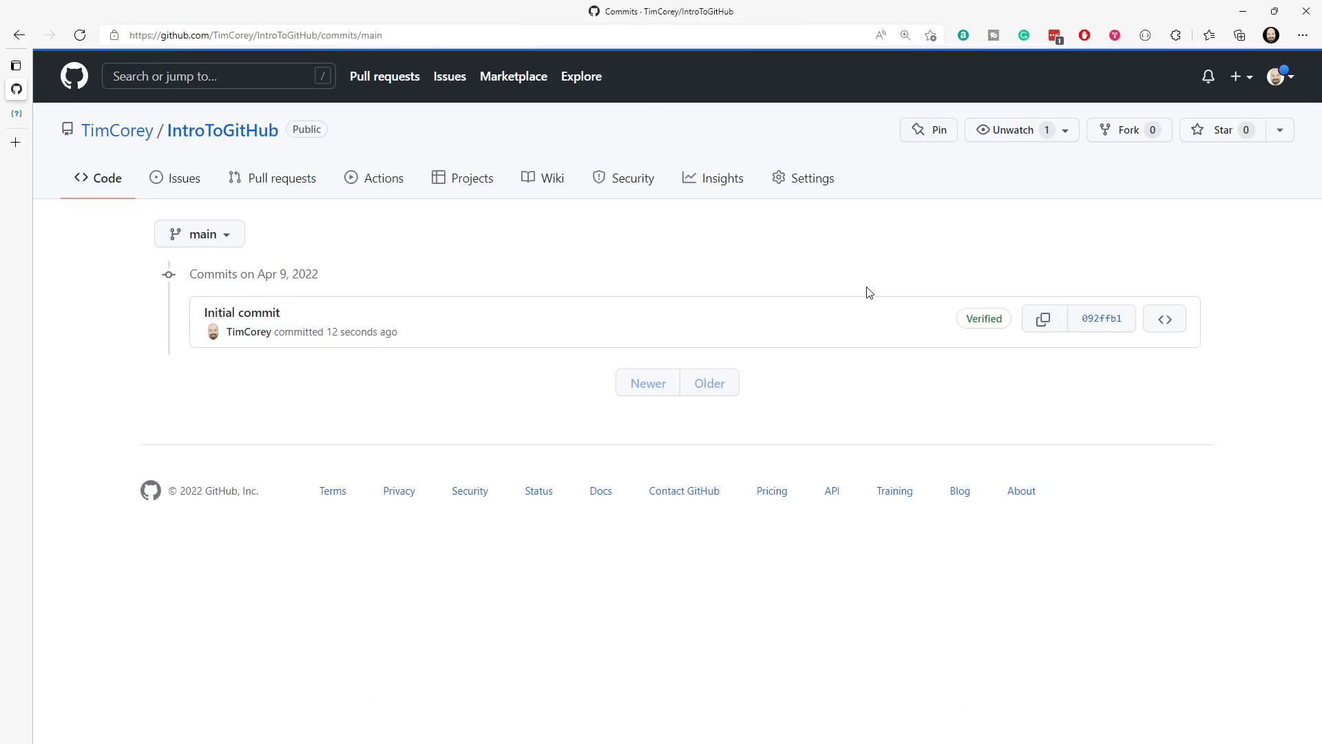
left_click(242, 319)
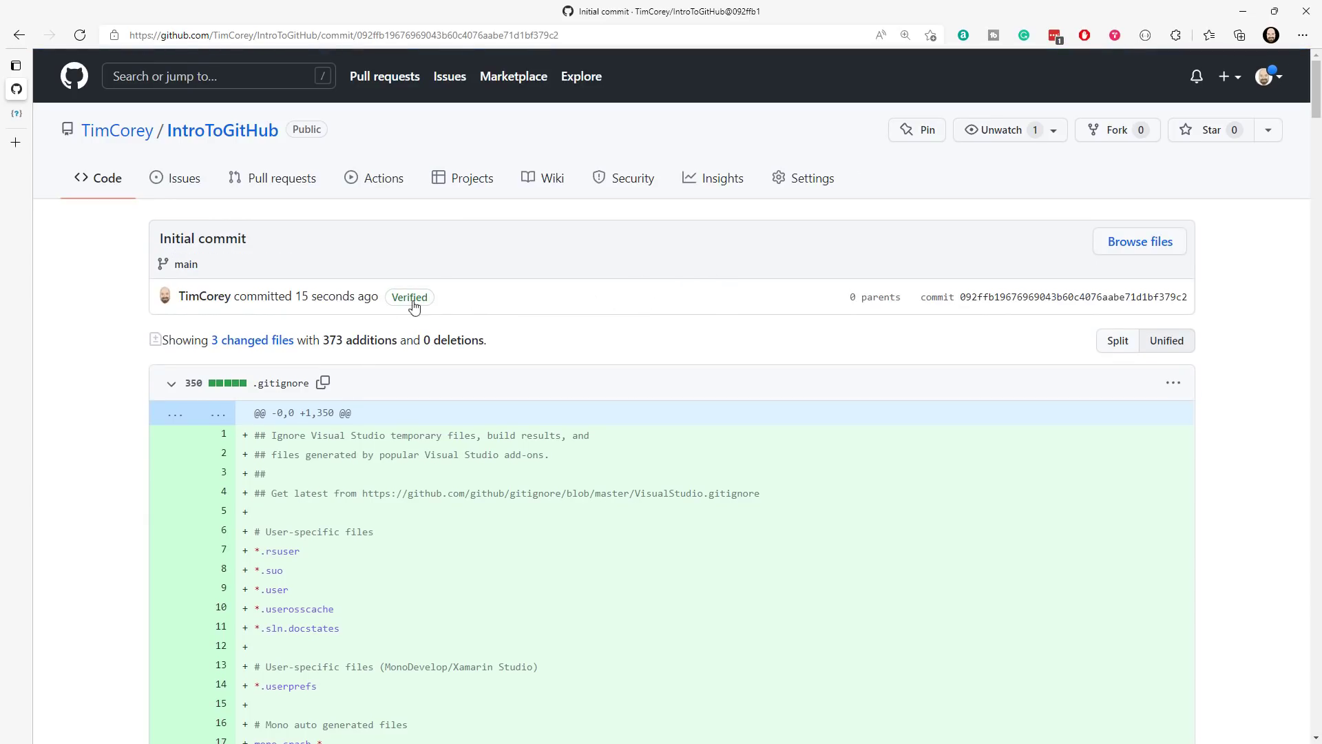
scroll(619, 296, "down", 4)
scroll(617, 297, "up", 3)
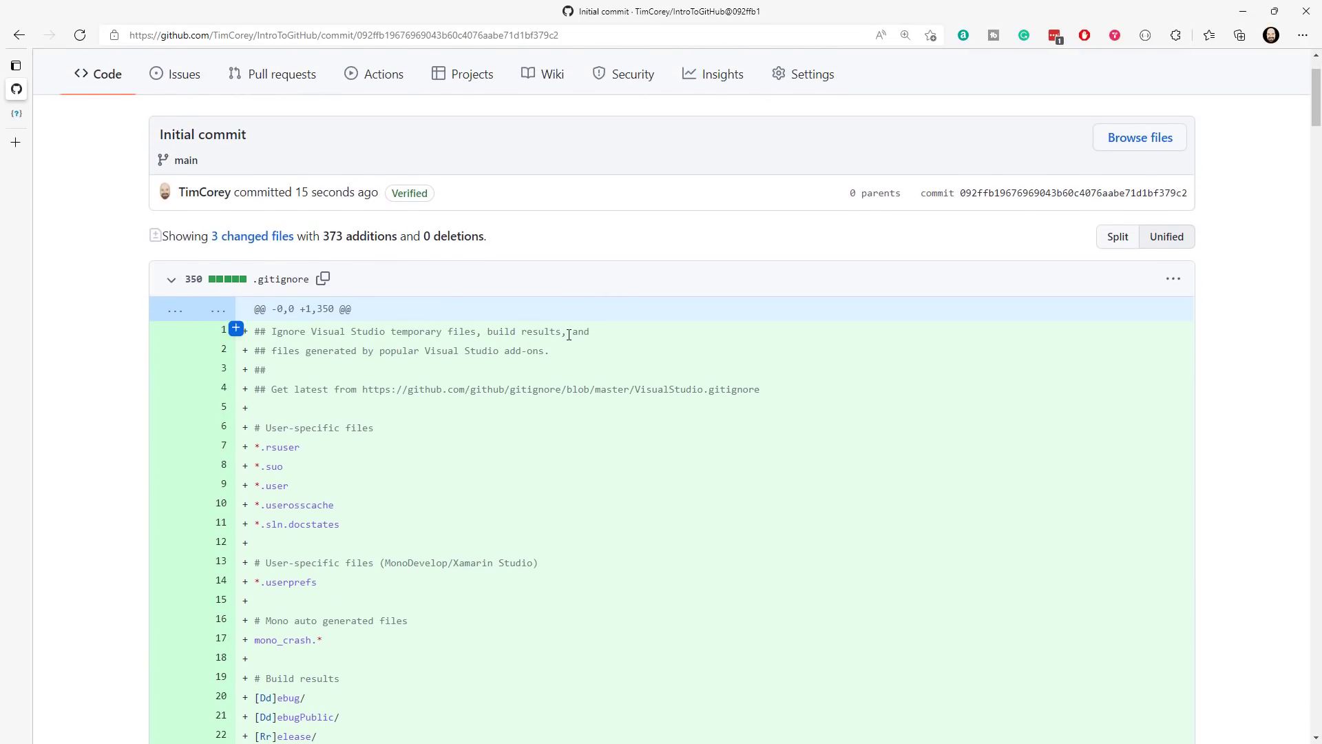
scroll(569, 334, "down", 20)
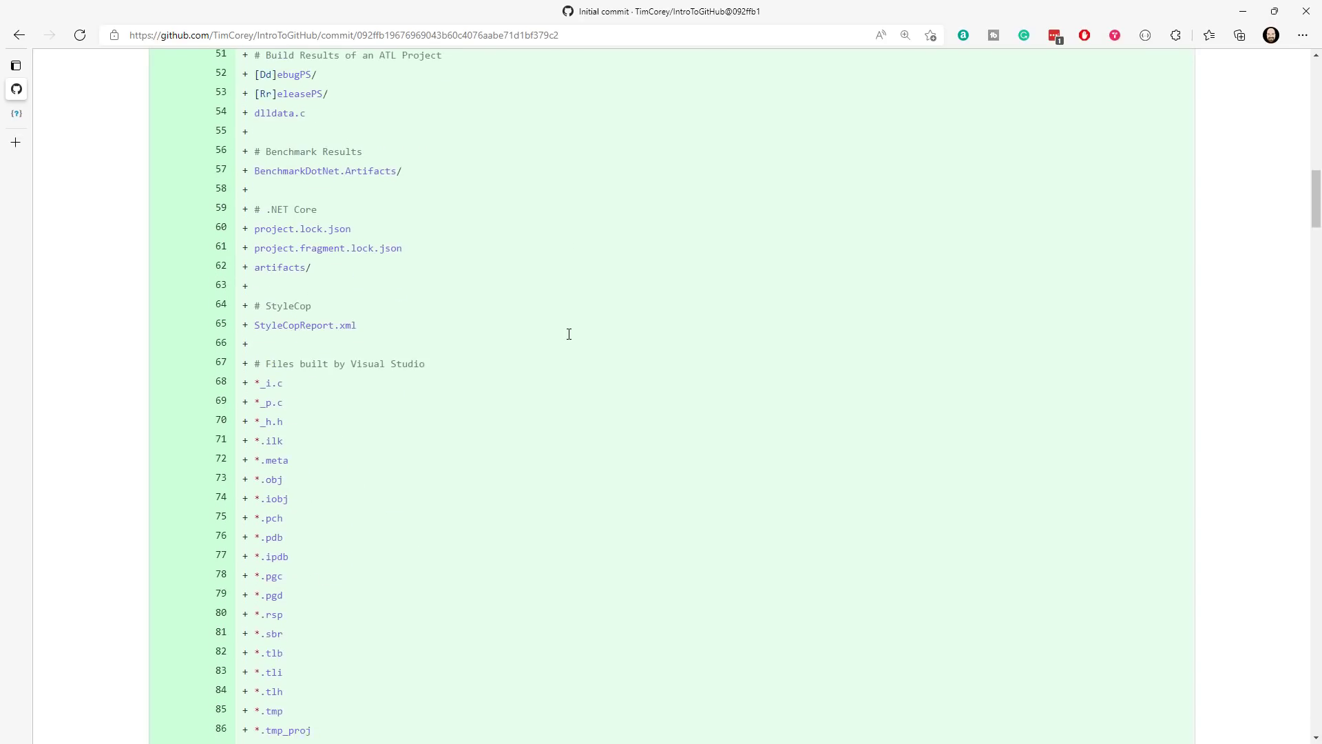
scroll(569, 334, "down", 17)
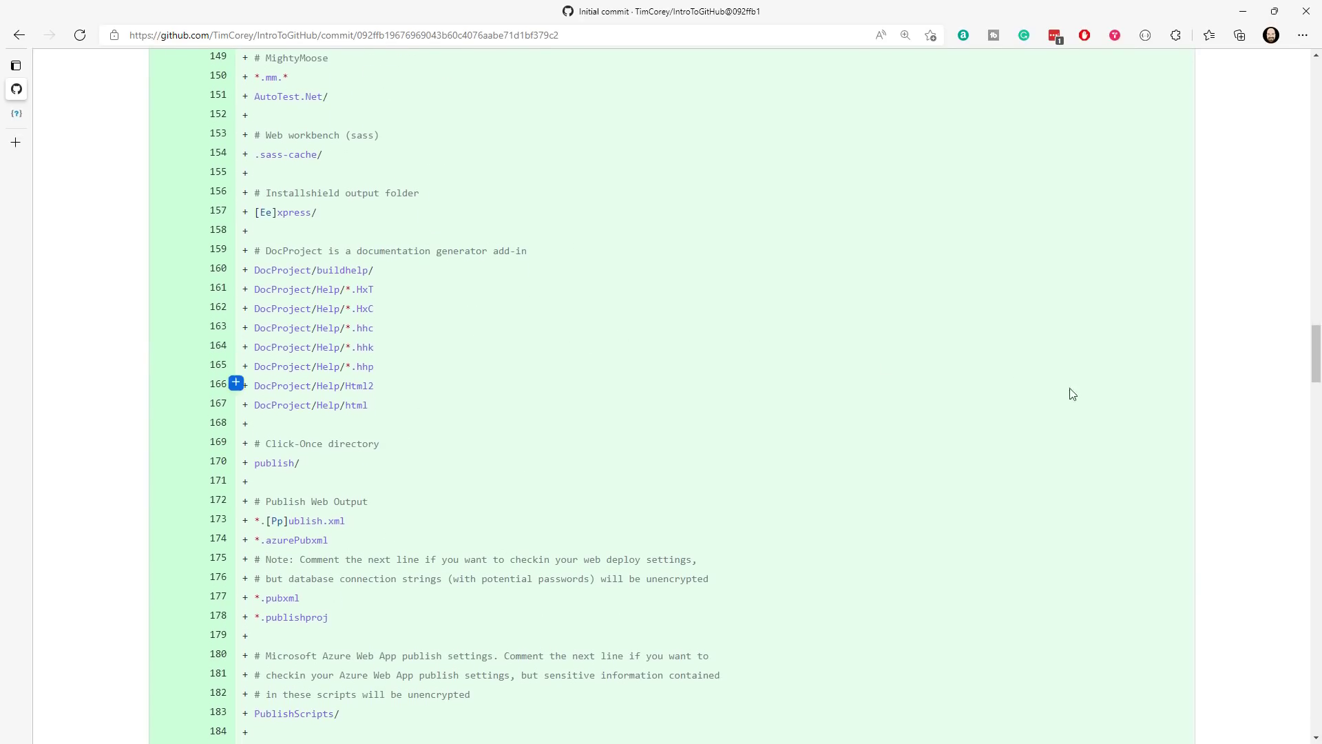
scroll(1277, 570, "down", 20)
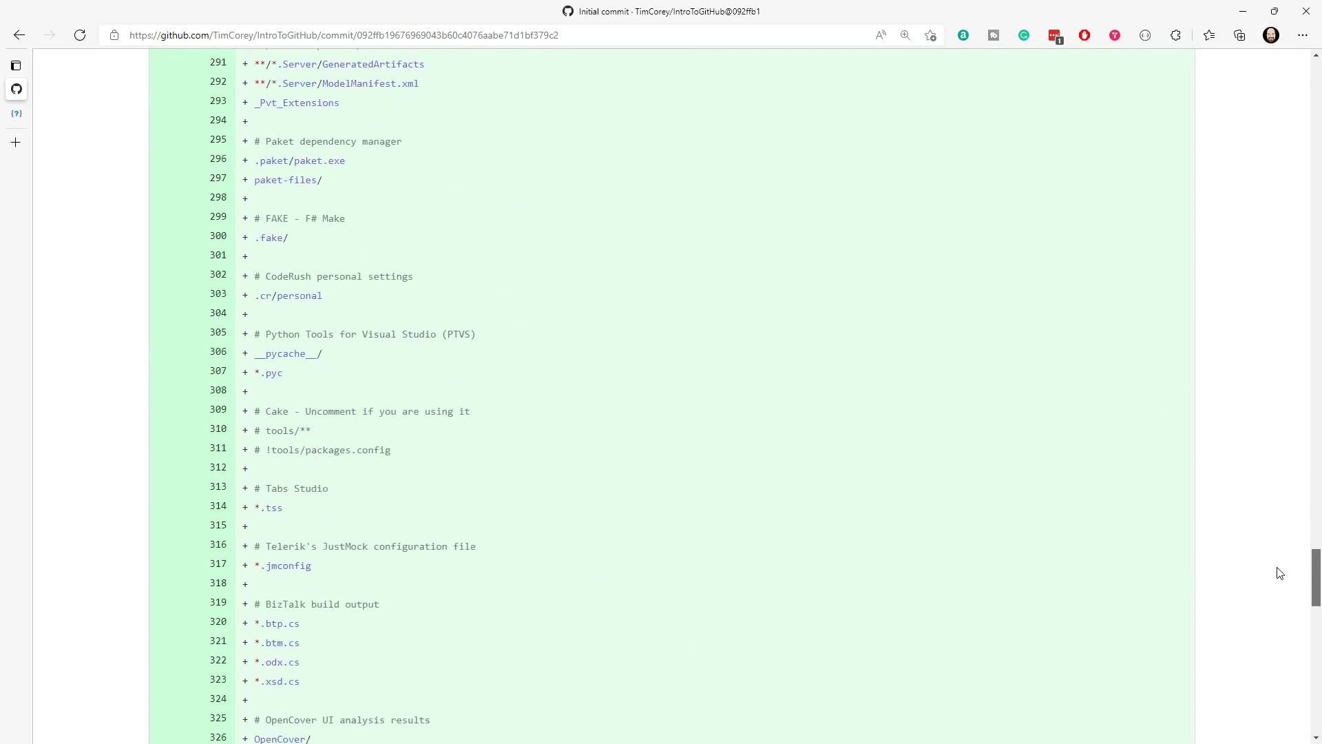
left_click_drag(1255, 682, 1284, 76)
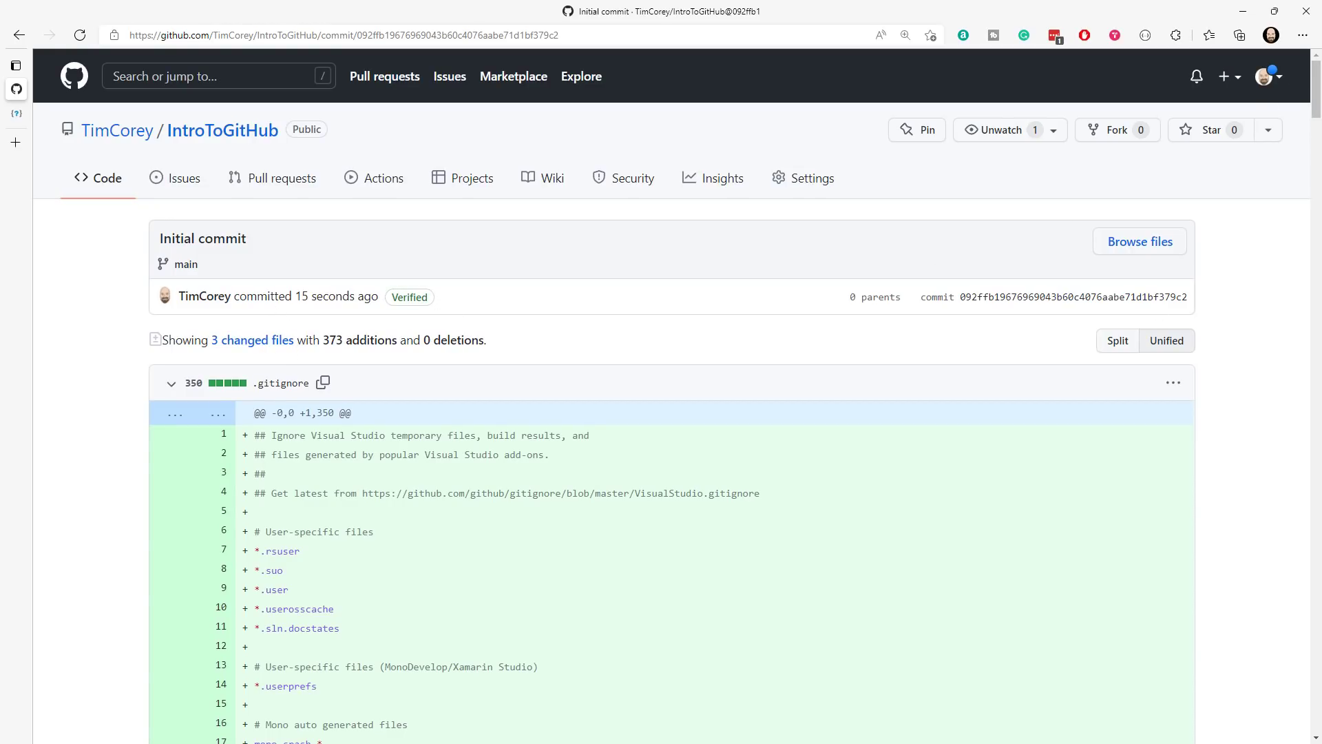
key("alt+Left")
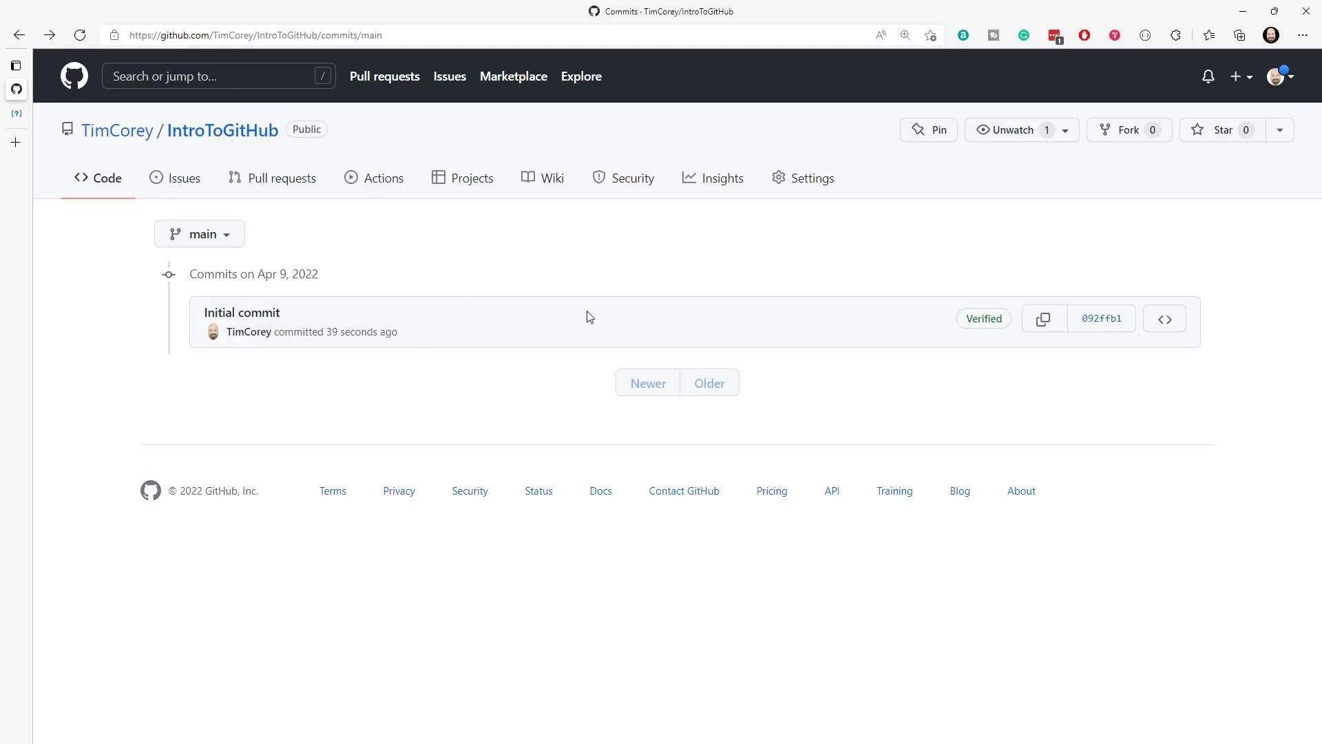
key("alt+Left")
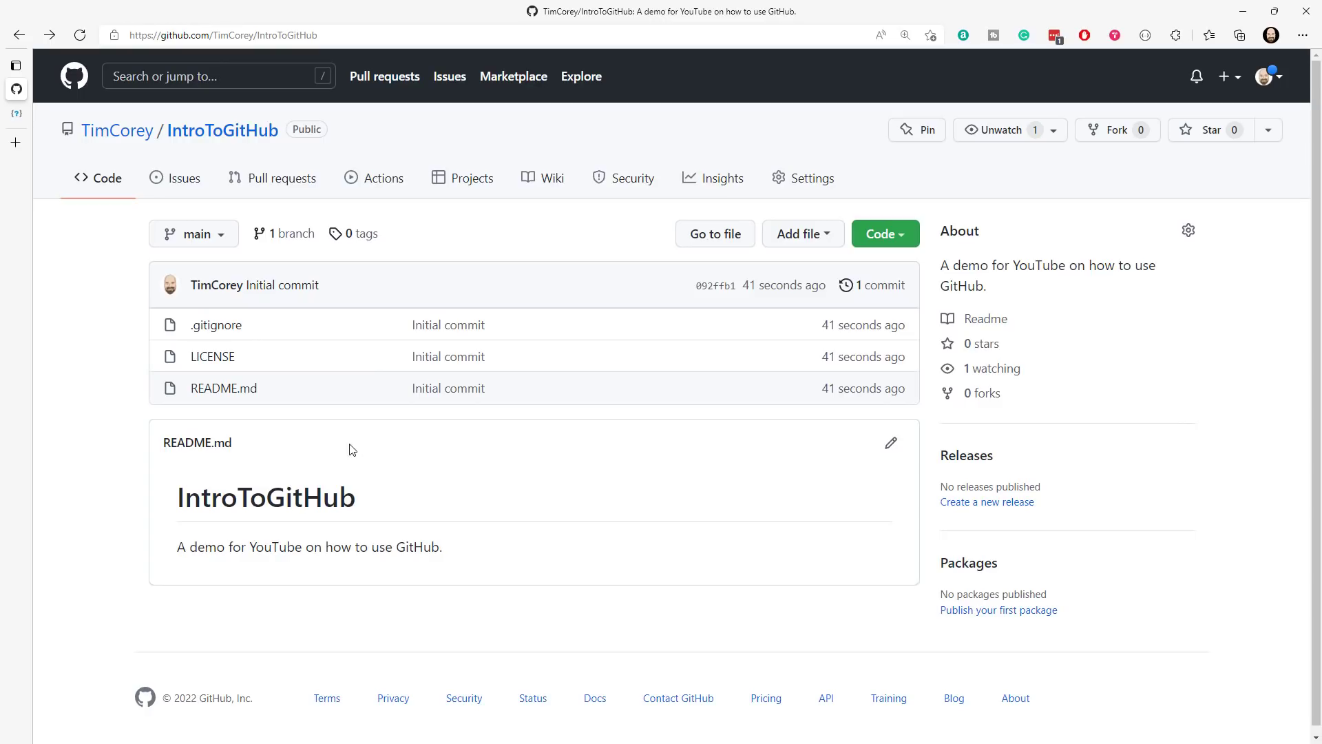
- Compare the repository's About description with the matching sentence in the README
double_click(951, 232)
left_click_drag(942, 264, 989, 288)
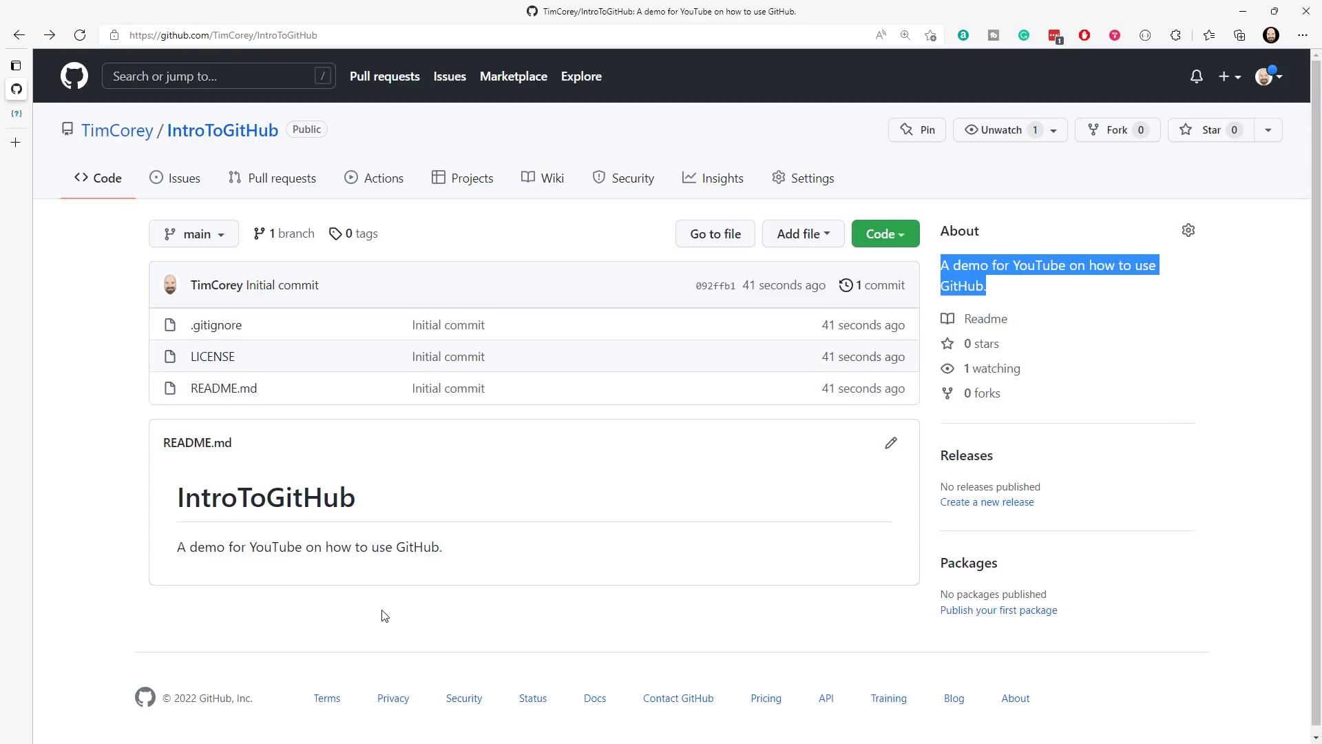
left_click_drag(457, 551, 170, 551)
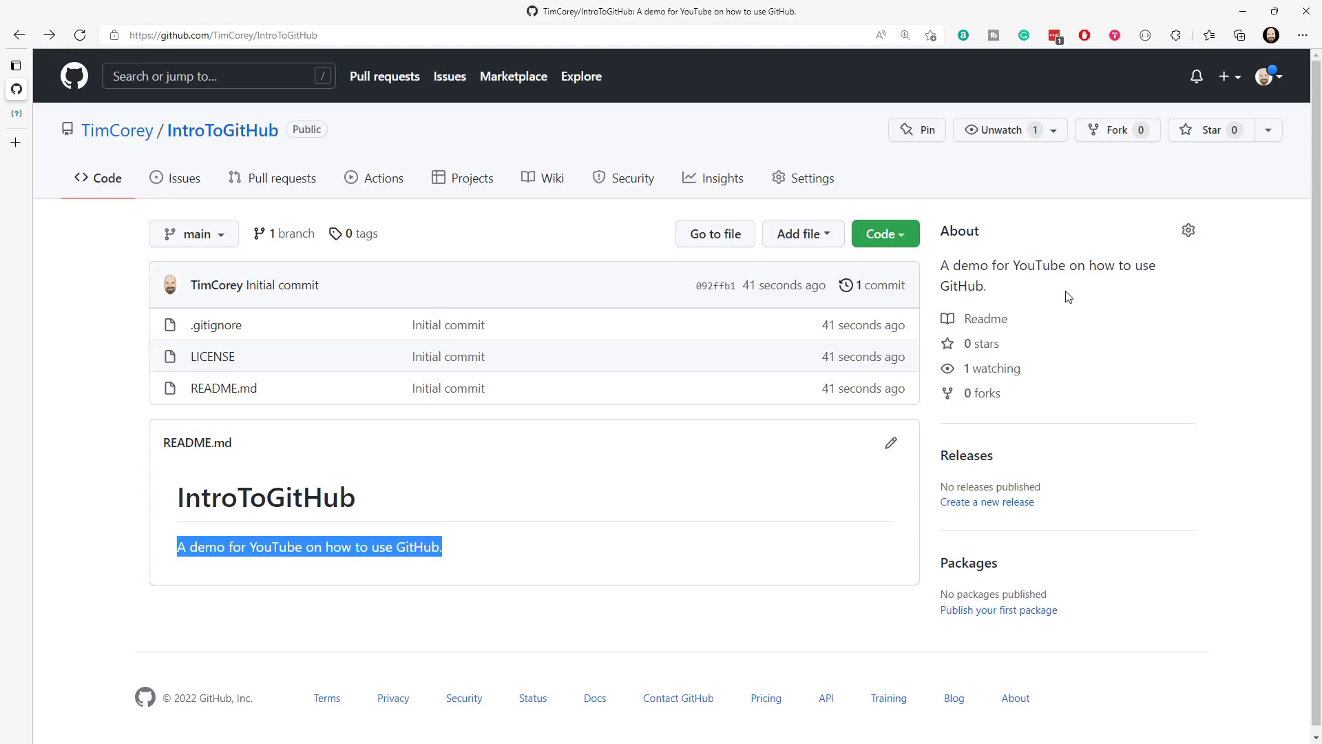
left_click(968, 456)
key("alt+Left")
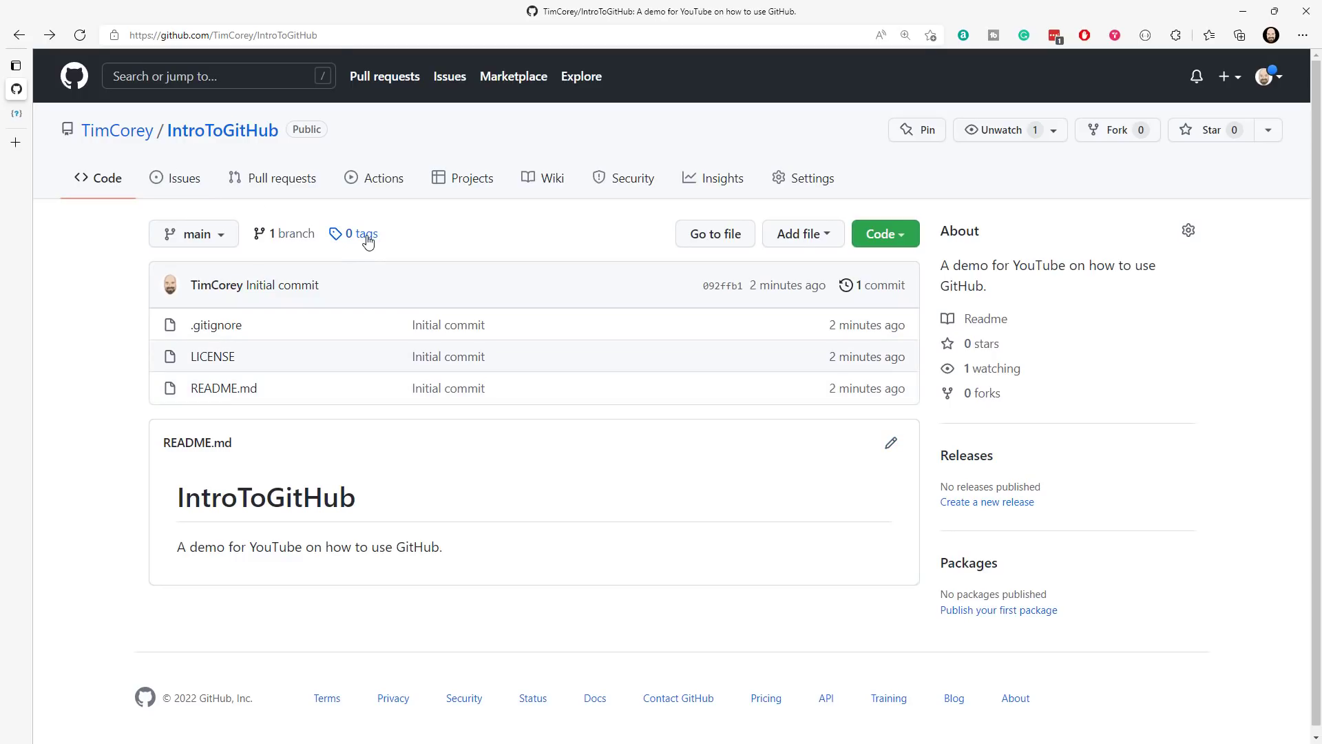
- Look at the repository's branch list, issues and pull requests, and return to the code page
left_click(229, 241)
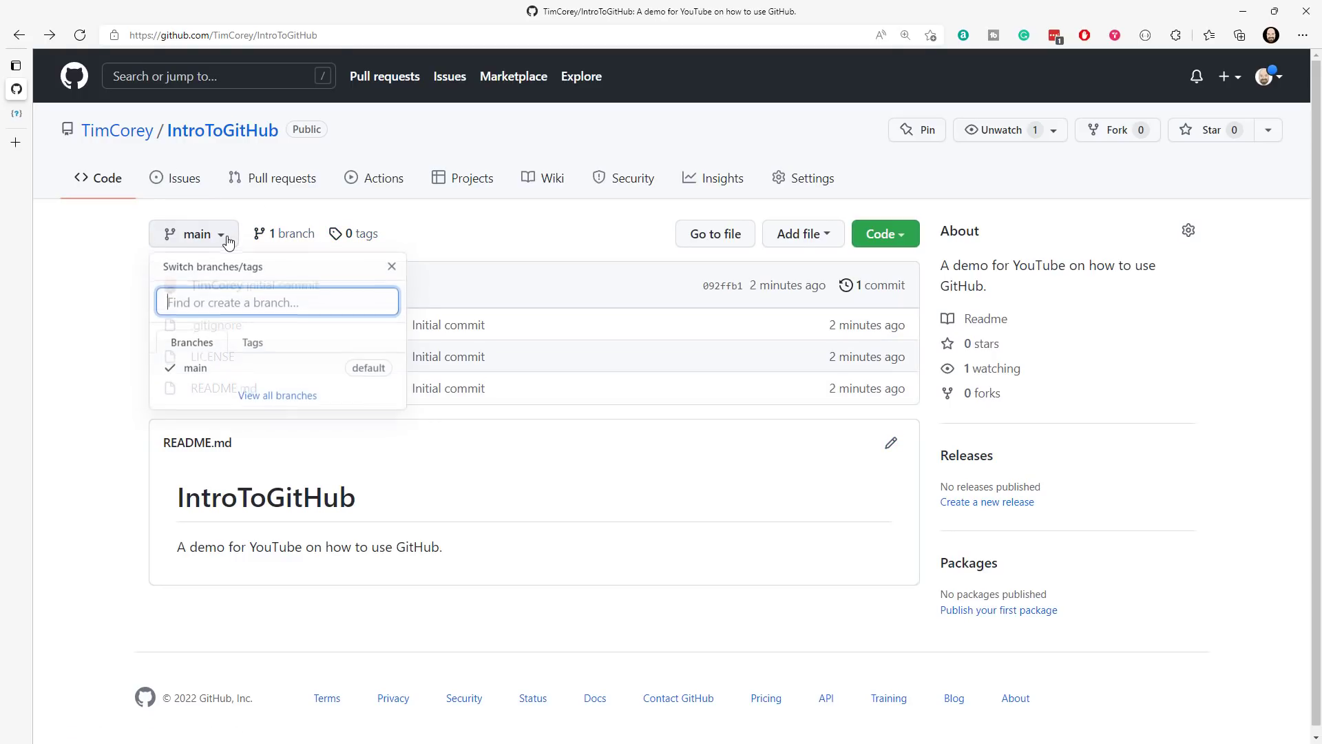
left_click(536, 262)
left_click(172, 186)
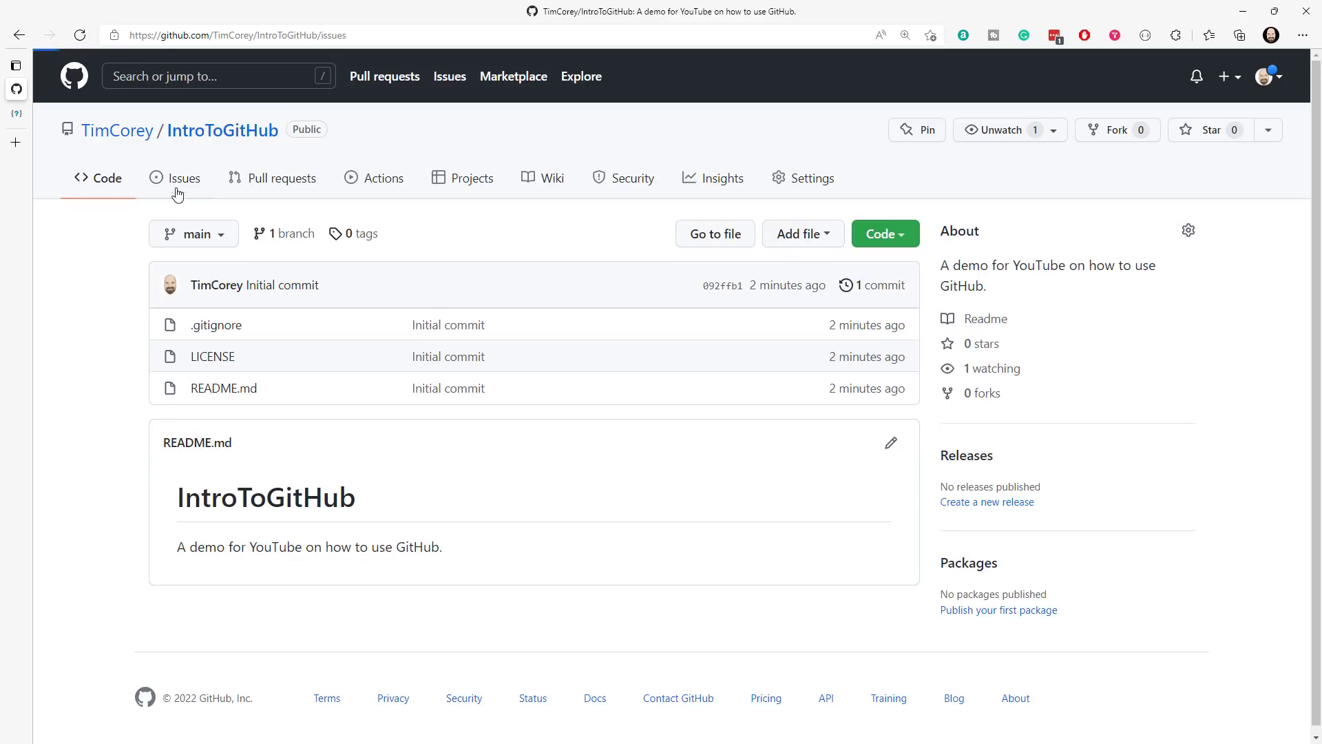
left_click(270, 181)
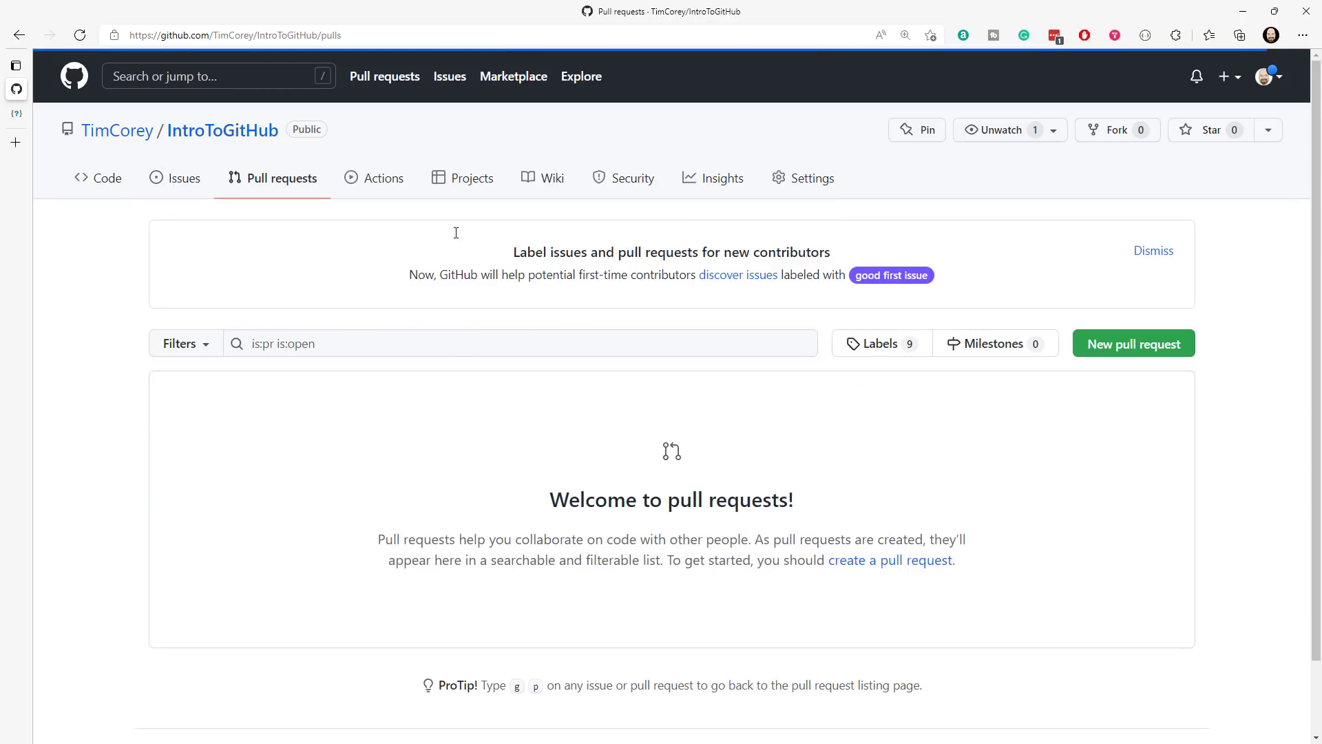
left_click(110, 181)
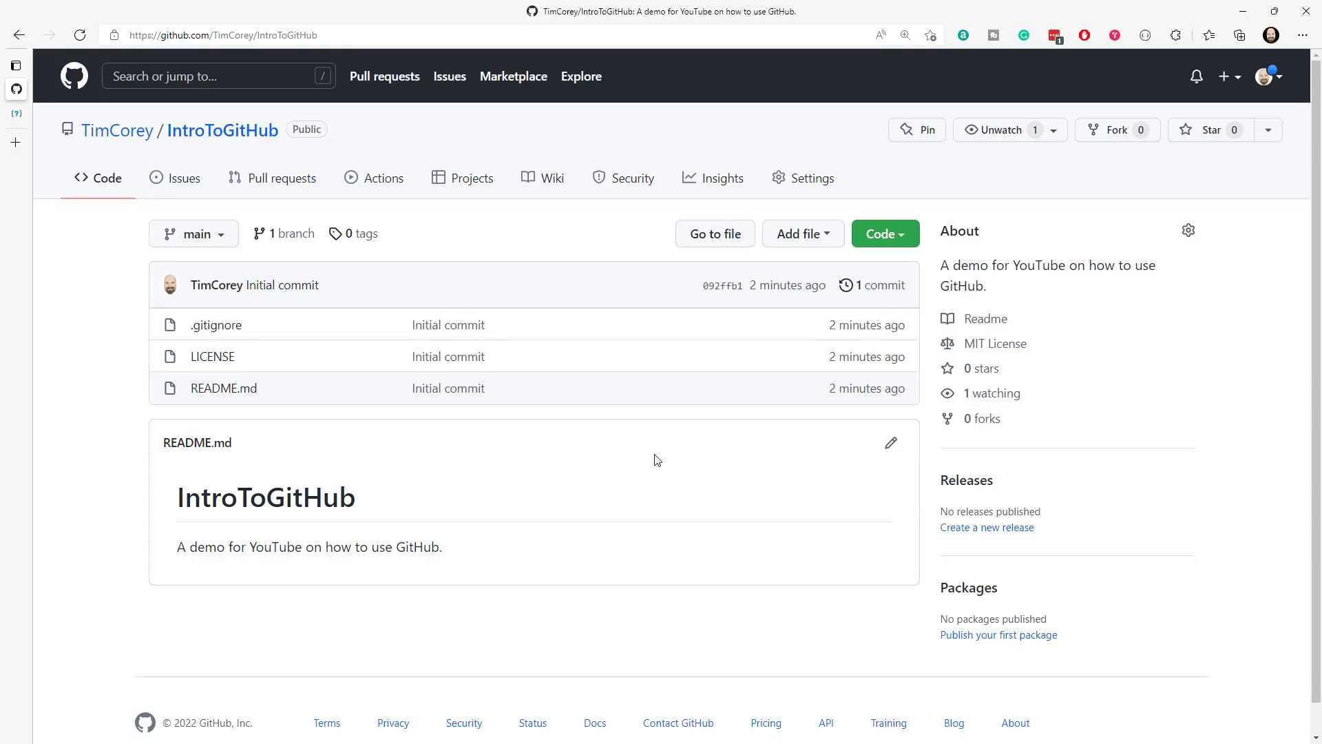
- Copy the repository's HTTPS clone address and open Windows Terminal in the C:\Temp folder, beside the File Explorer window
left_click(908, 242)
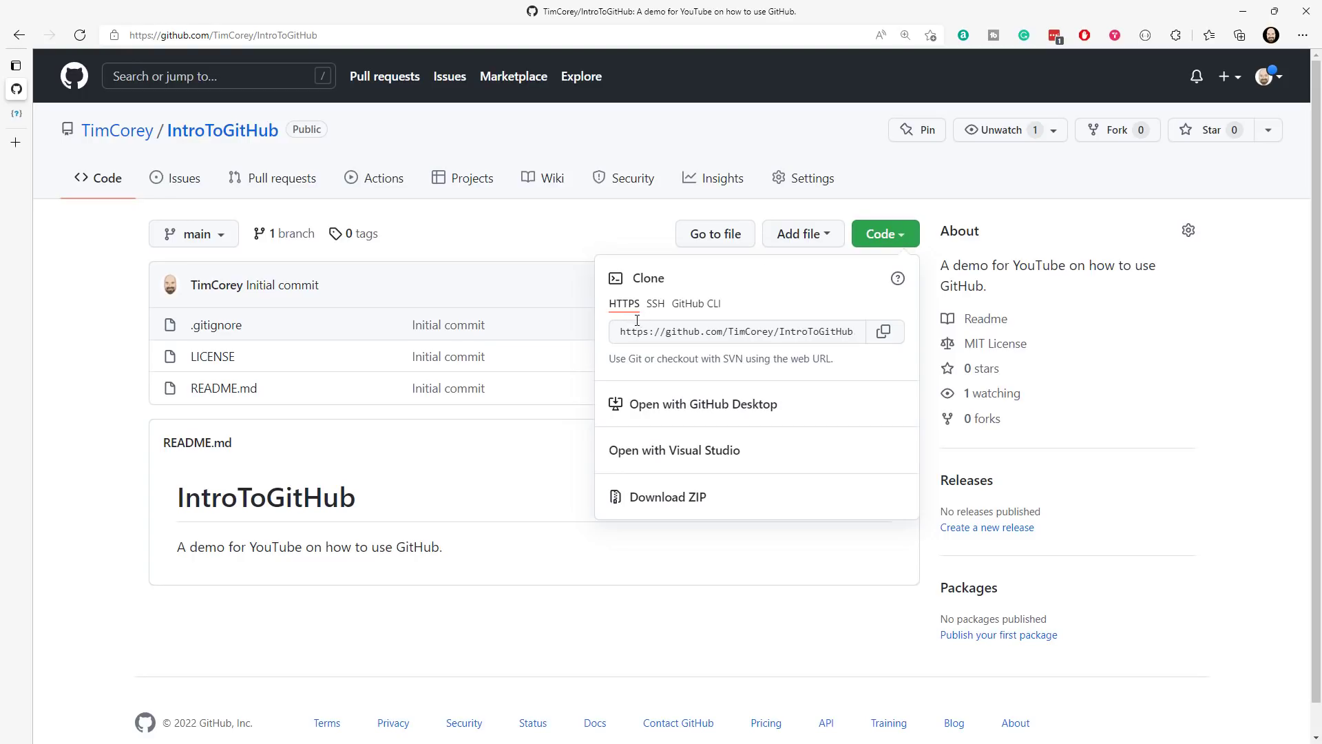
left_click(884, 332)
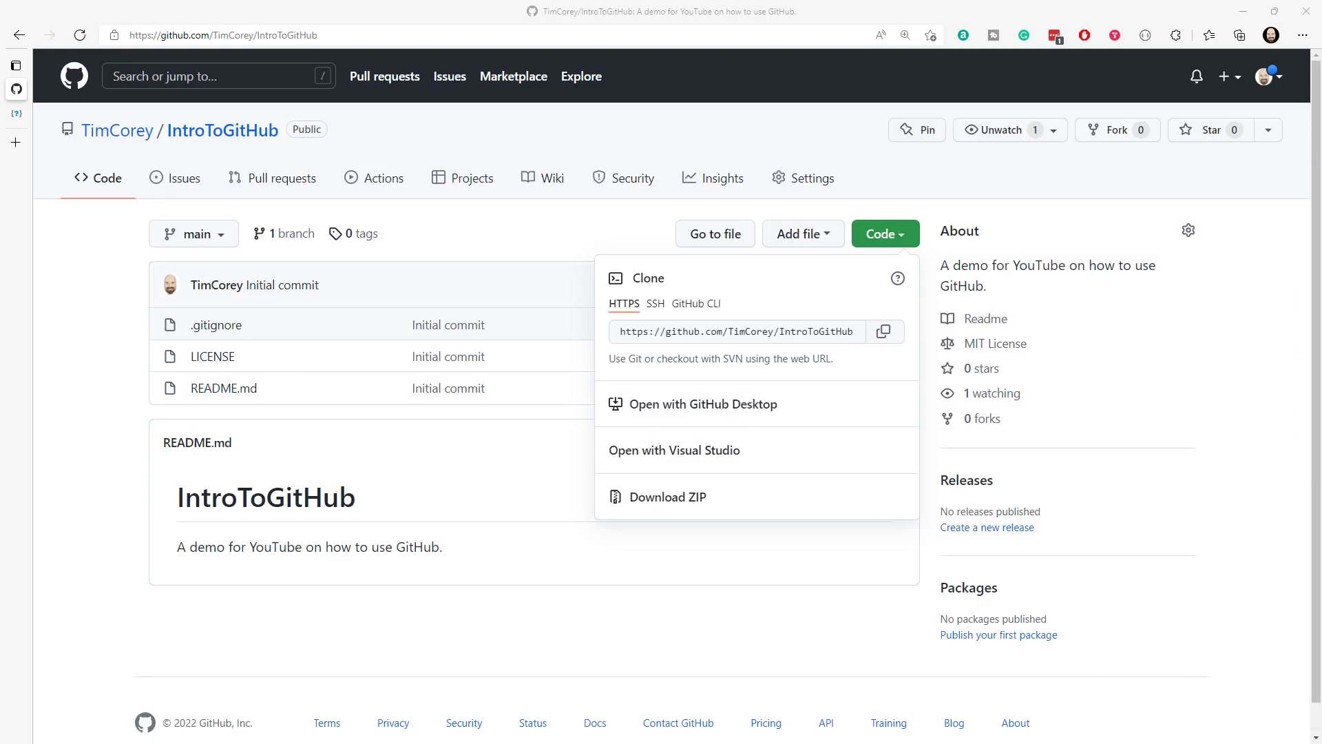
left_click_drag(1321, 95, 823, 91)
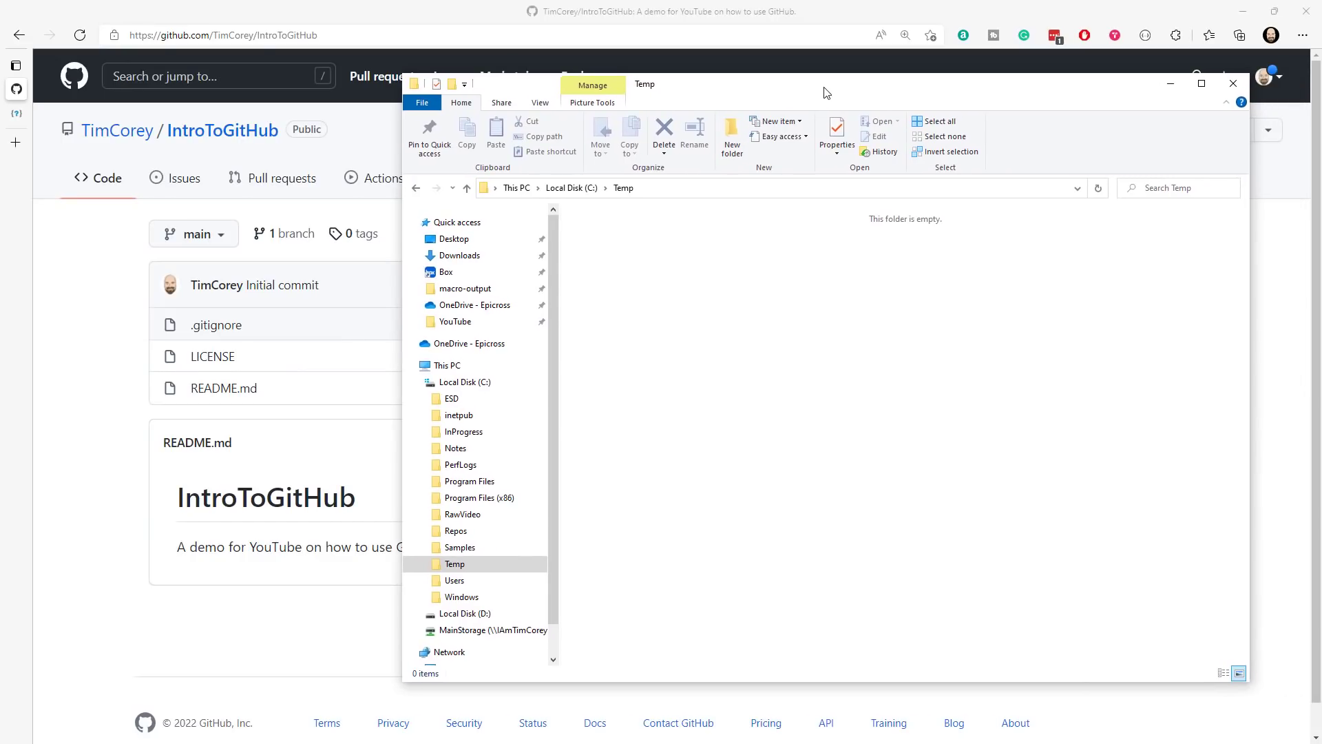
right_click(679, 324)
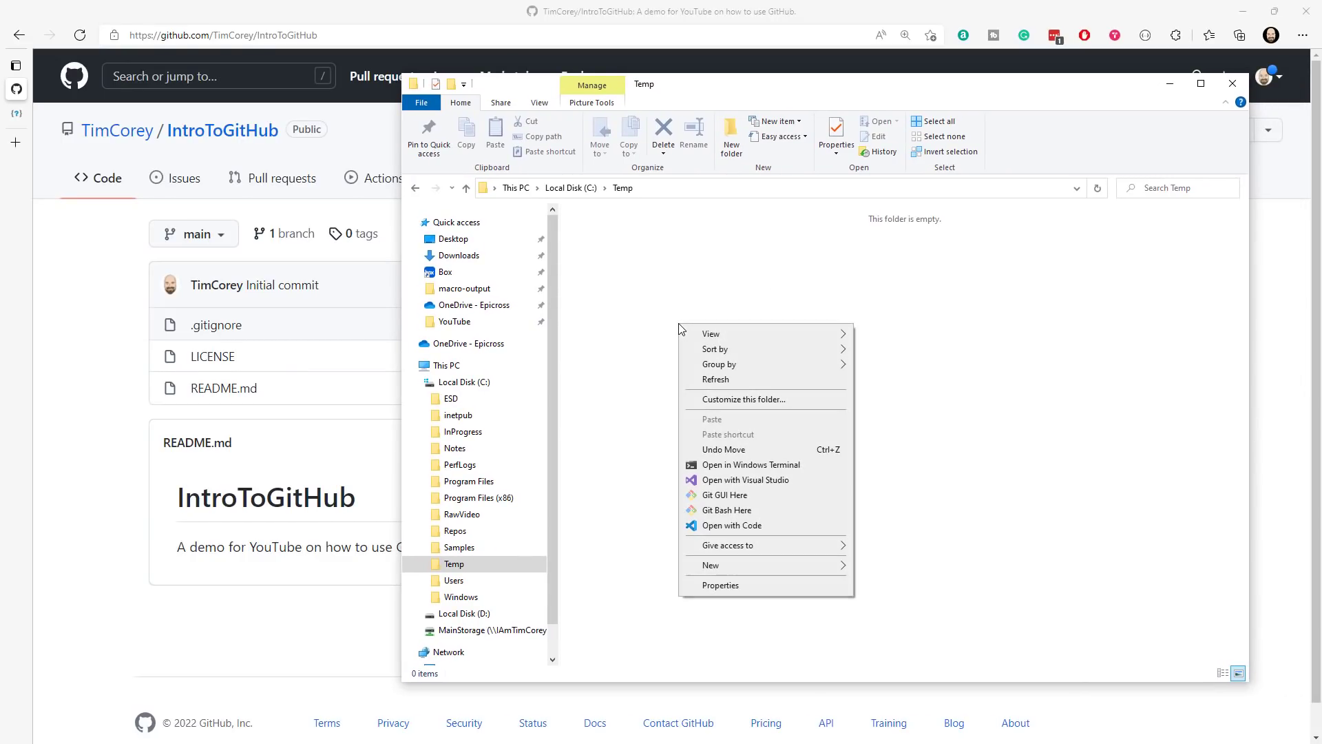
left_click(734, 466)
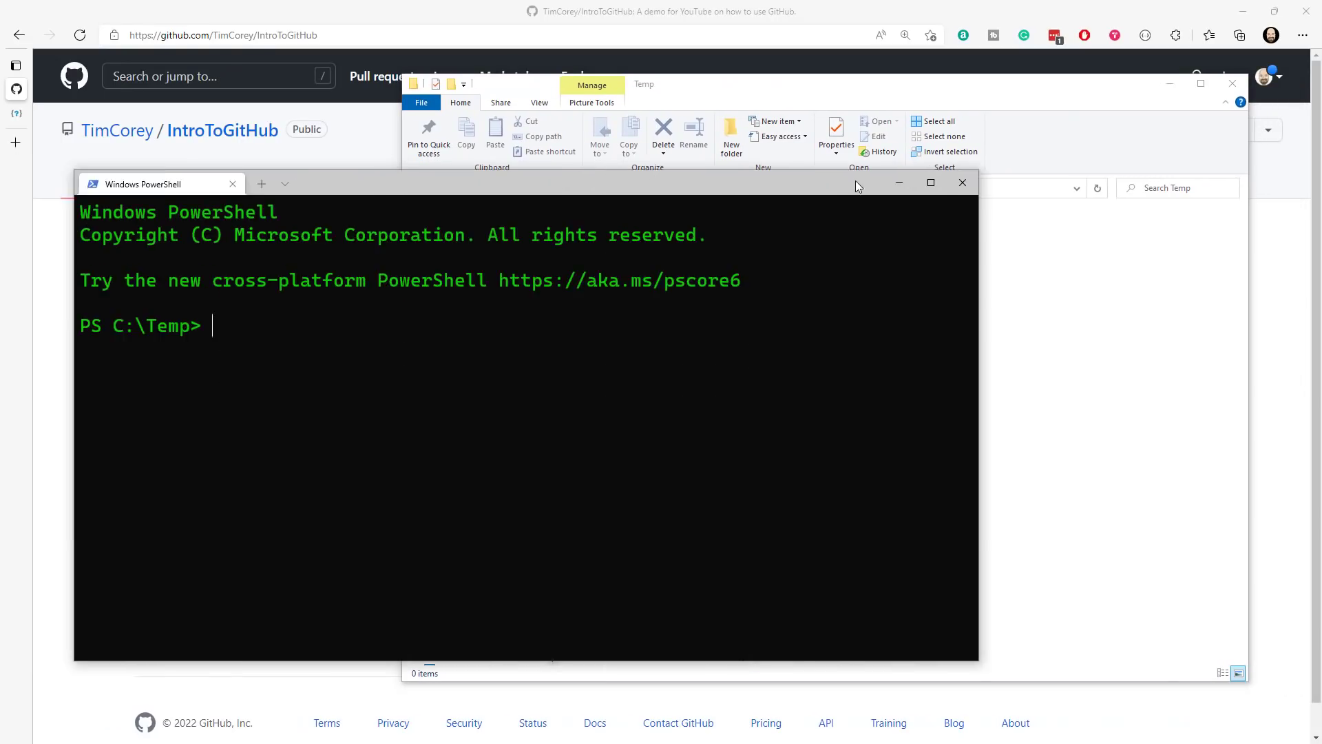
left_click_drag(856, 180, 1072, 189)
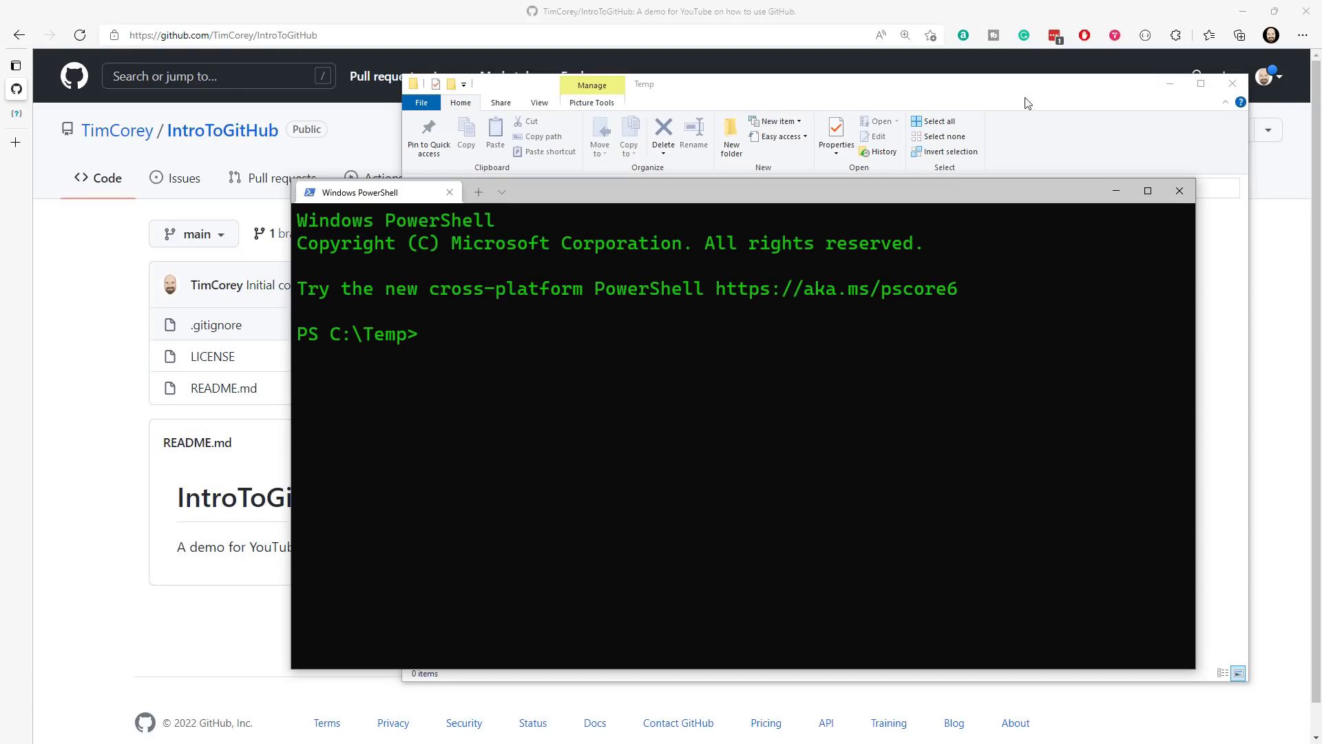
left_click_drag(1007, 95, 1019, 43)
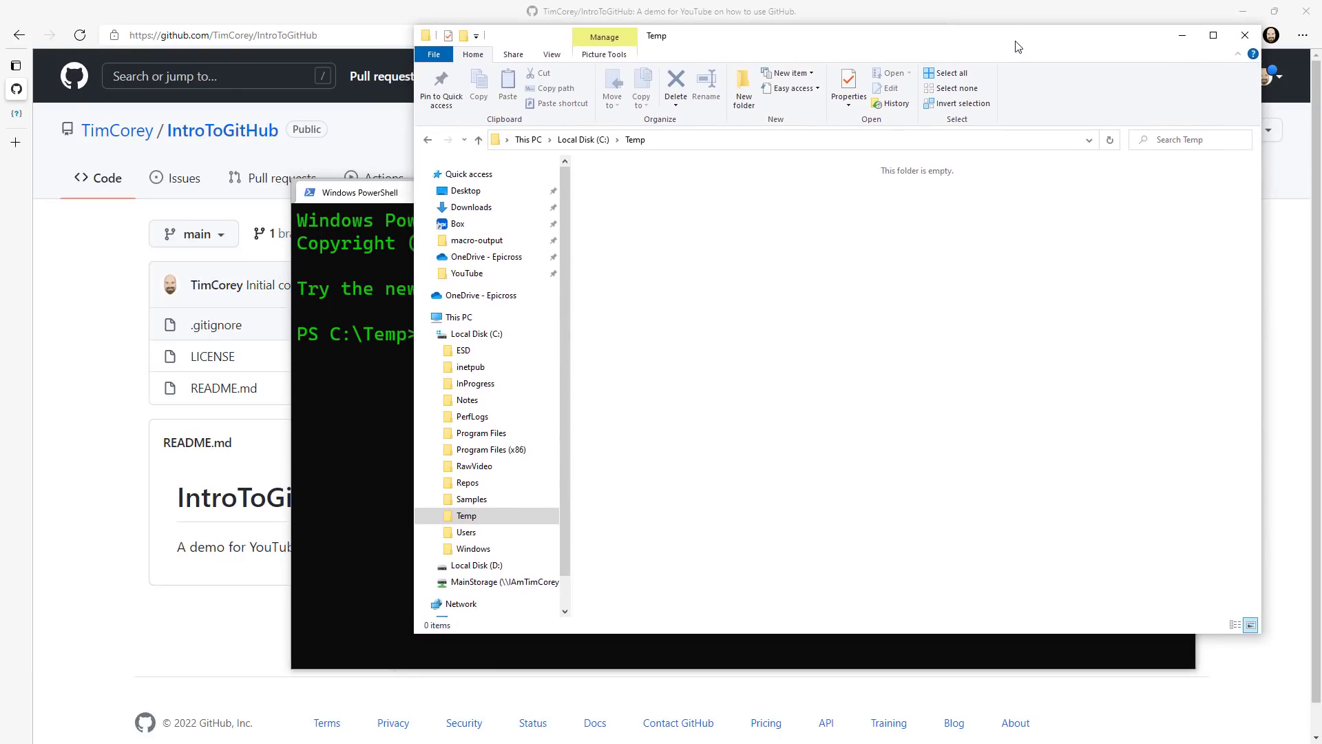
left_click(365, 201)
left_click_drag(657, 204, 570, 234)
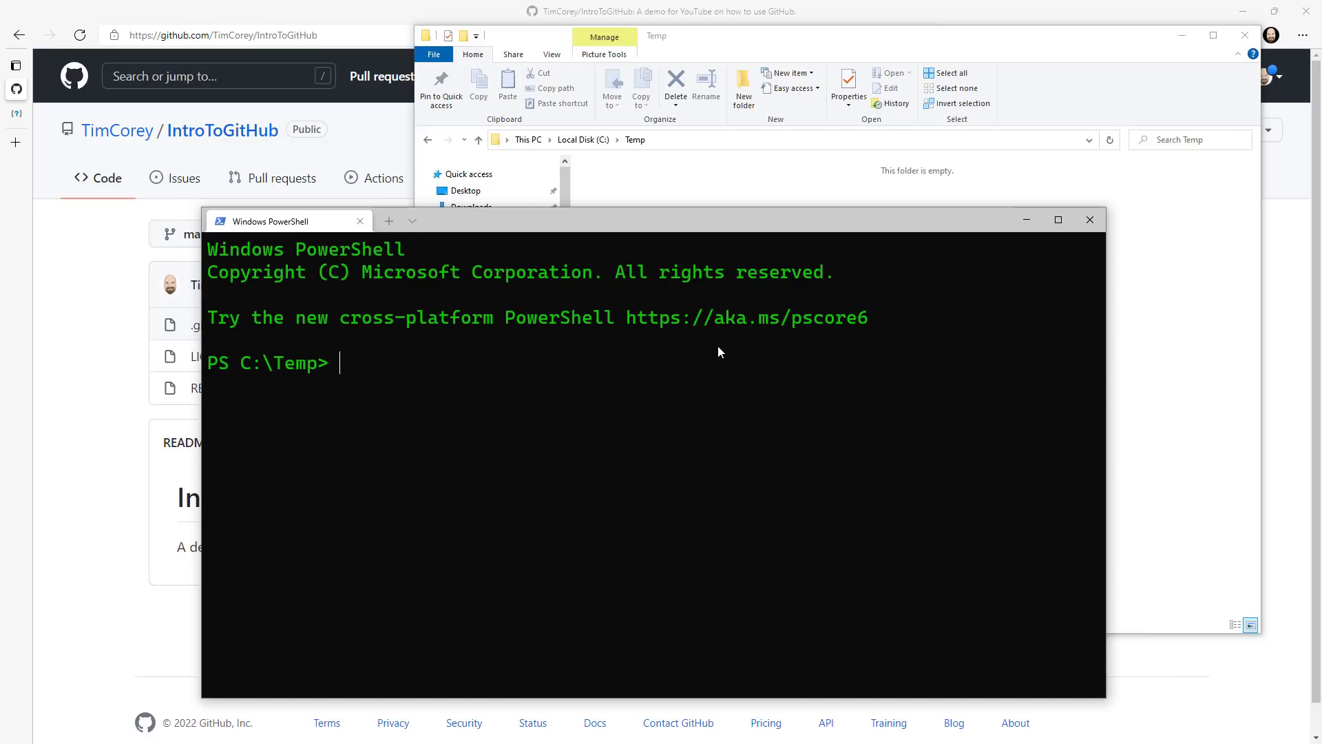
- Run git clone with the copied repository address in C:\Temp and open the cloned IntroToGitHub folder in File Explorer
type("git clone")
key("ctrl+v")
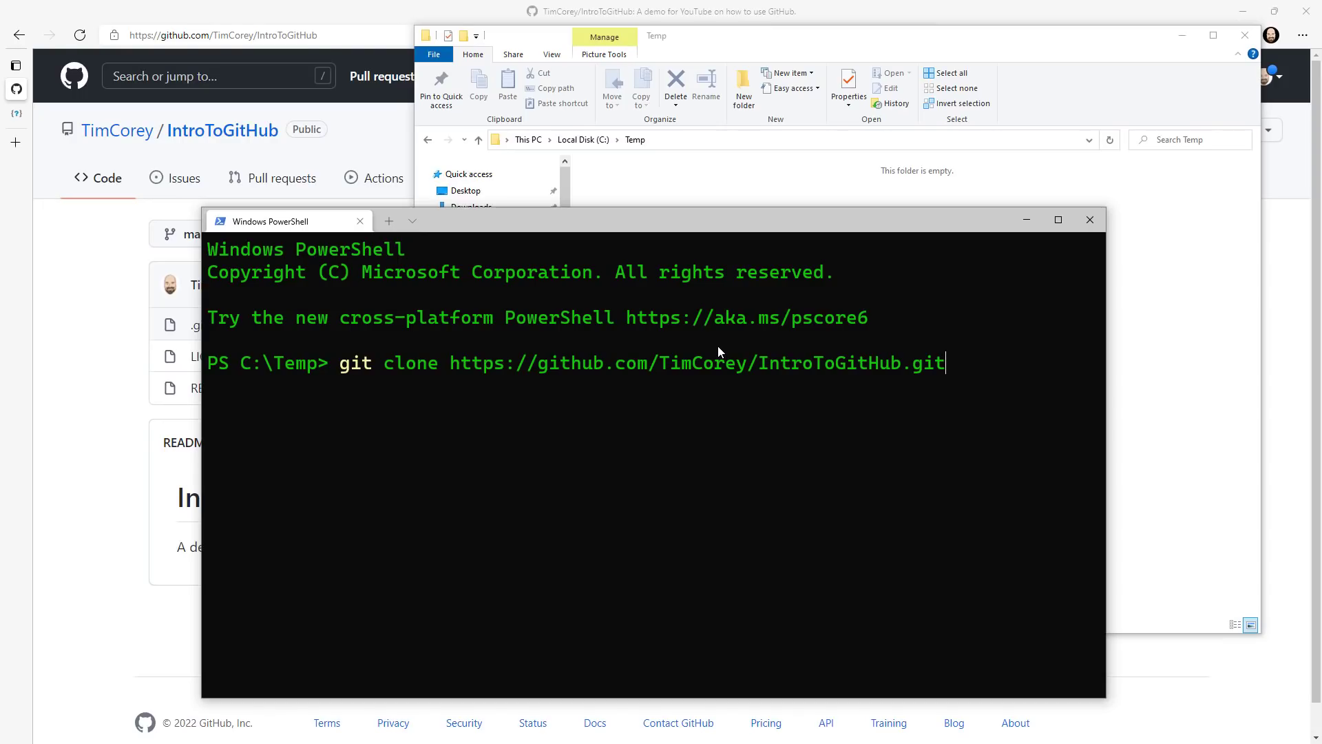
key("Return")
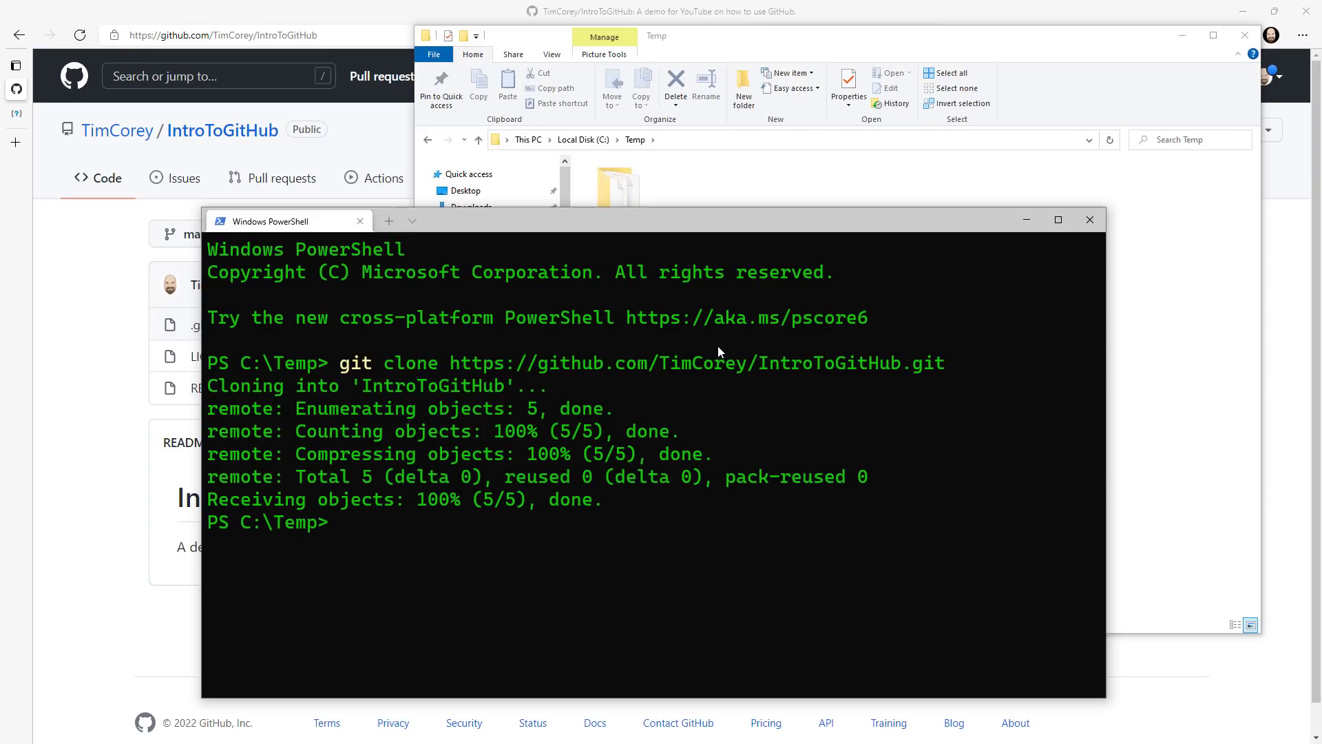
left_click_drag(823, 35, 819, 26)
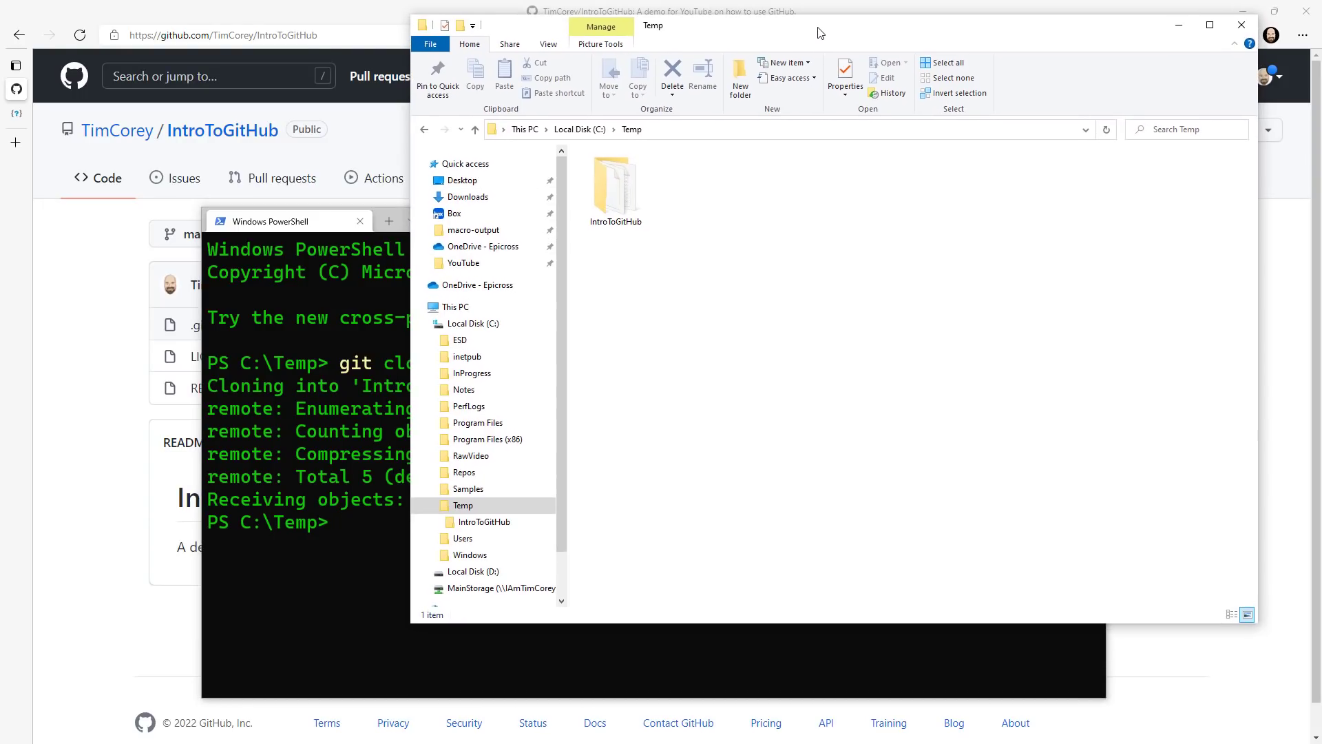
double_click(619, 207)
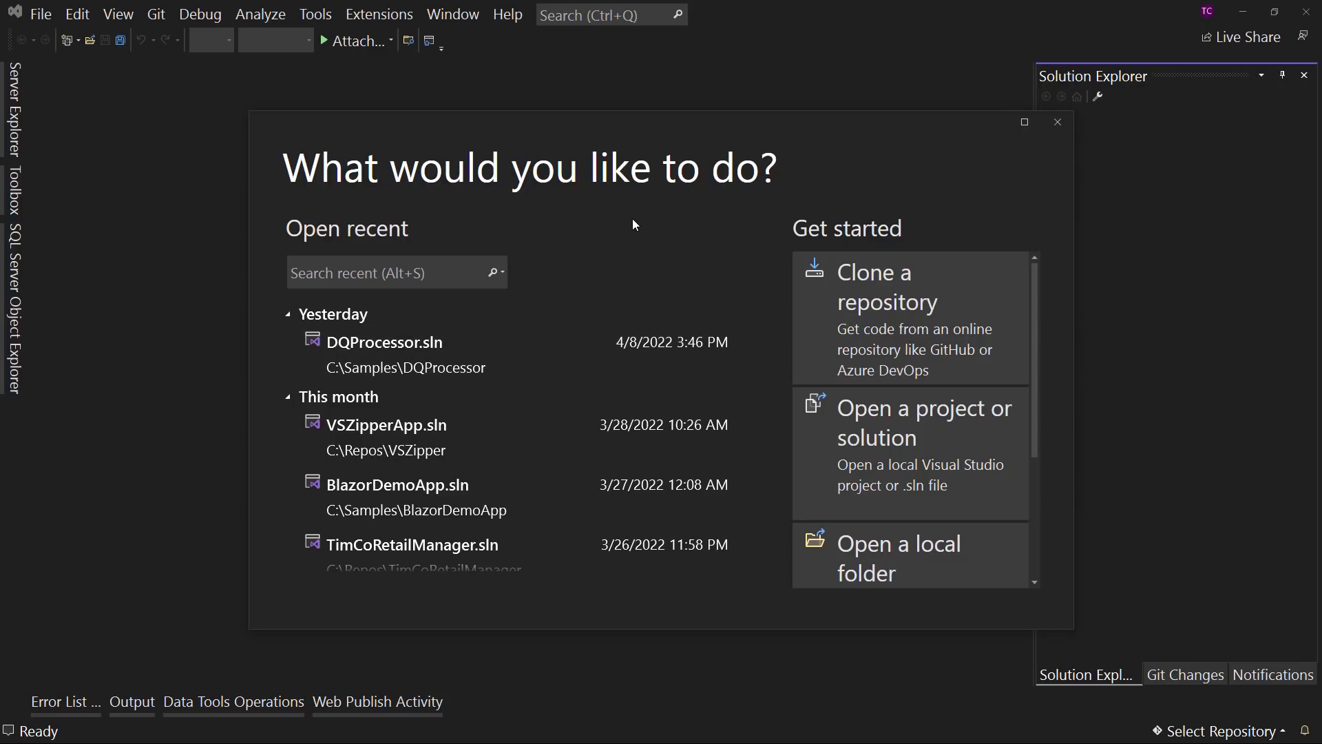
- In Visual Studio, start a new project from the Blazor WebAssembly App template and name it IntroToGitHub
scroll(999, 413, "down", 3)
left_click(927, 496)
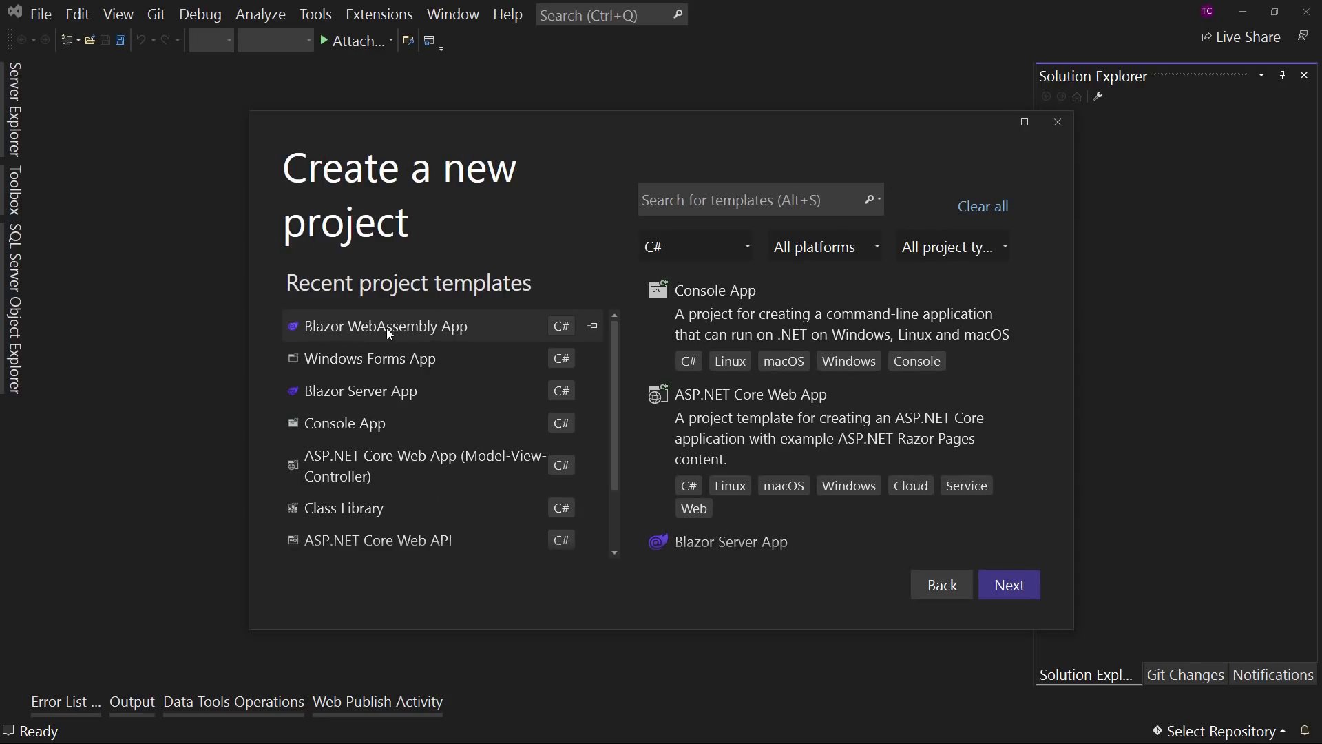
left_click(435, 332)
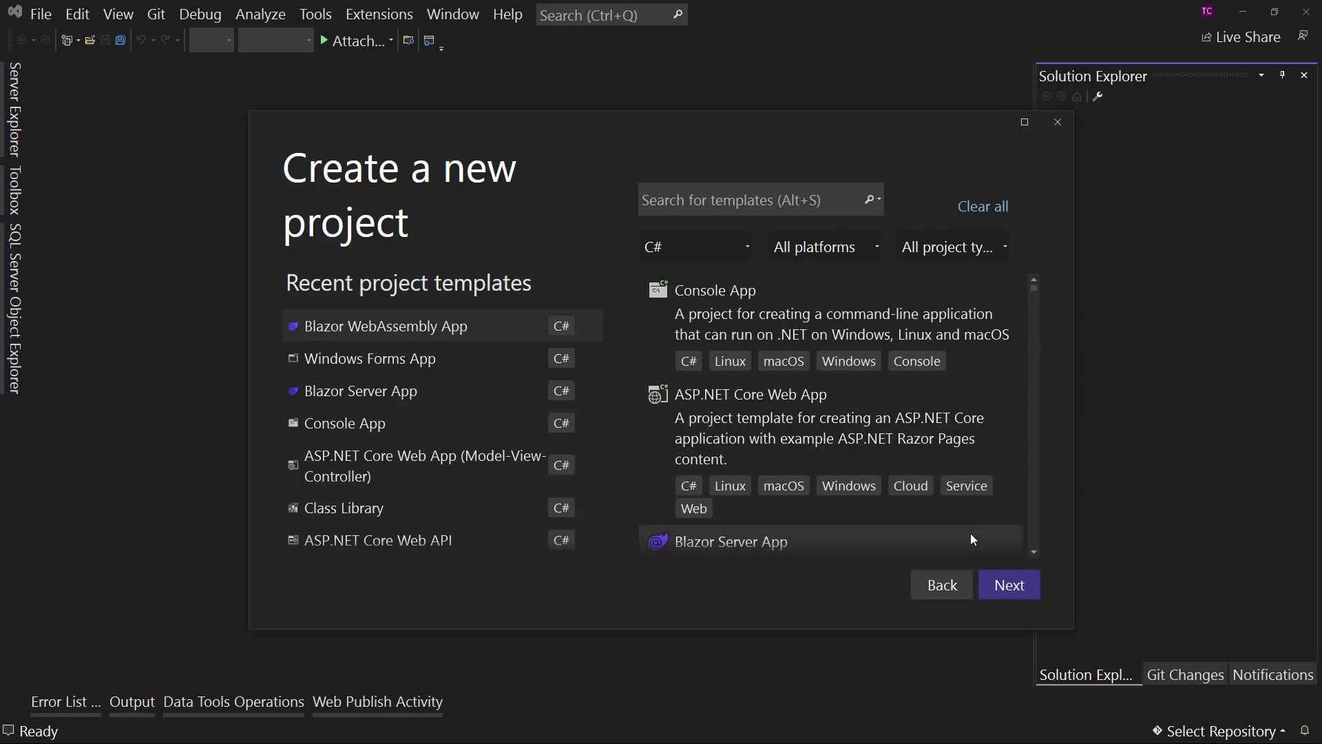
left_click(1010, 584)
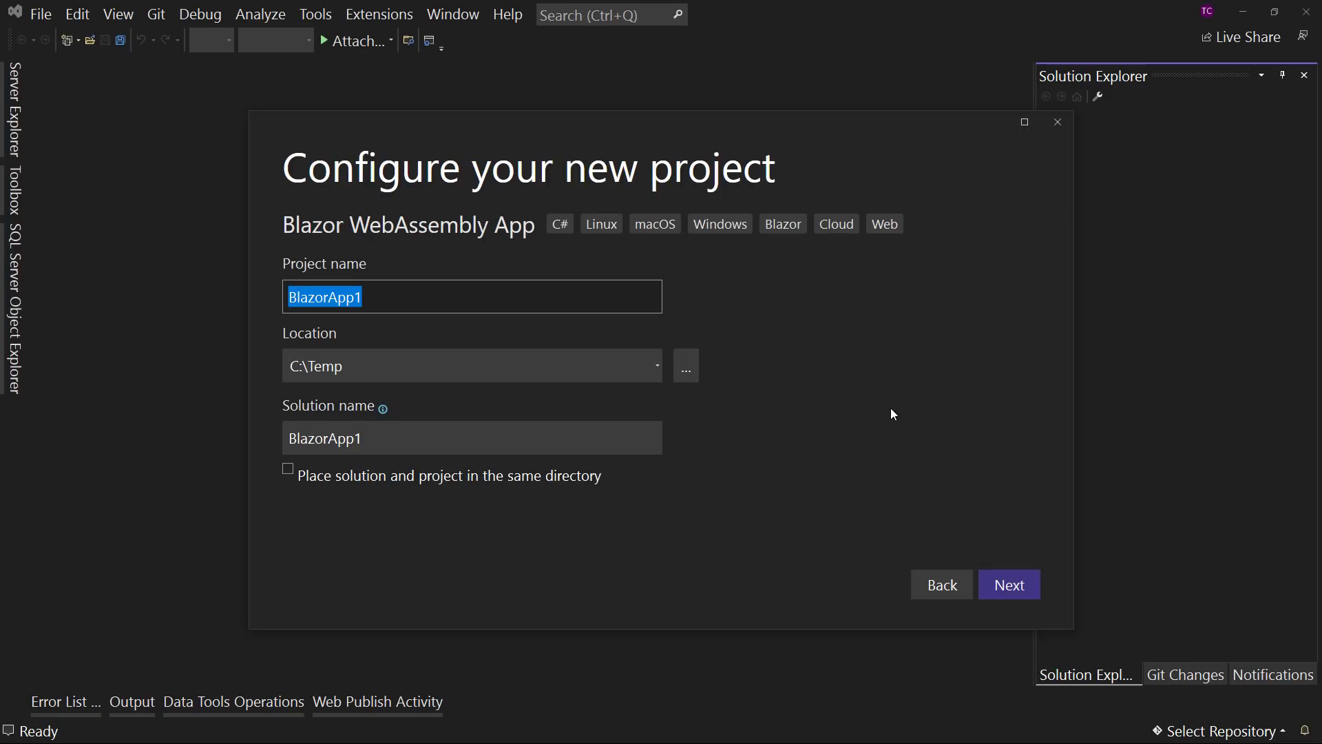
type("IntroToGitHub")
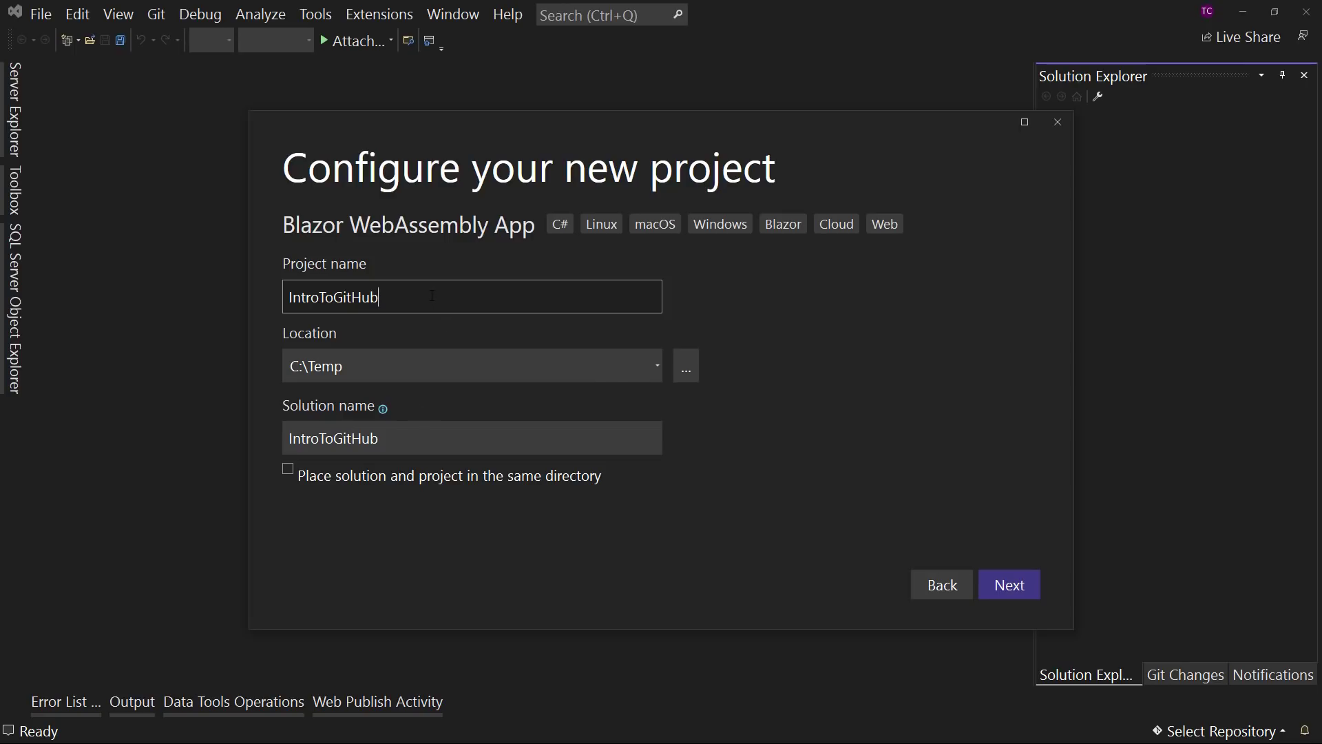
- Try the project name IntroToGitHubFrontEnd while setting the solution name to IntroToGitHub
type("FrontEnd")
left_click(470, 436)
left_click(470, 436)
key("BackSpace")
key("BackSpace")
key("BackSpace")
key("BackSpace")
key("BackSpace")
key("BackSpace")
key("BackSpace")
key("BackSpace")
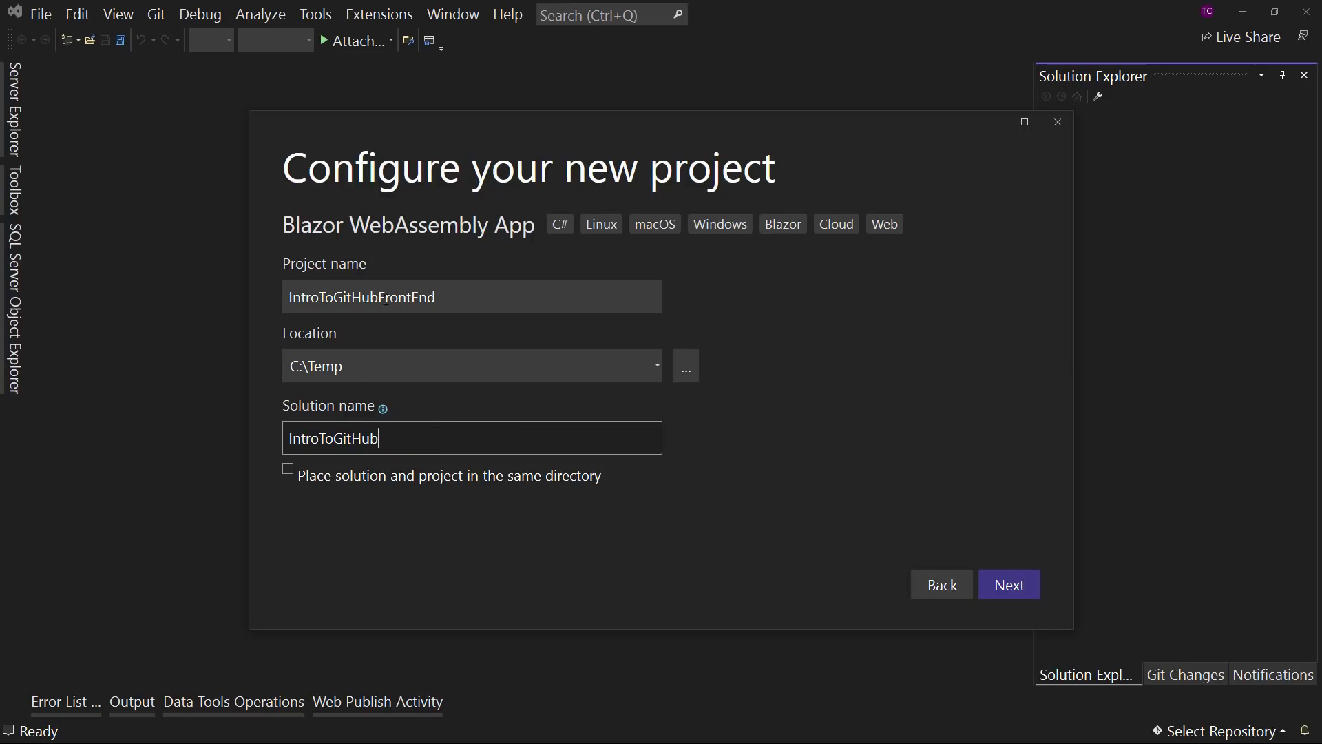
- Remove the FrontEnd suffix from the project name
left_click(466, 295)
left_click(457, 295)
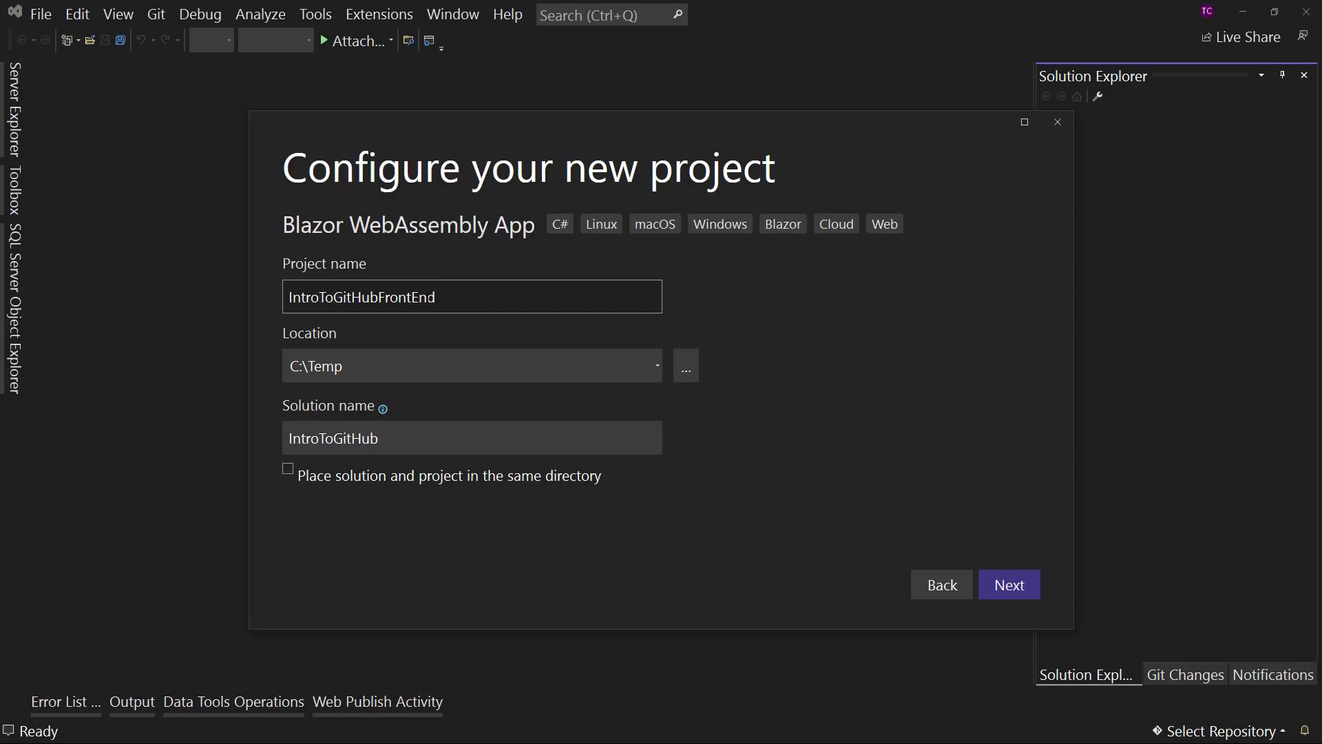
key("shift+Left")
key("shift+Left")
key("shift+Left")
key("shift+Left")
key("shift+Left")
key("shift+Left")
key("shift+Left")
key("shift+Left")
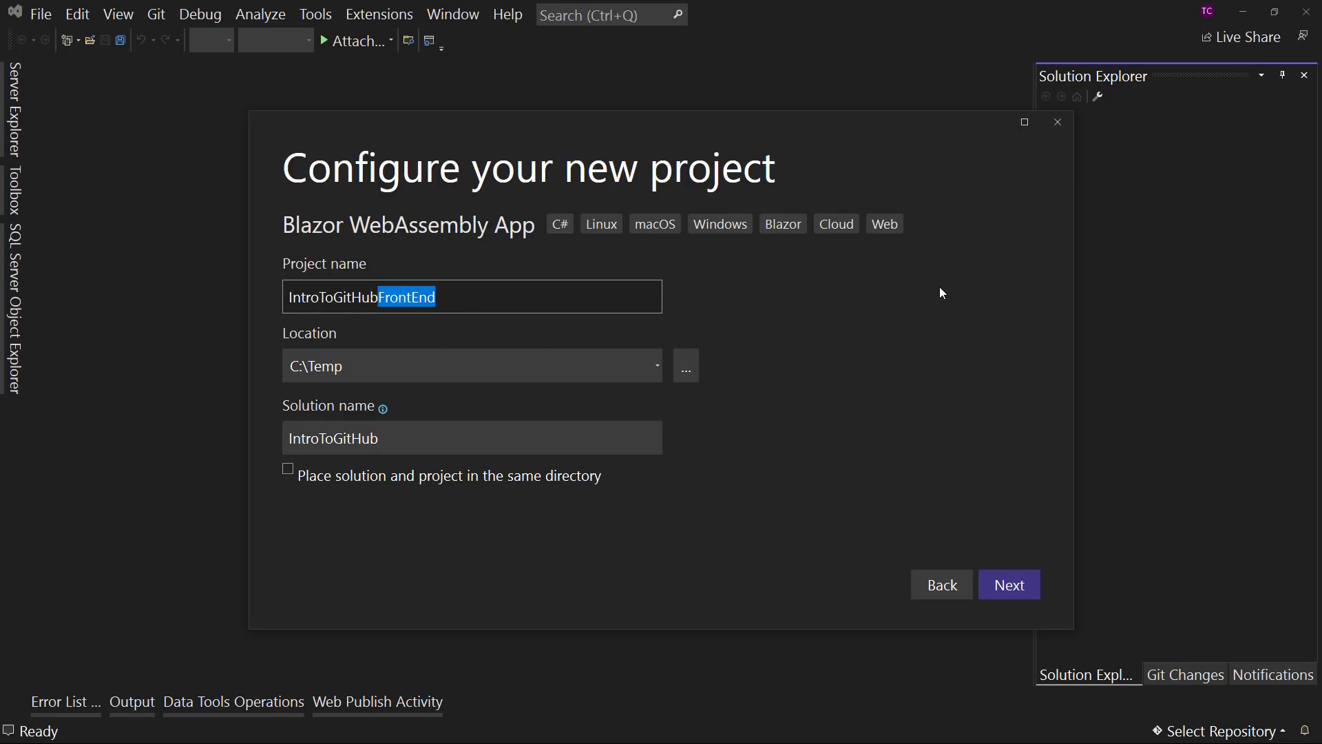
key("BackSpace")
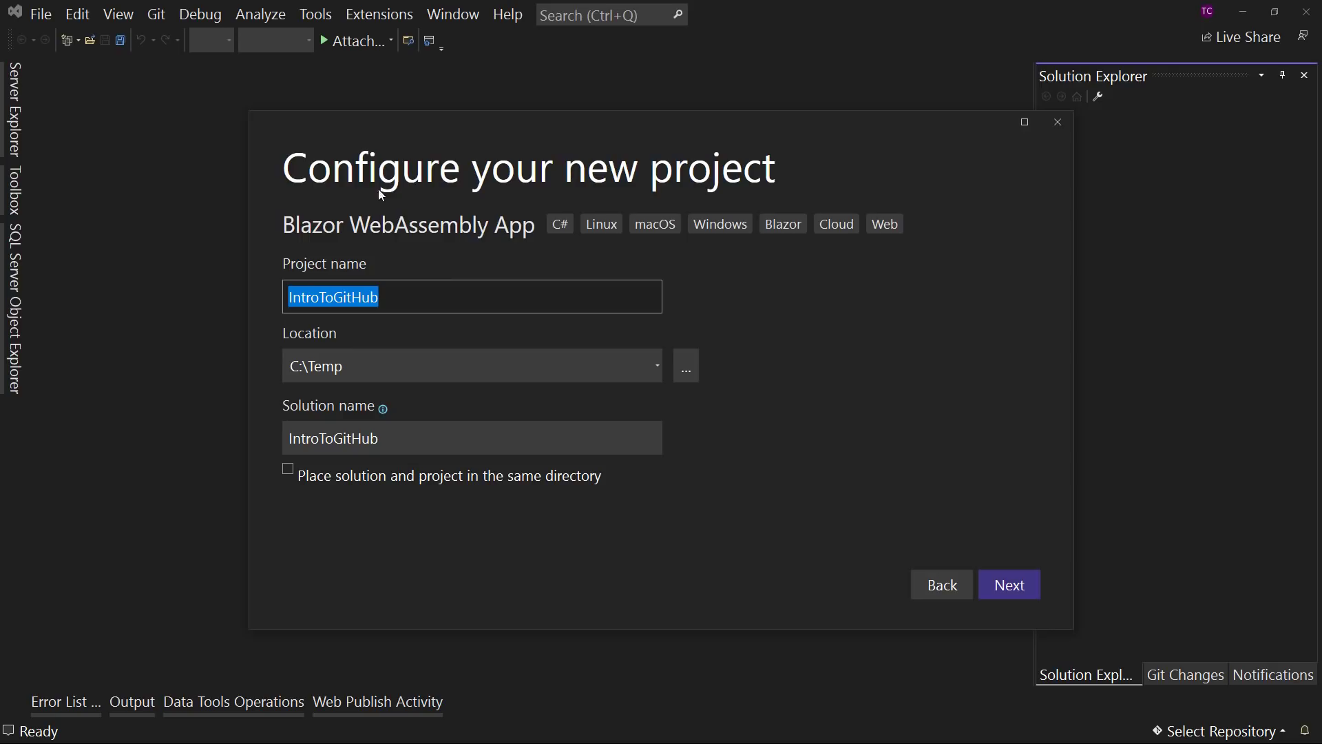
- Enable the Progressive Web Application option and try to create the project, returning to its name and location settings
left_click(1011, 586)
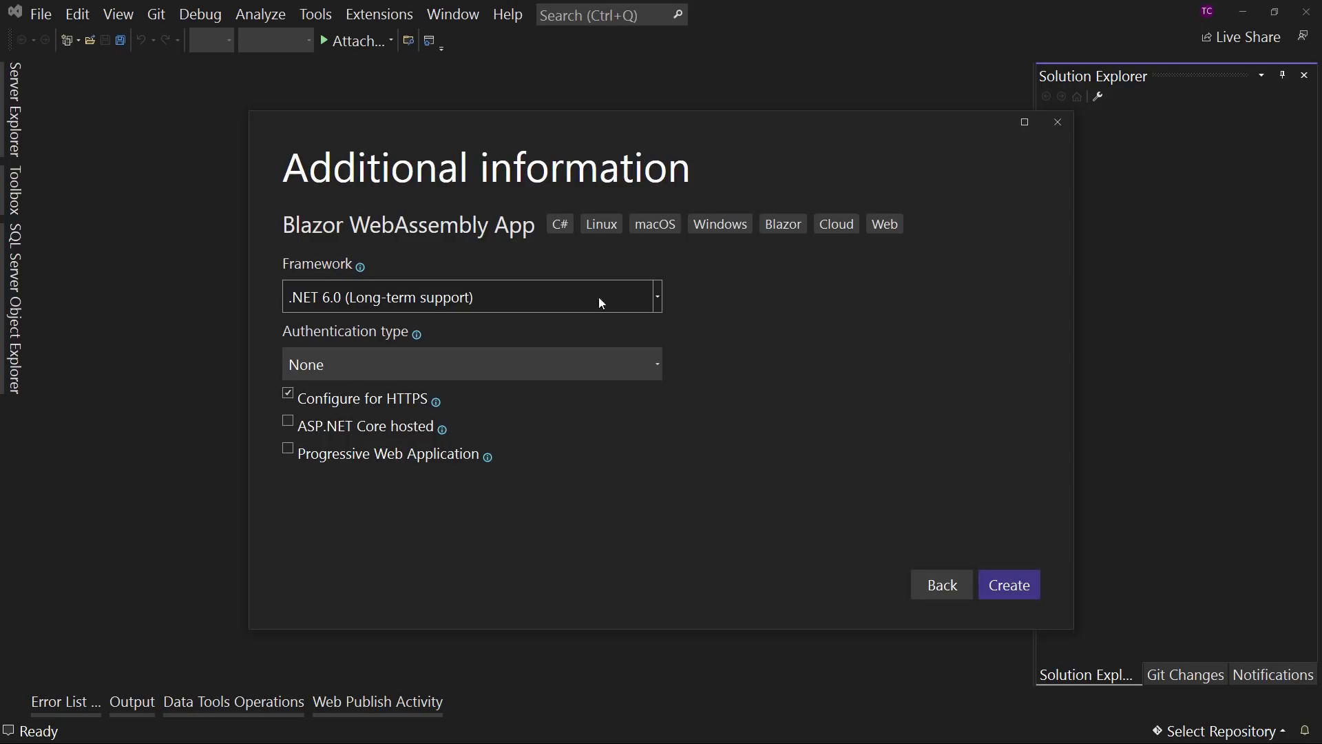
left_click(354, 453)
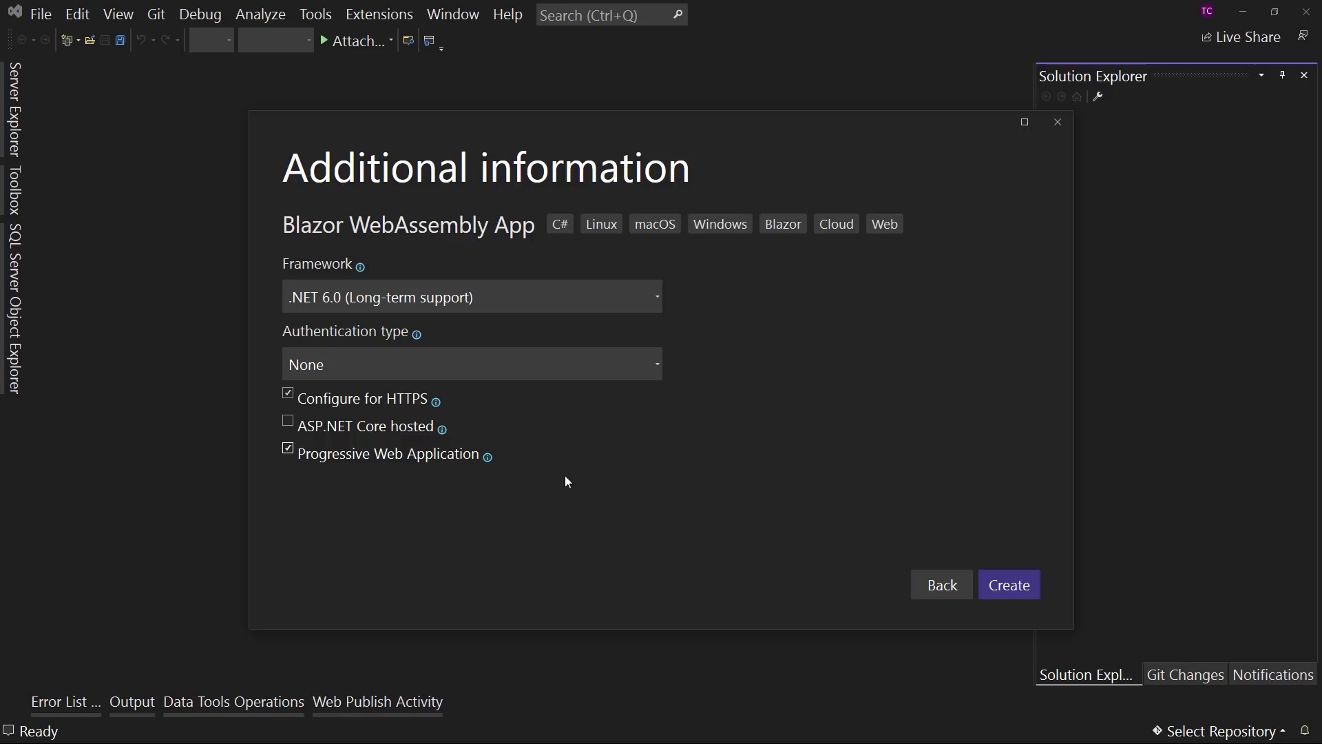
left_click(1018, 588)
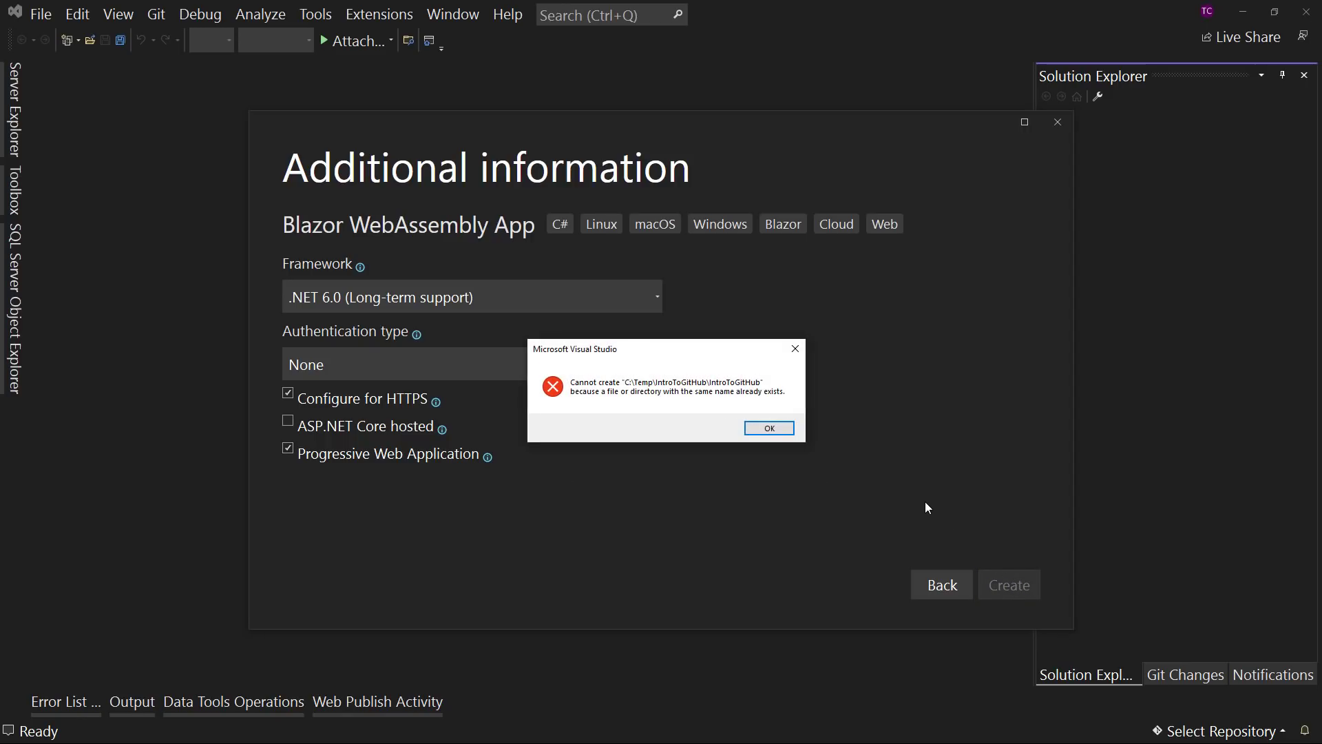
left_click(770, 429)
left_click(940, 584)
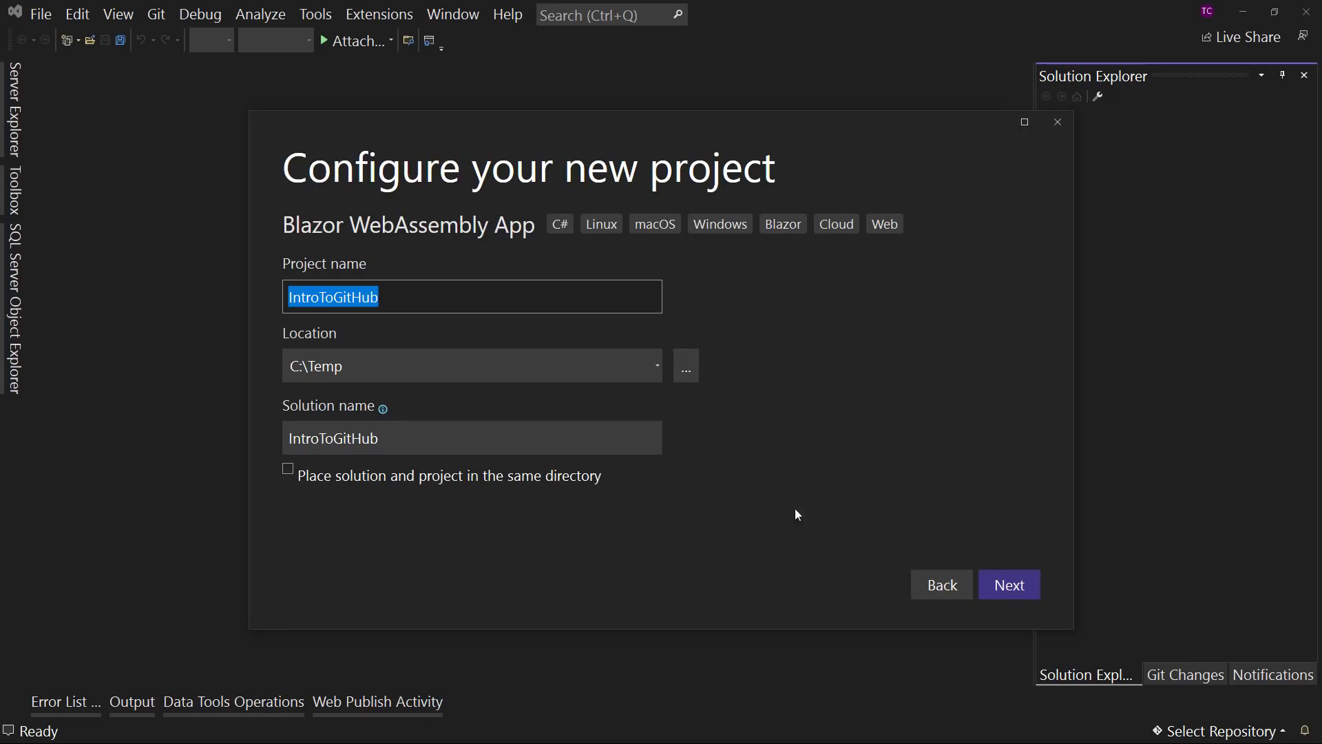
- Try to create the IntroToGitHub project again with the location set to C:\Temp\
left_click(398, 310)
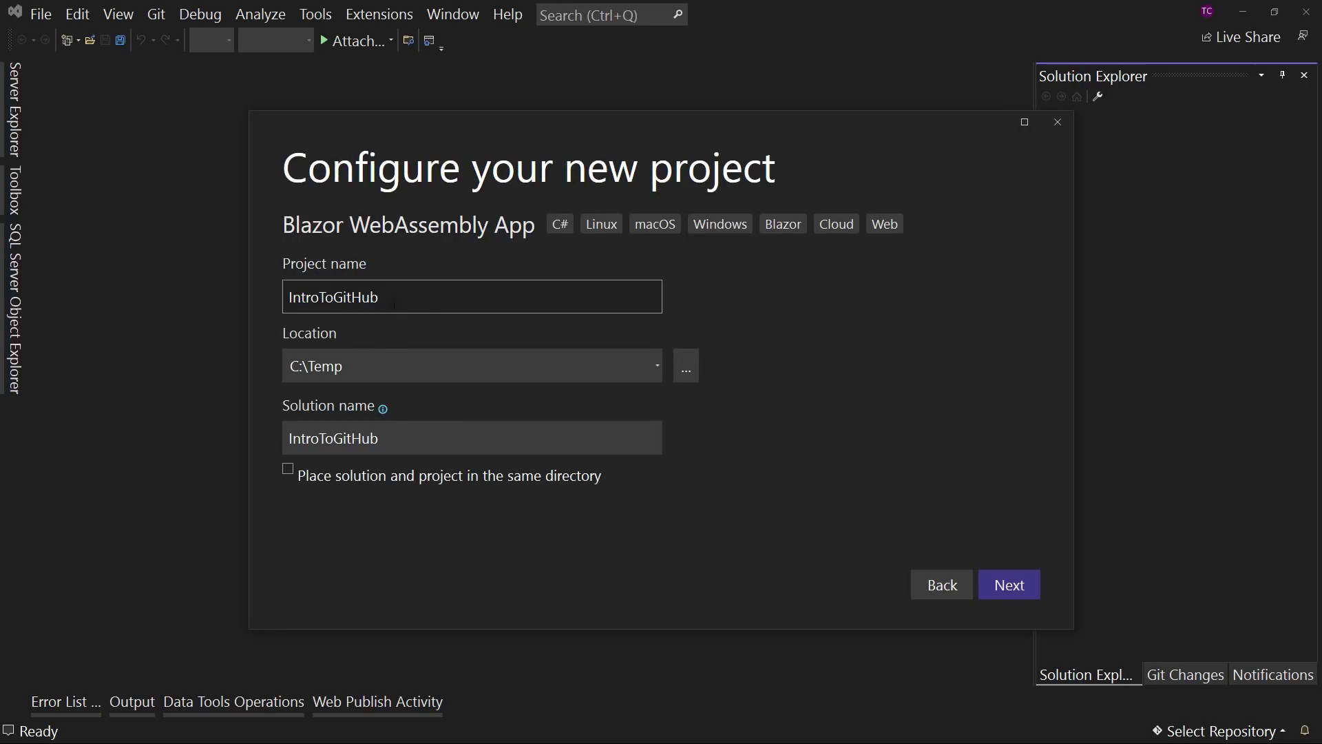
left_click(575, 366)
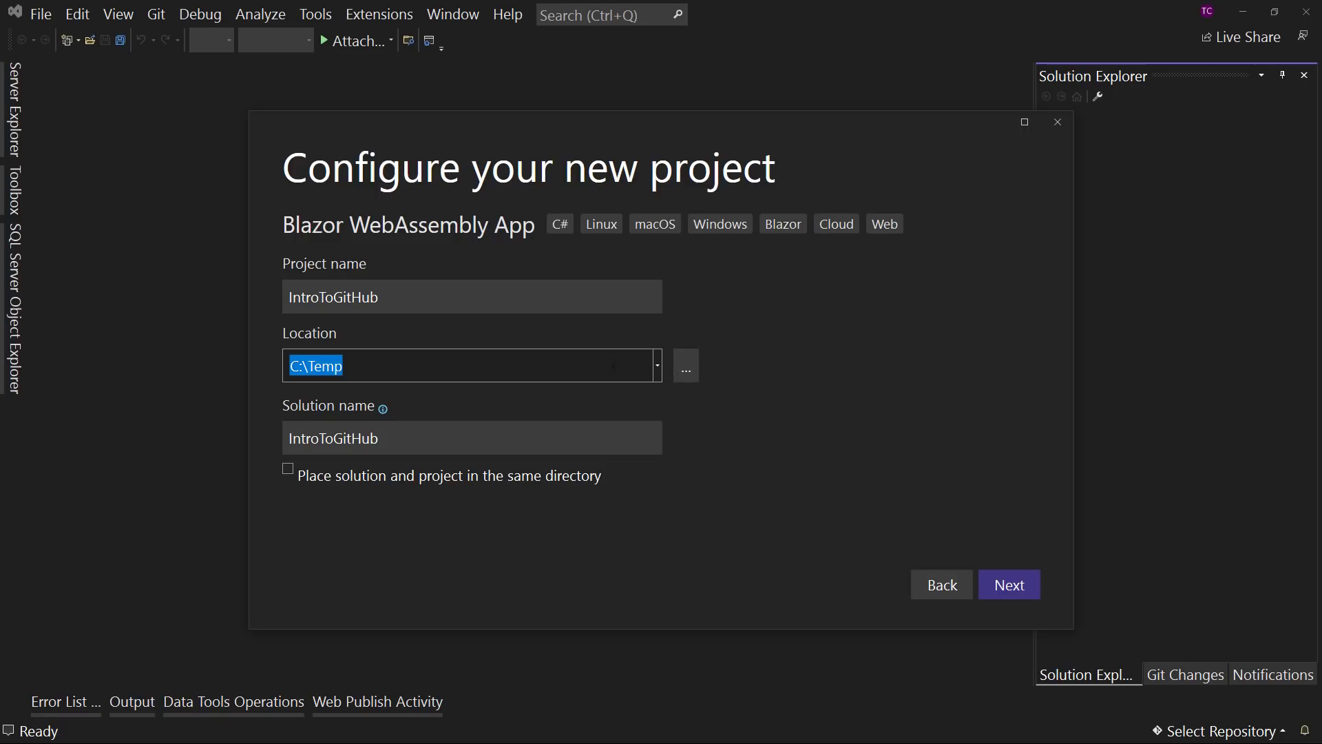
left_click(556, 367)
type("\\")
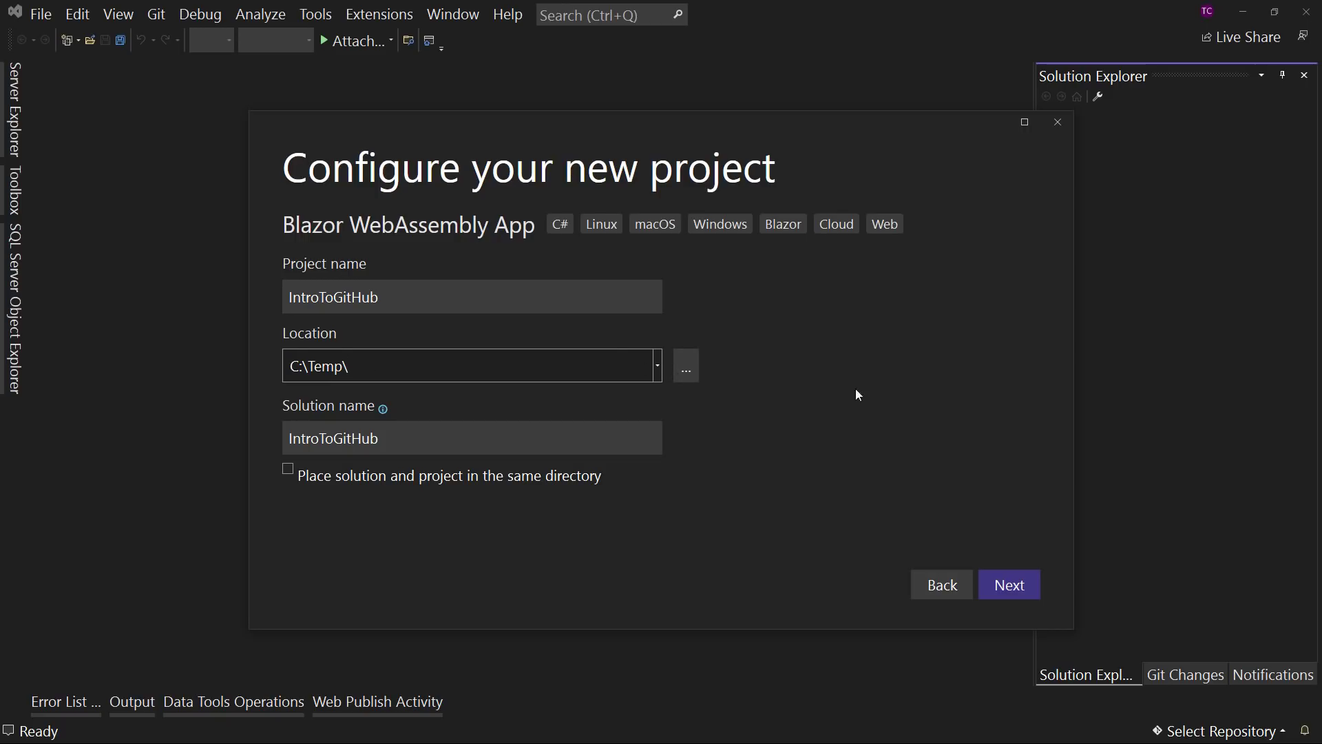
left_click(1001, 591)
left_click(1002, 587)
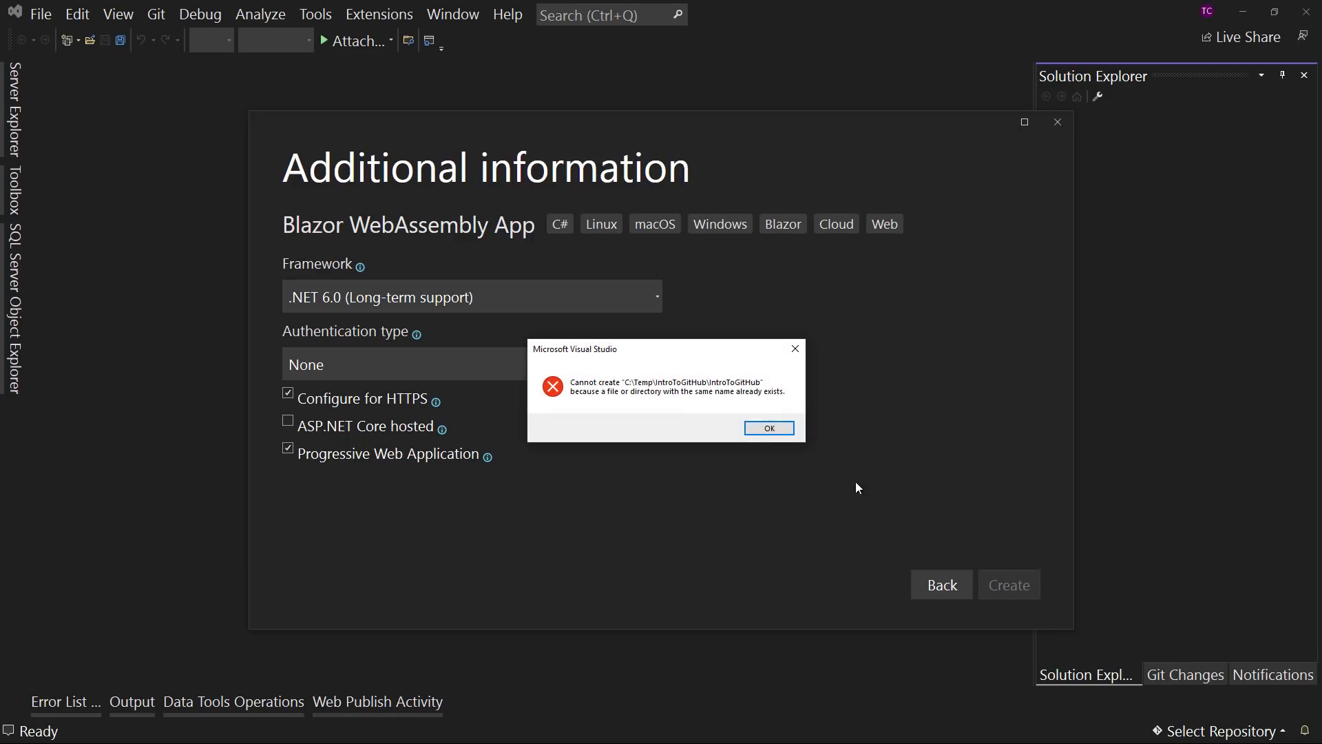
left_click(765, 429)
left_click(943, 591)
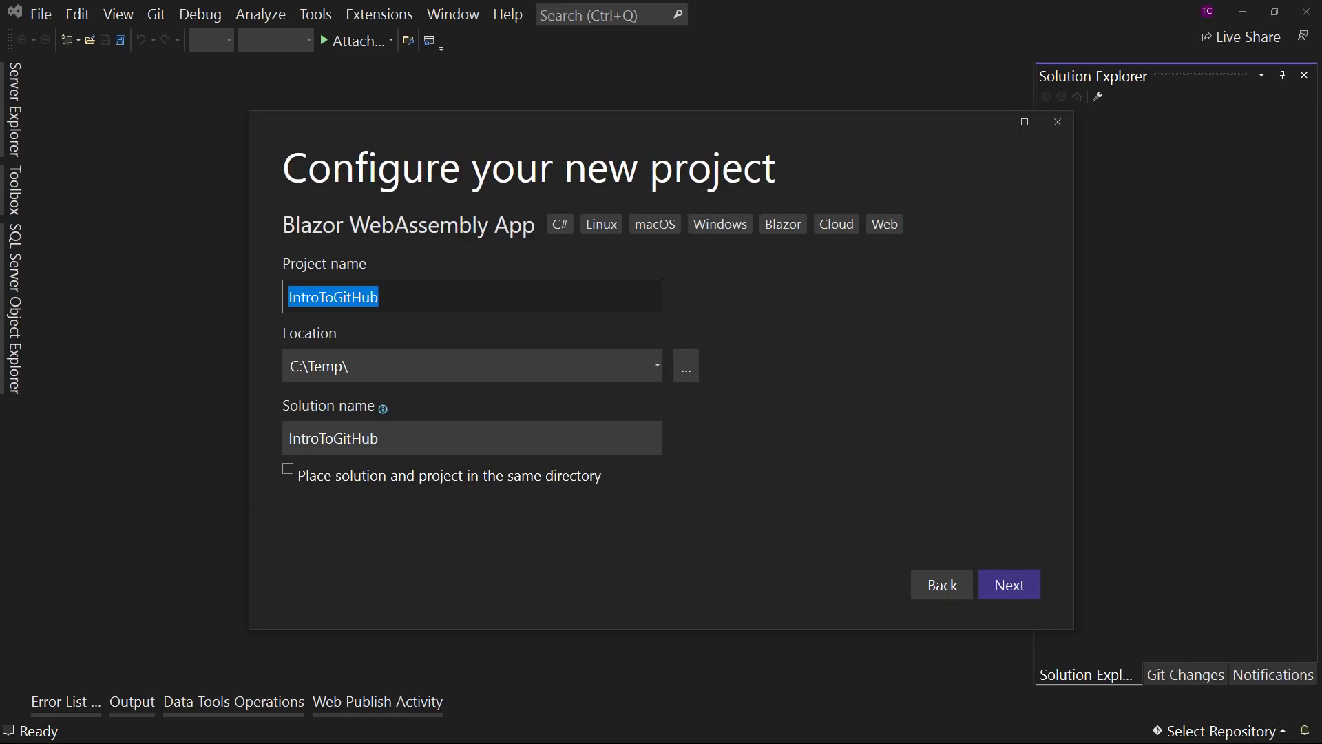
- Switch to File Explorer and check the contents of the cloned IntroToGitHub folder
key("alt+Tab")
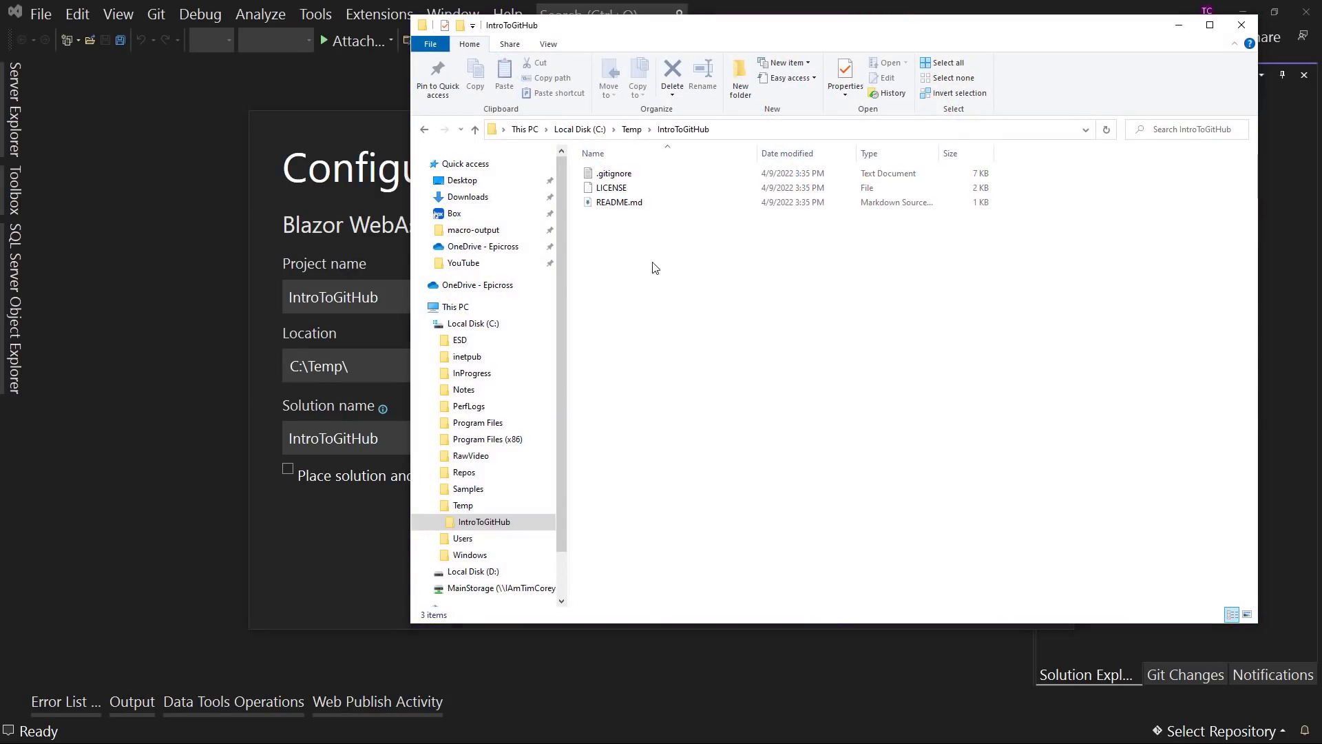
right_click(659, 260)
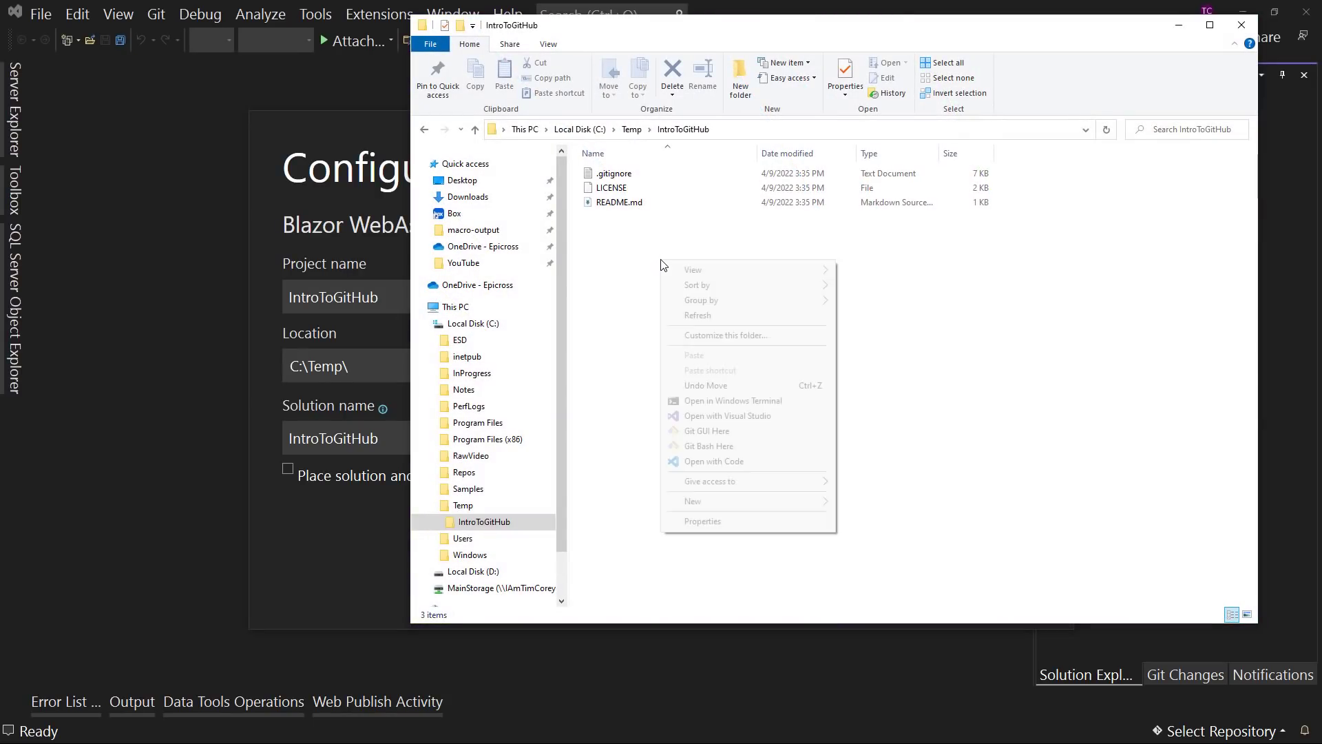
left_click(633, 130)
double_click(614, 203)
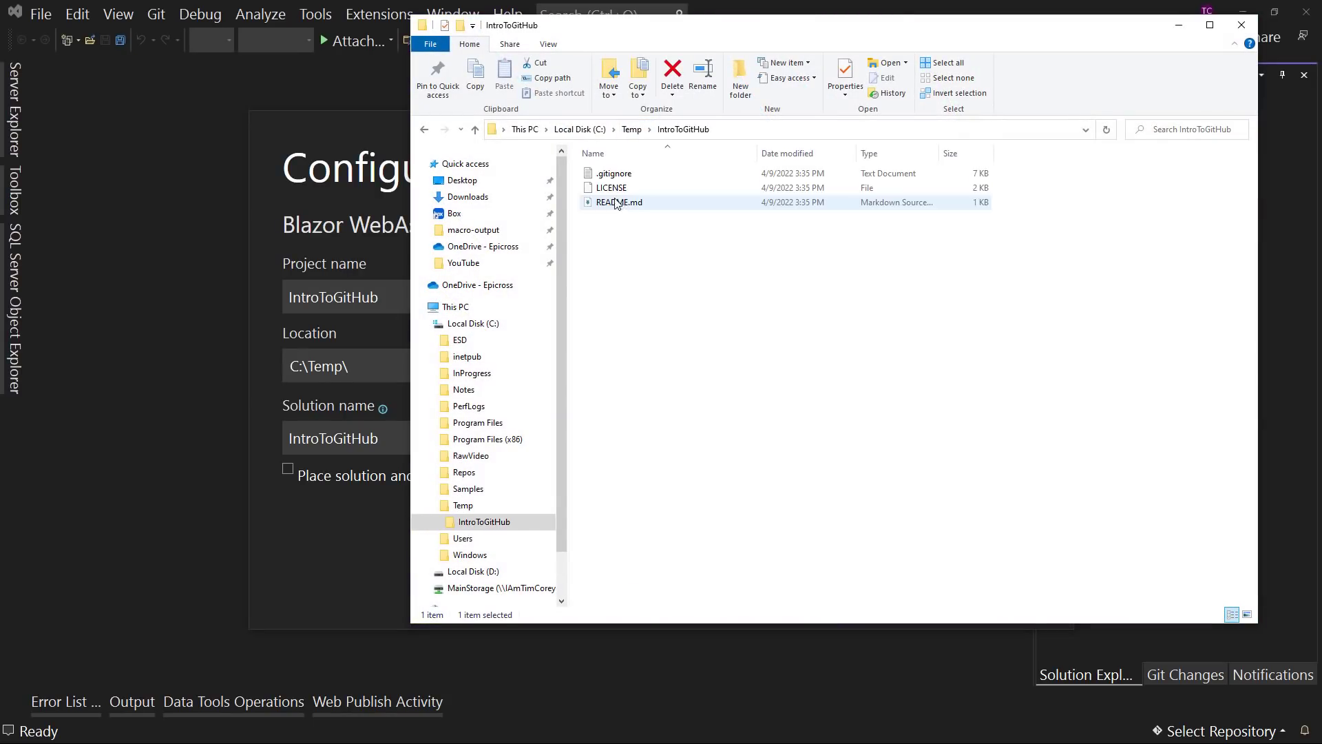
right_click(666, 330)
left_click(703, 385)
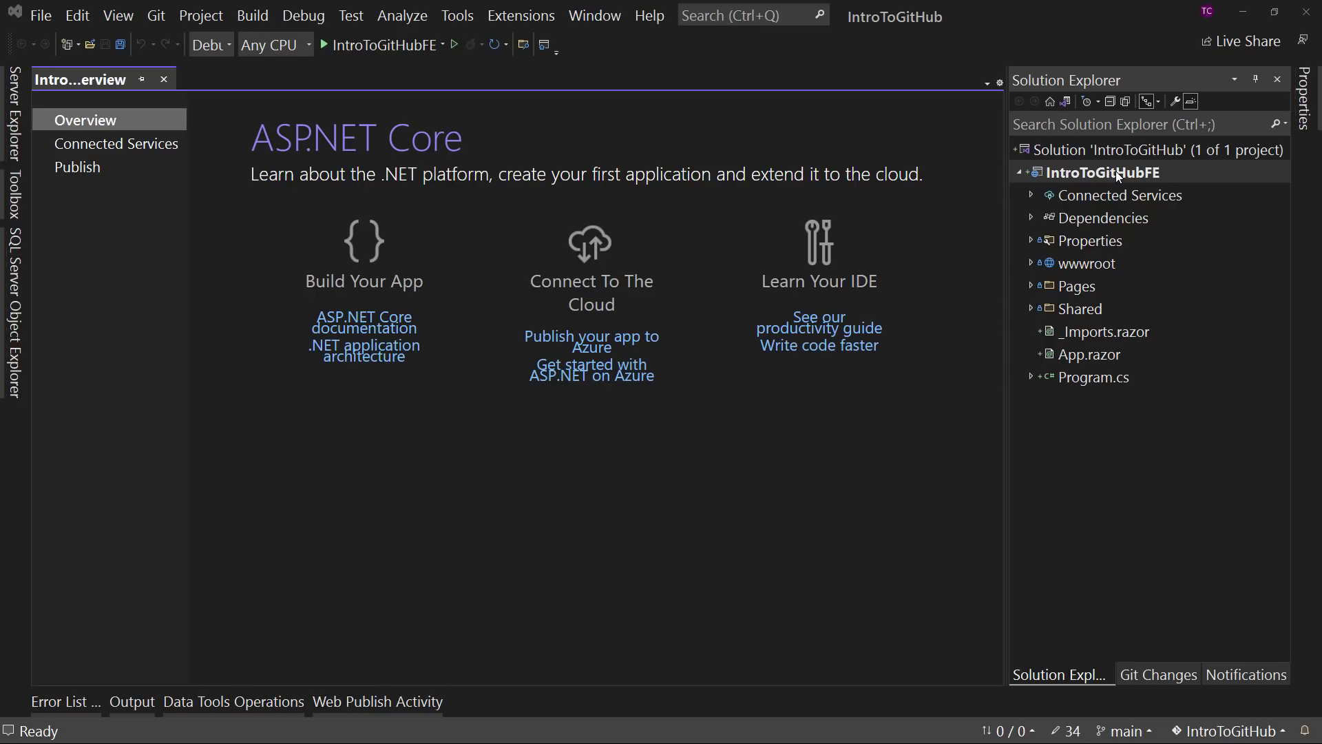
- Close the project overview page, switch to File Explorer, and inspect the C:\Temp\IntroToGitHub folder and its nested IntroToGitHub subfolder
left_click(164, 80)
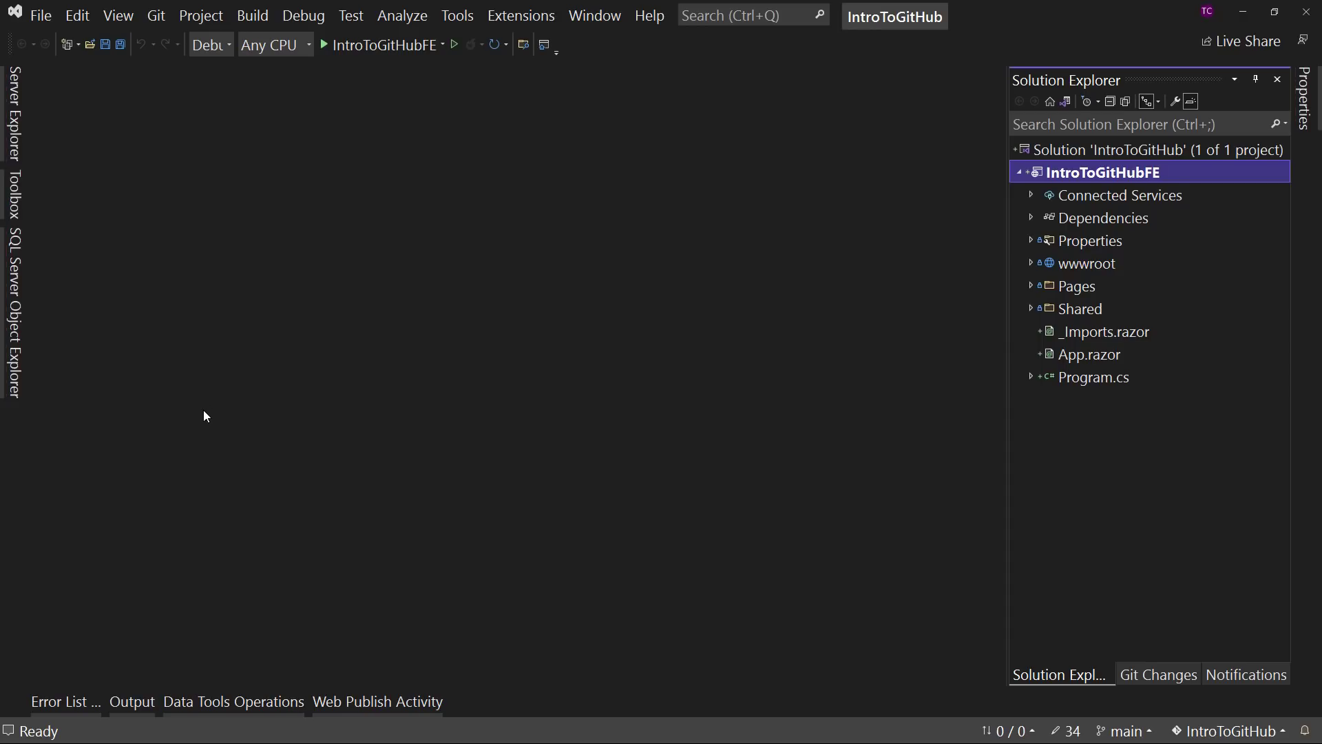
key("alt+Tab")
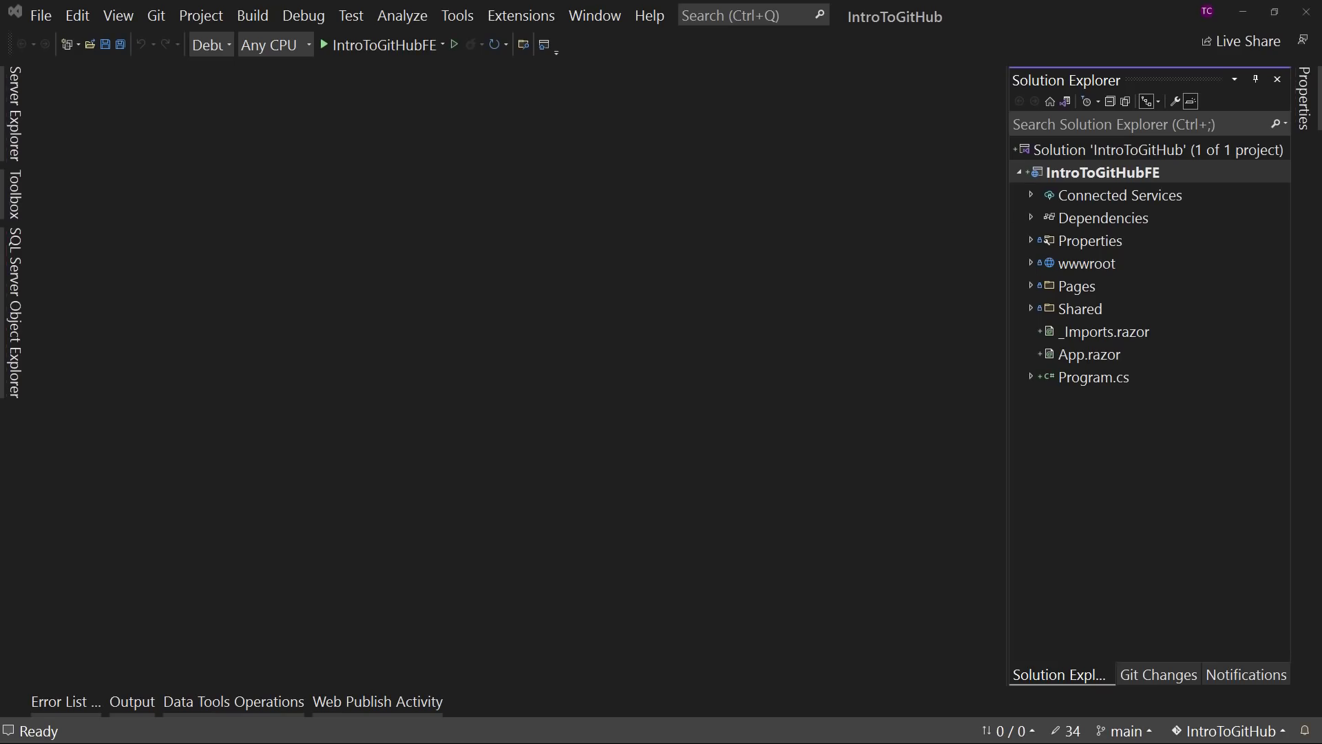
left_click_drag(1321, 35, 664, 35)
left_click(380, 515)
left_click(430, 530)
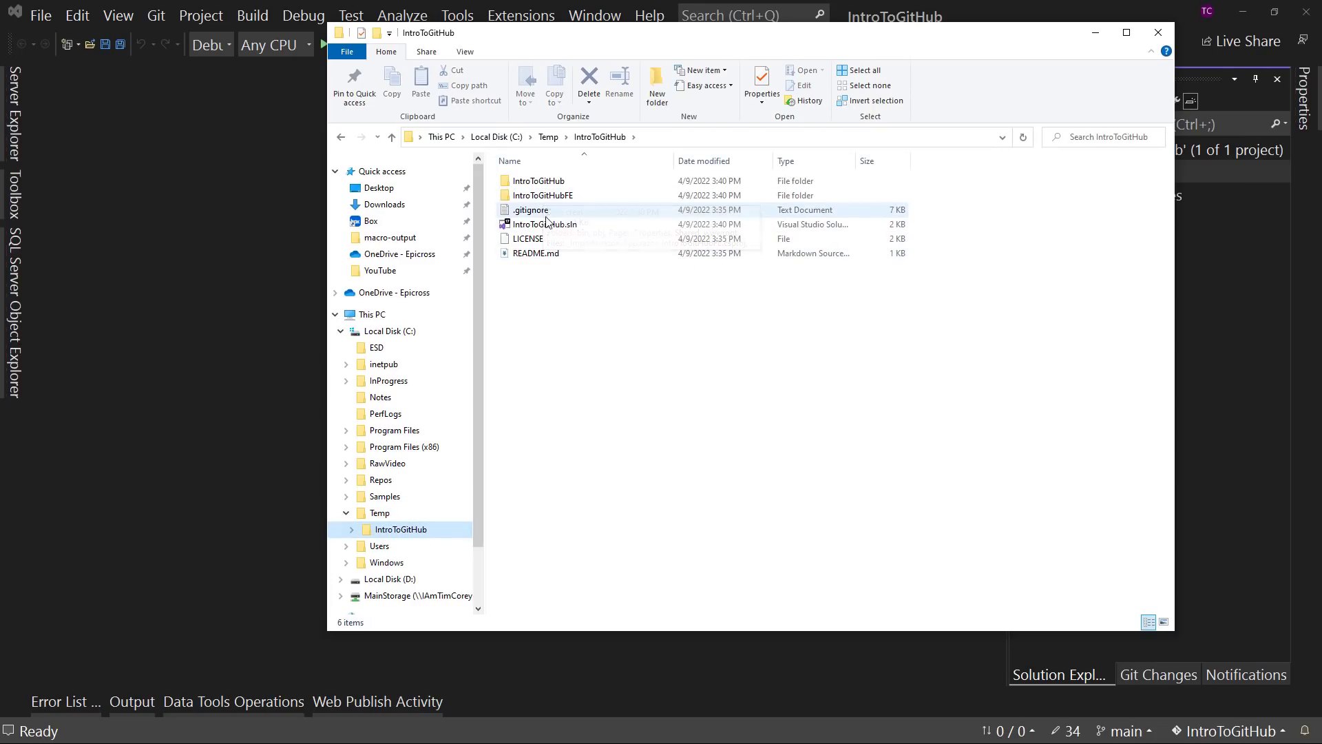
double_click(558, 182)
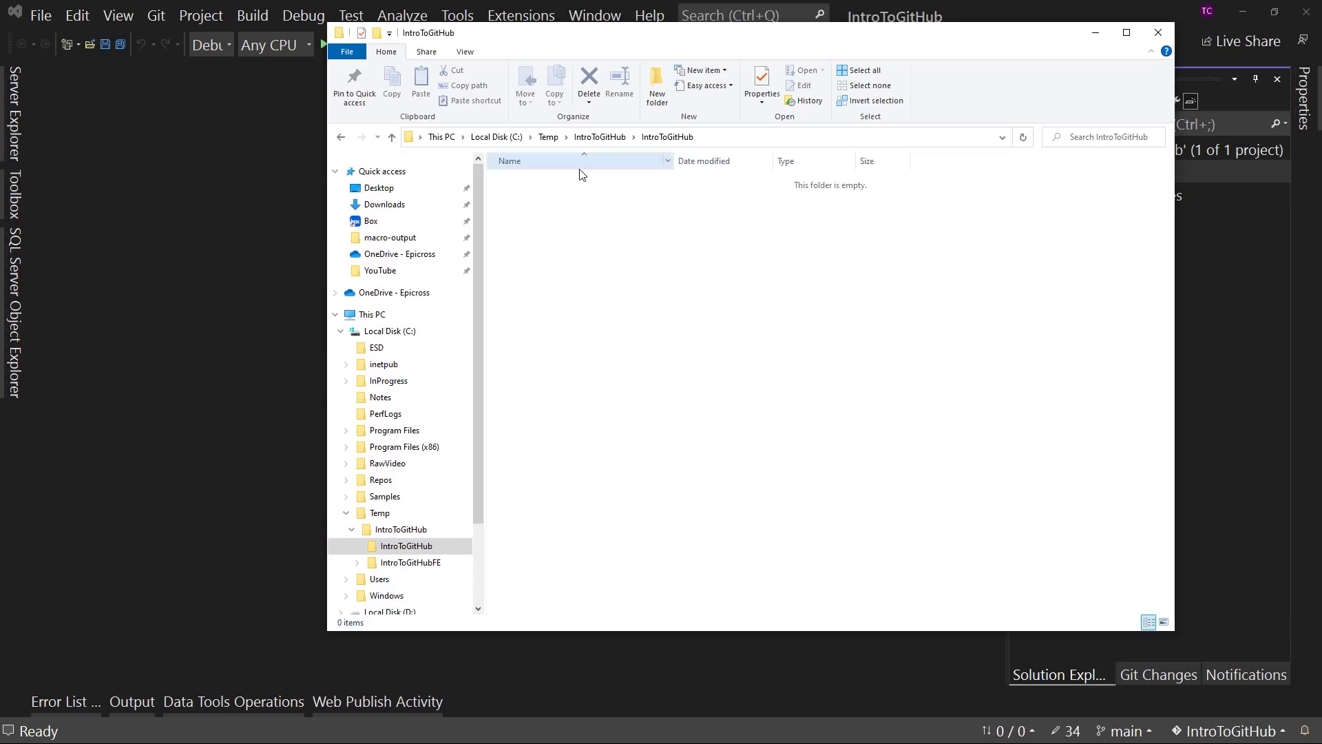
left_click(406, 530)
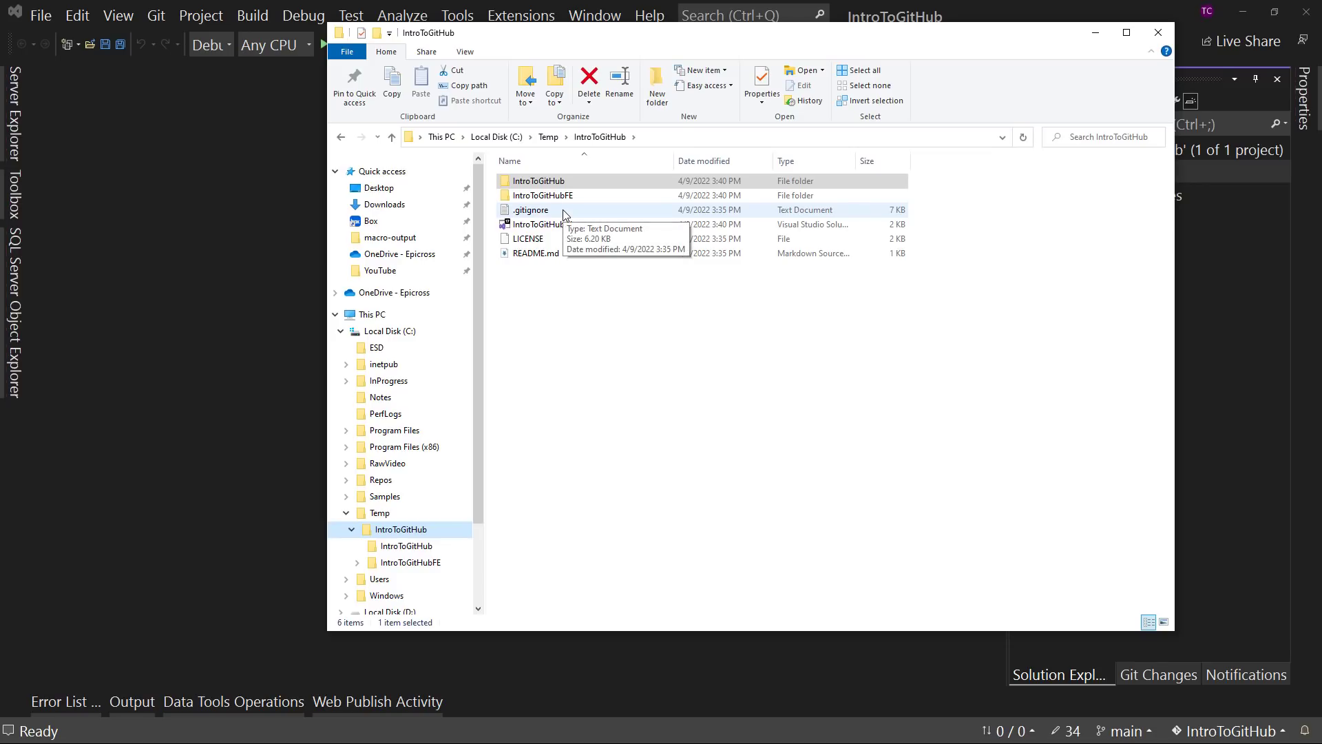
left_click(381, 513)
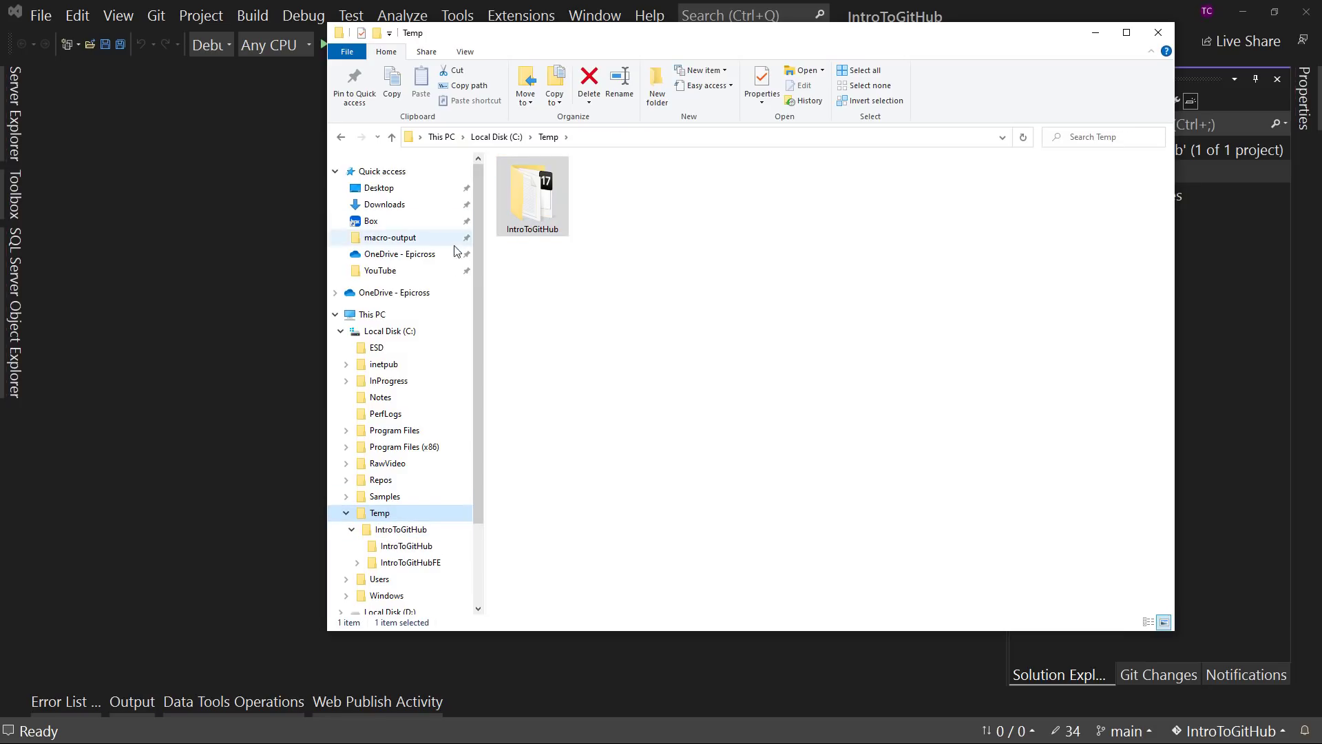
double_click(542, 208)
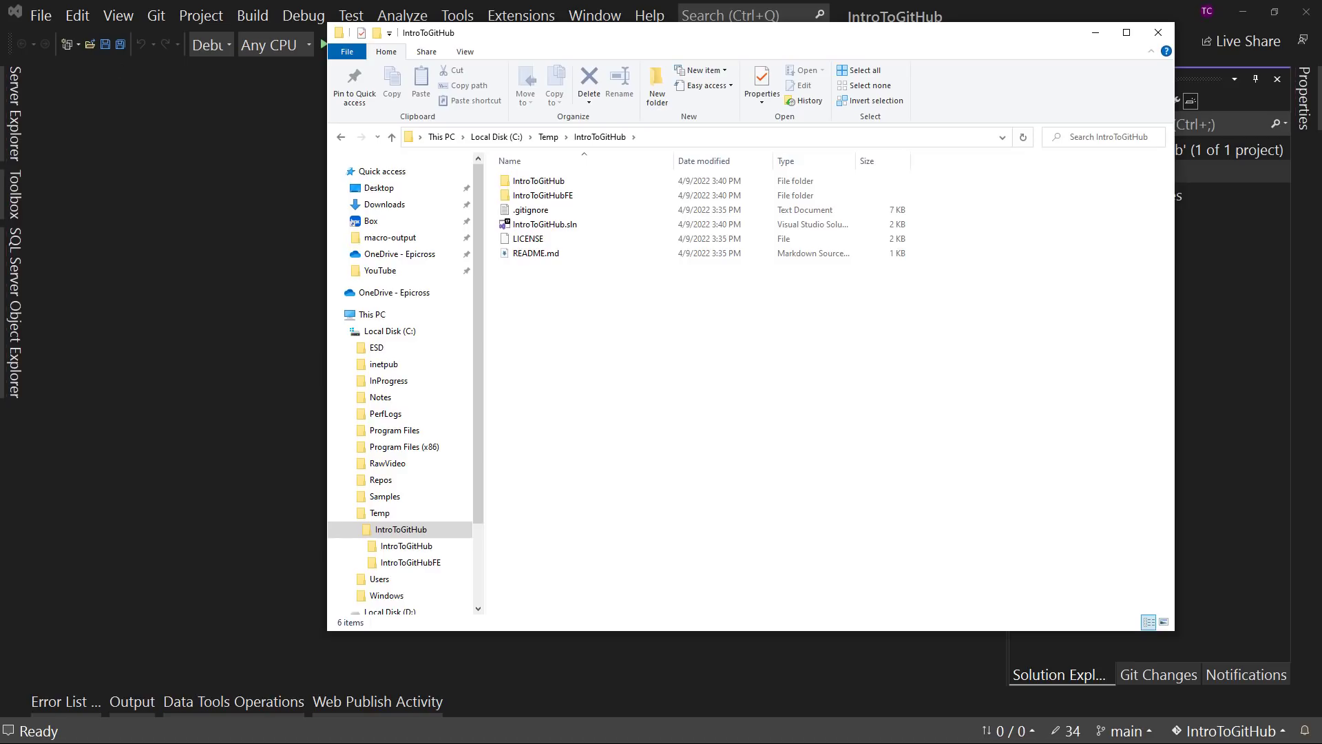
- Switch to the PowerShell window and change the working directory to introtogithub
key("alt+Tab")
left_click_drag(647, 212, 668, 101)
type("cd")
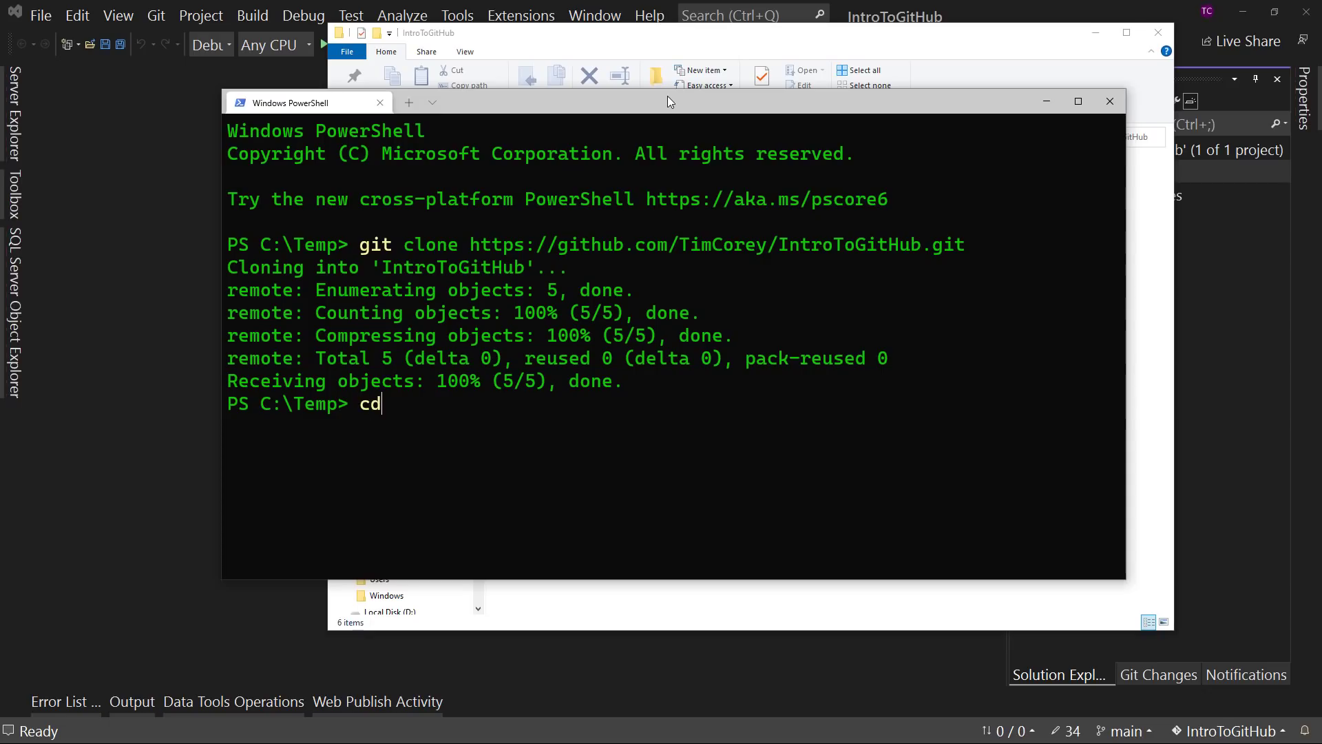
type(" into")
key("BackSpace")
type("rotogithub")
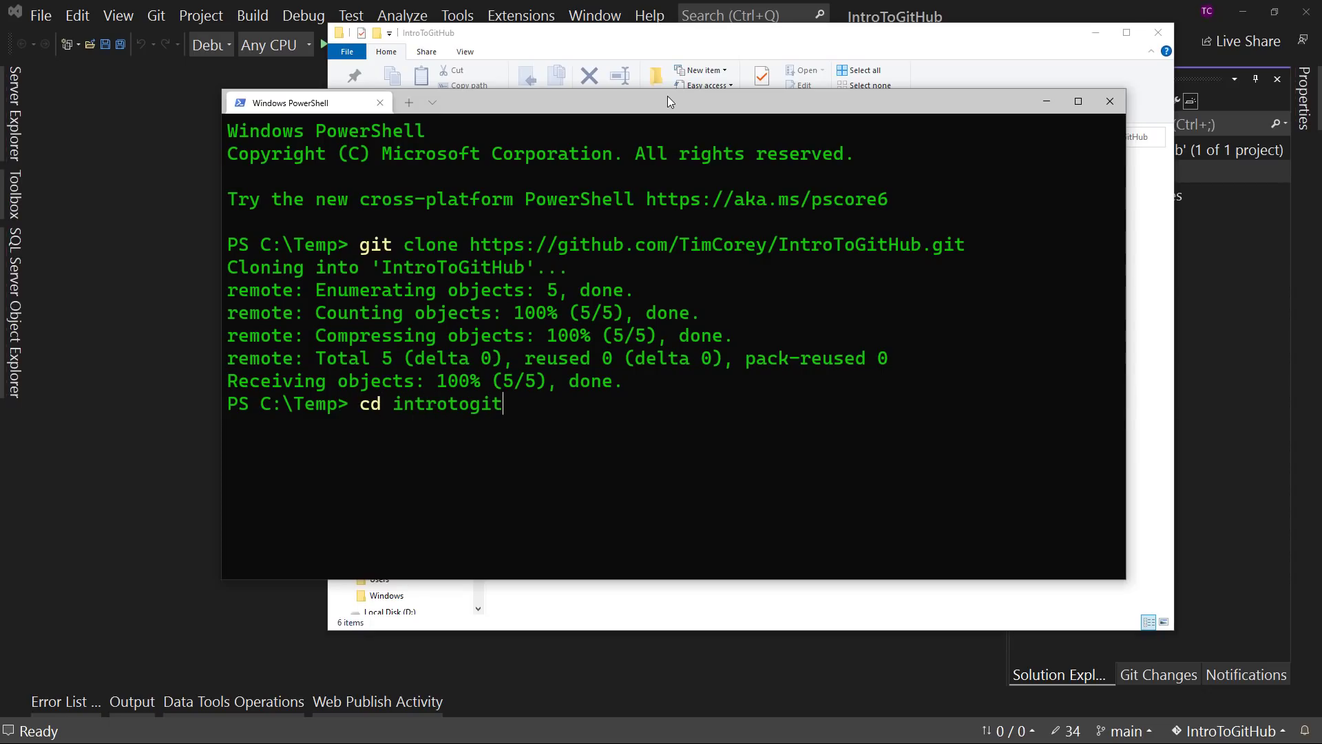
key("Return")
- Clear the PowerShell output and check the state of the repository with git status
type("cls")
key("Return")
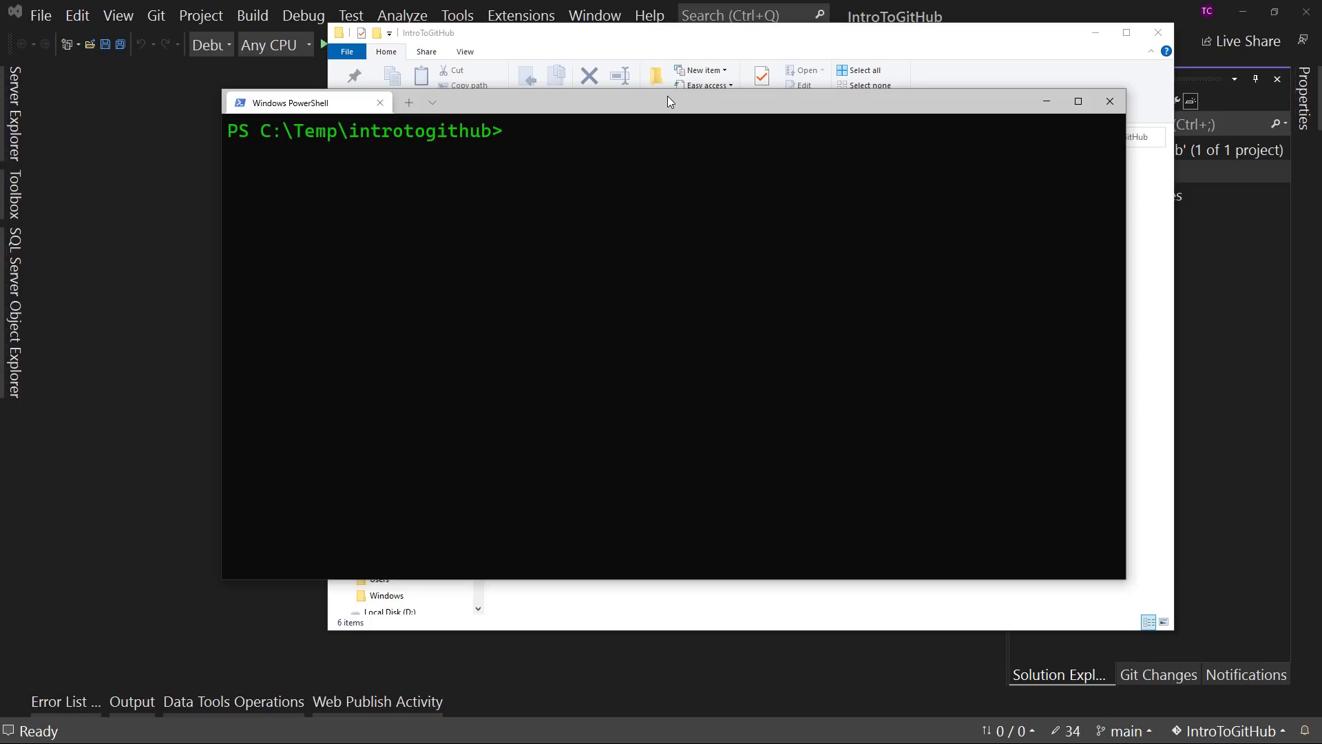
type("git status")
key("Return")
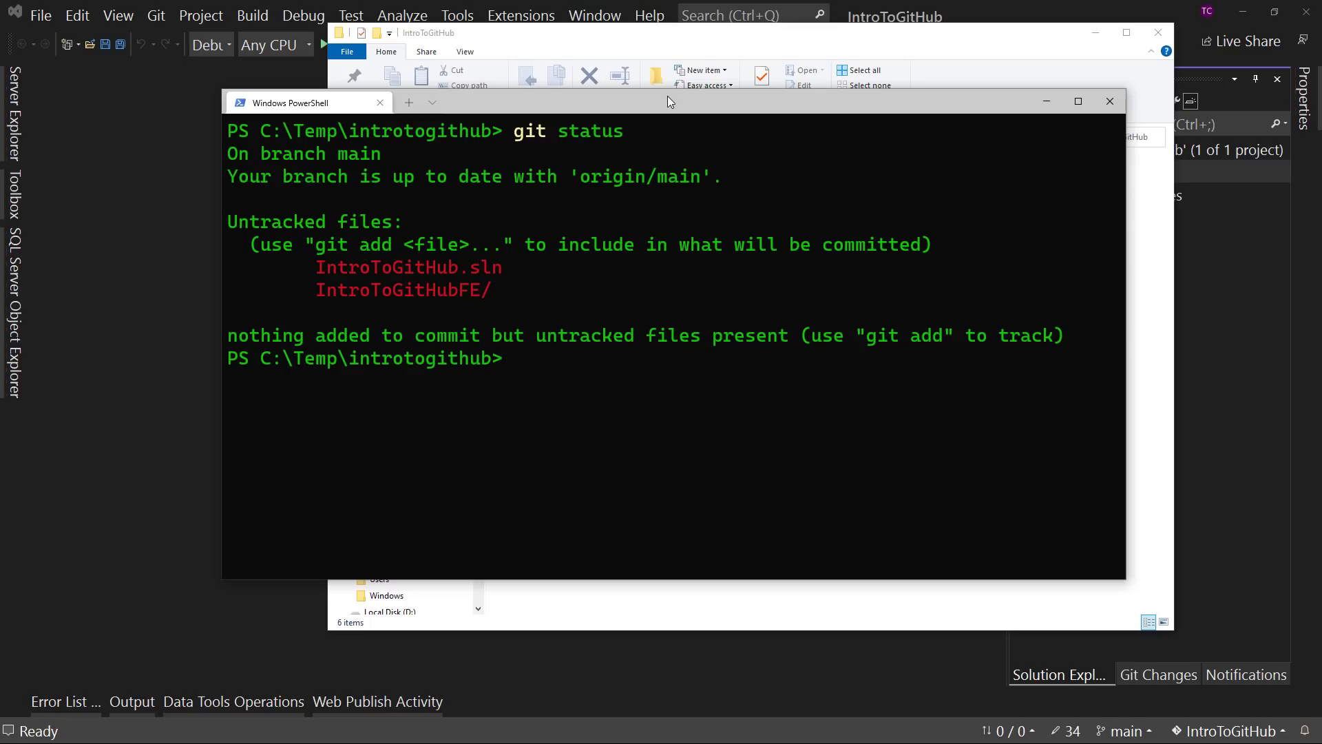
type("git add .")
- Switch to Visual Studio and stage all Git changes under C:\Temp\IntroToGitHub
left_click(1114, 7)
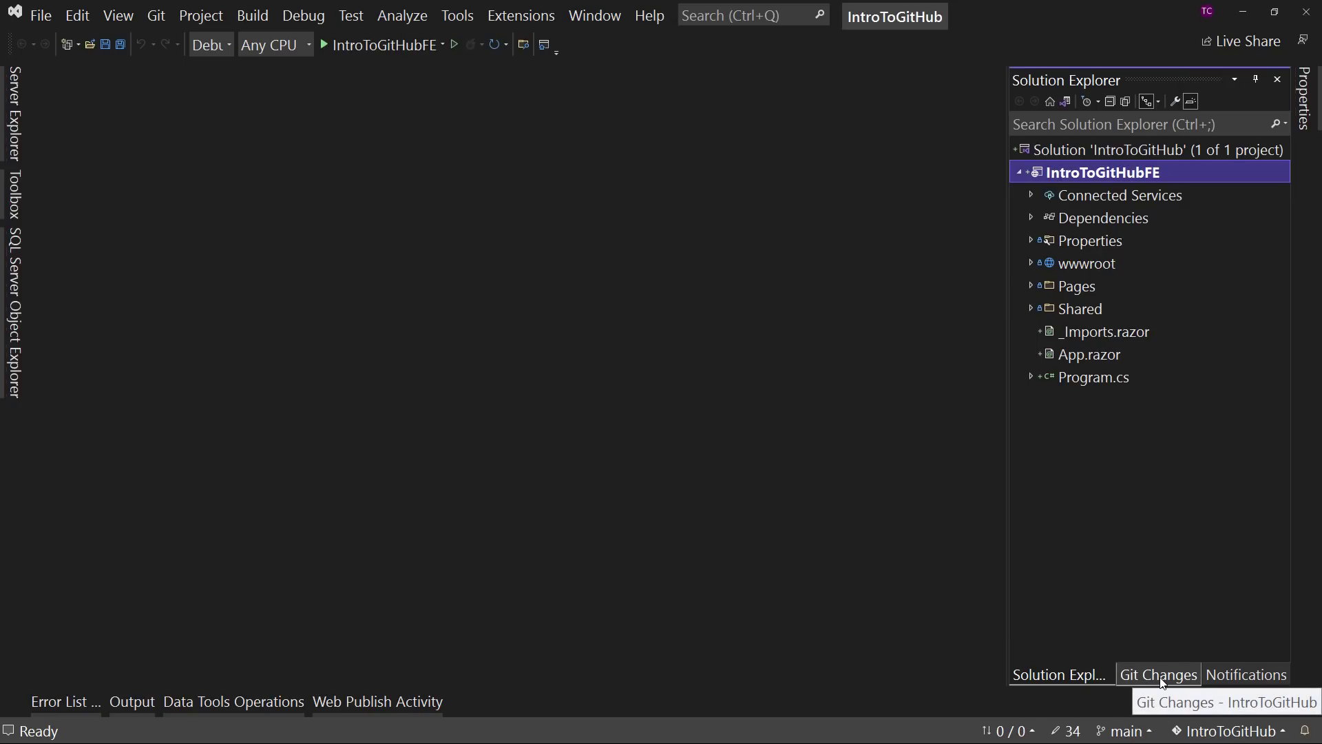
left_click(1138, 681)
scroll(1197, 339, "down", 1)
scroll(1196, 345, "down", 9)
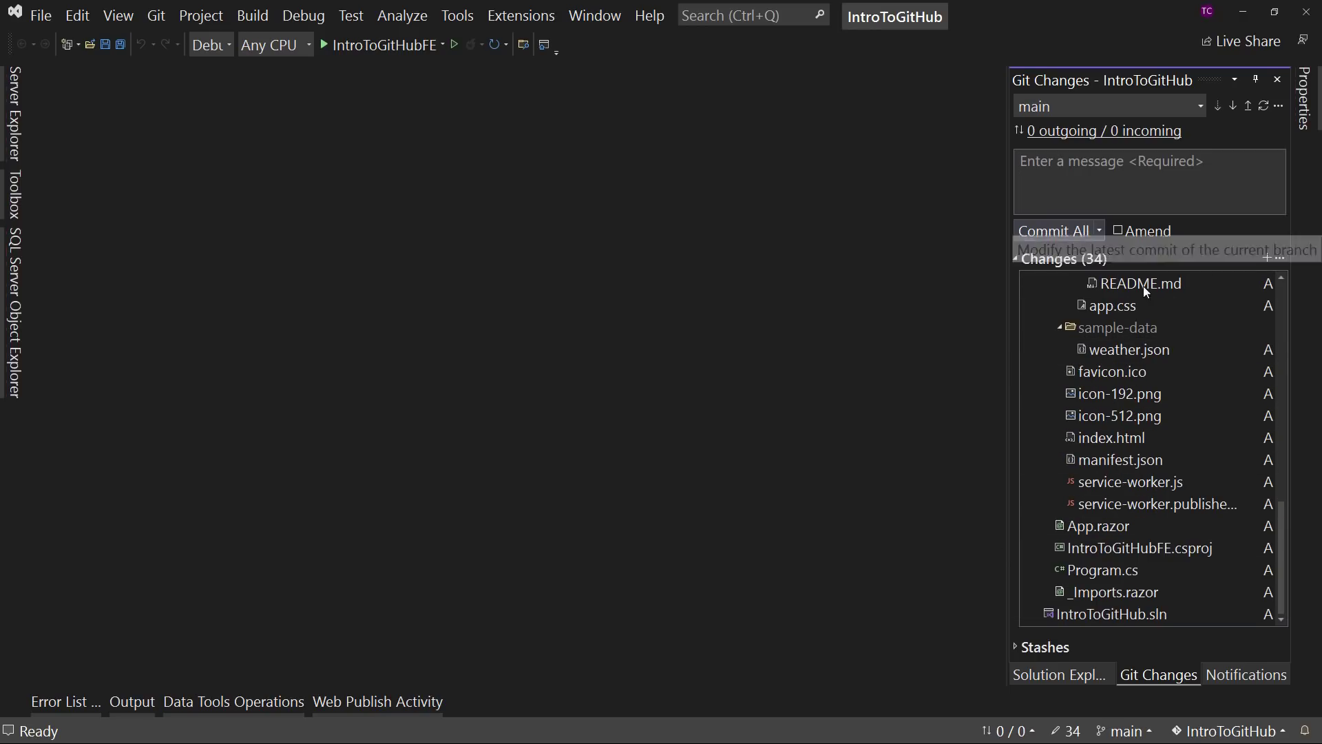
scroll(1150, 468, "up", 10)
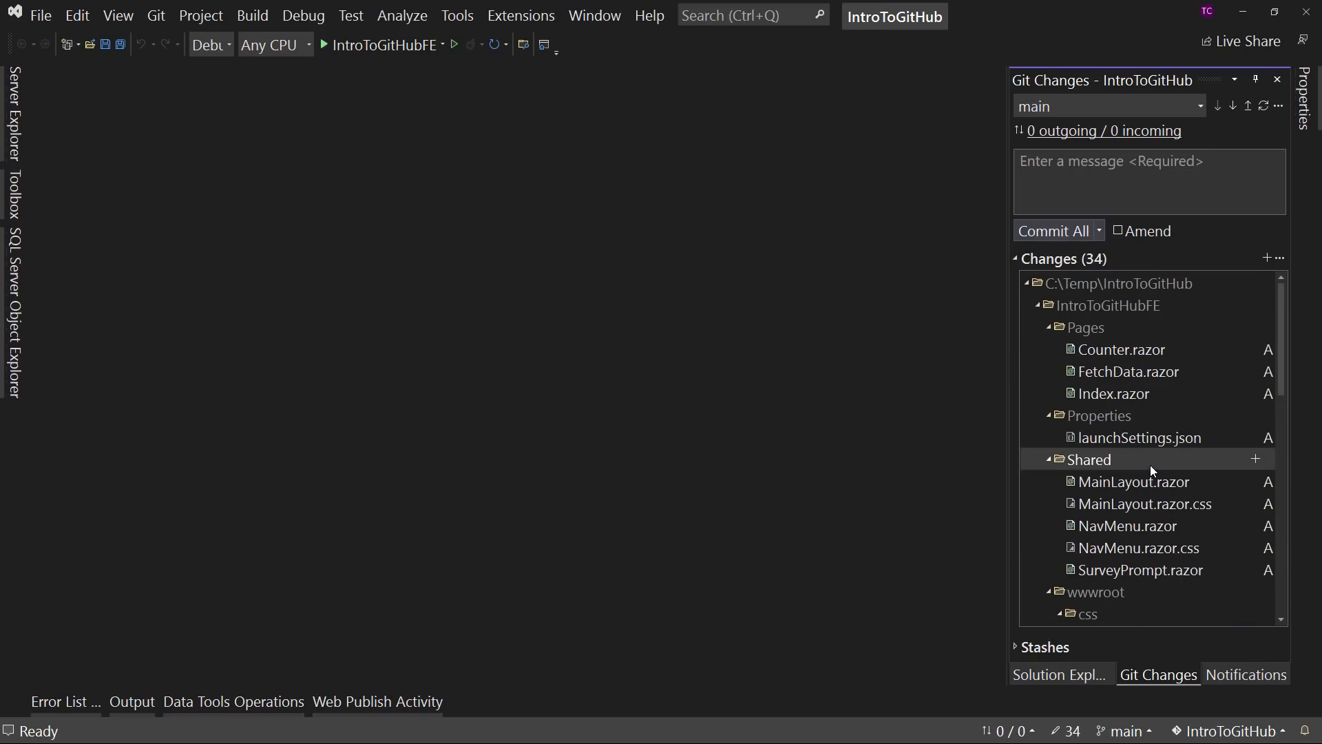
right_click(1063, 284)
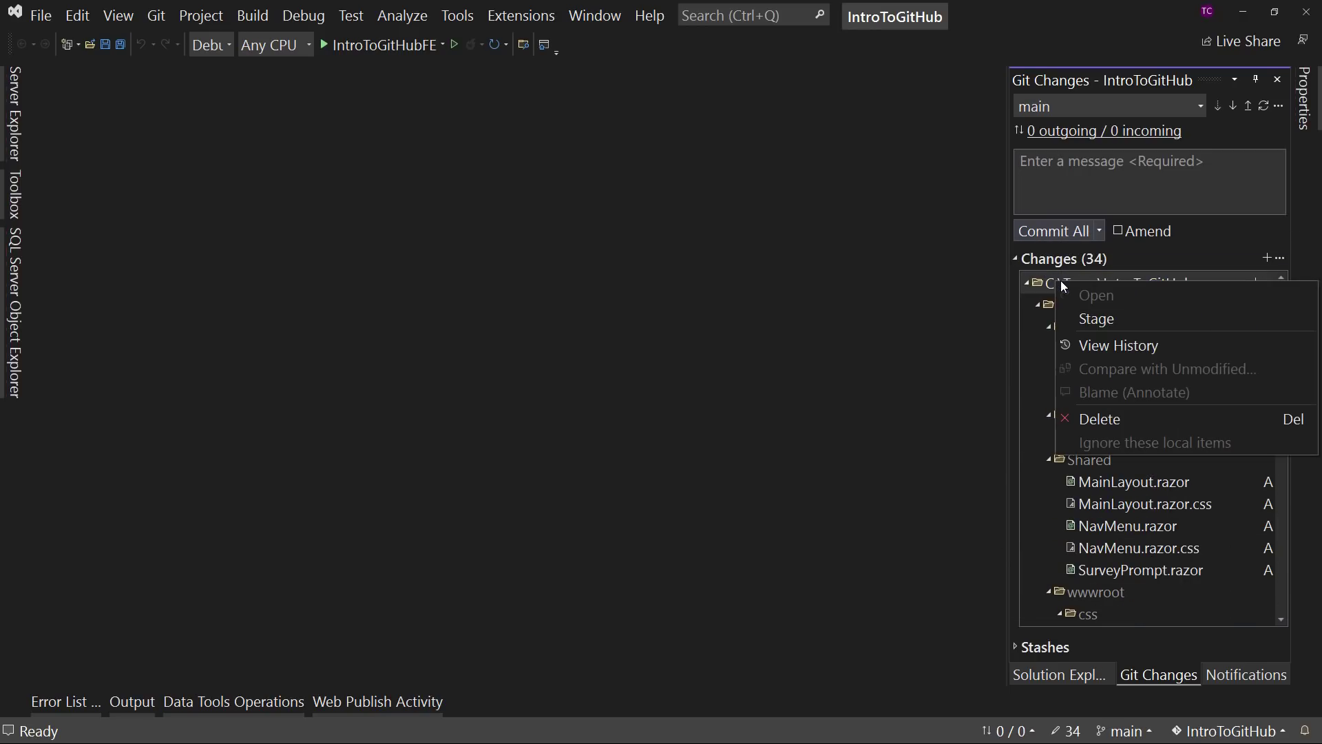
left_click(1095, 319)
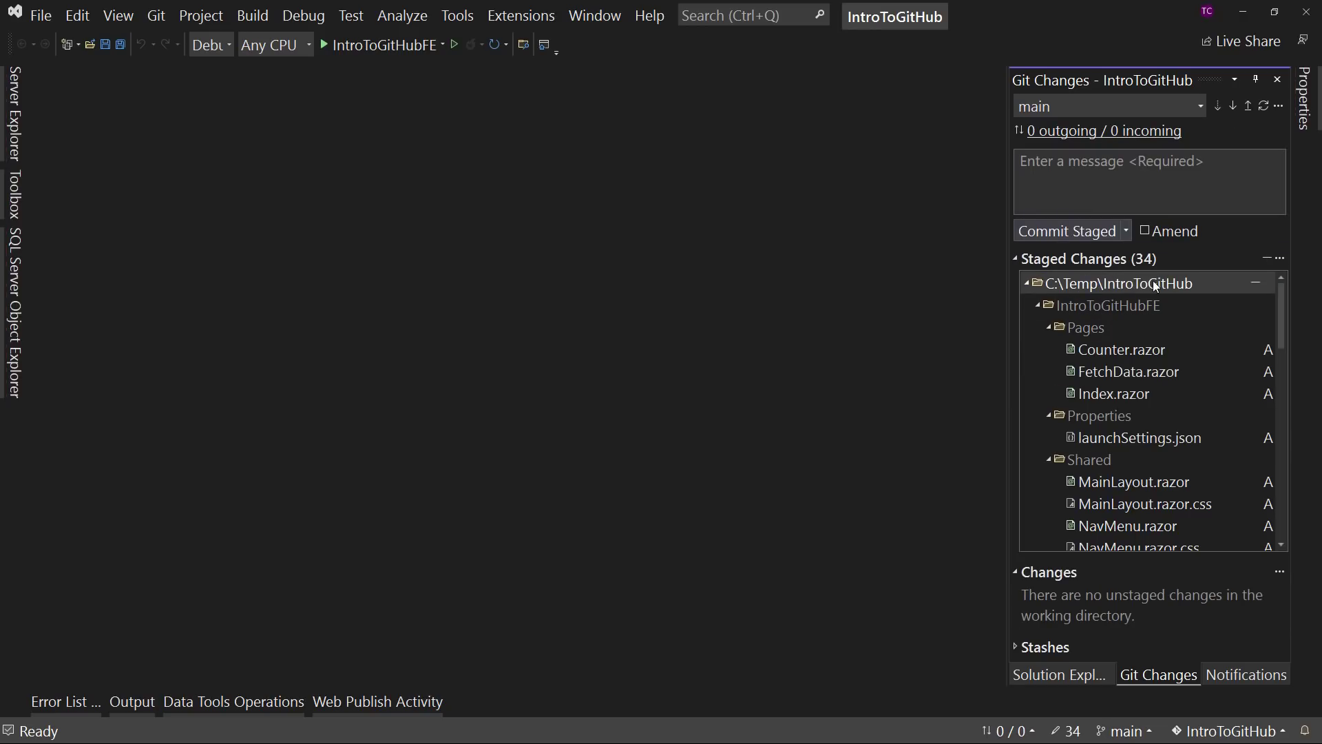
- Review the staged changes through IntroToGitHub.sln, view that file's available actions, and collapse and re-expand the staged list
scroll(1109, 351, "down", 1)
scroll(1115, 365, "down", 9)
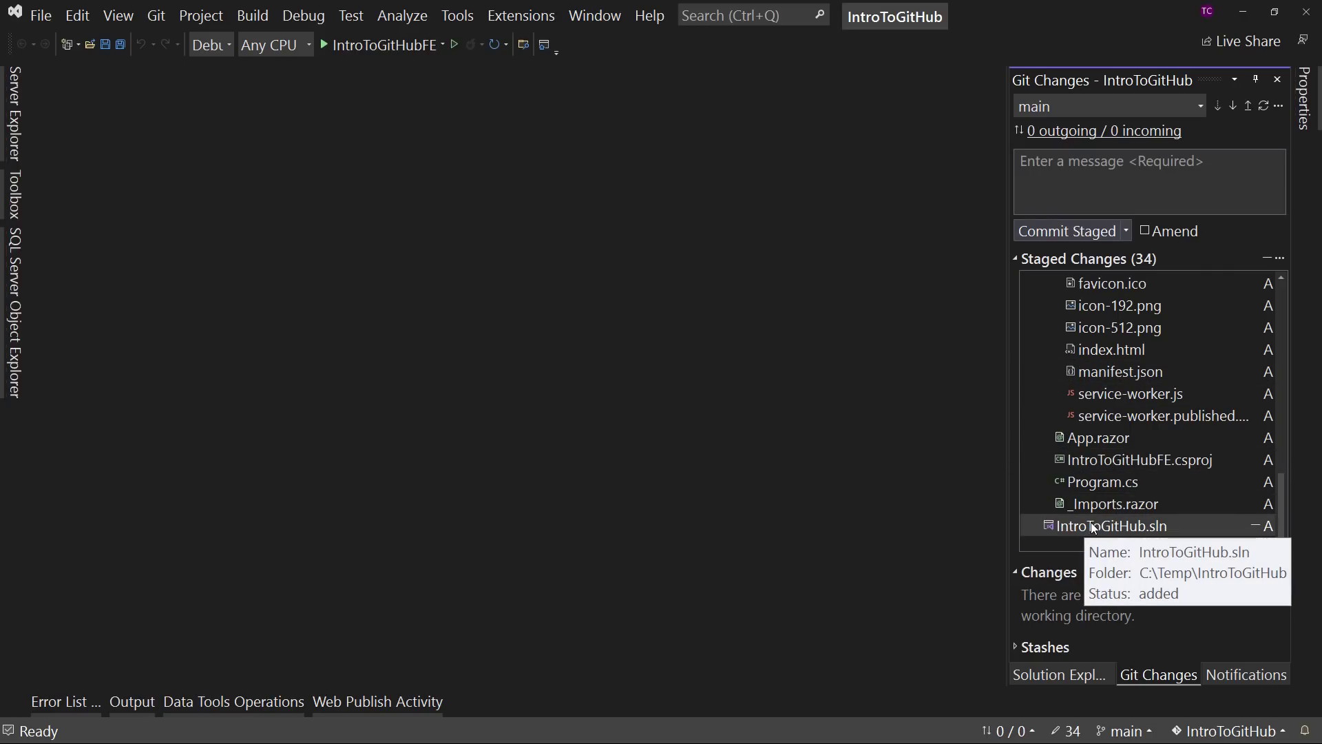
right_click(1091, 527)
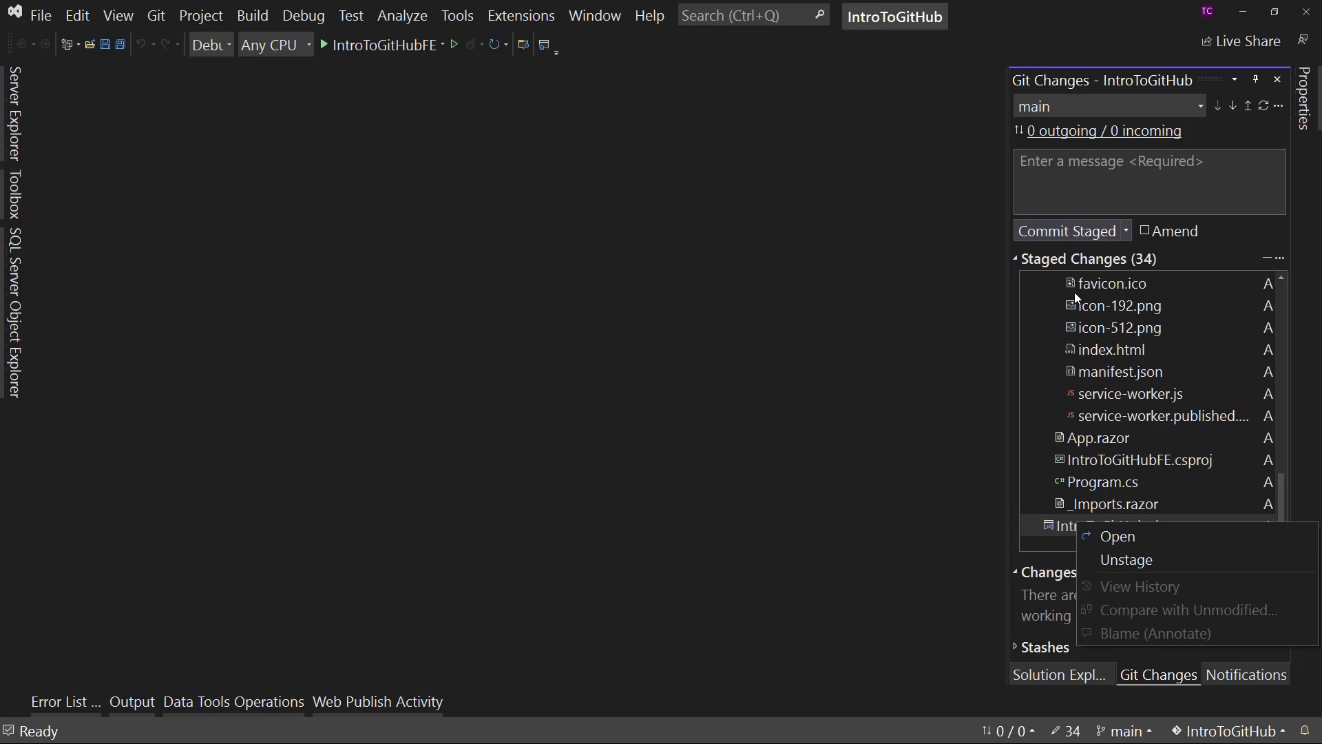
left_click(1195, 261)
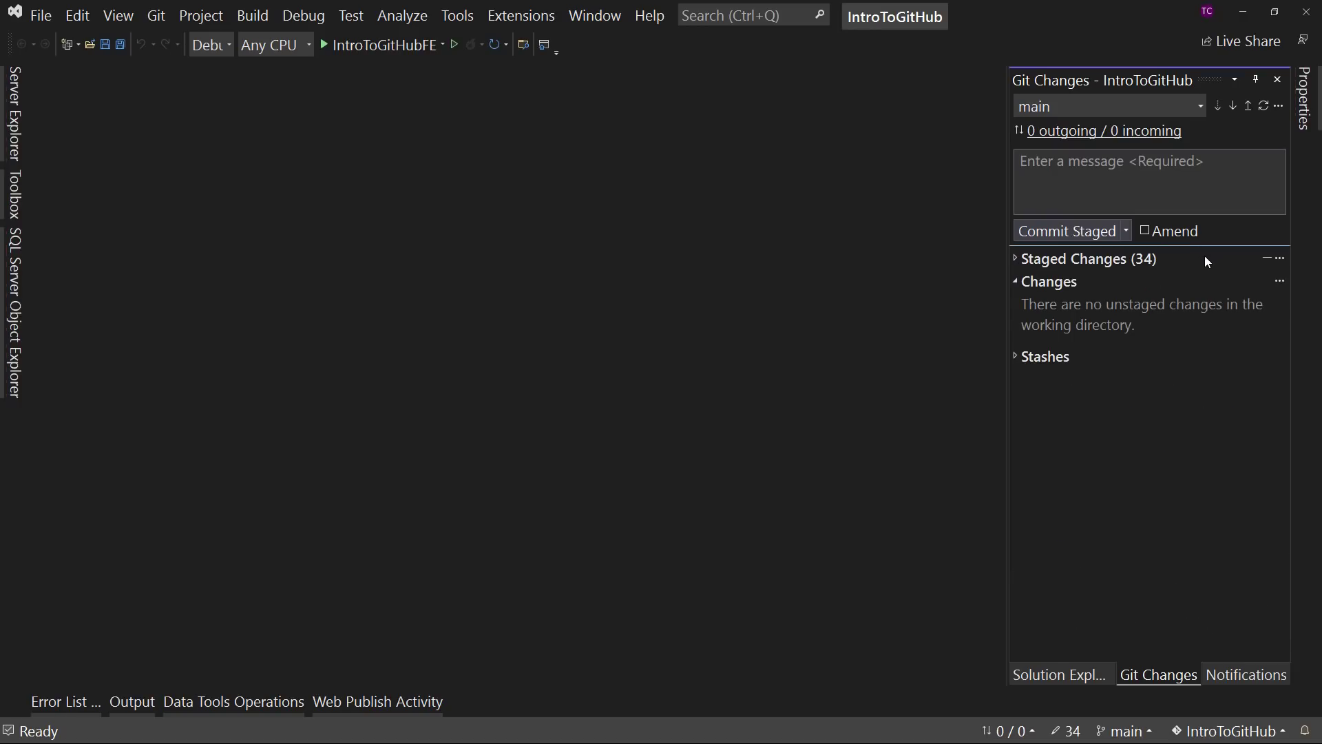
left_click(1057, 260)
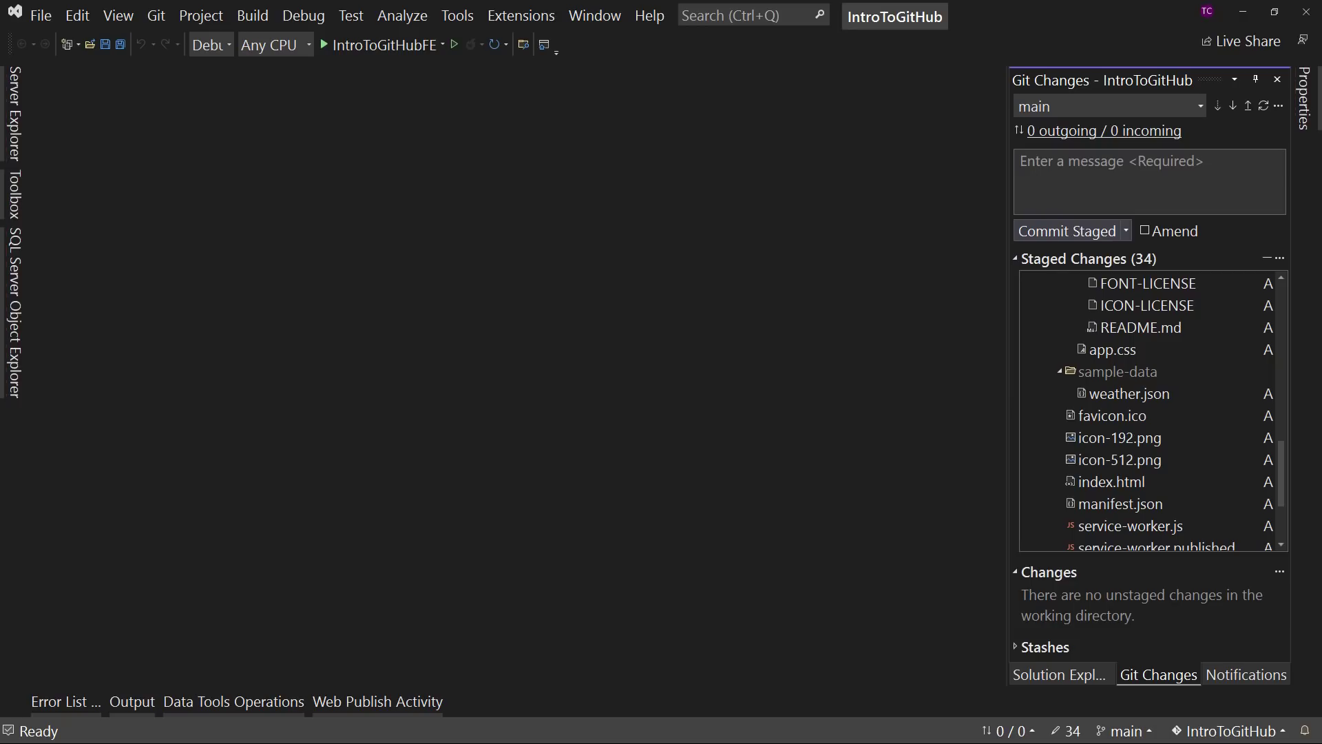
- Switch back to the PowerShell window, discard the pending command, and rerun git status on a cleared screen
key("alt+Tab")
key("BackSpace")
key("BackSpace")
key("BackSpace")
key("BackSpace")
key("BackSpace")
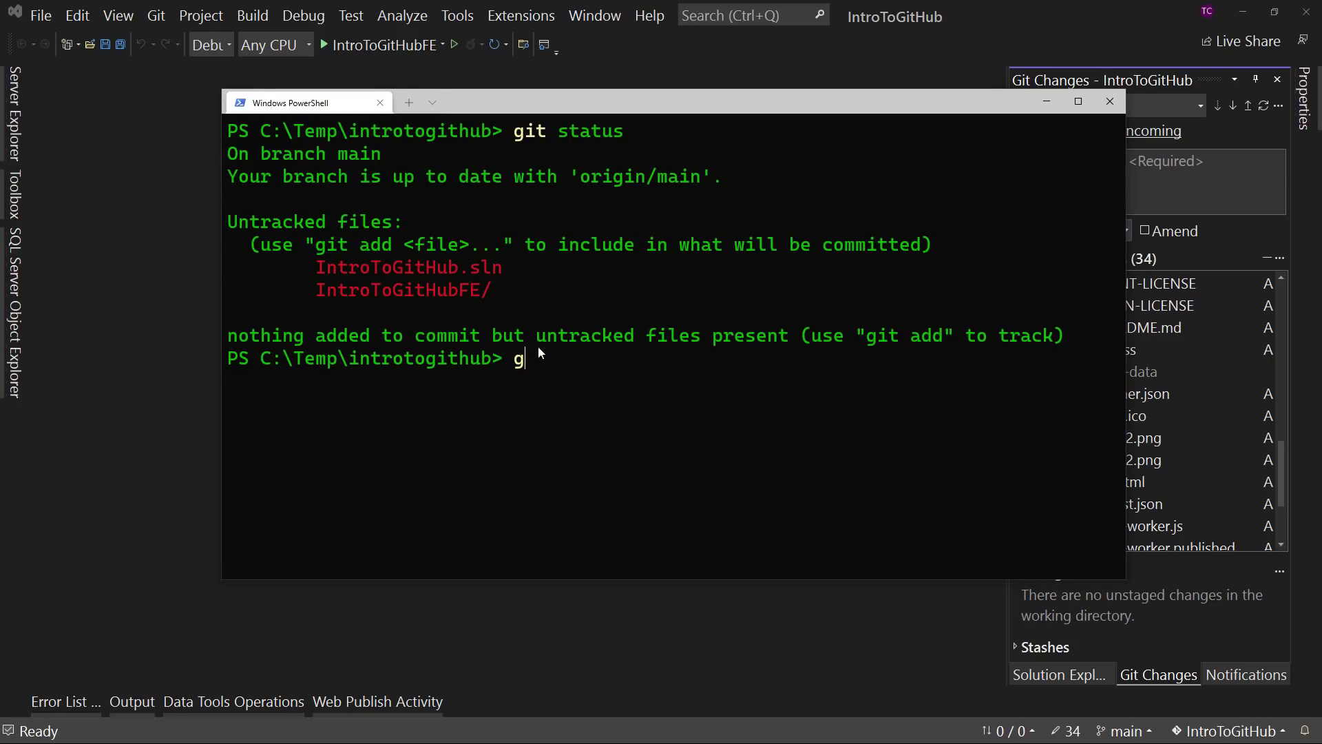
type("cls")
key("Return")
type("git status")
key("Return")
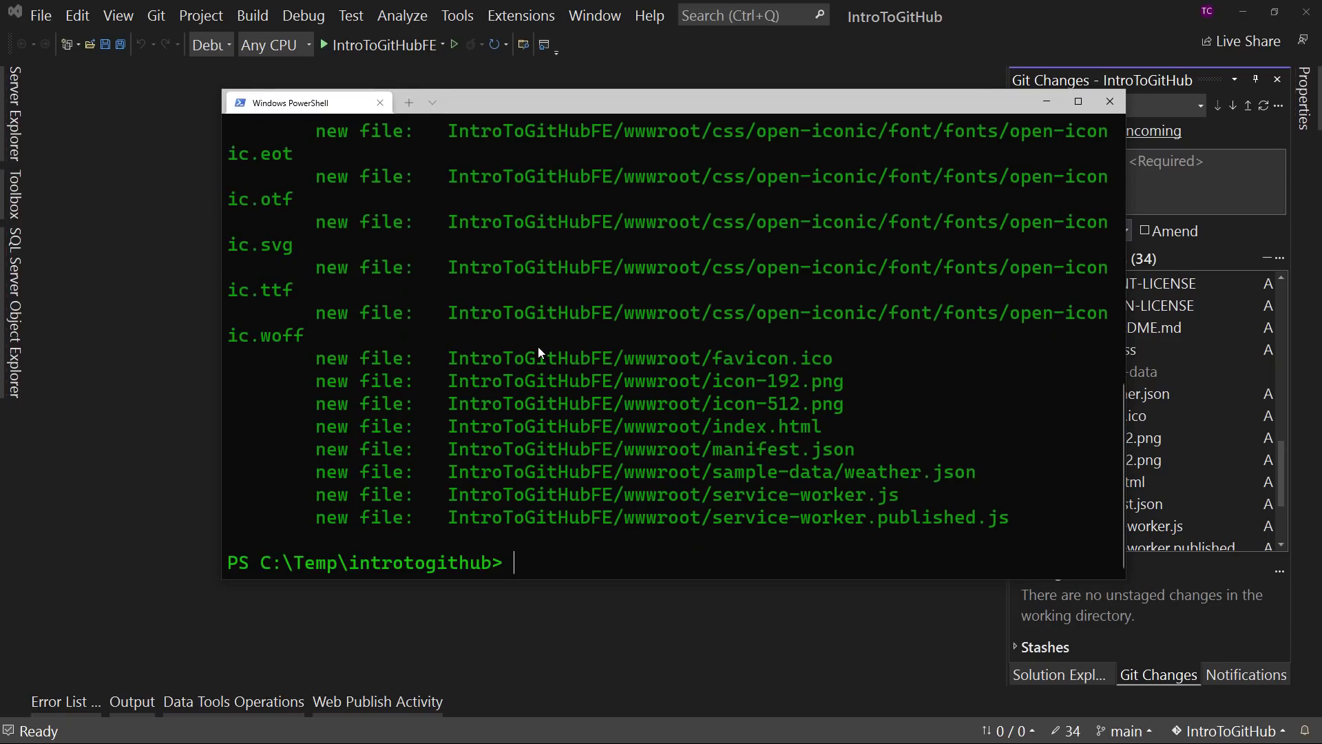
- Review the files to be committed in the git status output and in Visual Studio's staged changes list
scroll(491, 352, "up", 10)
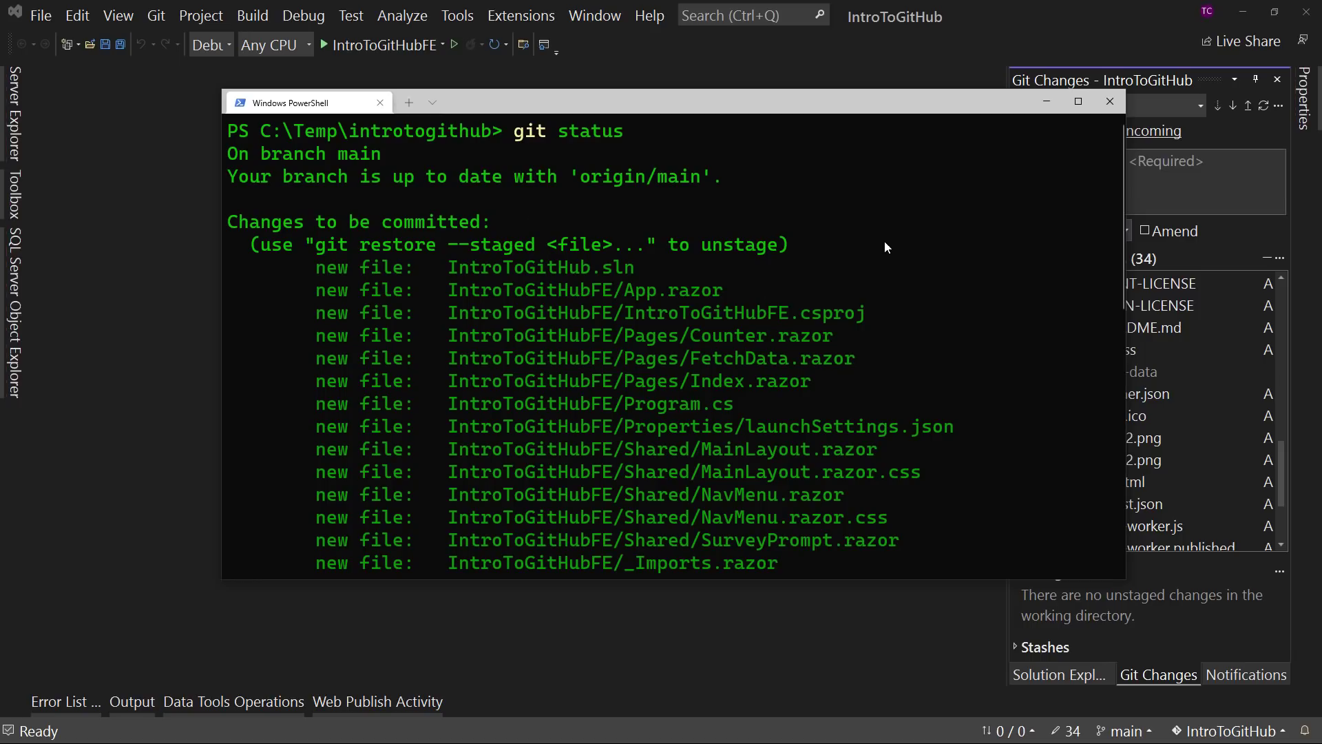
left_click(1026, 20)
scroll(1139, 336, "up", 10)
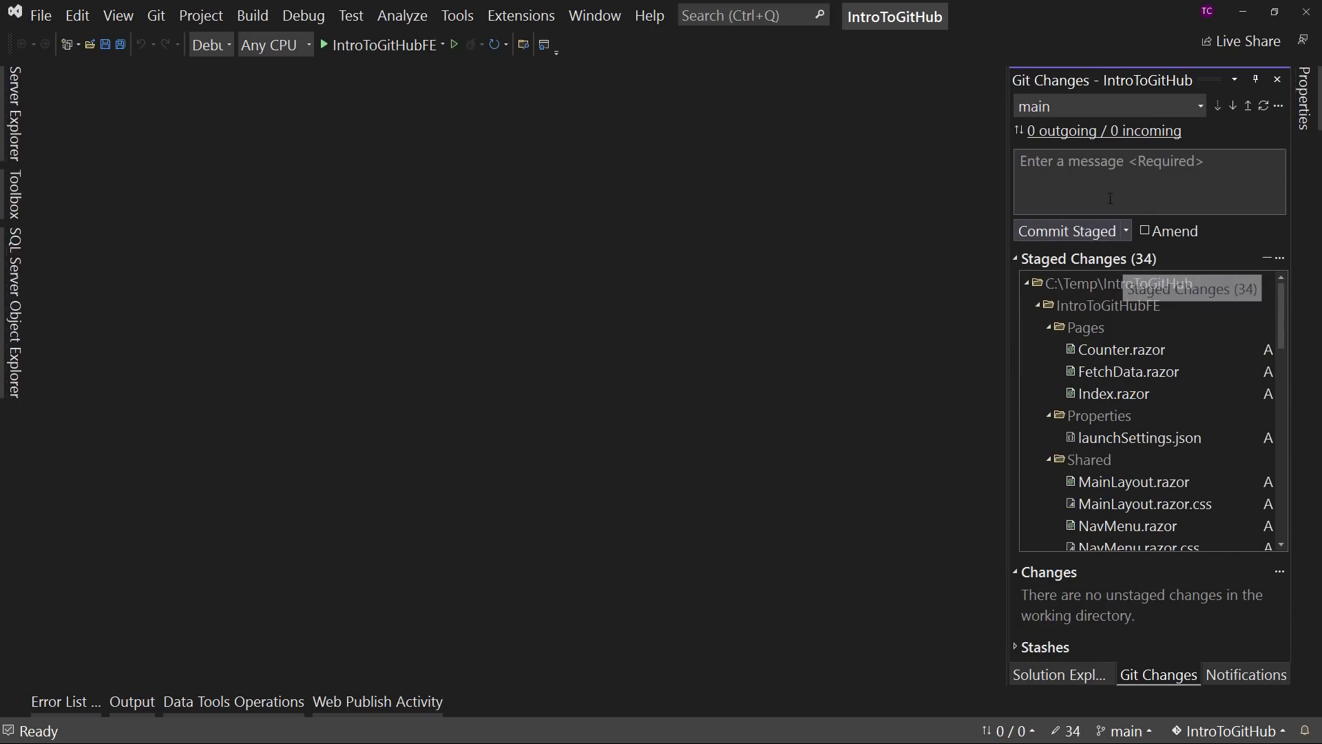
- Switch back to the PowerShell window and clear its output
key("alt+Tab")
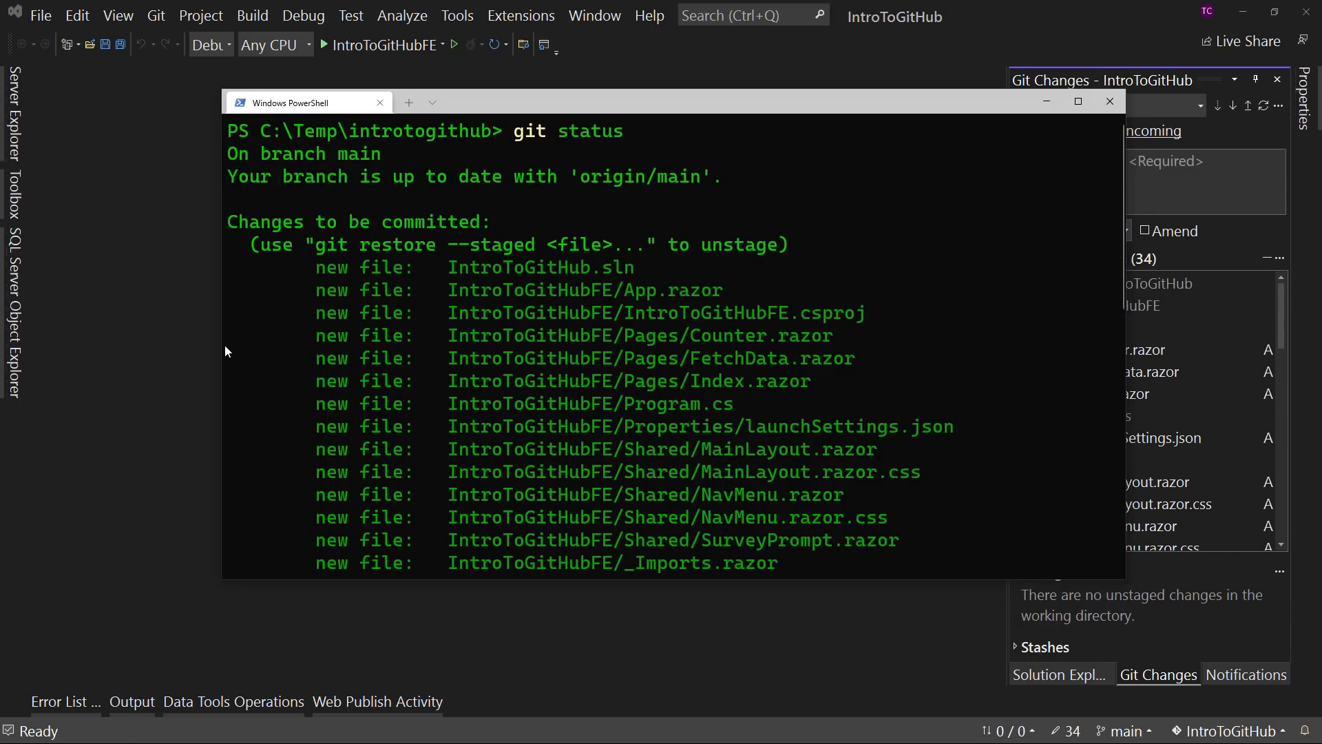
type("cls")
key("Return")
type("git commit ")
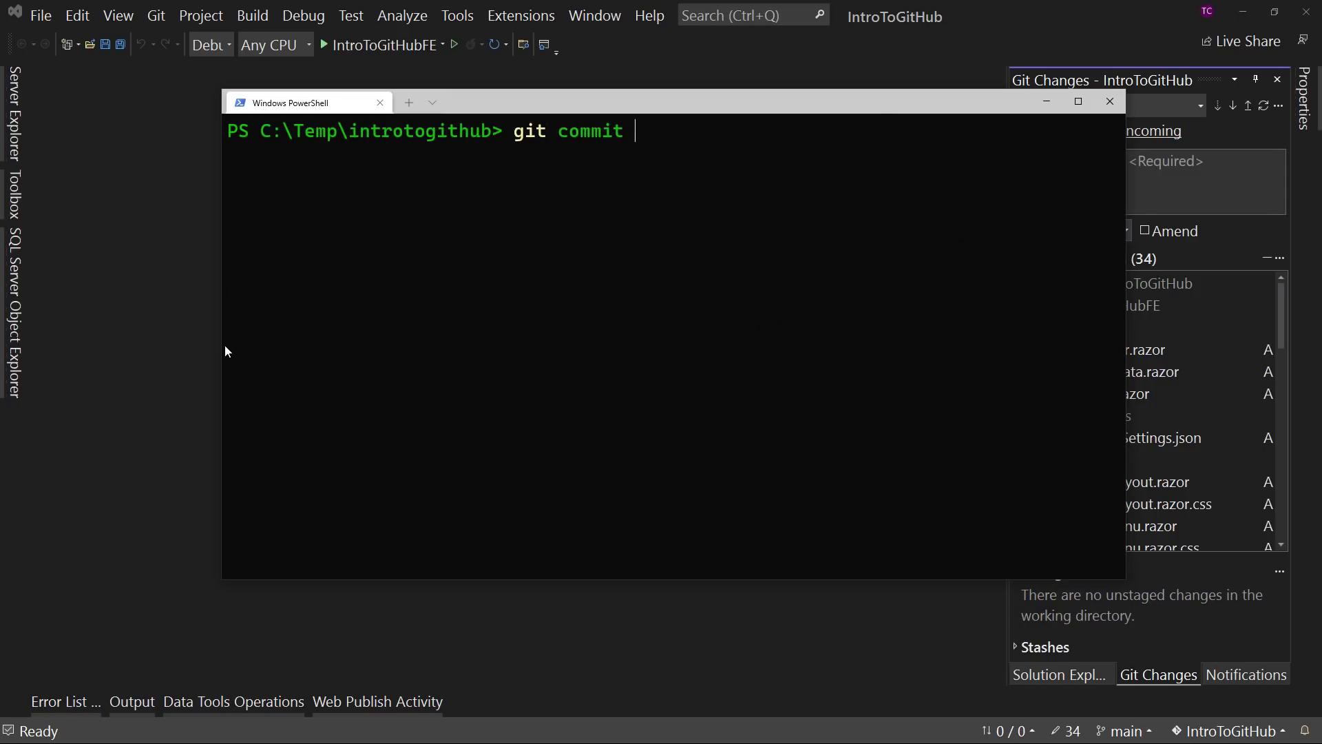
type("-m \"")
key("BackSpace")
key("BackSpace")
key("BackSpace")
key("BackSpace")
key("BackSpace")
key("BackSpace")
key("BackSpace")
key("BackSpace")
key("BackSpace")
key("BackSpace")
key("BackSpace")
key("BackSpace")
key("BackSpace")
key("BackSpace")
key("BackSpace")
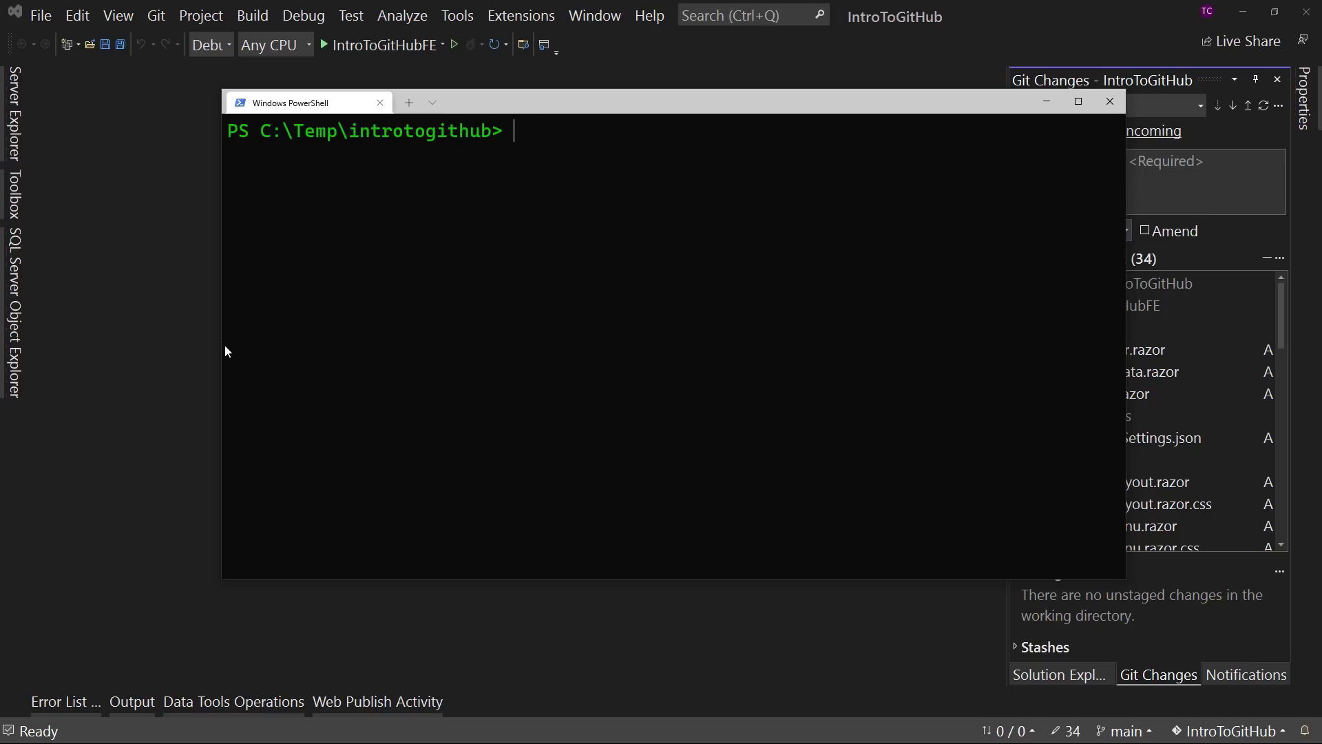
- Switch to Visual Studio and enter "Initial Code Commit" as the commit message title, leaving a blank line below it
left_click(1011, 37)
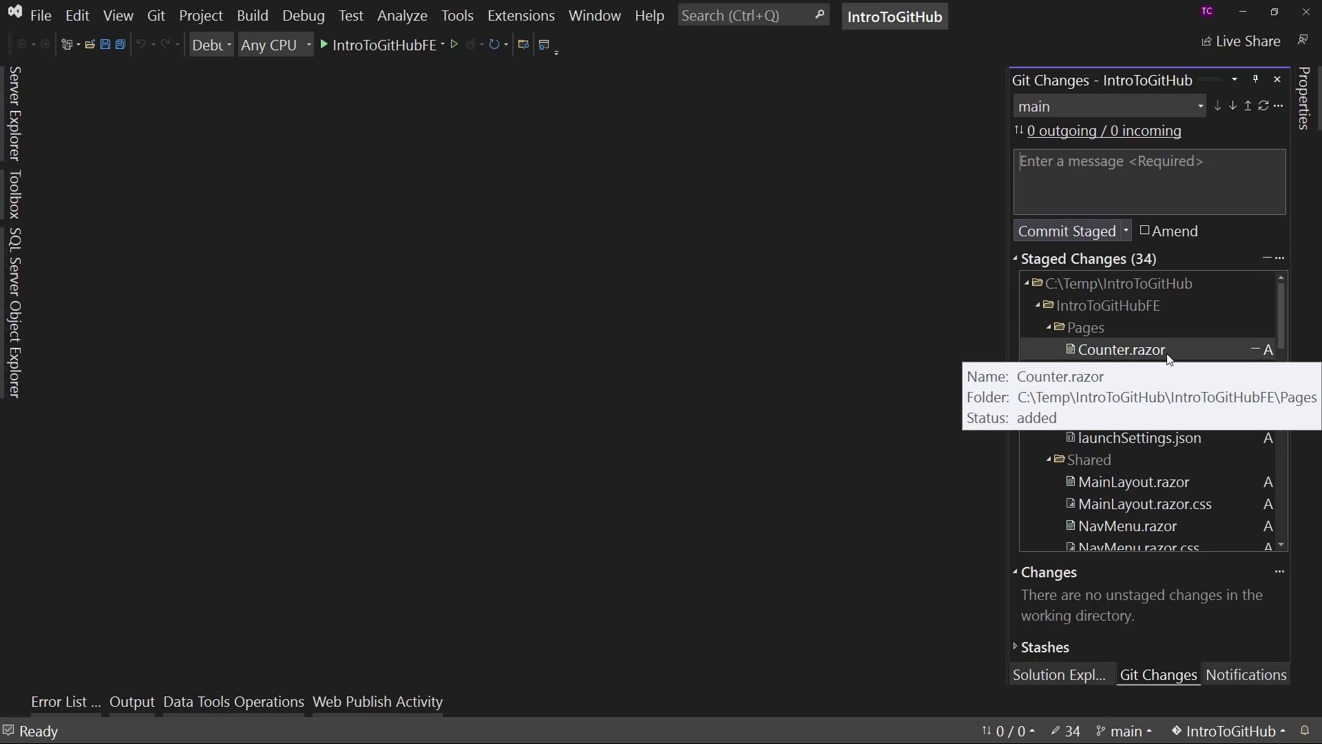
type("I")
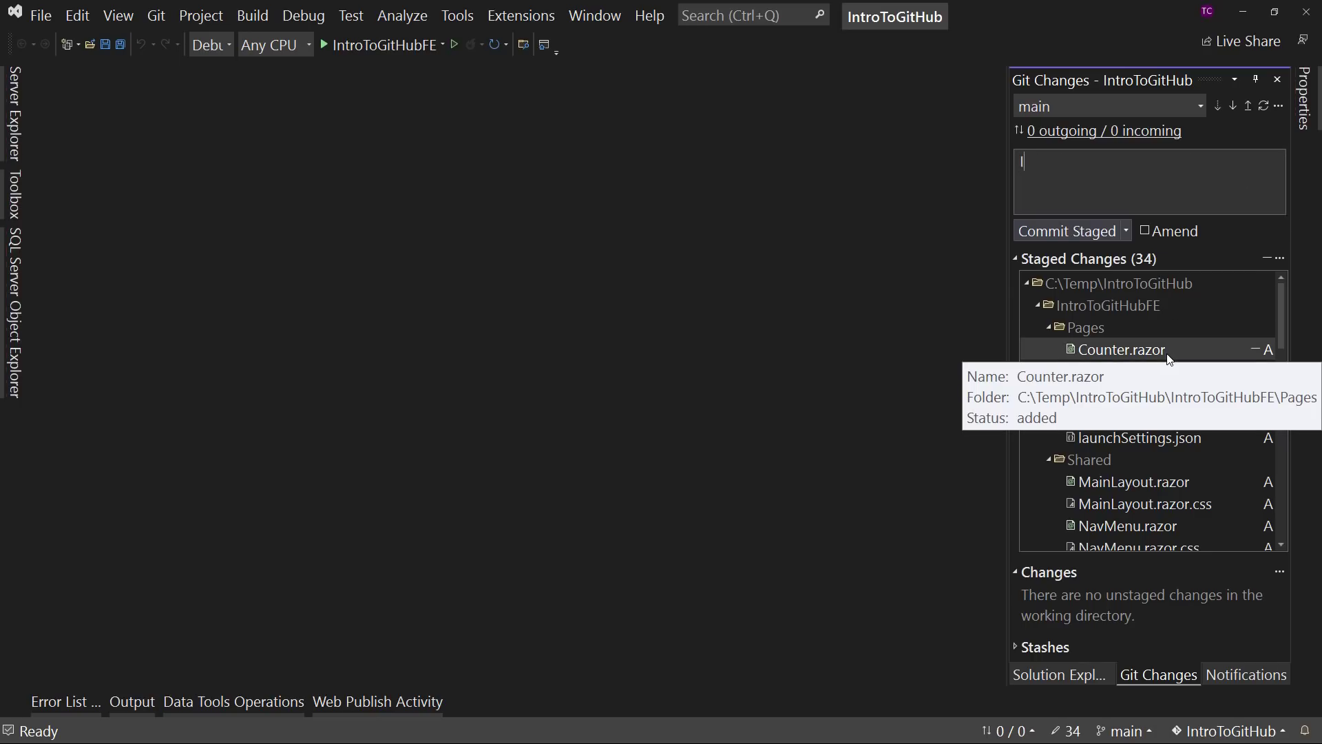
type("nitial Code Commit")
key("Return")
left_click_drag(1147, 161, 972, 160)
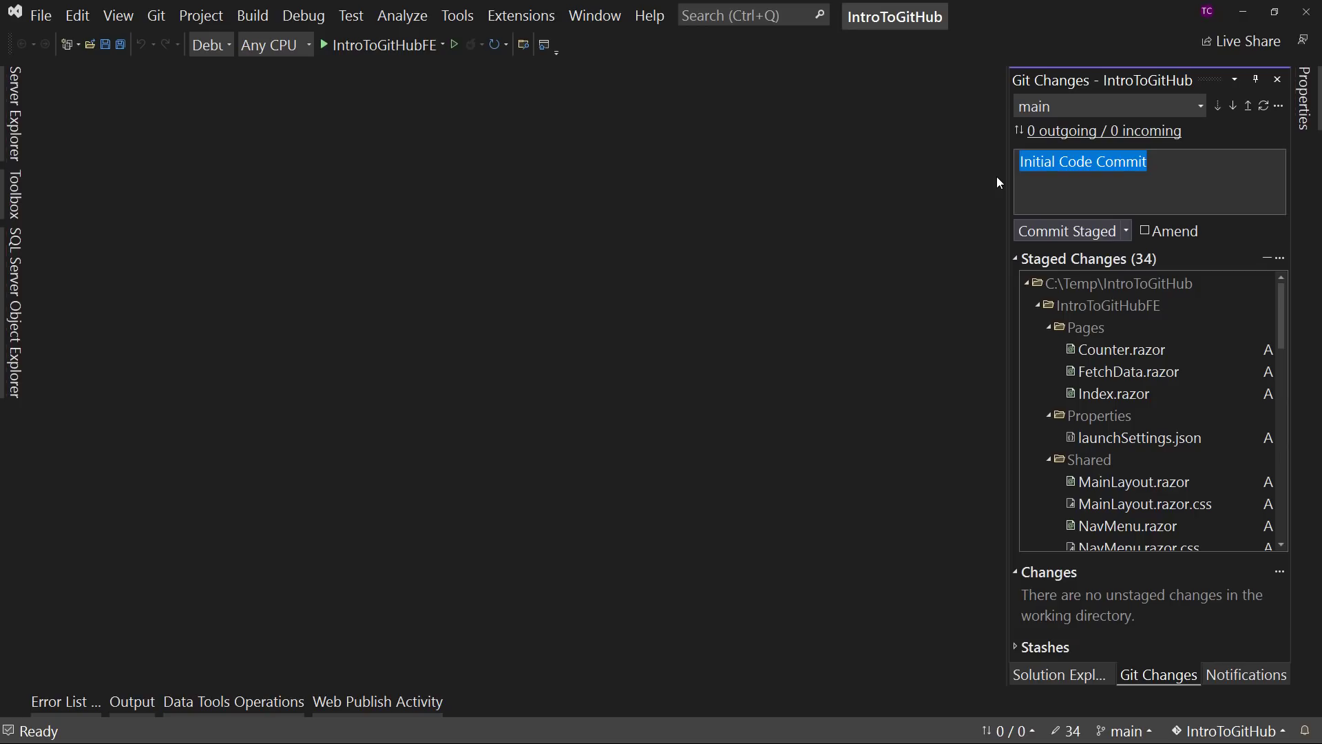
left_click(1113, 206)
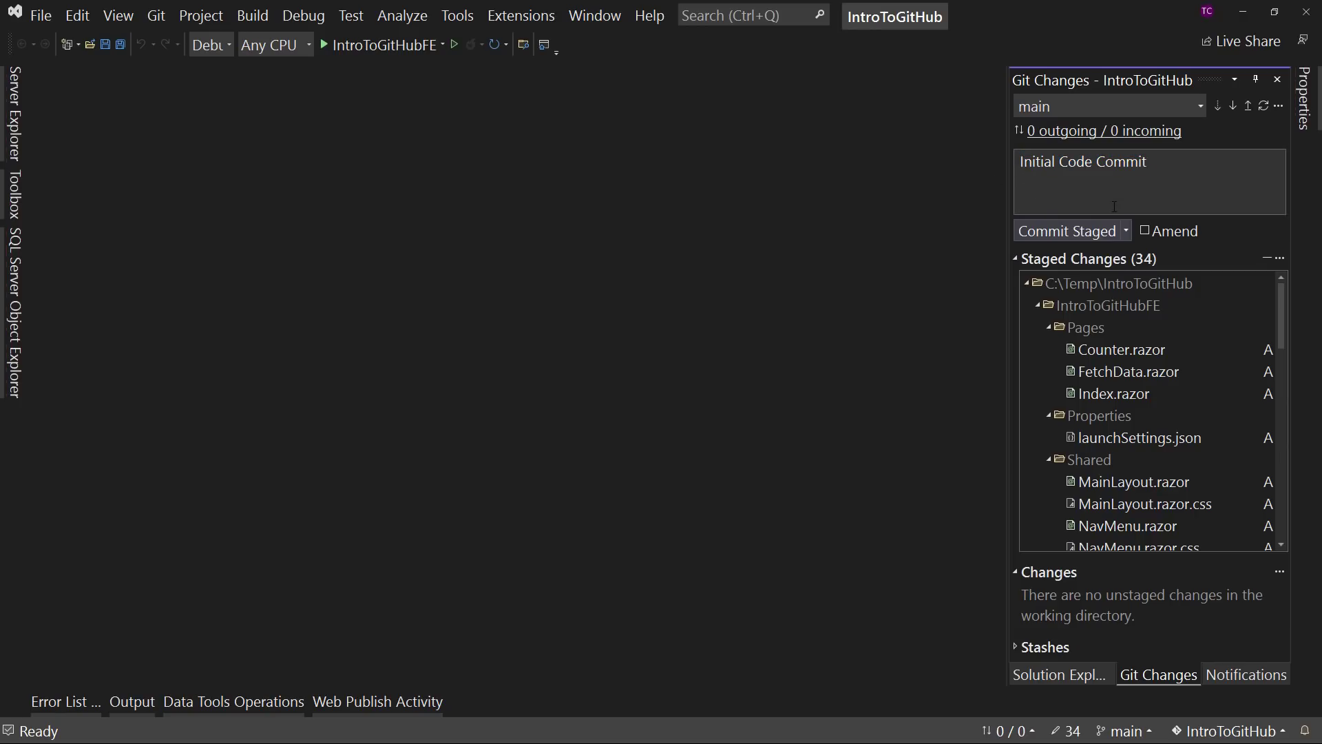
- Add the description "Added the Blazor WebAssembly template project files." to the commit message
type("Added the Blazor WebAssembly tem")
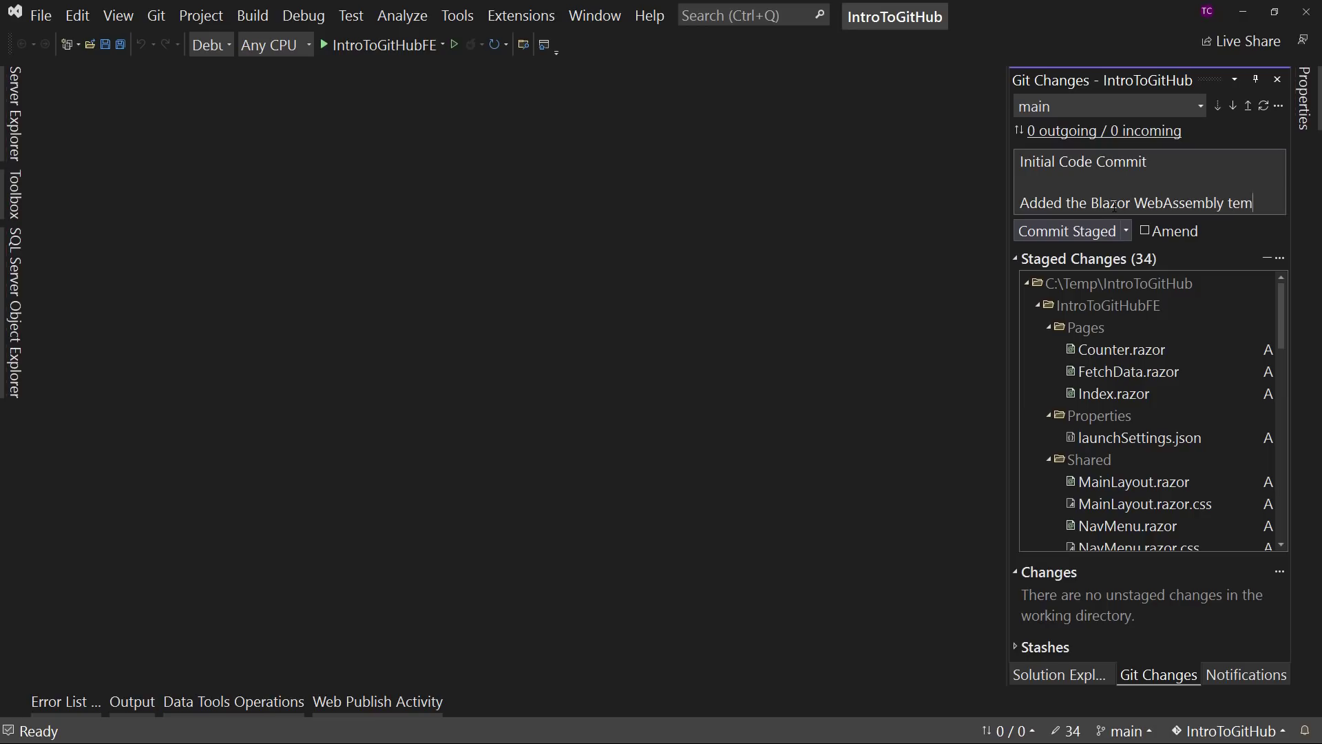
type("plate p")
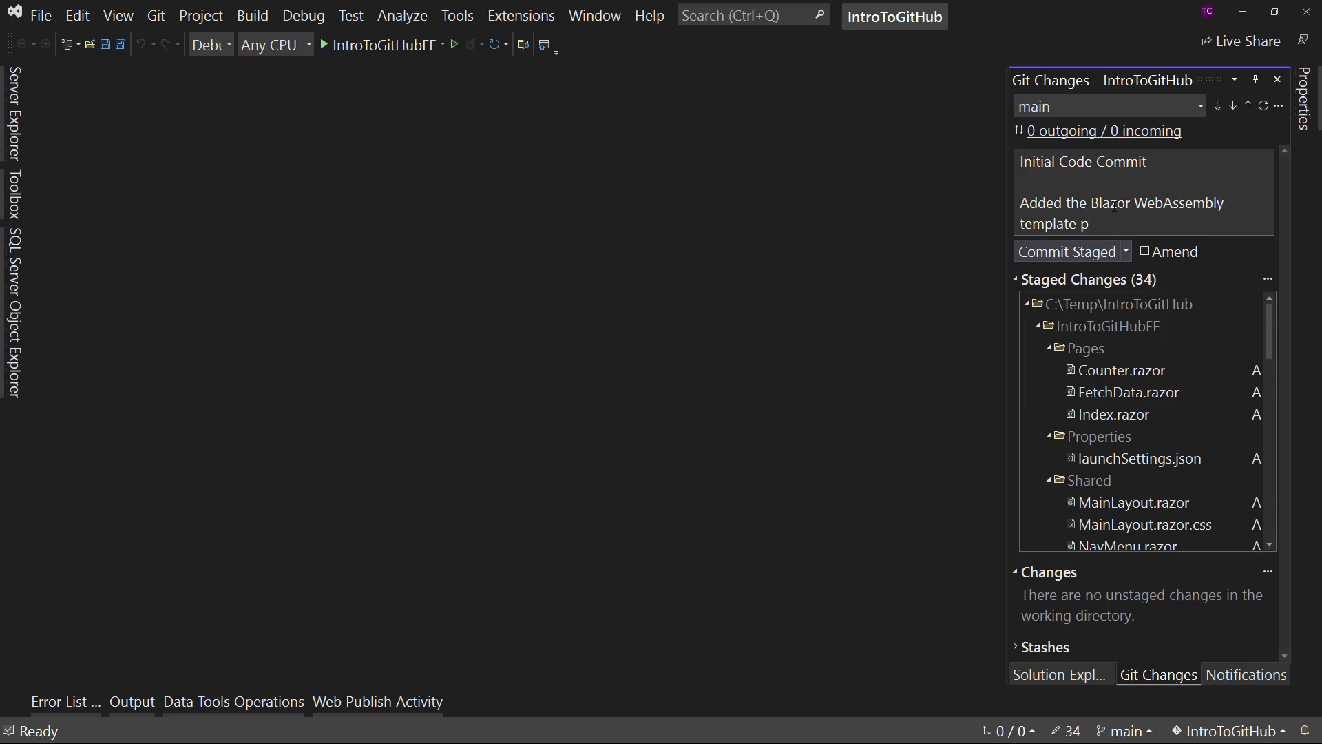
type("roject files.")
- Review the commit options, move the PowerShell window clear of the Git Changes pane, and commit the staged changes locally
left_click(1125, 252)
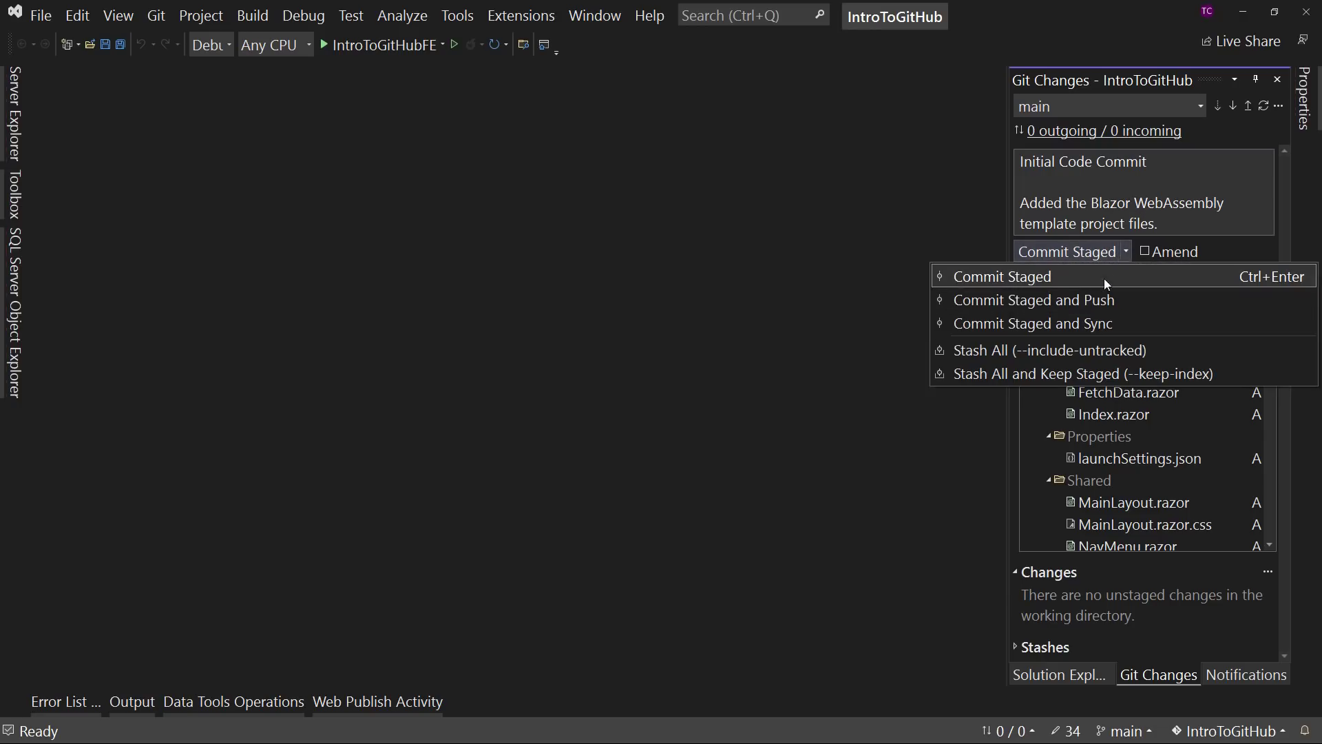
left_click(1125, 253)
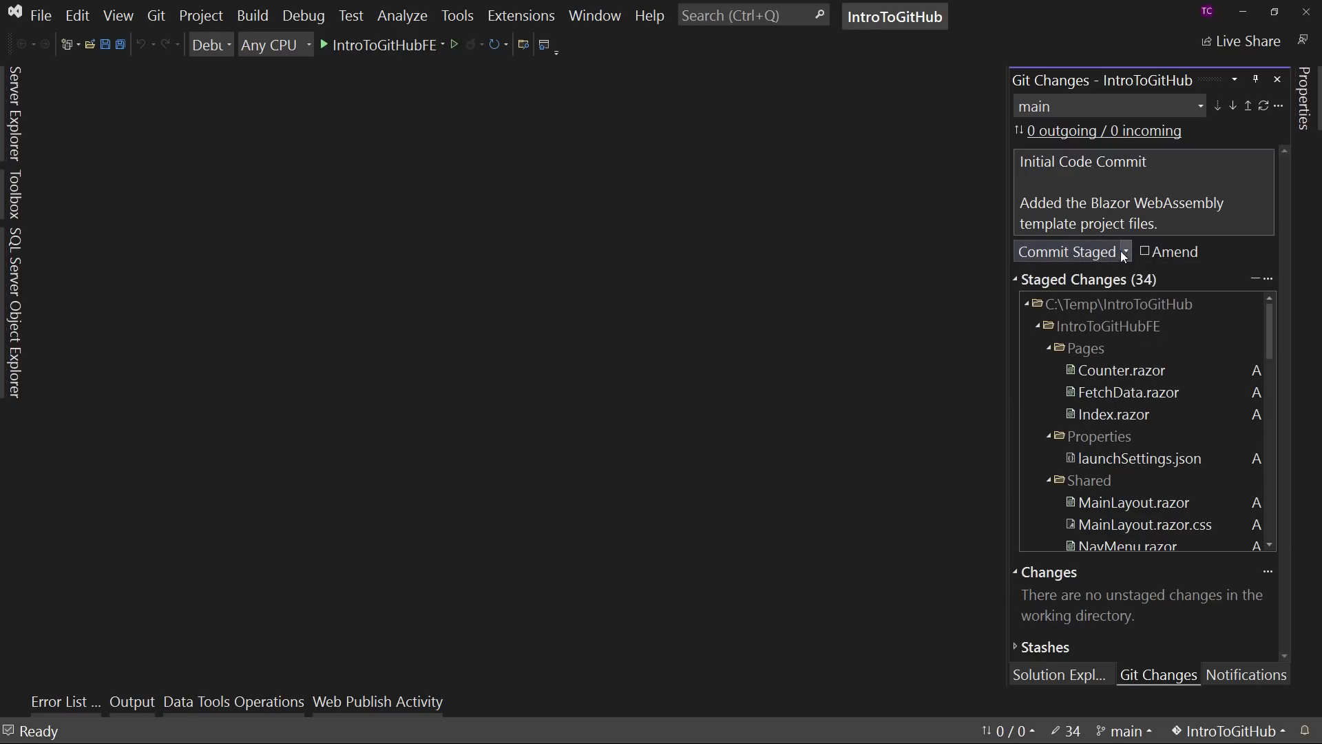
left_click(1059, 250)
key("alt+Tab")
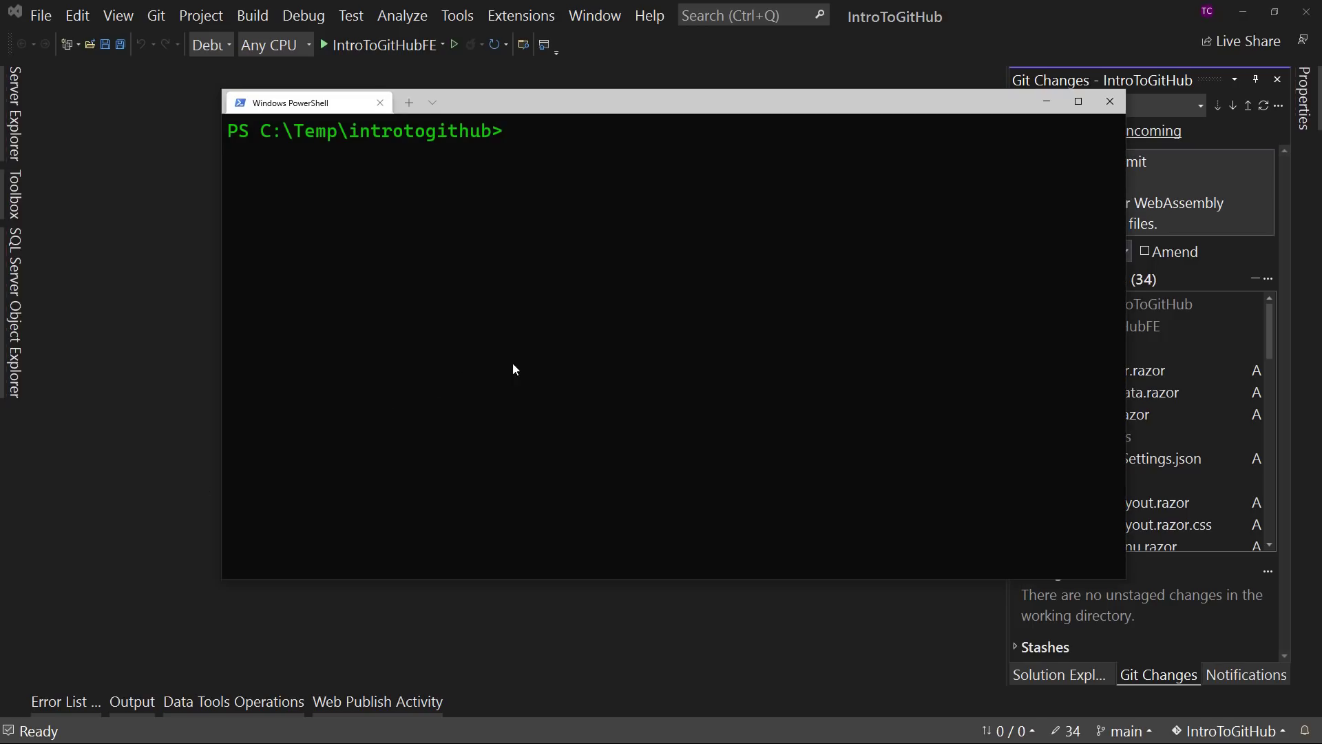
left_click_drag(859, 105, 692, 106)
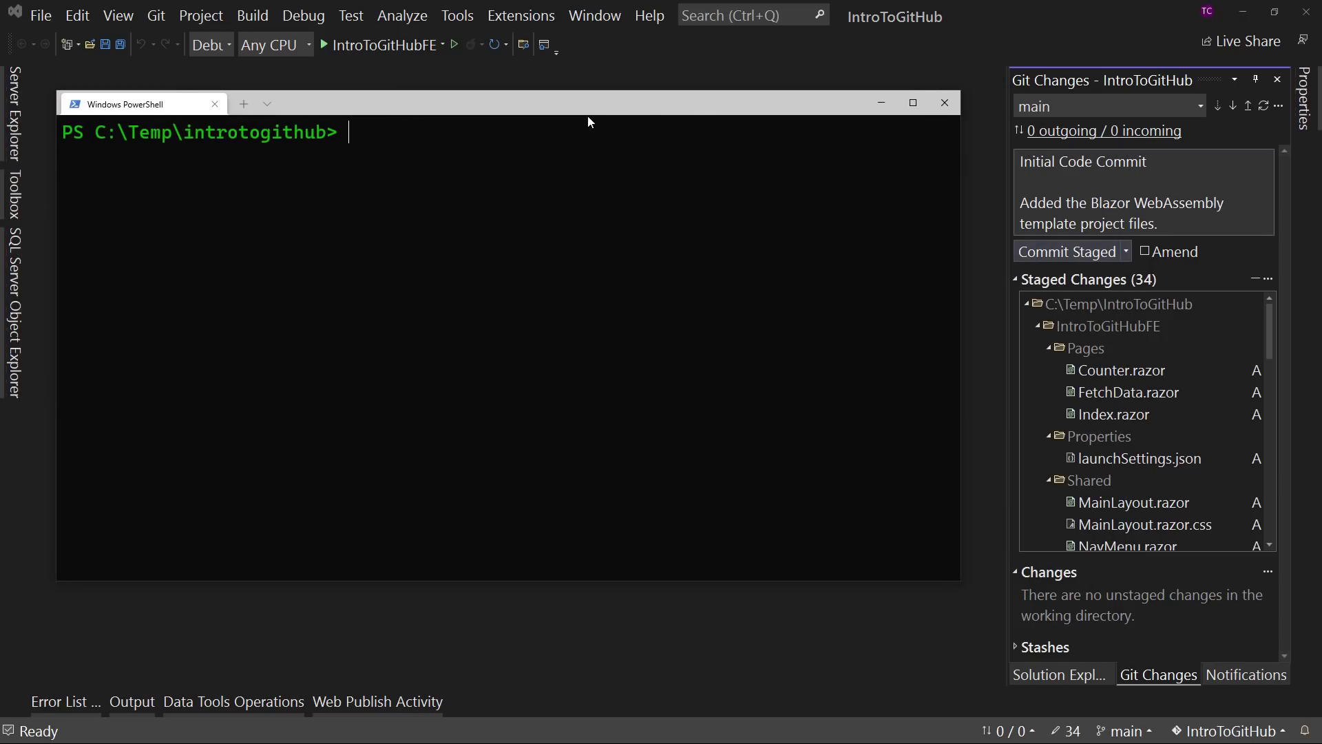
left_click(1071, 250)
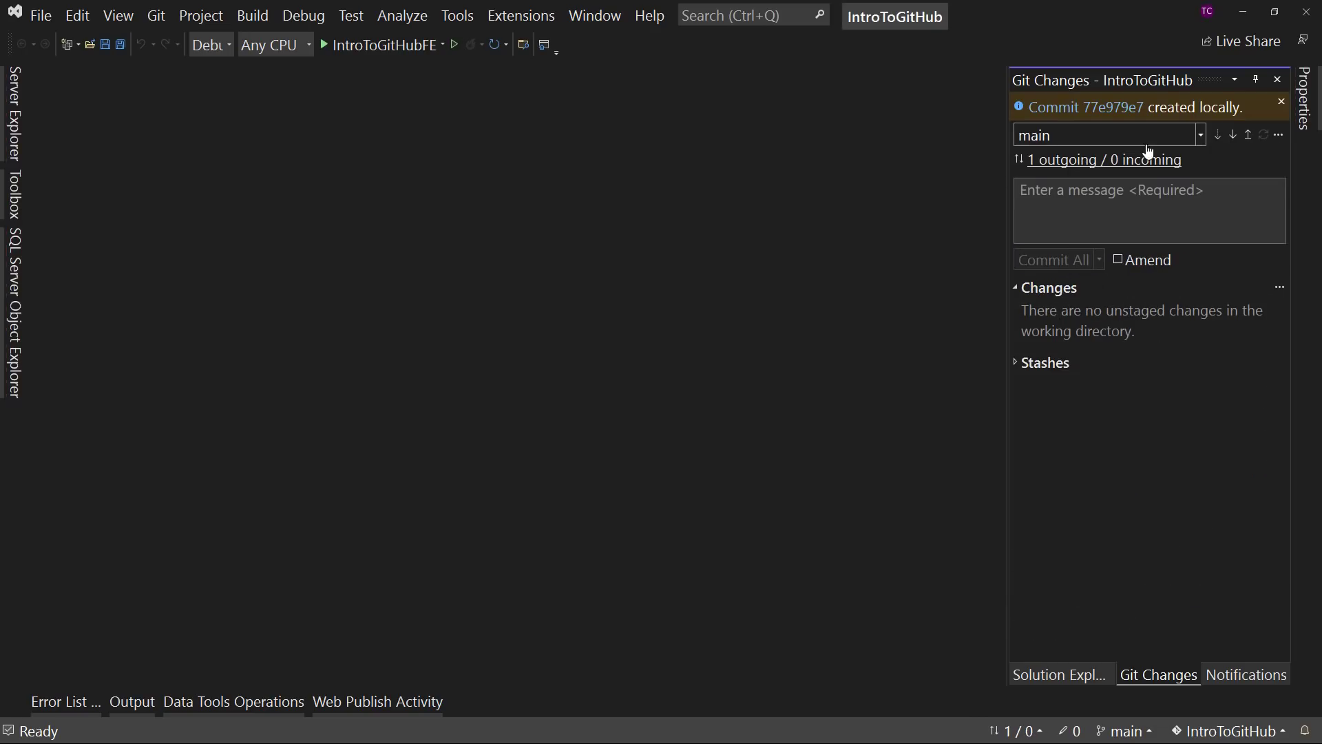
- Switch to PowerShell, run git status, and examine the branch's position against origin/main and the suggested git command
key("alt+Tab")
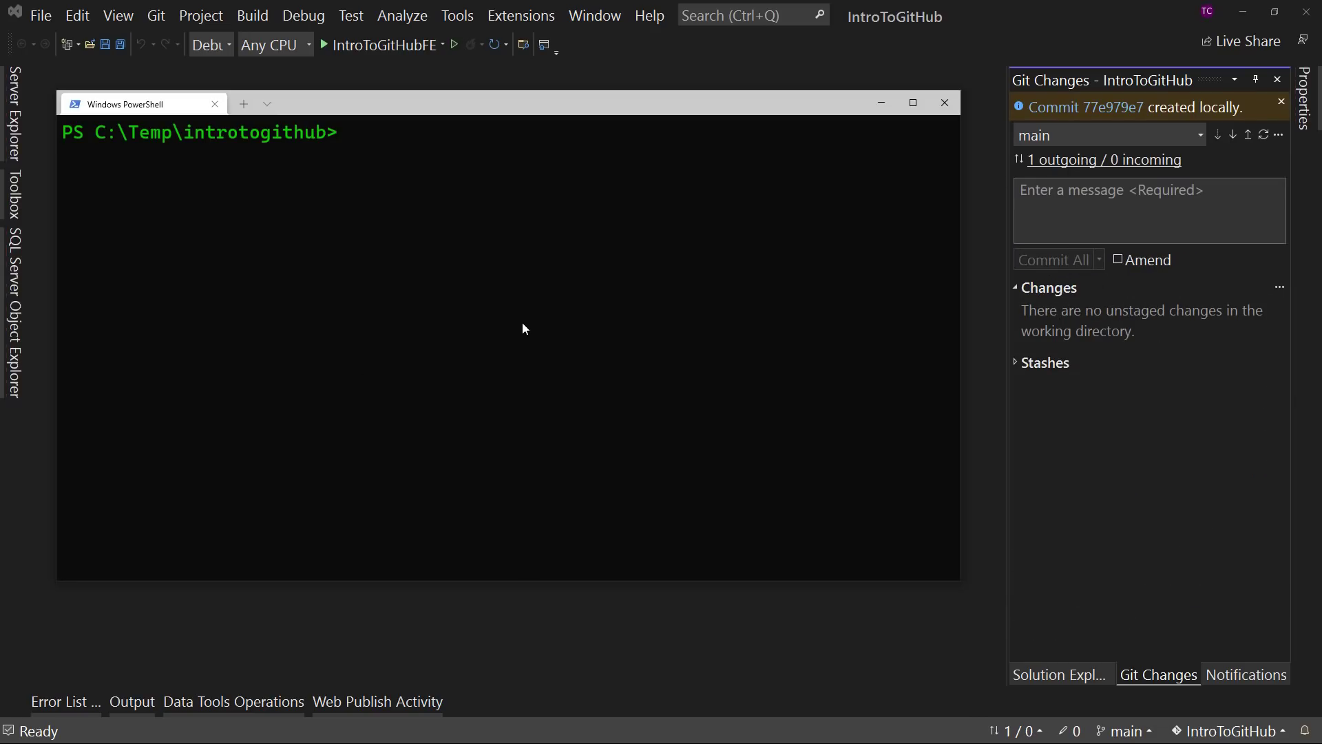
type("git status")
key("Return")
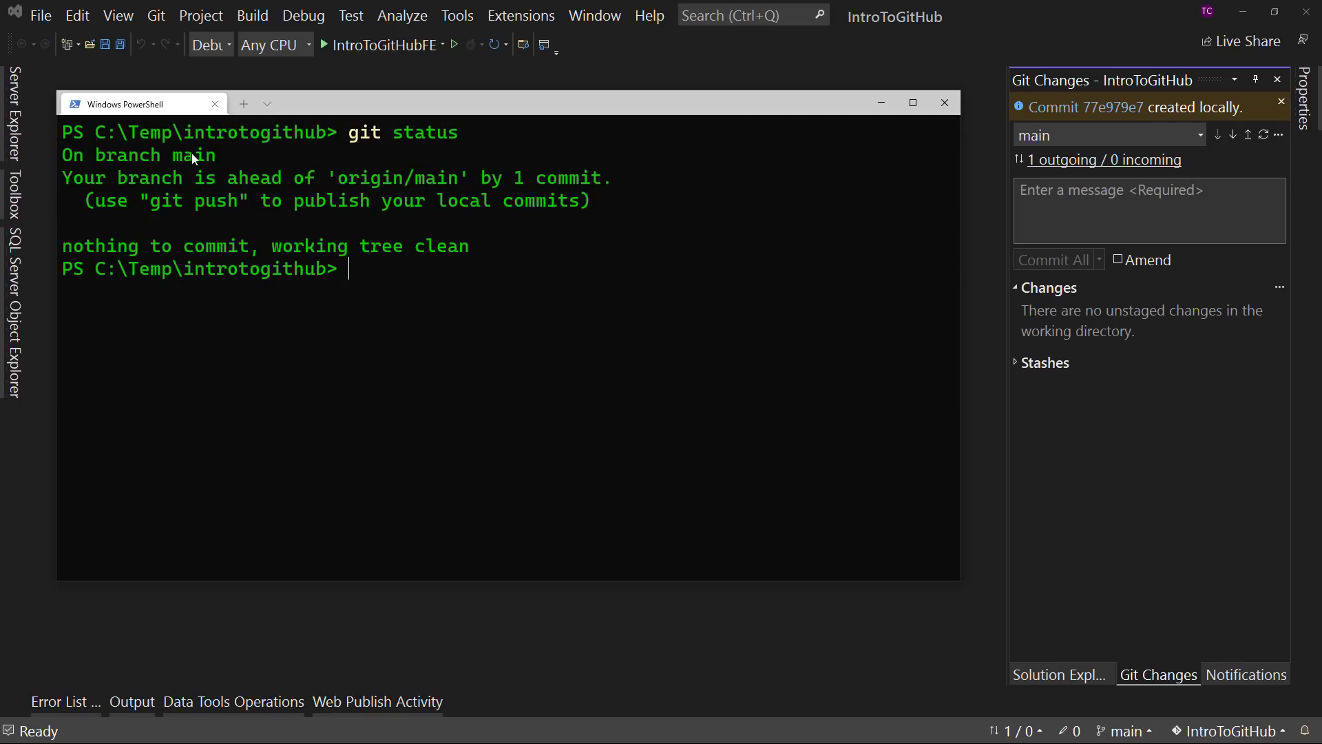
left_click_drag(72, 176, 610, 186)
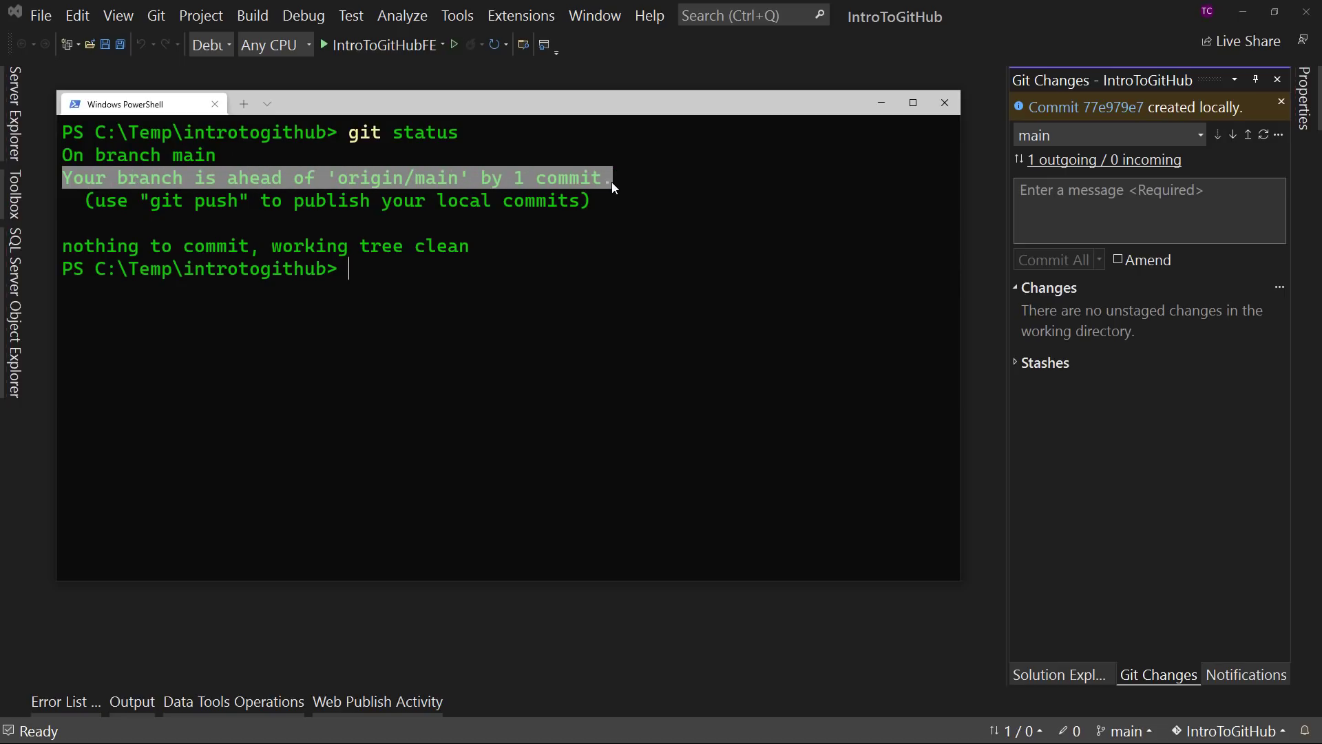
left_click(594, 196)
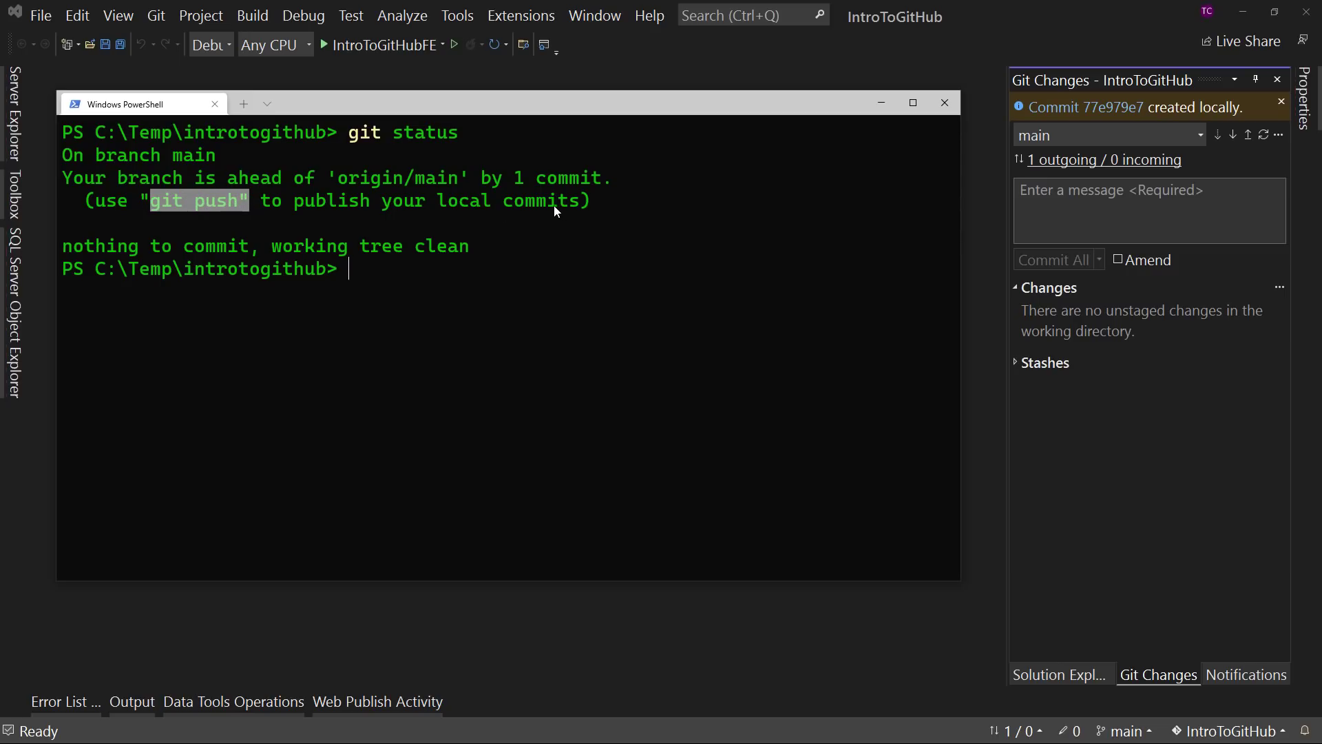
left_click(624, 229)
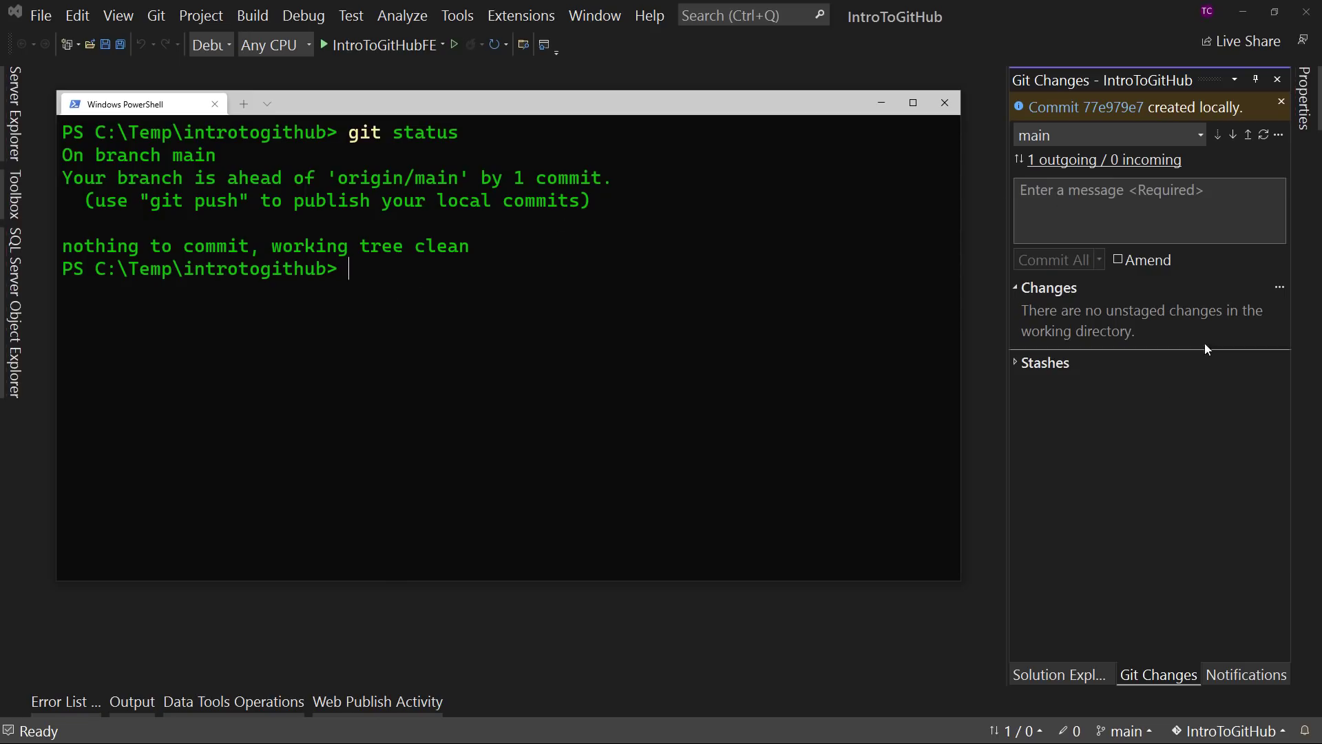
- Return to Visual Studio, review the Push to and Sync actions for origin, and sync the main branch with the remote
left_click(1067, 37)
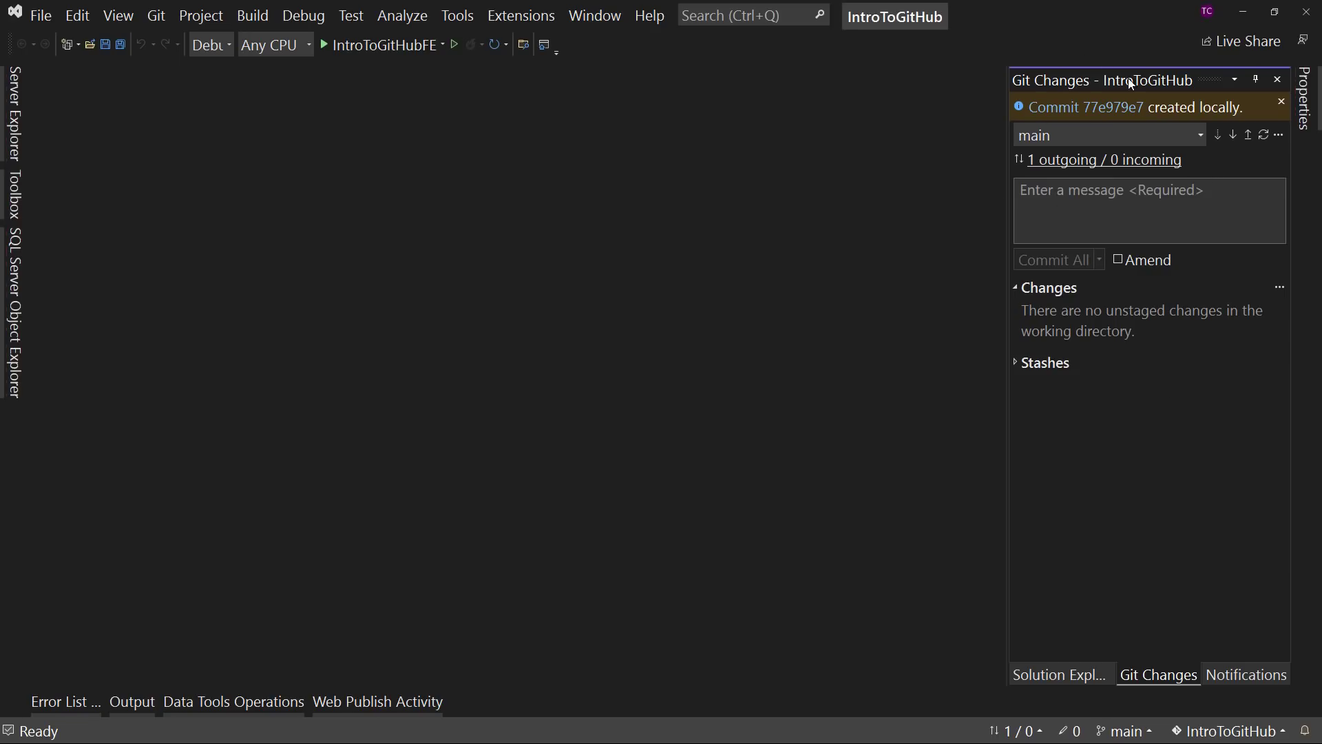
left_click(1220, 135)
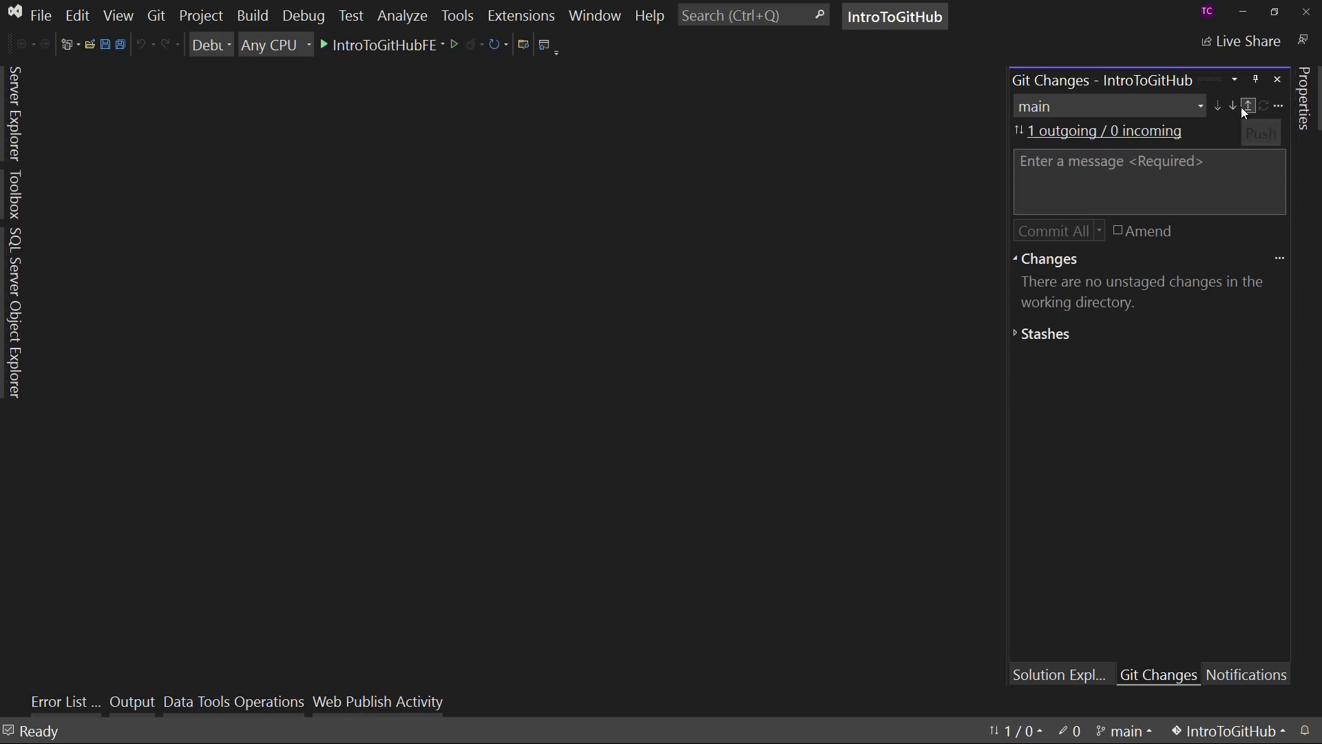
left_click(1279, 107)
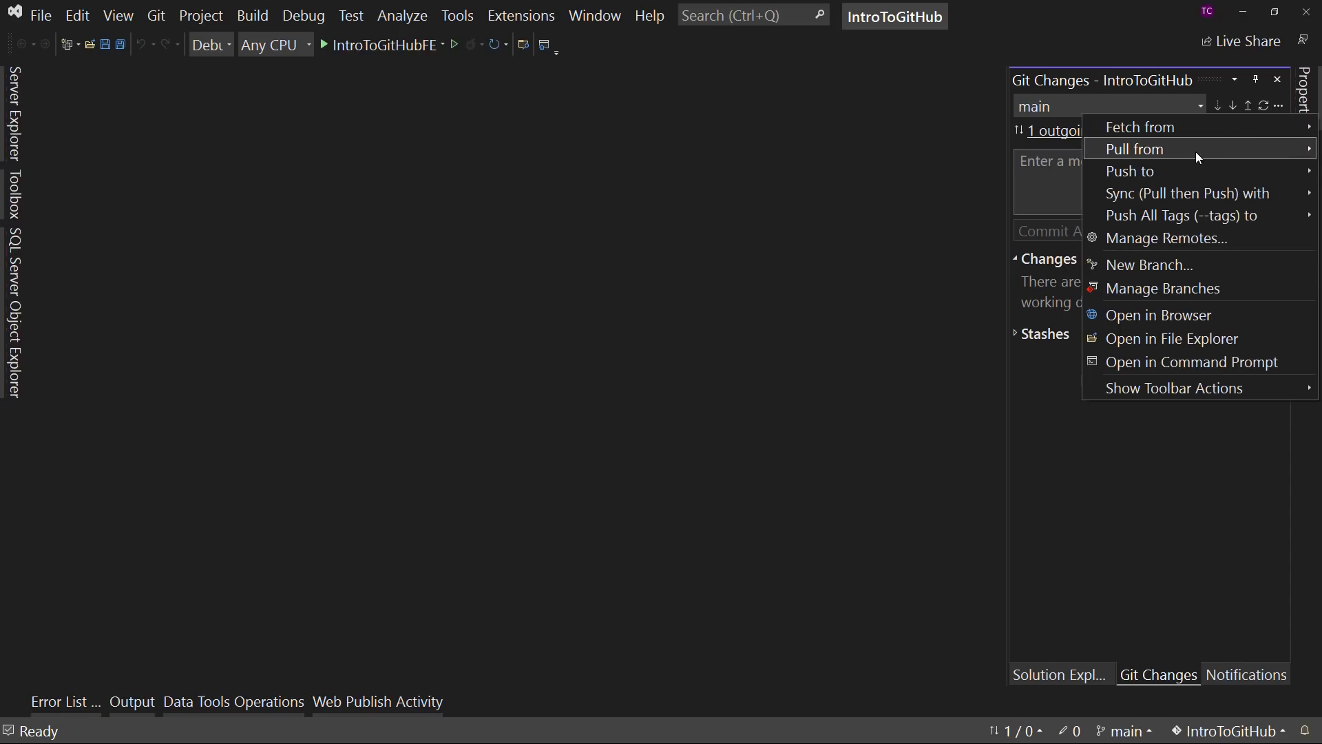
mouse_move(1168, 171)
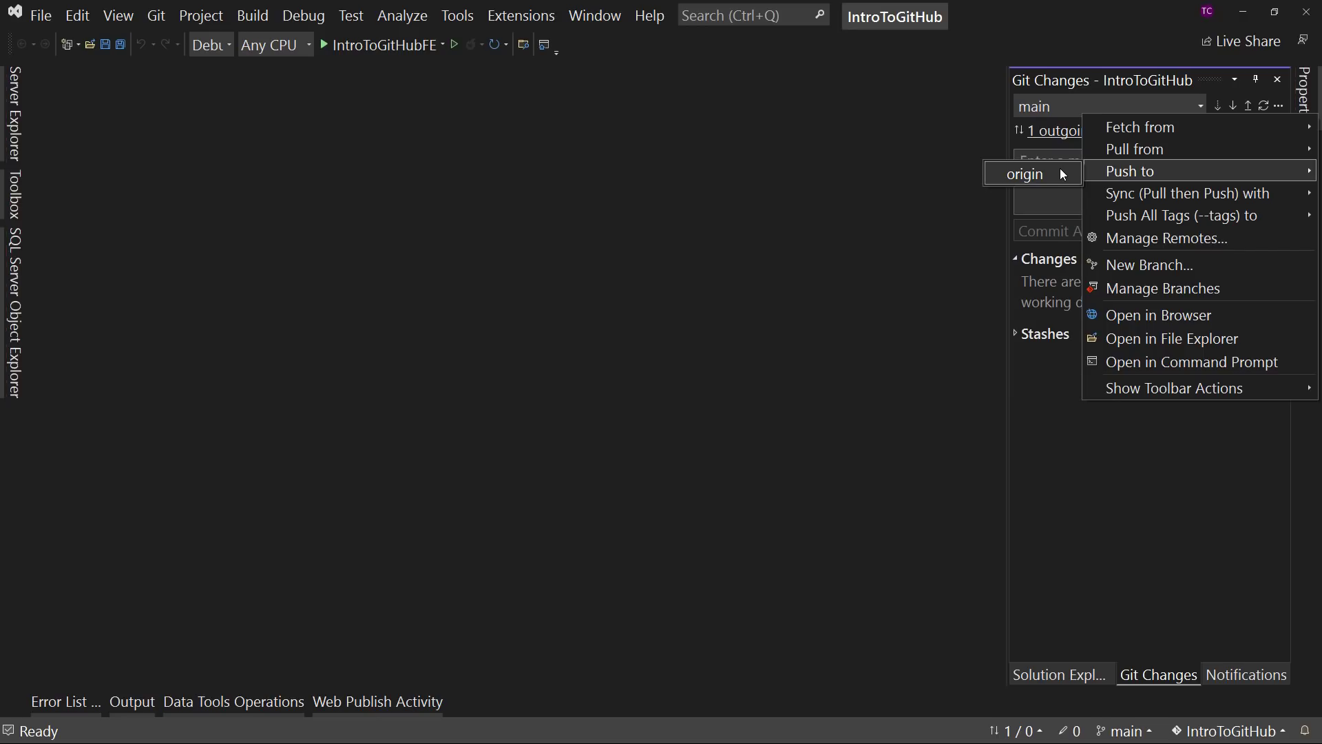
mouse_move(1151, 194)
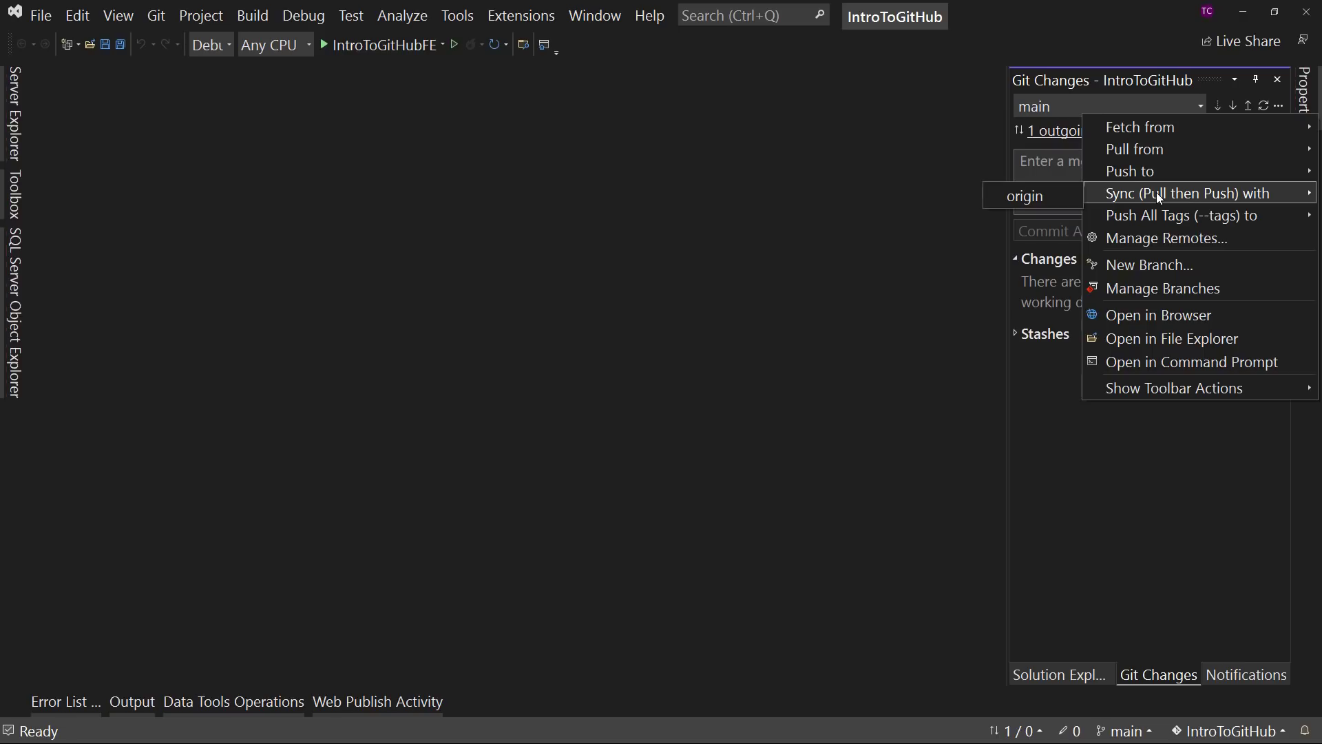
left_click(981, 352)
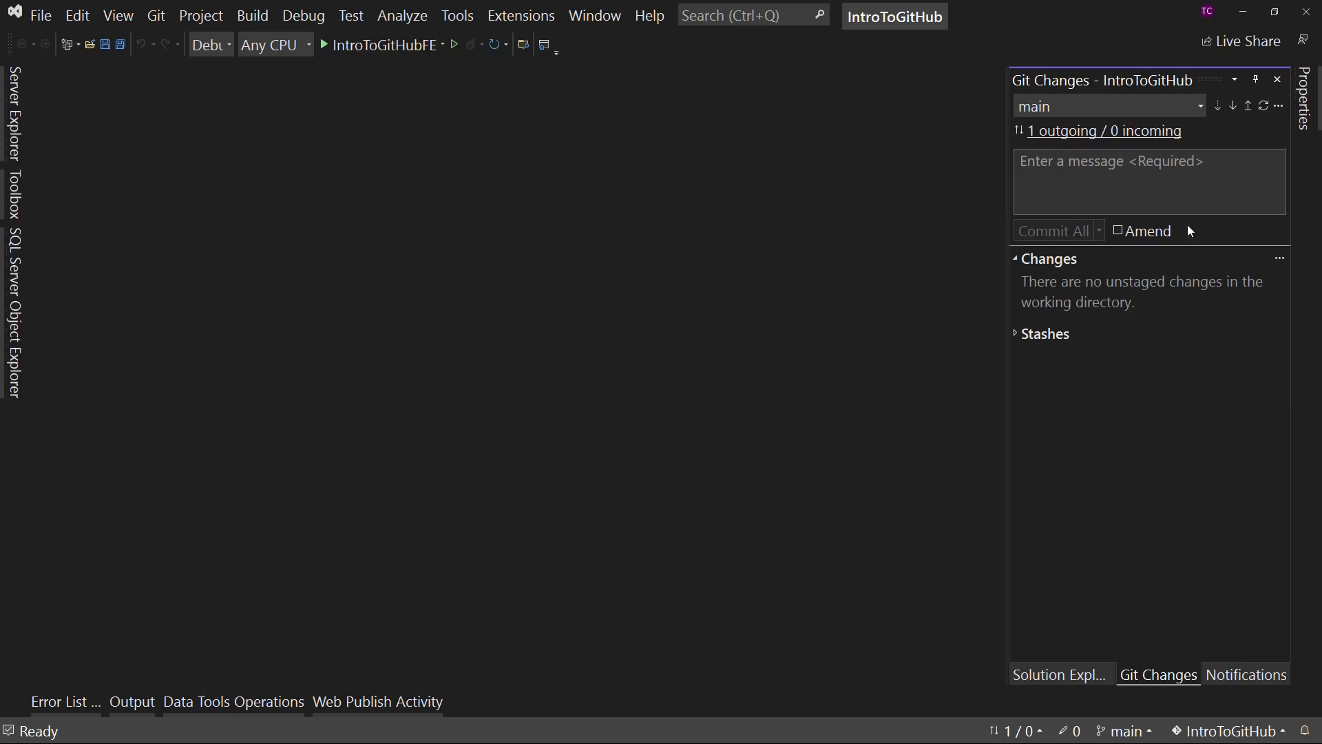
left_click(1265, 106)
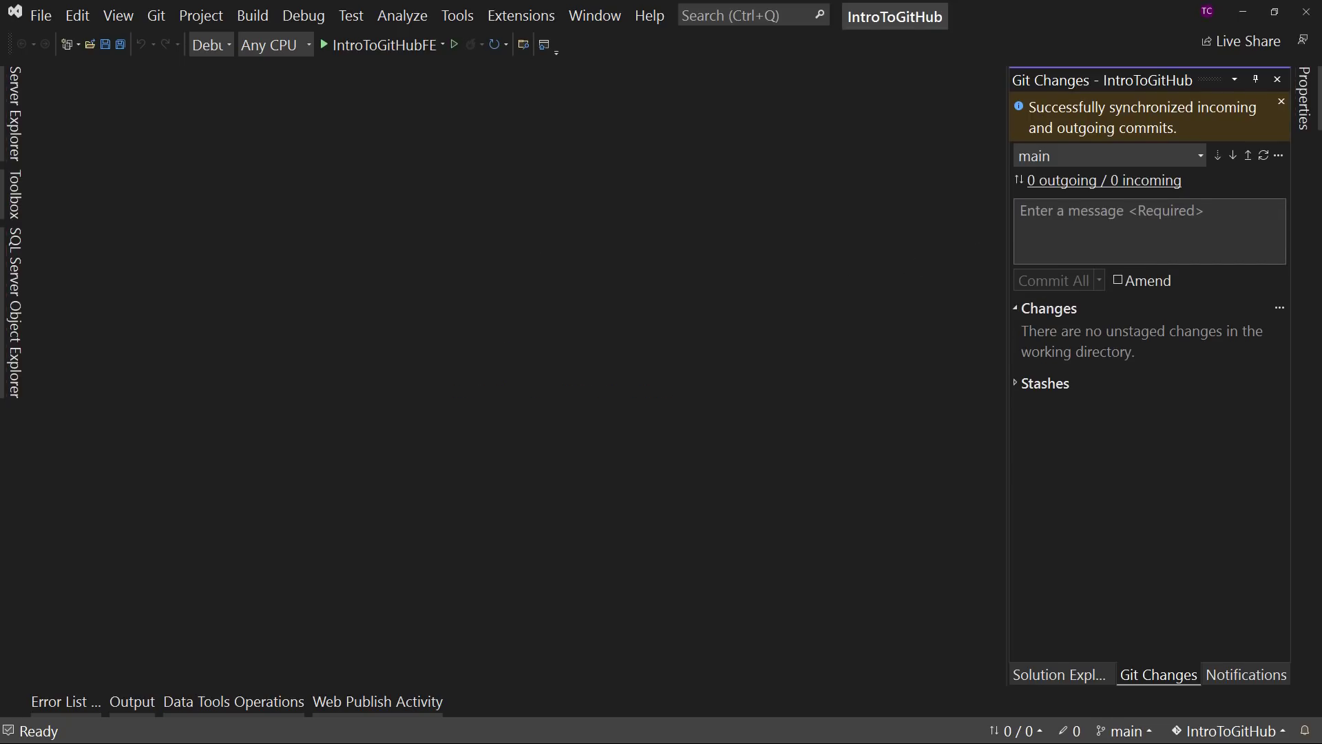
- Switch to the browser, refresh the IntroToGitHub repository page on GitHub, and open its commit history
key("alt+Tab")
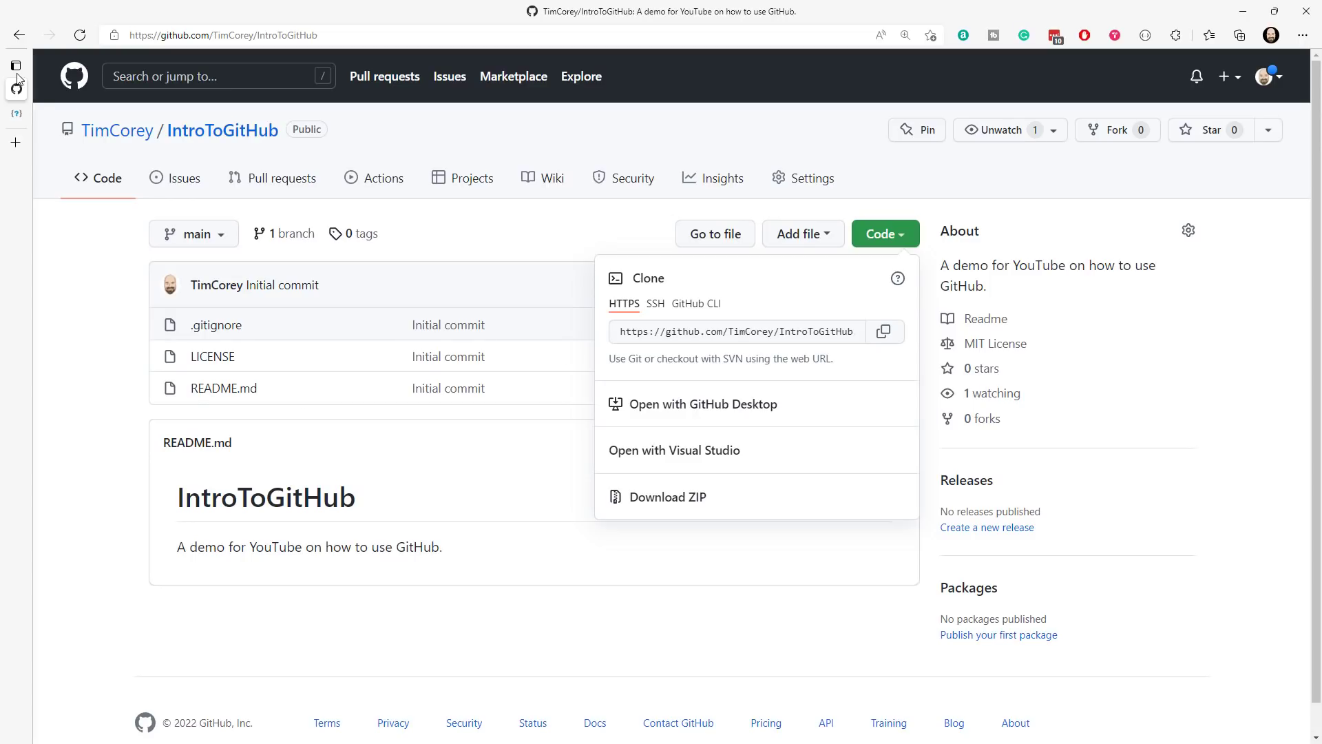
left_click(80, 36)
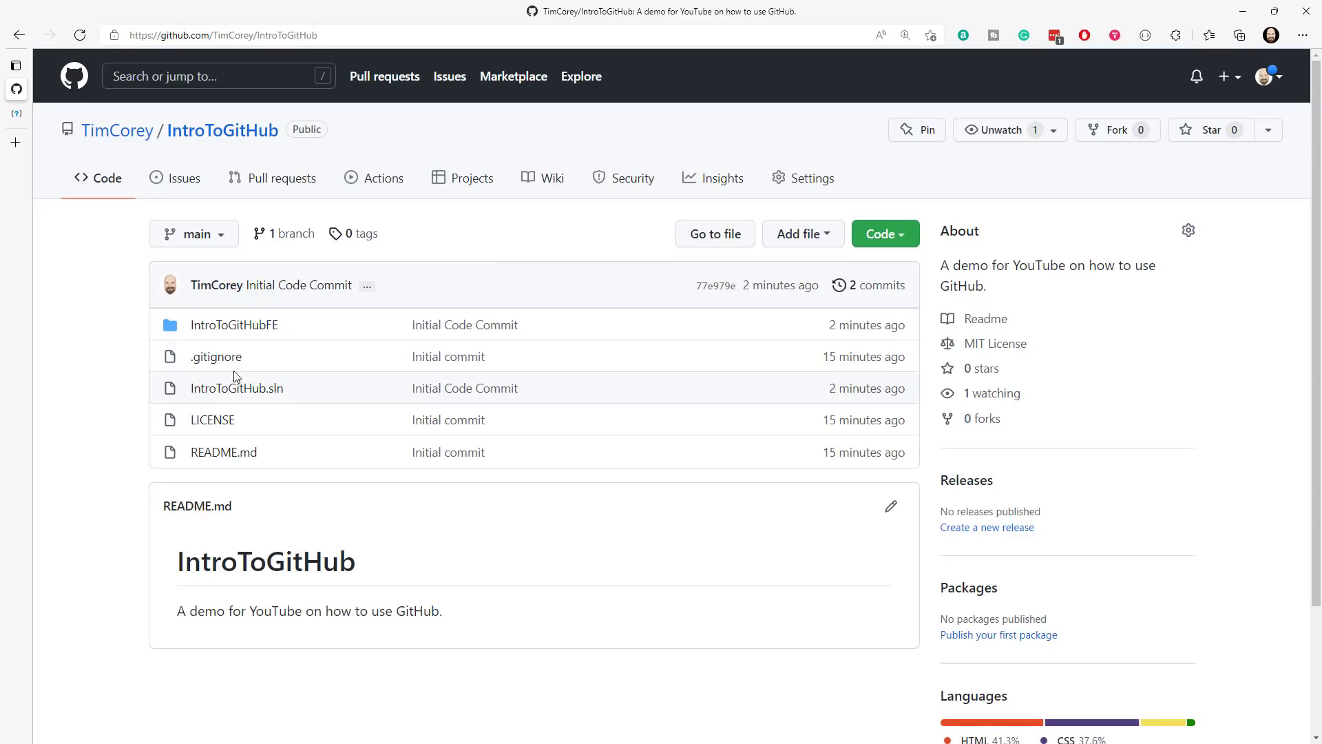
left_click(867, 285)
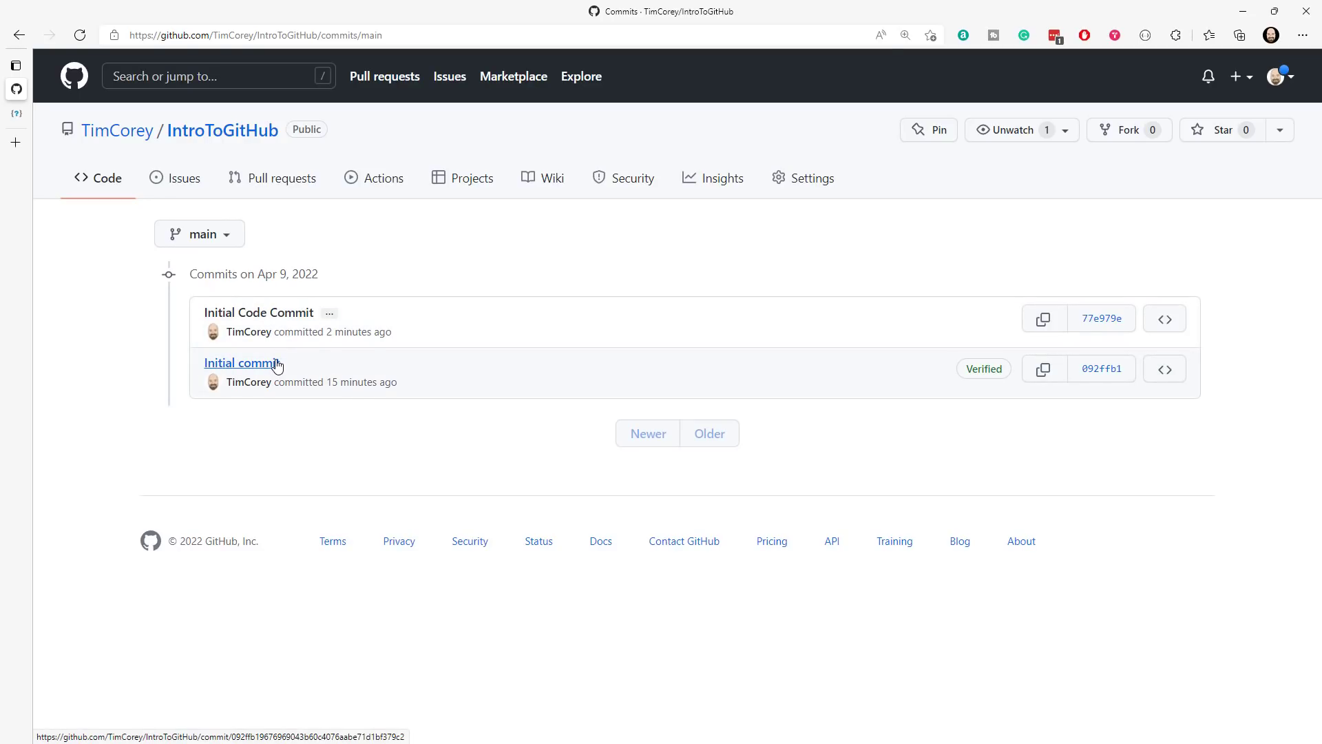
- Browse the repository as of the Initial commit, view its branch choices, and return to the current IntroToGitHub main page
left_click(1171, 373)
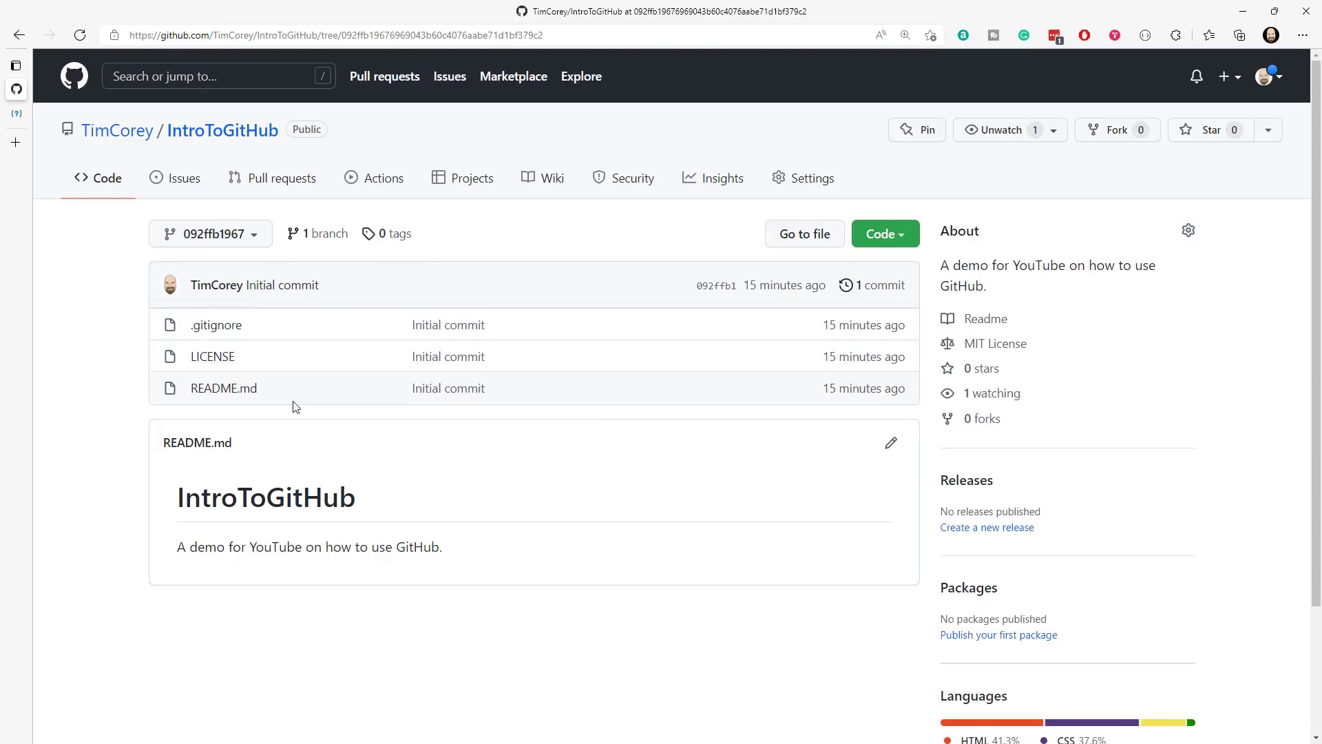
left_click(258, 236)
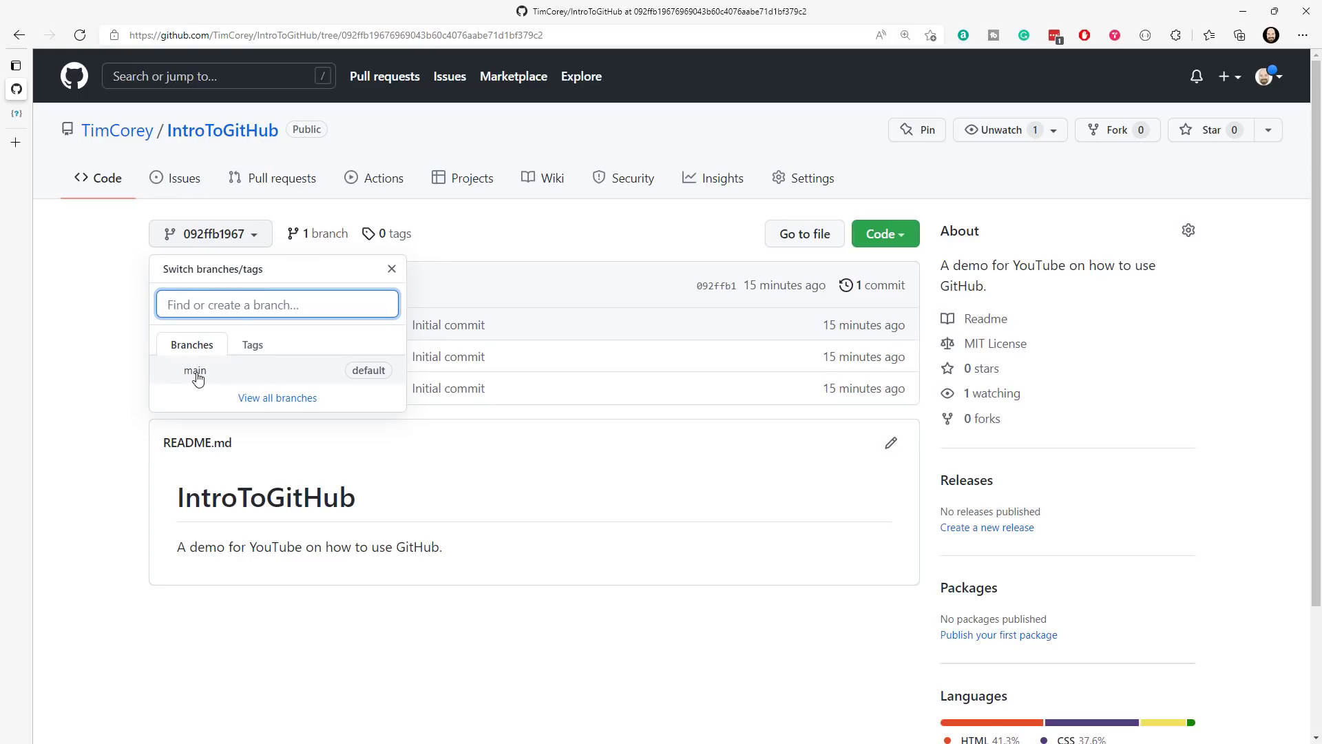
left_click(73, 300)
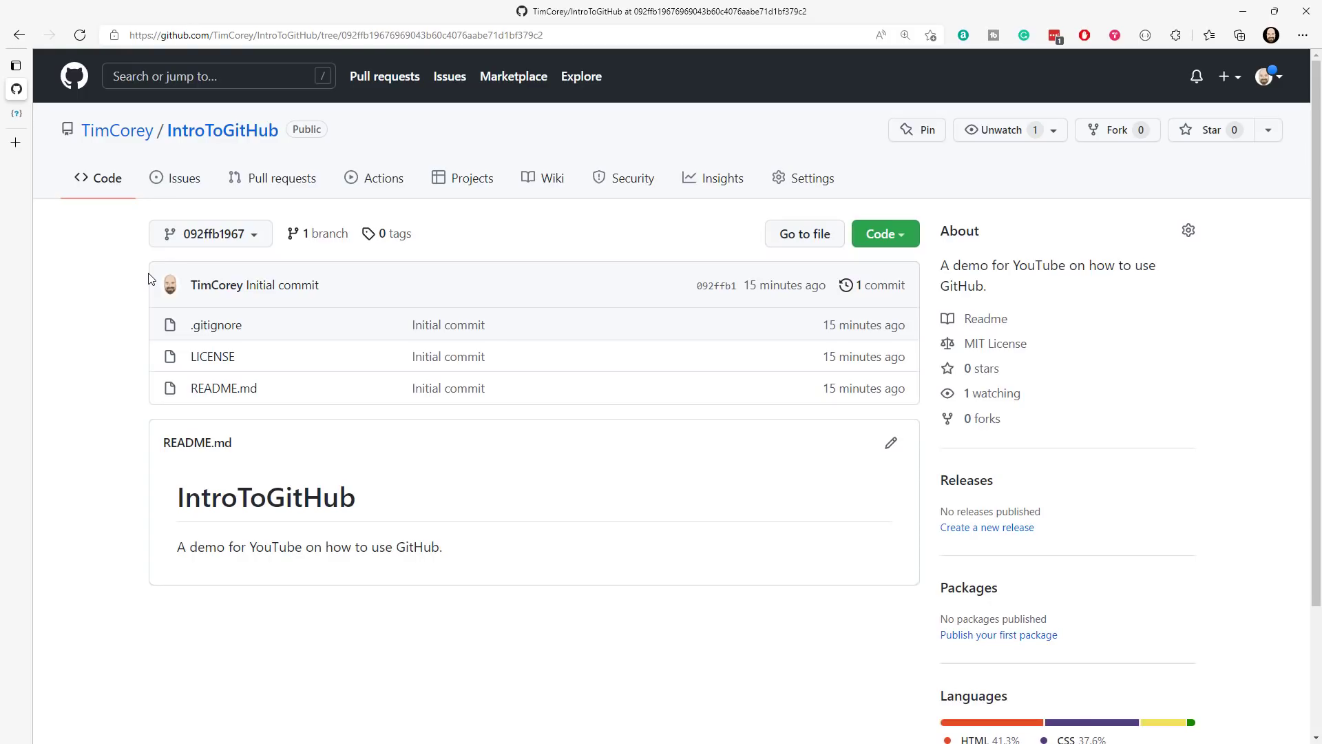
left_click(211, 141)
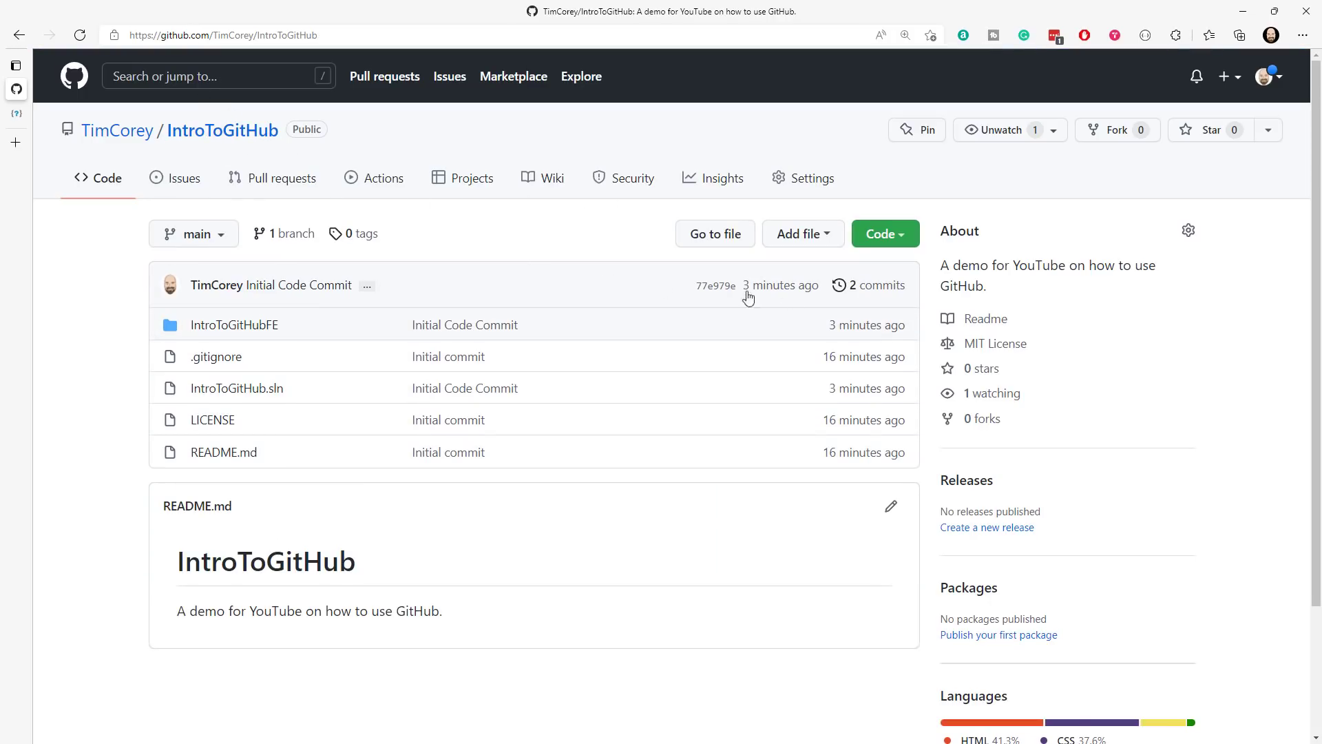
- Open the Initial Code Commit from the commit history and examine its description, changed files, additions and deletions
left_click(853, 293)
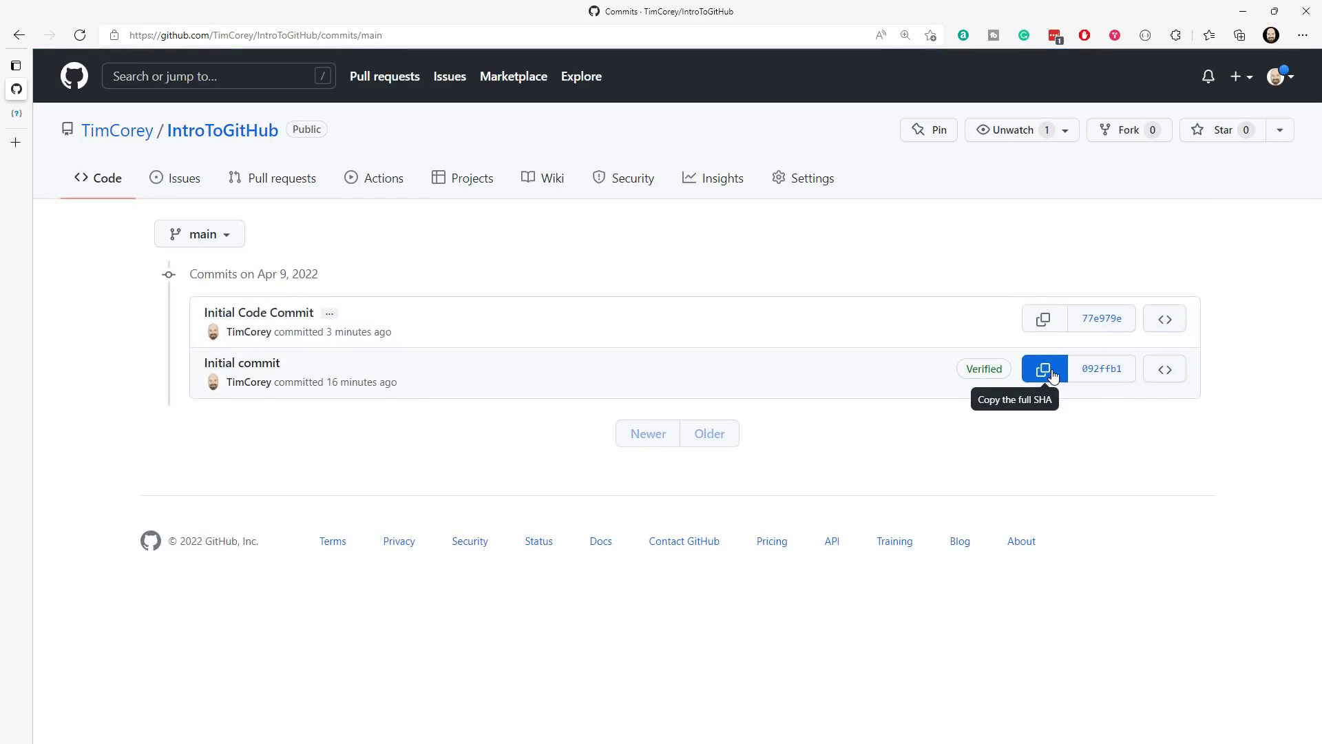
left_click(258, 316)
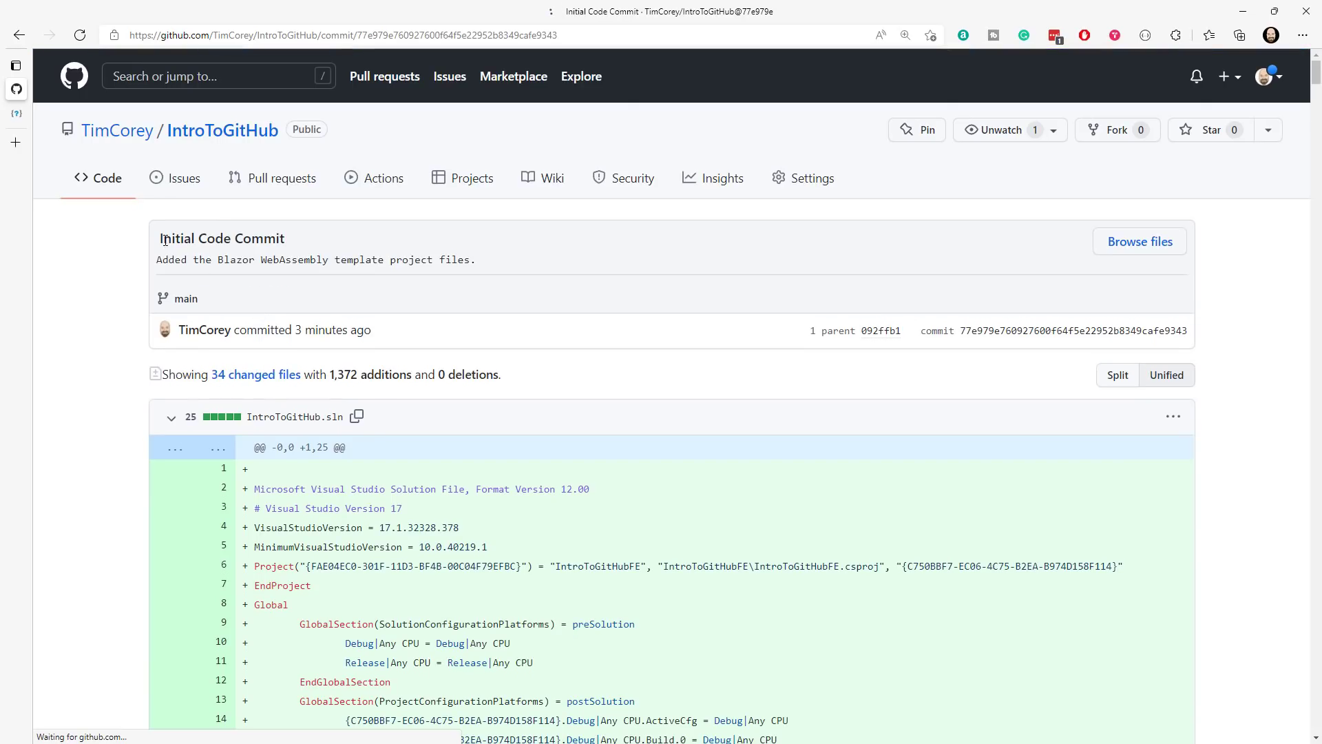
mouse_move(168, 241)
left_mouse_down()
mouse_move(470, 256)
mouse_move(156, 260)
left_mouse_up()
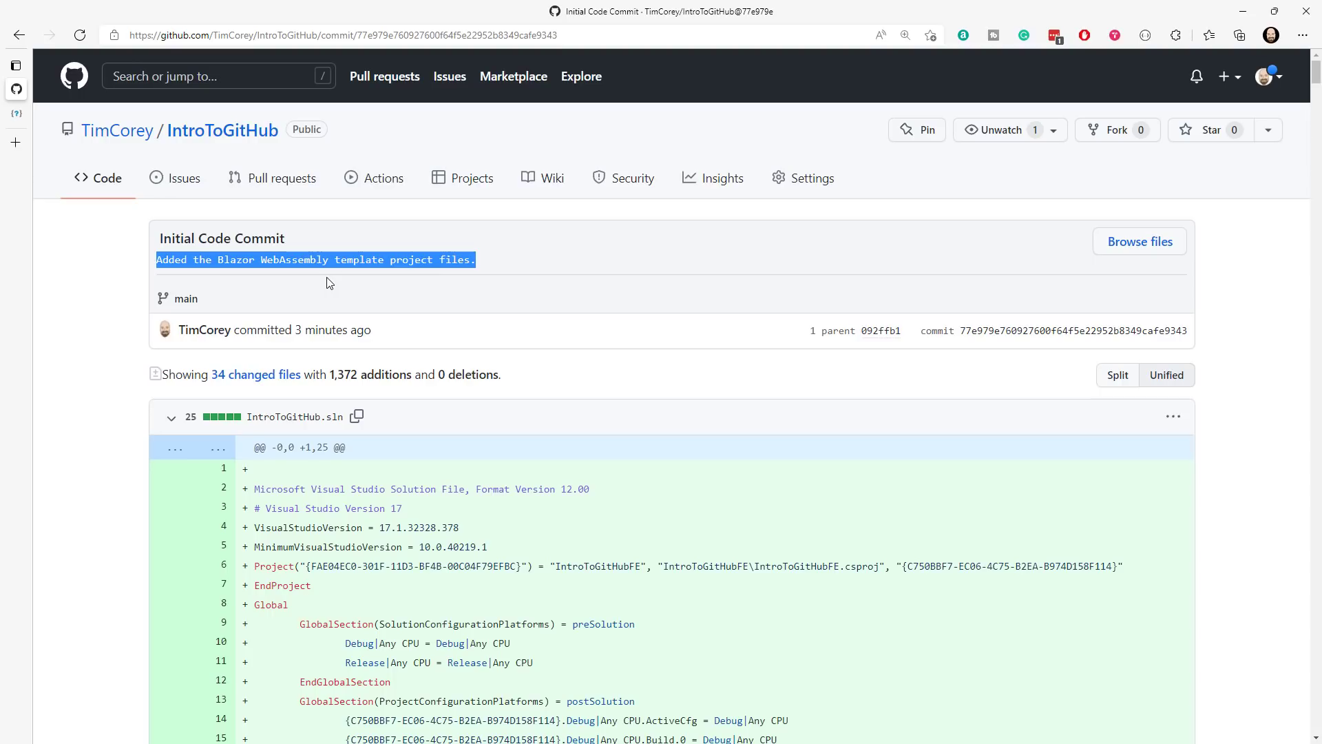
scroll(552, 257, "down", 1)
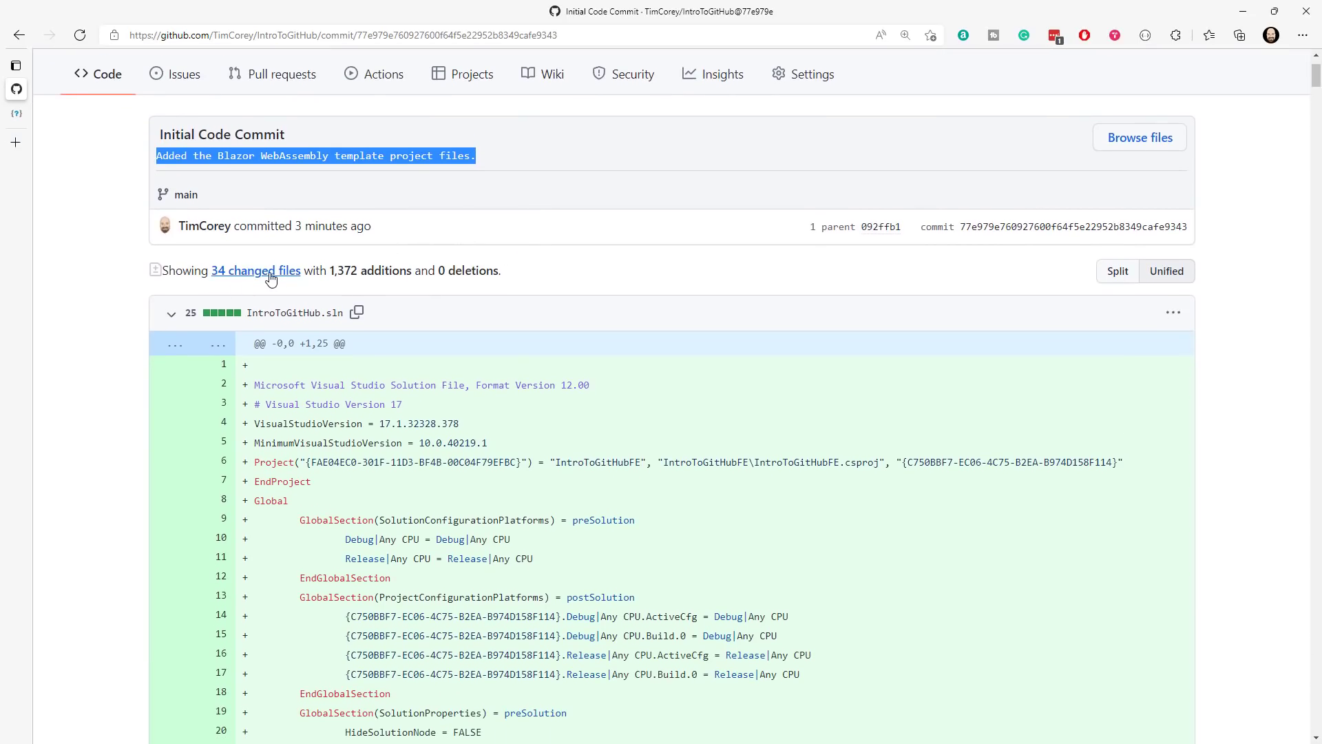
left_click_drag(331, 271, 521, 274)
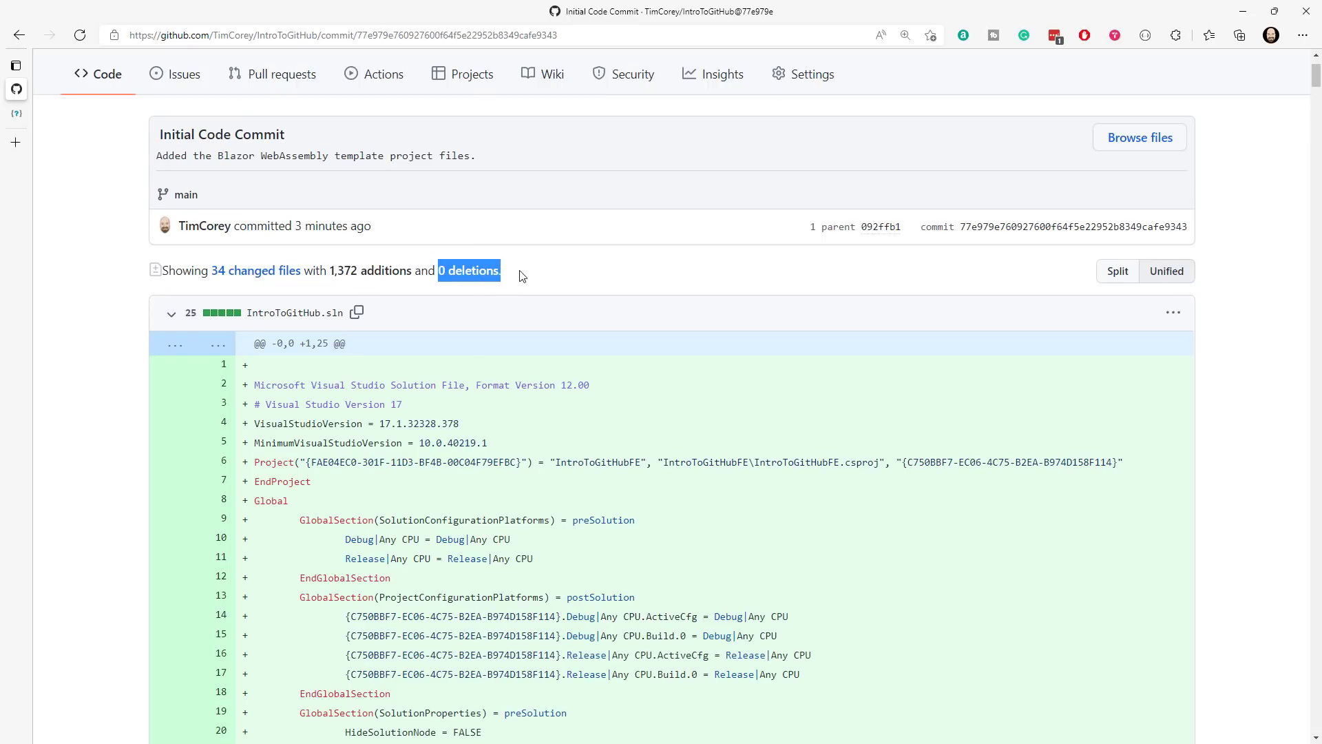
scroll(548, 272, "down", 2)
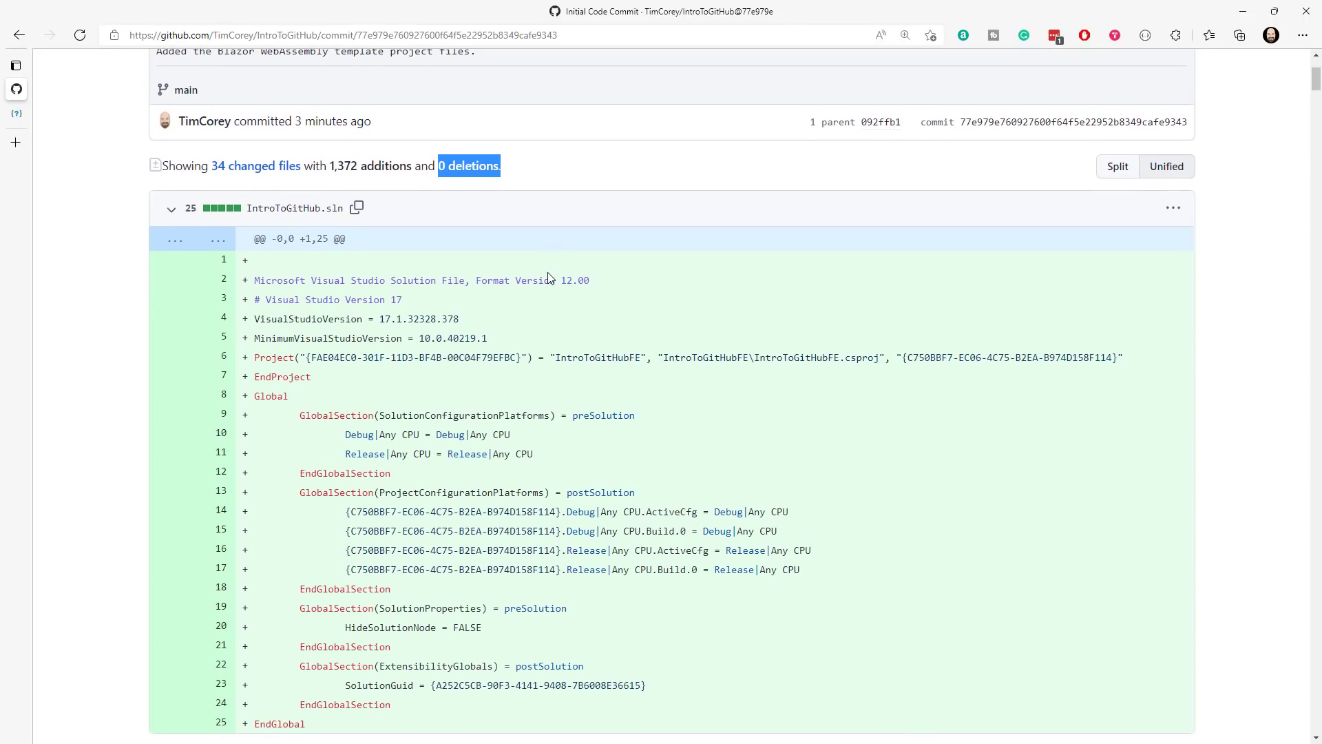
- Collapse the diffs of IntroToGitHub.sln, App.razor and IntroToGitHubFE.csproj to look over the commit's changed files
left_click(172, 210)
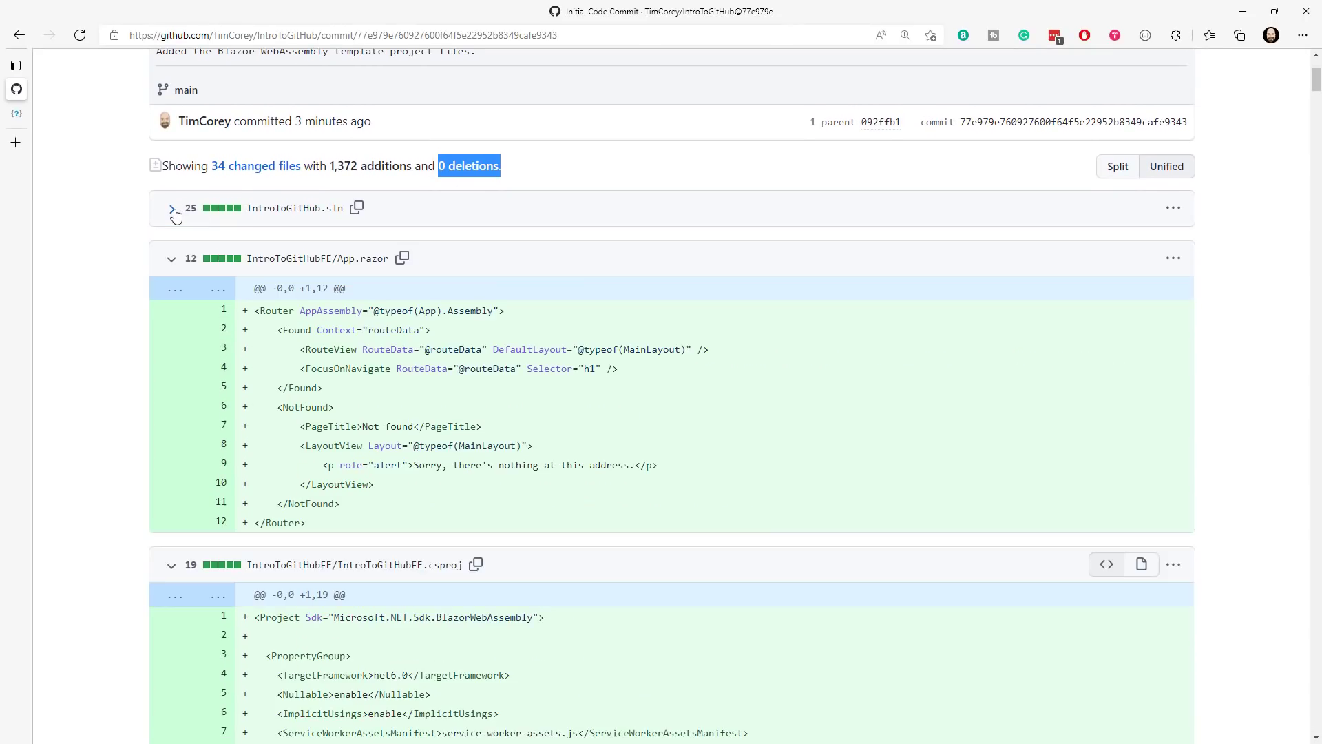
left_click(171, 259)
left_click(172, 311)
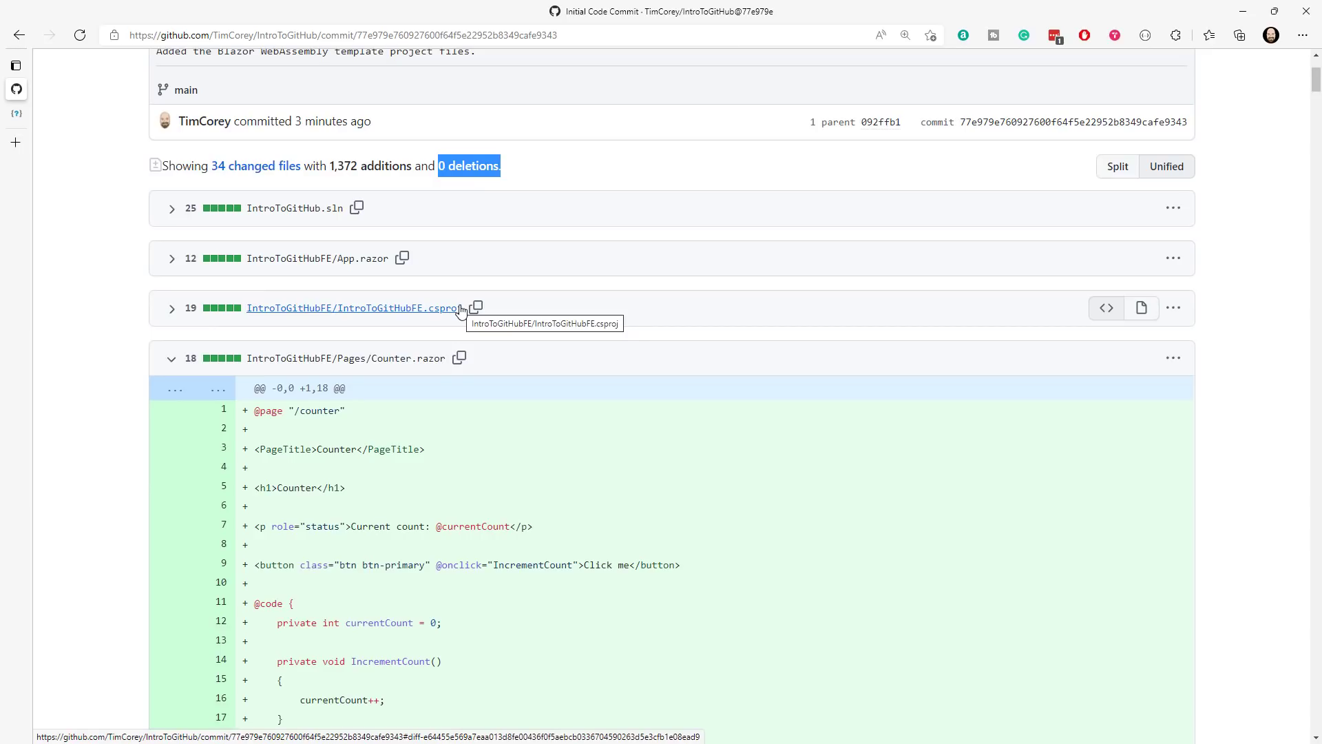
left_click(537, 222)
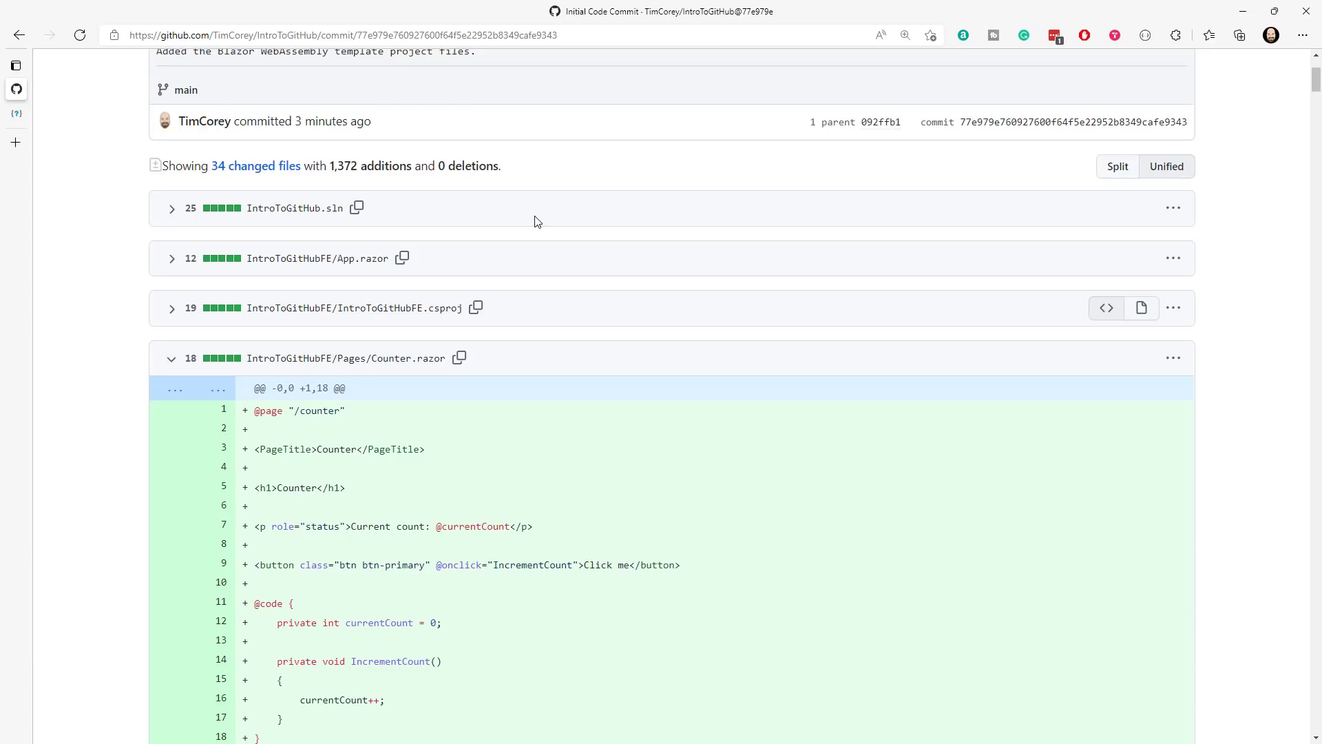
scroll(357, 140, "up", 3)
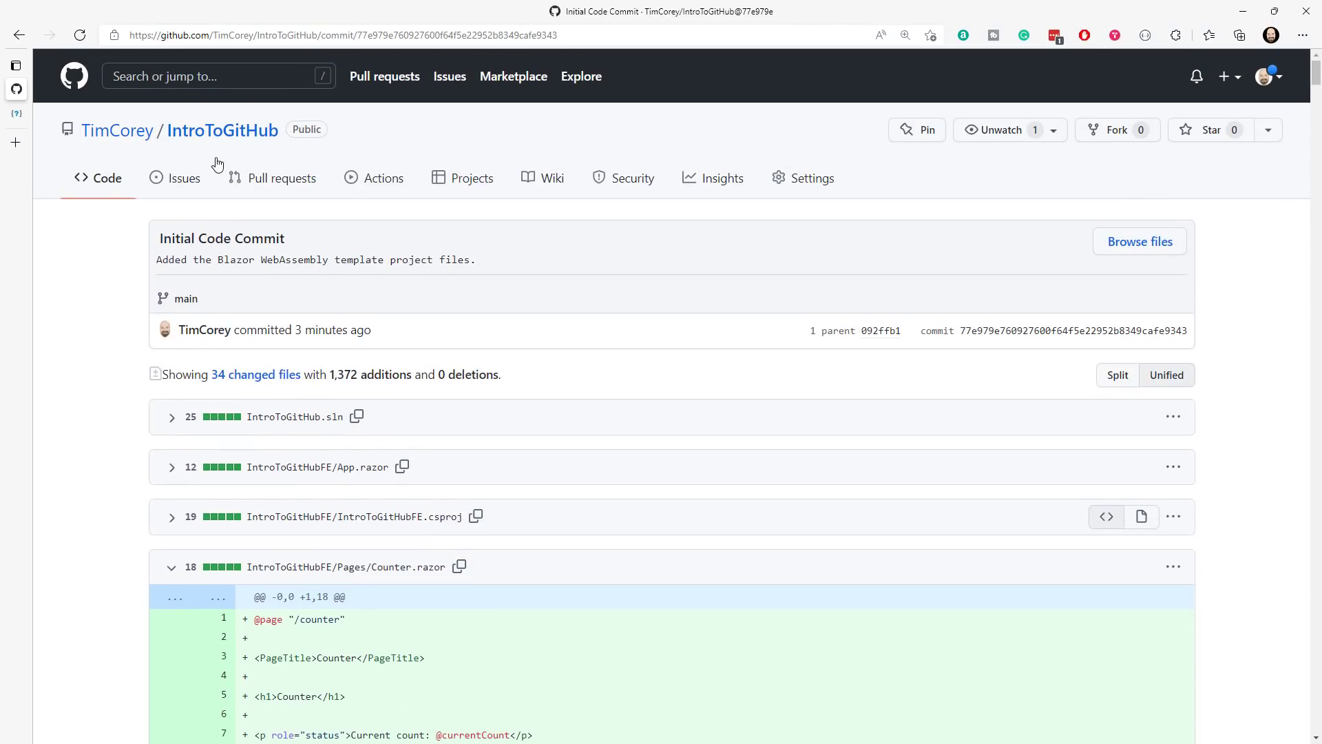
- Return to the IntroToGitHub main page and review the title and description in its README
left_click(221, 138)
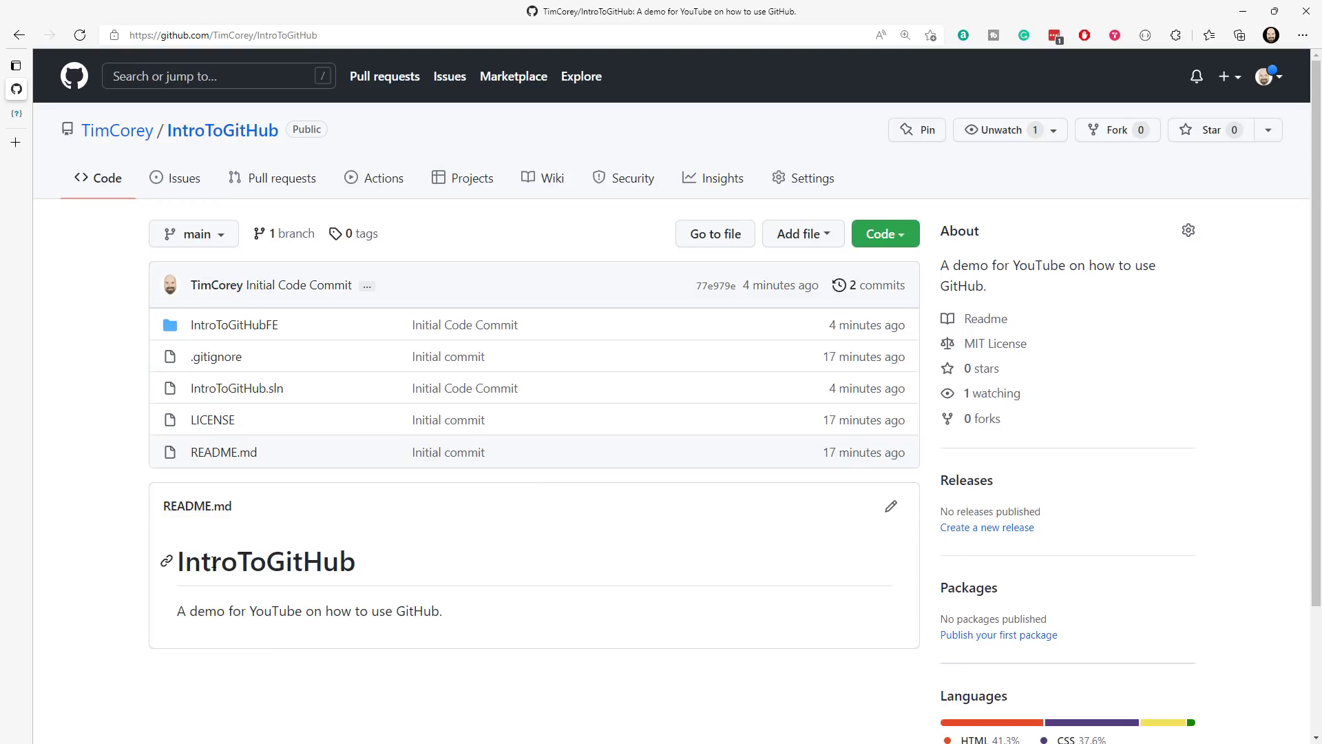
left_click_drag(179, 562, 356, 562)
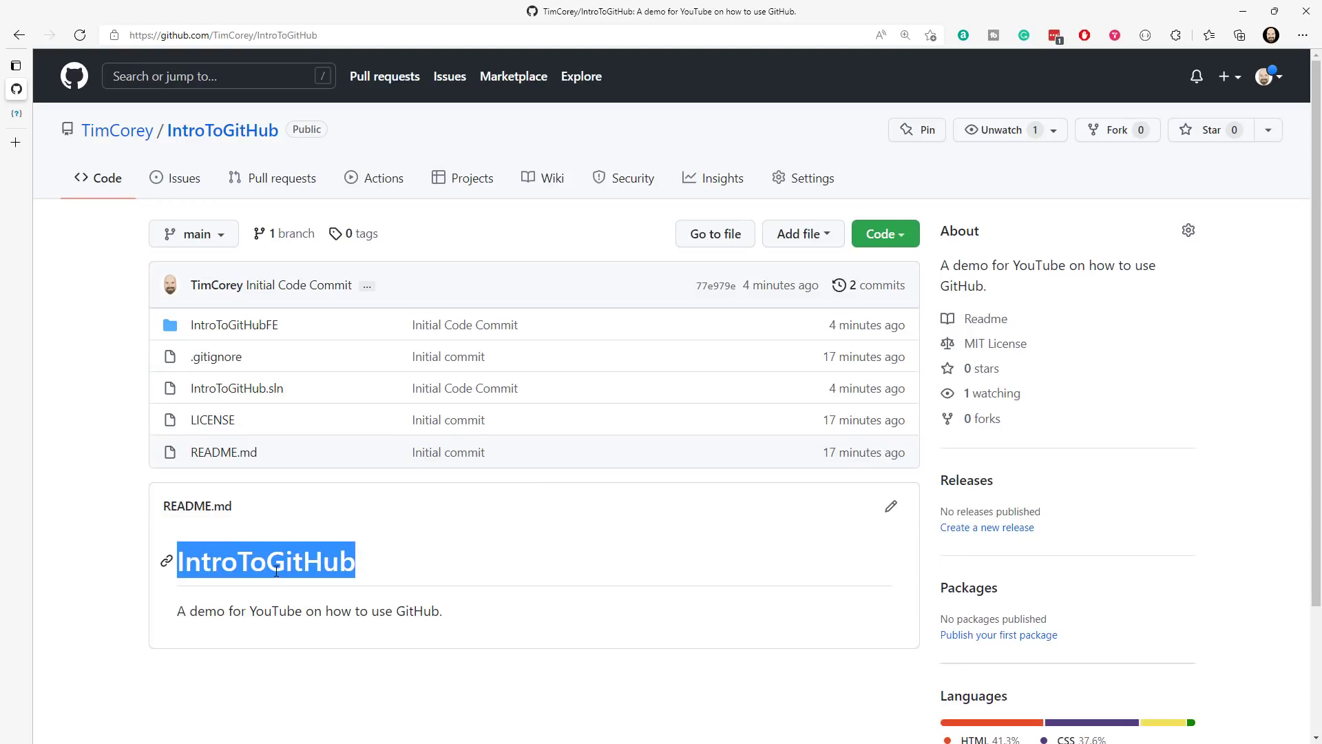
left_click_drag(176, 611, 454, 614)
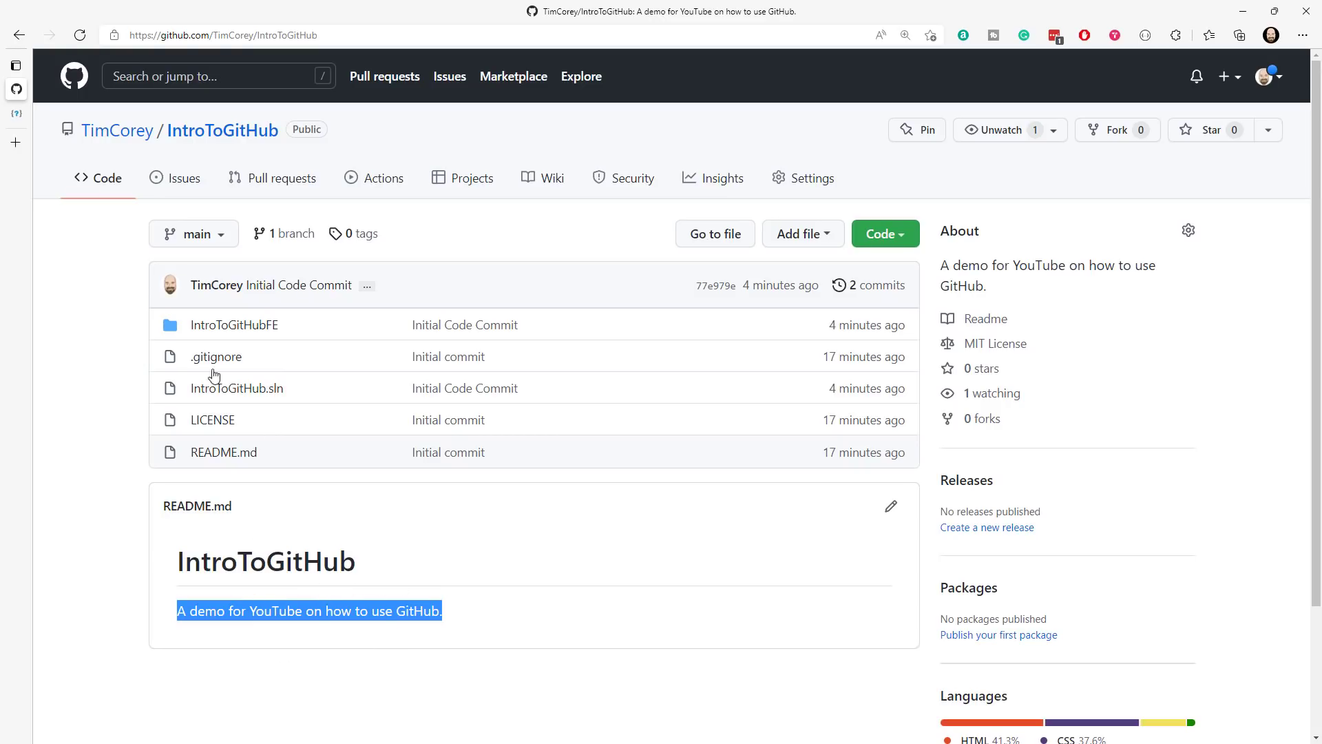
- Start a new issue in the repository titled "Fix the Readme so that it has valuable information"
left_click(188, 185)
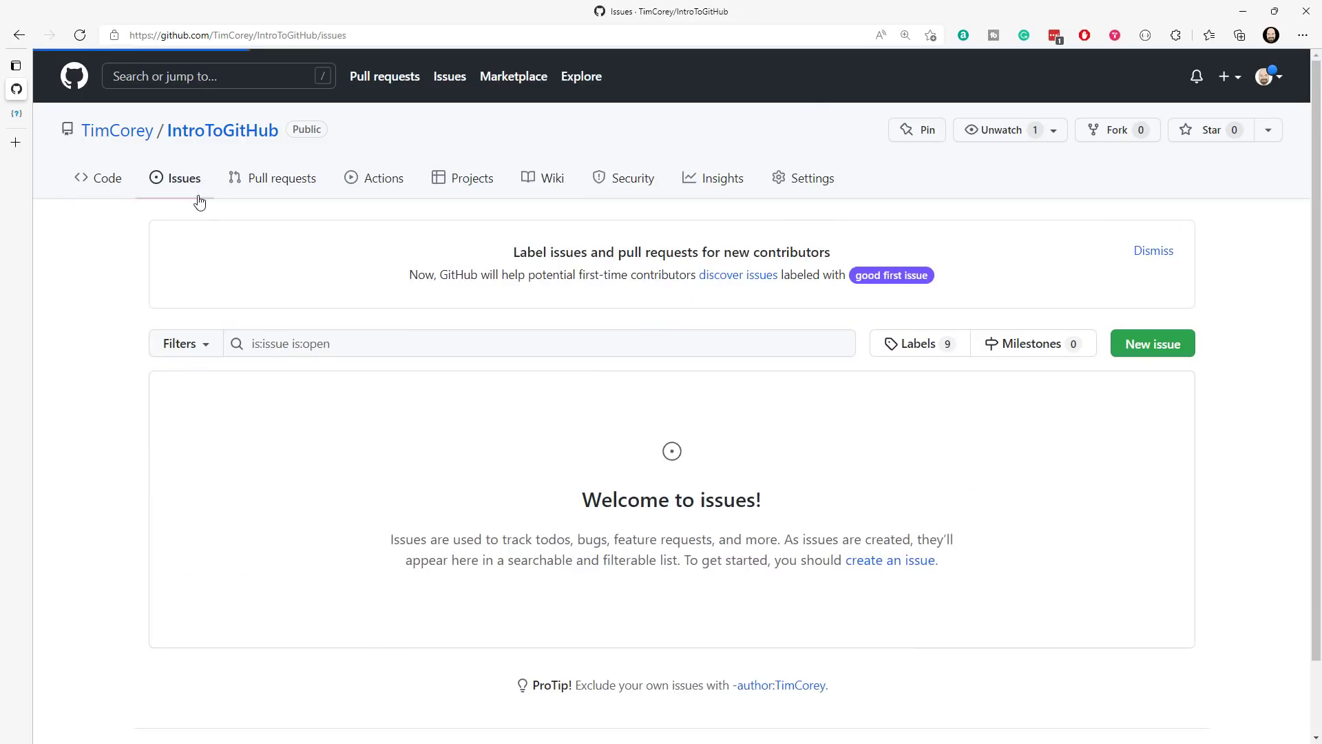
left_click(1164, 344)
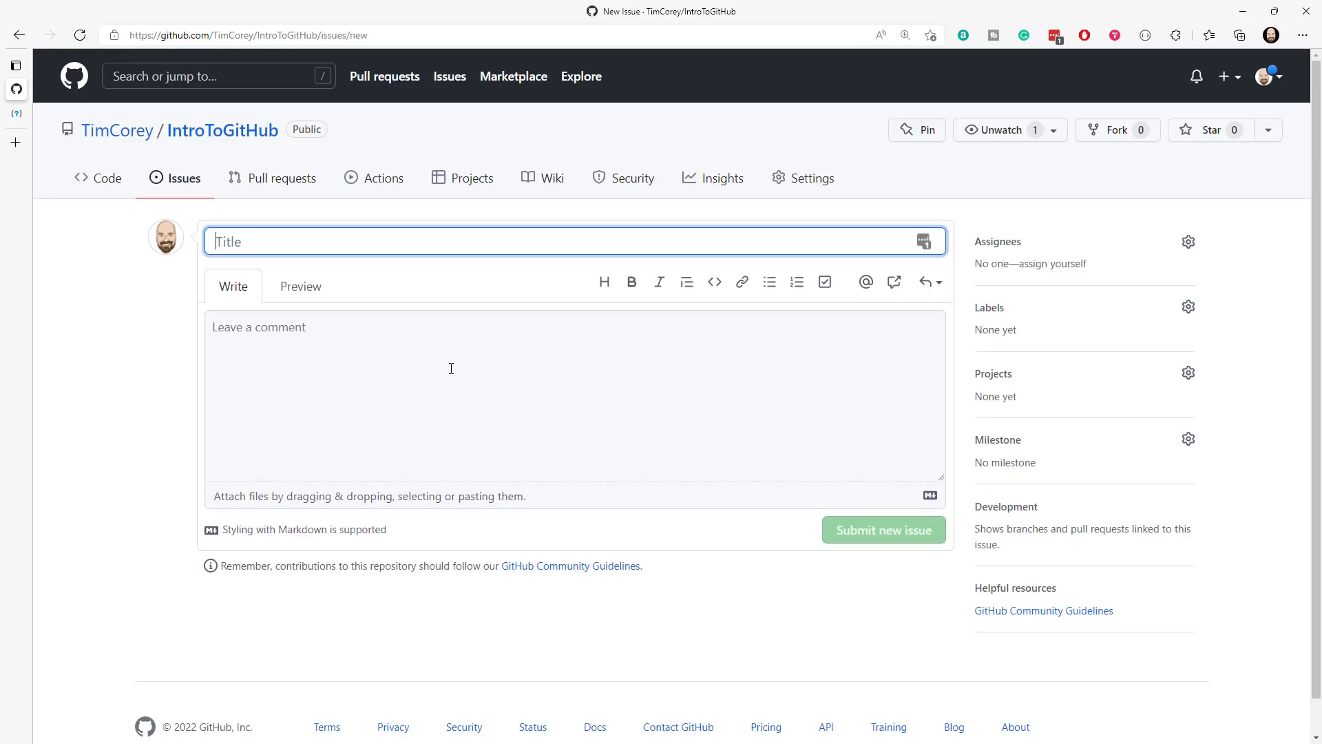
type("Fix the ")
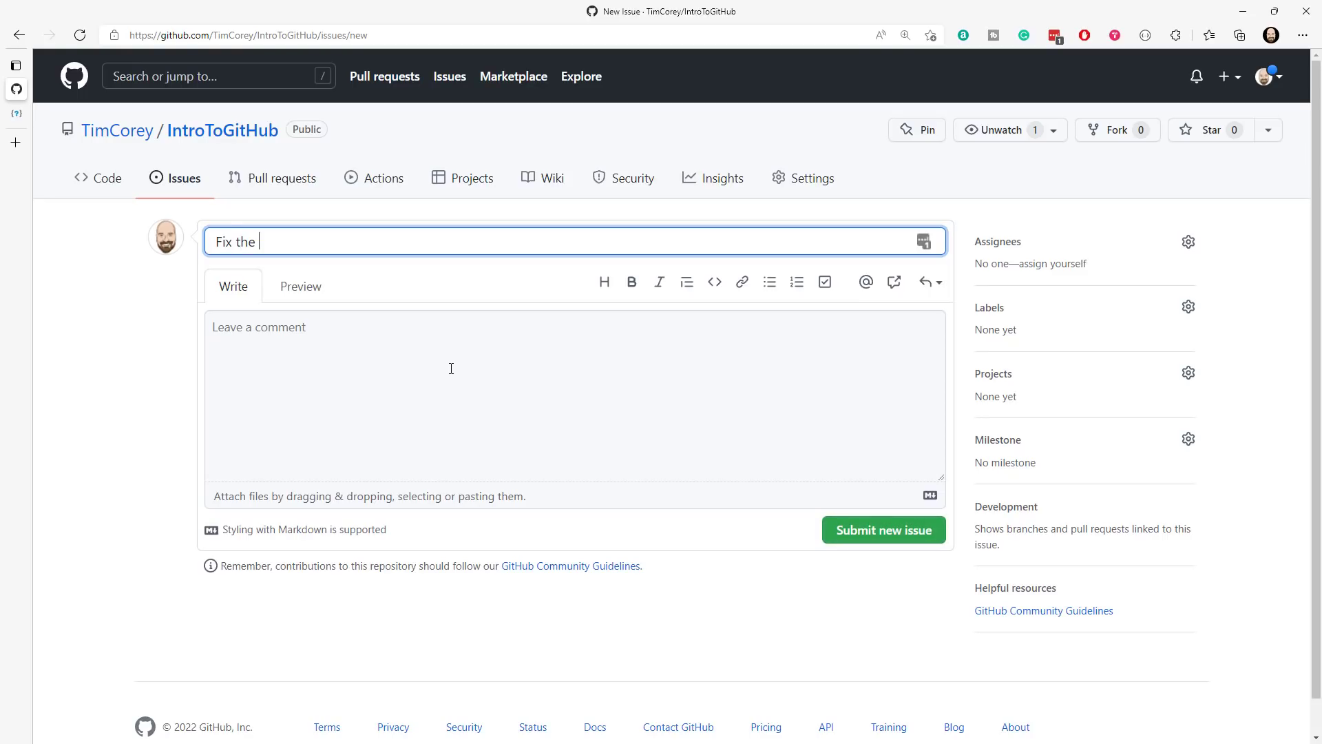
type("Readme so that it has valuable inf")
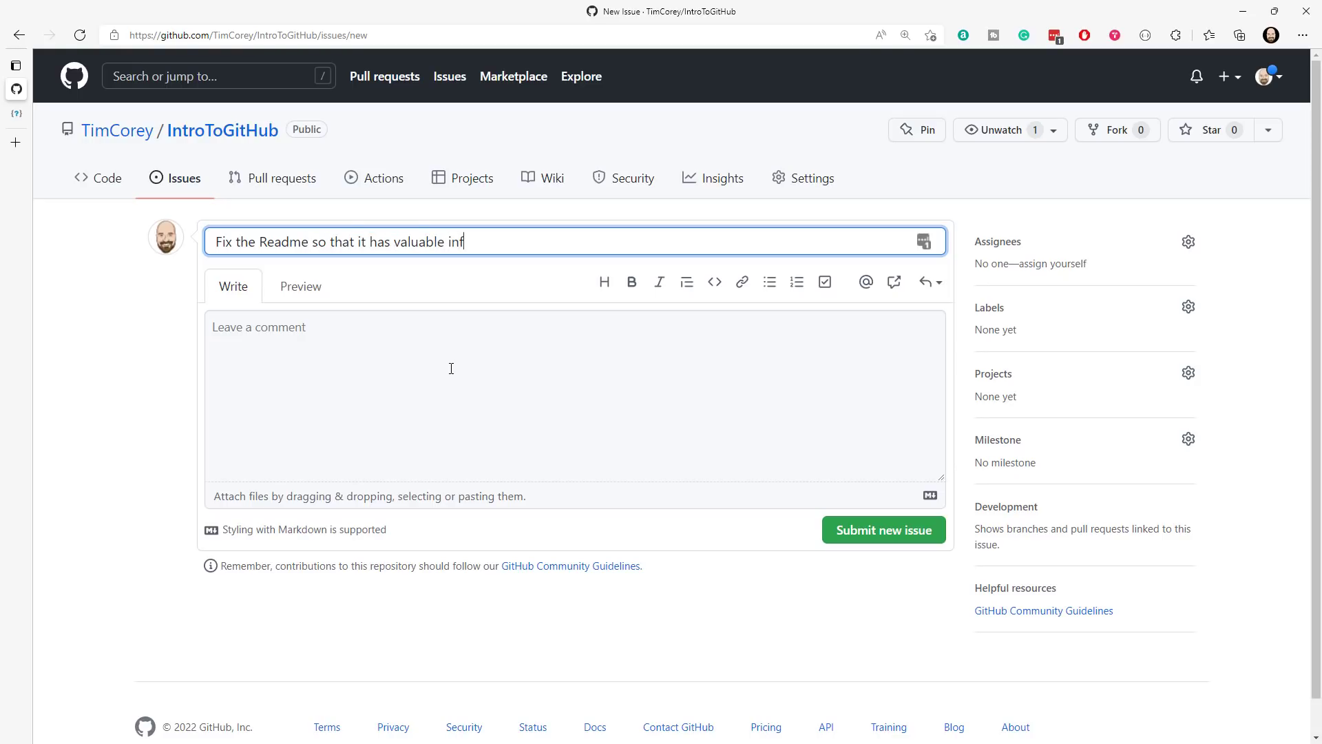
type("ormation")
- Write the issue description "I want to see a better title, description, and maybe a roadmap."
key("Tab")
key("Tab")
key("Tab")
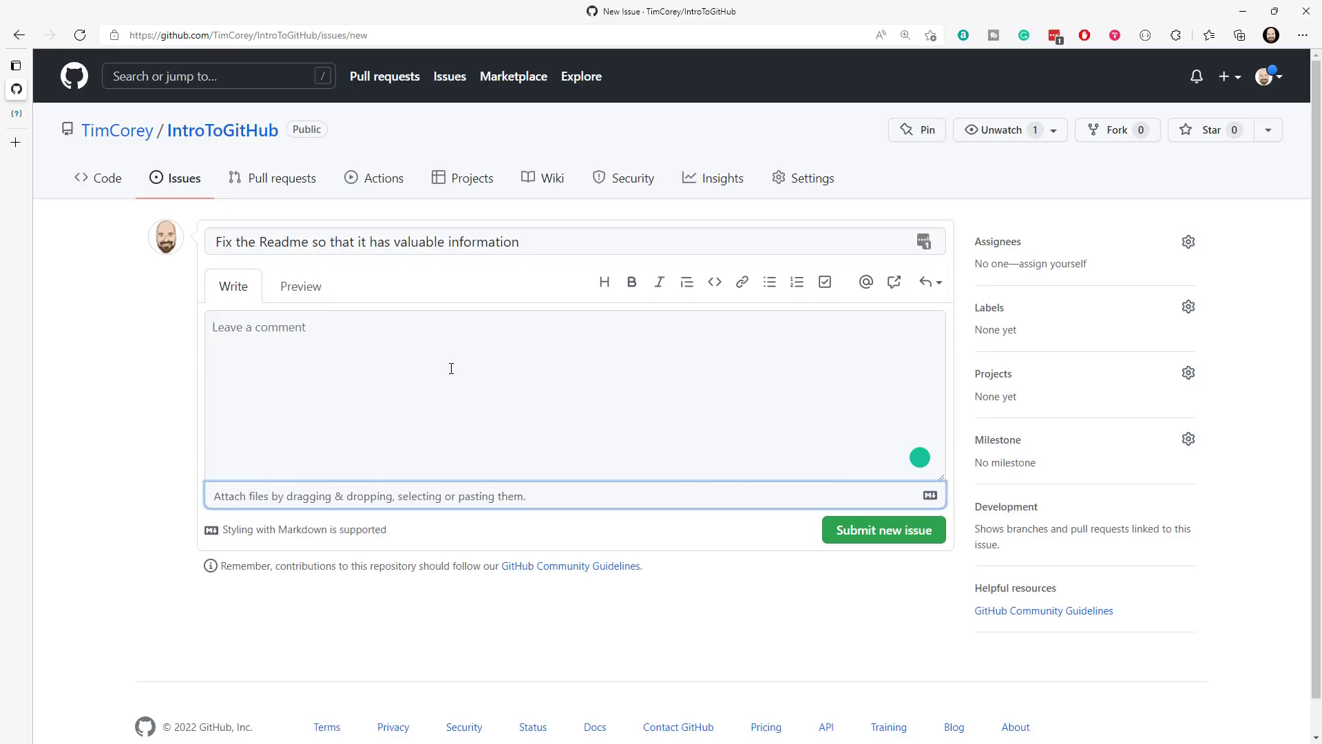
left_click(451, 369)
type("I w")
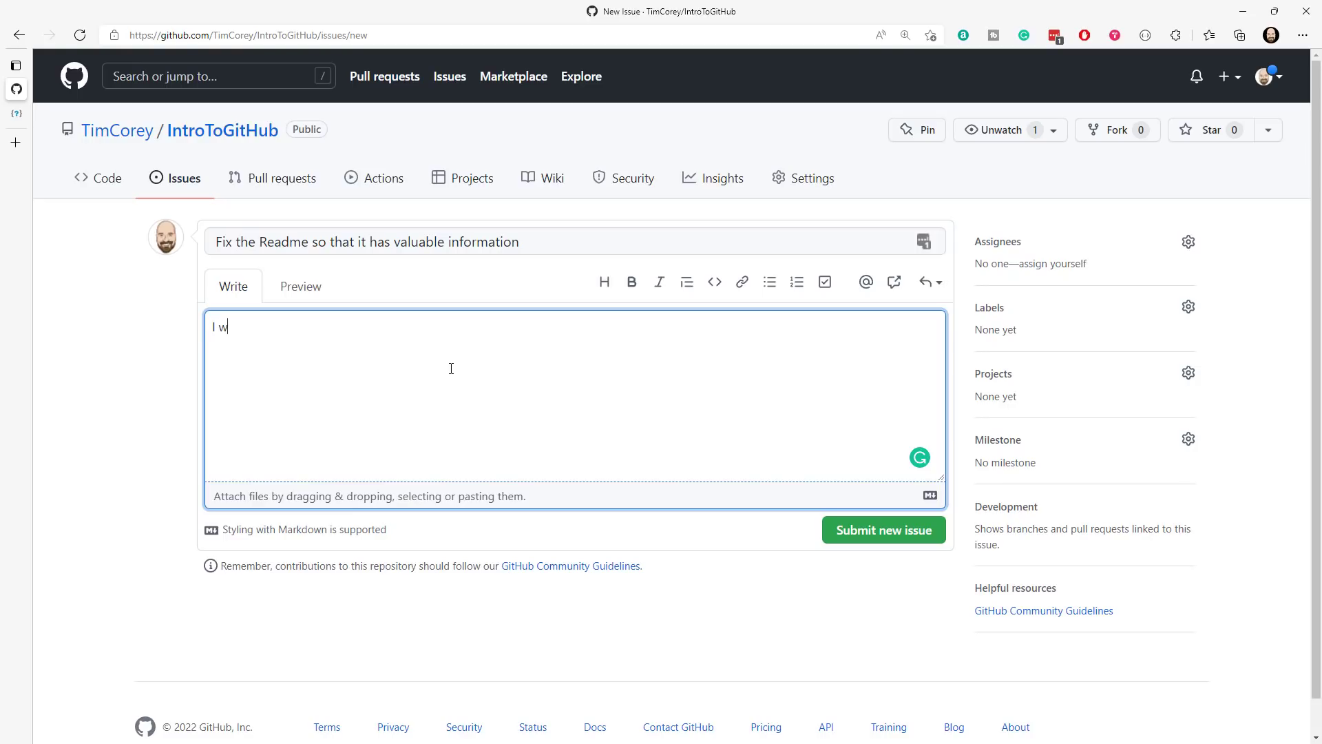
type("ant to see a better title, description, and maybe a roadmap.")
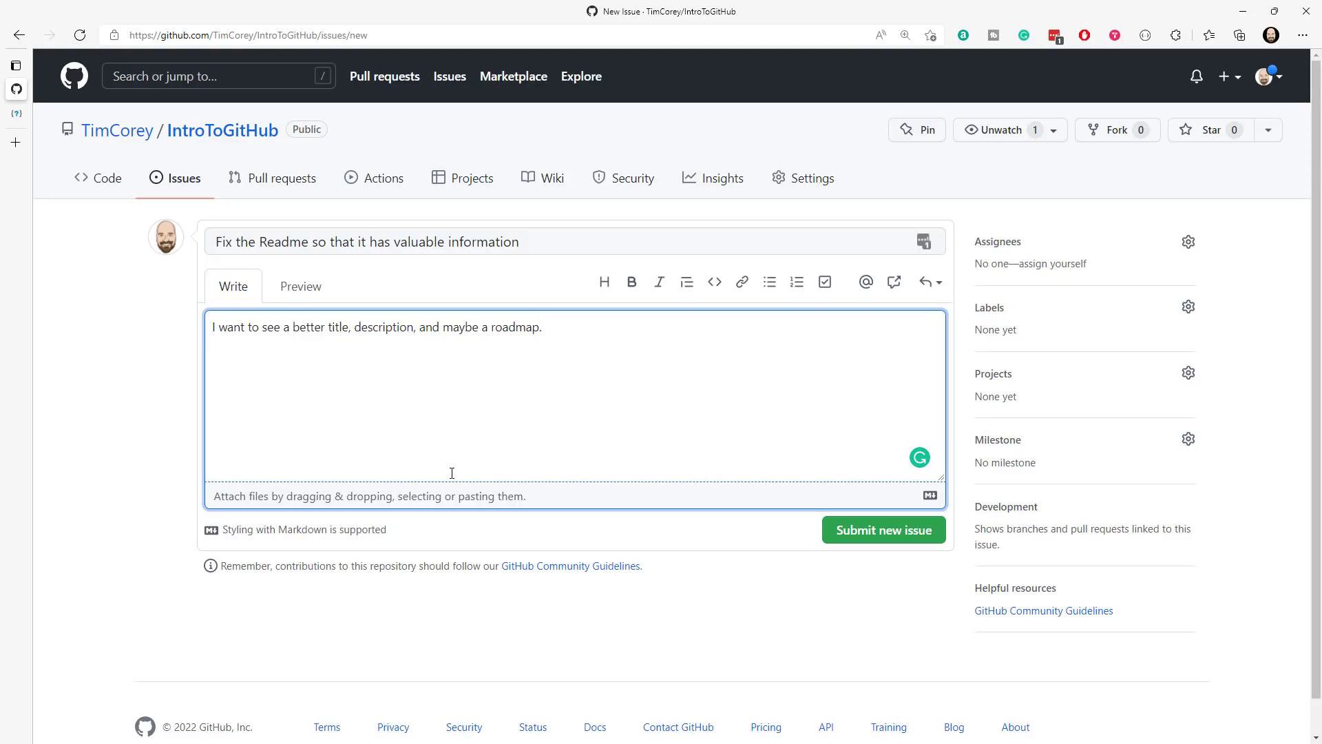
- Make the word "title" bold in the issue description and preview the rendered Markdown
double_click(340, 326)
left_click(631, 292)
left_click(372, 327)
left_click_drag(329, 327, 369, 328)
left_click(424, 327)
left_click(300, 286)
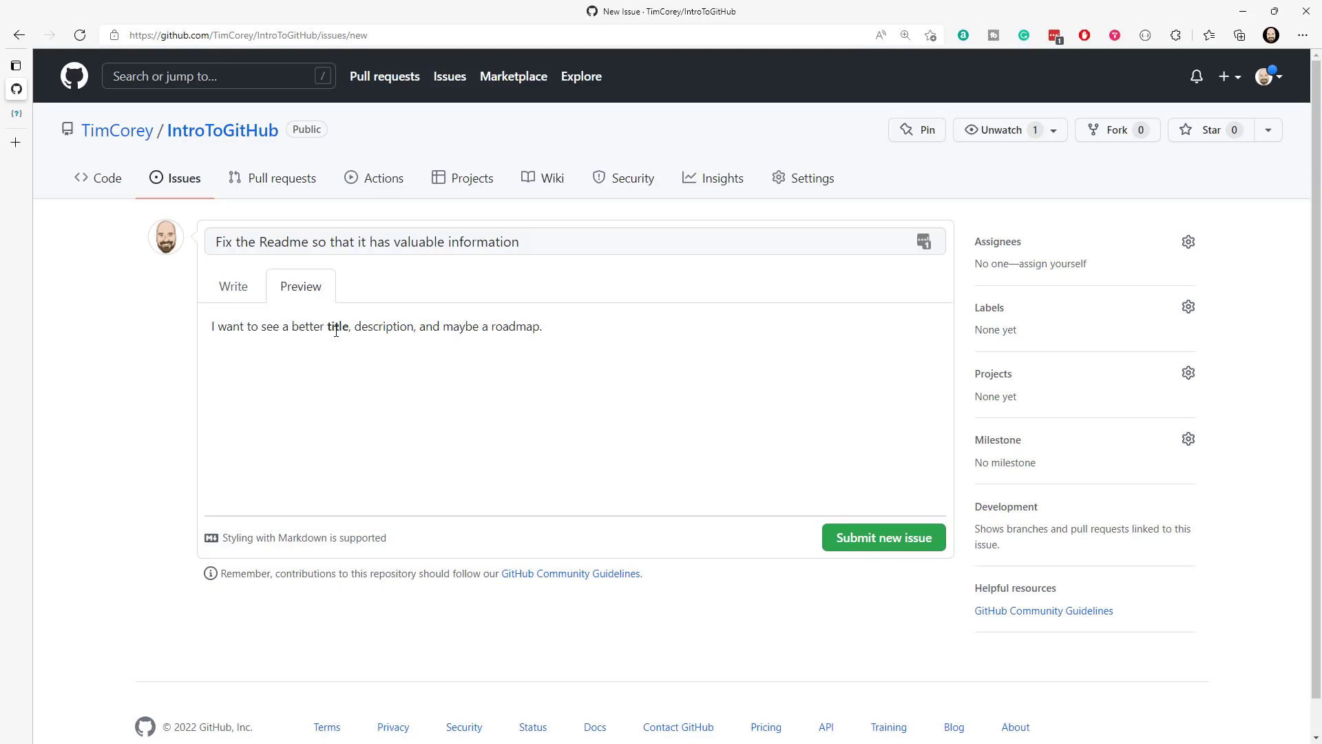
- Go back to editing the issue description and remove the bold formatting from "title"
left_click(236, 286)
double_click(347, 327)
left_click(628, 294)
left_click(563, 312)
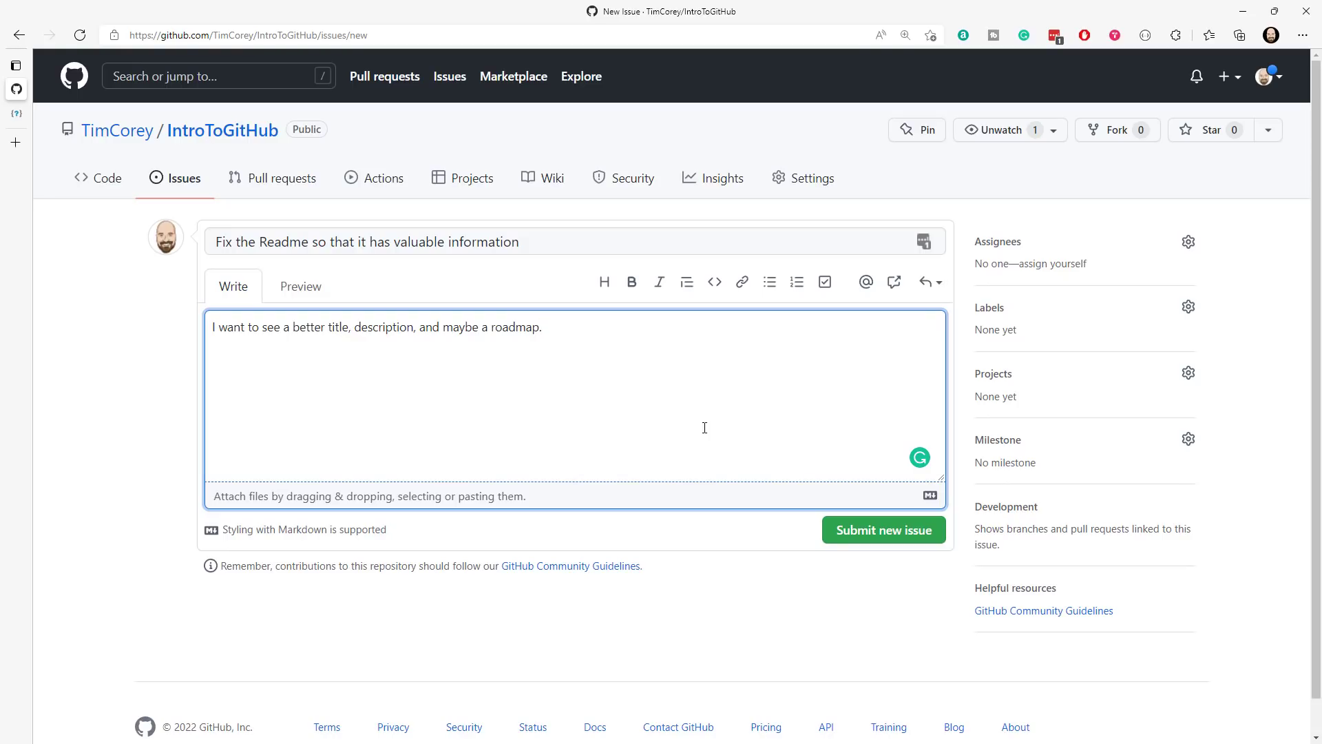
- Submit the new issue, check its issue number, and assign the issue to yourself
left_click(876, 539)
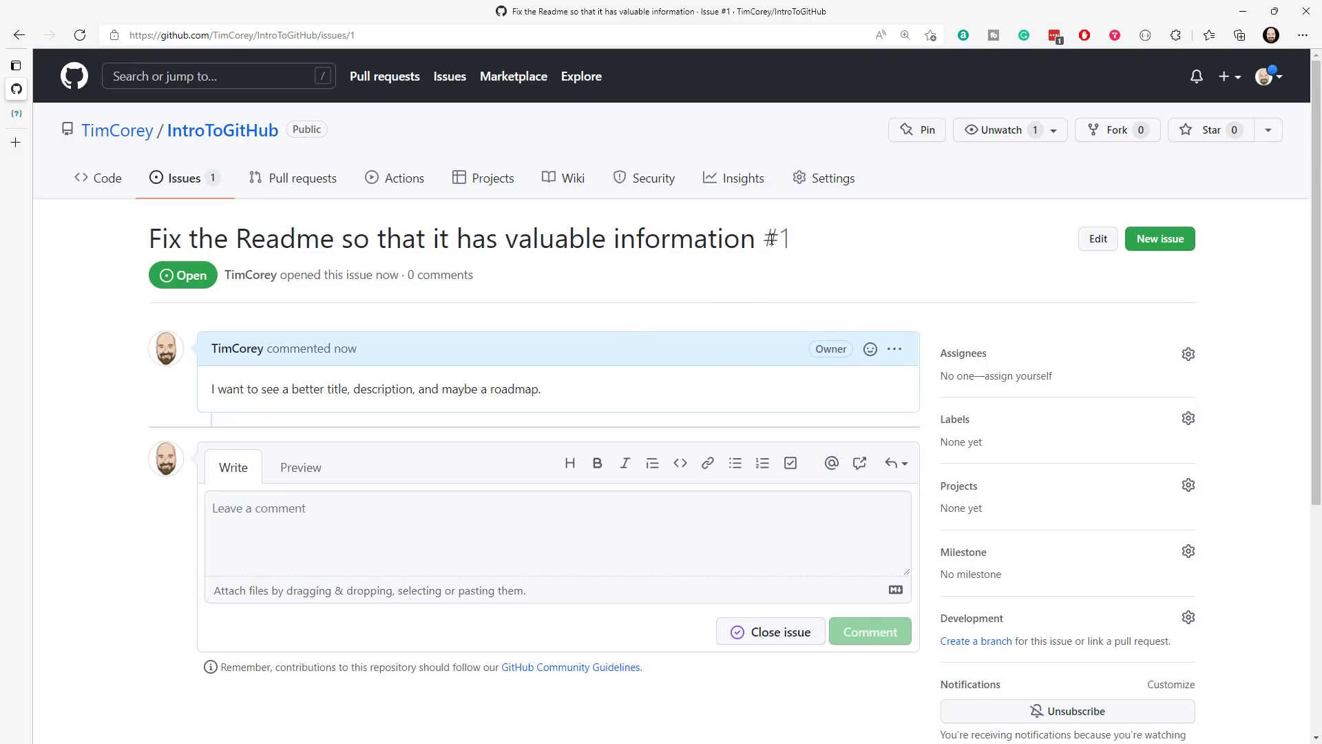
left_click_drag(792, 239, 767, 239)
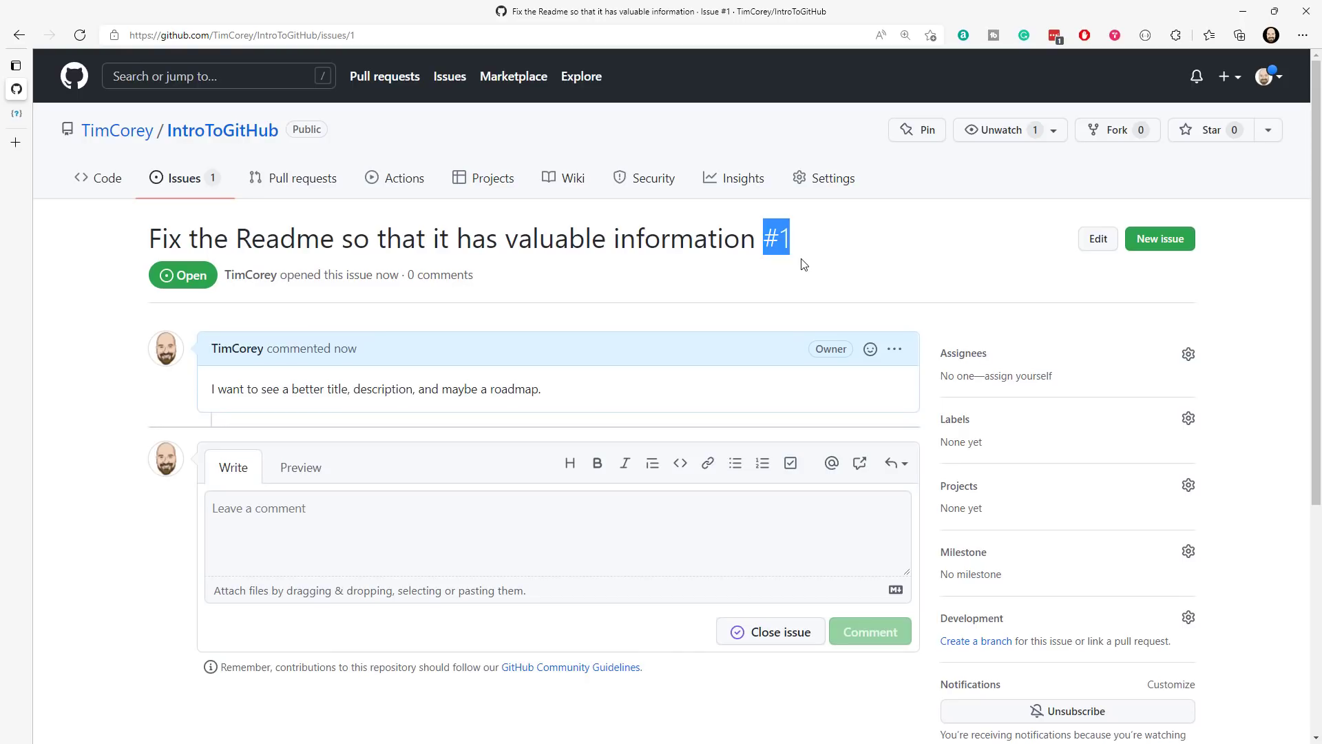
left_click(1026, 377)
mouse_move(969, 387)
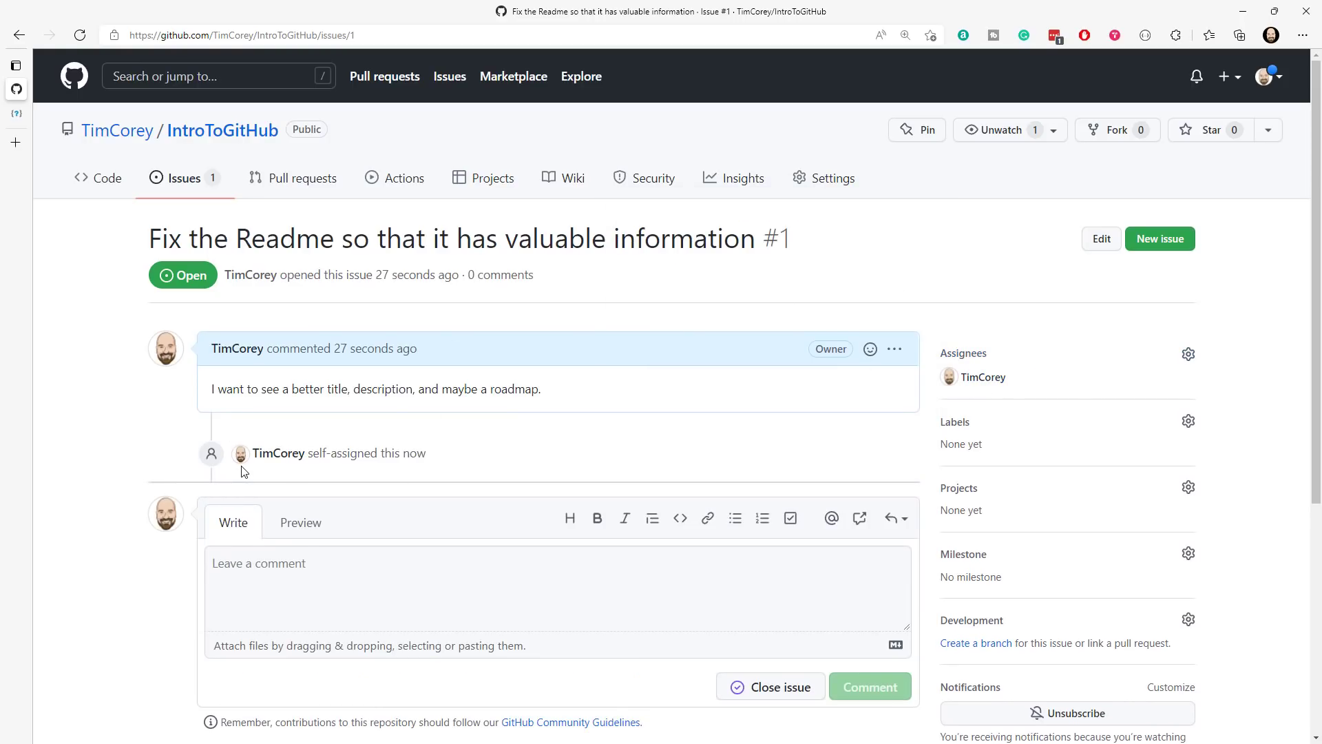
- Post the comment "Working on this now." on the Readme issue, leaving the issue open
left_click(341, 574)
scroll(502, 434, "down", 1)
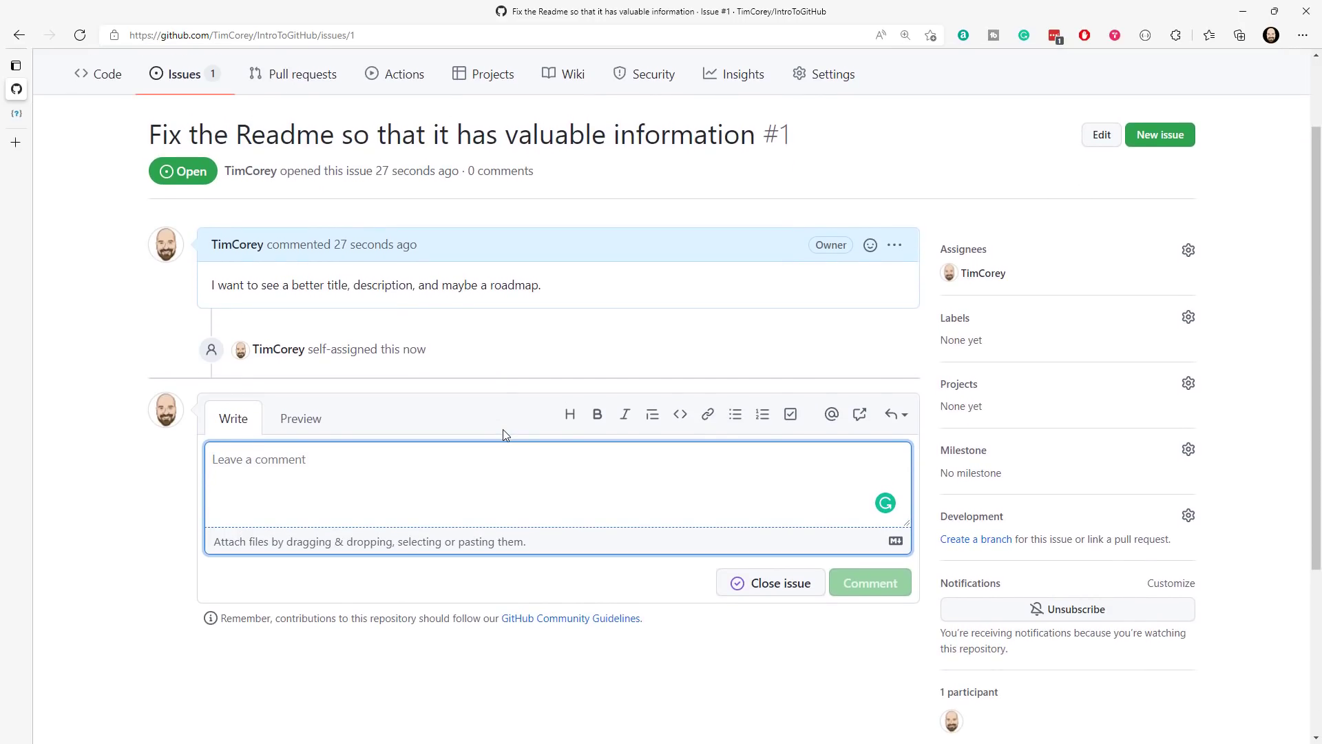
type("Working on thsi")
key("BackSpace")
key("BackSpace")
key("BackSpace")
type("is now.")
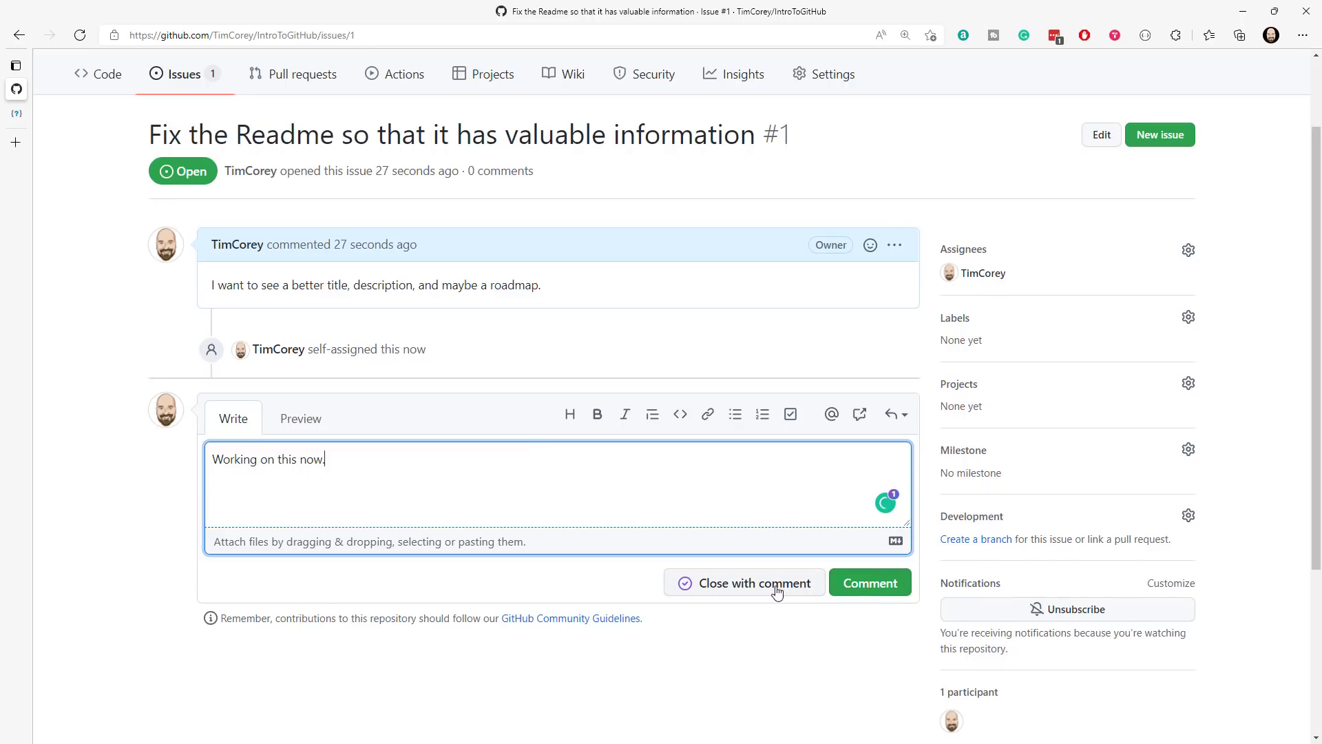
left_click(894, 592)
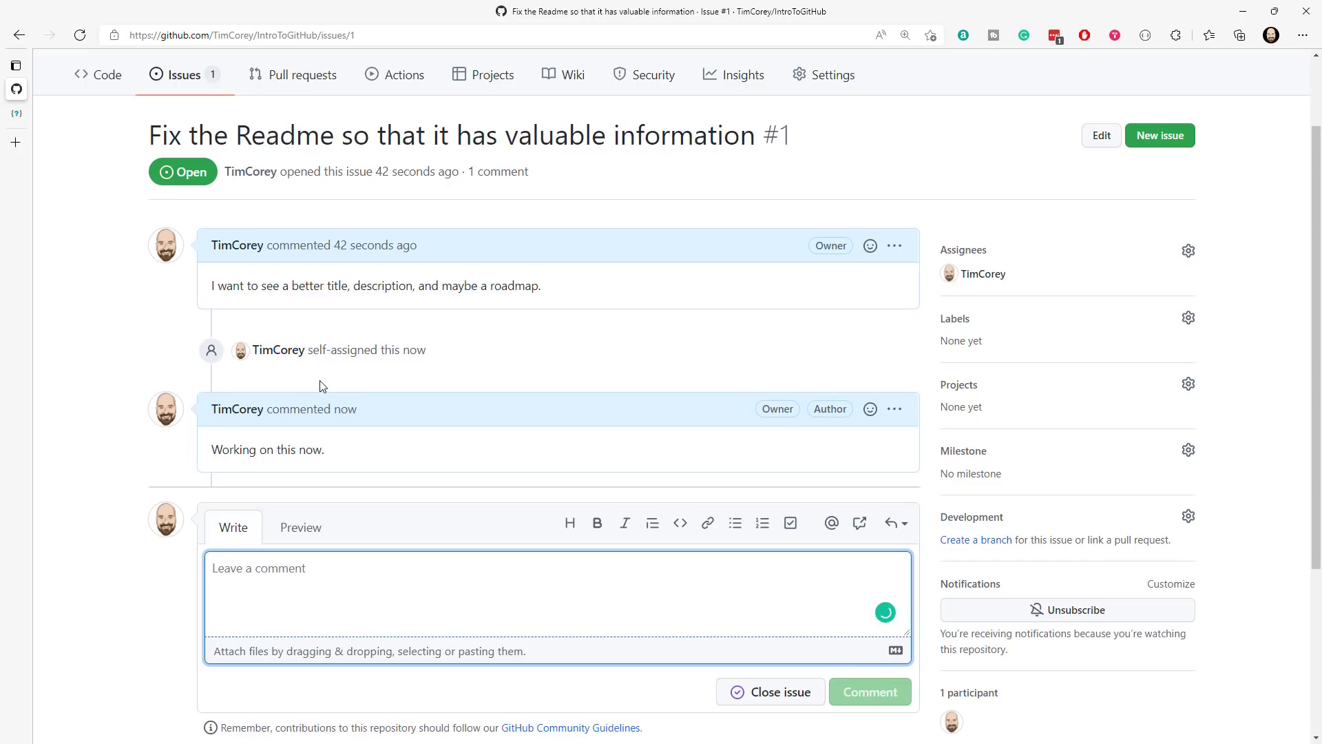
scroll(376, 383, "up", 2)
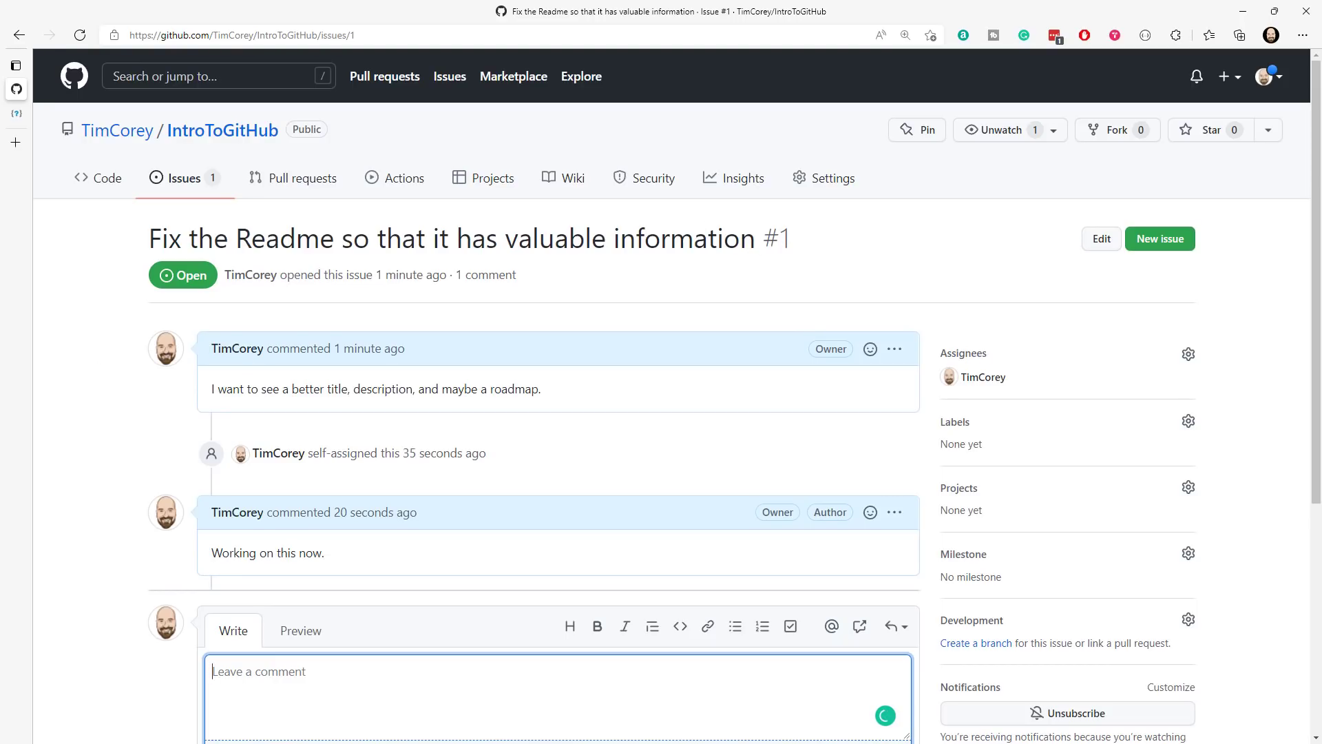
- Switch to Visual Studio and change Solution Explorer to the Folder View of C:\Temp\IntroToGitHub
key("alt+Tab")
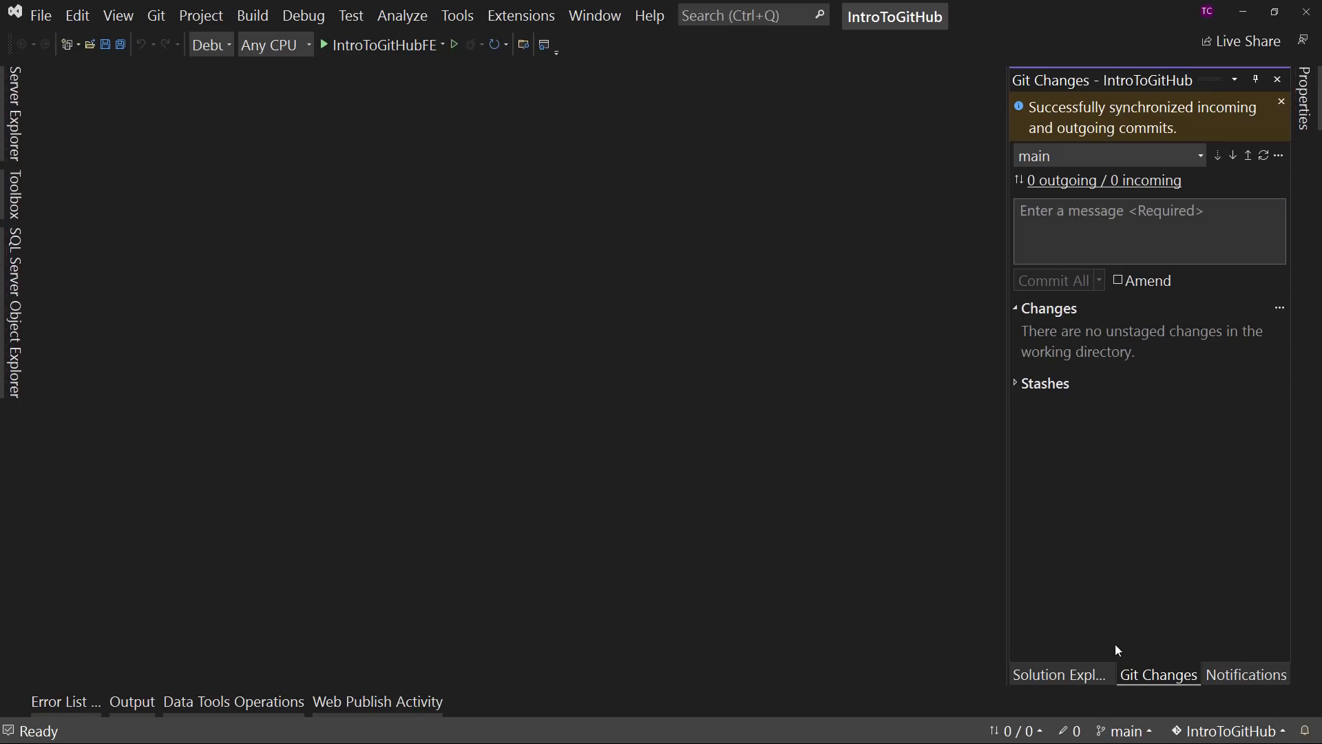
left_click(1075, 679)
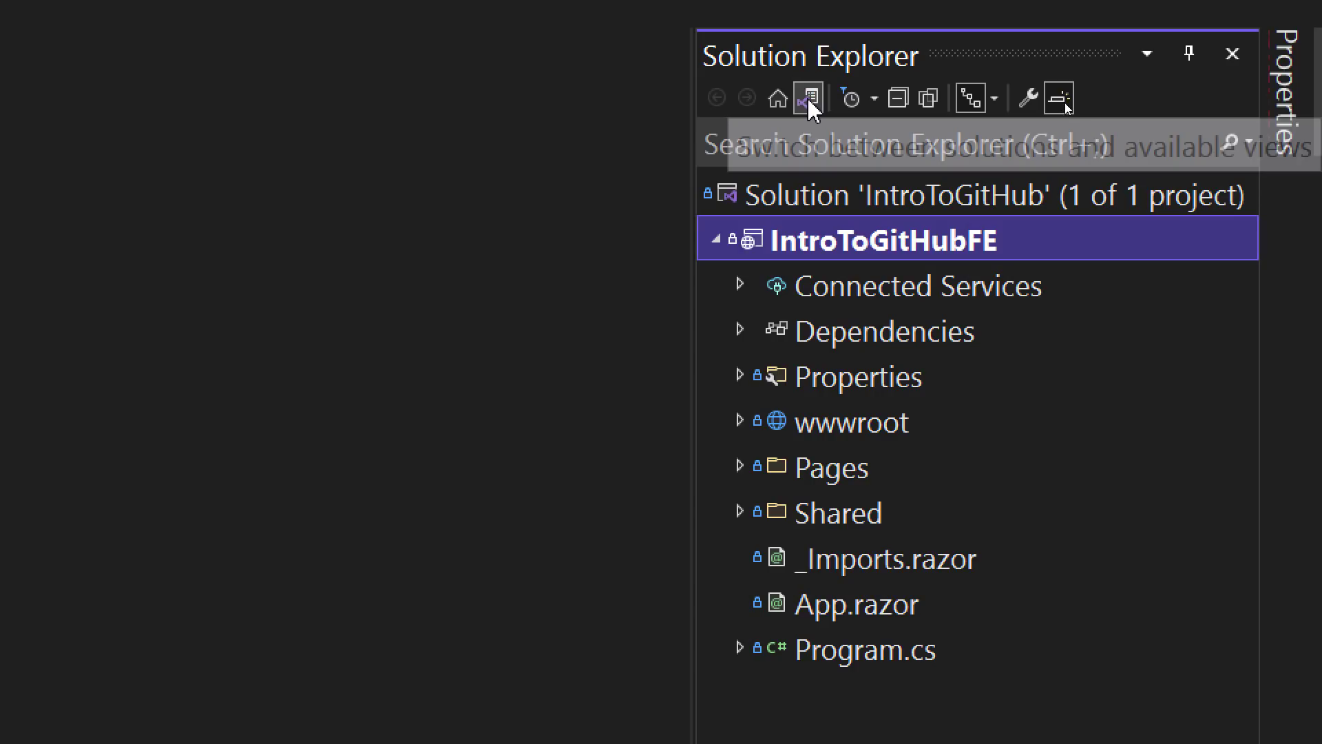
left_click(809, 104)
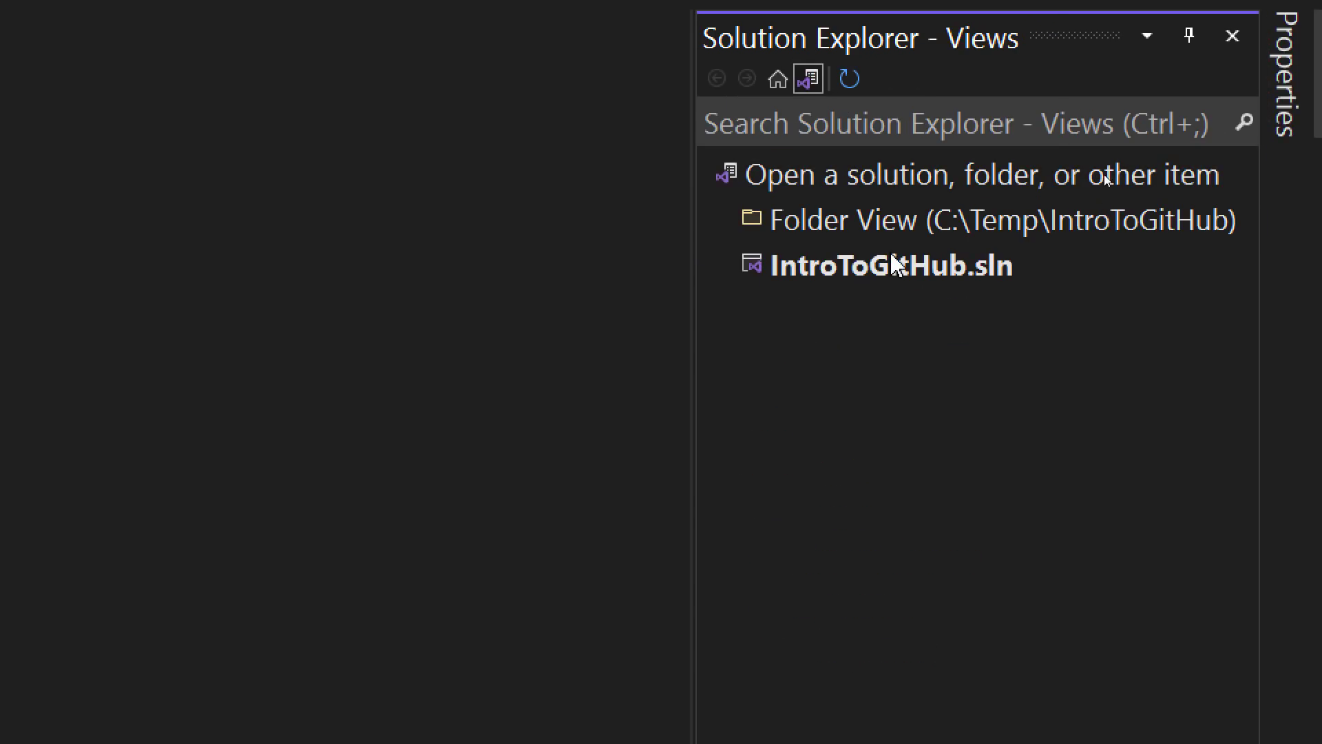
double_click(836, 222)
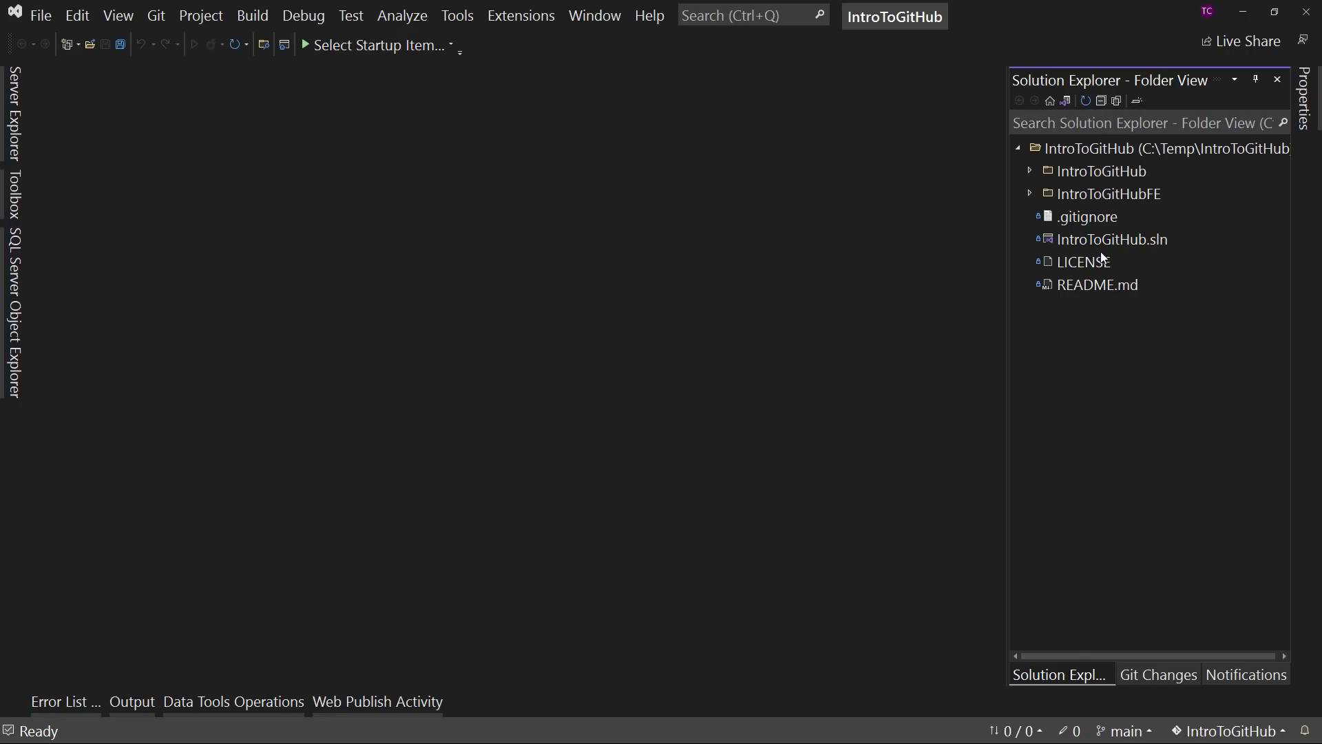
- Open README.md and change its heading to "# Intro To GitHub"
double_click(1078, 286)
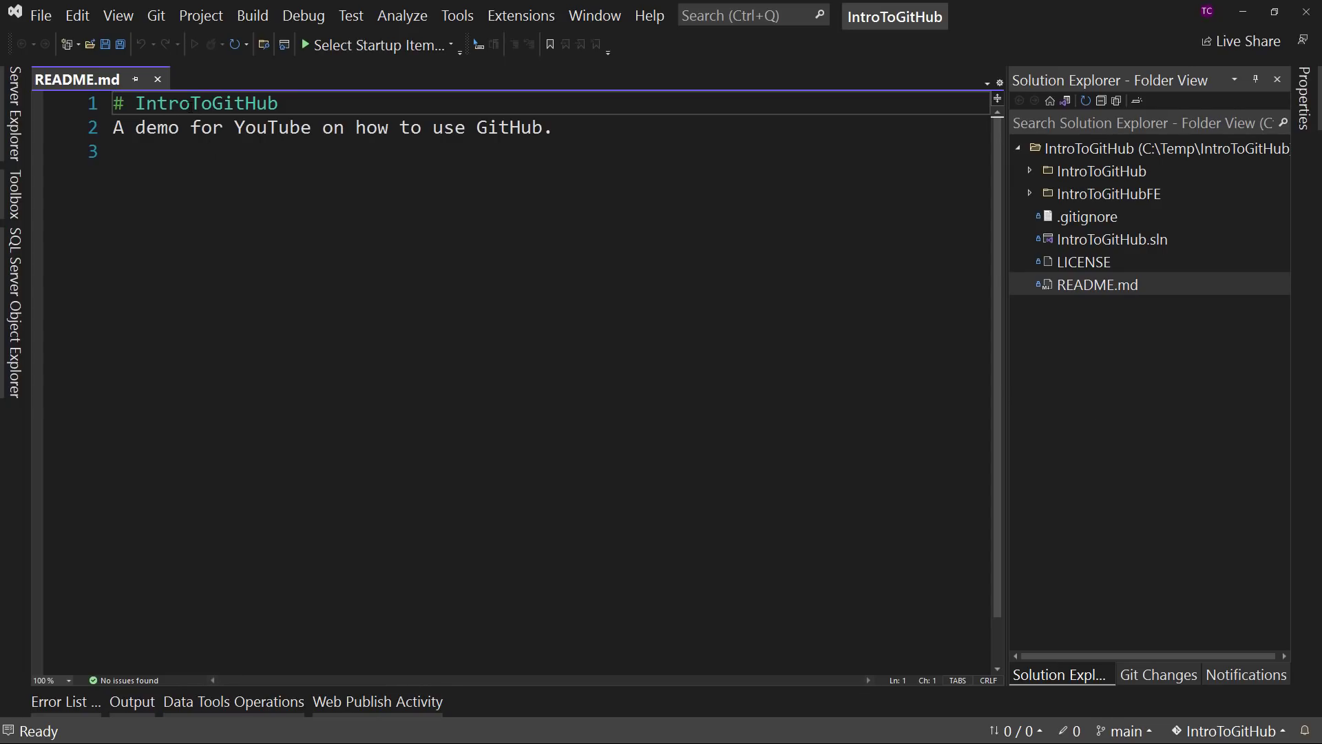
double_click(193, 103)
left_click(223, 105)
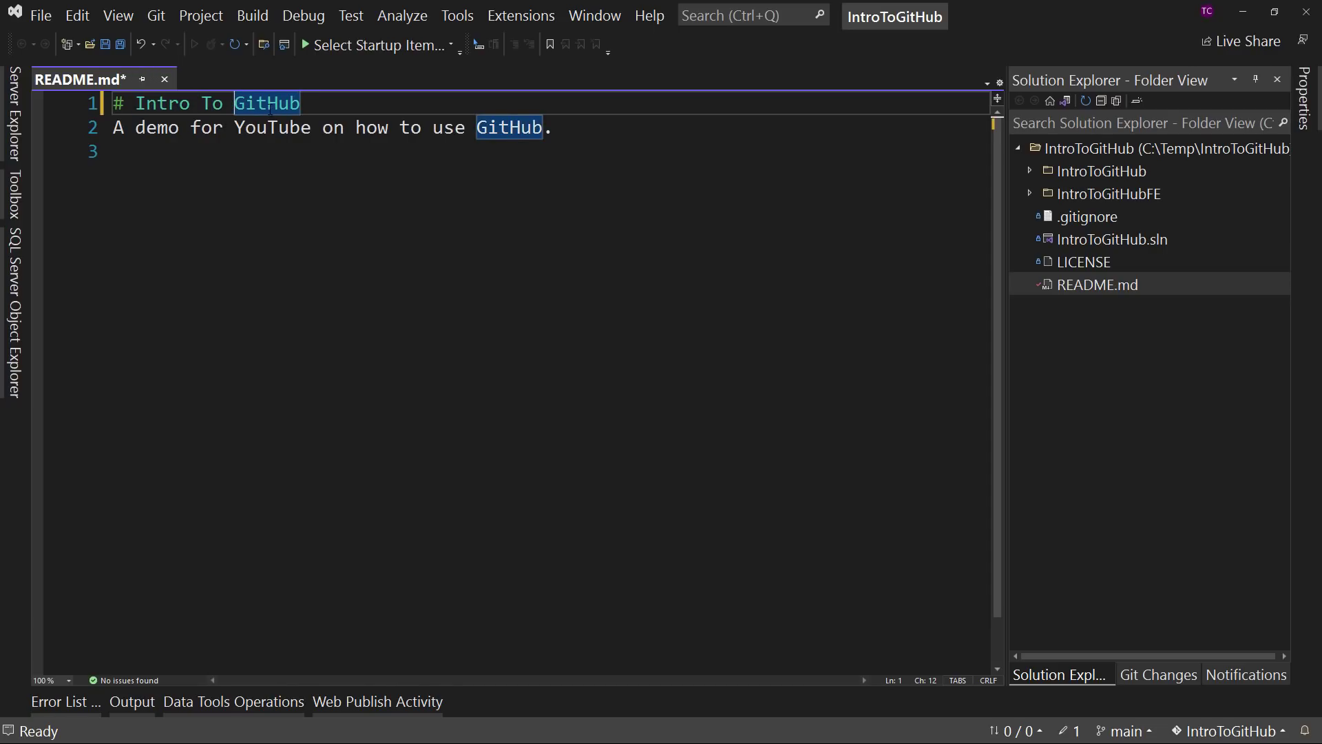
- Add a "## Roadmap" heading below the description in README.md, separated from it by a blank line
left_click(315, 155)
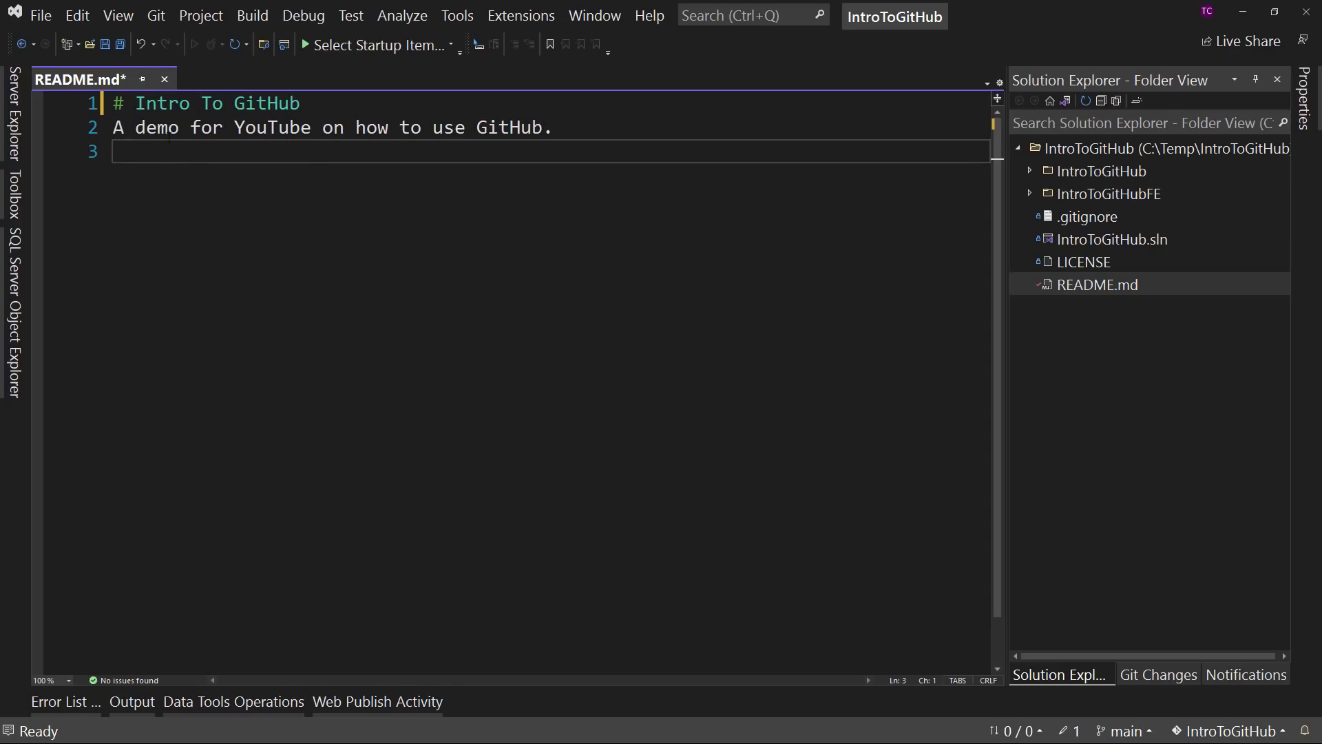
key("Return")
type("## ")
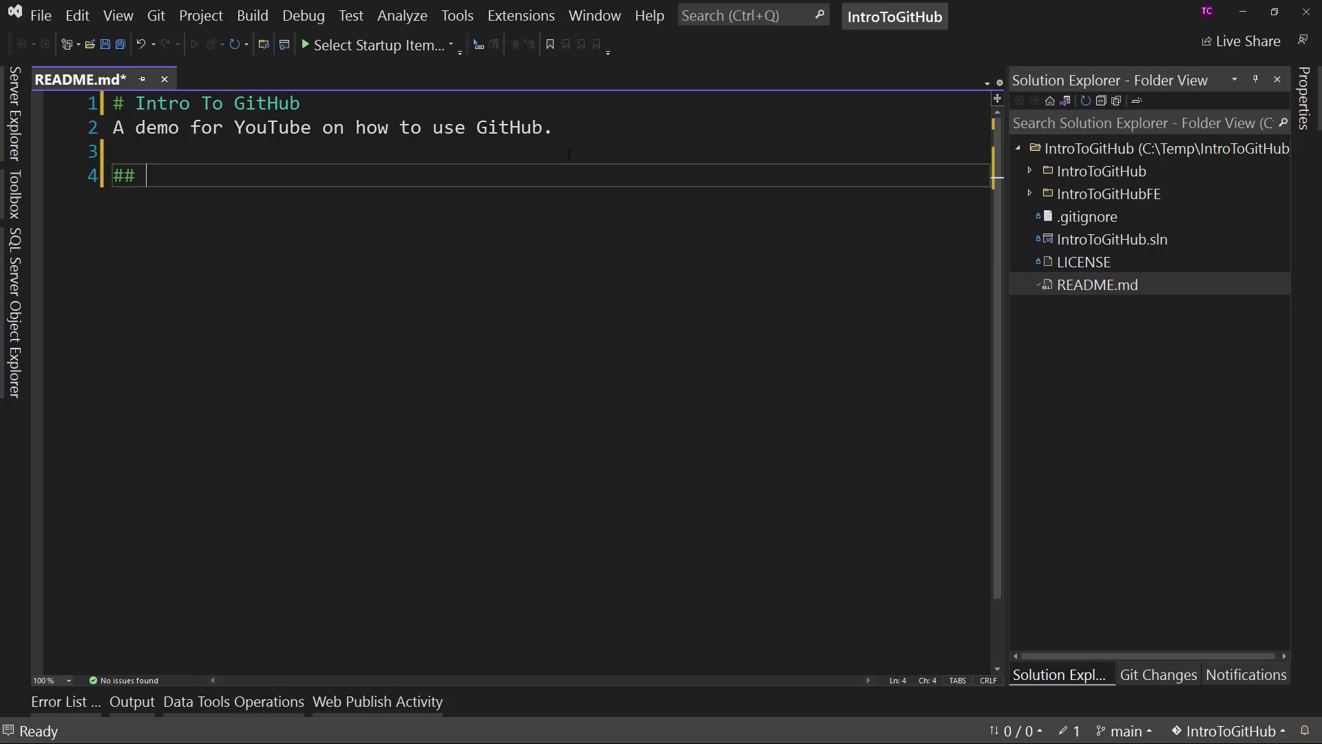
type("Roadmap")
key("Return")
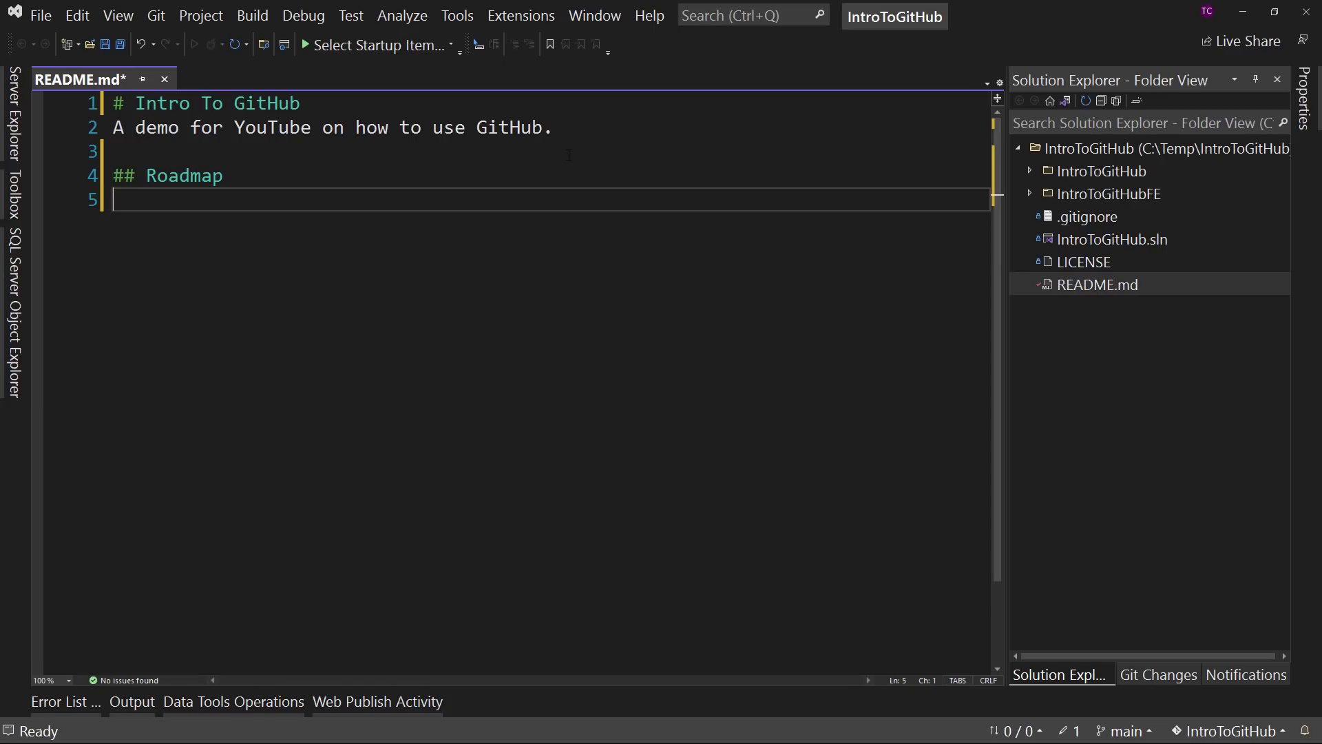
- Enter the first roadmap entry "v. 0.0.1 - Updated Readme information" under the Roadmap heading
type("v. 0.0.1 - Updated rea")
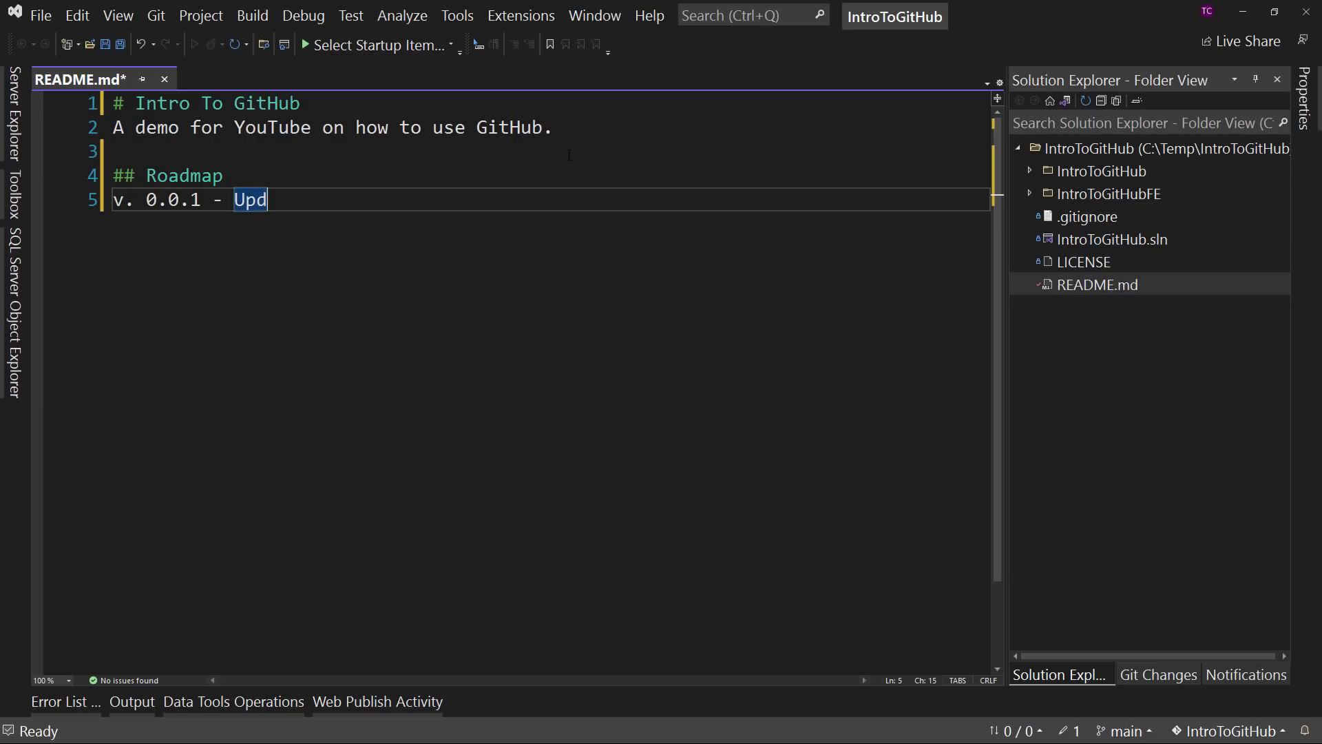
key("BackSpace")
key("BackSpace")
key("BackSpace")
type("Readme information")
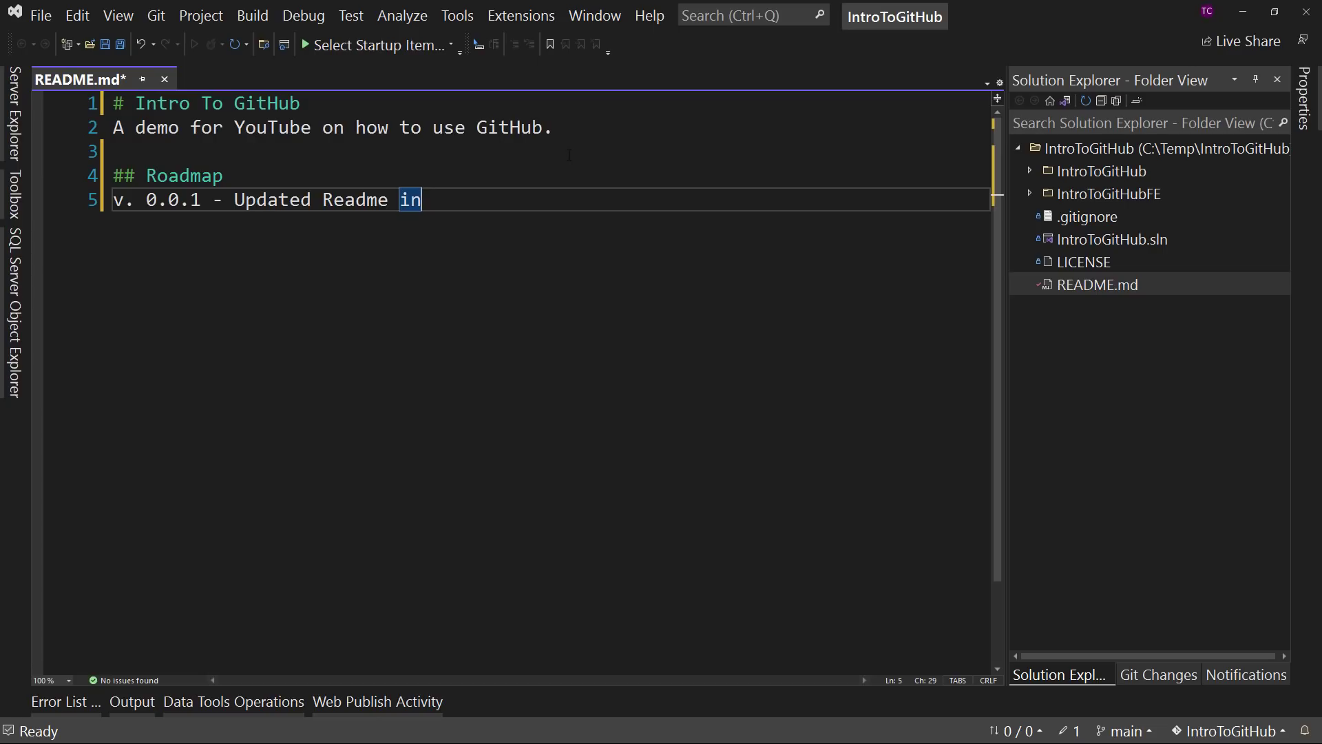
- Add a second roadmap line "v. 0.0.2 - Updated Counter Page" and save README.md
key("Return")
type("v. 0.0.2 - ")
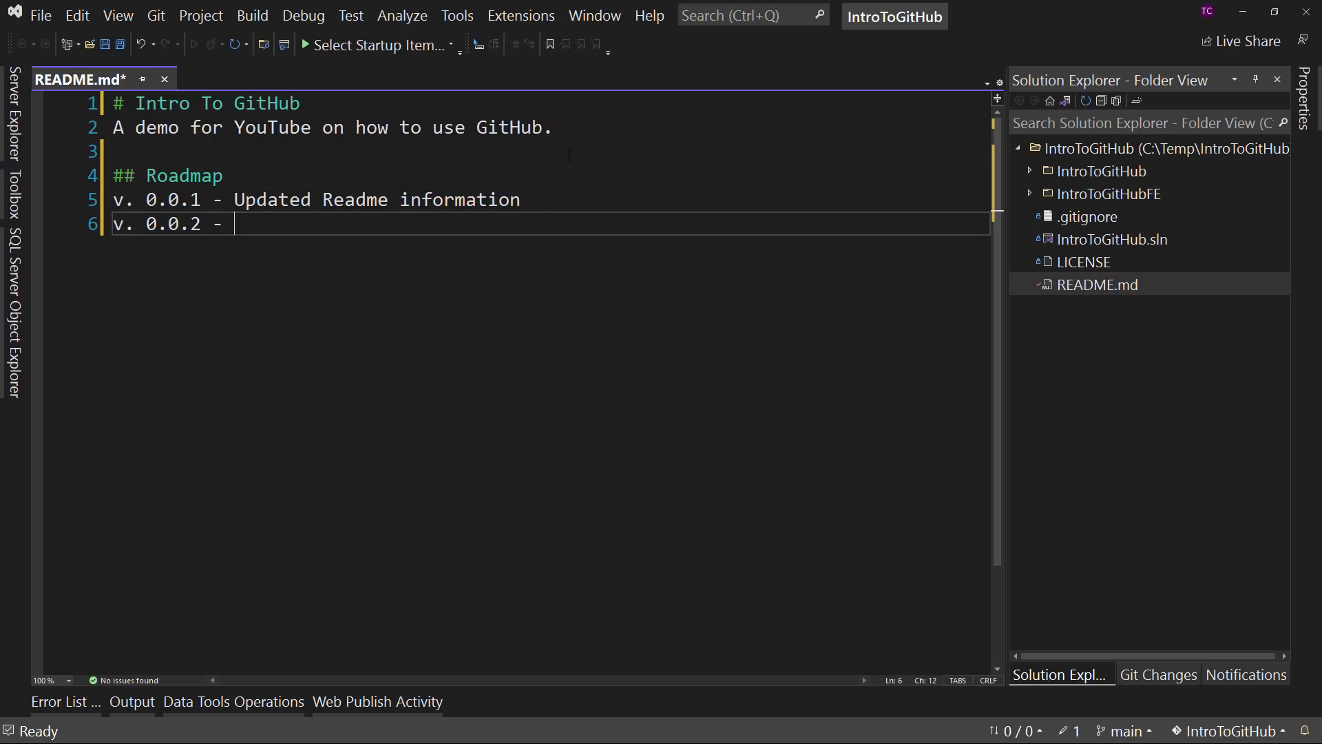
type("Updated Counter Page")
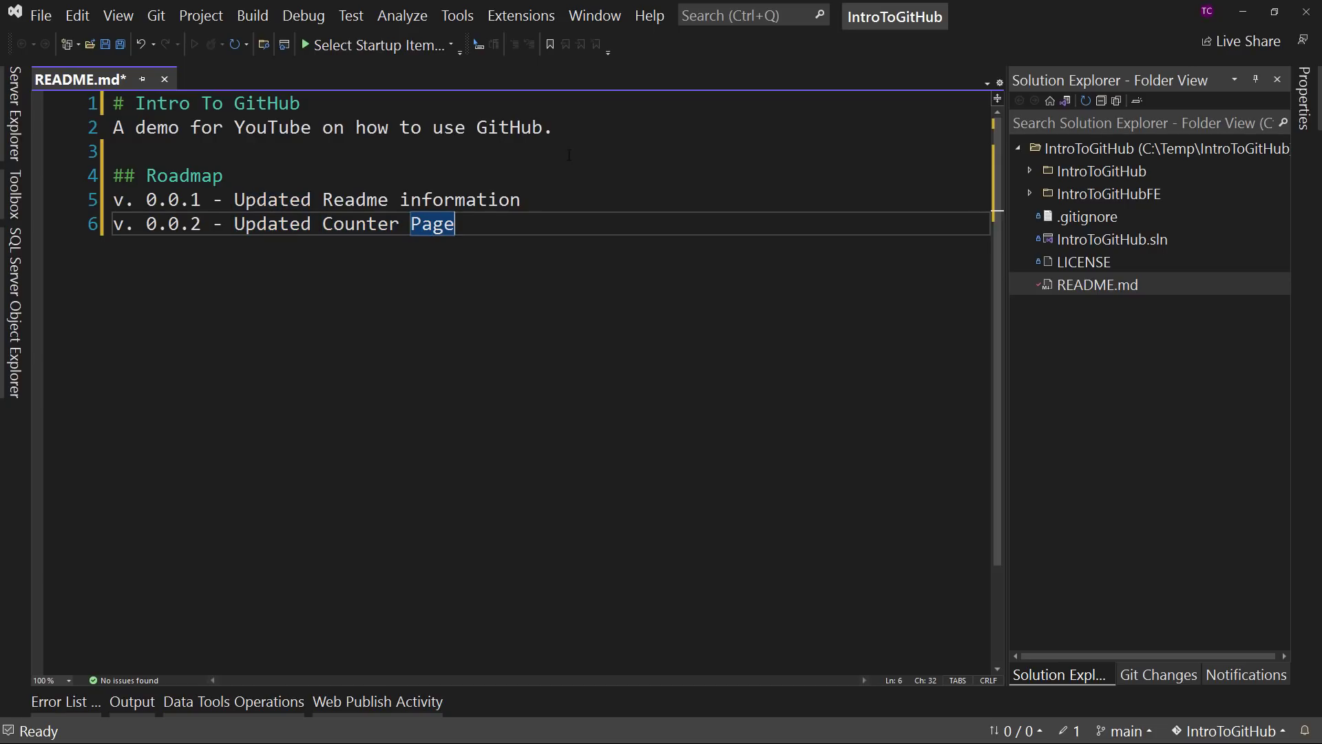
key("ctrl+s")
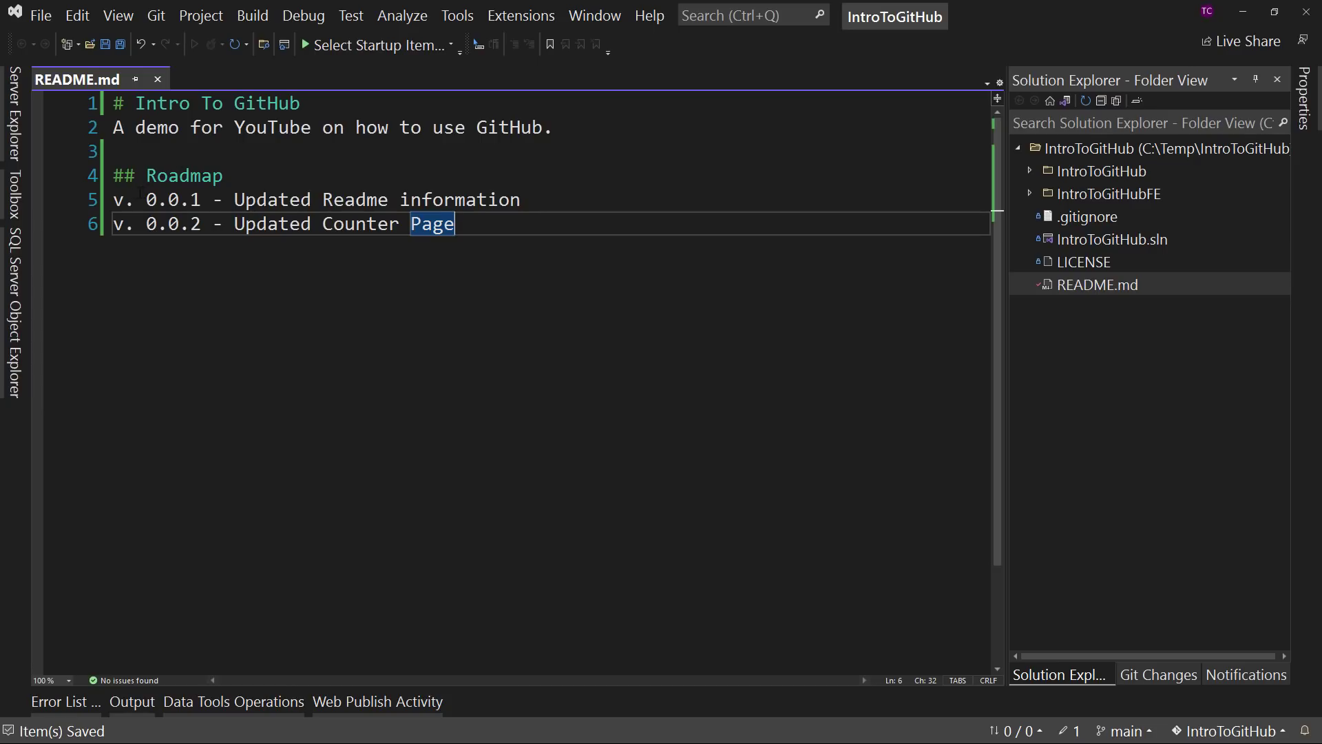
- Turn both roadmap lines into Markdown bullet items by prefixing each with "* "
left_click(116, 201)
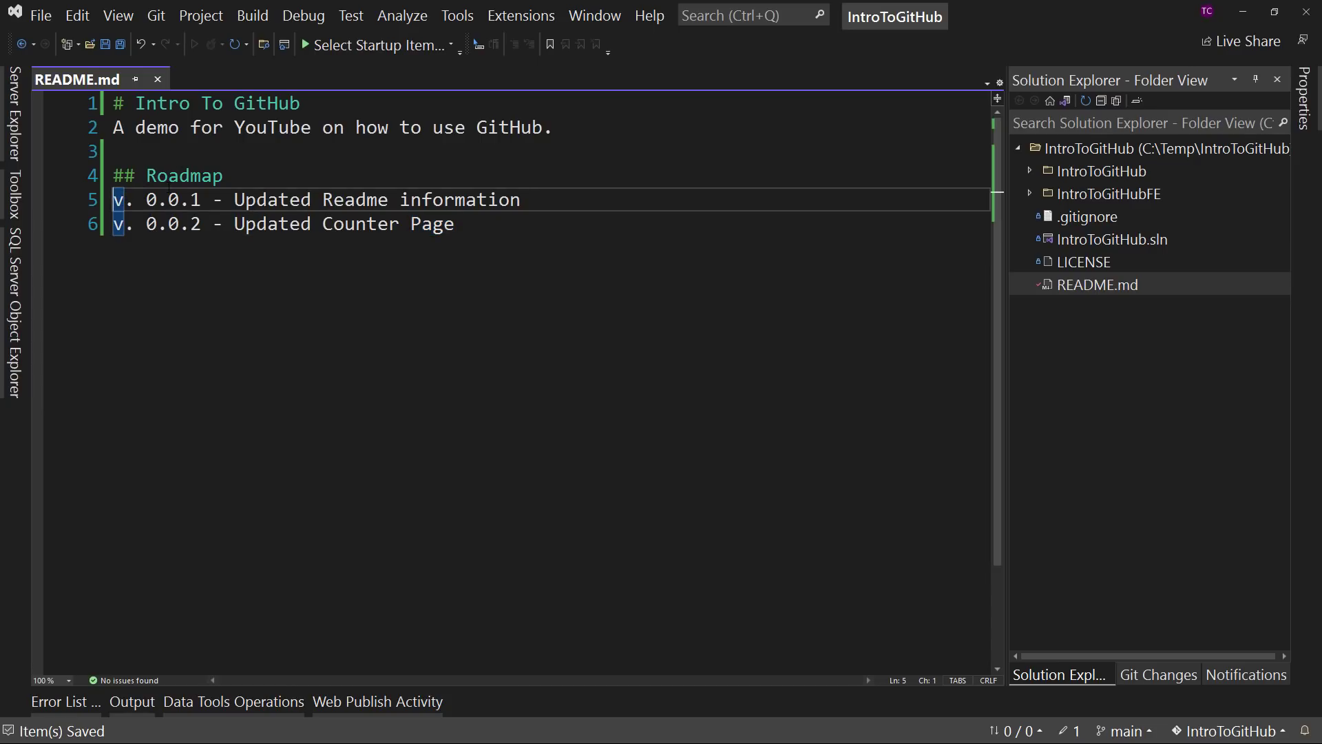
type("*")
left_click(117, 224)
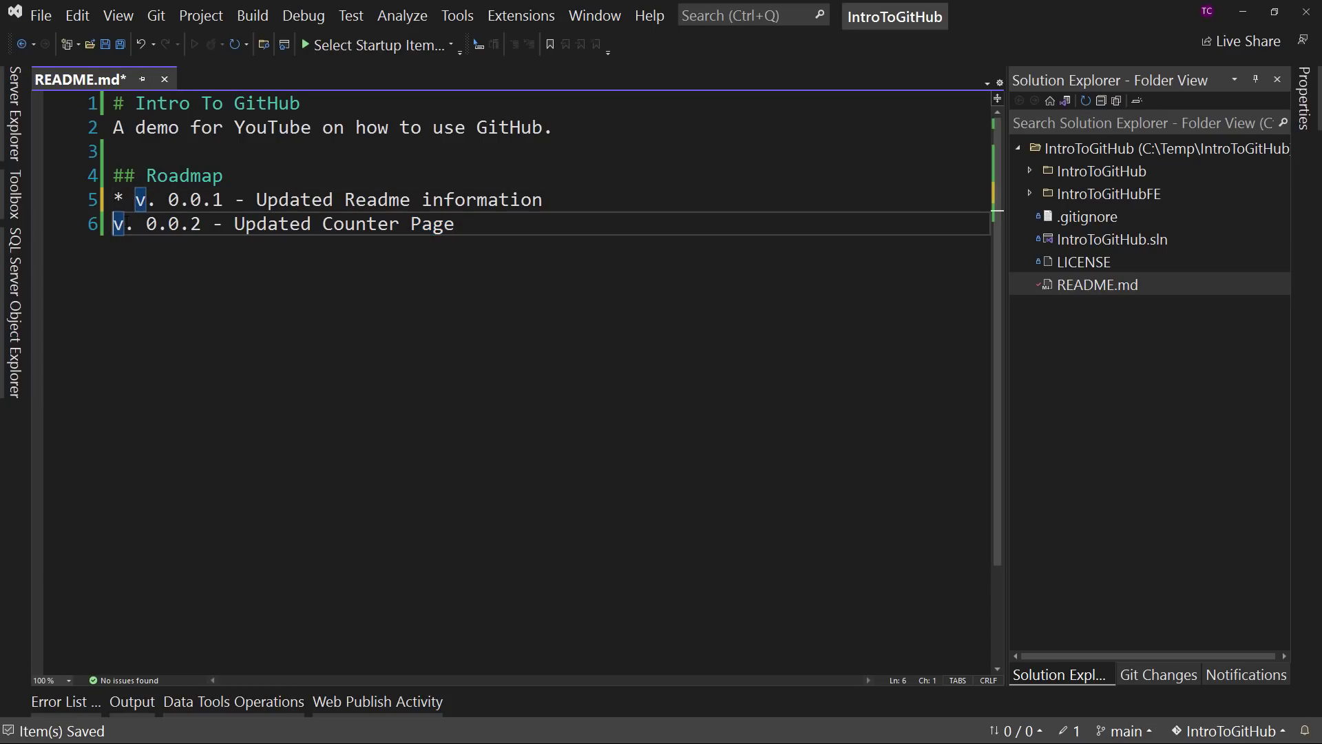
type("*")
- Remove the version prefixes from both roadmap bullets so each starts with "Updated", and save README.md
double_click(251, 175)
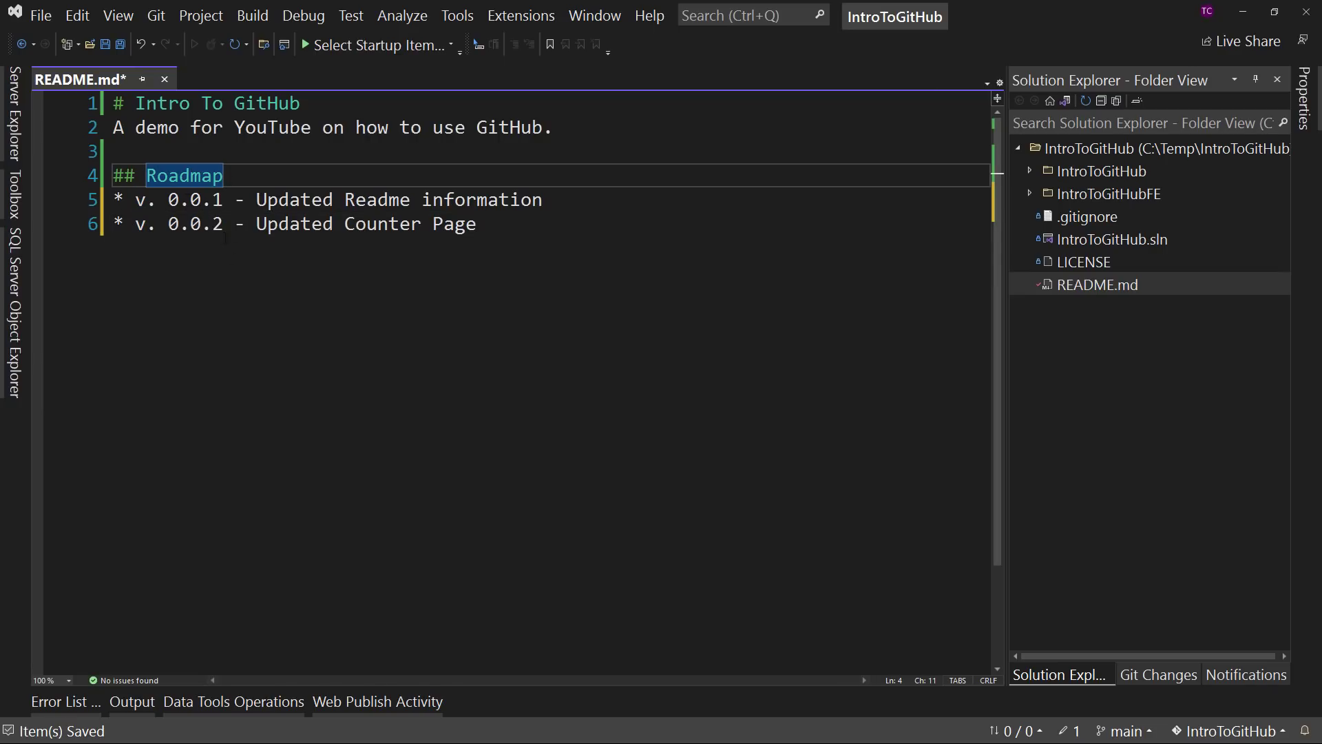
left_click_drag(139, 199, 257, 199)
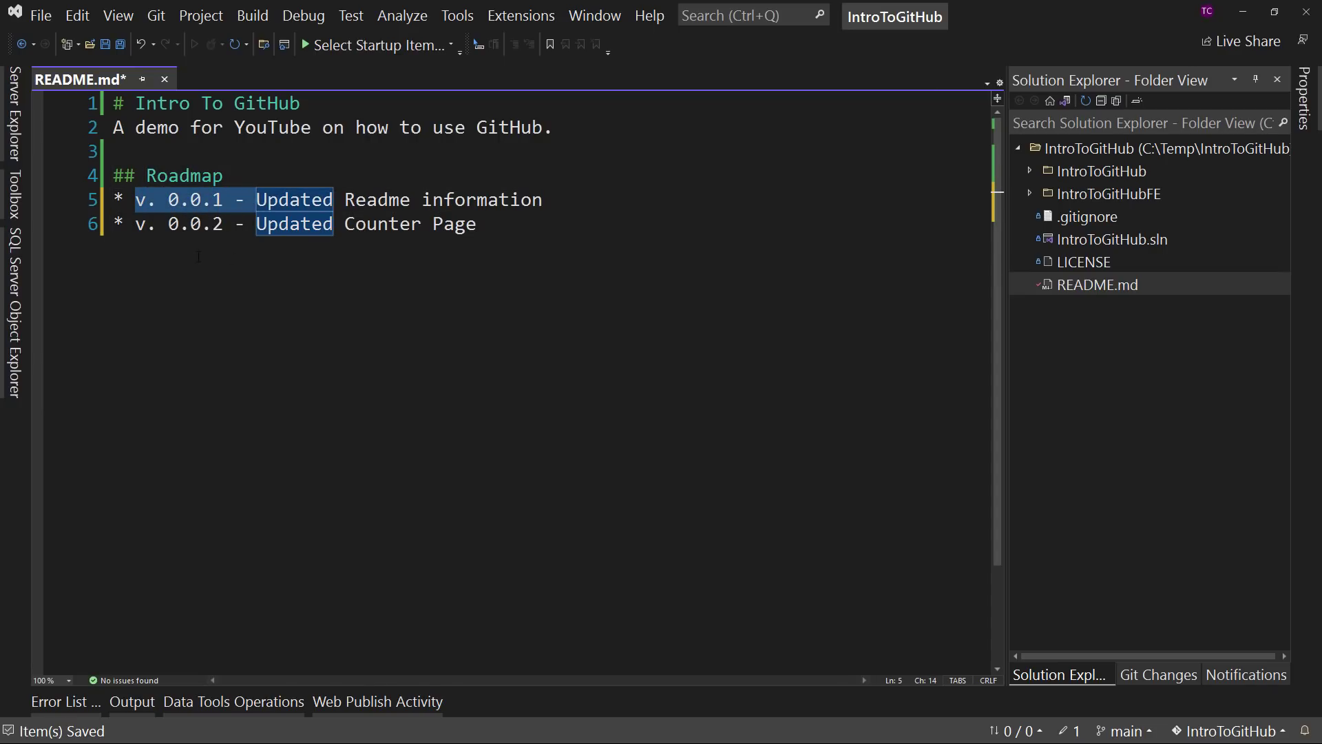
key("BackSpace")
left_click_drag(255, 223, 136, 223)
key("BackSpace")
left_click(415, 245)
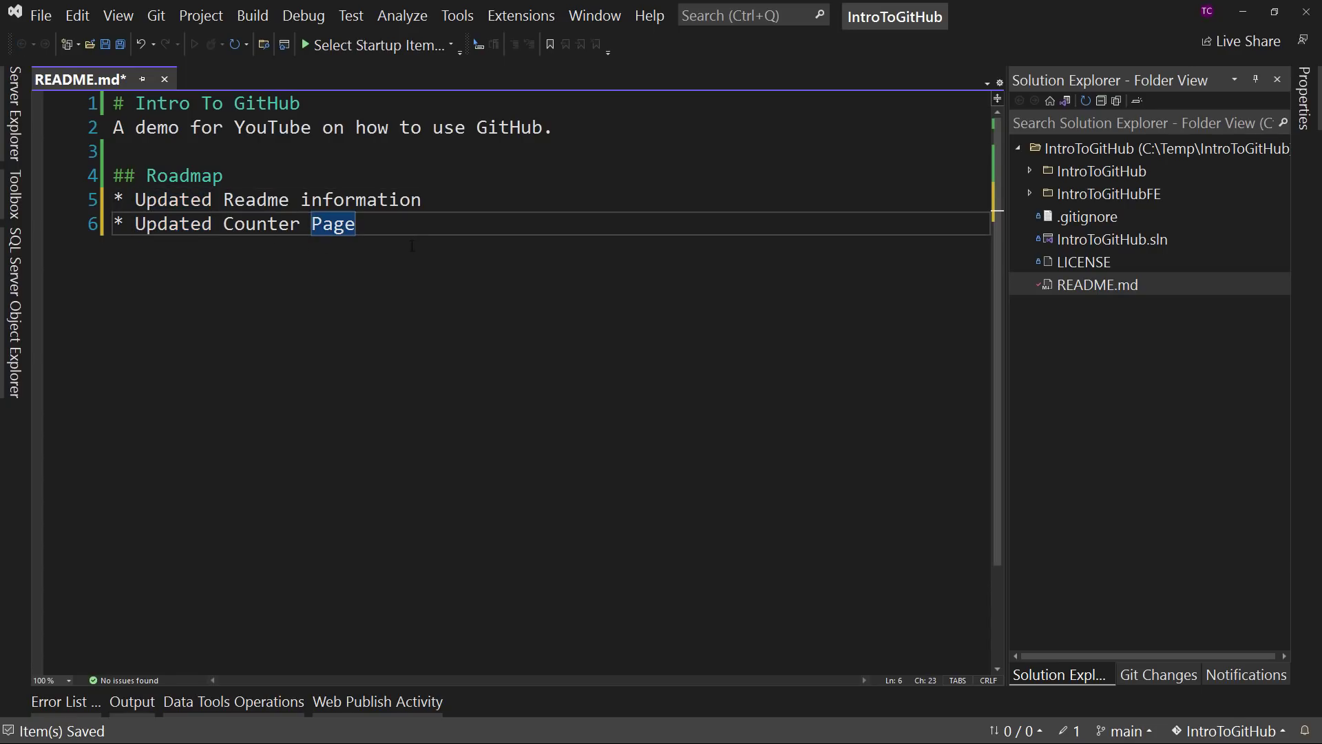
key("ctrl+s")
- Switch Solution Explorer back to IntroToGitHub.sln and stage the modified README.md in Git Changes
left_click(1065, 101)
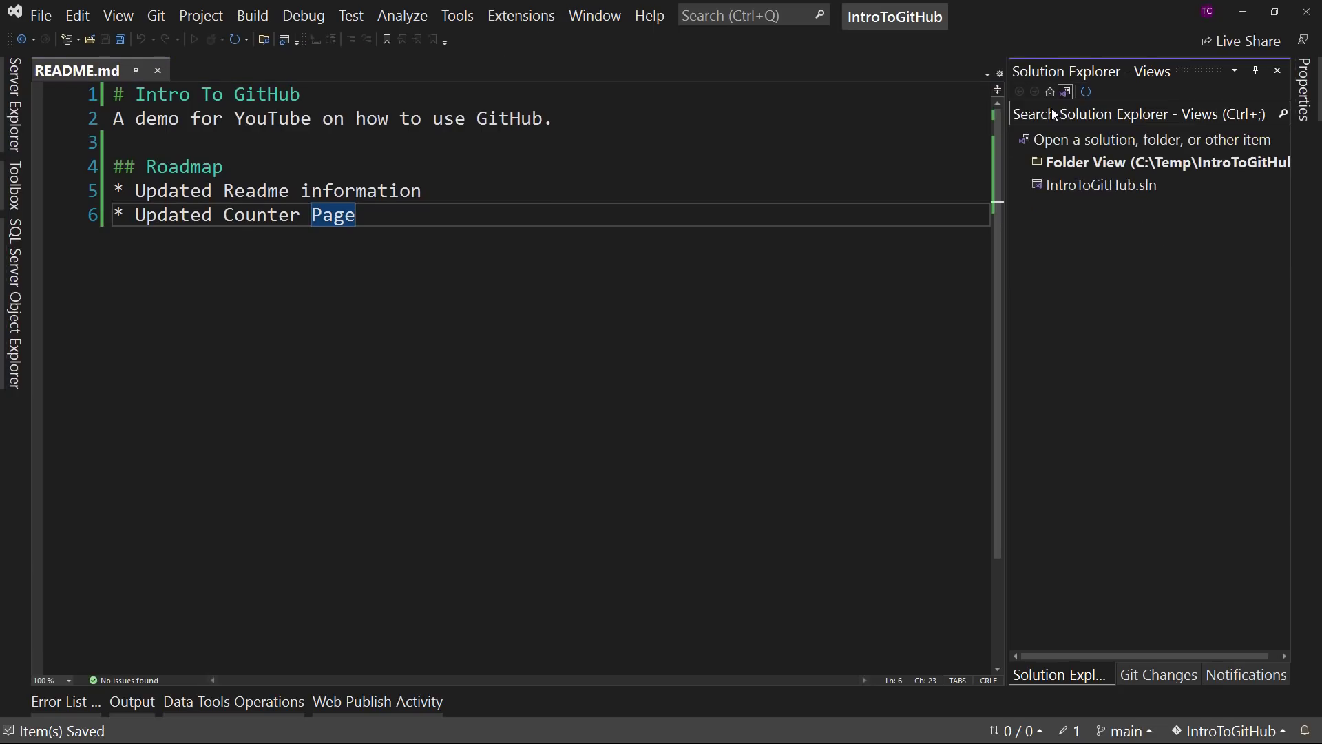
double_click(1078, 186)
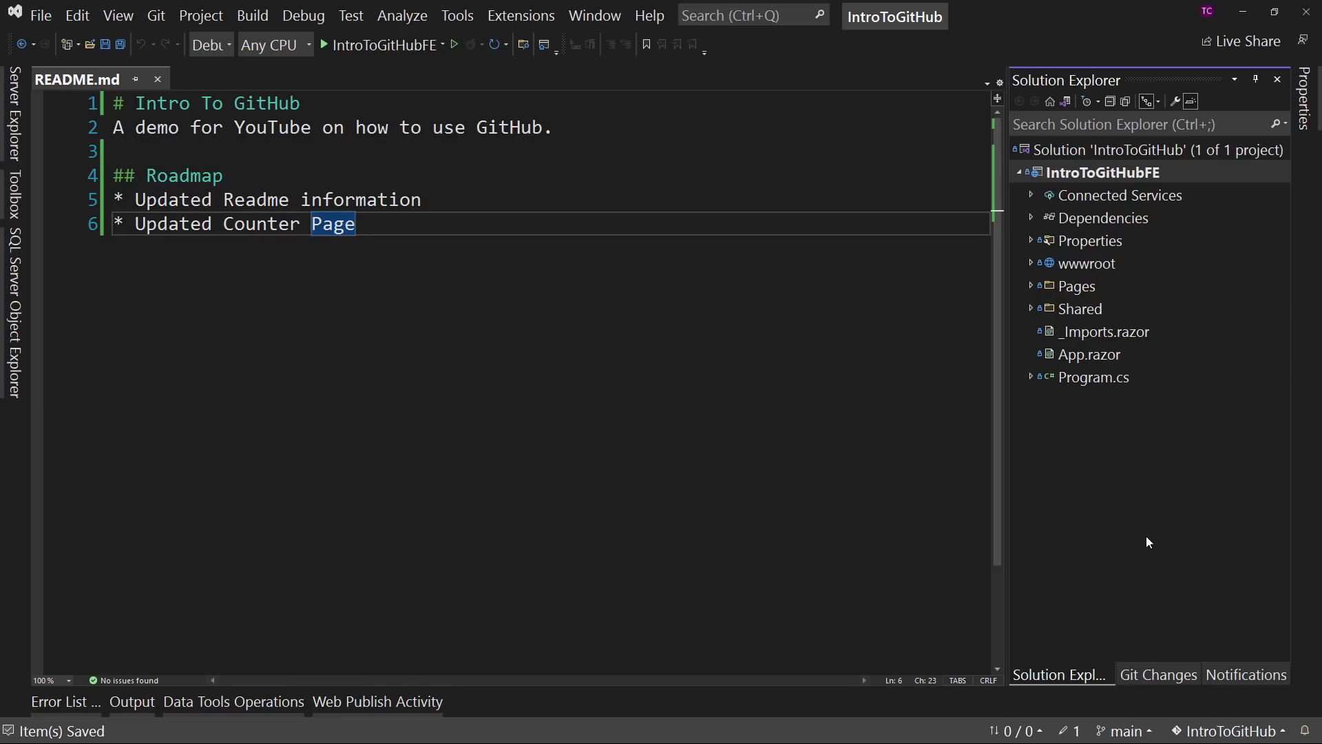
left_click(1159, 674)
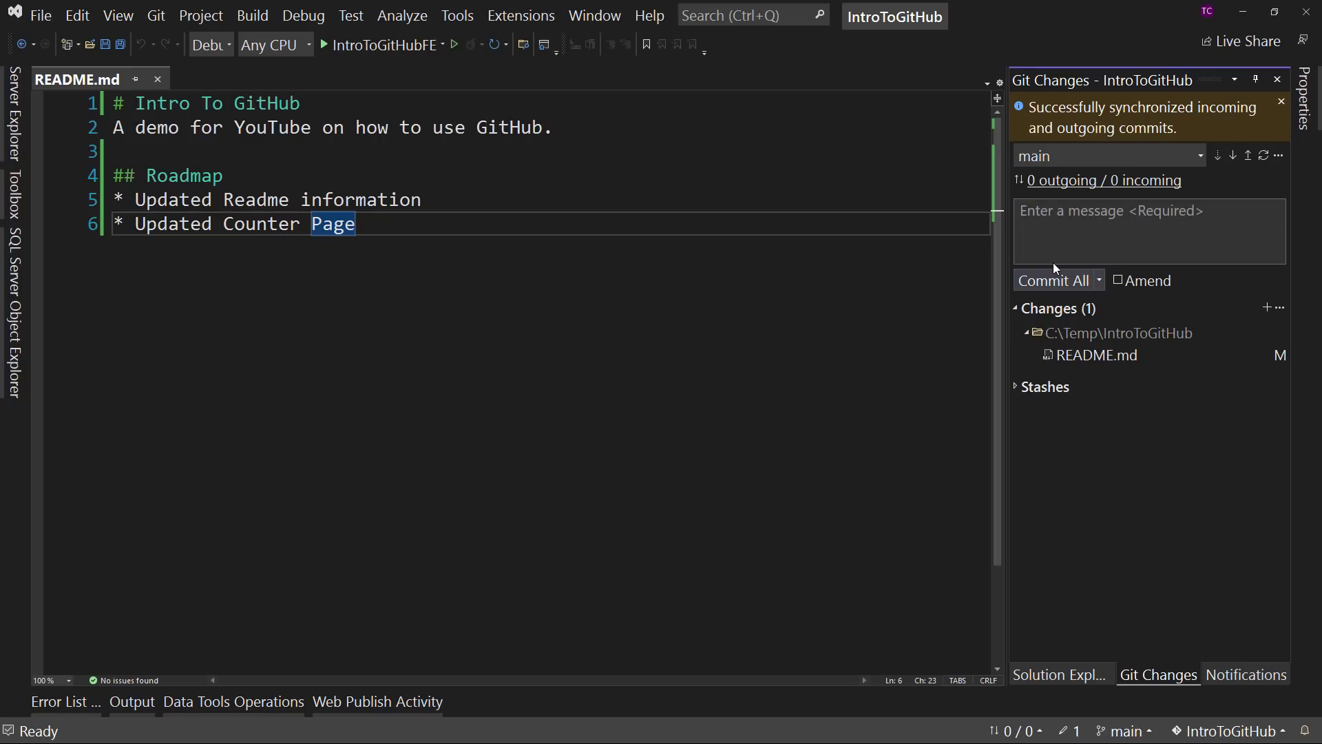
right_click(1096, 355)
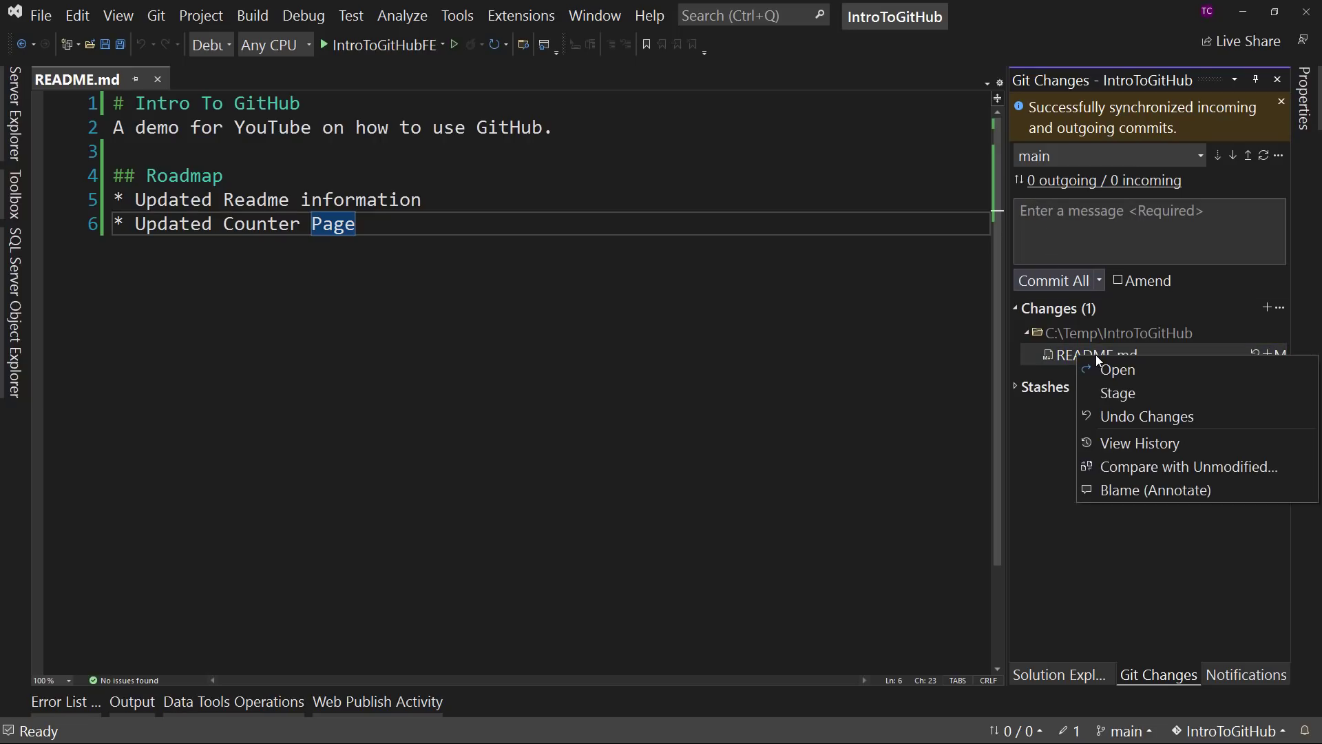
left_click(1157, 392)
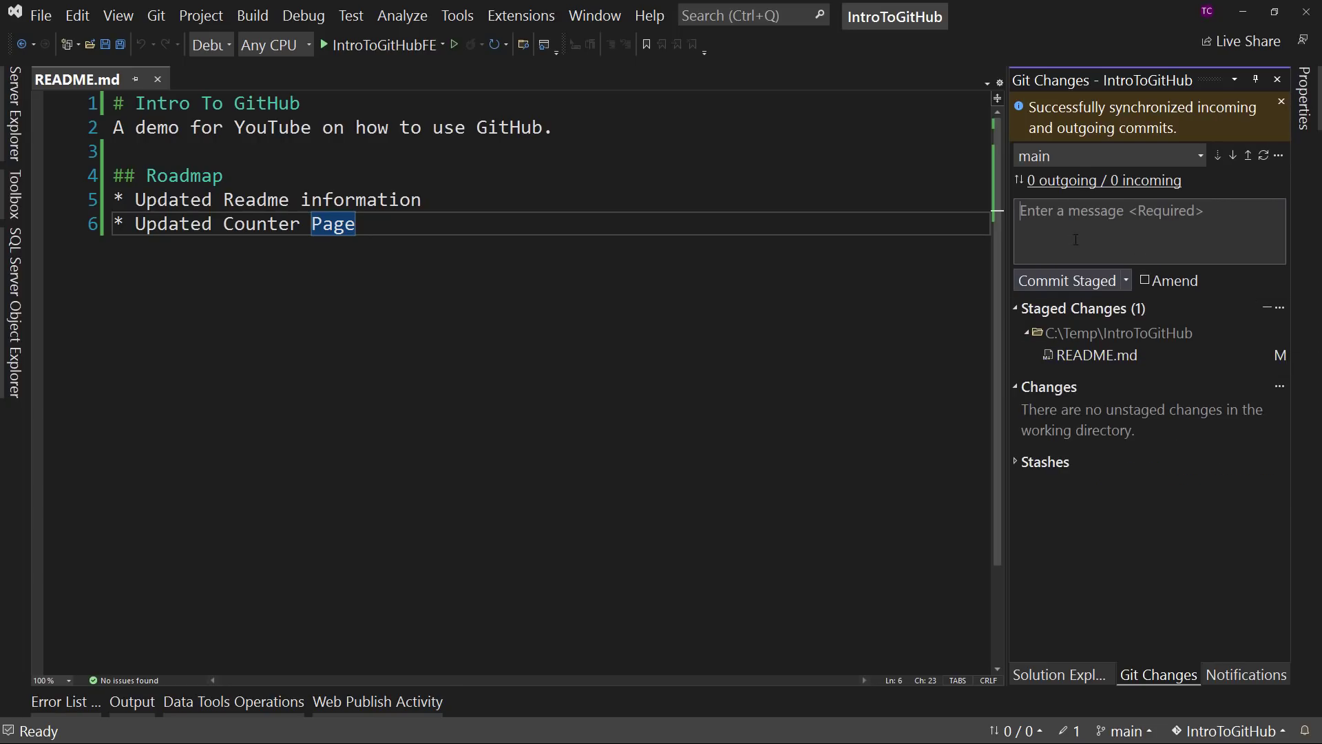
- Commit the staged README.md with the message "Update Readme Information" and the description "Addresses #1", and sync it
type("Update Rea")
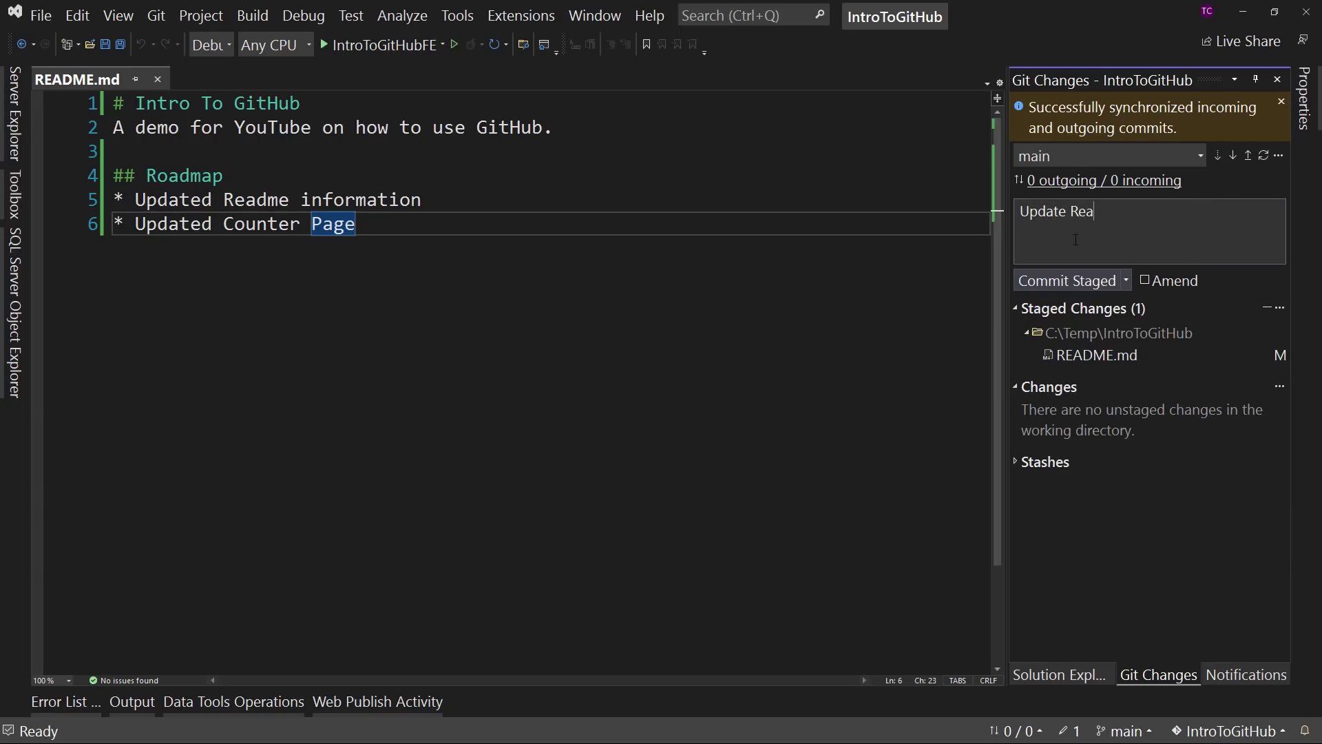
type("dme Information")
key("Return")
type("Addresses ")
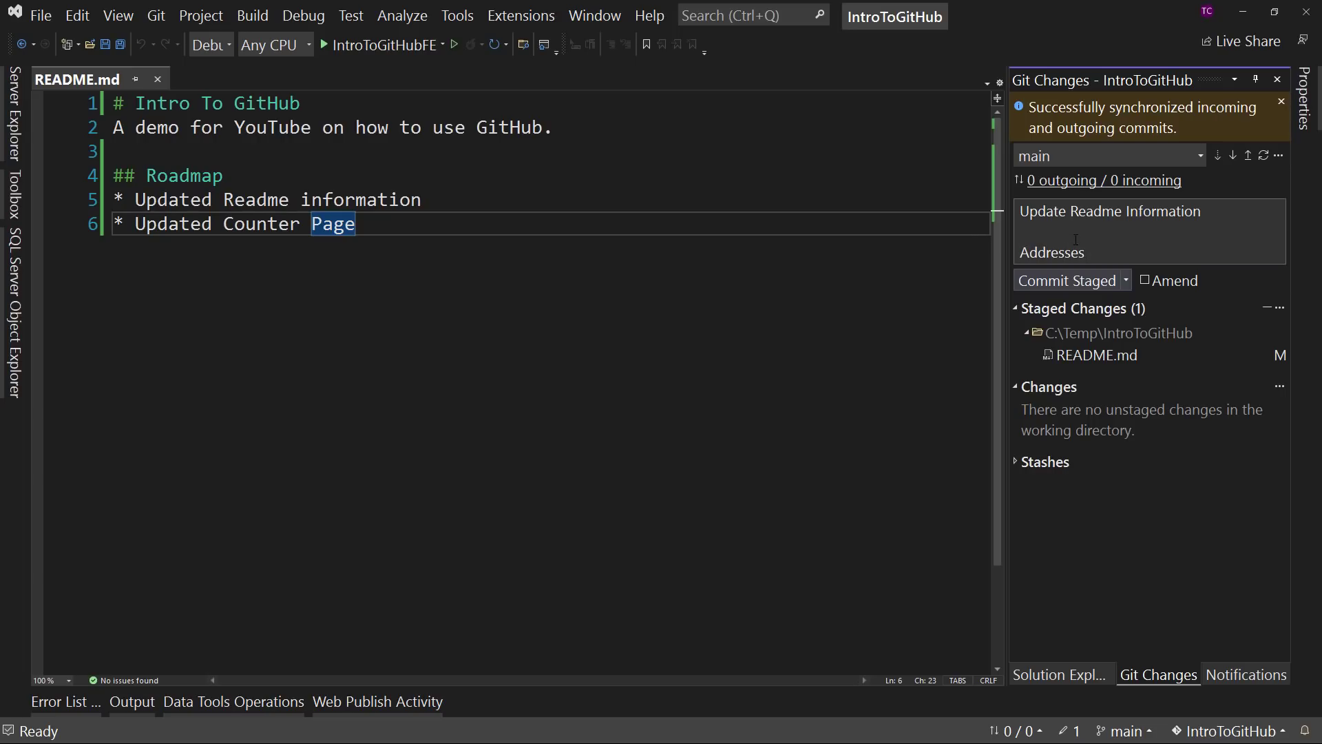
type("#1")
left_click(1130, 285)
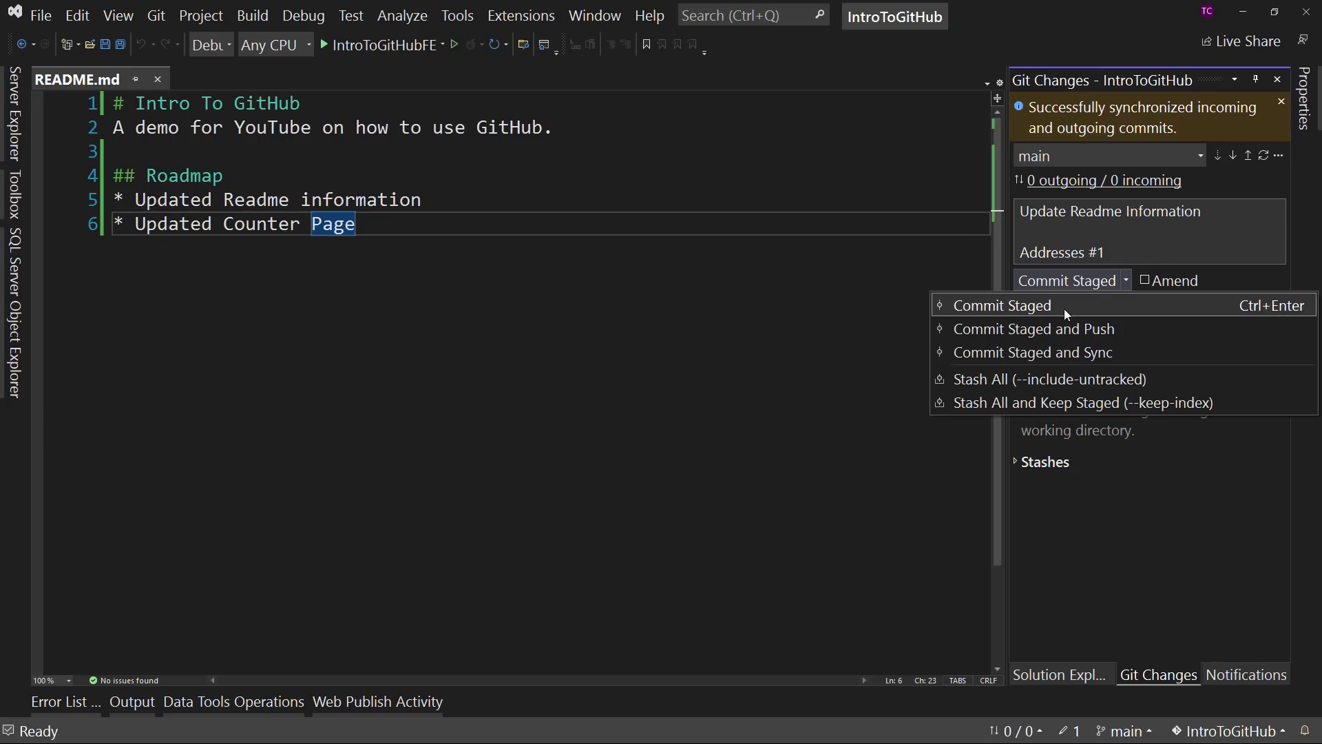
left_click(1068, 354)
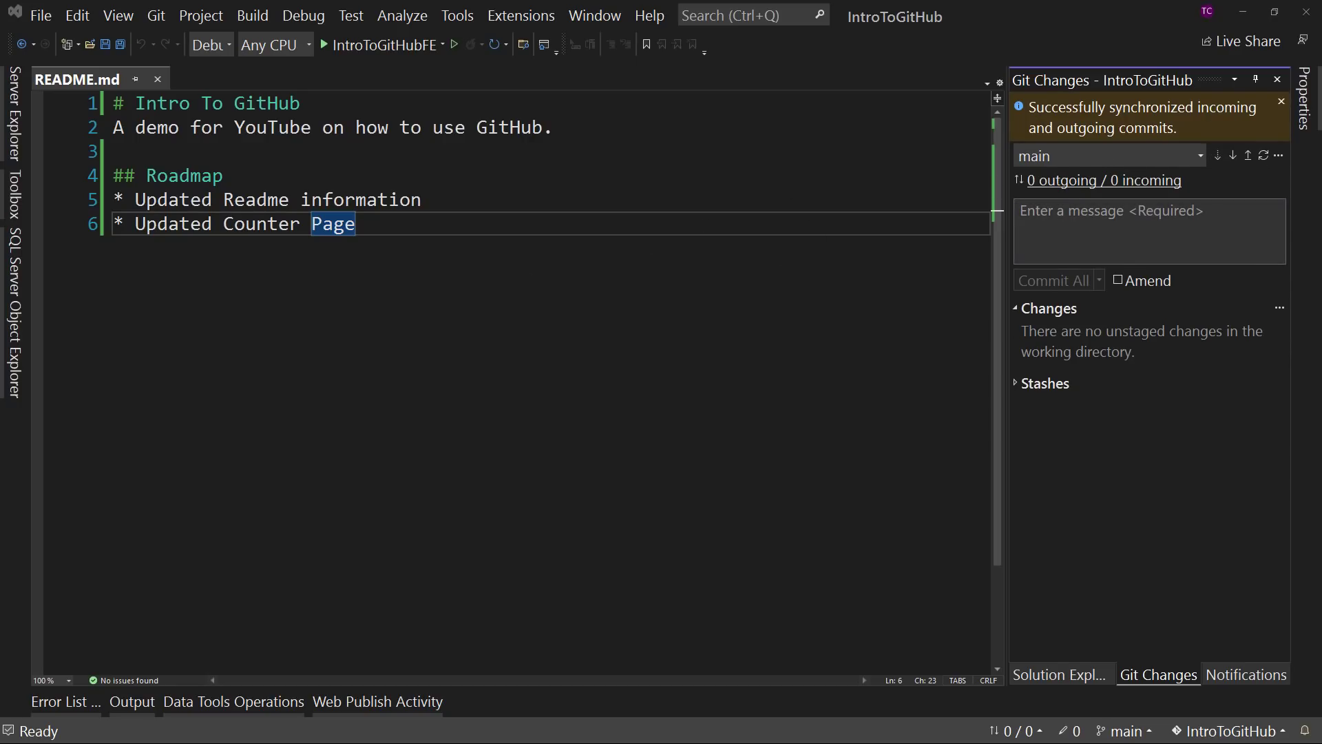
- Switch to the browser, reload issue #1, and check its timeline for the commit reference
key("alt+Tab")
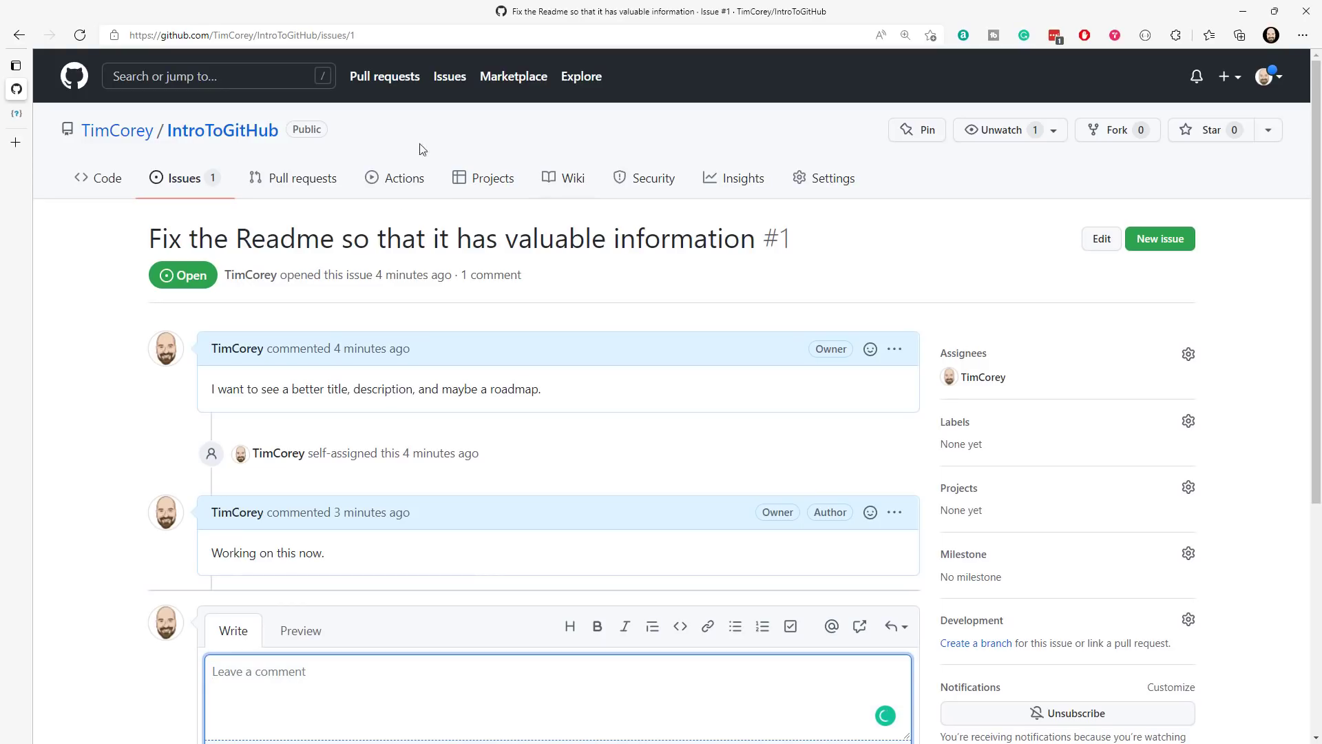
left_click(80, 36)
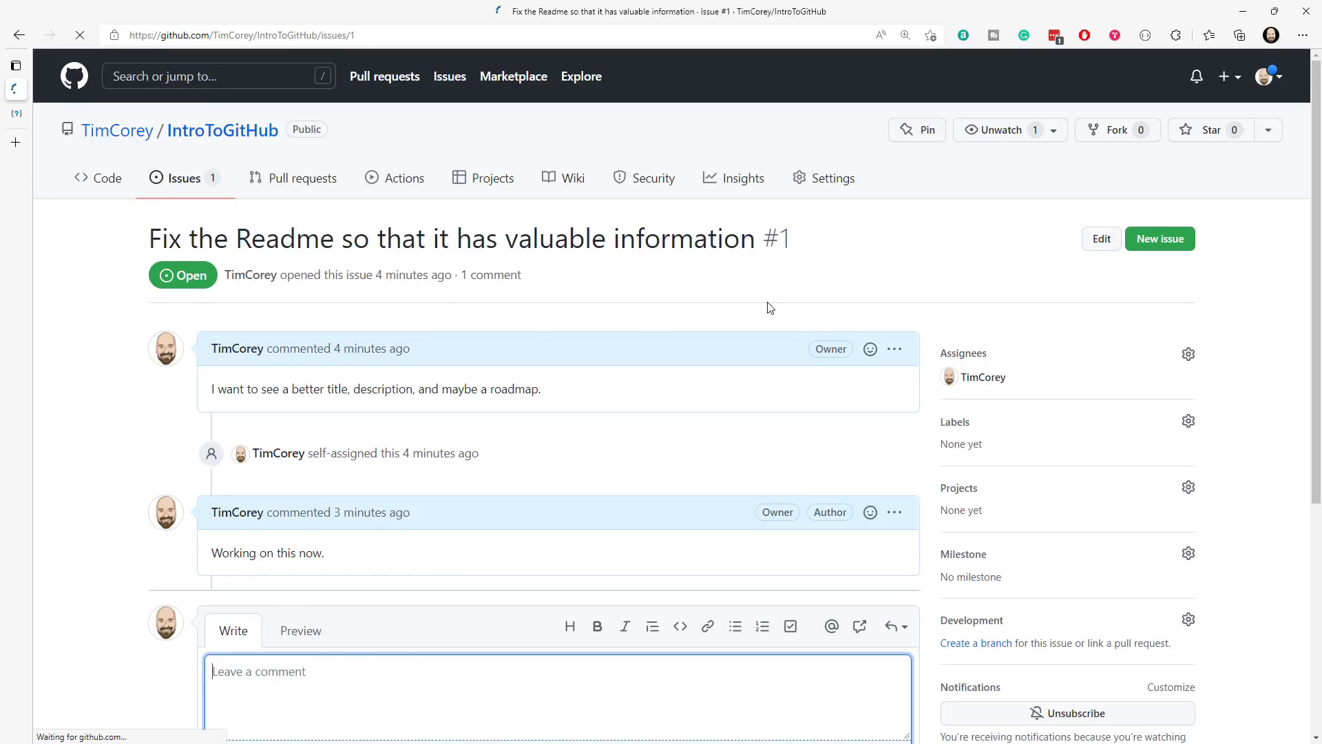
scroll(589, 204, "down", 5)
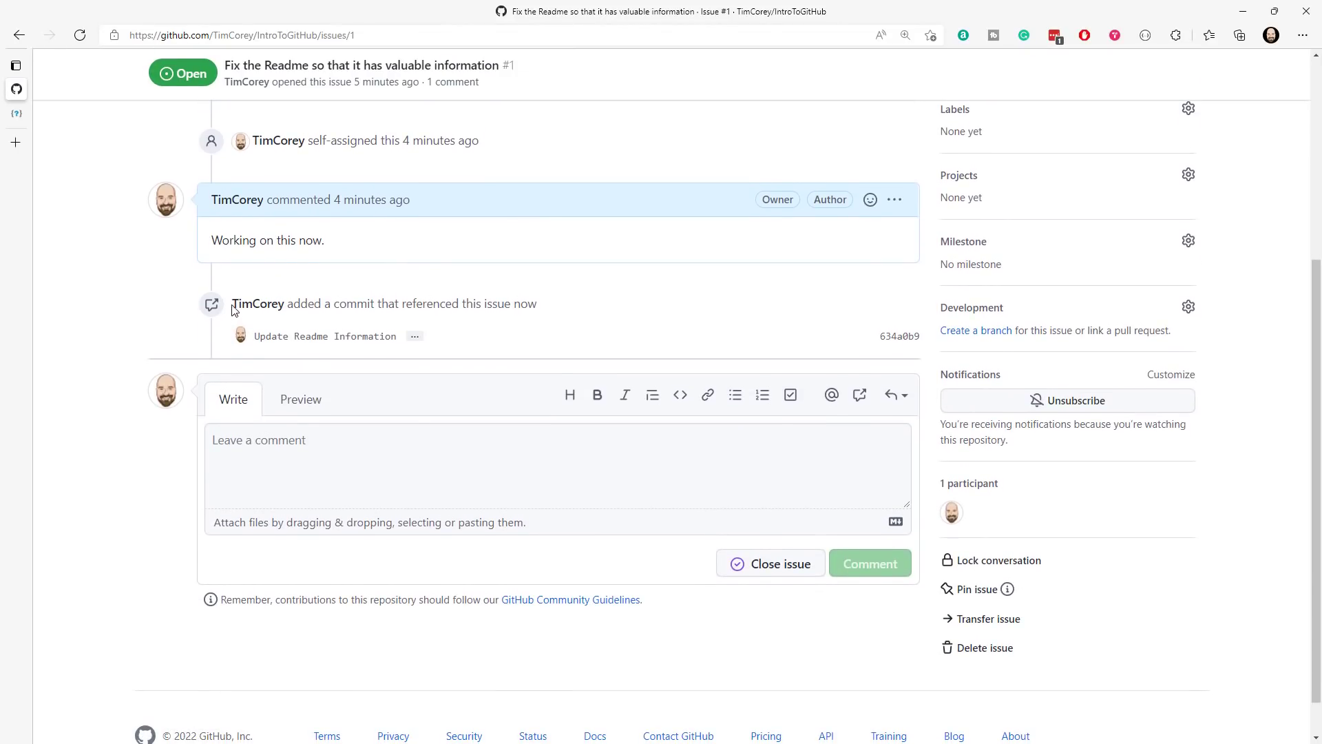
left_click_drag(339, 304, 540, 307)
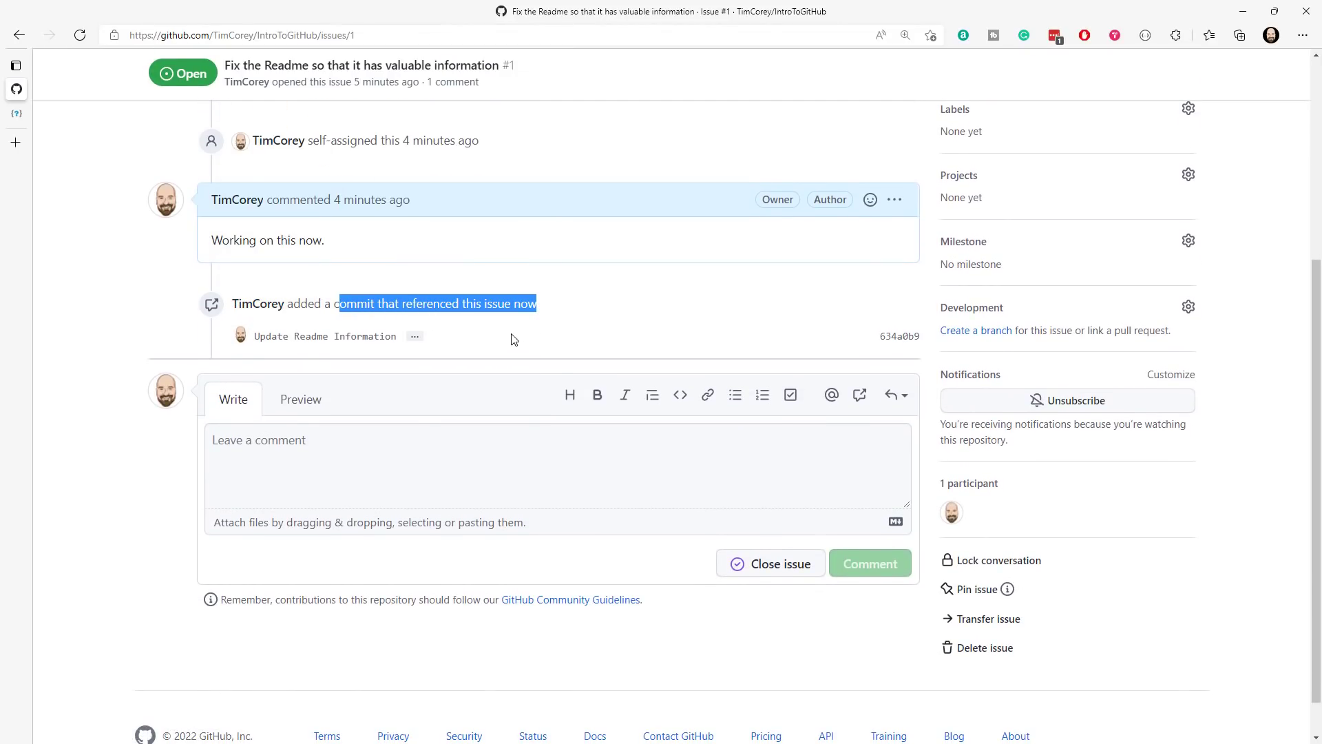
left_click(484, 325)
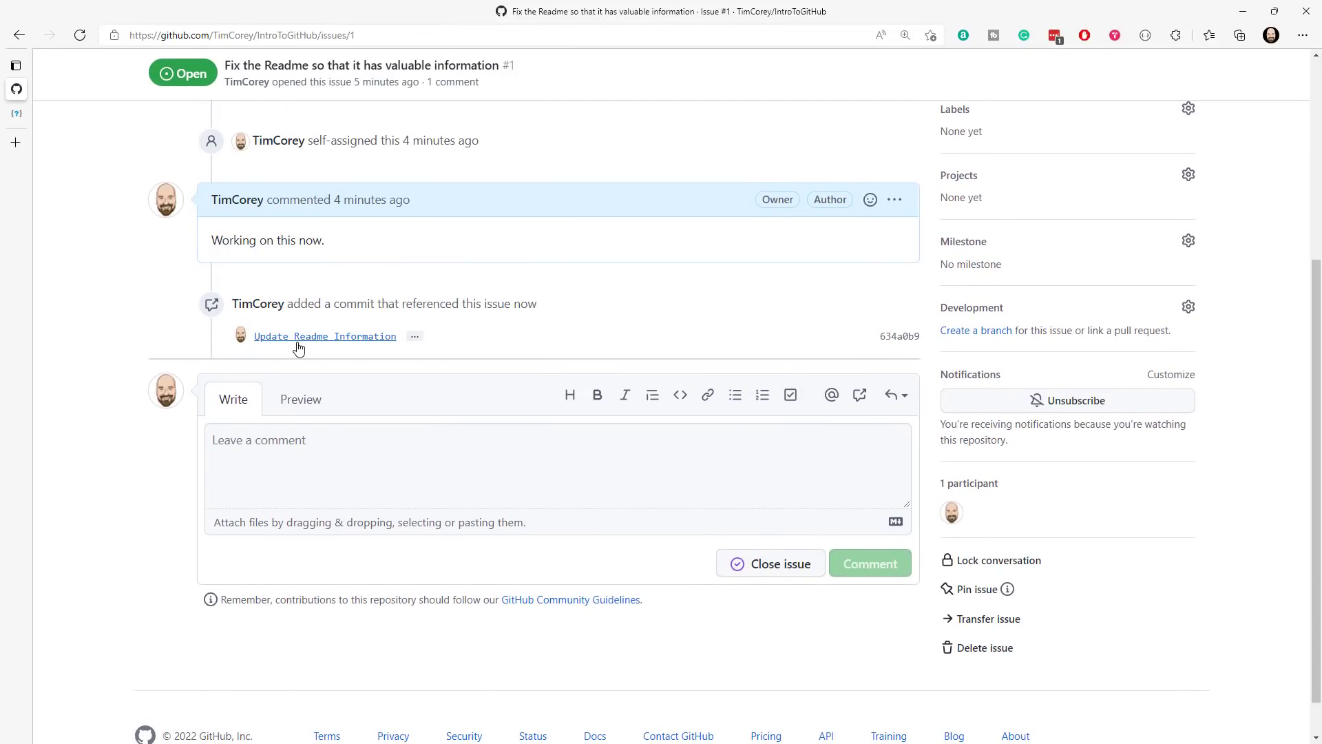
- Open the "Update Readme Information" commit from the repository's commit history and follow its #1 link to the issue
scroll(411, 338, "up", 5)
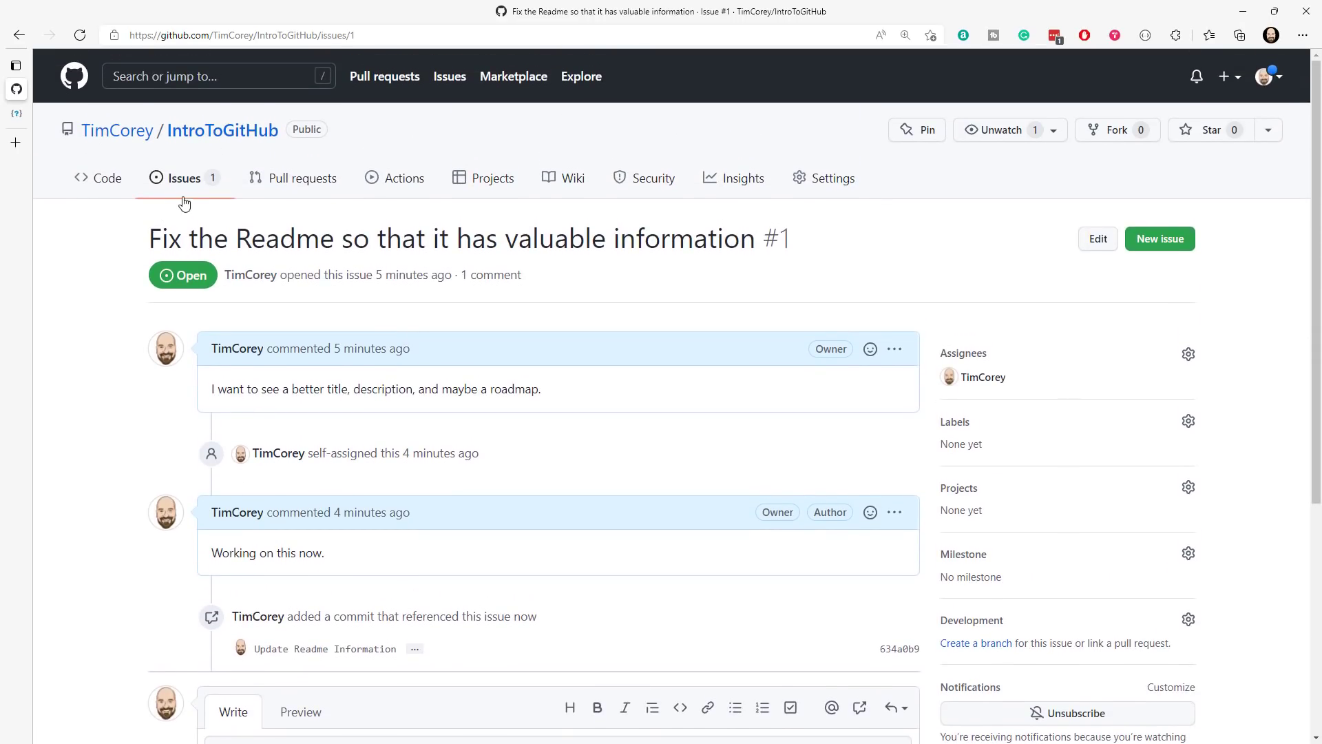
left_click(105, 179)
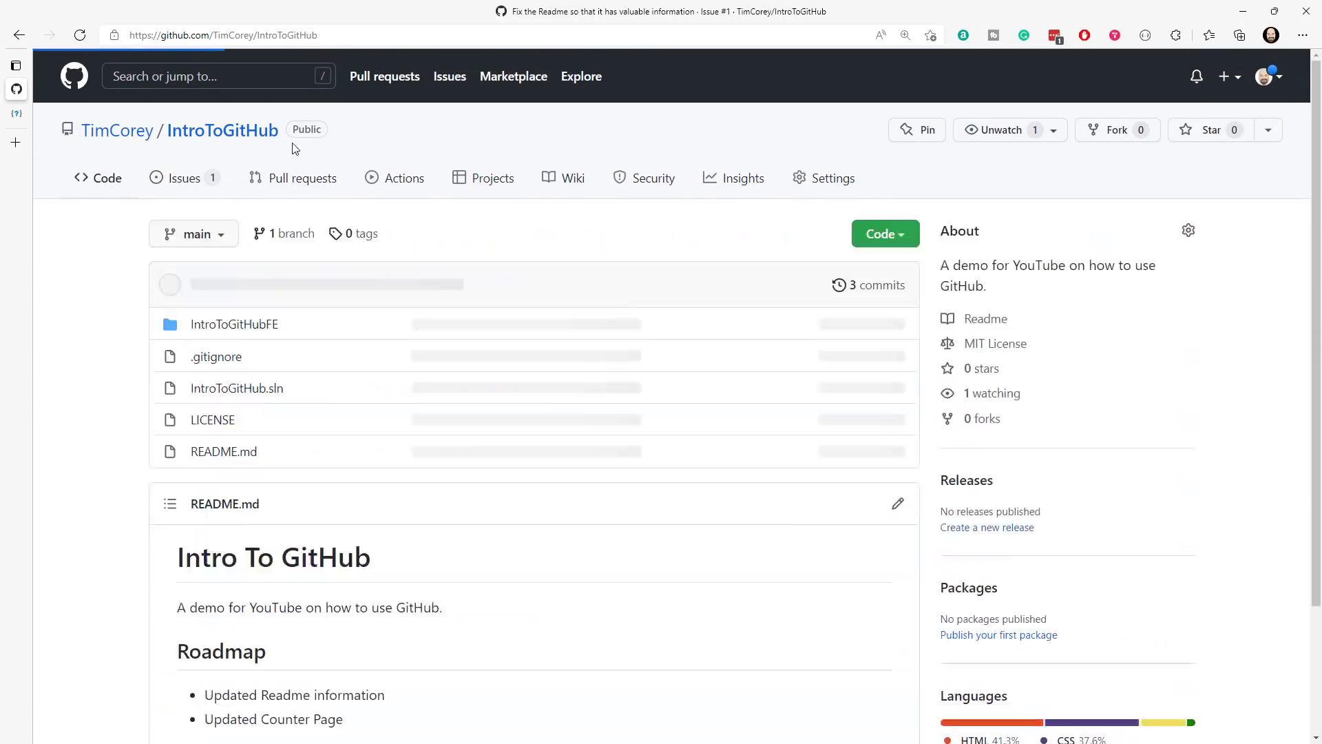
left_click(871, 287)
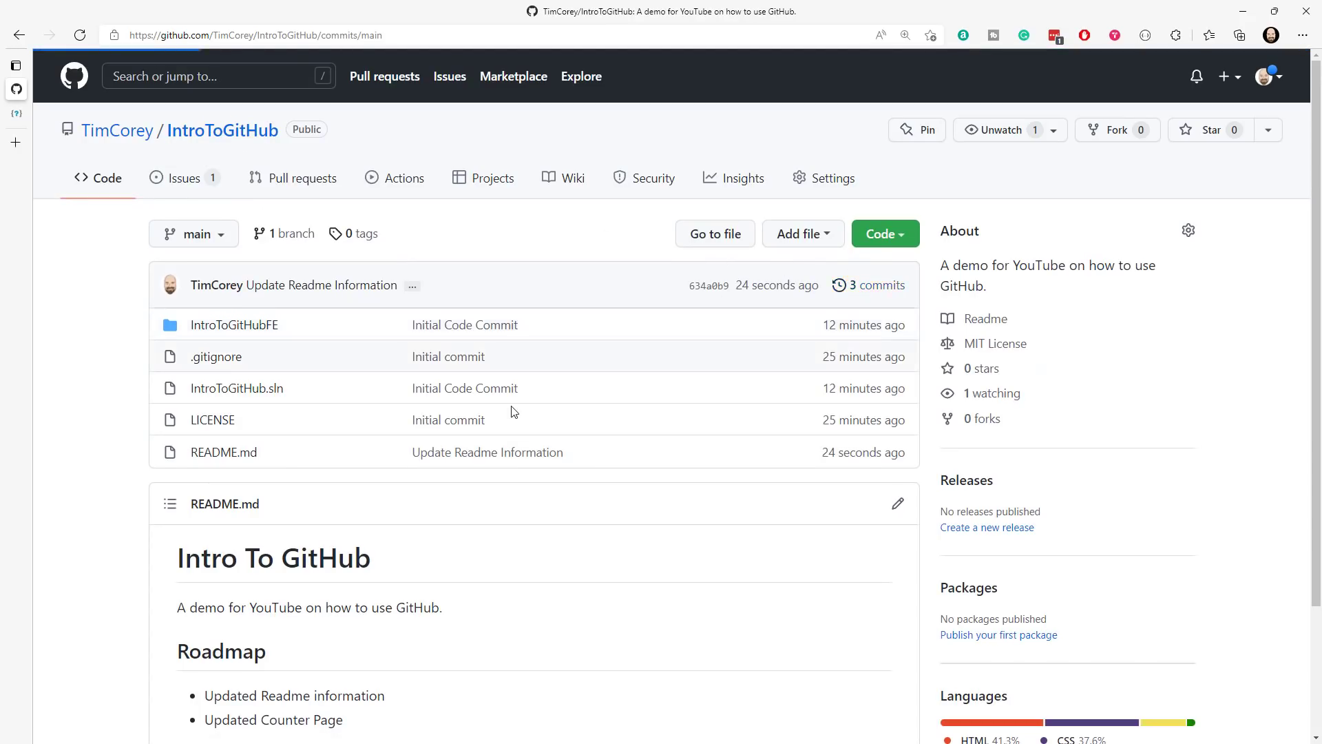
left_click(270, 313)
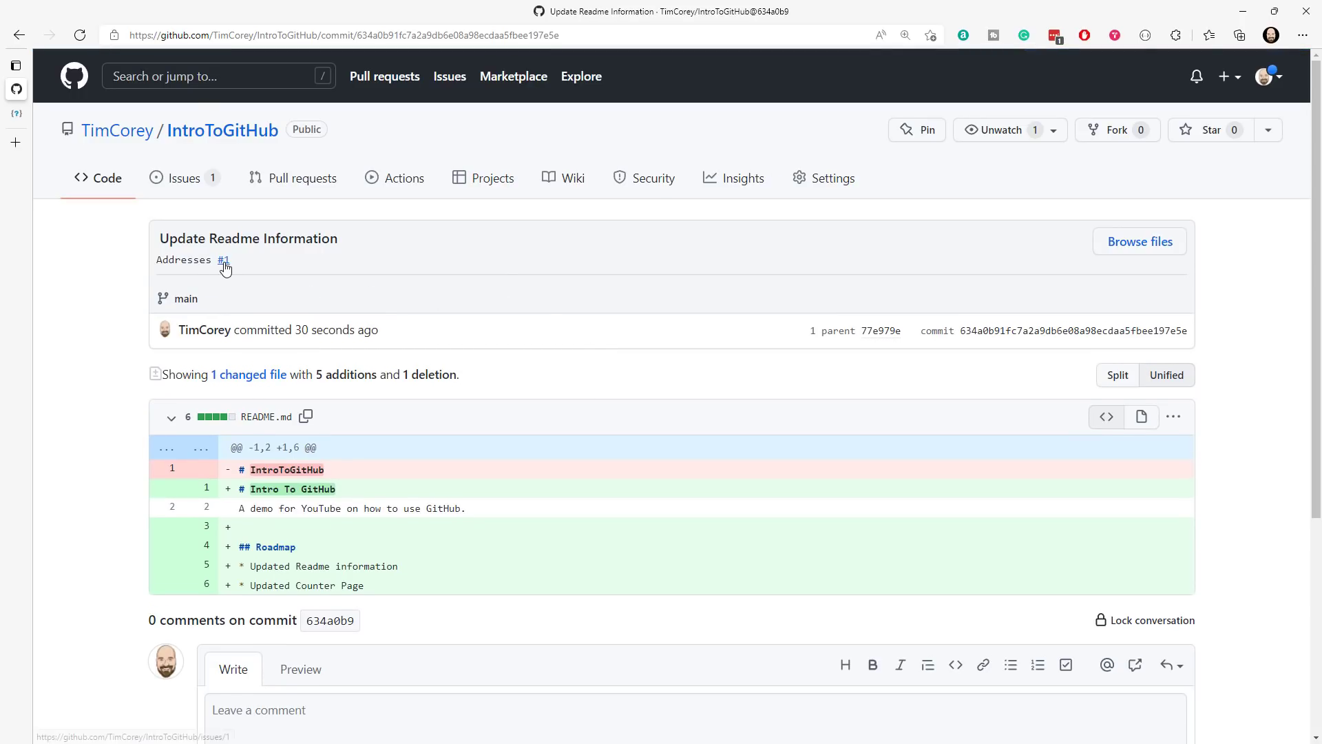
mouse_move(225, 269)
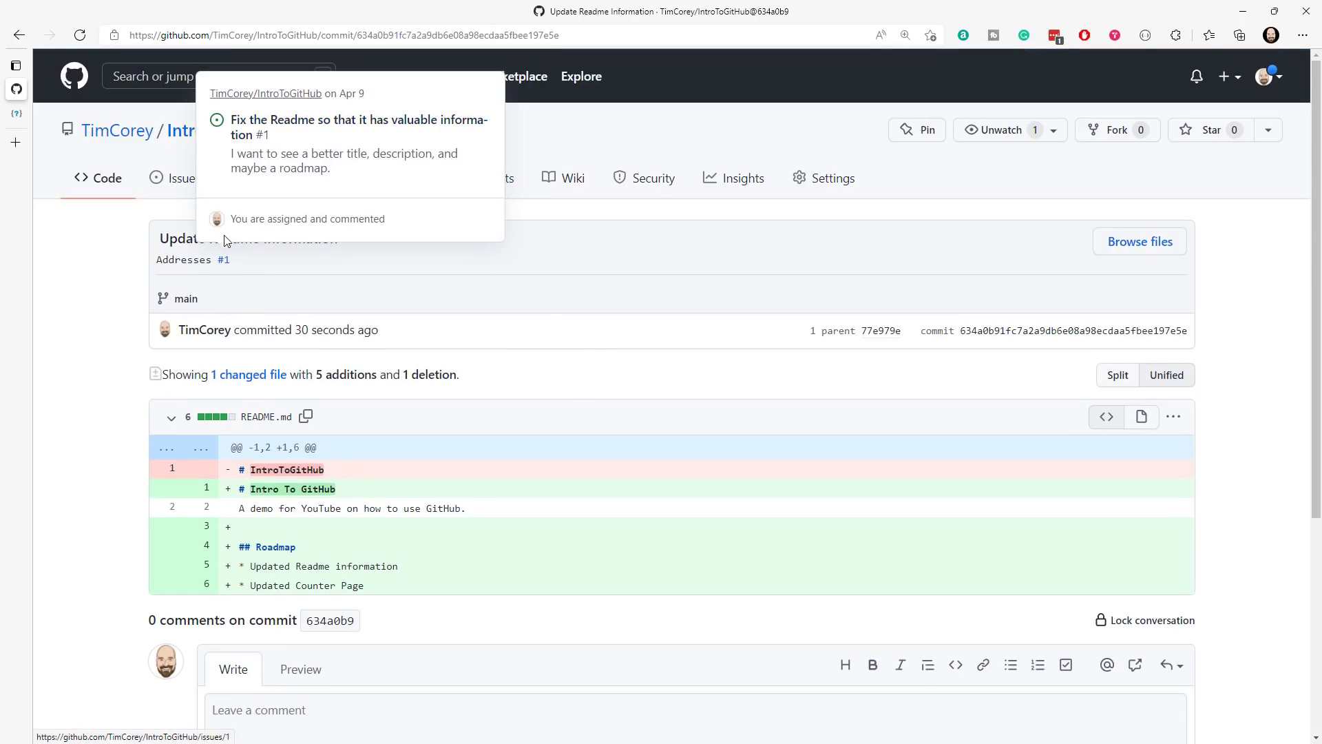
left_click(224, 259)
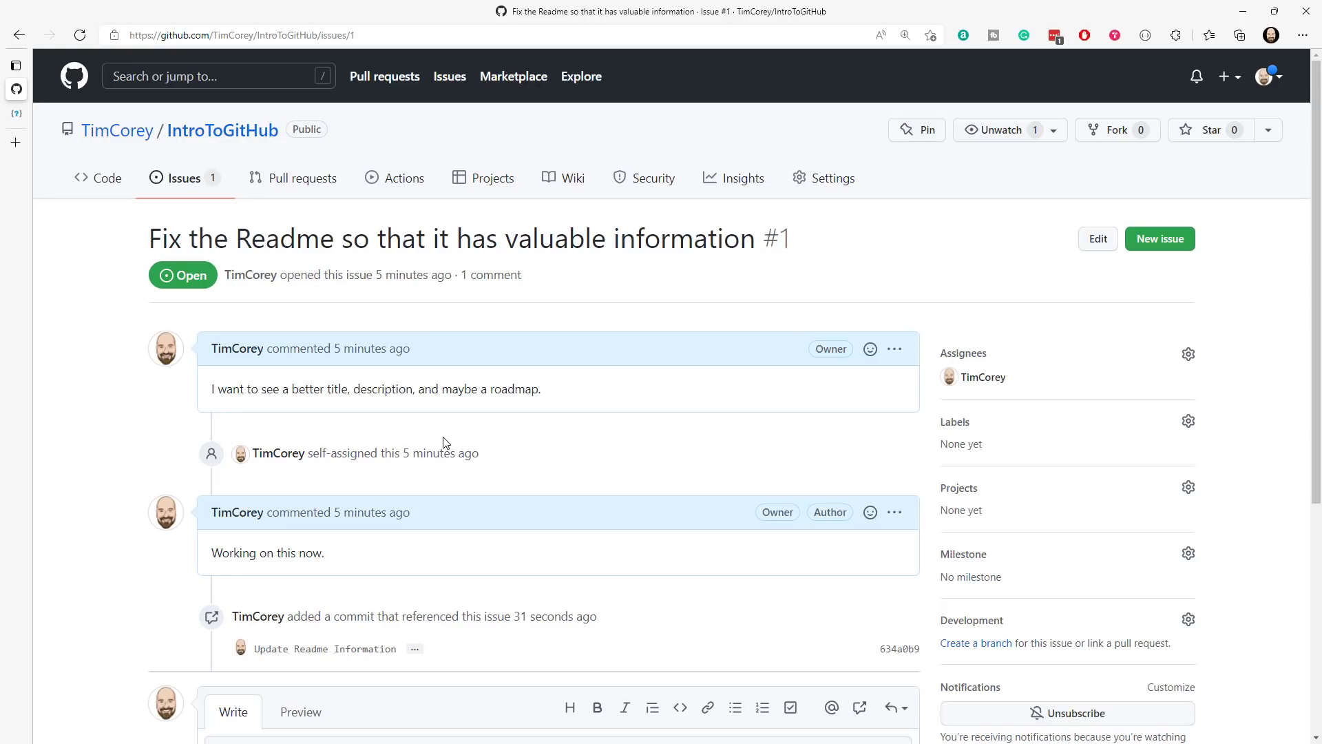
- Return to the repository's code page and review the rendered README
left_click(114, 180)
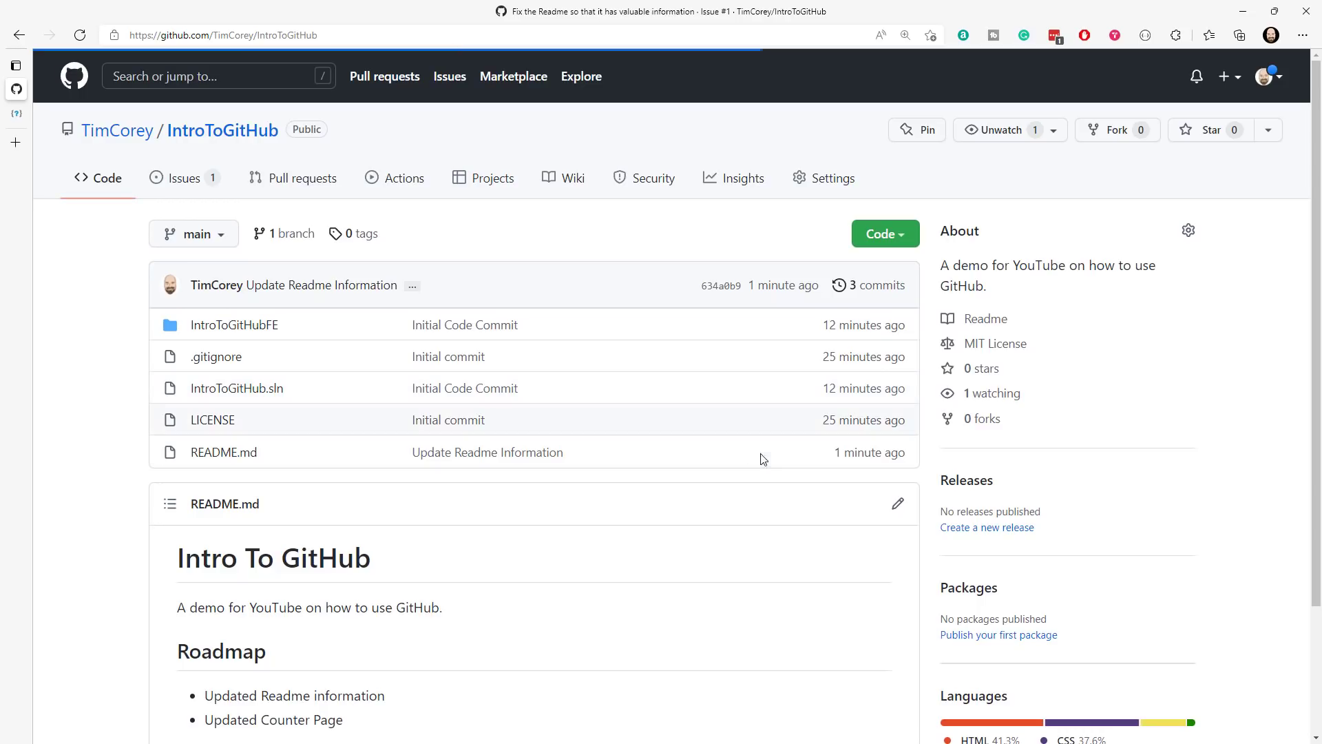
scroll(1150, 422, "down", 3)
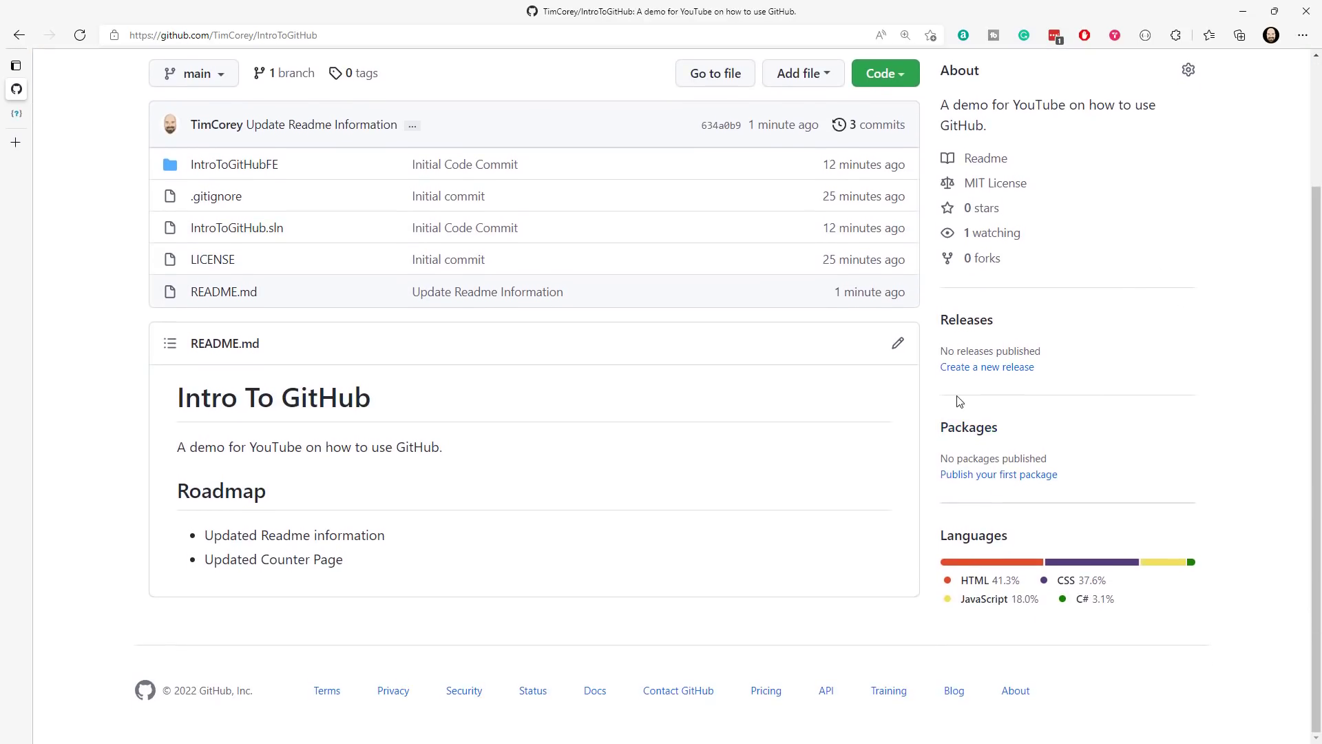
scroll(1124, 371, "up", 3)
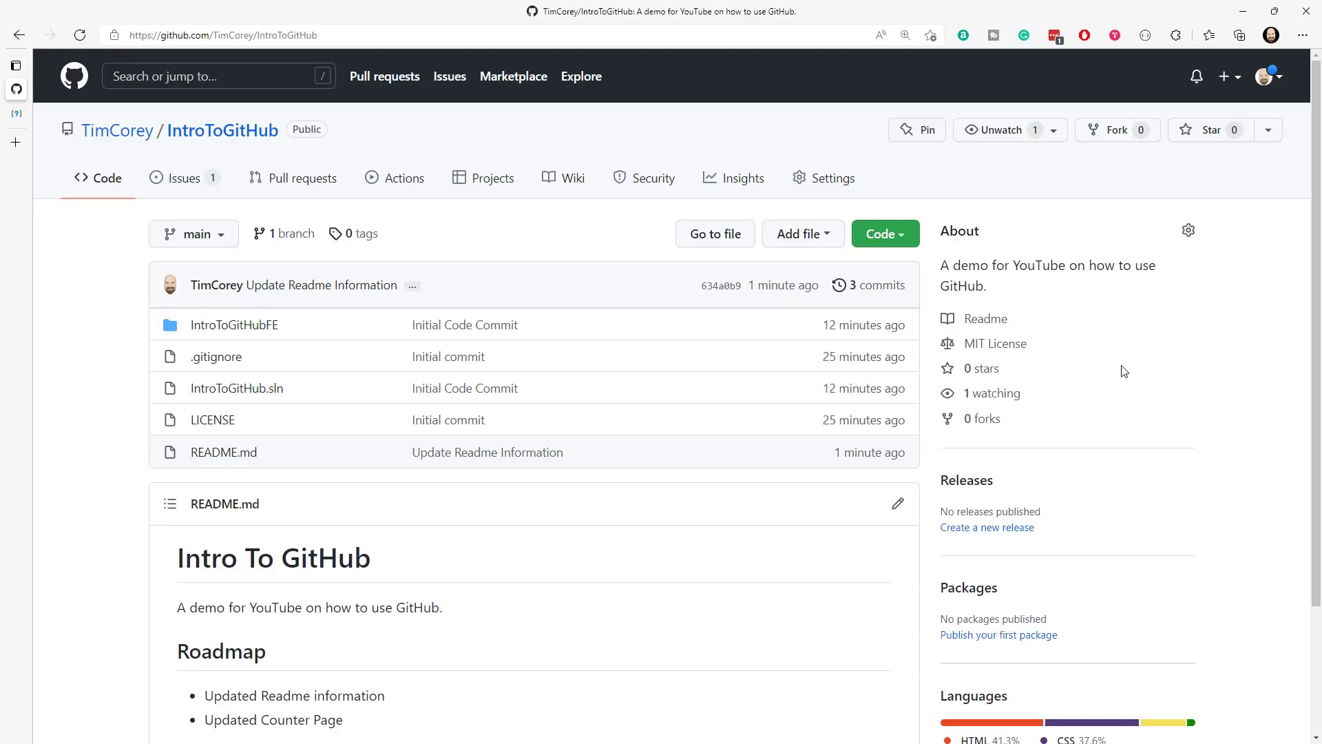
- Start creating a new release for the IntroToGitHub repository and look over the release form
left_click(1006, 531)
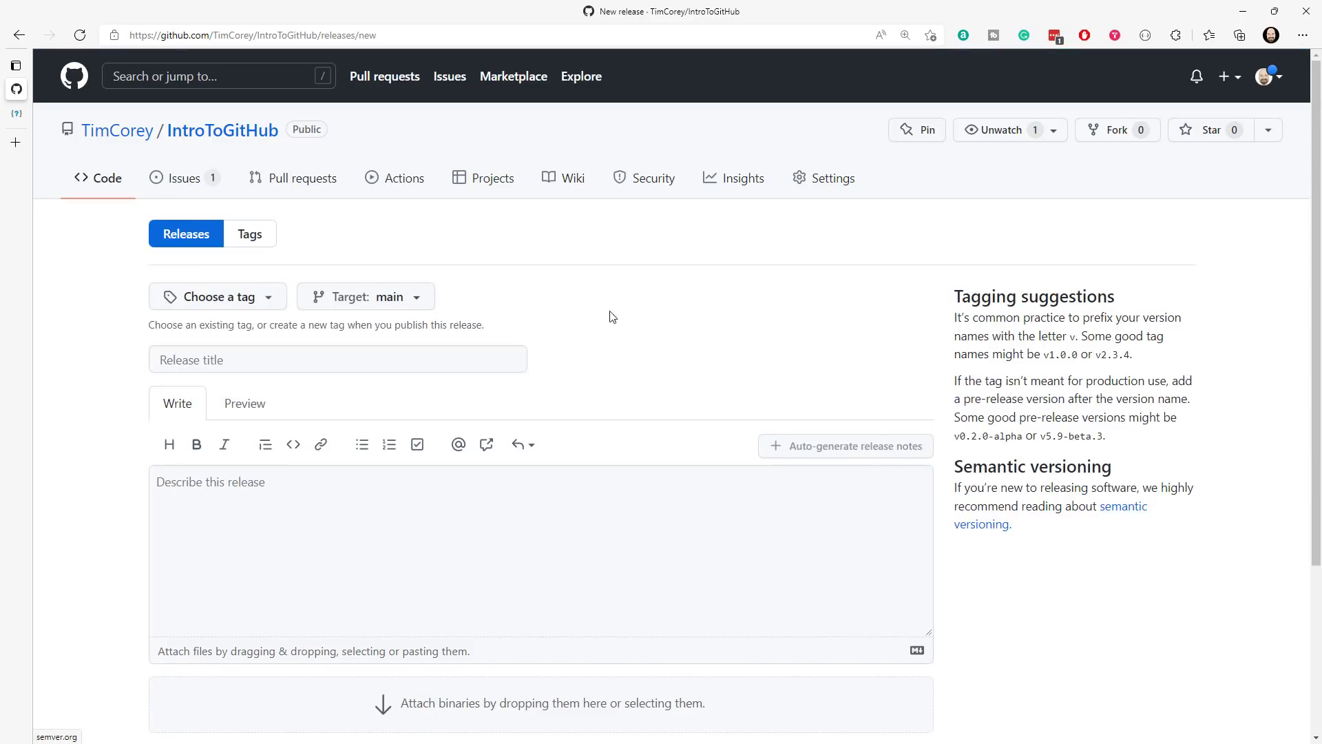
scroll(616, 294, "down", 1)
scroll(617, 295, "down", 2)
scroll(613, 292, "up", 1)
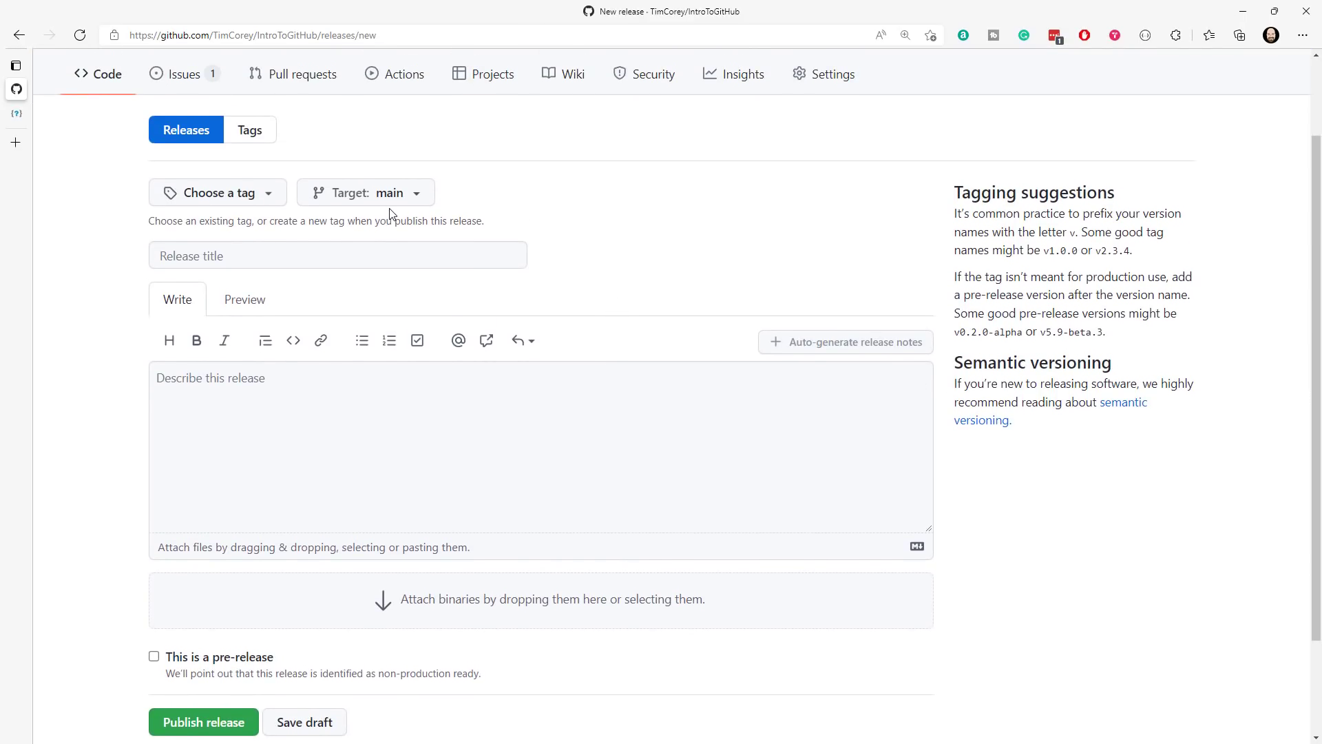
scroll(396, 220, "up", 2)
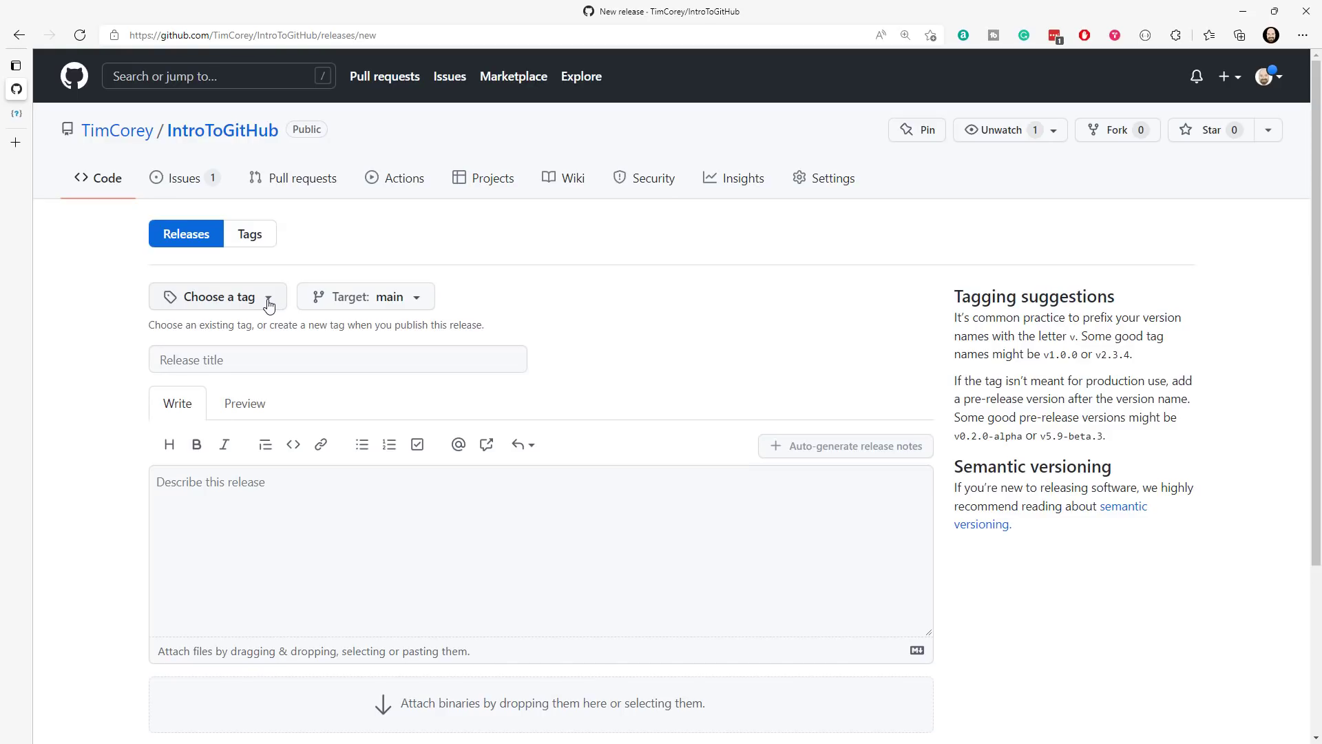
- Create a new tag named v0.0.1-alpha for the release, targeting the main branch
left_click(268, 300)
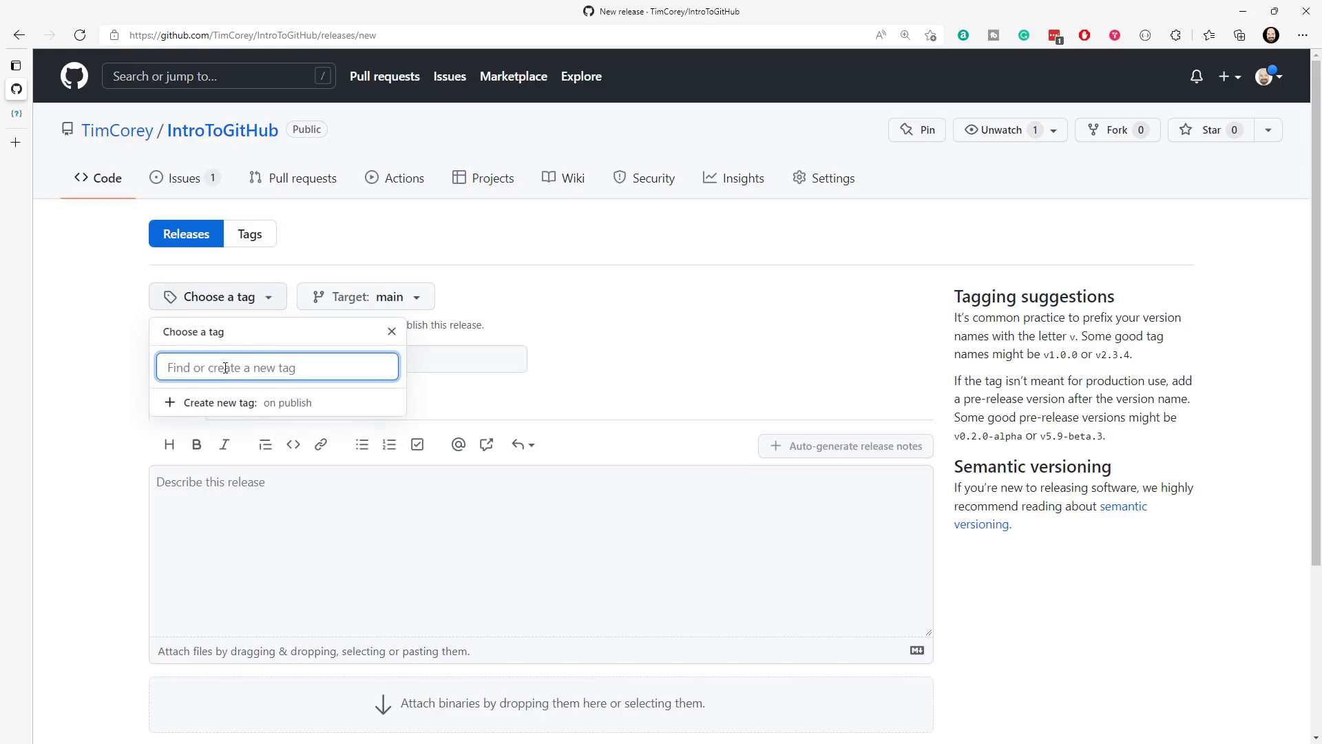
type("v")
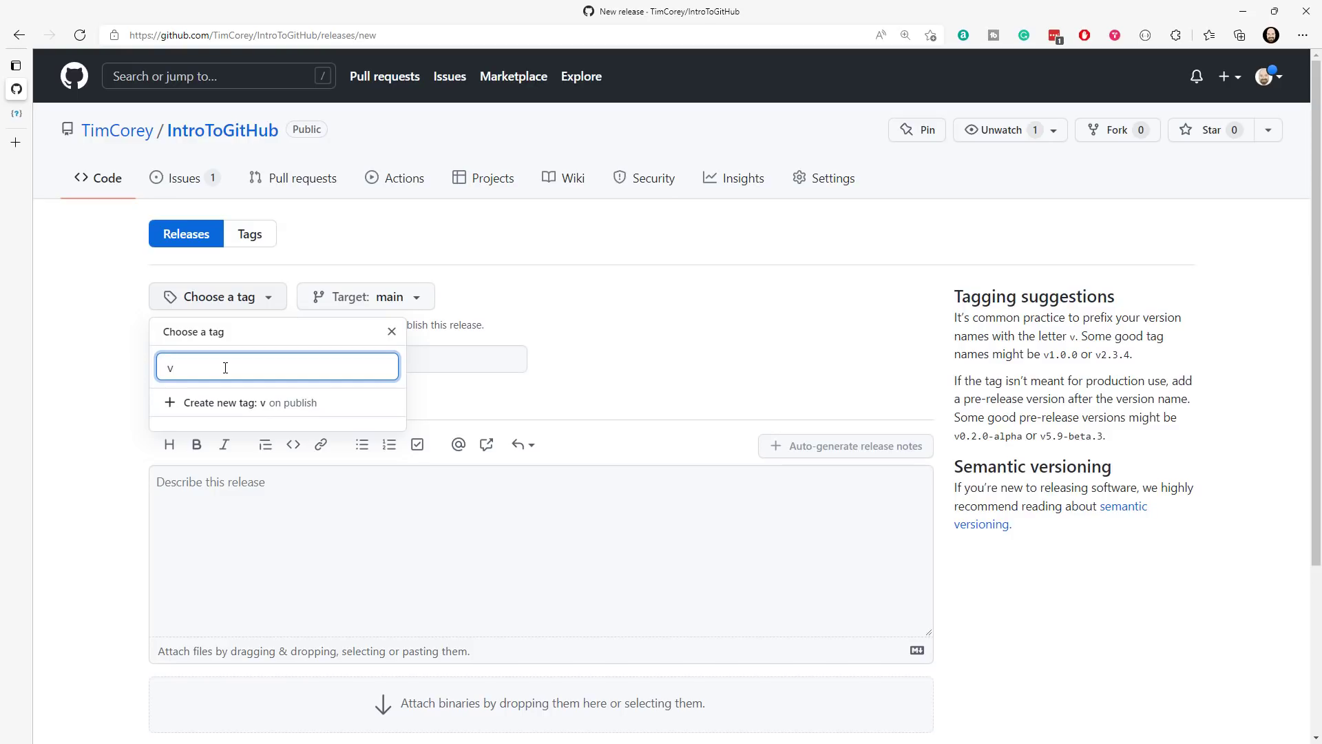
type("0.0.1-alpha")
key("shift+Left")
key("shift+Left")
key("shift+Left")
key("shift+Left")
key("shift+Left")
key("Left")
key("Left")
key("shift+Left")
key("shift+Left")
key("shift+Left")
key("shift+Left")
key("shift+Left")
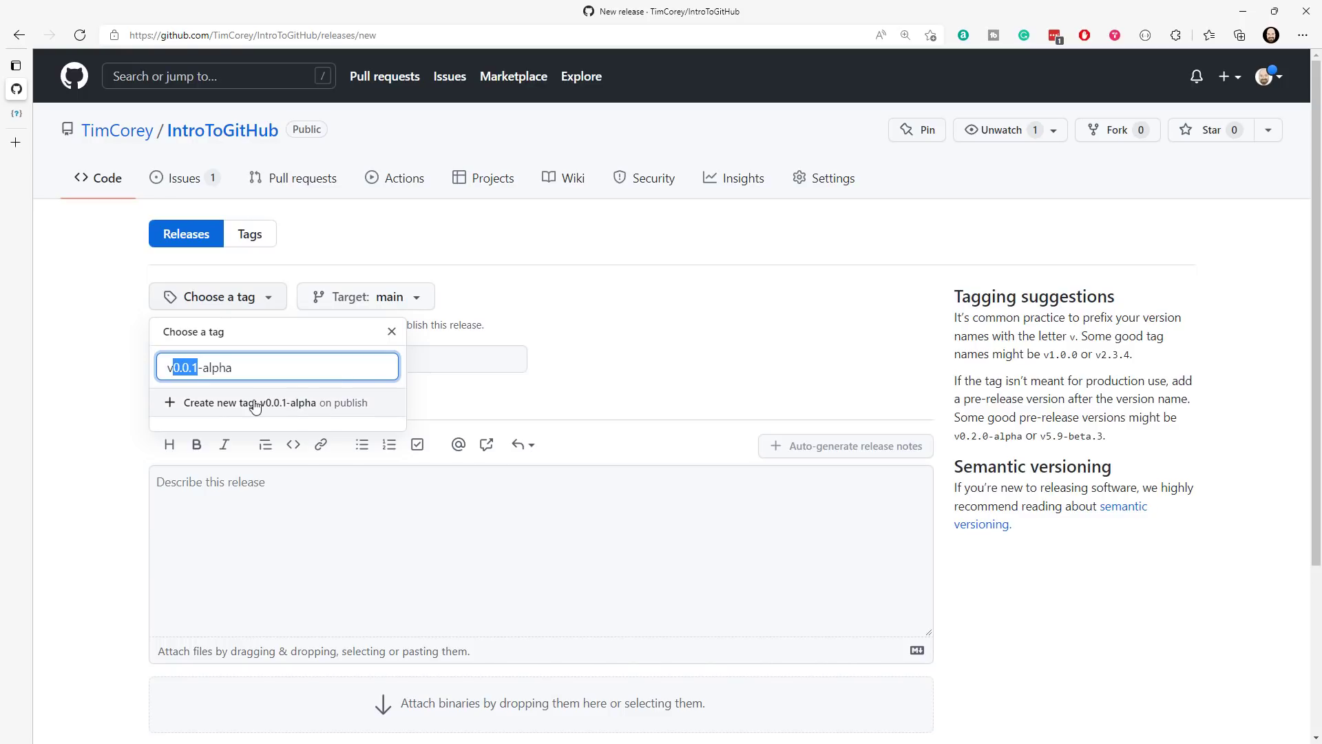
left_click_drag(233, 367, 167, 367)
left_click(317, 411)
- Title the release "Readme Release"
left_click(350, 362)
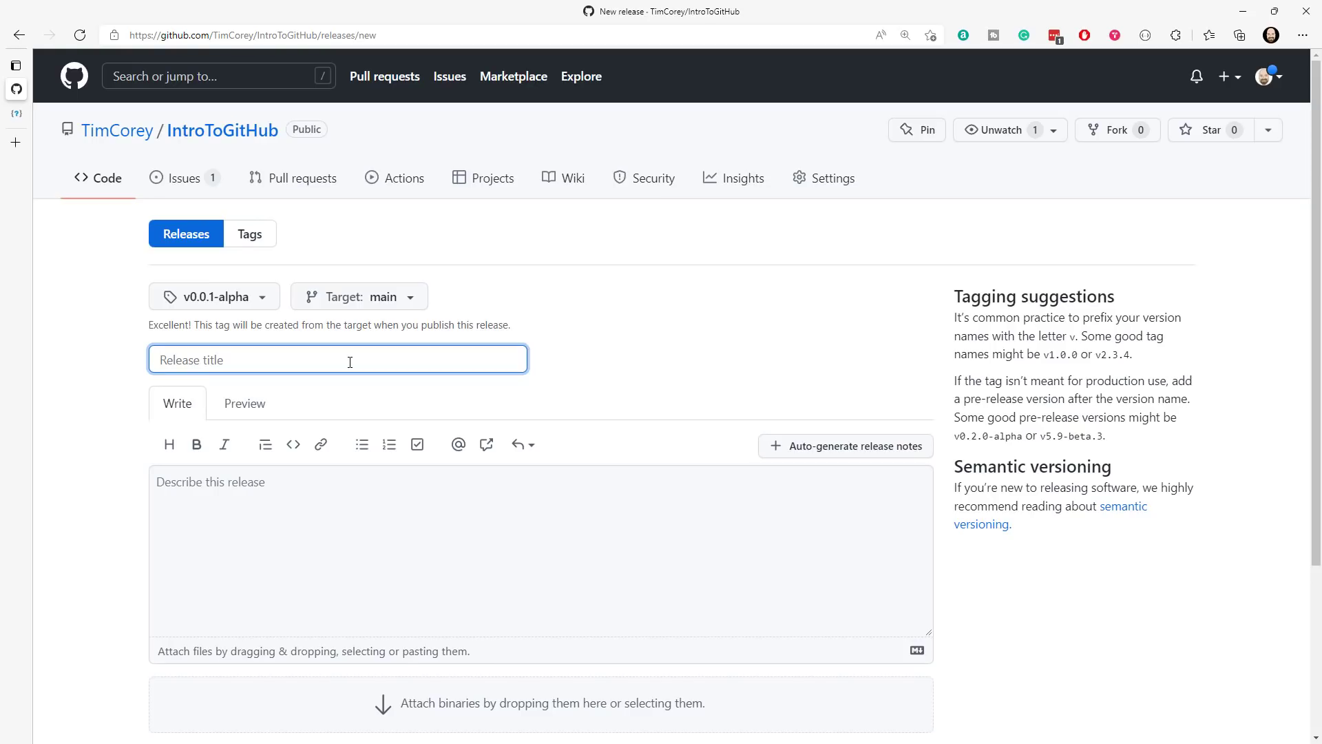
type("Readme Release")
- Describe the release with the text "This release focuses on a better readme file."
left_click(281, 482)
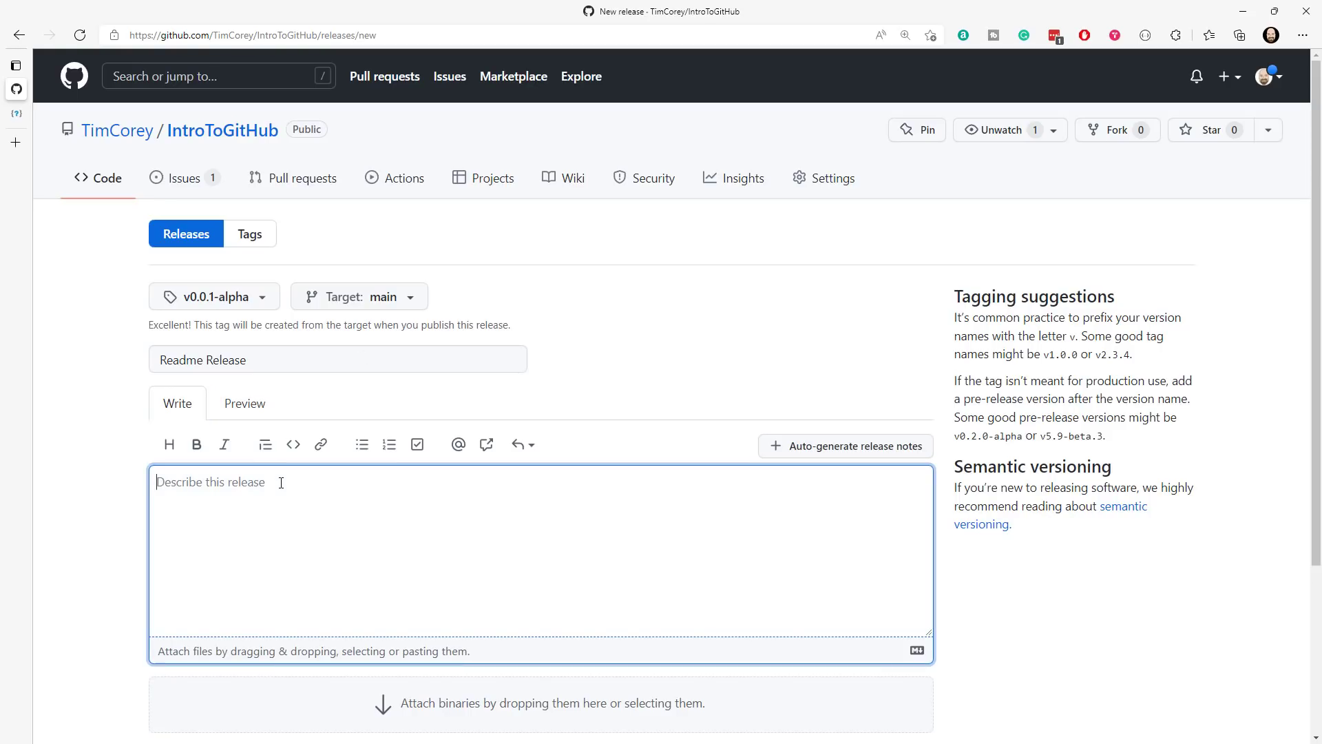
type("This release focuses on a better readme file.")
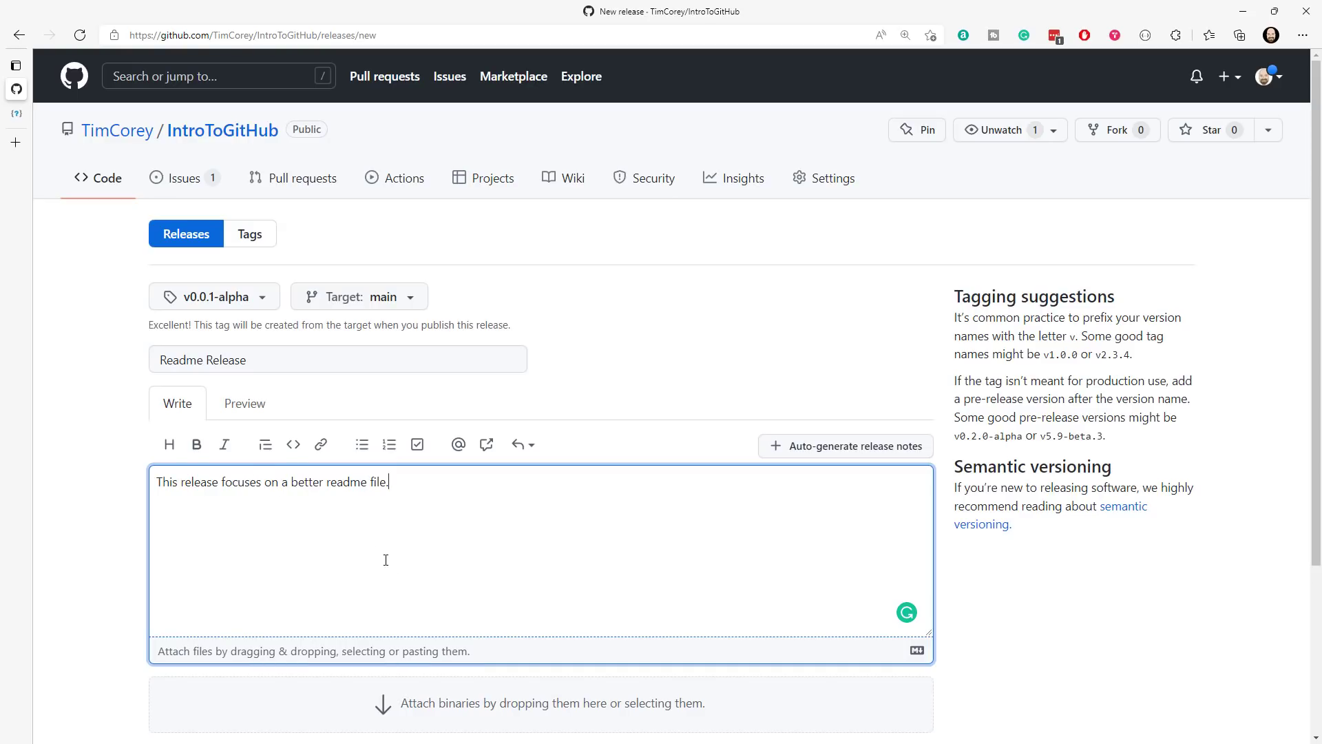
scroll(339, 522, "down", 3)
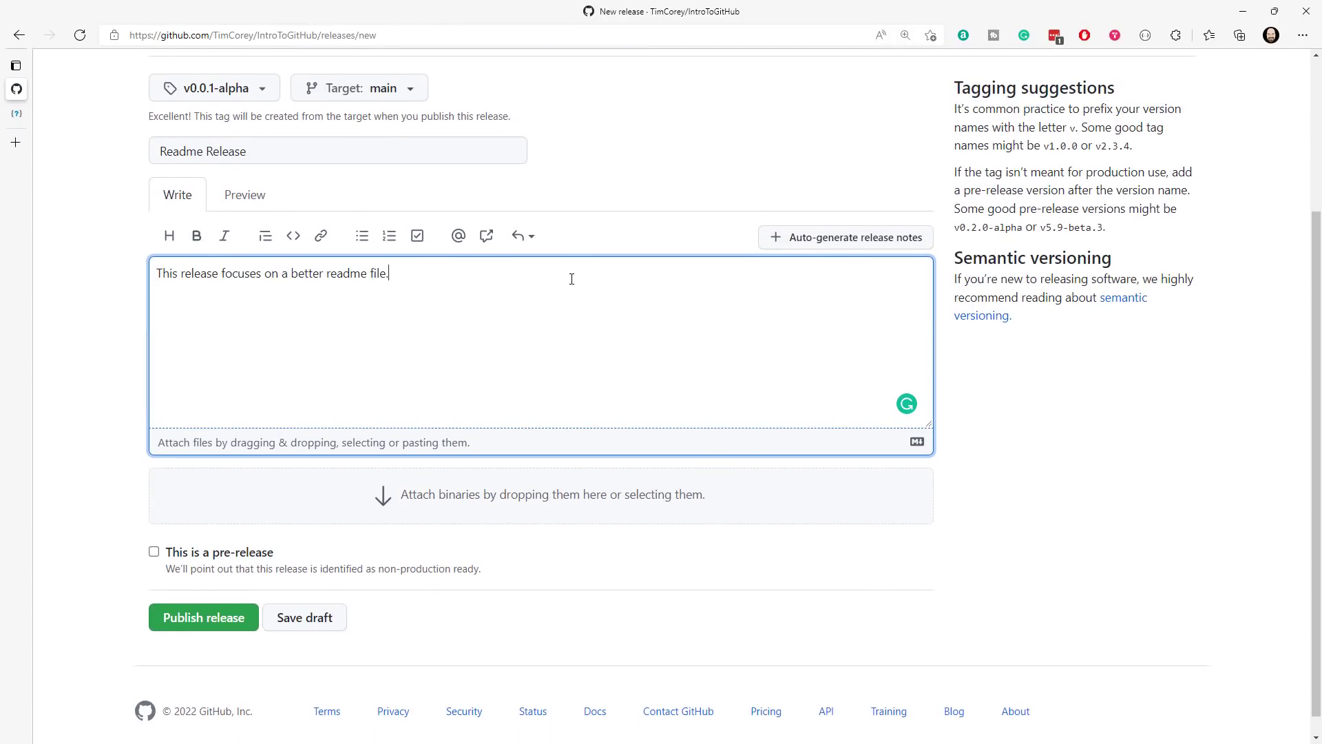
left_click_drag(514, 375, 139, 274)
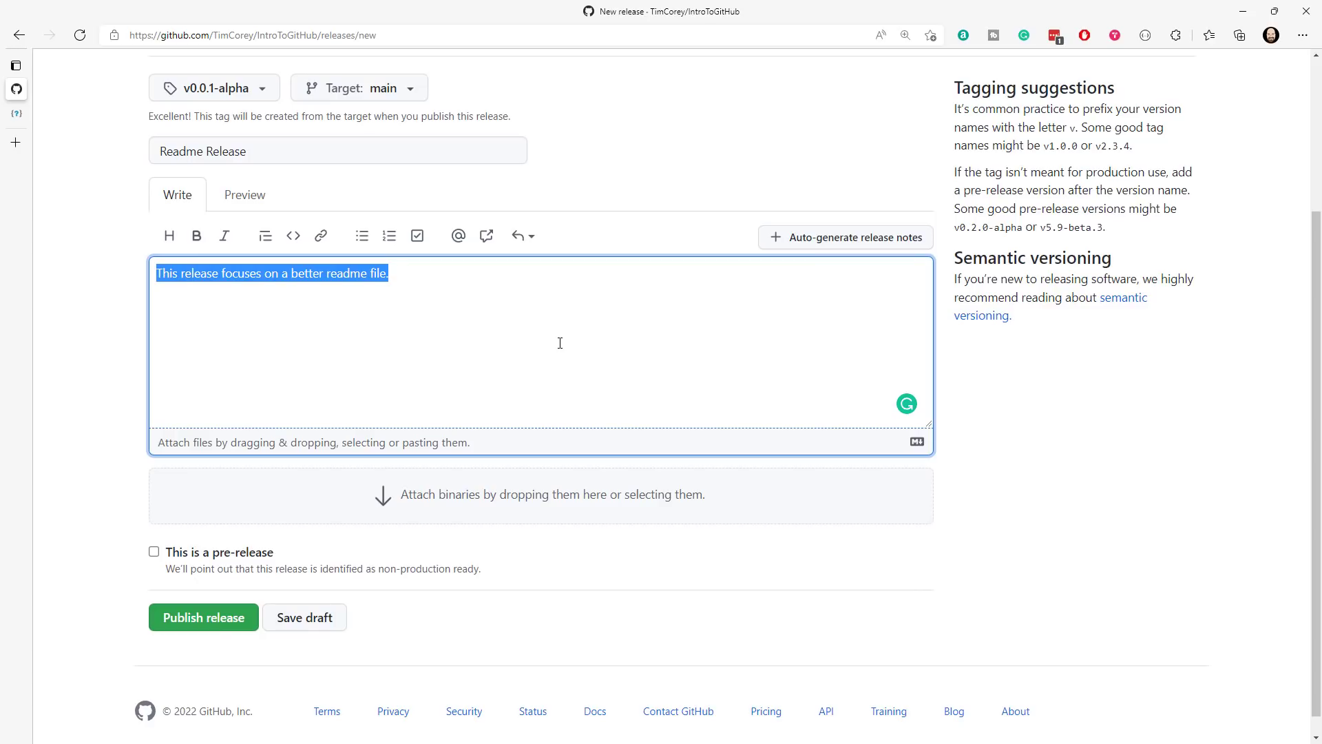
left_click(394, 291)
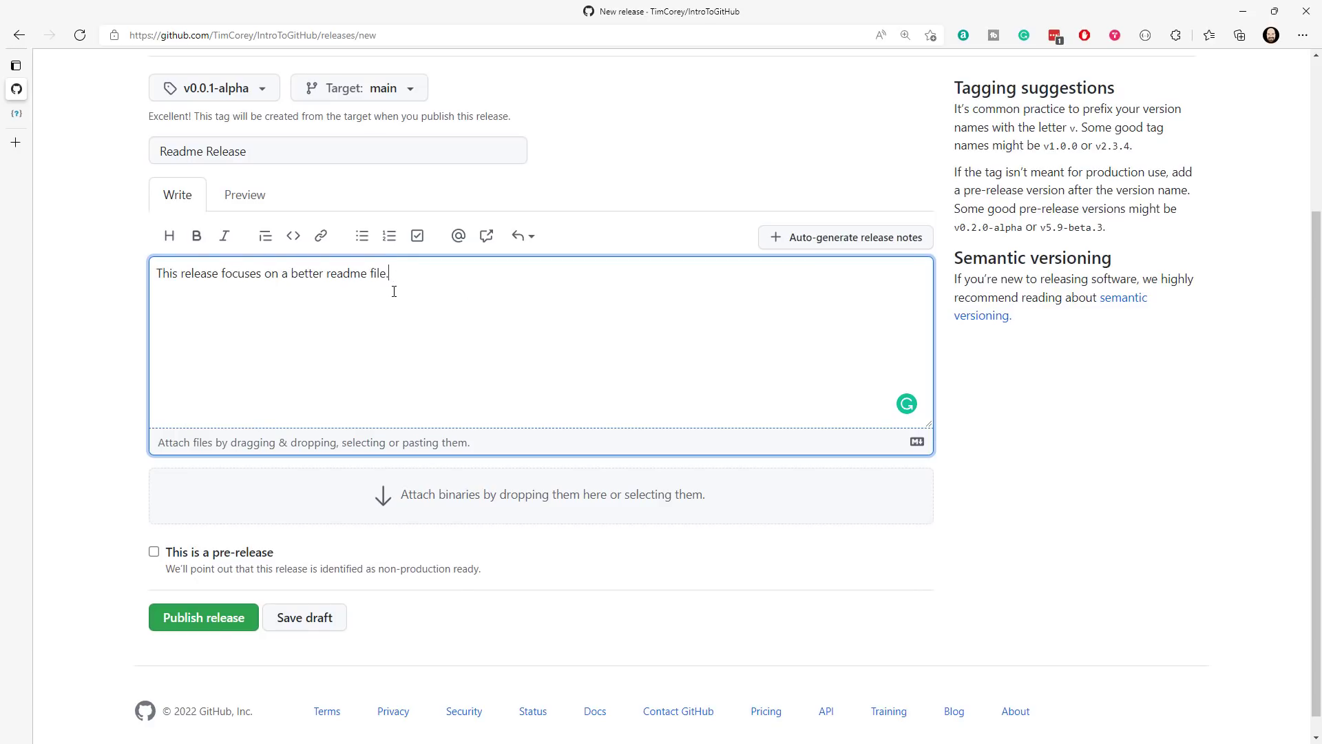
- Auto-generate the release notes and review the Full Changelog line added to the description
left_click(819, 241)
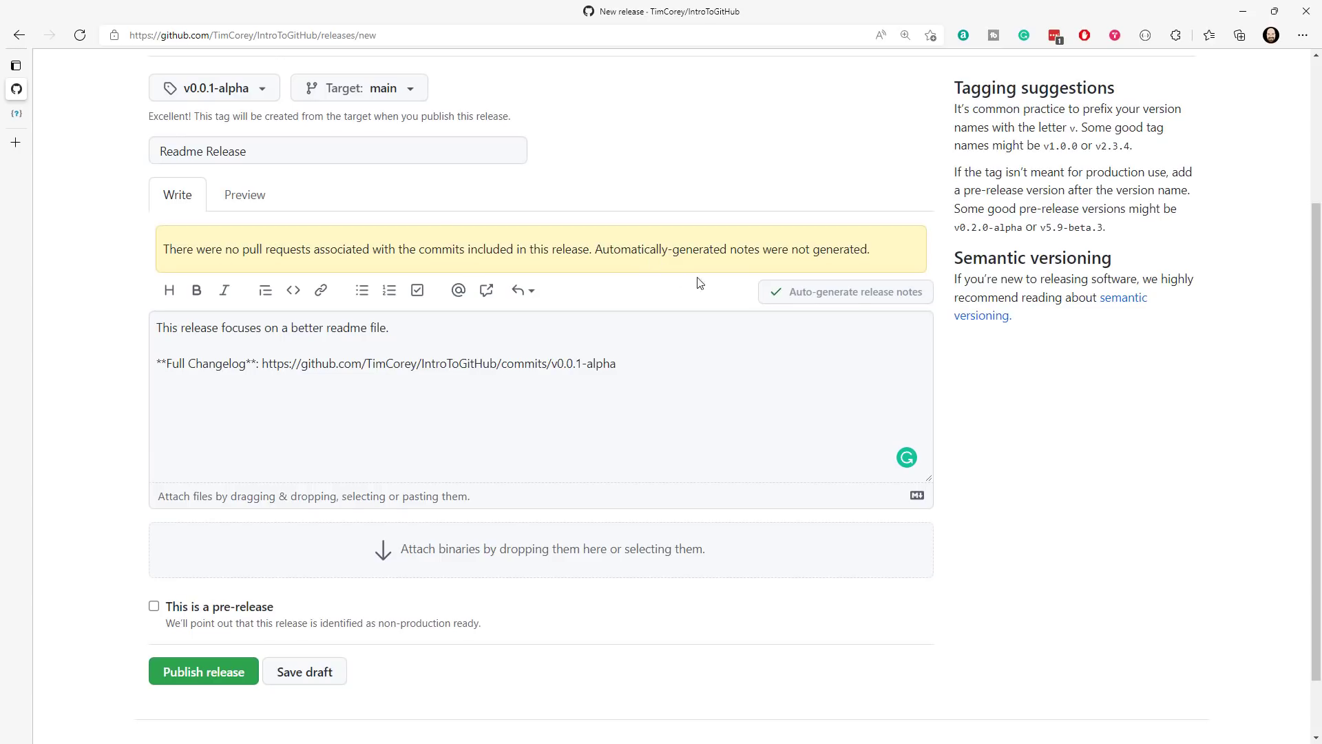
left_click_drag(612, 250, 865, 250)
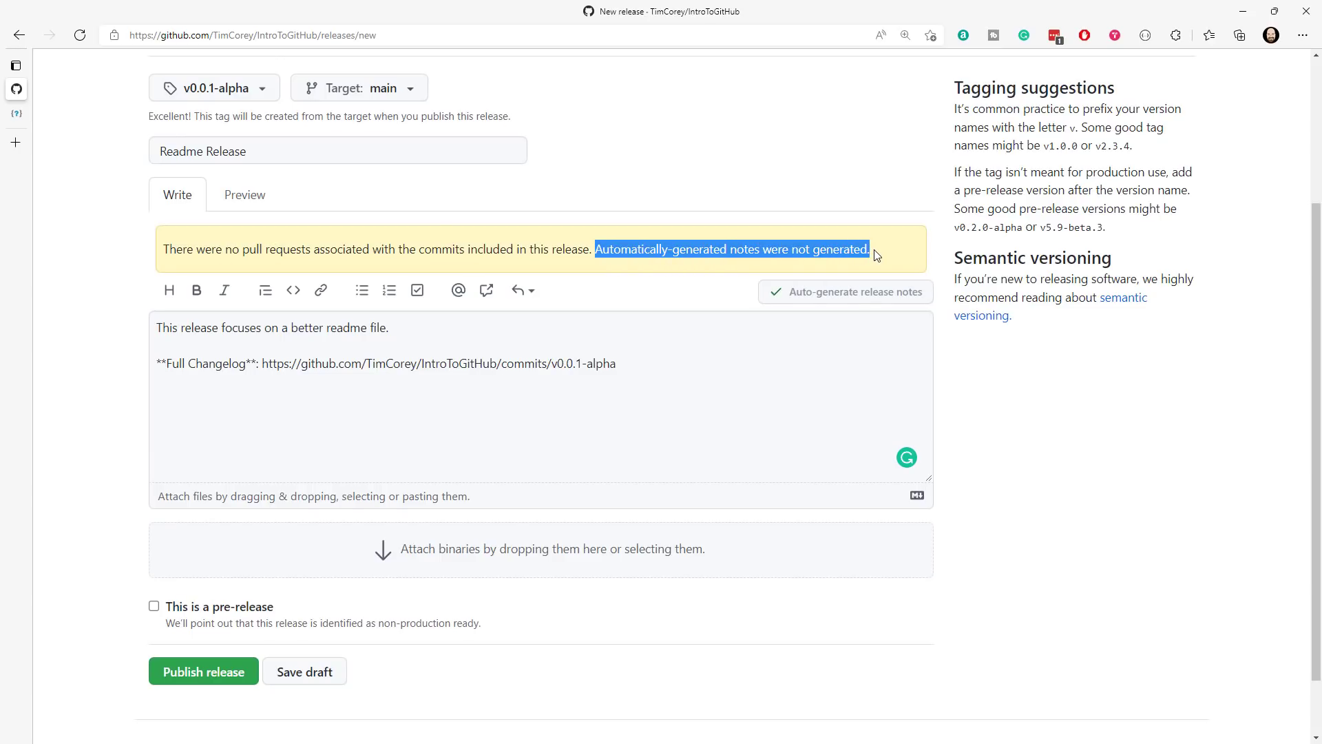
left_click(615, 363)
left_click_drag(615, 363, 139, 371)
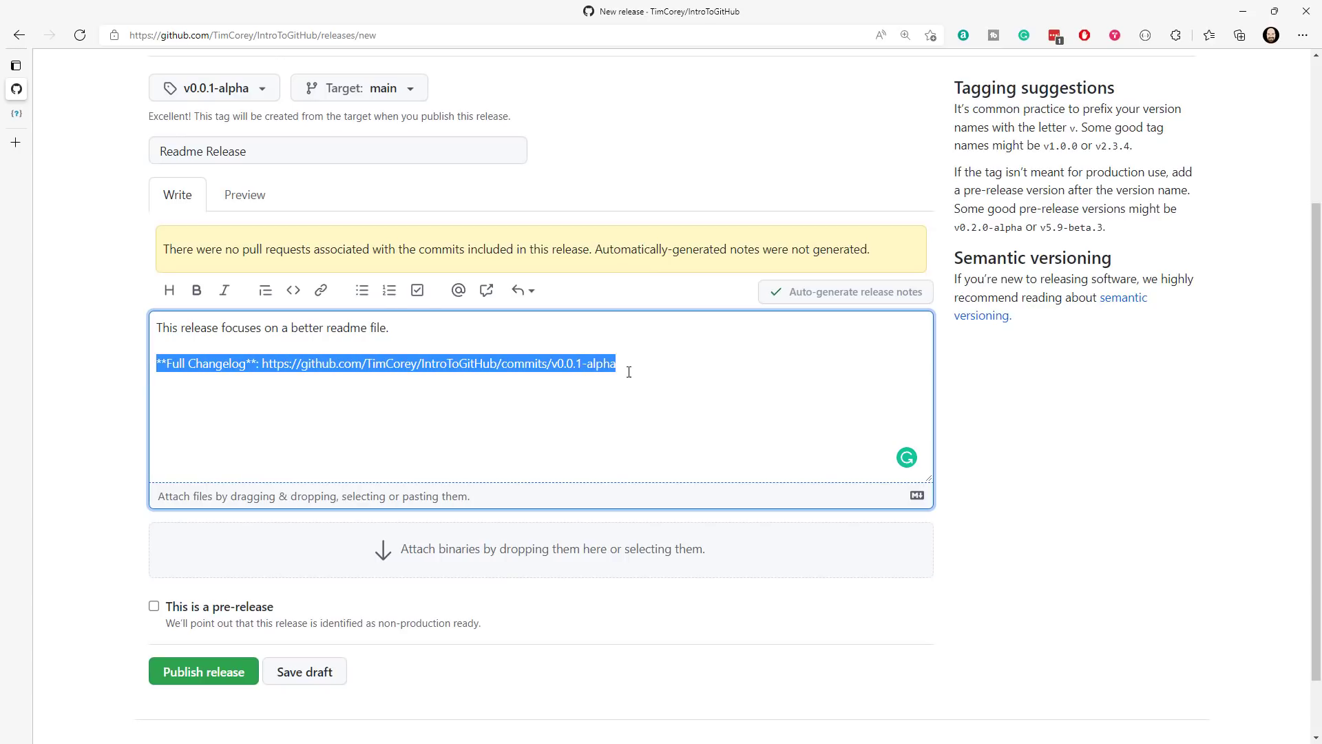
left_click(659, 371)
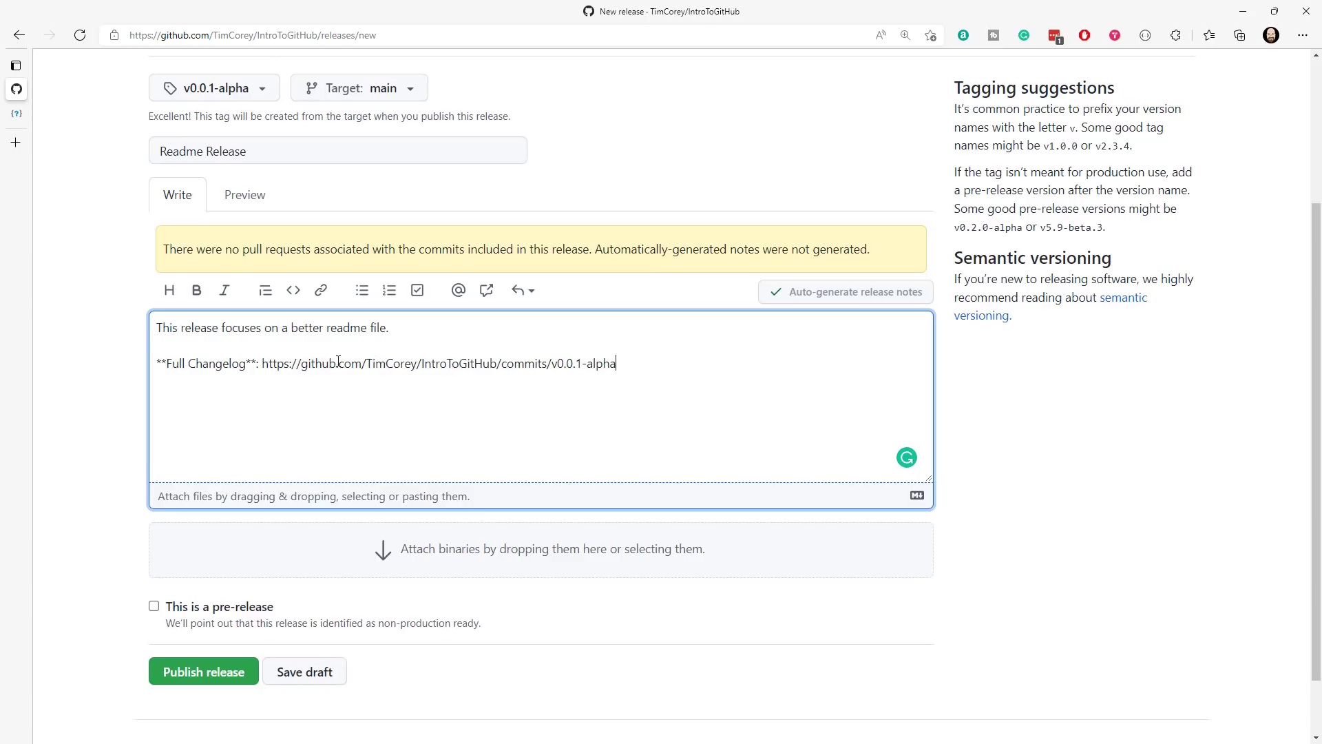
left_click_drag(262, 364, 636, 359)
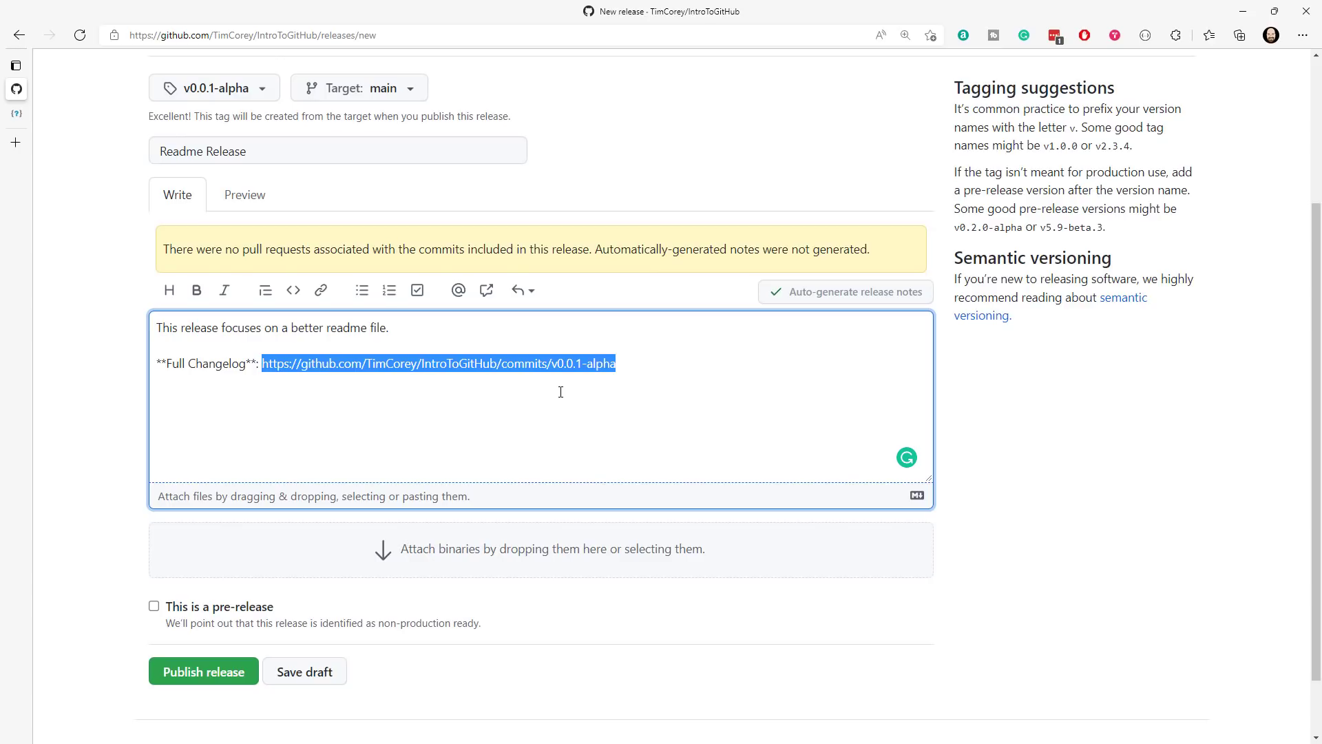
left_click_drag(641, 363, 65, 381)
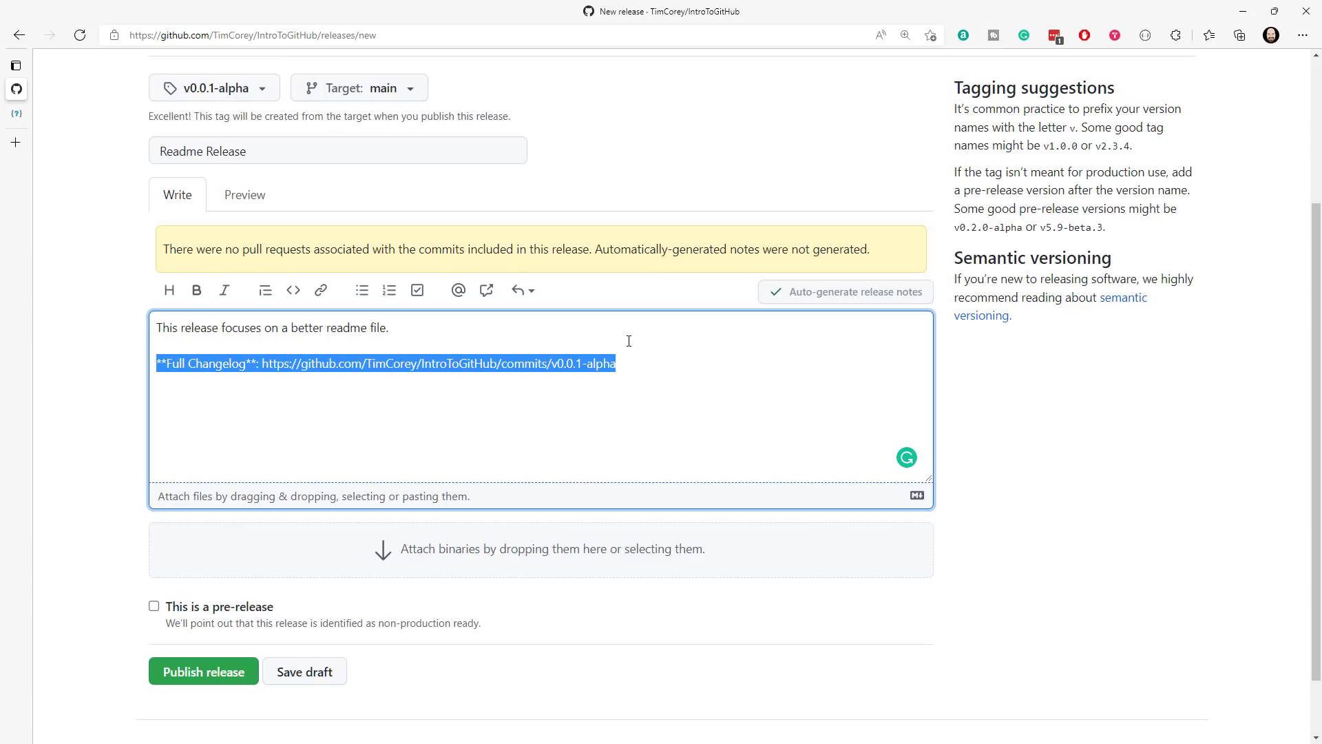
left_click(559, 336)
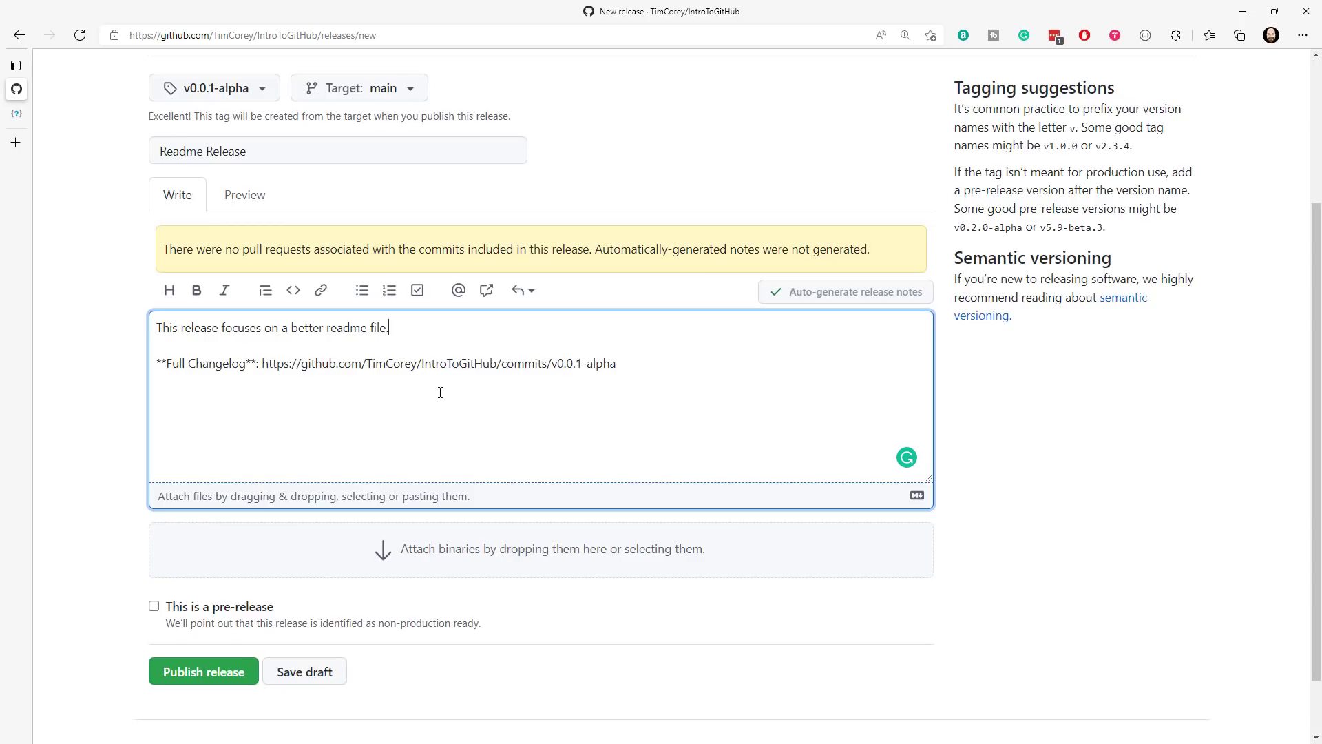
- Mark the release as a pre-release and check the note about production readiness
scroll(648, 399, "down", 2)
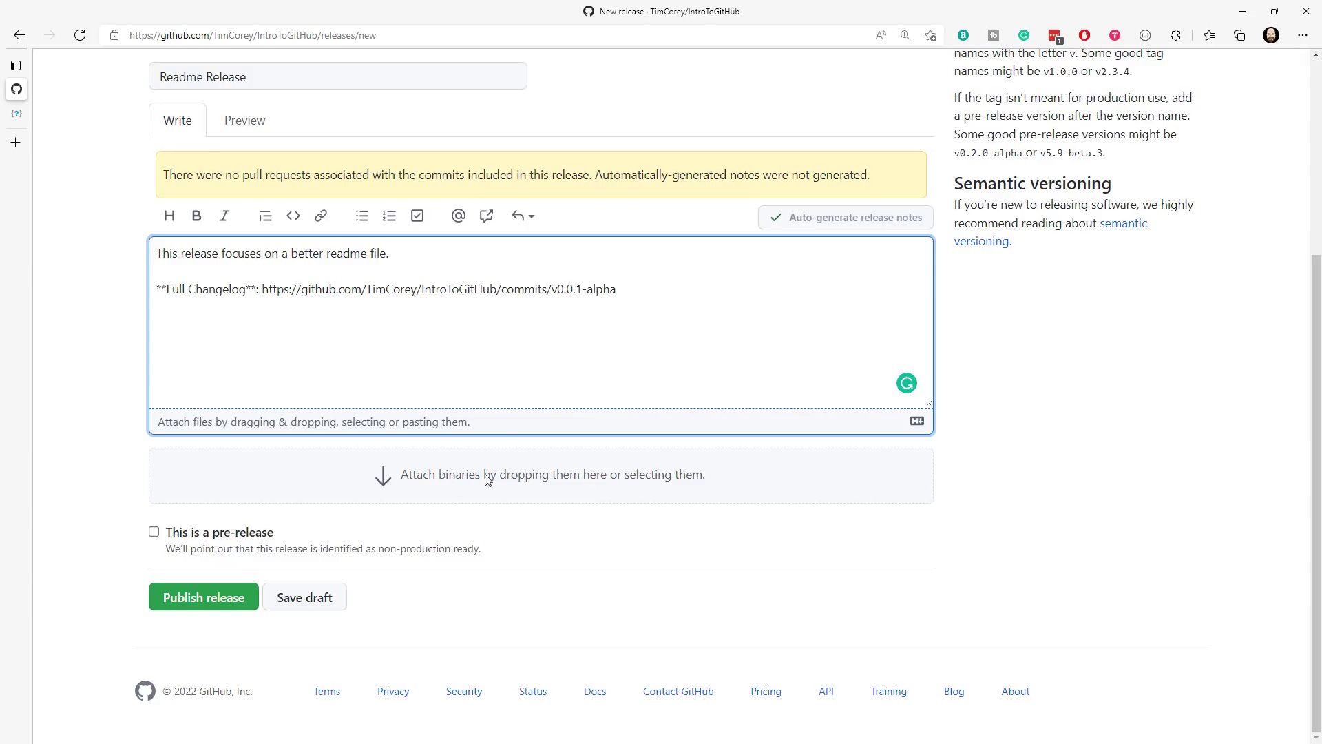
scroll(422, 435, "up", 3)
scroll(420, 435, "down", 3)
left_click(154, 532)
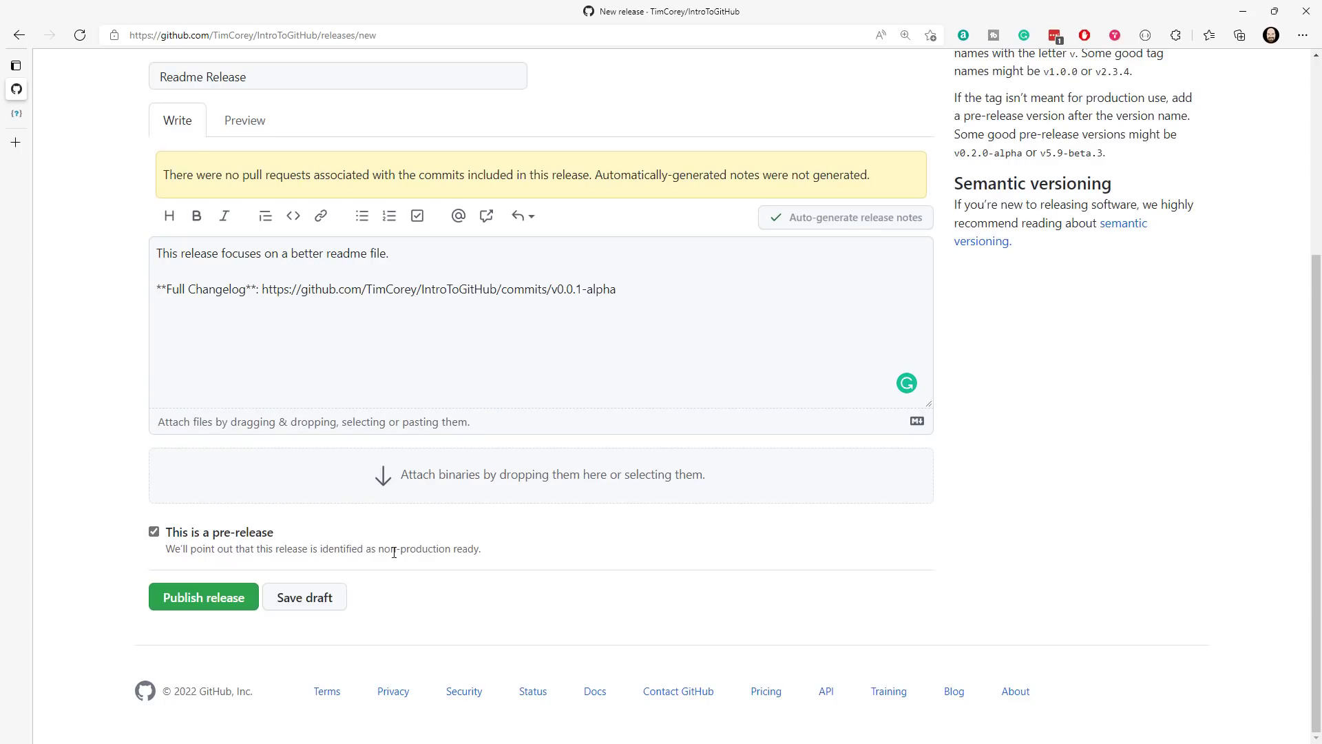
left_click_drag(377, 548, 480, 547)
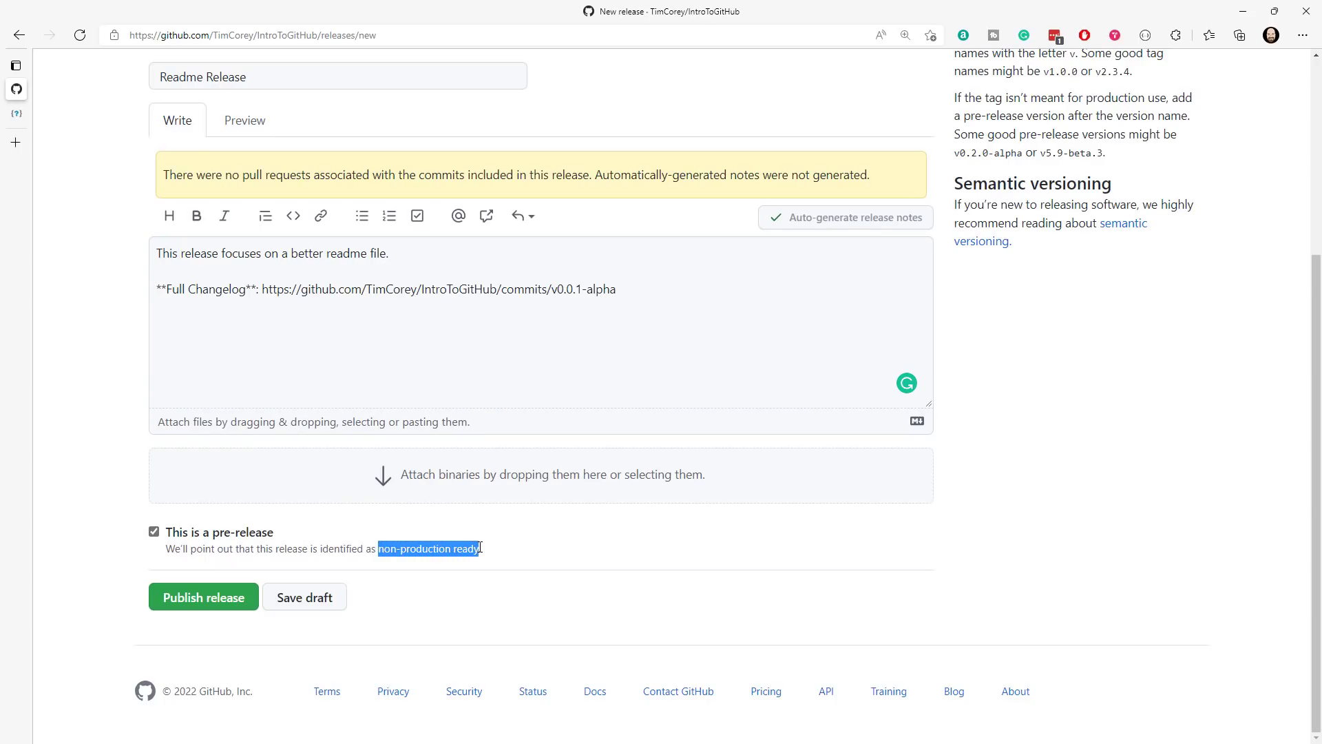
scroll(289, 215, "up", 3)
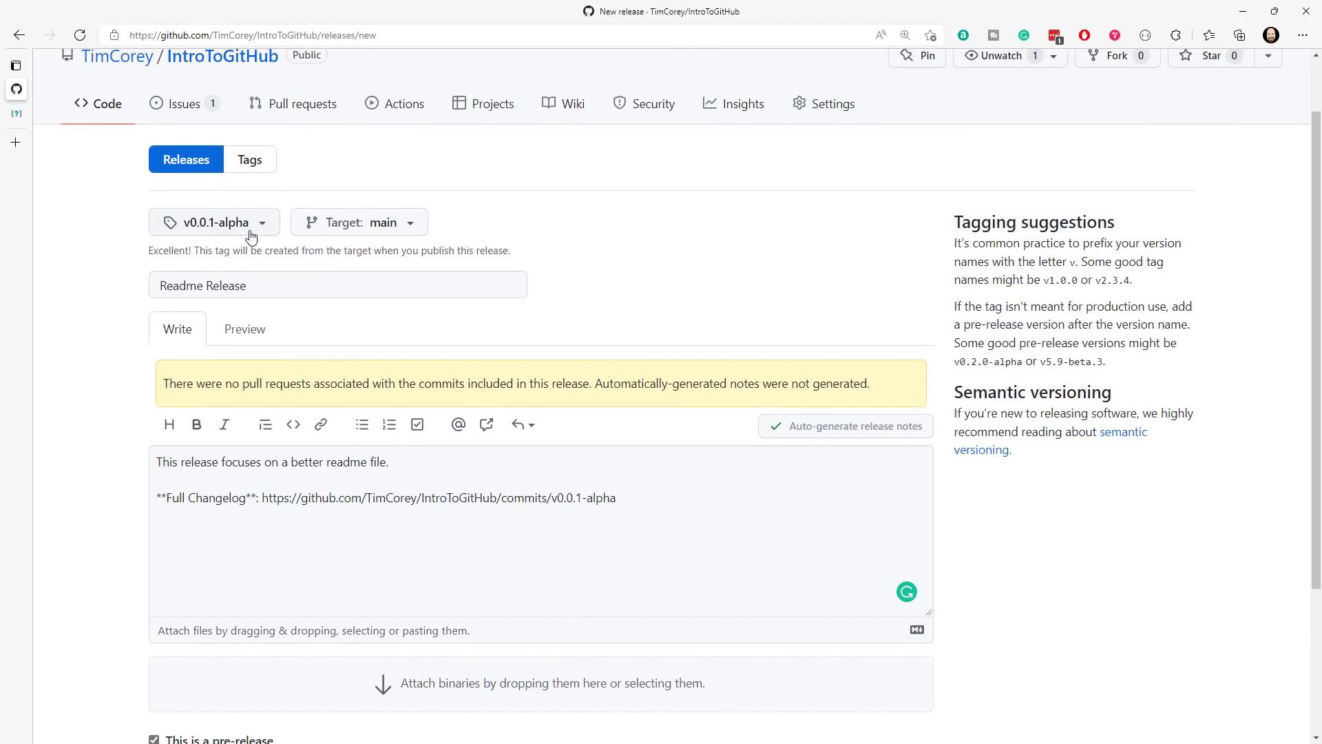
scroll(480, 403, "down", 3)
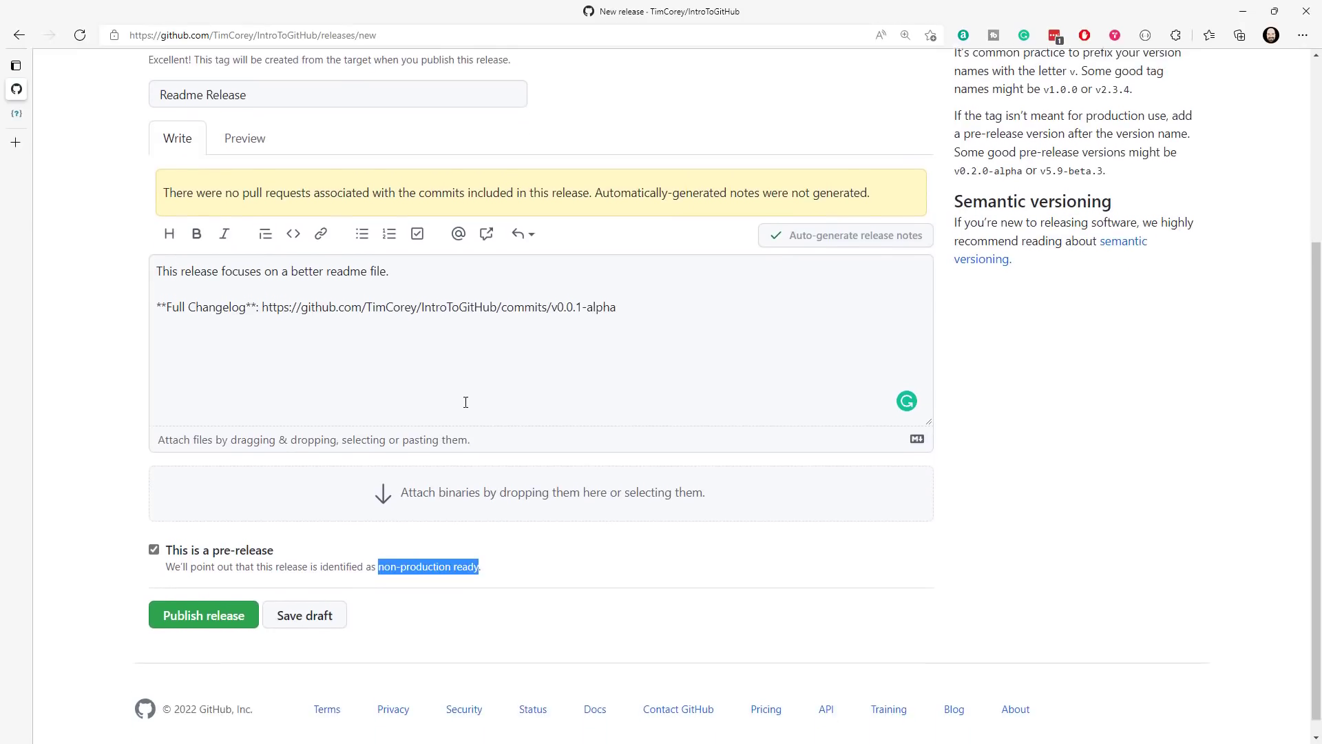
left_click(250, 545)
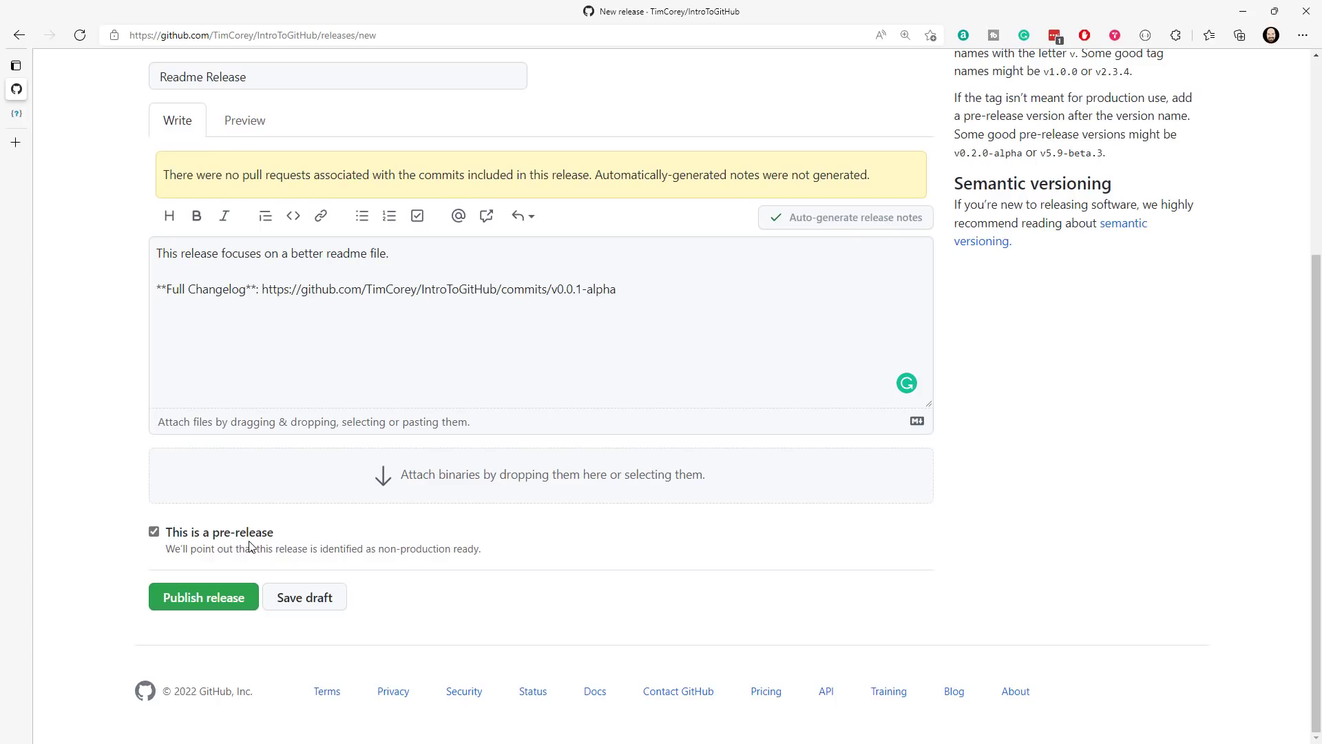
- Review the release's title and description, then publish the release
scroll(255, 545, "up", 3)
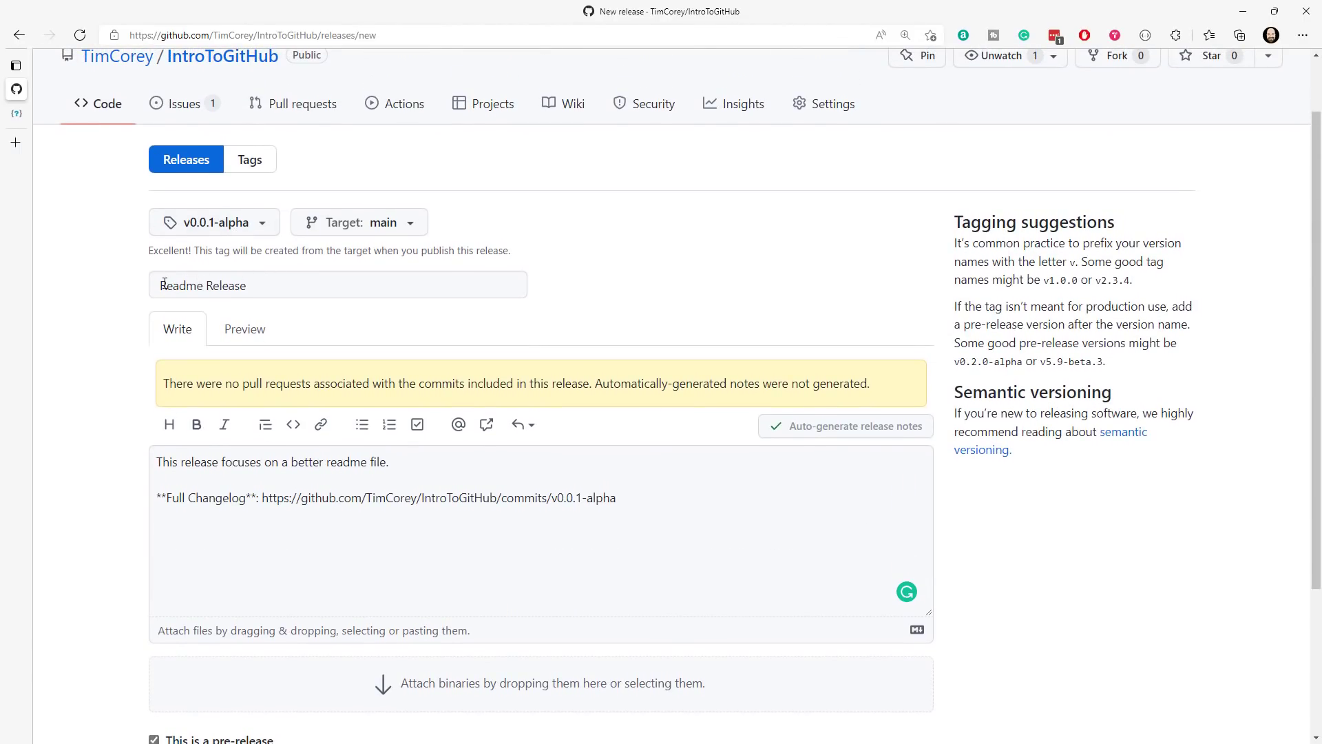
left_click_drag(179, 285, 246, 285)
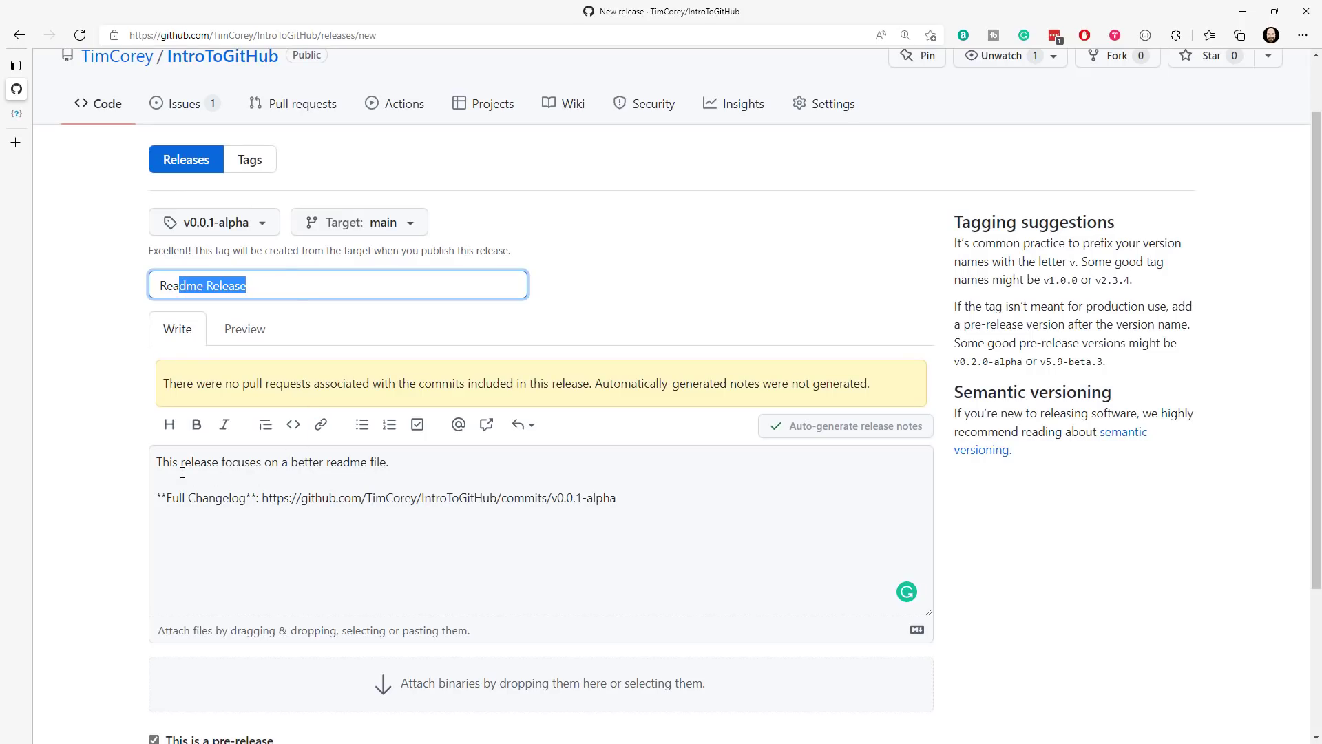
left_click_drag(170, 462, 517, 467)
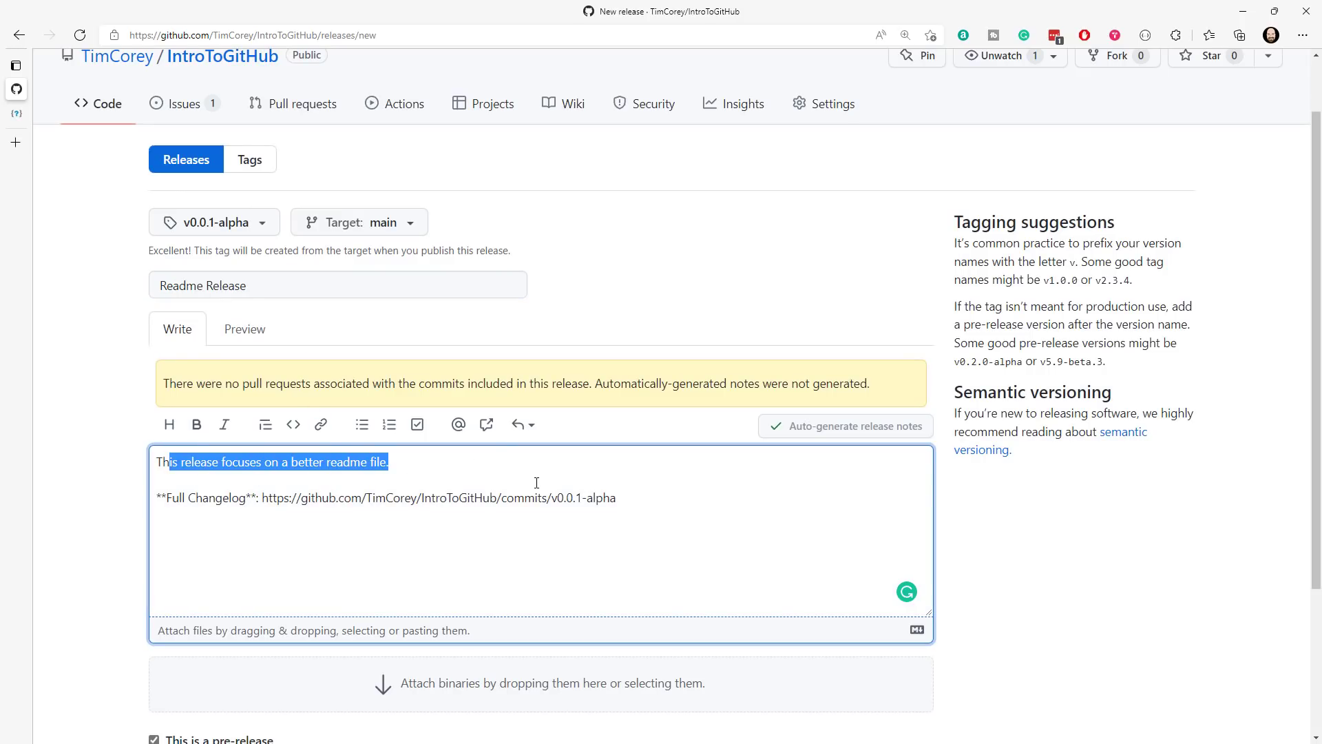
scroll(536, 482, "down", 3)
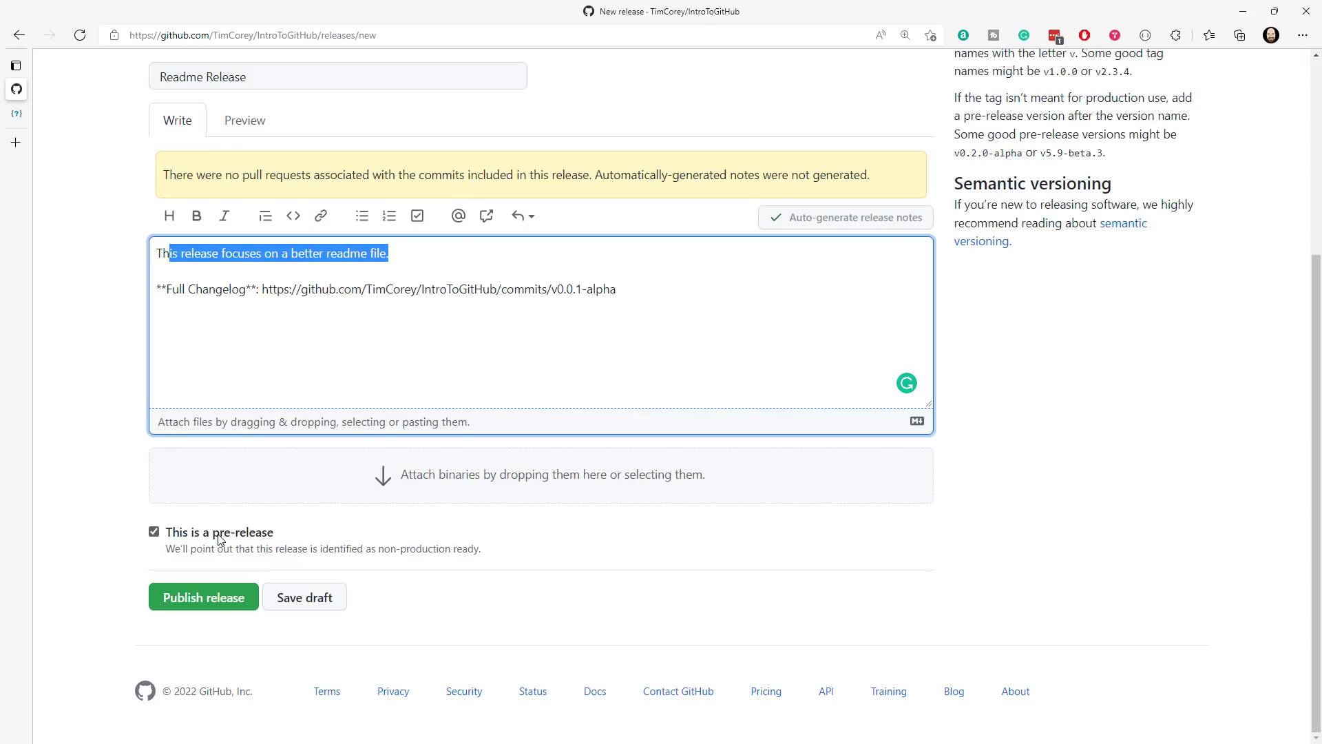
left_click(207, 604)
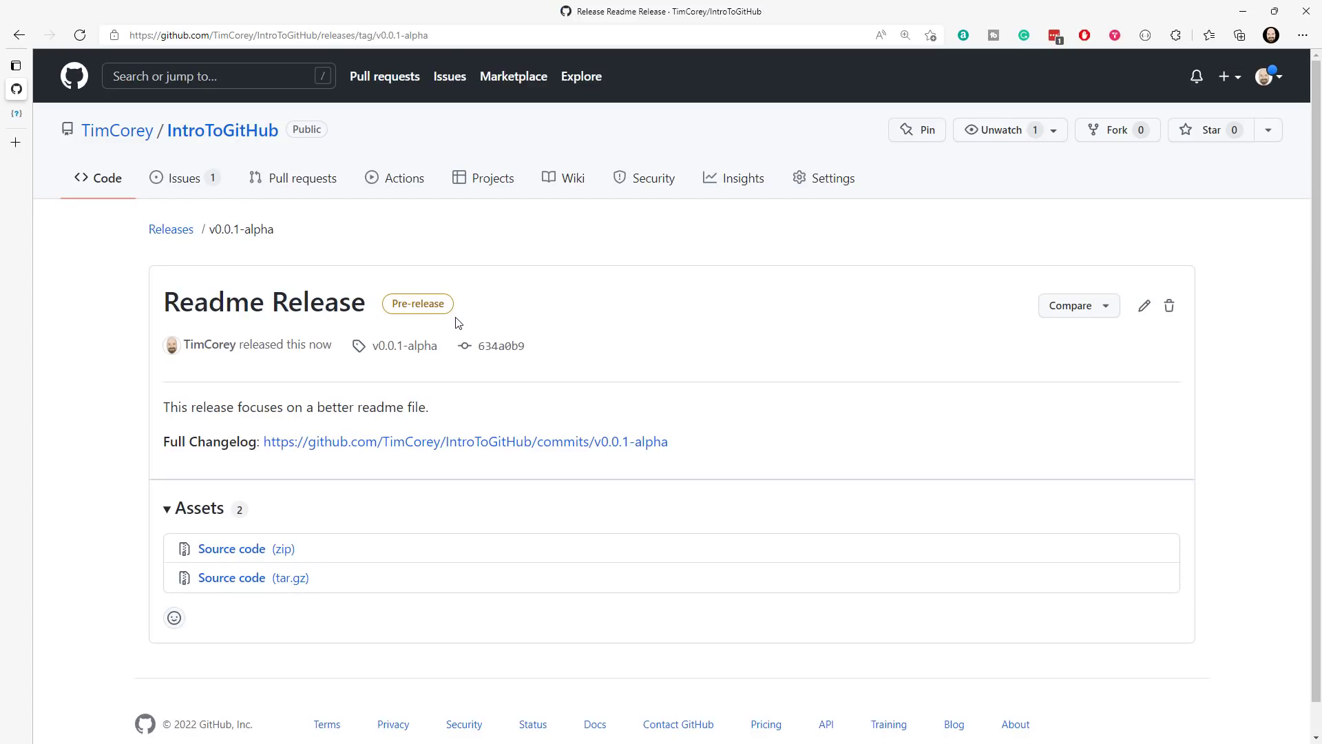
- Open the repository's releases list, expand the release's assets and review its description
left_click(177, 234)
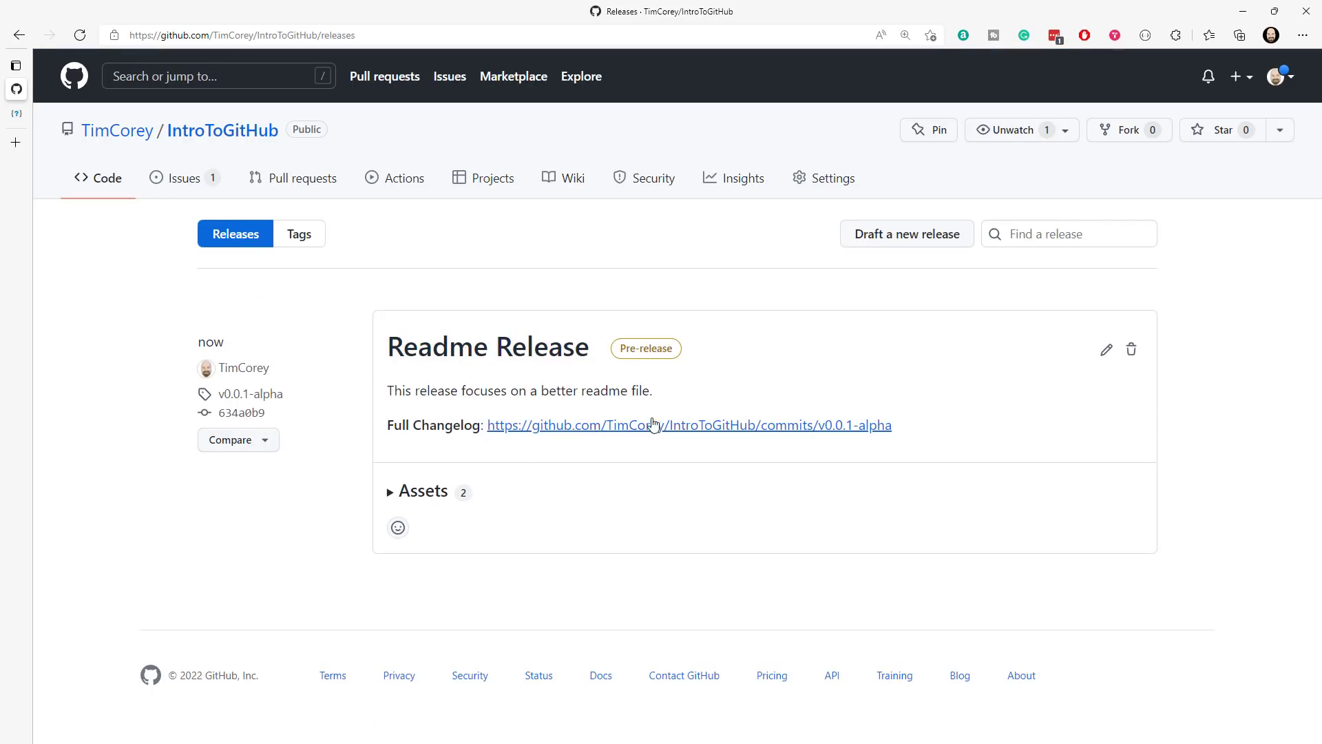
left_click(390, 495)
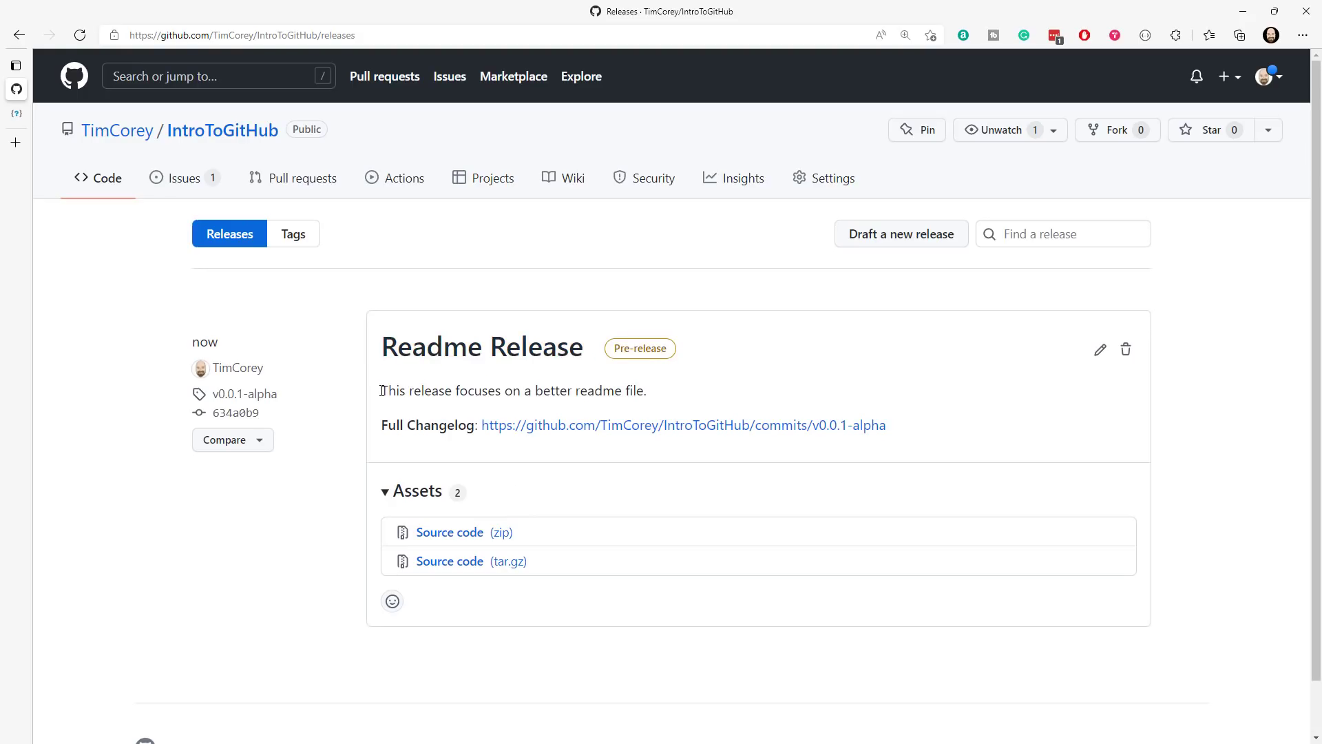
left_click_drag(383, 391, 646, 391)
left_click(448, 417)
- Follow the release's Full Changelog link and examine the commits and tag selector for v0.0.1-alpha
left_click(684, 428)
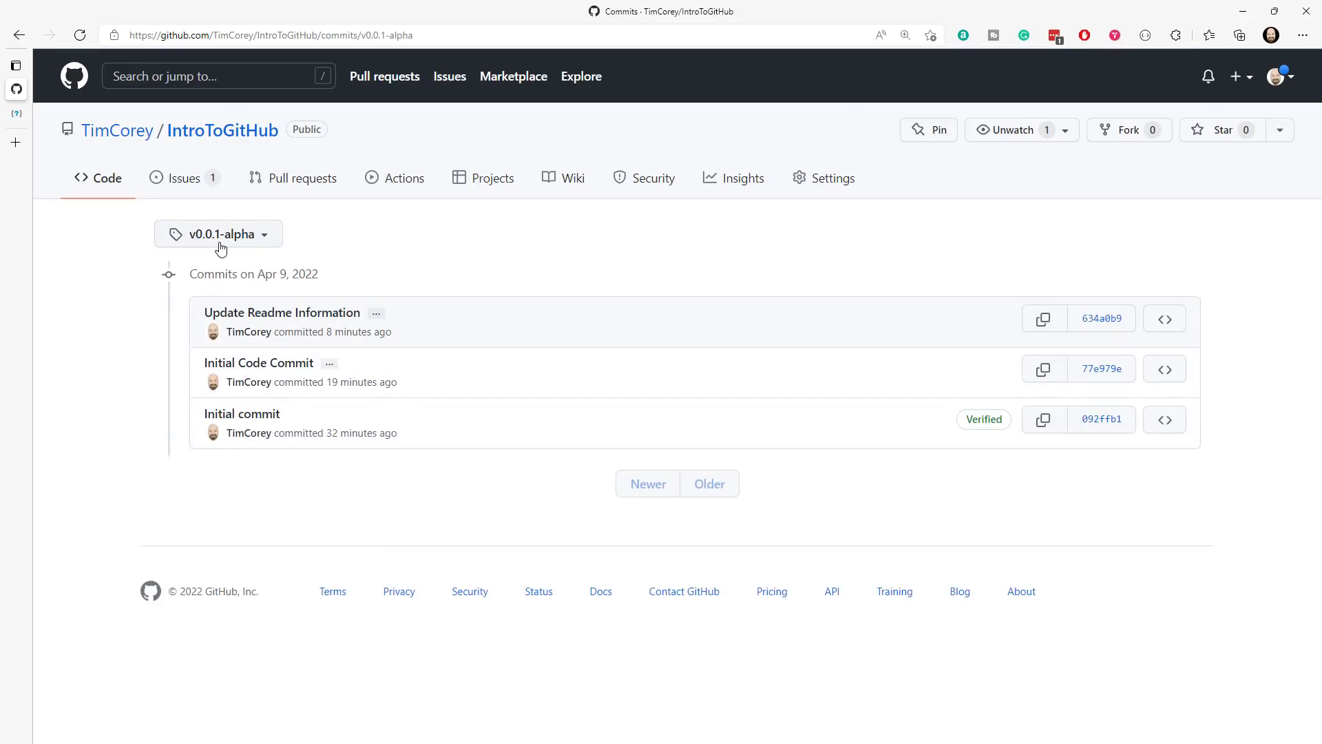
left_click(265, 235)
left_click(319, 250)
- Return to the IntroToGitHub main page and open the releases list from its Releases section
left_click(235, 139)
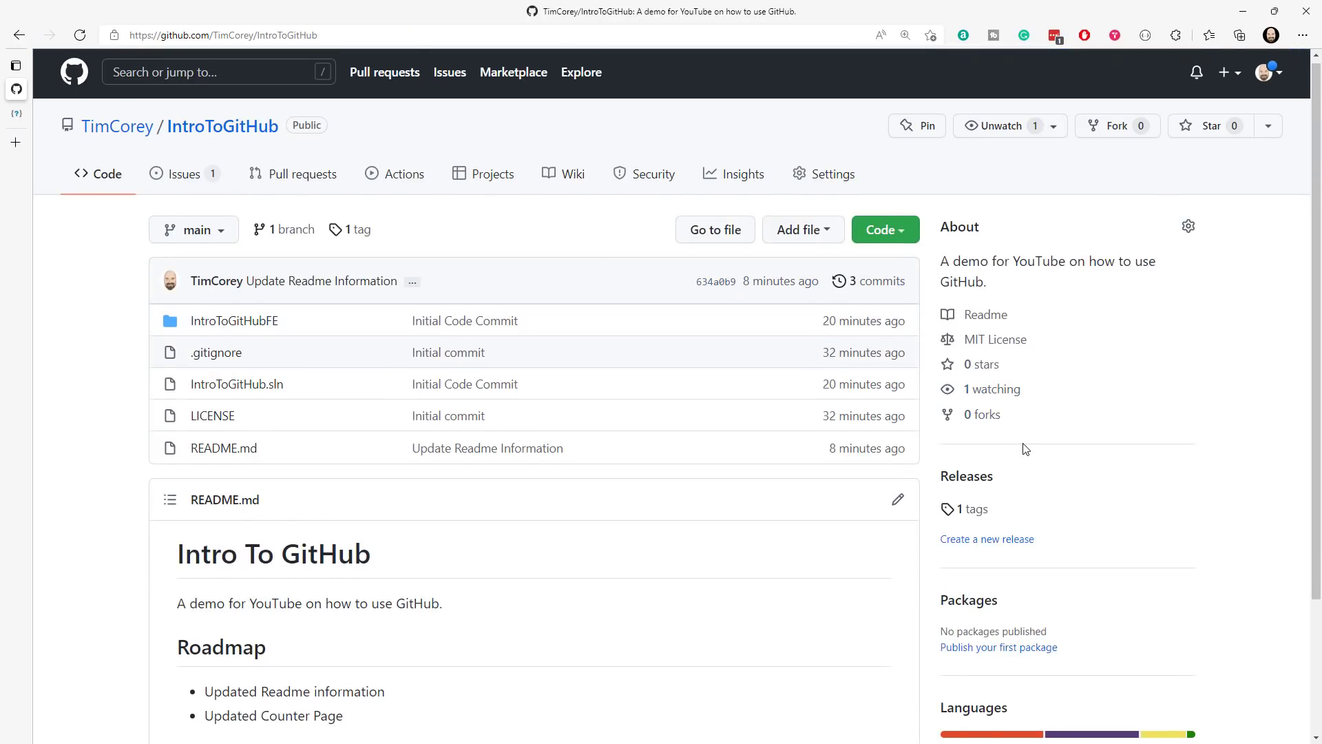
scroll(964, 372, "down", 2)
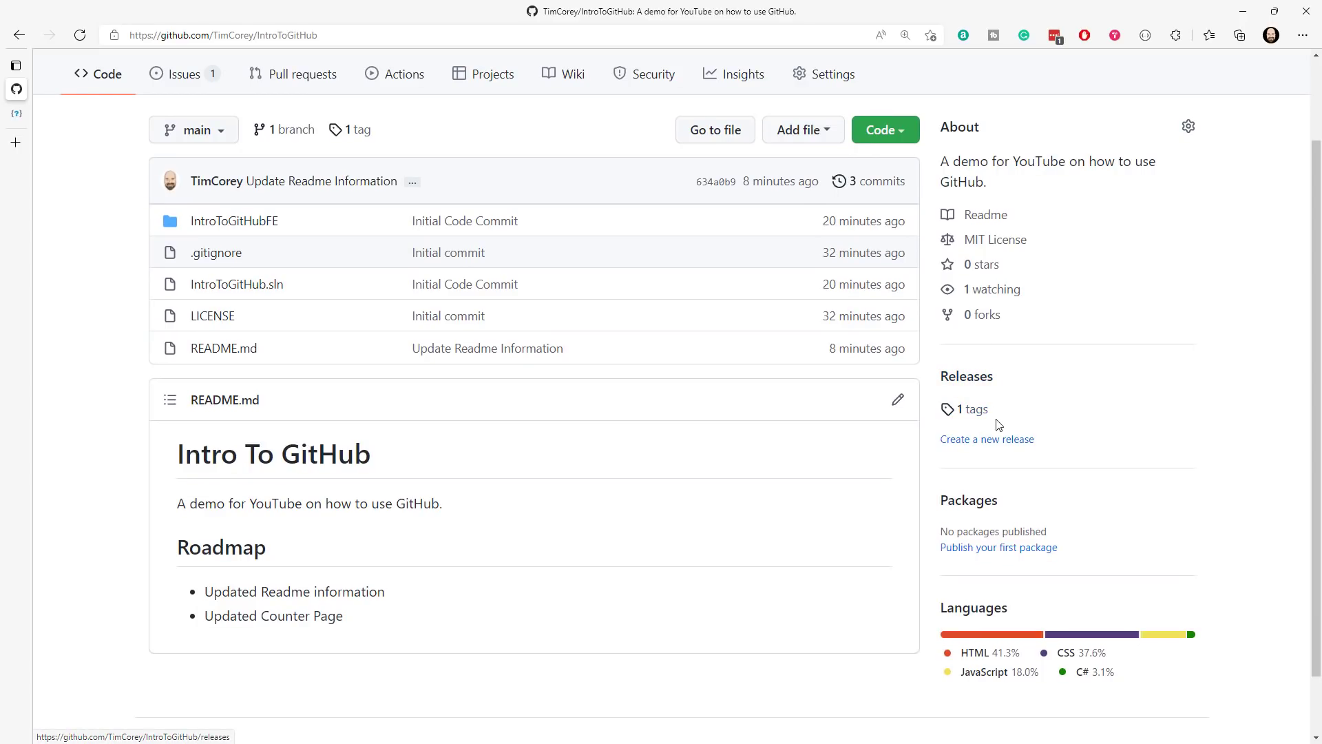
left_click(982, 438)
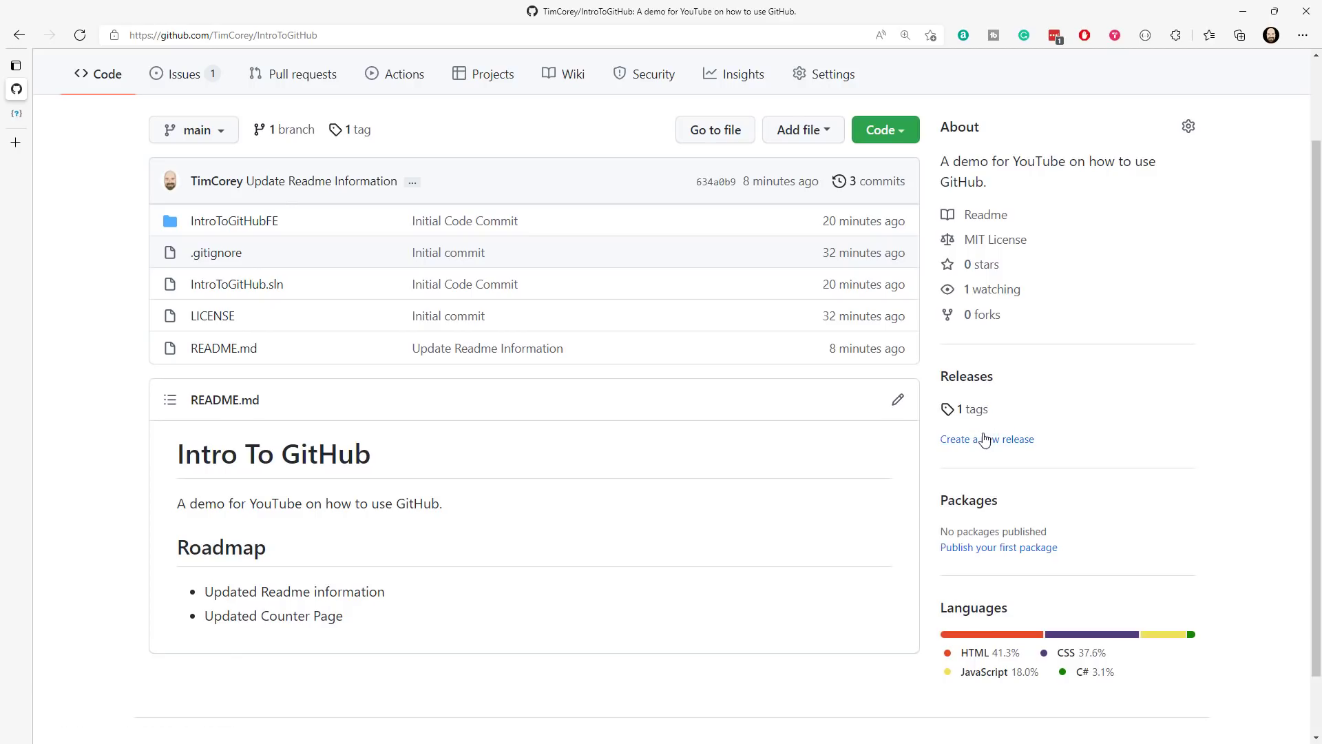
left_click(972, 385)
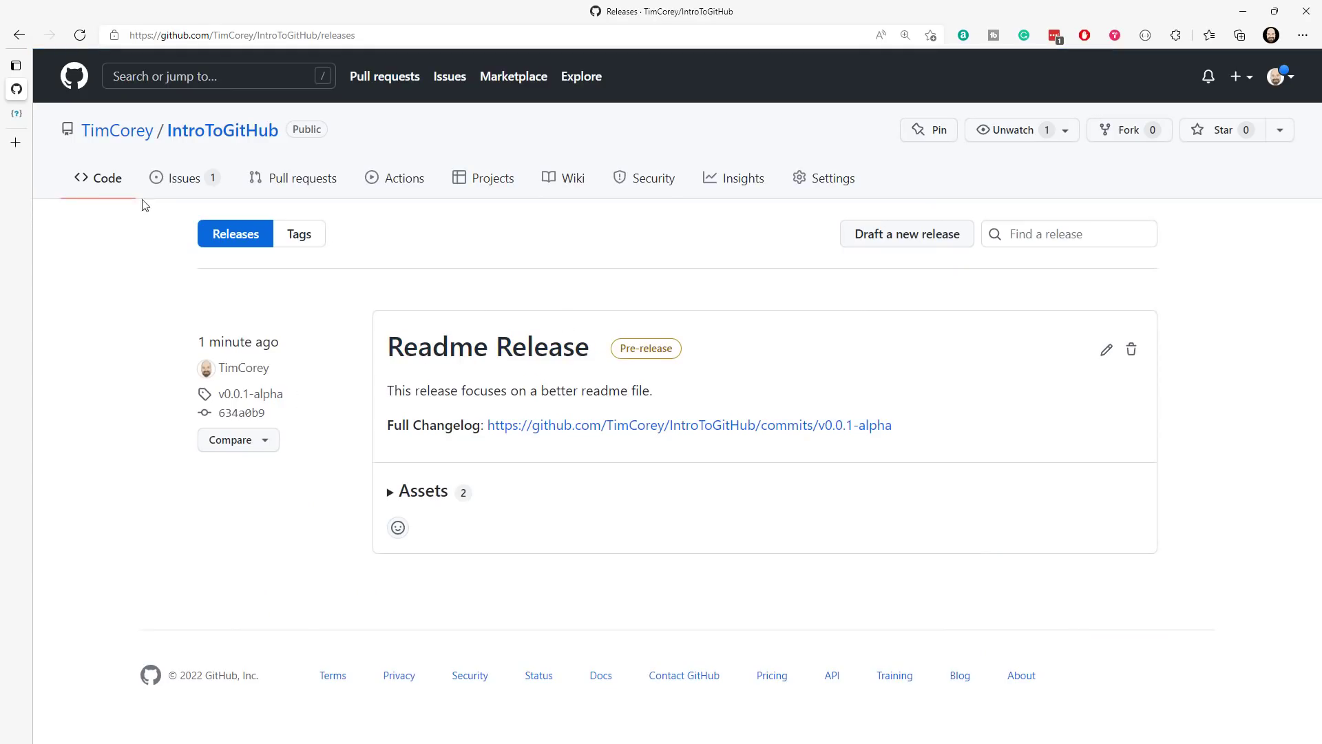
- Open issue #1 from the repository's issue list and look over its comments and commit reference
left_click(221, 131)
left_click(186, 181)
left_click(416, 442)
scroll(615, 328, "down", 3)
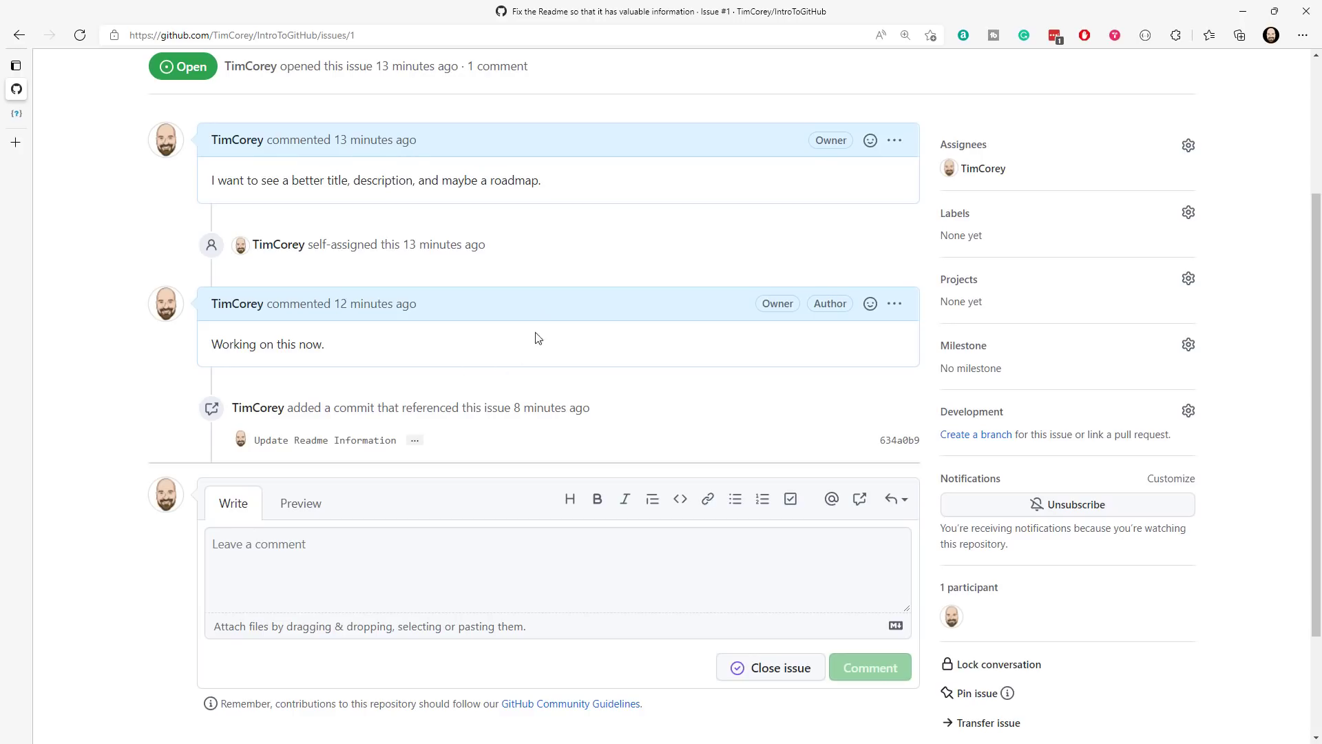
- Post the comment "Included in pre-release v.0.0.1-alpha" on issue #1 and close the issue with it
left_click_drag(1050, 438, 1151, 438)
left_click(1140, 438)
scroll(378, 344, "up", 3)
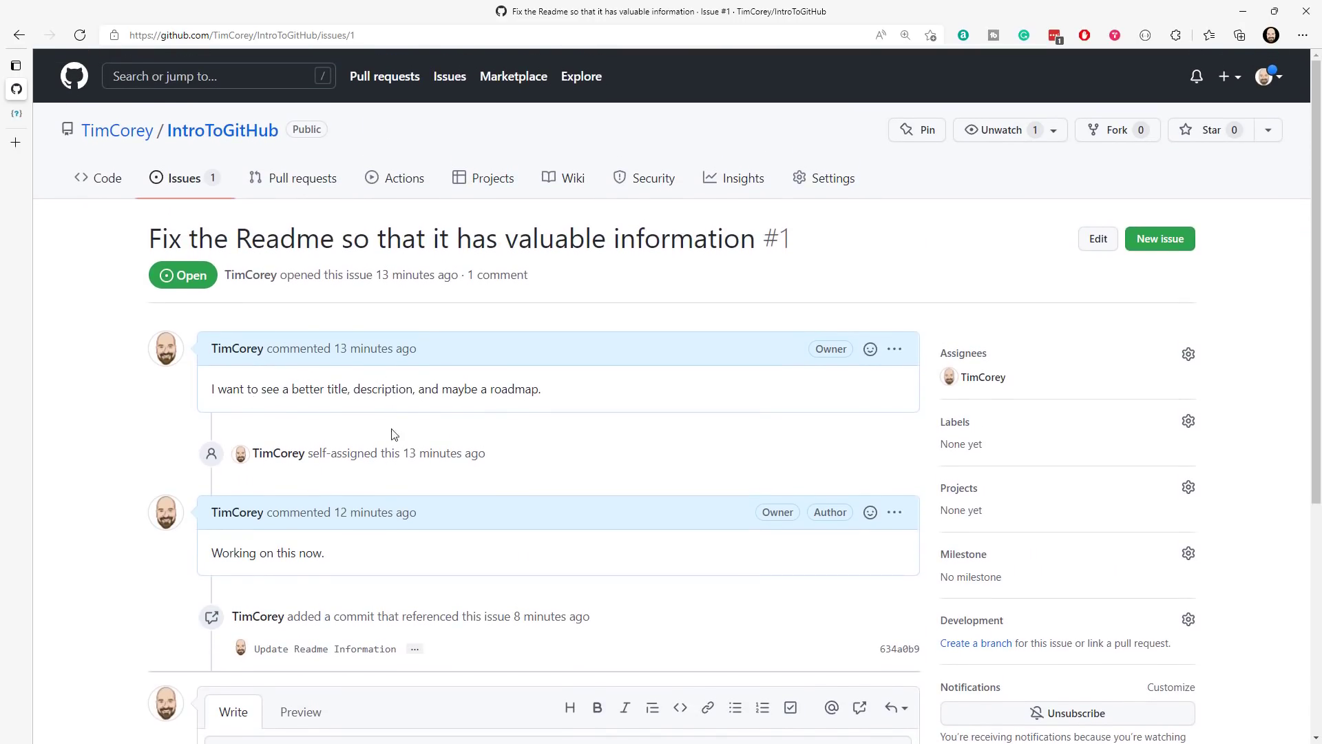
scroll(604, 418, "down", 4)
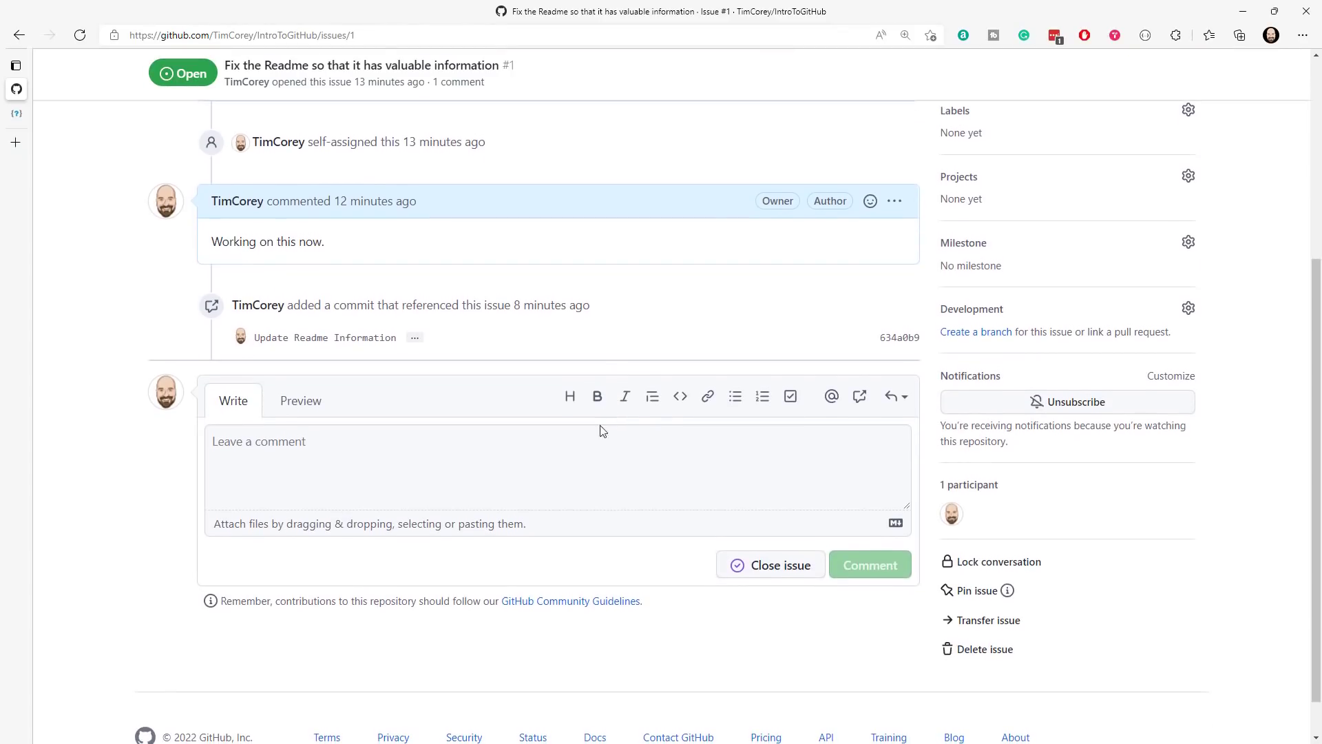
left_click(278, 446)
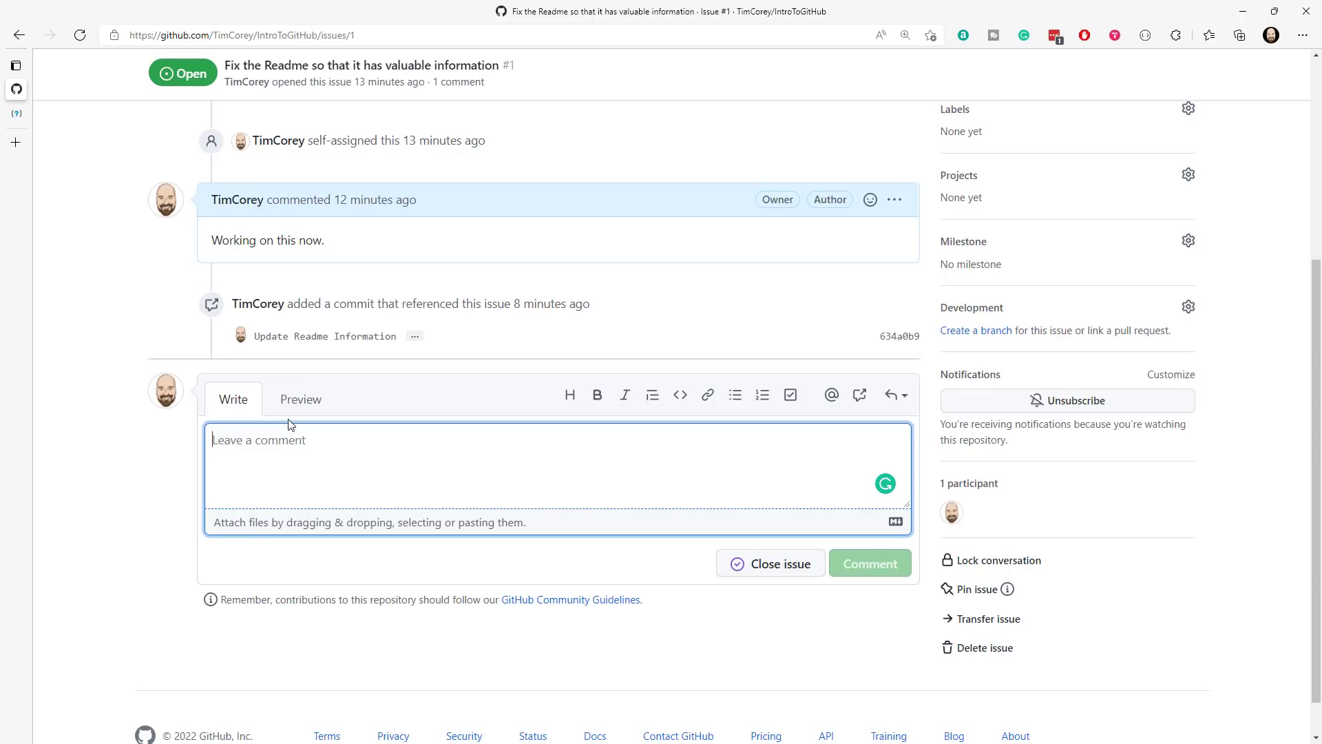
type("Included in pre-release v")
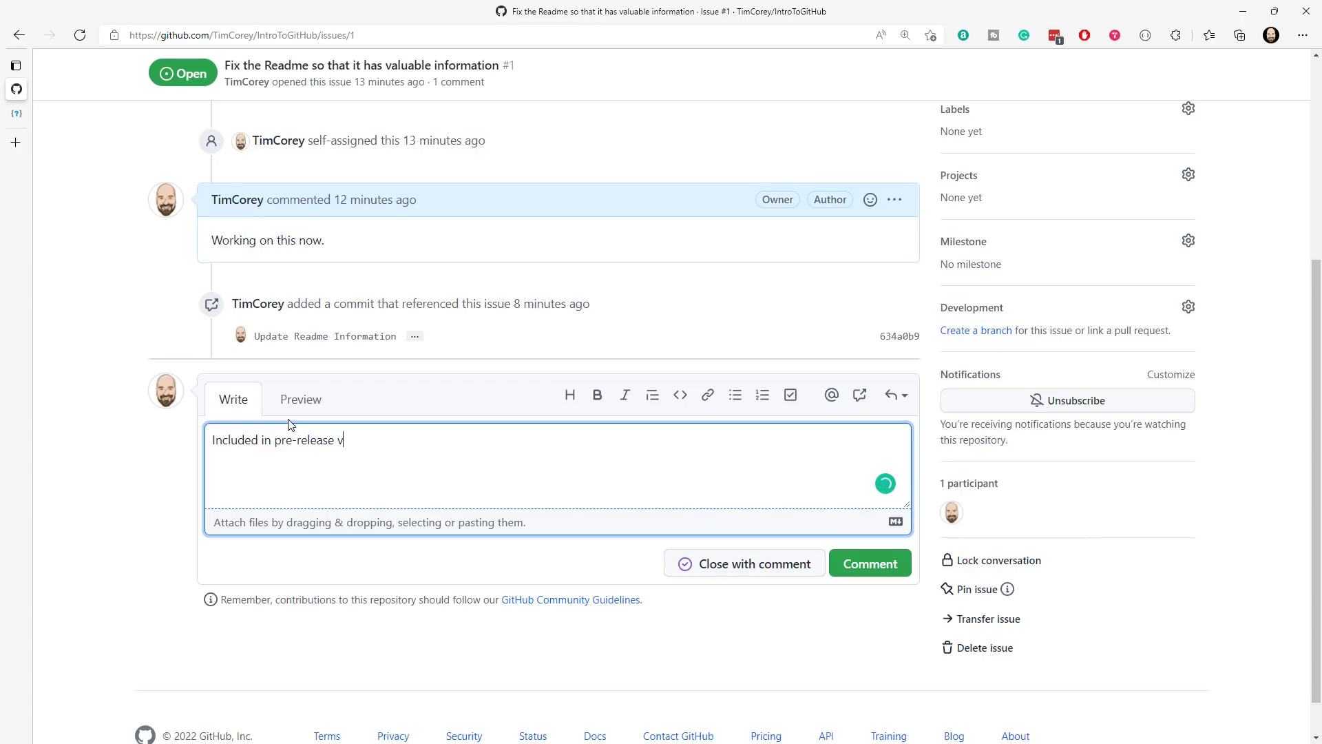
type(".0.0.1-alpha")
left_click(737, 571)
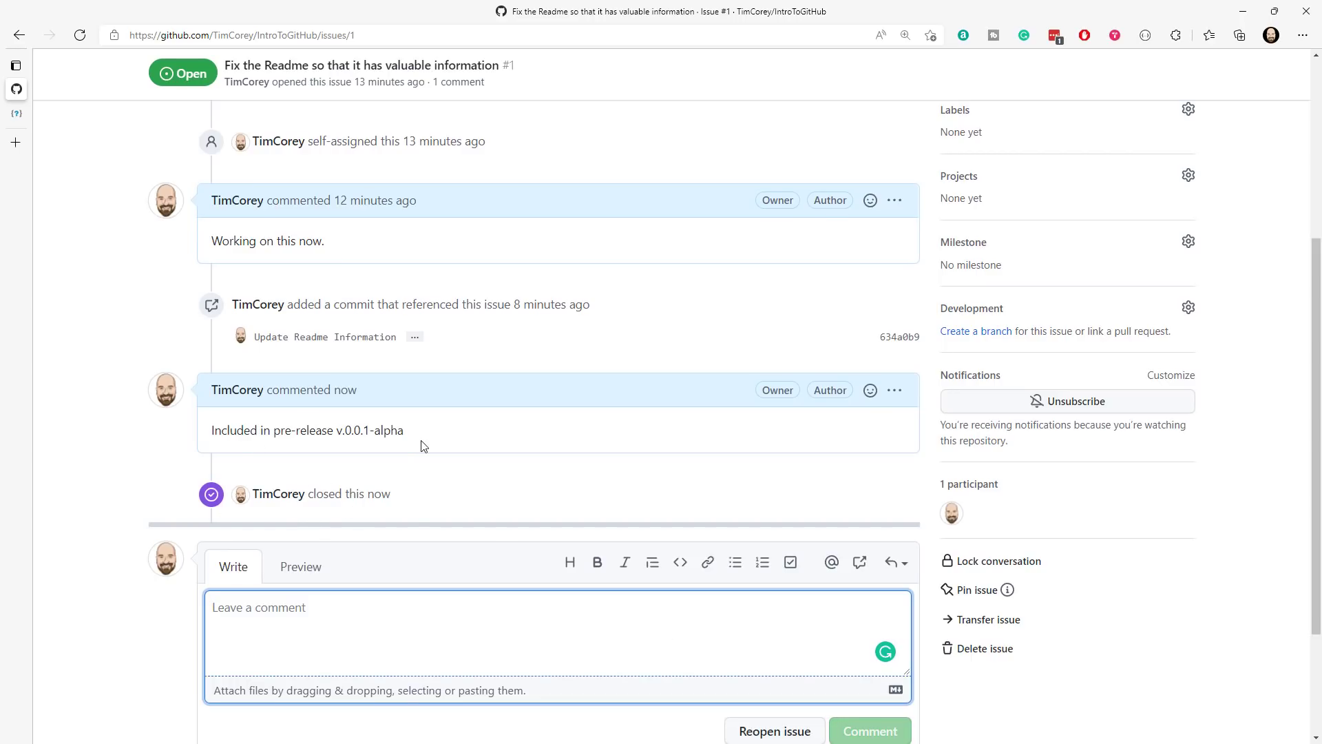
- Compare the repository's closed and open issue lists and return to the IntroToGitHub main page
scroll(413, 448, "up", 5)
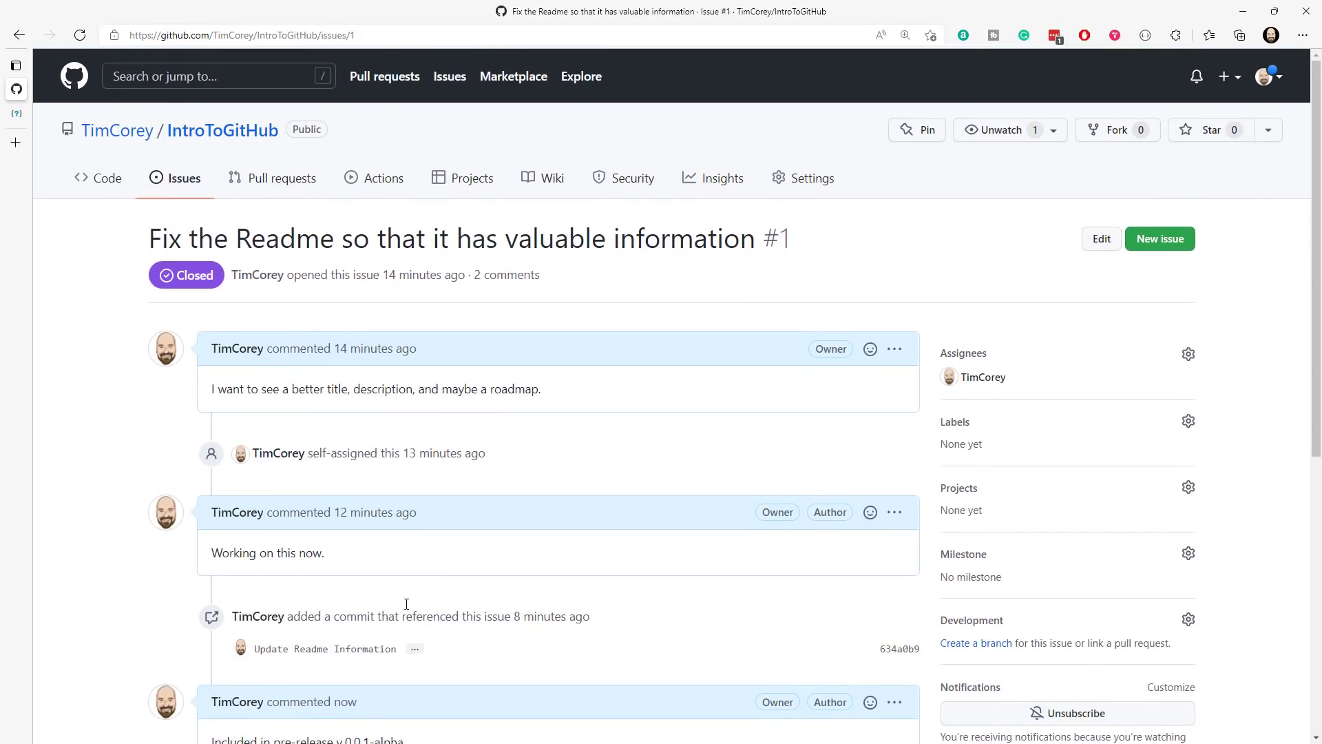
left_click(227, 135)
left_click(183, 178)
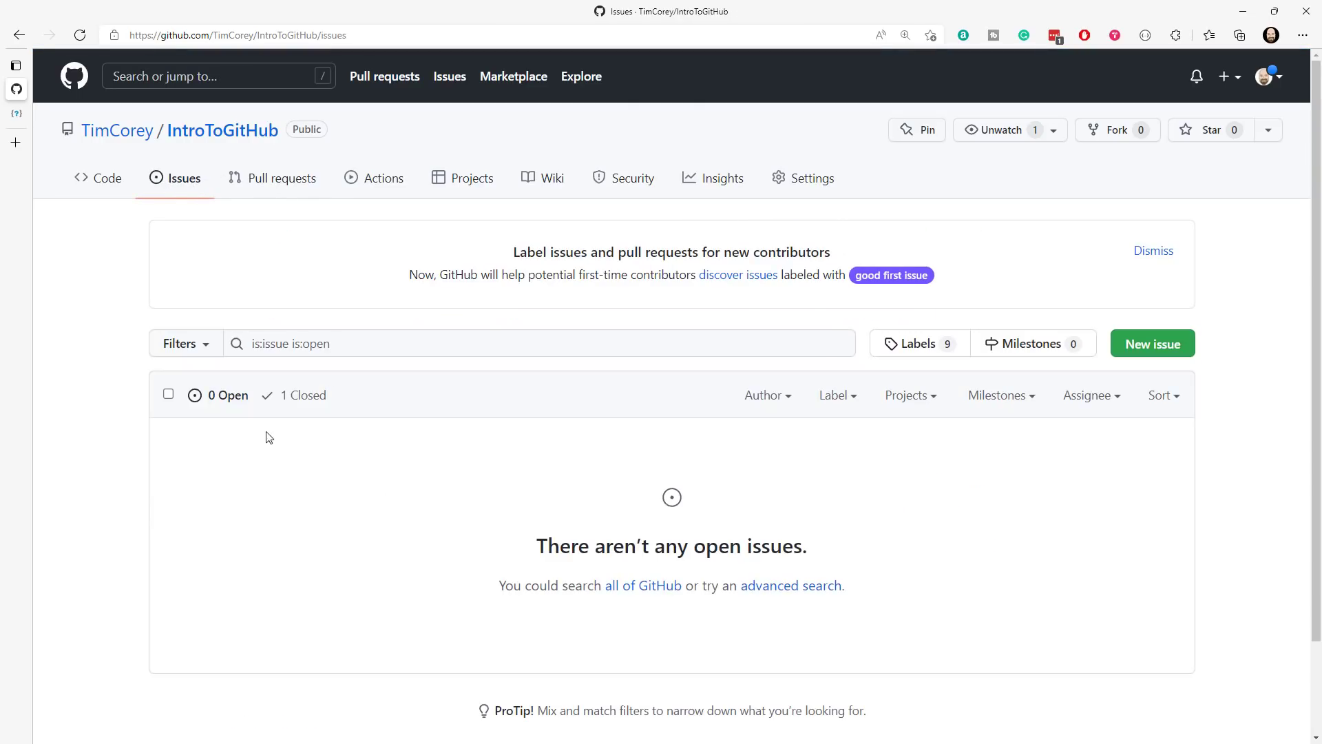
left_click(307, 398)
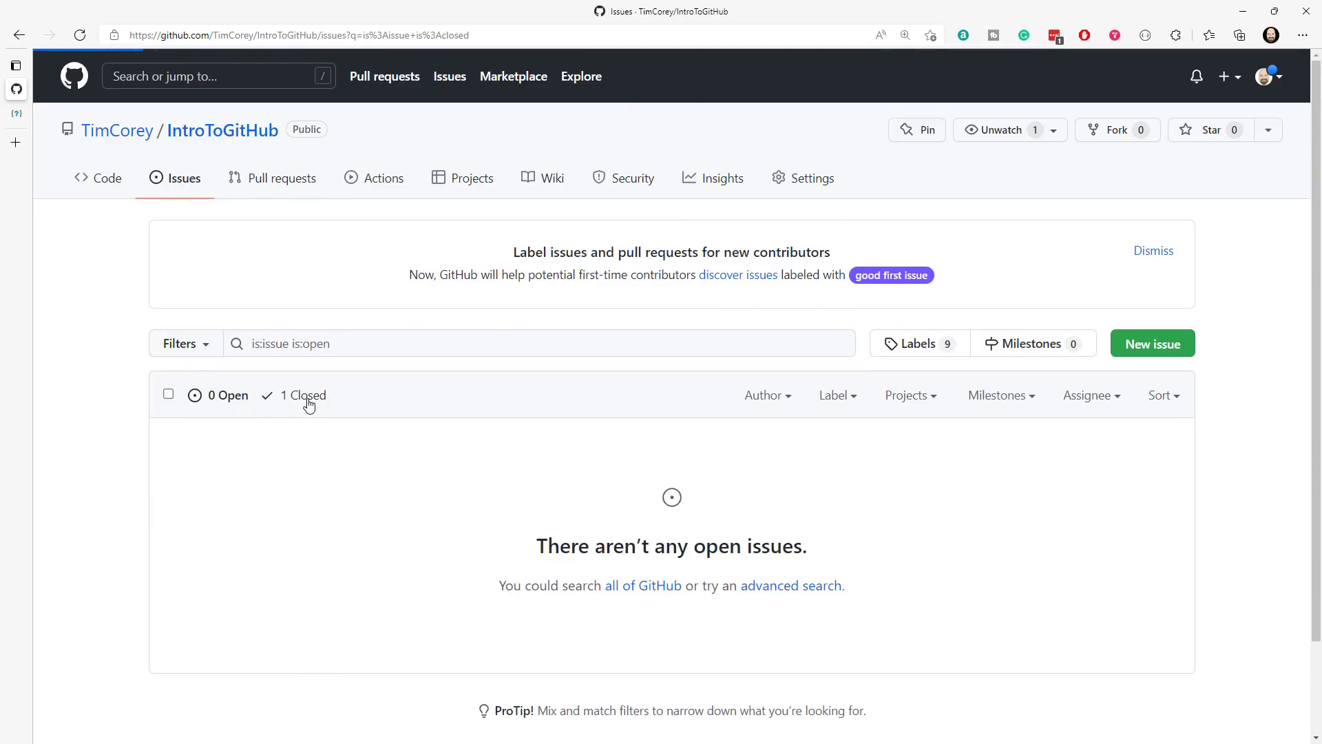
left_click(221, 434)
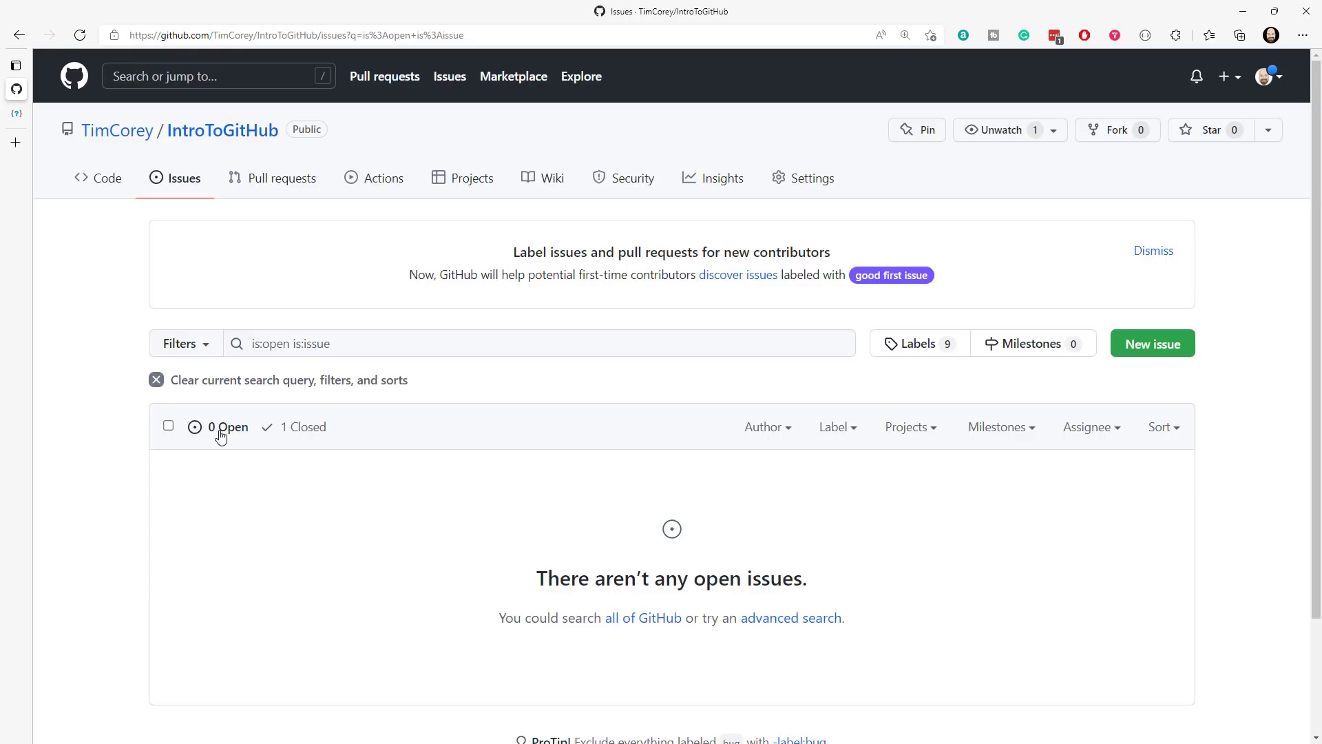
left_click(227, 132)
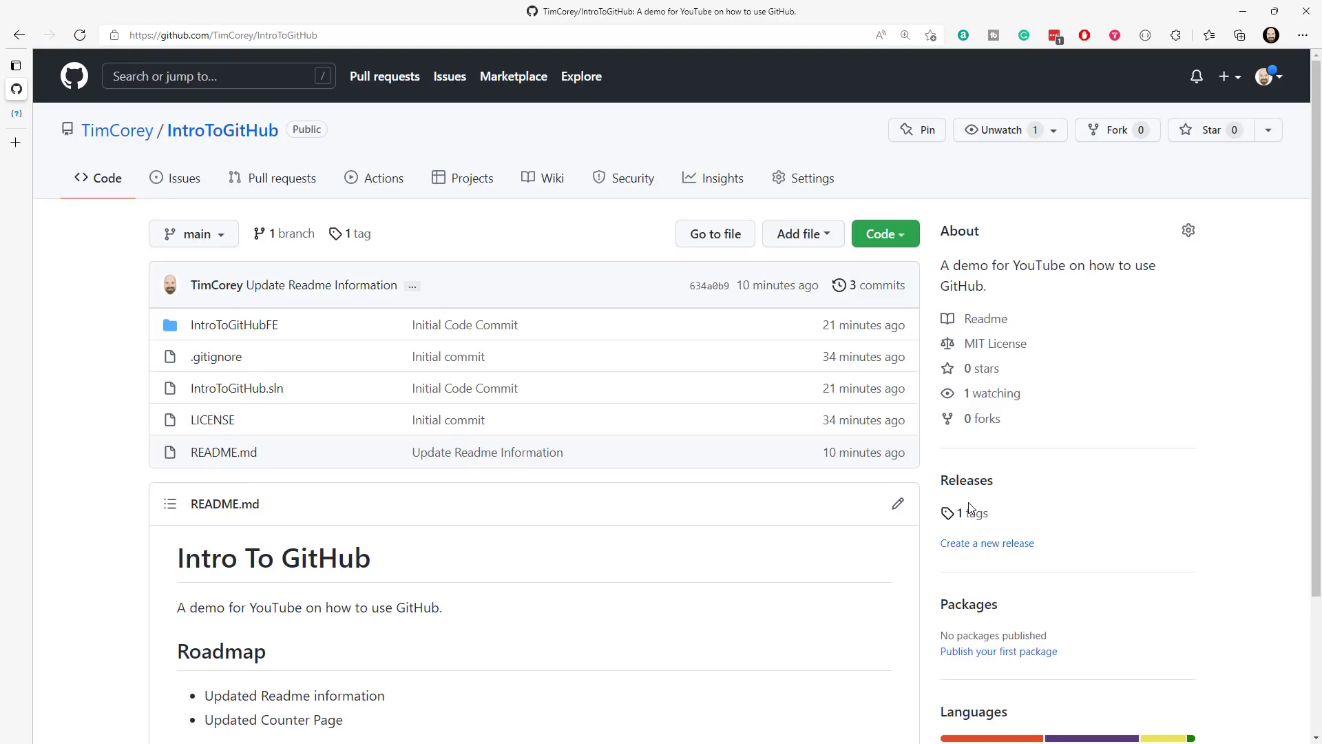
- Start a new issue in the repository titled "Make the Counter page Increment by 3 instead of 1"
left_click(182, 178)
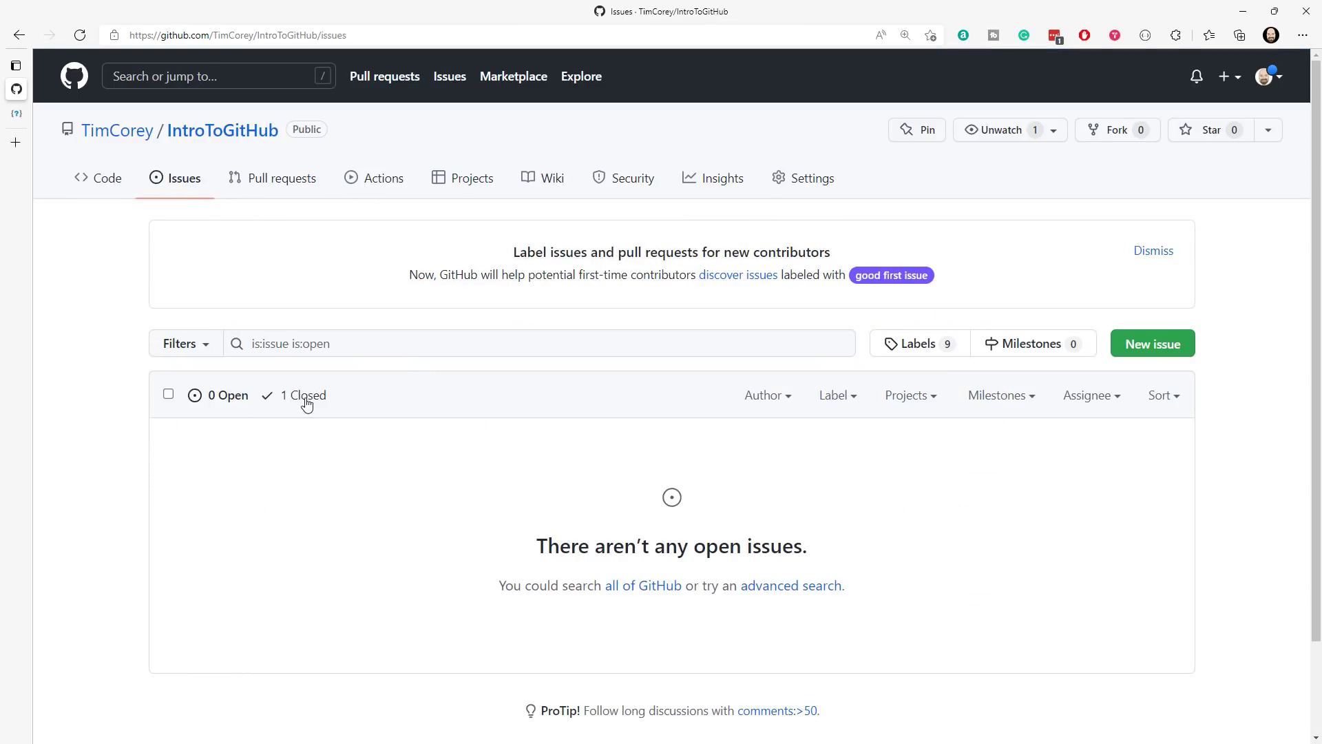
left_click(1153, 344)
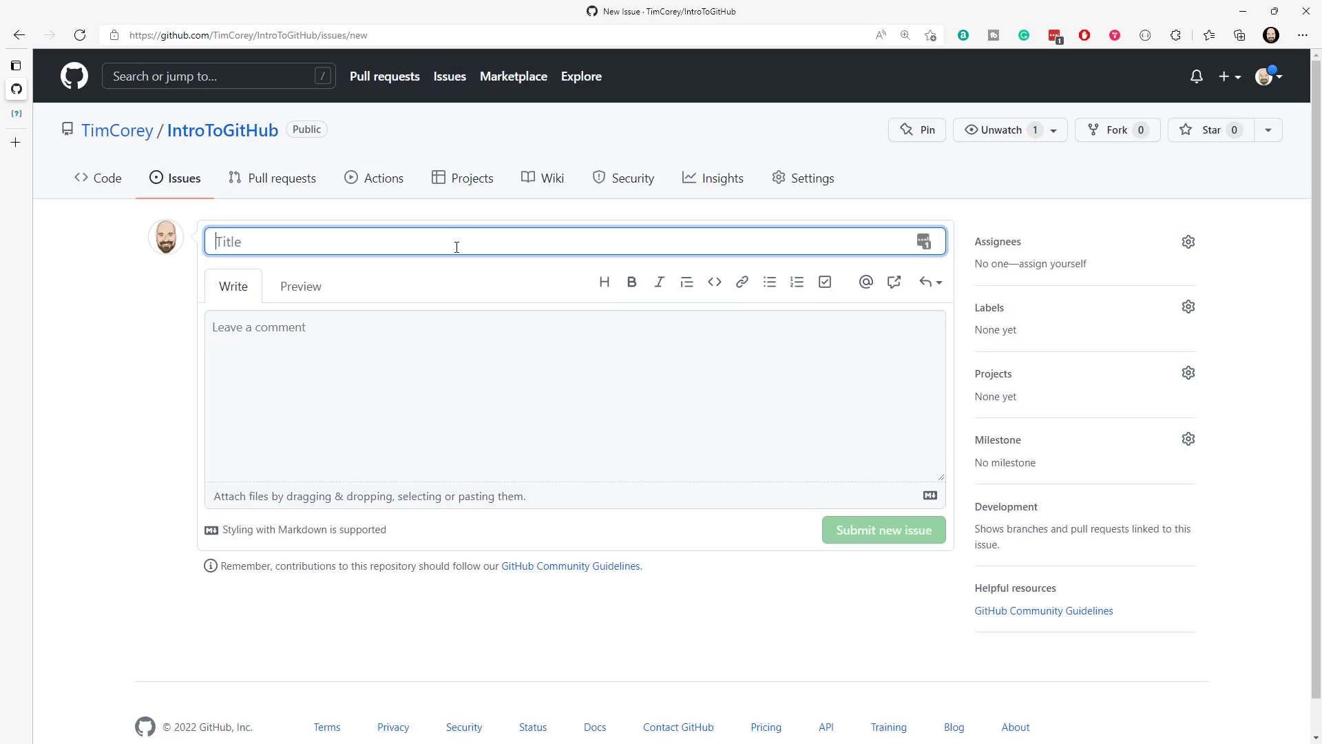
type("Make the Co")
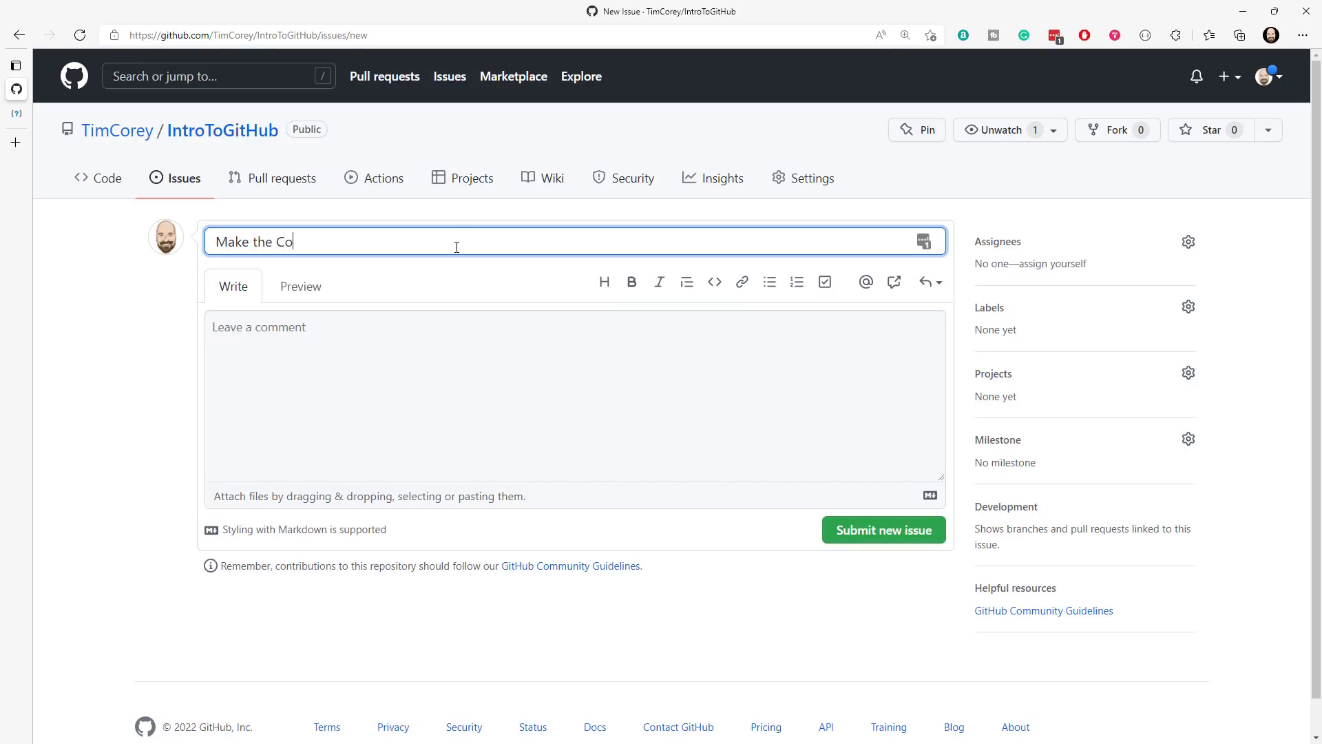
type("unter page Increment by ")
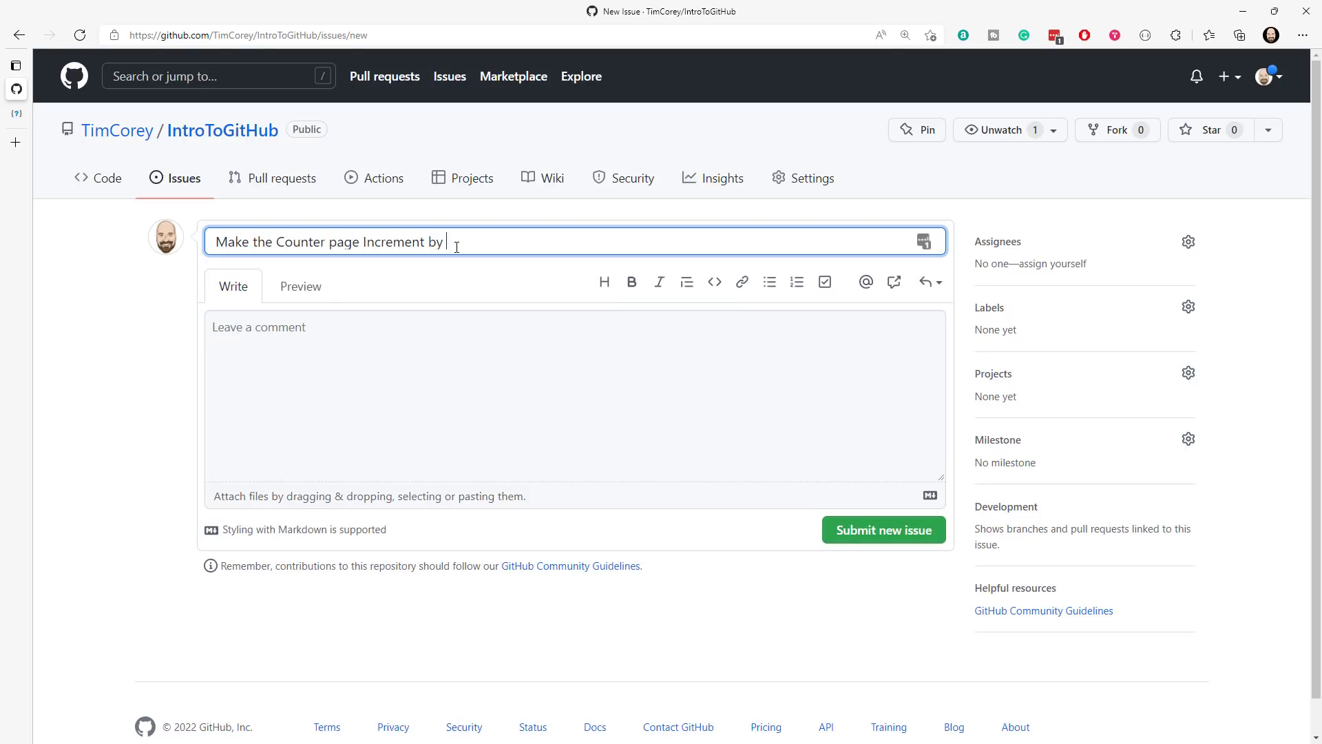
type("3 instead of 1")
left_click(215, 243)
type("Feature:")
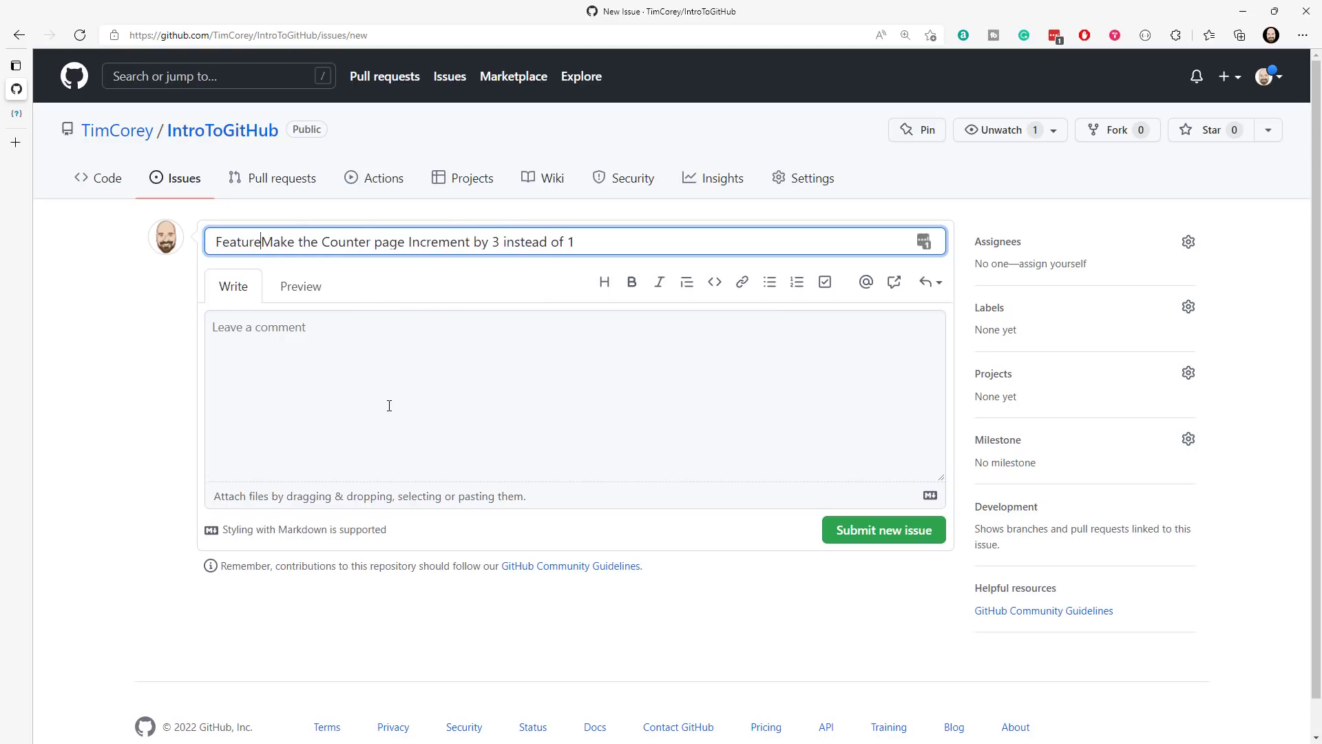
left_click(215, 242, "shift")
key("BackSpace")
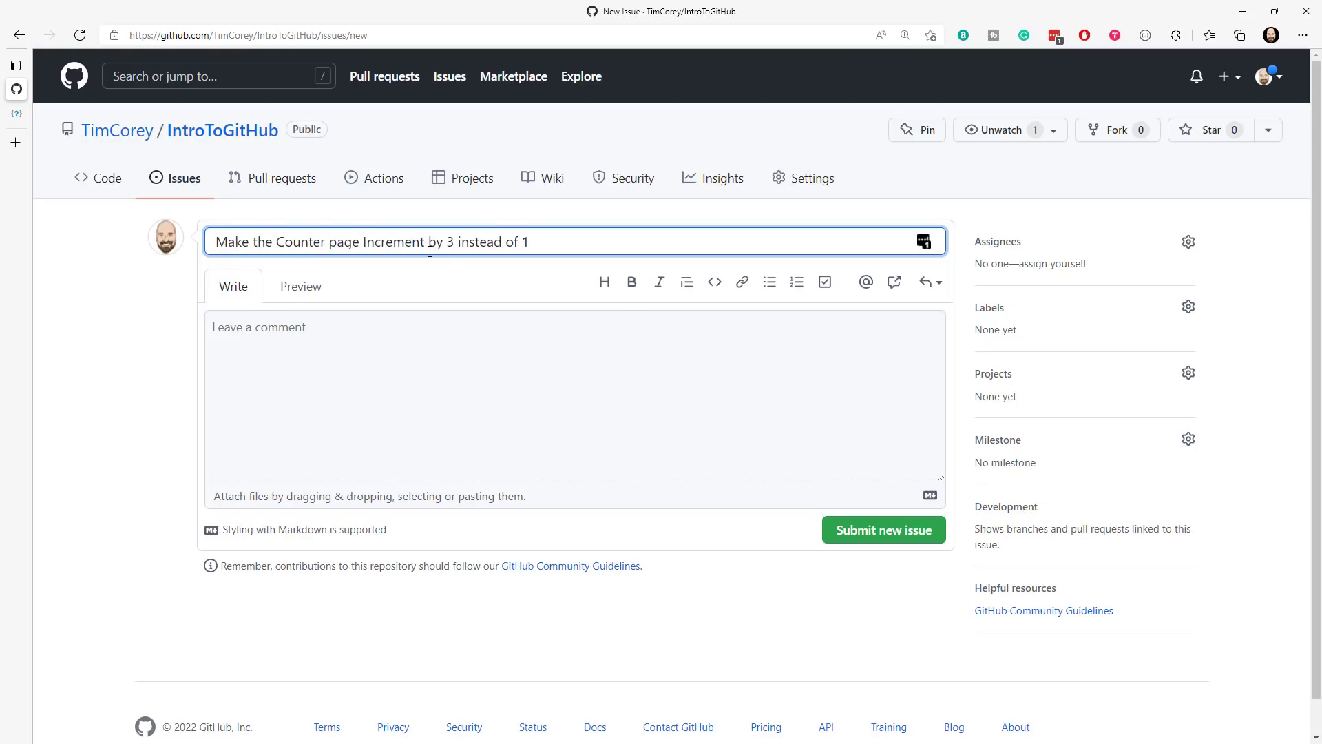
- Describe the issue as "Currently, the Counter page increments by 1 when you click the button. I want it to increment by 3." and submit it
left_click(407, 349)
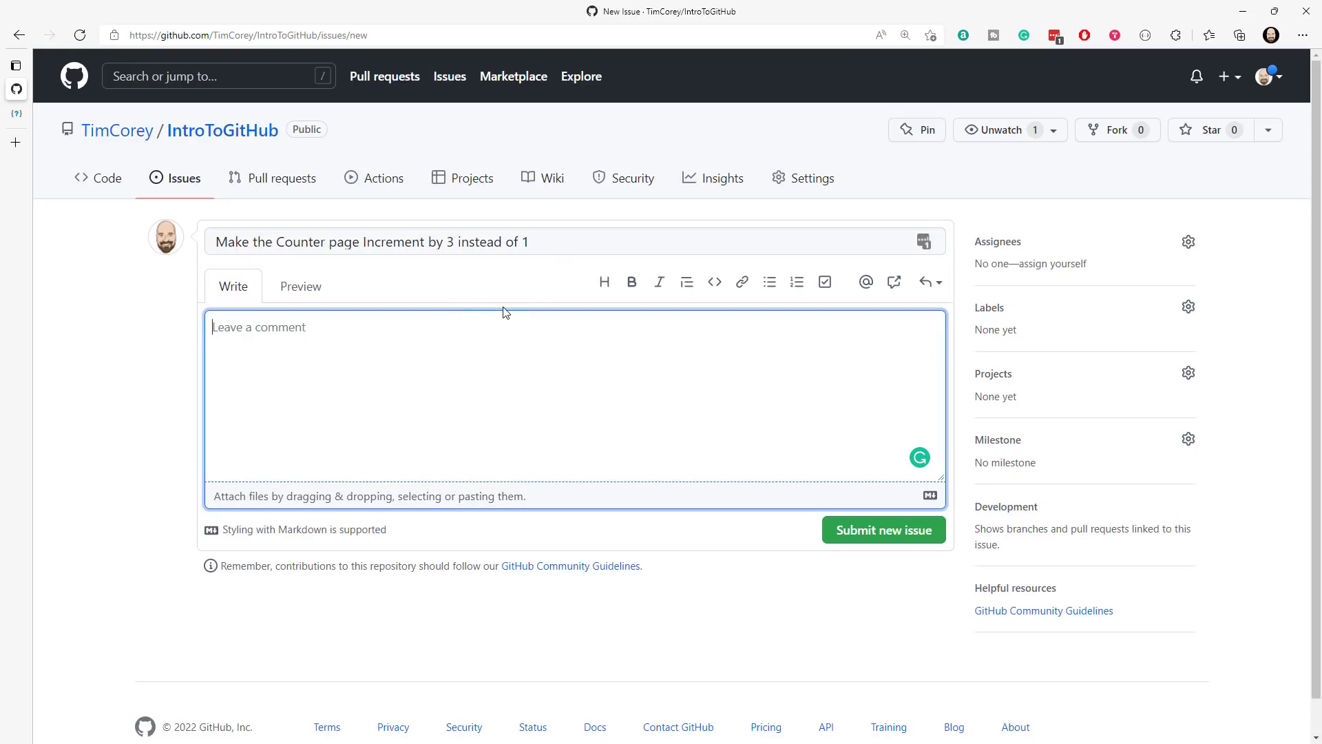
type("Currently the Counter page increments by 1 when you click the button.")
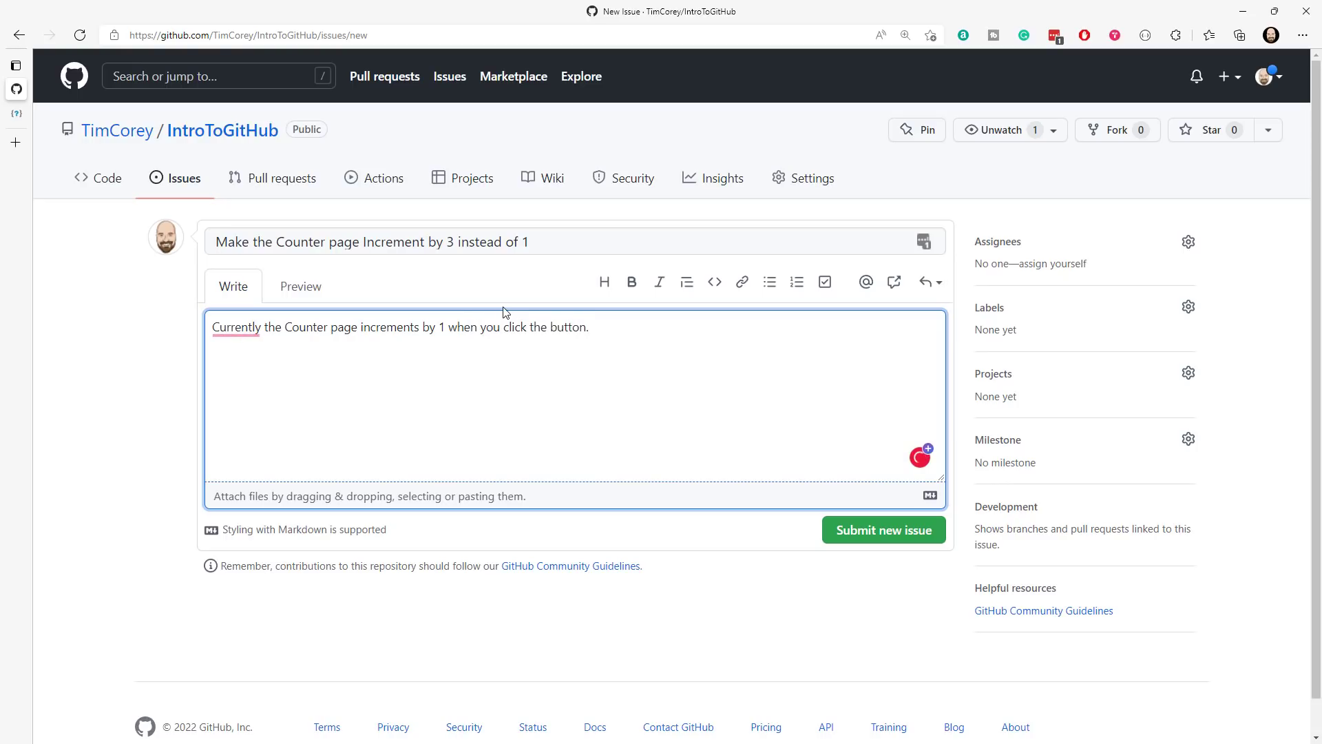
type(" I want it to increment by 3.")
mouse_move(238, 331)
left_click(263, 386)
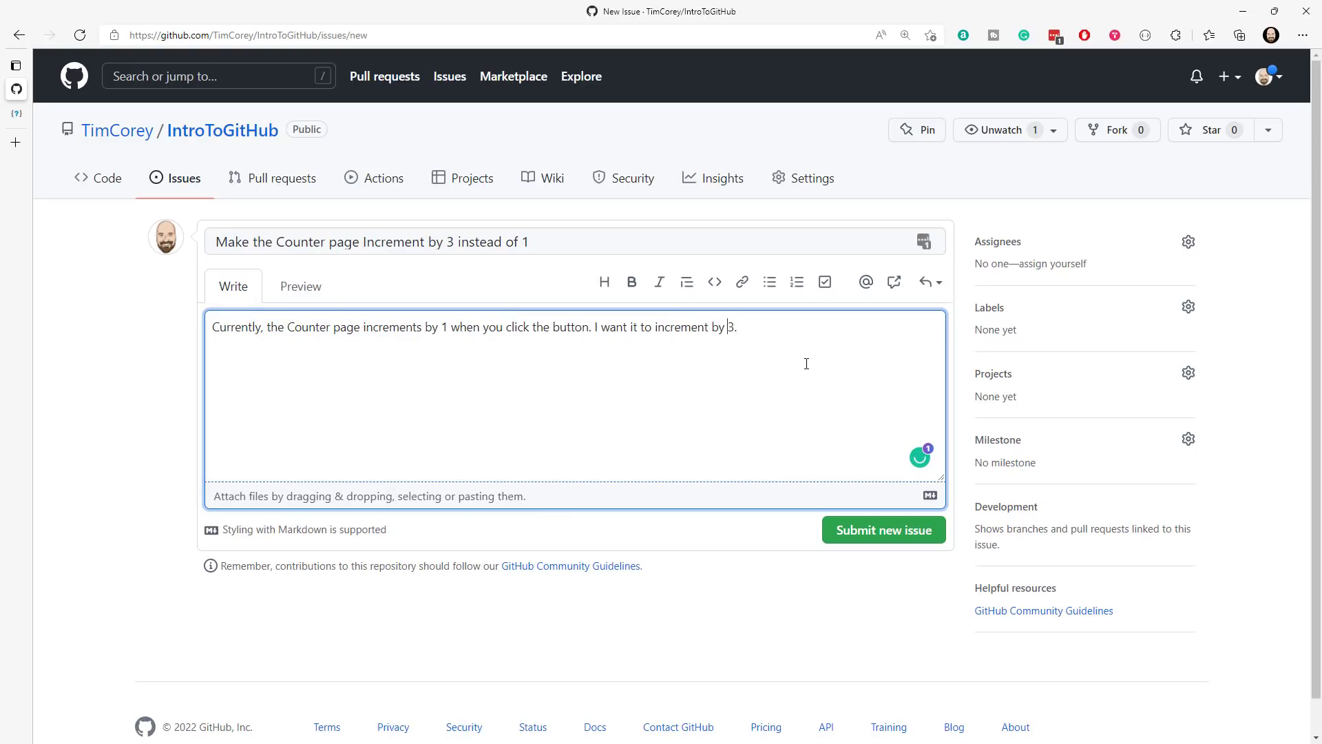
left_click(935, 527)
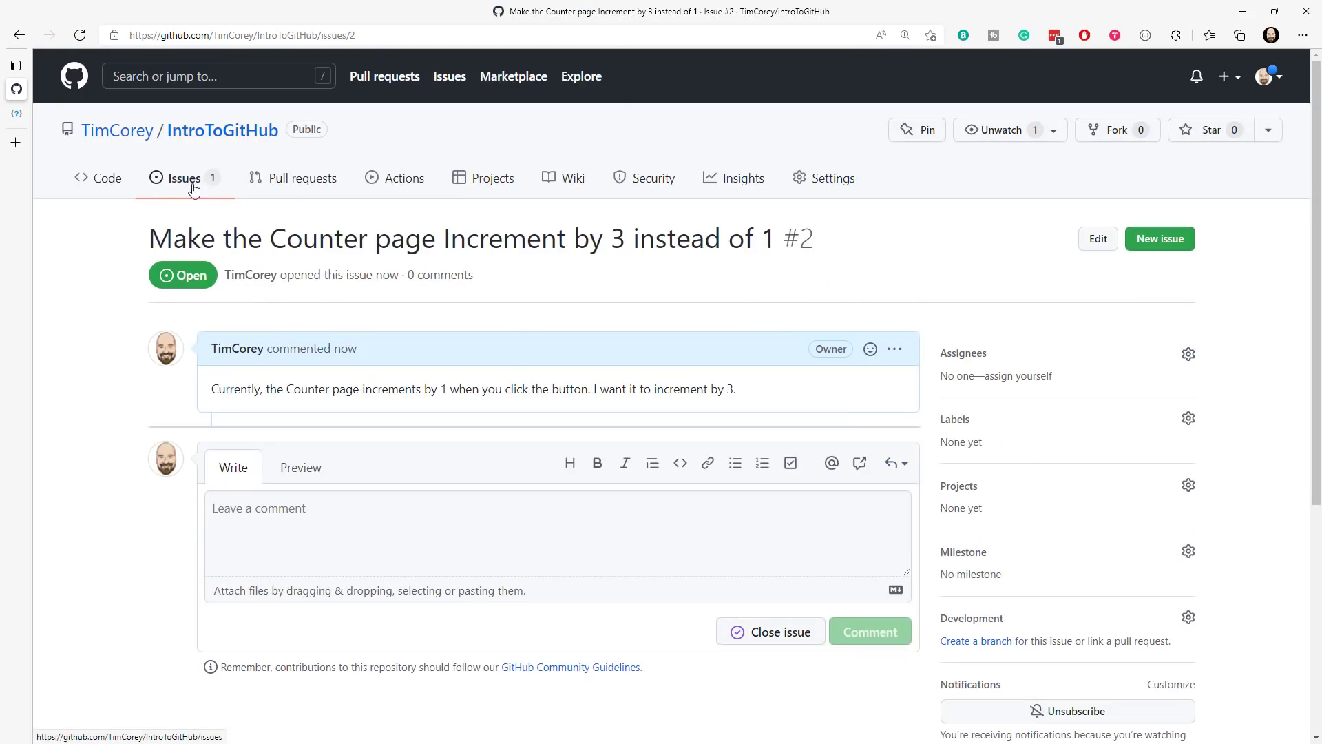
- Start another new issue titled "Add a decrement button to Counter page"
left_click(1183, 242)
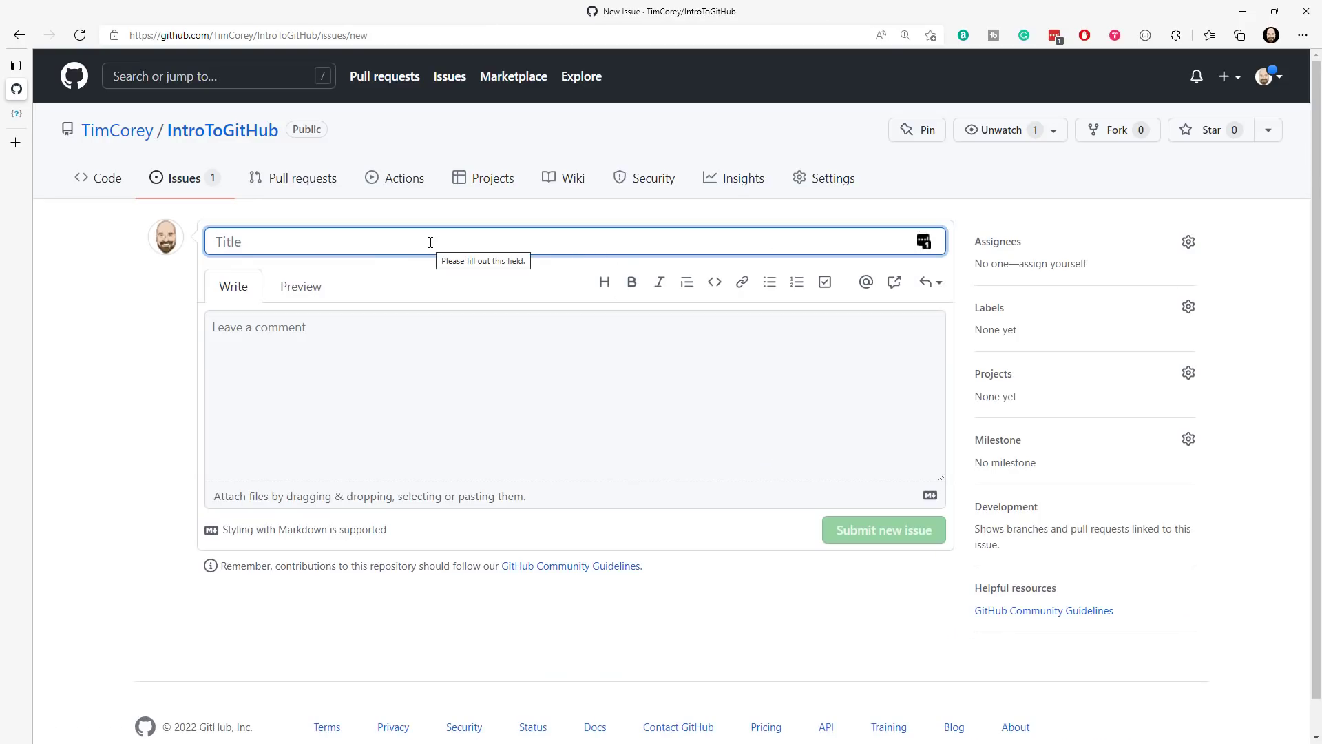
type("Add a ")
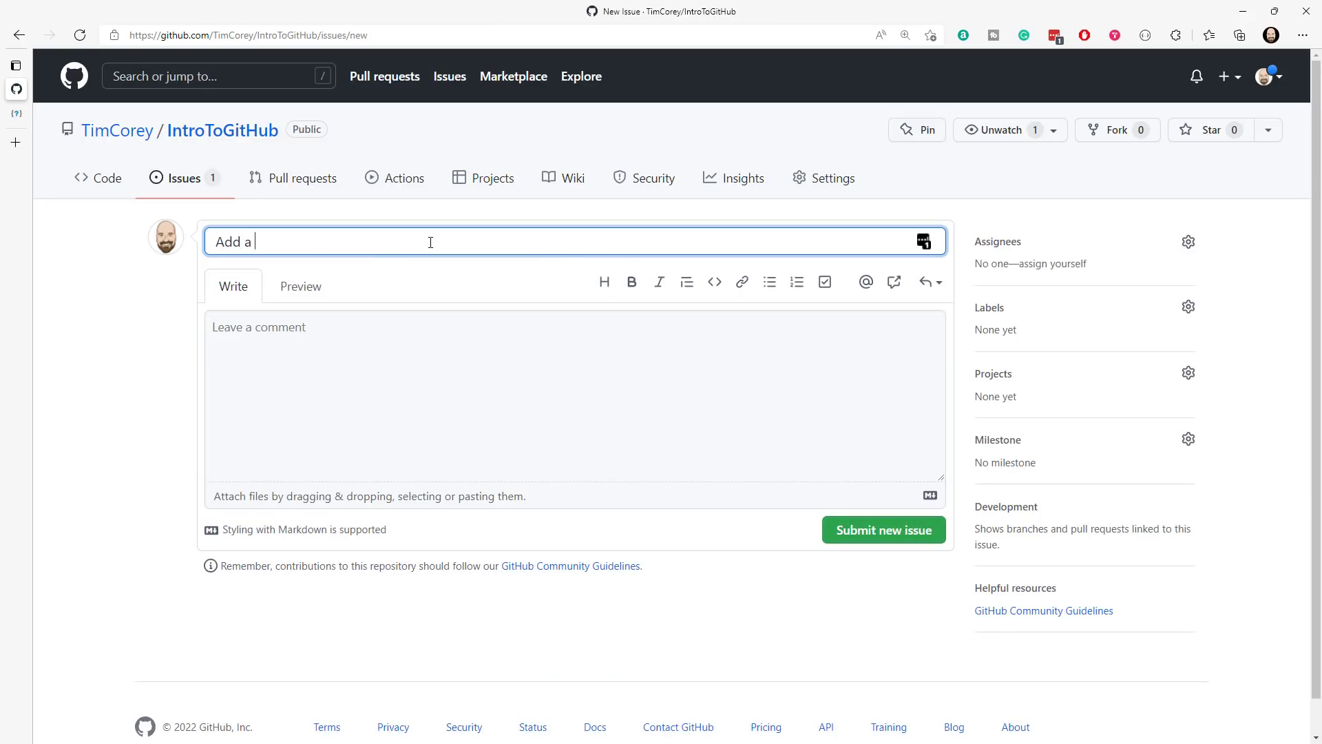
type("decrement button to C")
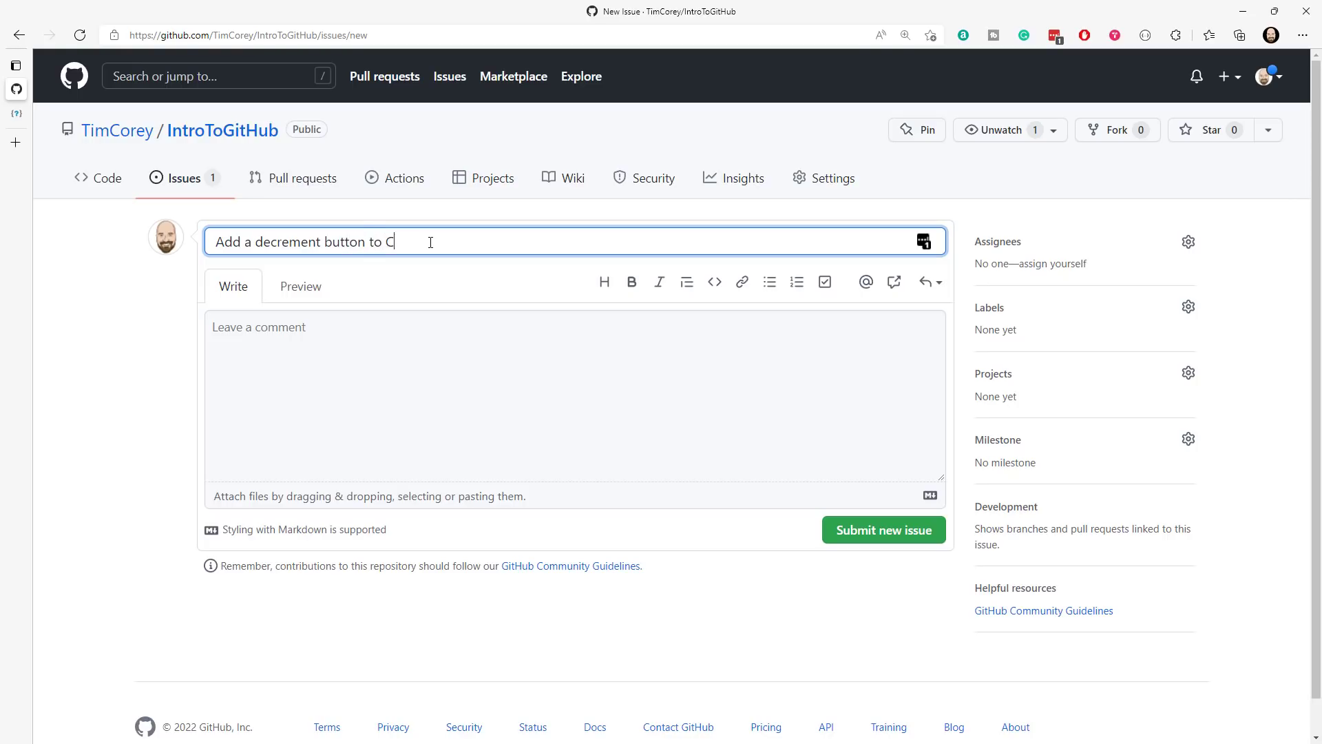
type("ounter page")
- Describe the issue as "We can increase the counter, but not decrease it. Please fix this.", submit it and open the repository's issue list
left_click(450, 345)
type("We can increase the counter, but not decrease it. Please fix this.")
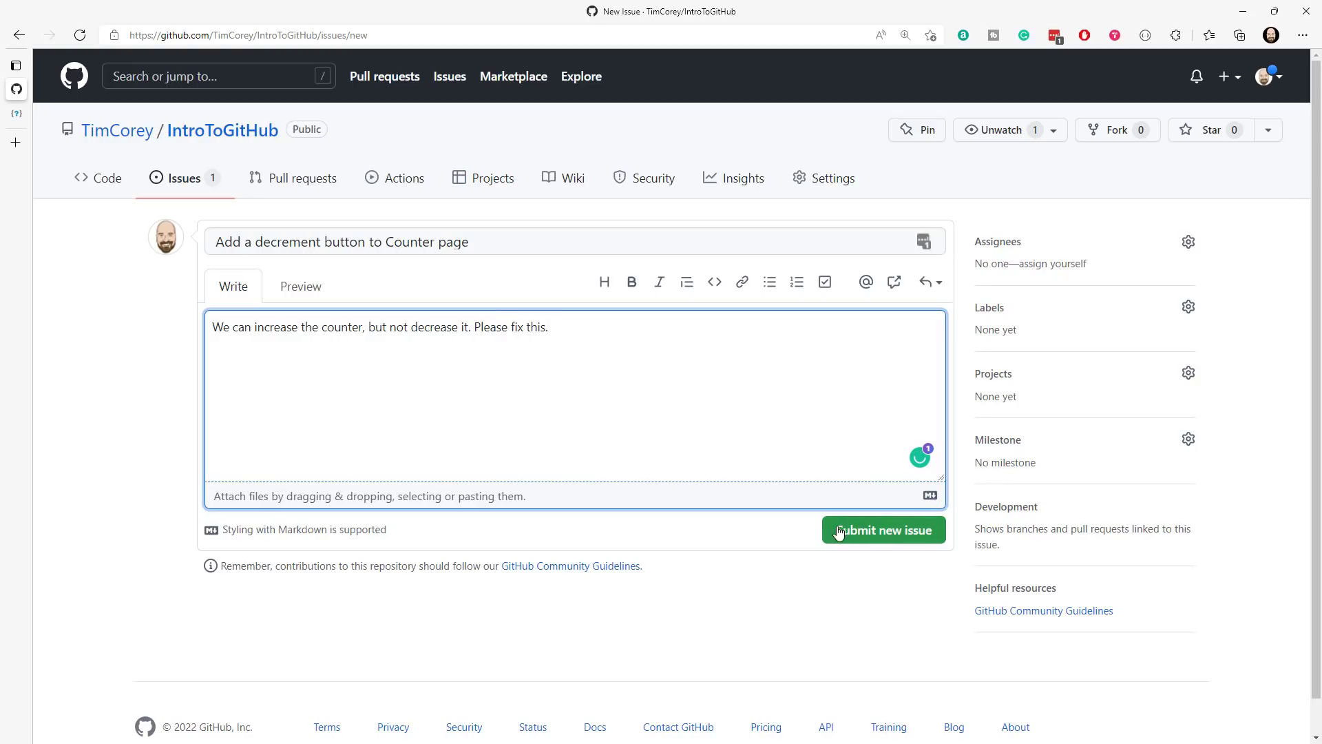
left_click(873, 531)
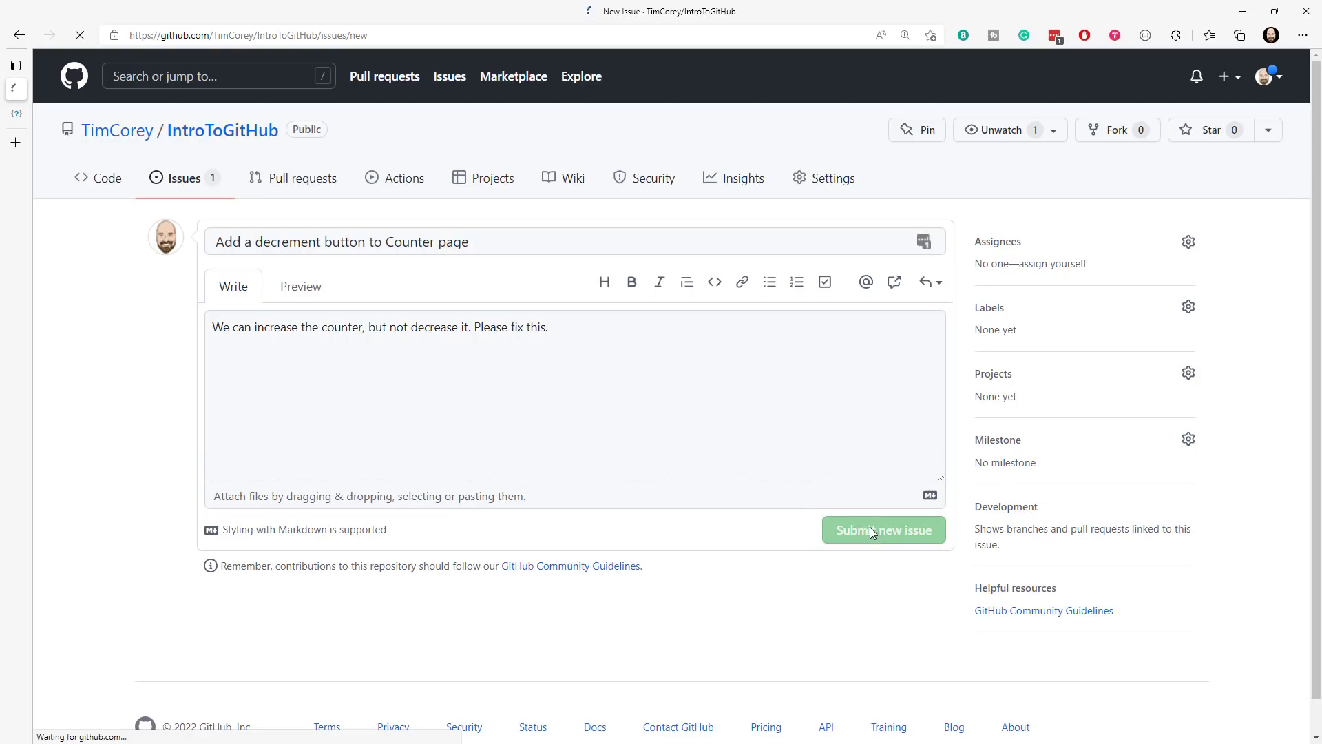
left_click(186, 177)
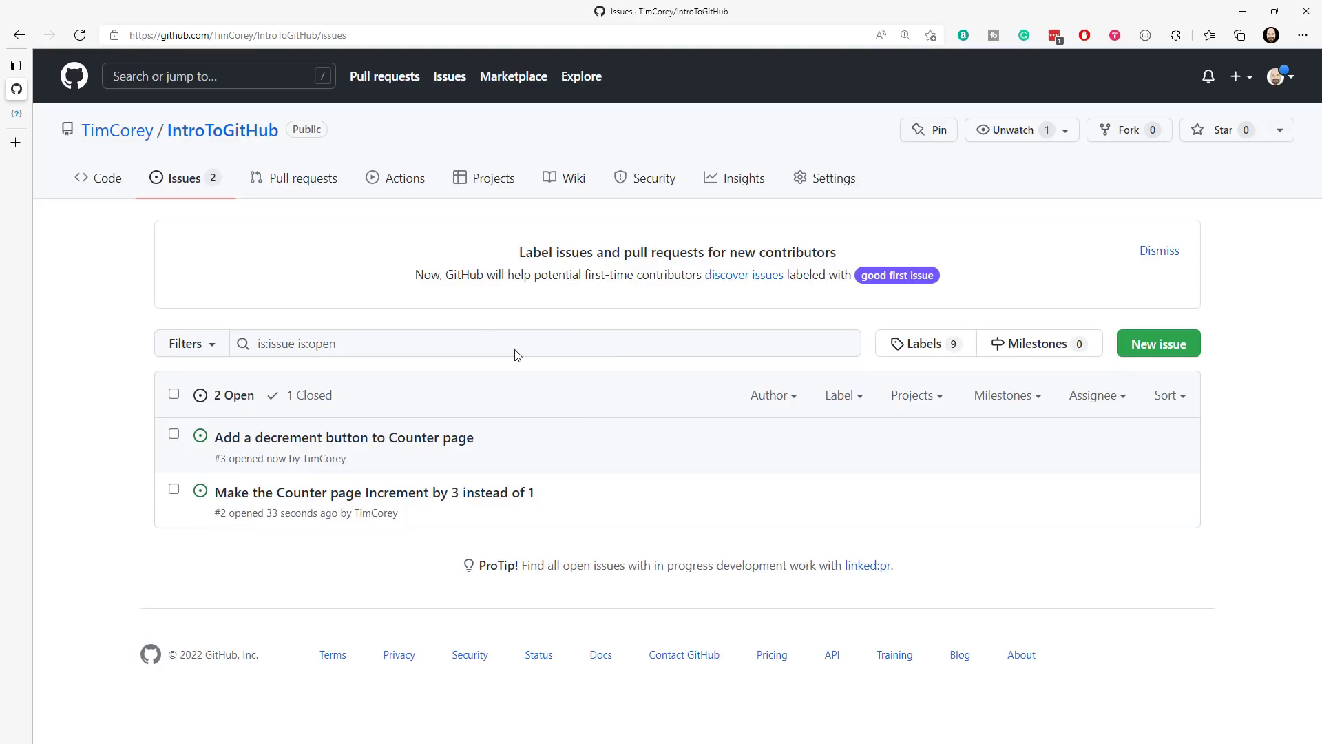
- Return to the repository's main page, and switch to Visual Studio to examine the files in the IntroToGitHubFE project's Pages folder
left_click(115, 183)
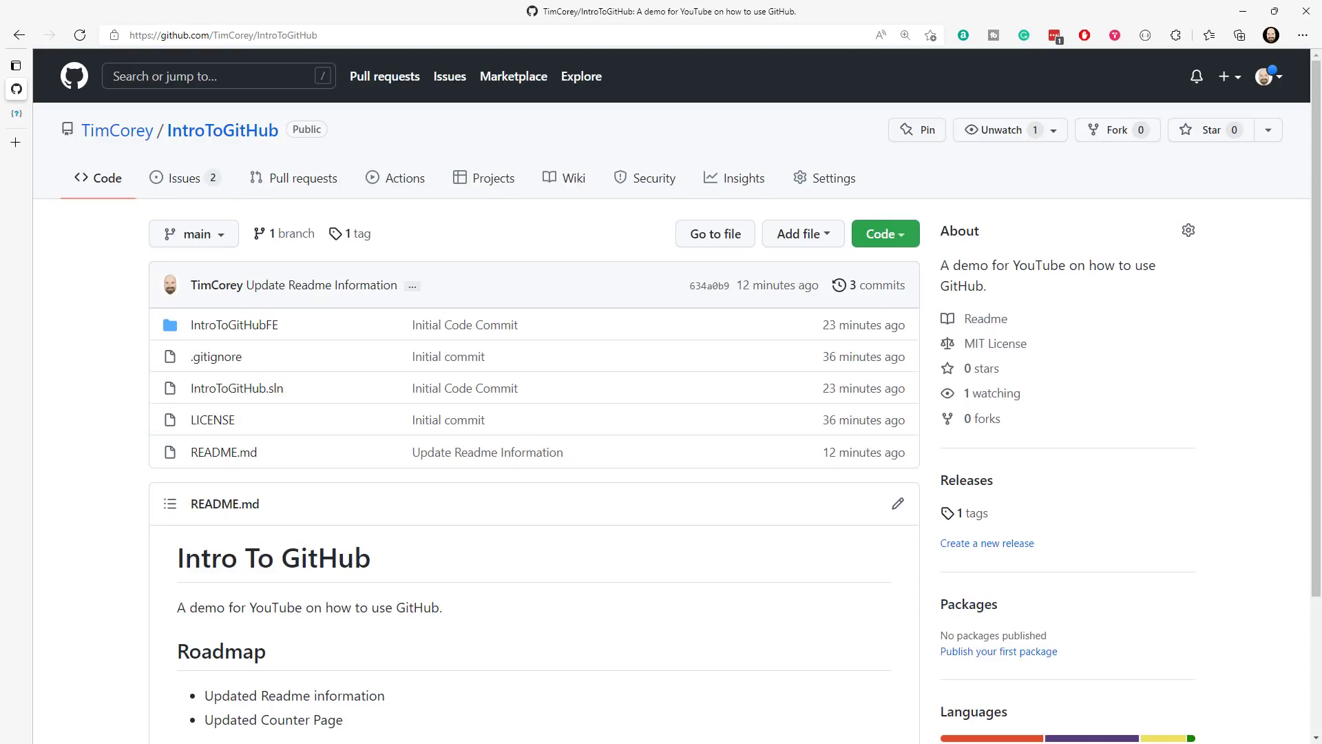
key("alt+Tab")
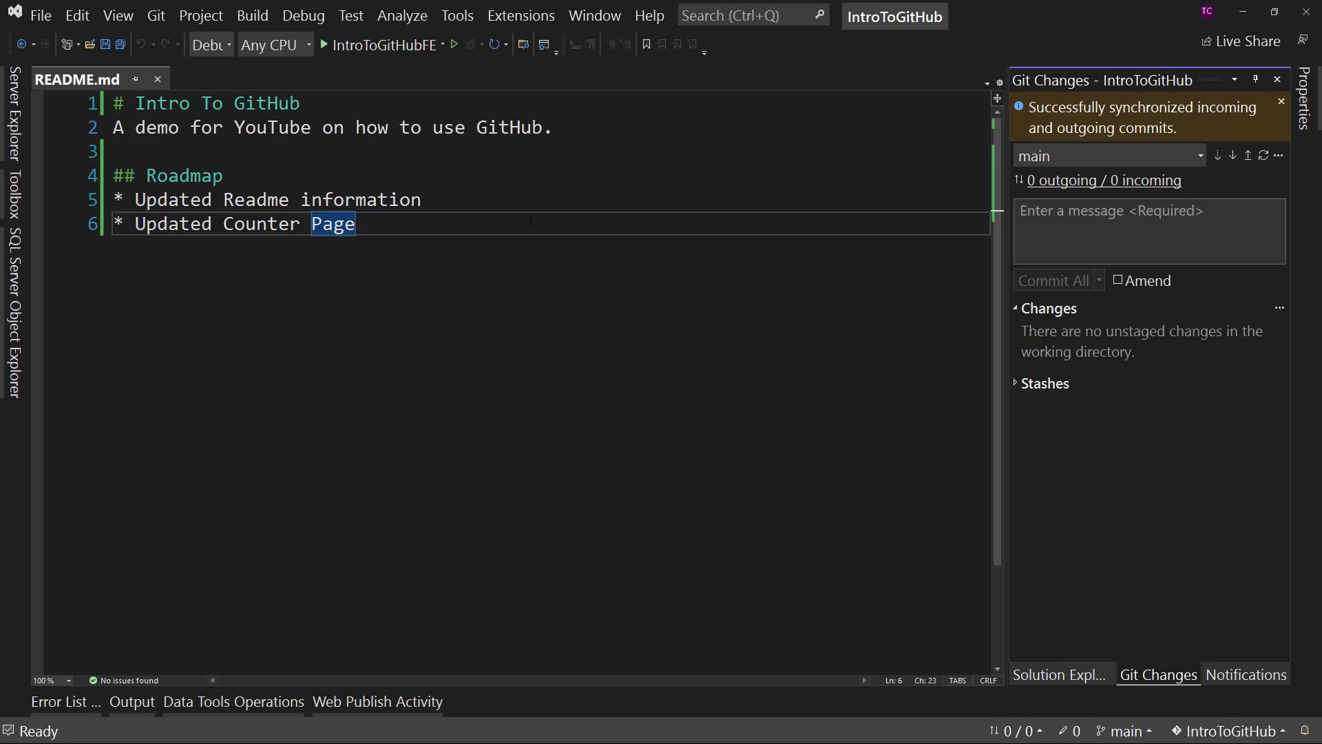
double_click(361, 200)
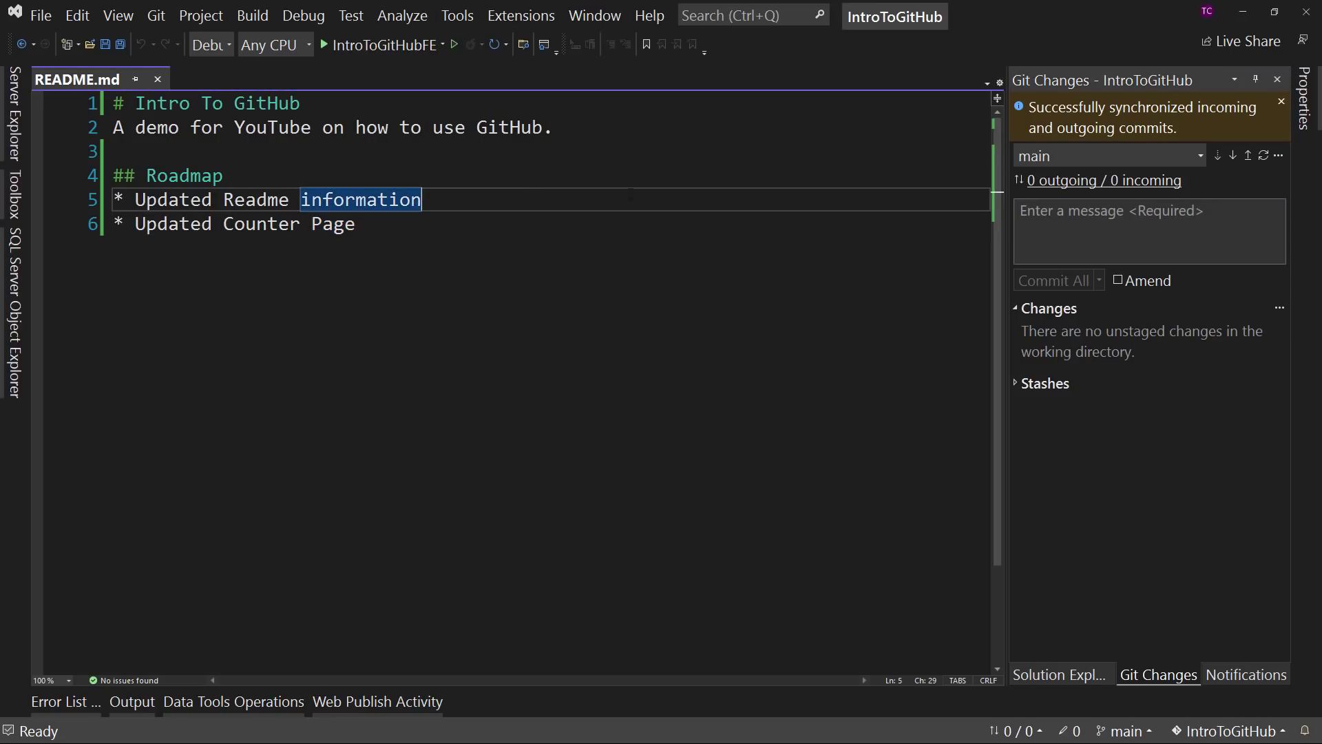
left_click(1077, 680)
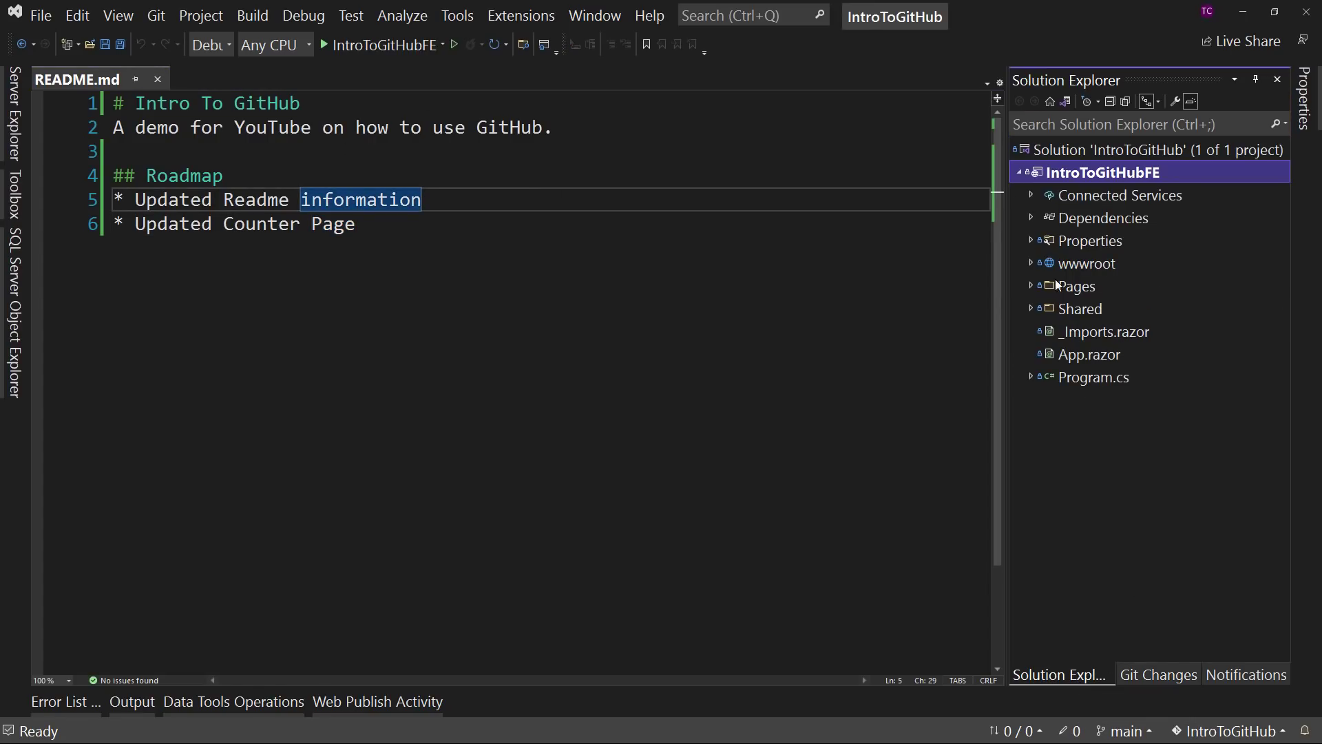
left_click(1032, 286)
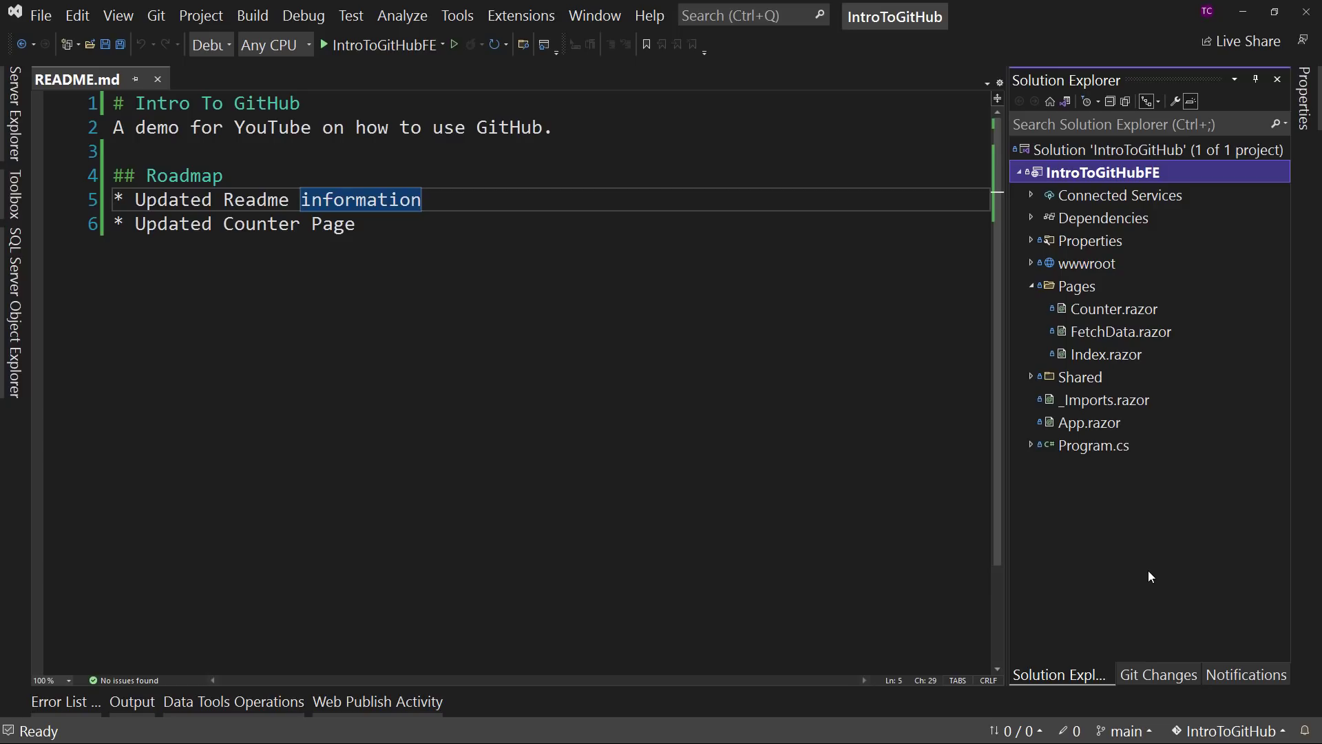
- Open the new branch form for the IntroToGitHub repository, with main as the base
left_click(1155, 677)
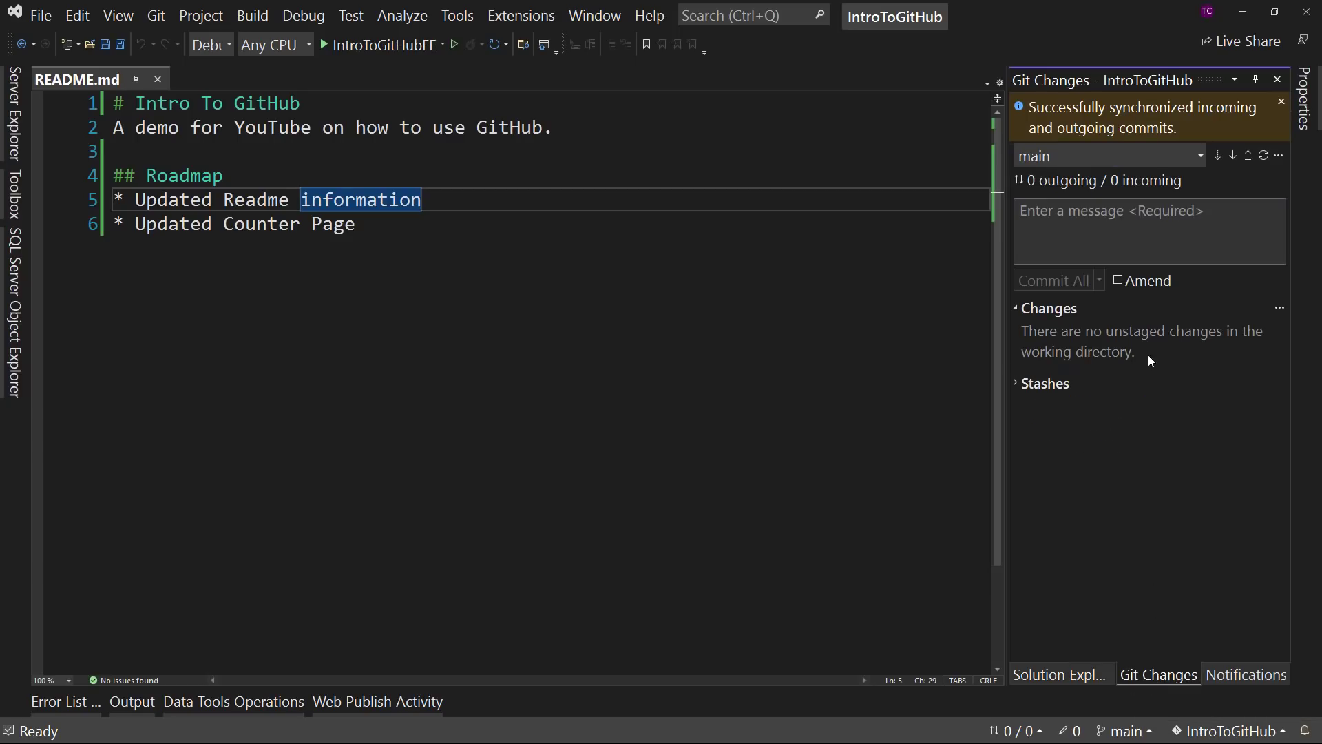
left_click(1278, 156)
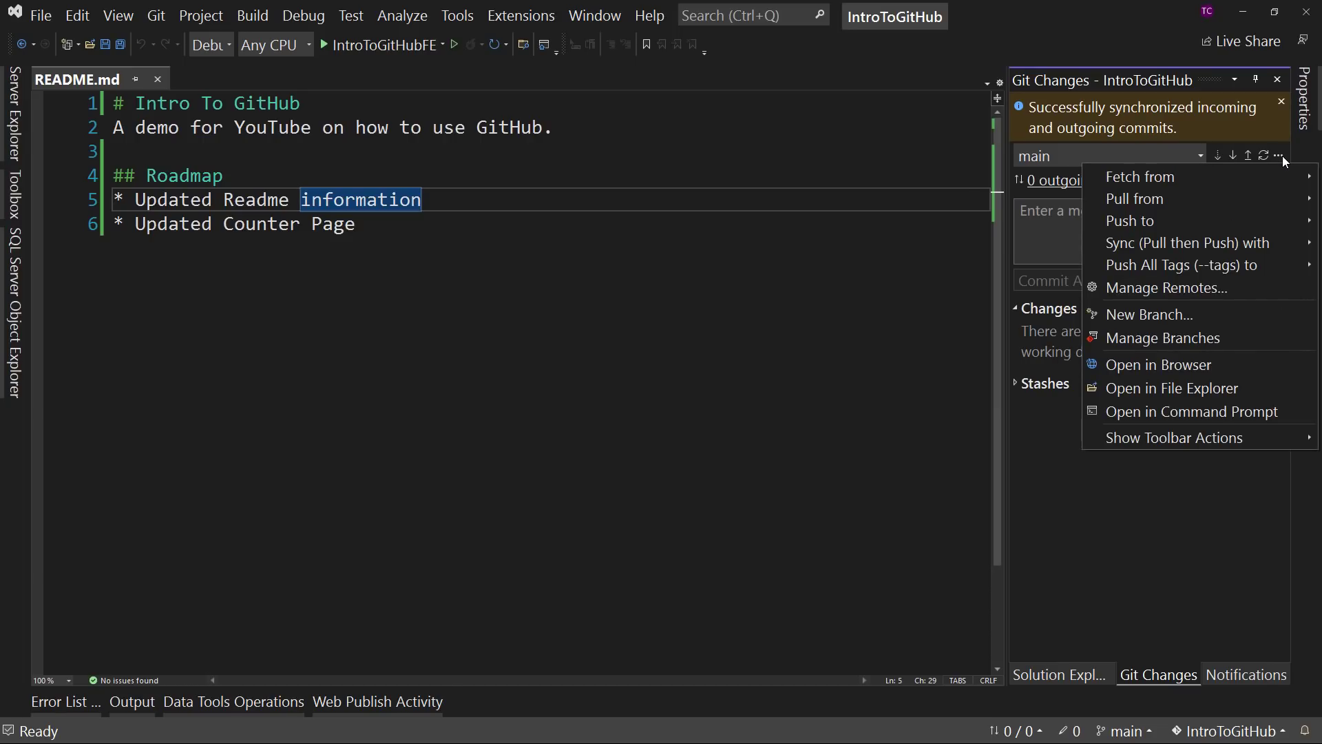
left_click(1150, 316)
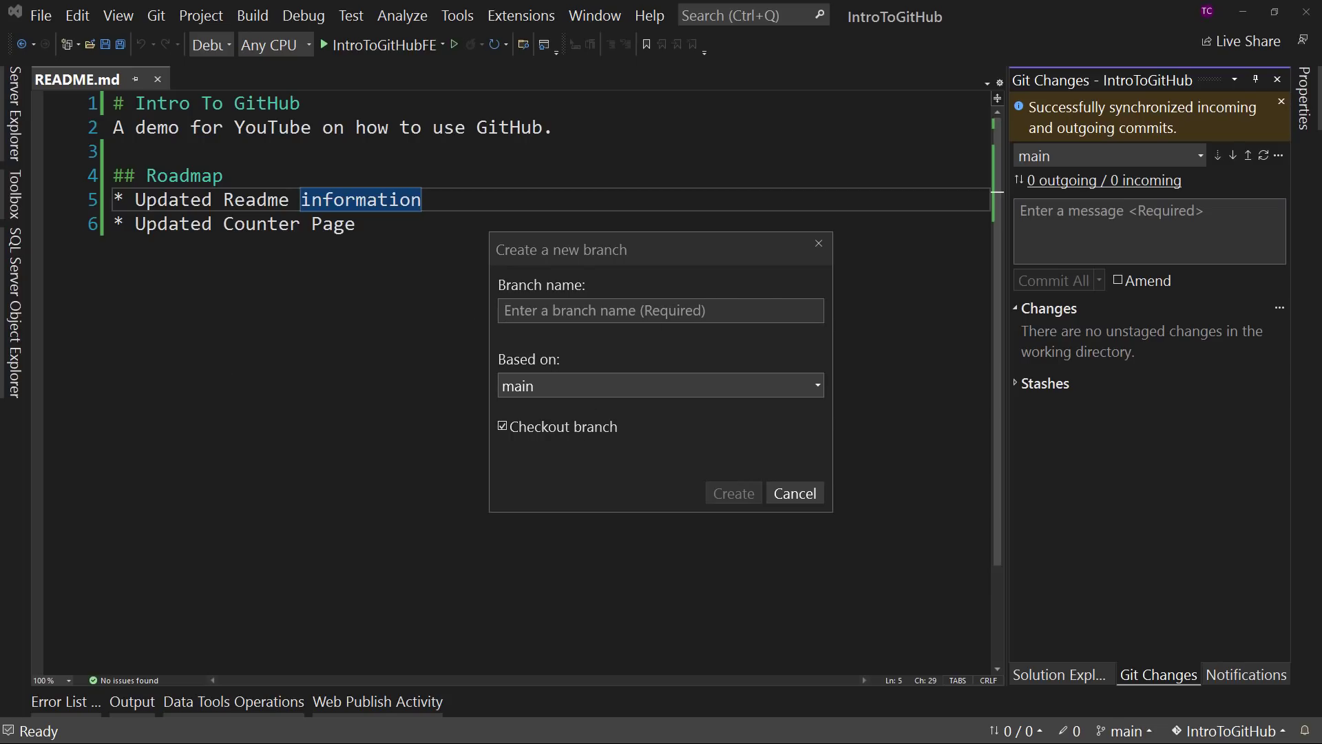
key("alt+Tab")
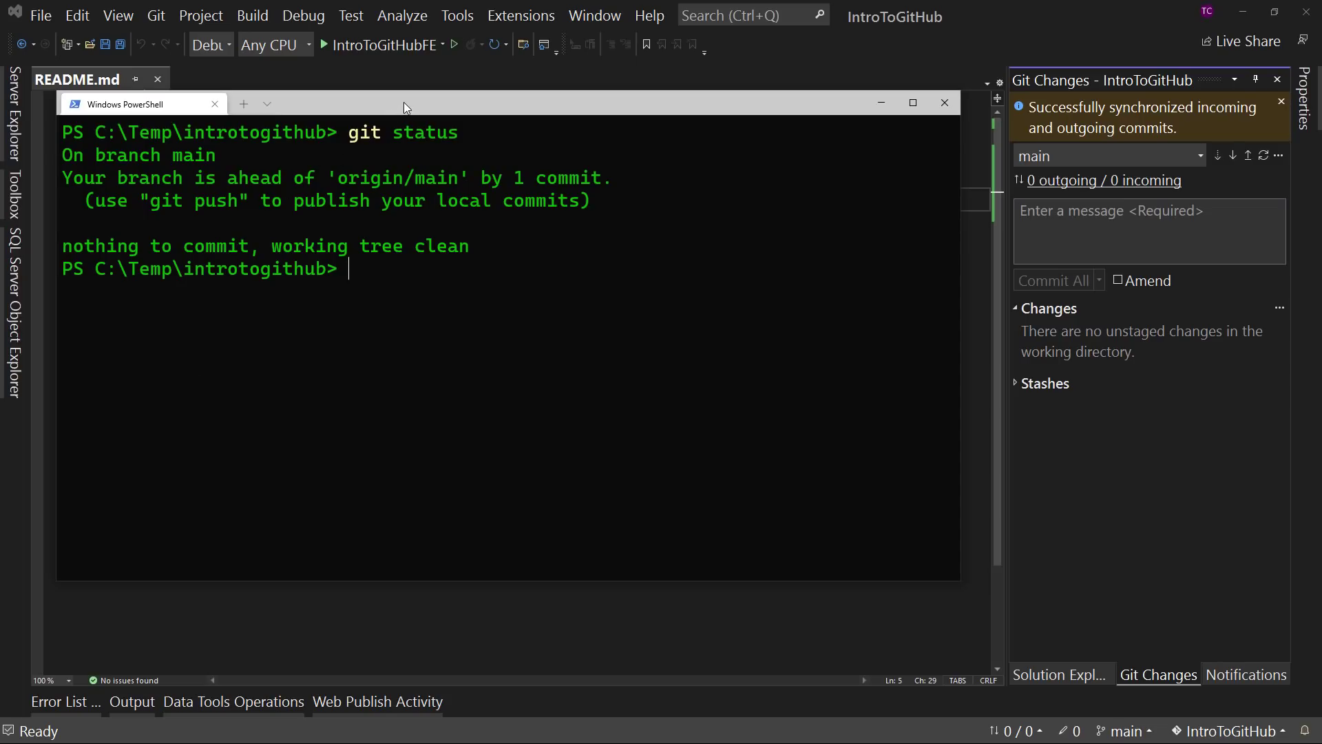
left_click_drag(403, 102, 617, 87)
key("ctrl+l")
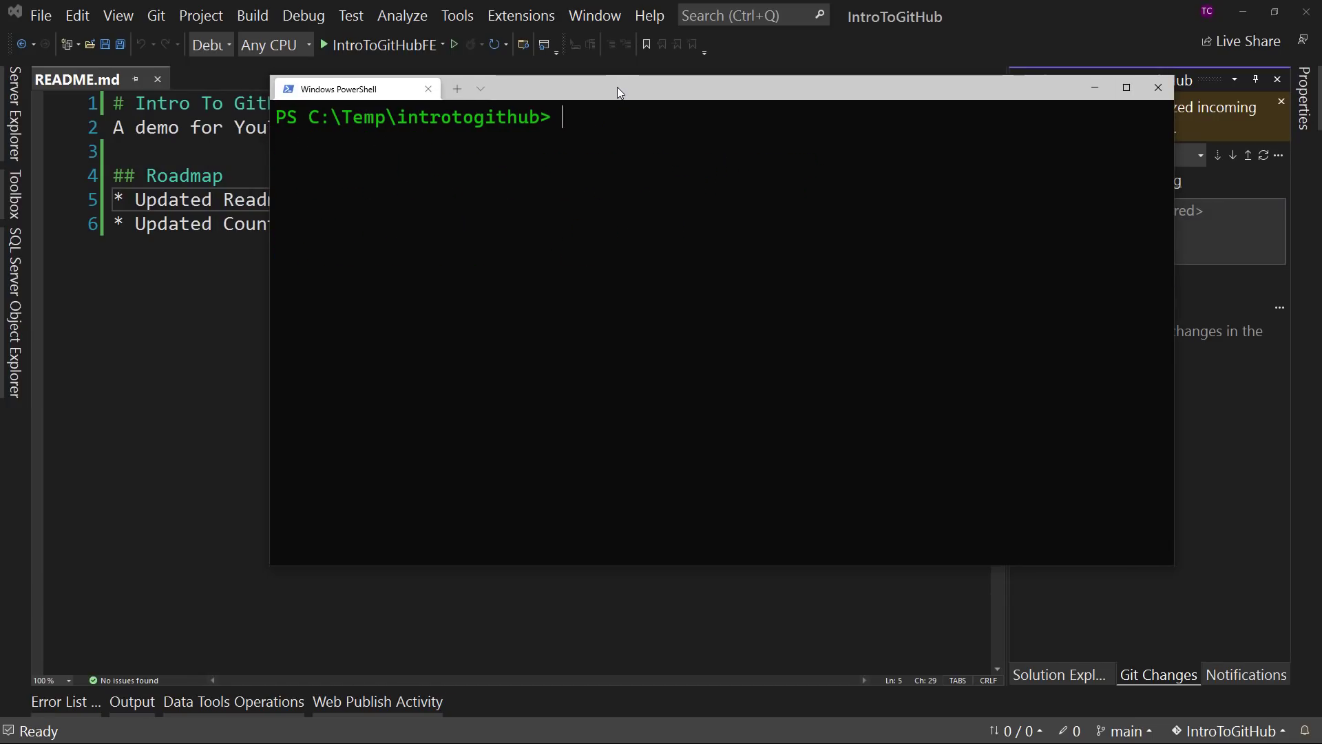
type("git switch -c")
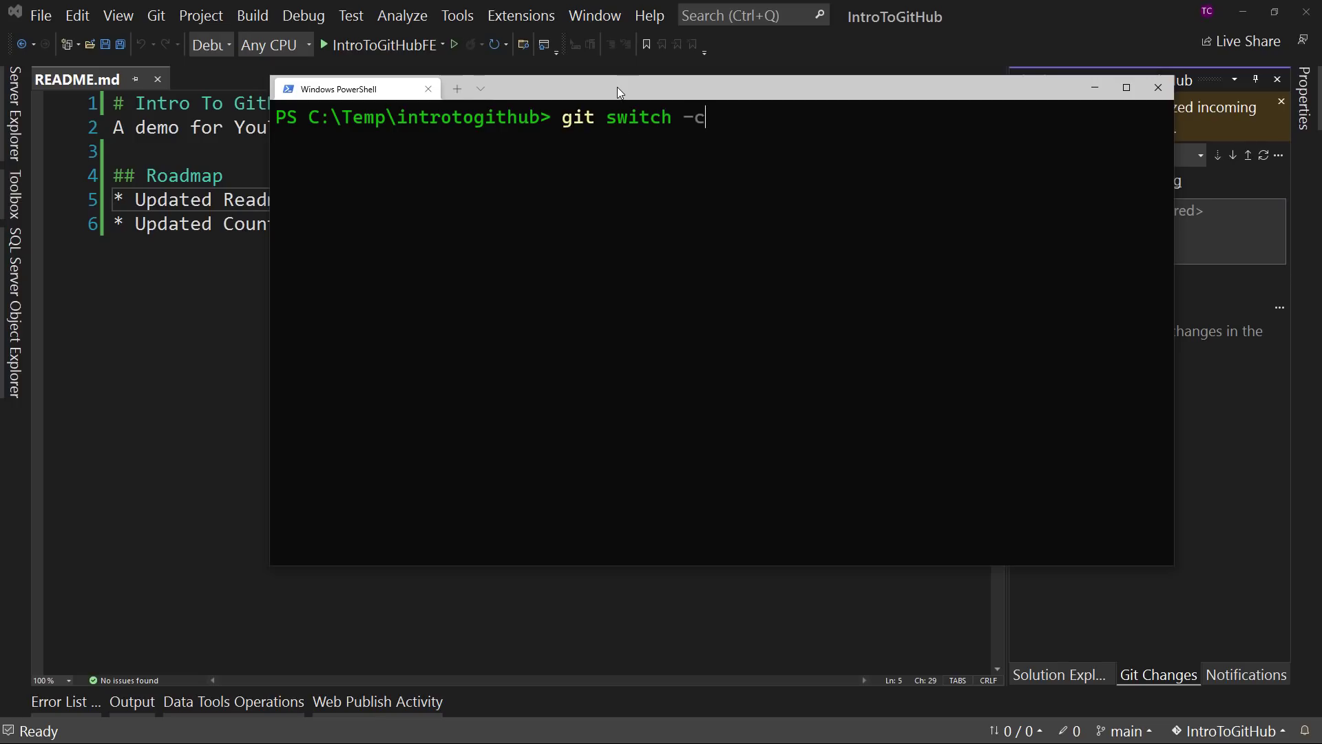
type(" \"")
key("BackSpace")
key("BackSpace")
key("BackSpace")
key("BackSpace")
key("BackSpace")
key("BackSpace")
key("BackSpace")
key("BackSpace")
key("BackSpace")
key("BackSpace")
key("BackSpace")
key("BackSpace")
key("BackSpace")
key("BackSpace")
key("BackSpace")
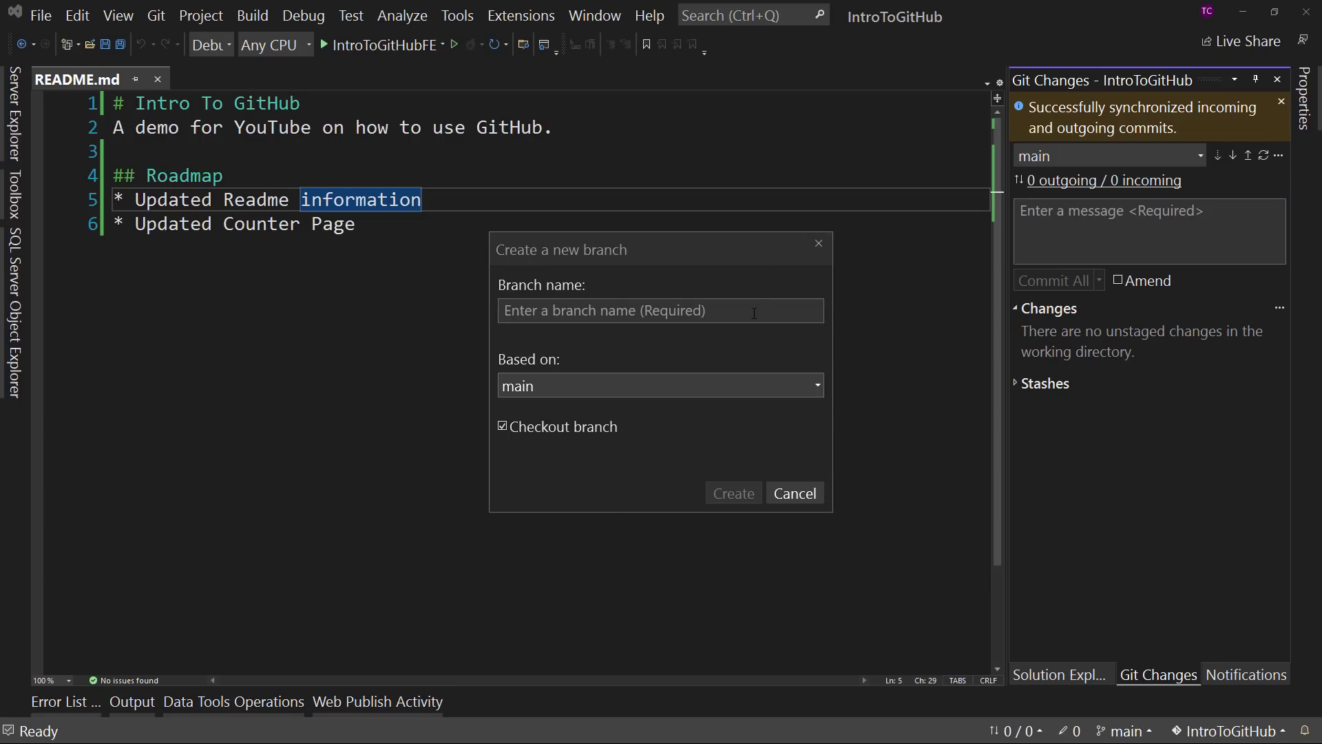
- Name the new branch feat-counter-updates, then create and check it out
type("feat-")
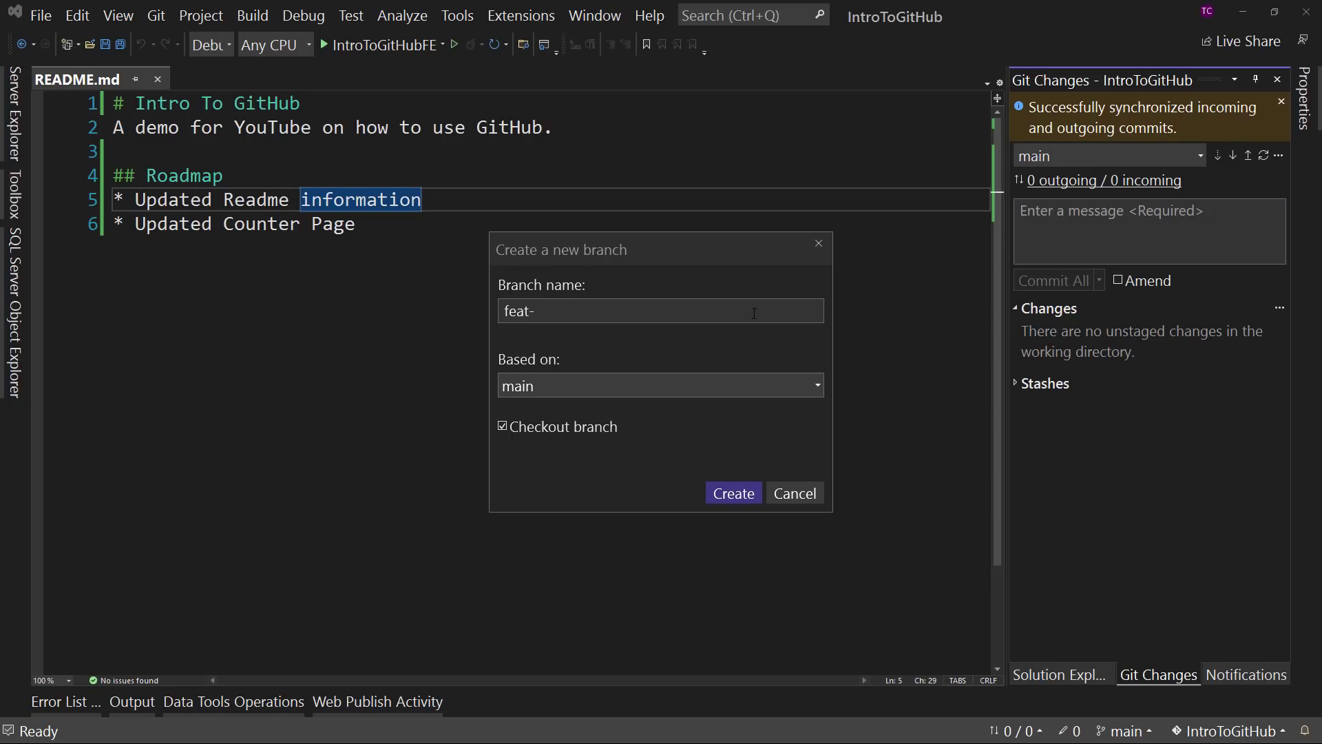
type("counter-updates")
left_click(730, 494)
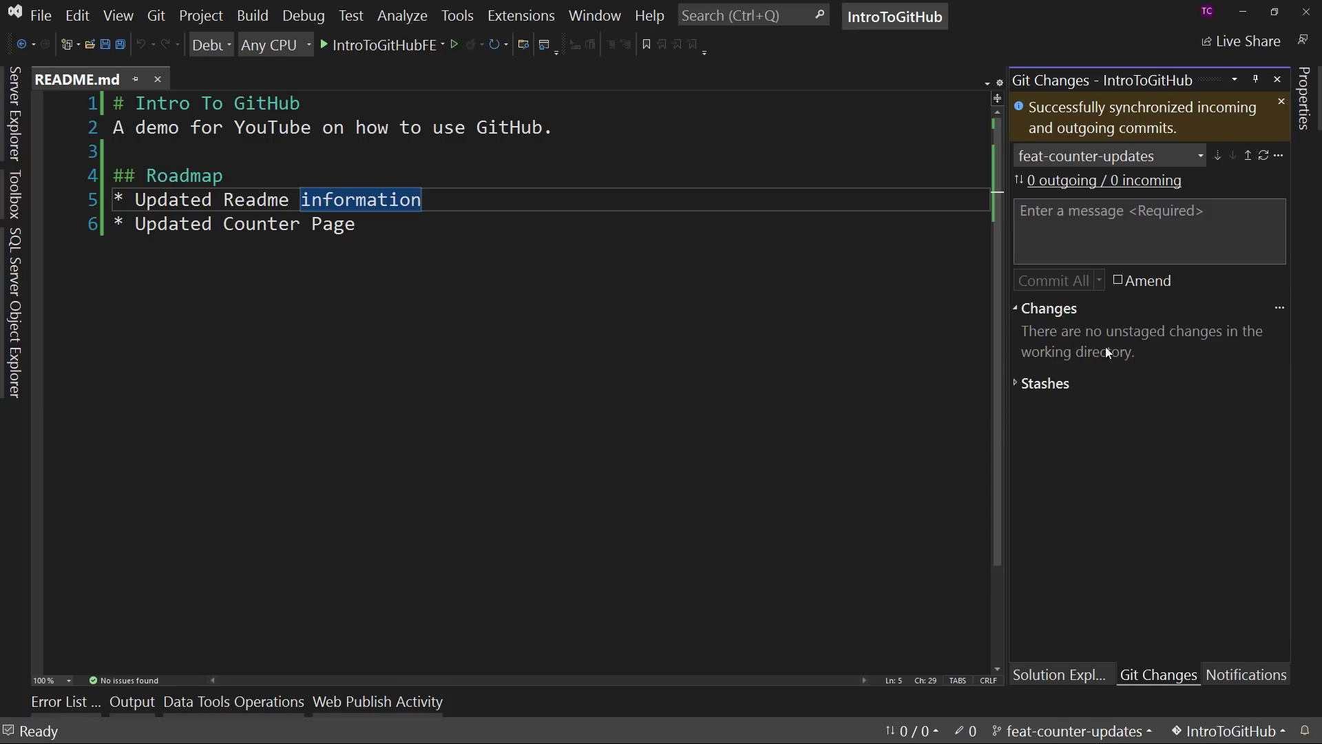
- Switch to Windows PowerShell and check the current branch with git status
left_click(1188, 164)
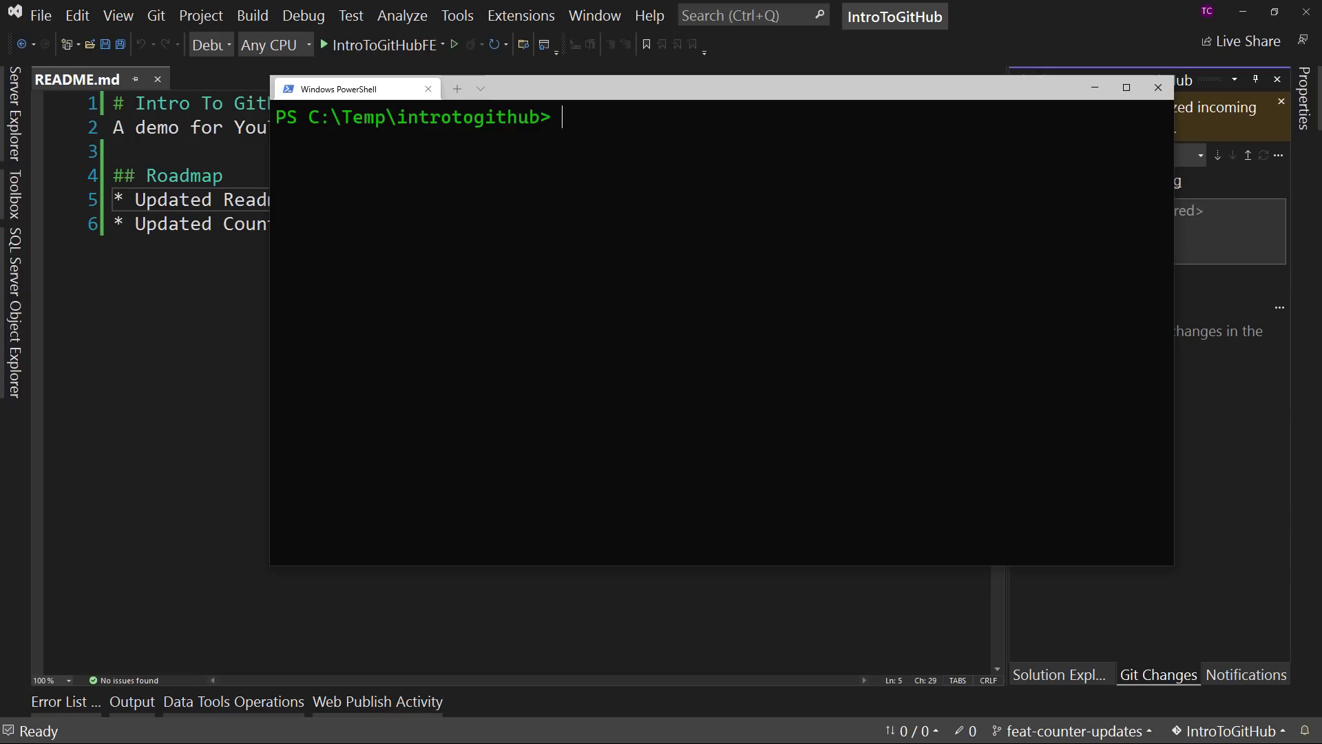
type("git status")
key("Return")
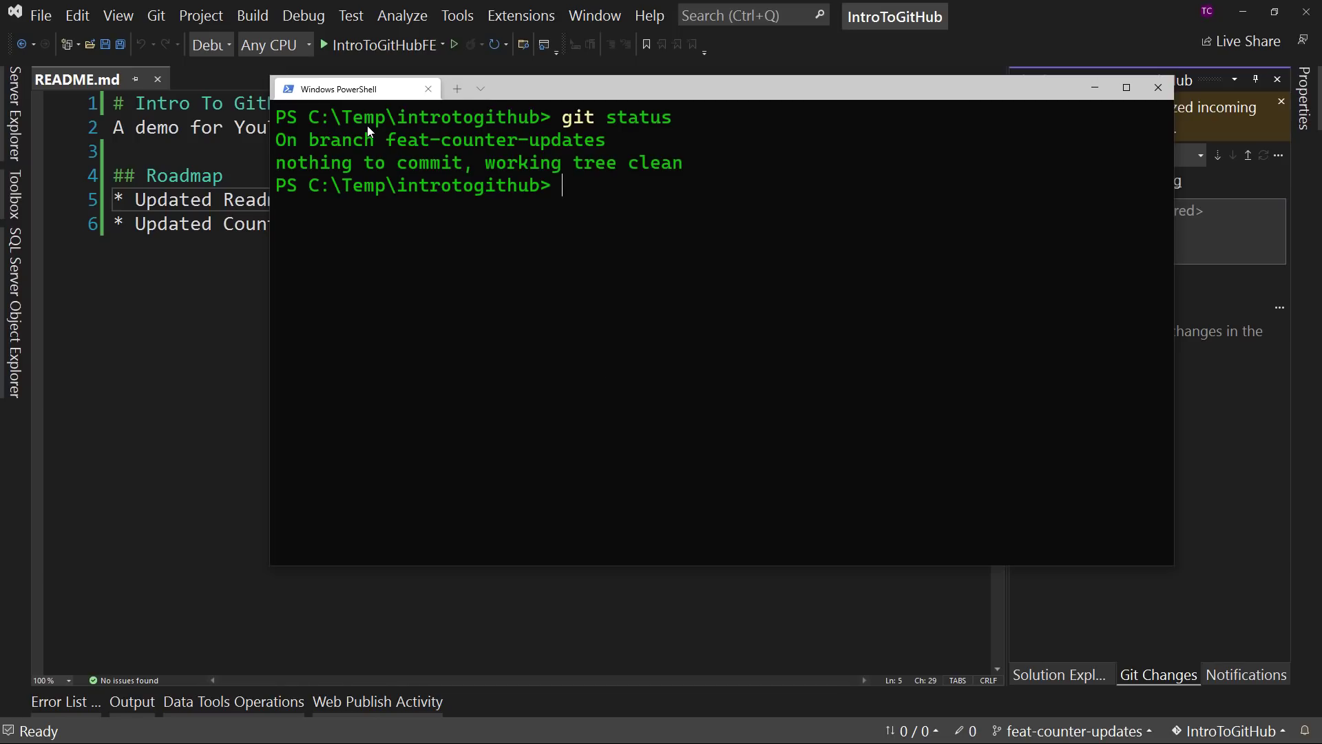
left_click_drag(383, 137, 614, 144)
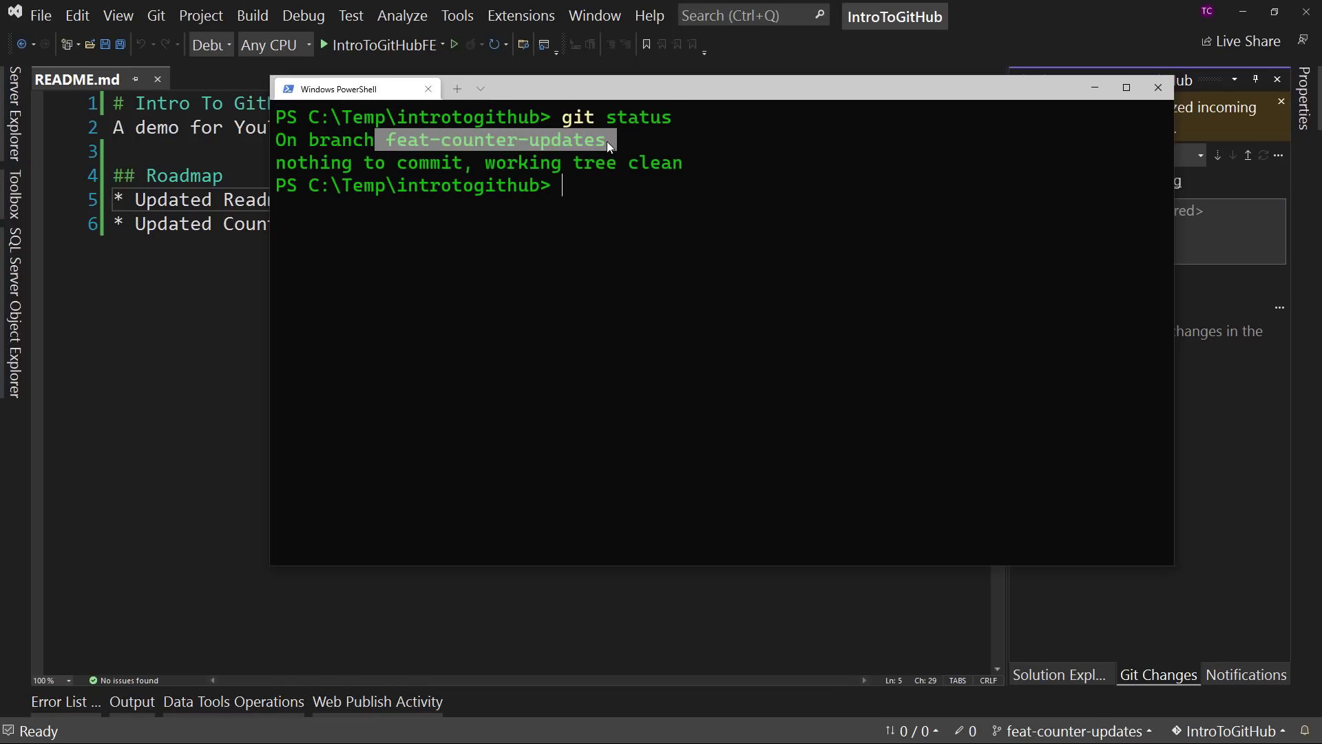
left_click(602, 186)
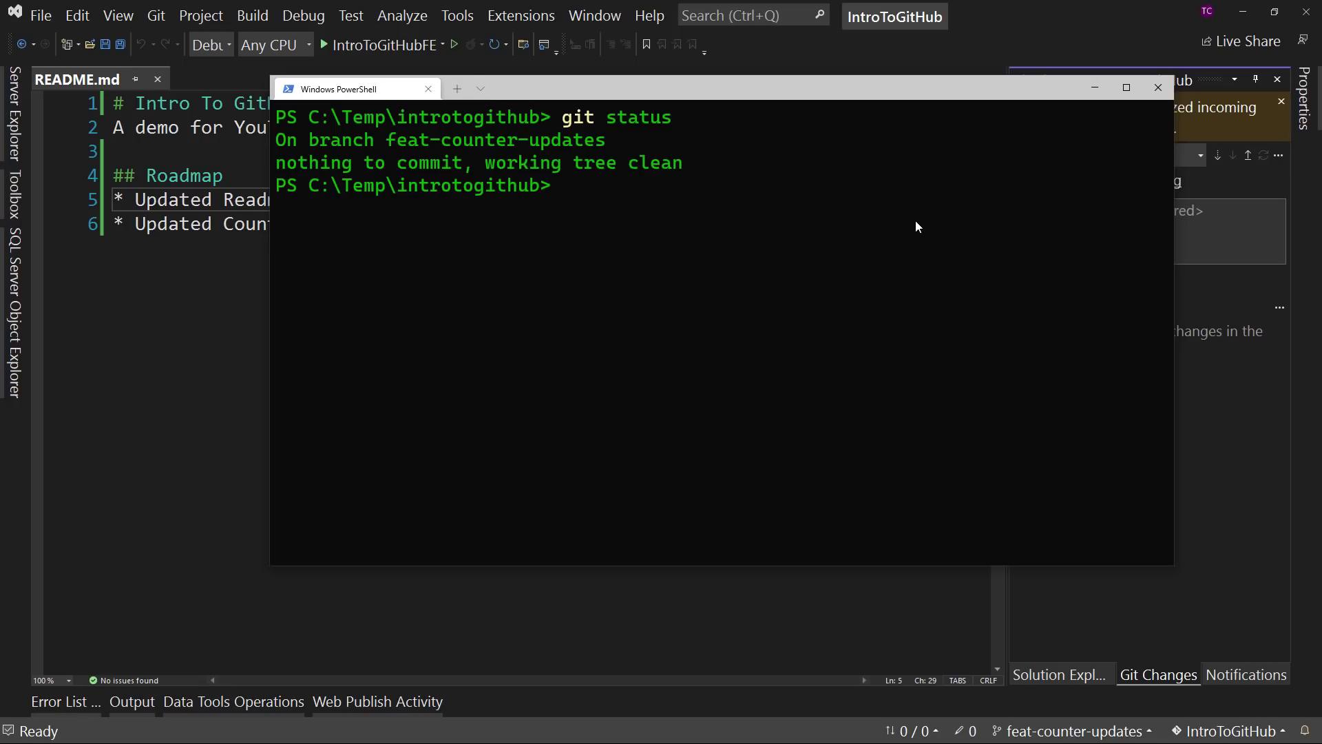
- Check out the main branch from the command line with git switch main
type("git b")
key("BackSpace")
type("che")
key("BackSpace")
key("BackSpace")
key("BackSpace")
type("switch feat-")
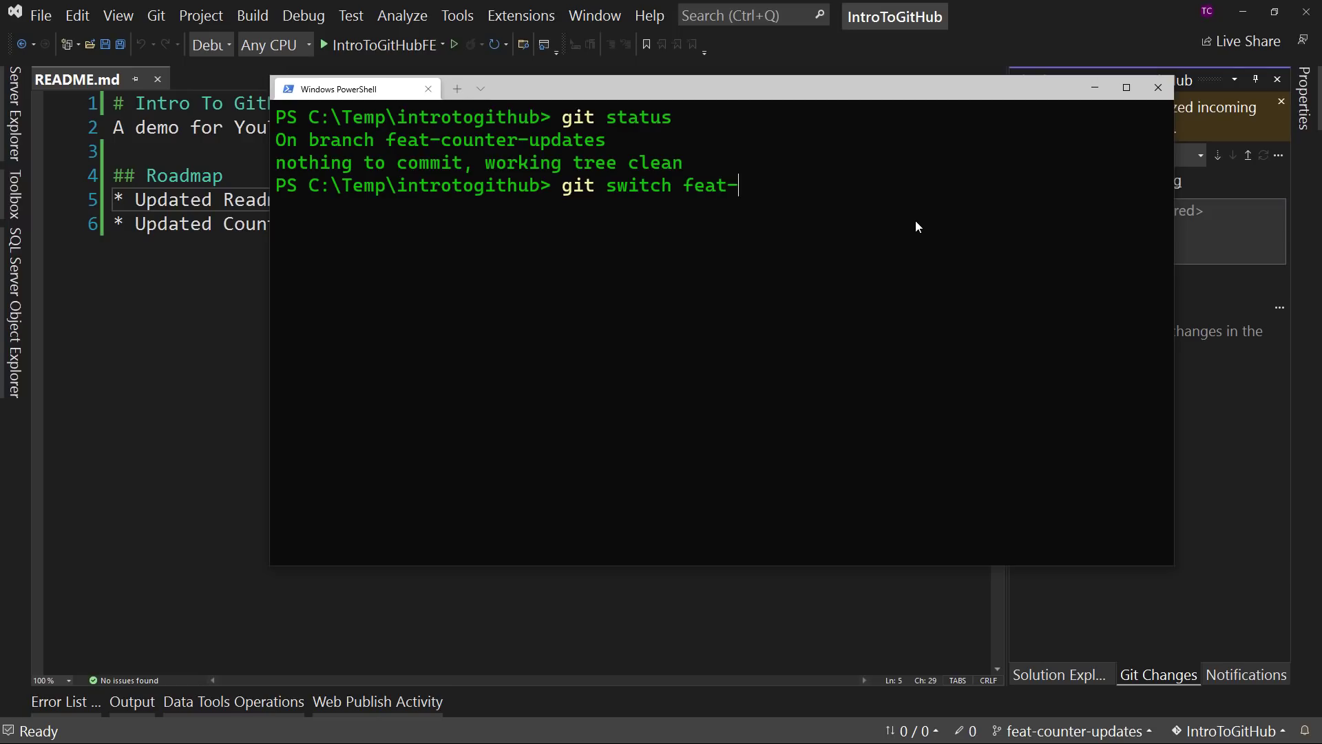
type("counter-updat")
key("BackSpace")
key("BackSpace")
key("BackSpace")
key("BackSpace")
key("BackSpace")
key("BackSpace")
key("BackSpace")
key("BackSpace")
key("BackSpace")
key("BackSpace")
key("BackSpace")
key("BackSpace")
key("BackSpace")
key("BackSpace")
key("BackSpace")
key("BackSpace")
key("BackSpace")
key("BackSpace")
key("BackSpace")
type("main")
key("Return")
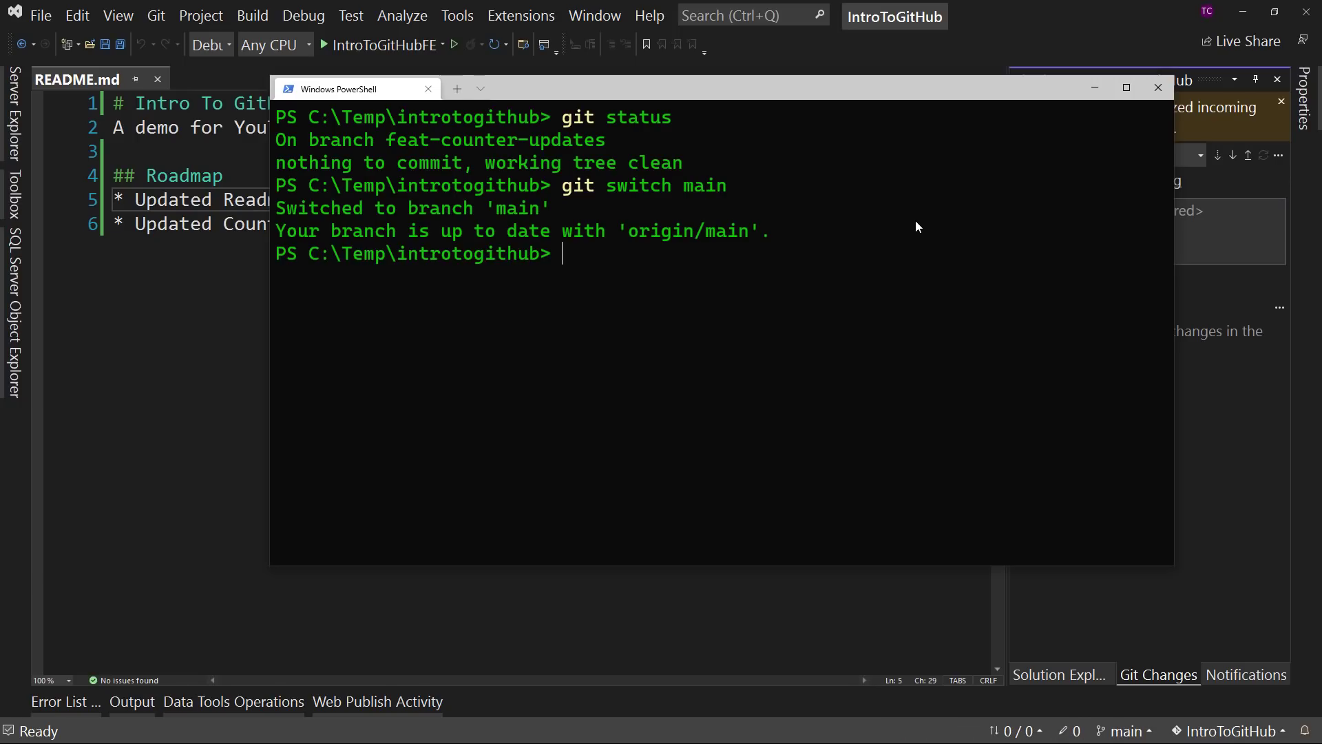
- Clear the terminal with cls and check the repository state with git status
type("cls")
key("Return")
type("git status")
key("Return")
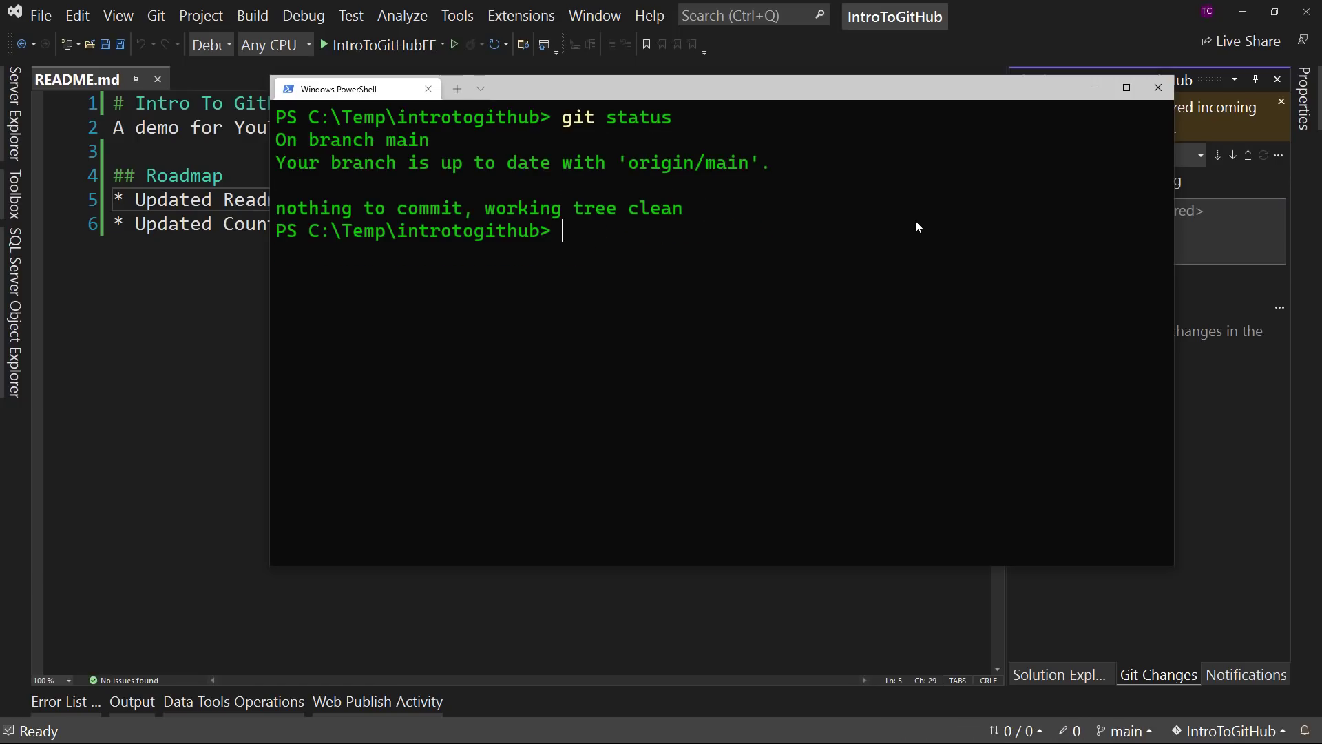
- Return to Visual Studio and check out the local branch feat-counter-updates
left_click(1095, 87)
left_click(1086, 160)
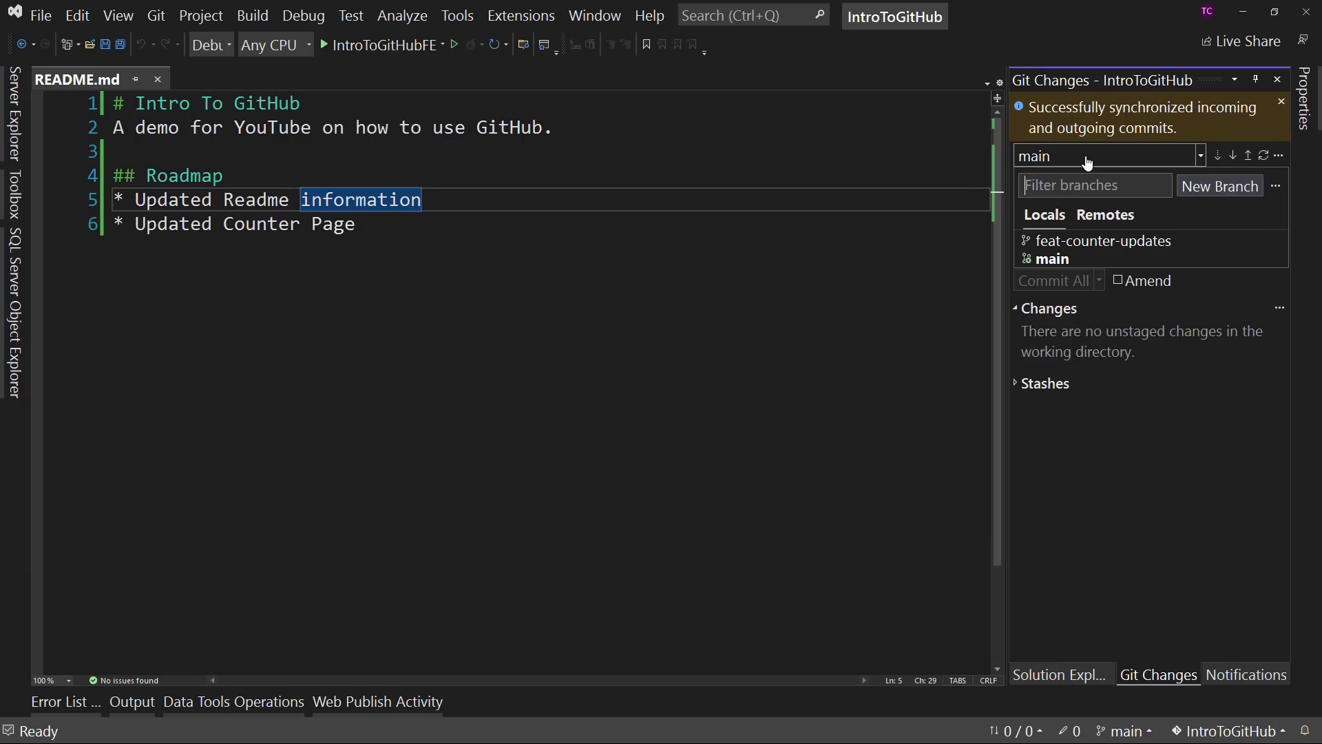
mouse_move(1054, 243)
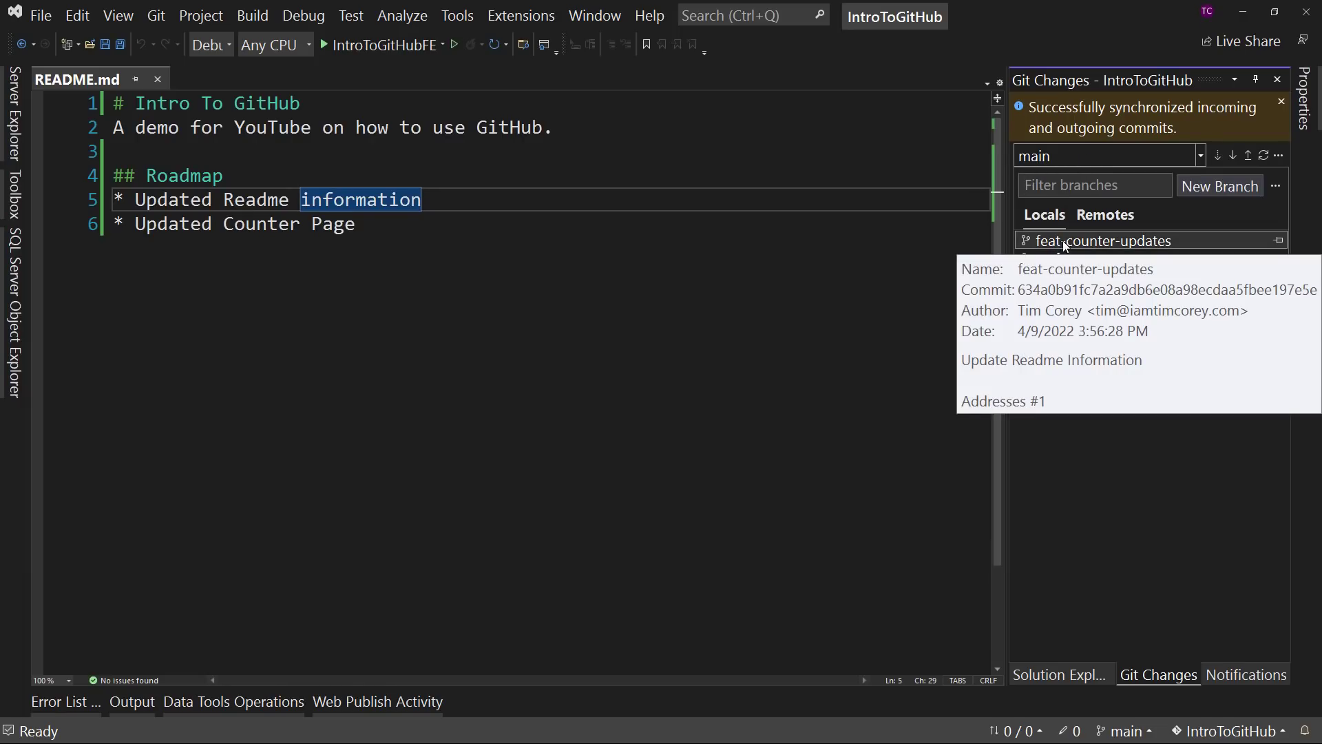
left_click(1101, 241)
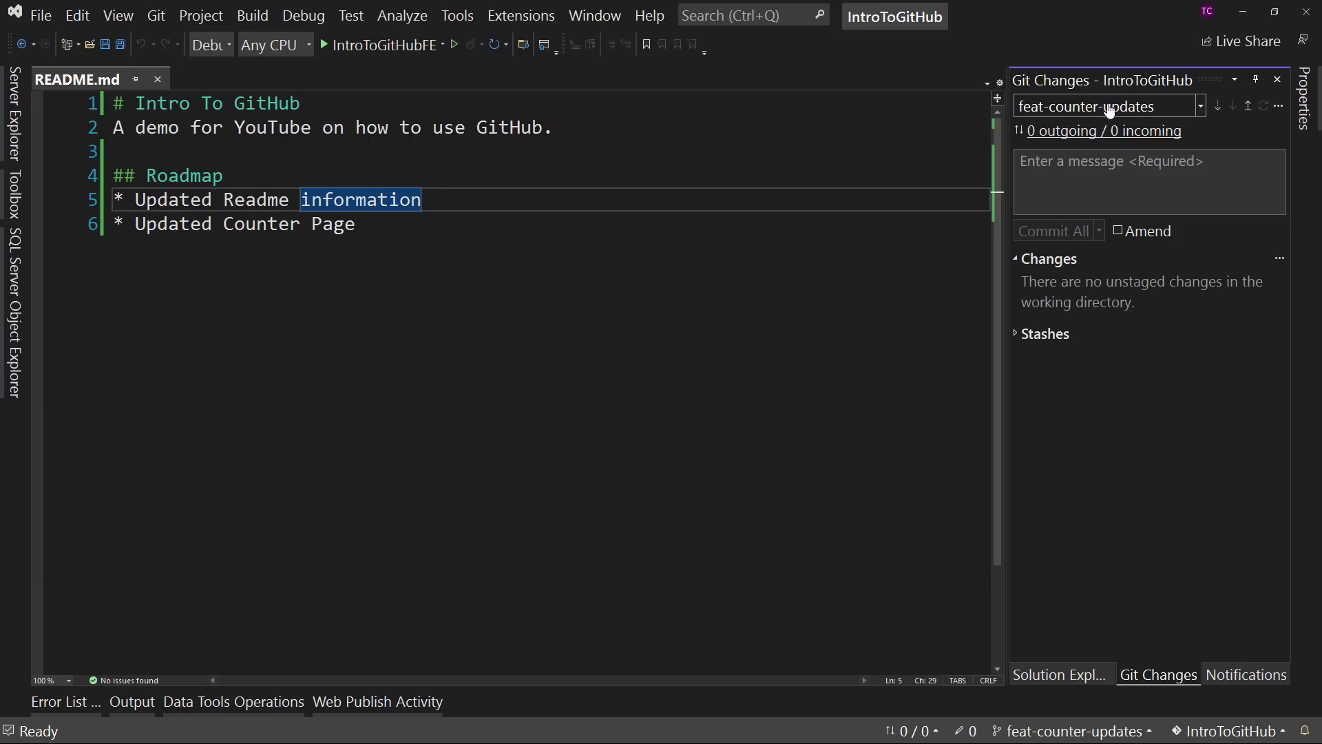
- Check the active branch with git status in PowerShell, compare it with the earlier status output, and return to Visual Studio
key("alt+Tab")
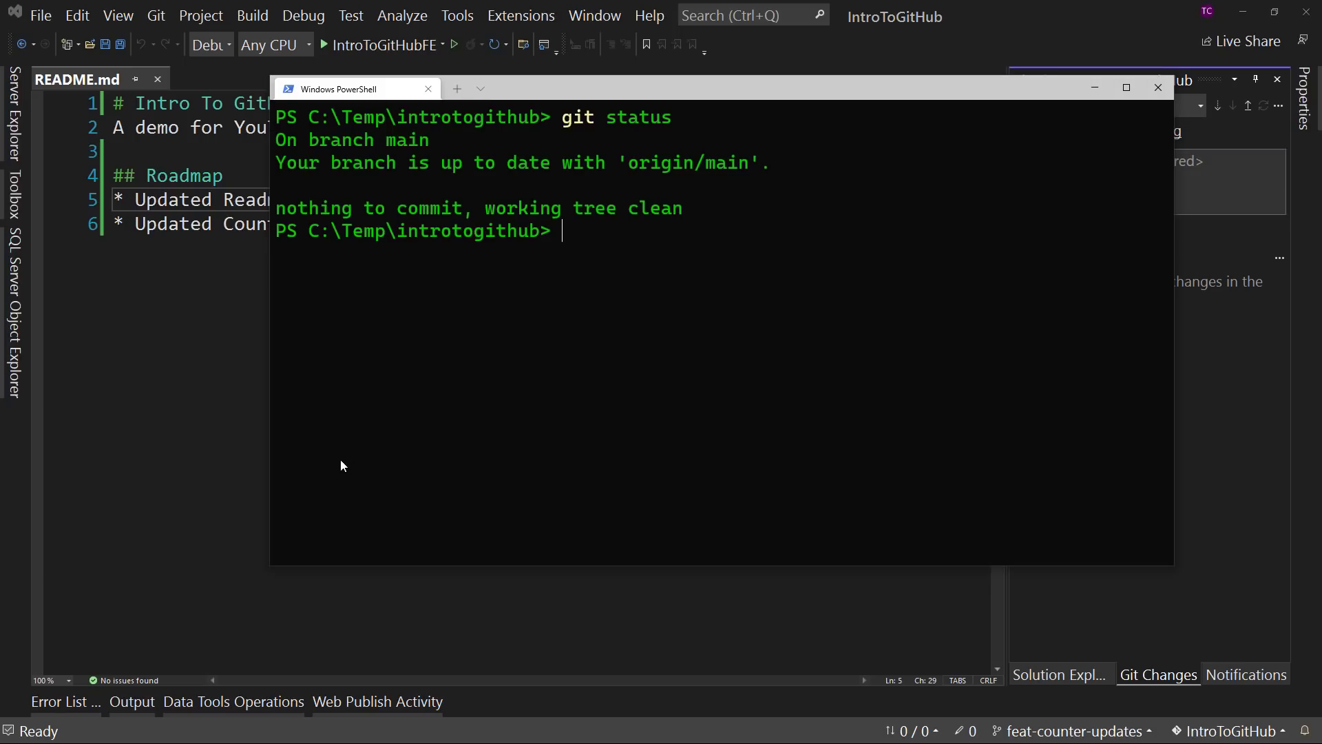
type("git status")
key("Return")
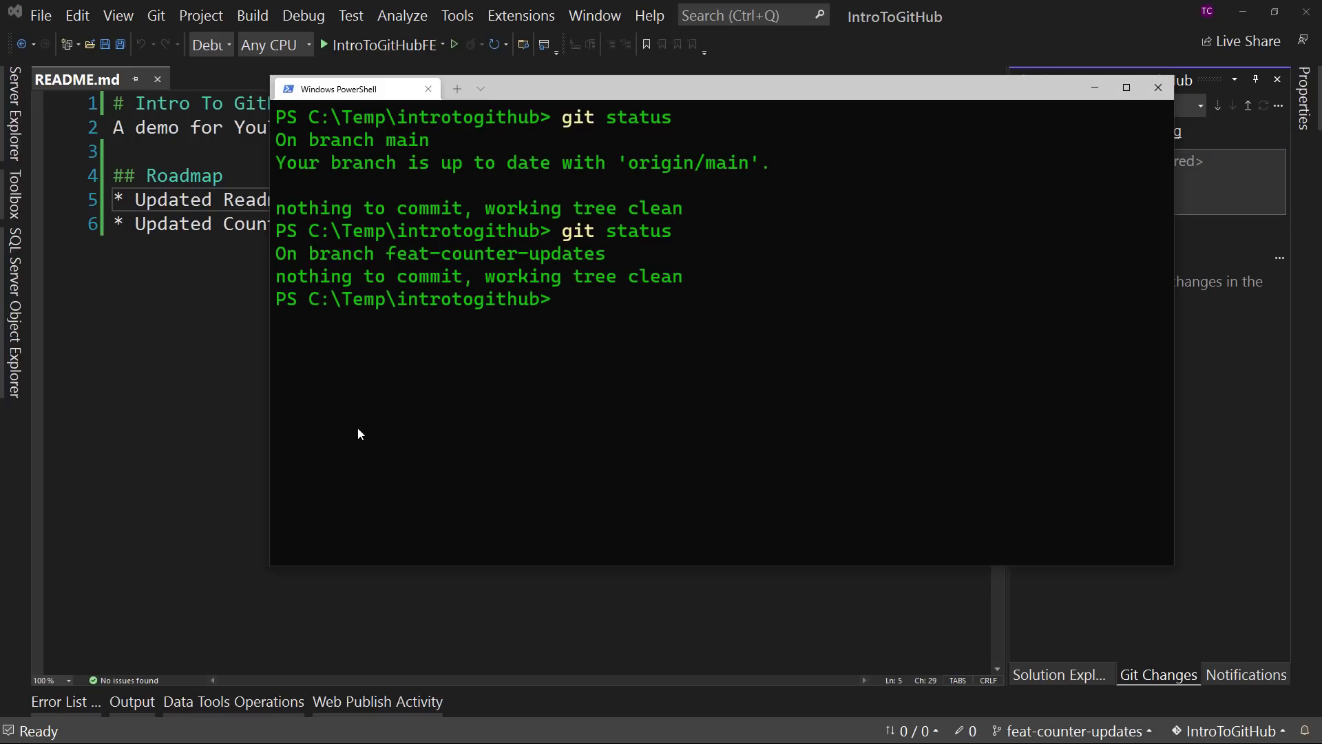
left_click_drag(349, 254, 584, 256)
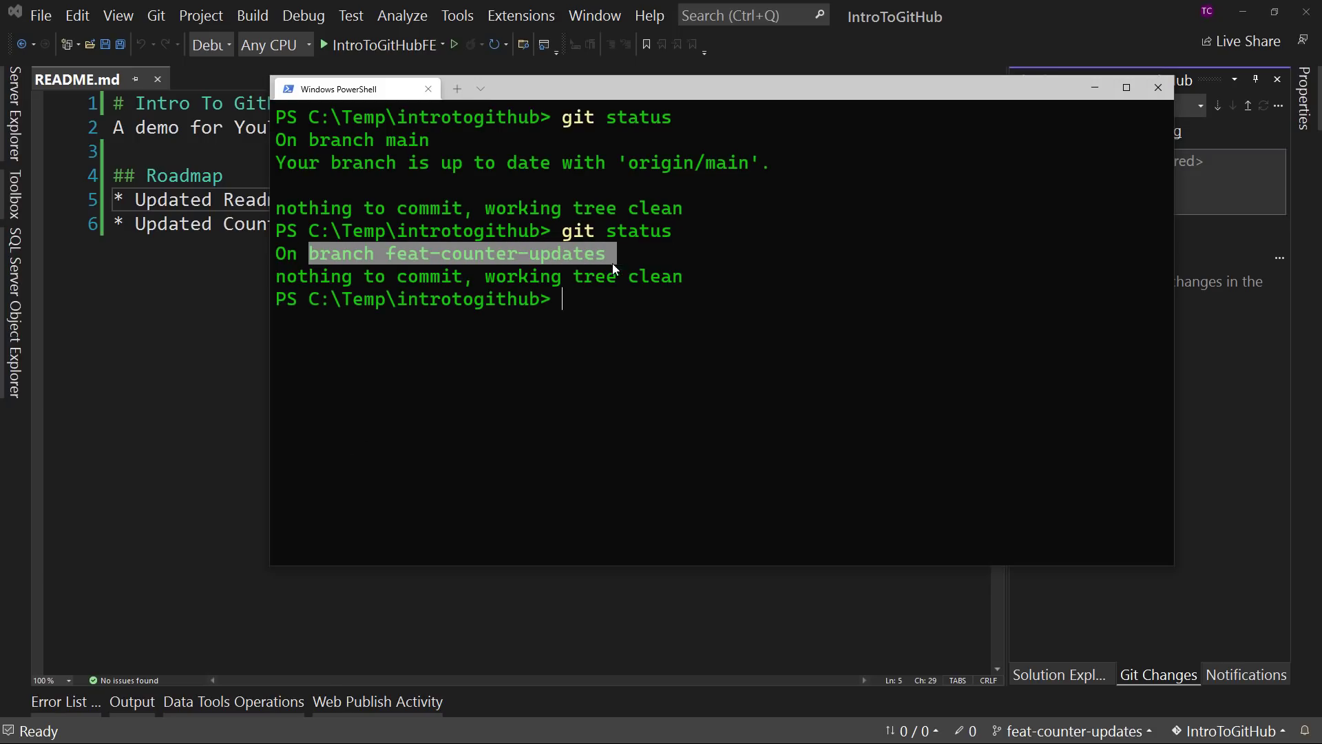
left_click_drag(316, 142, 449, 136)
left_click(503, 173)
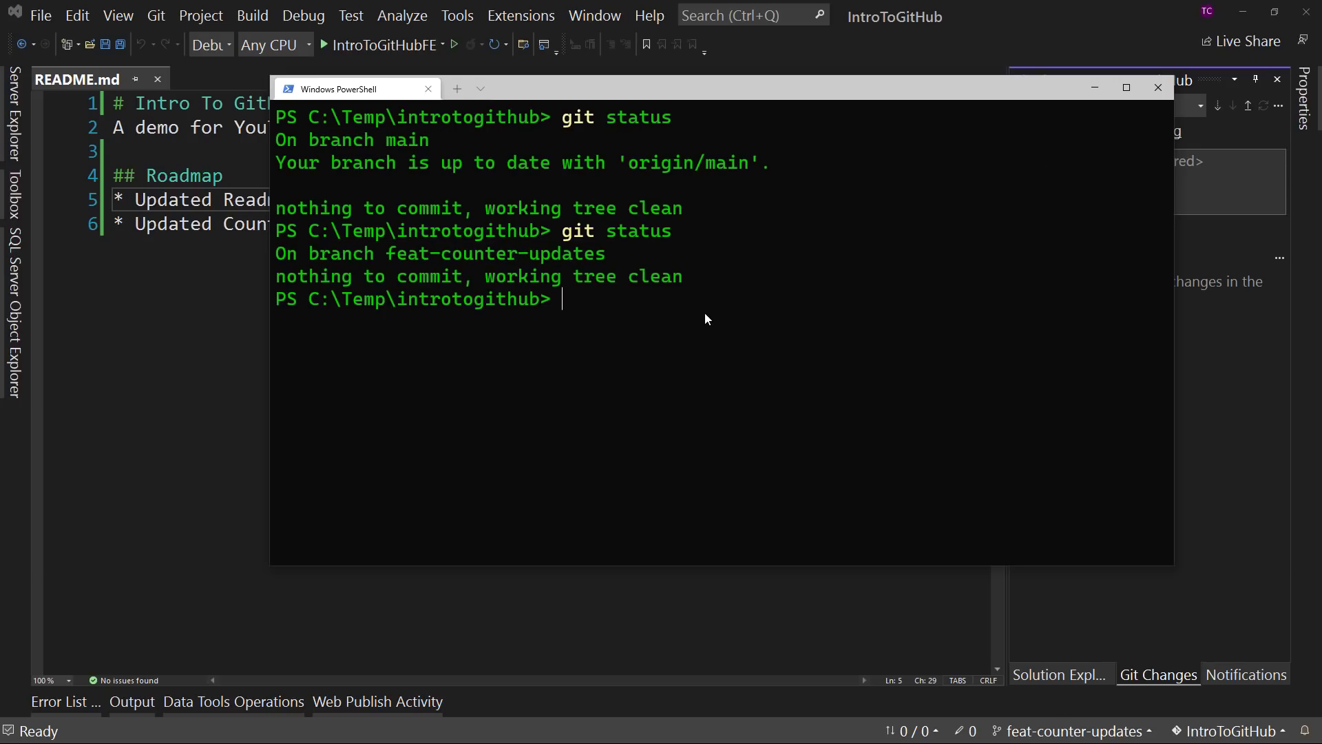
left_click(1104, 71)
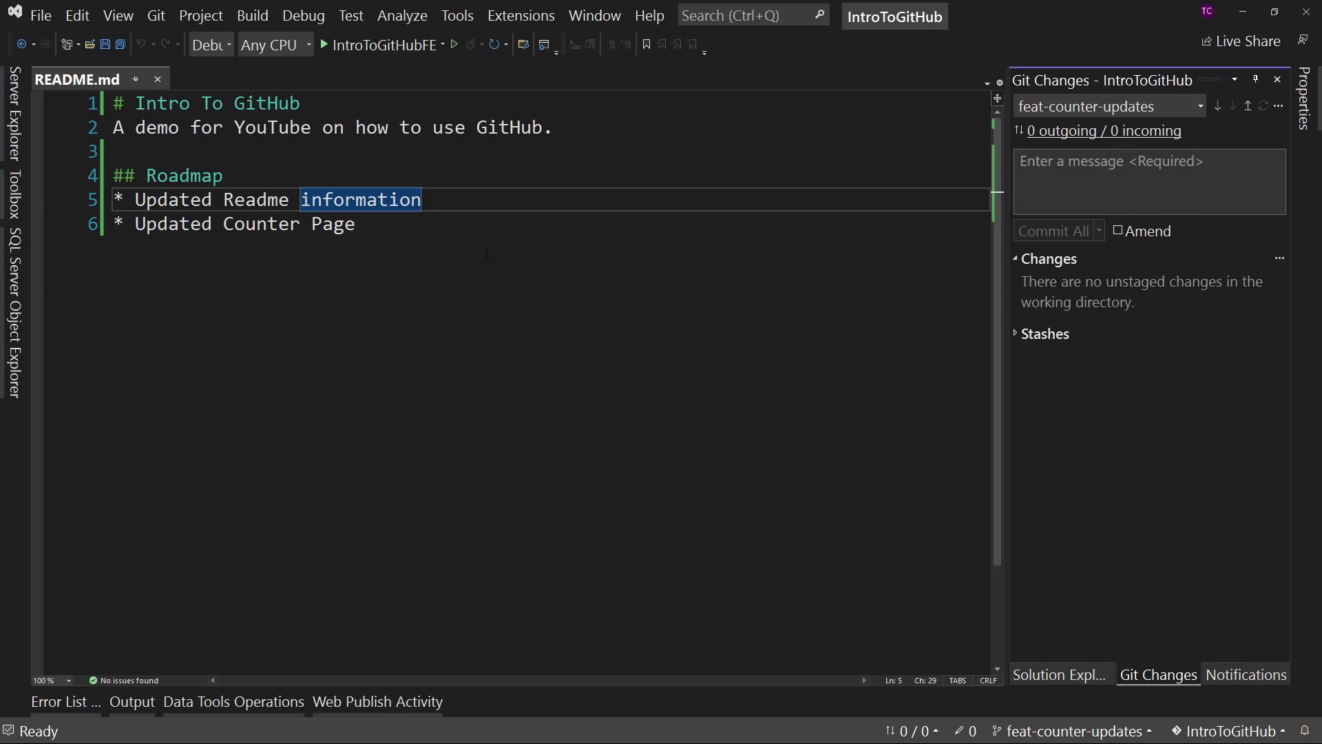
- In Counter.razor, change the increment statement in IncrementCount to currentCount+=3; and save the file
left_click(1061, 676)
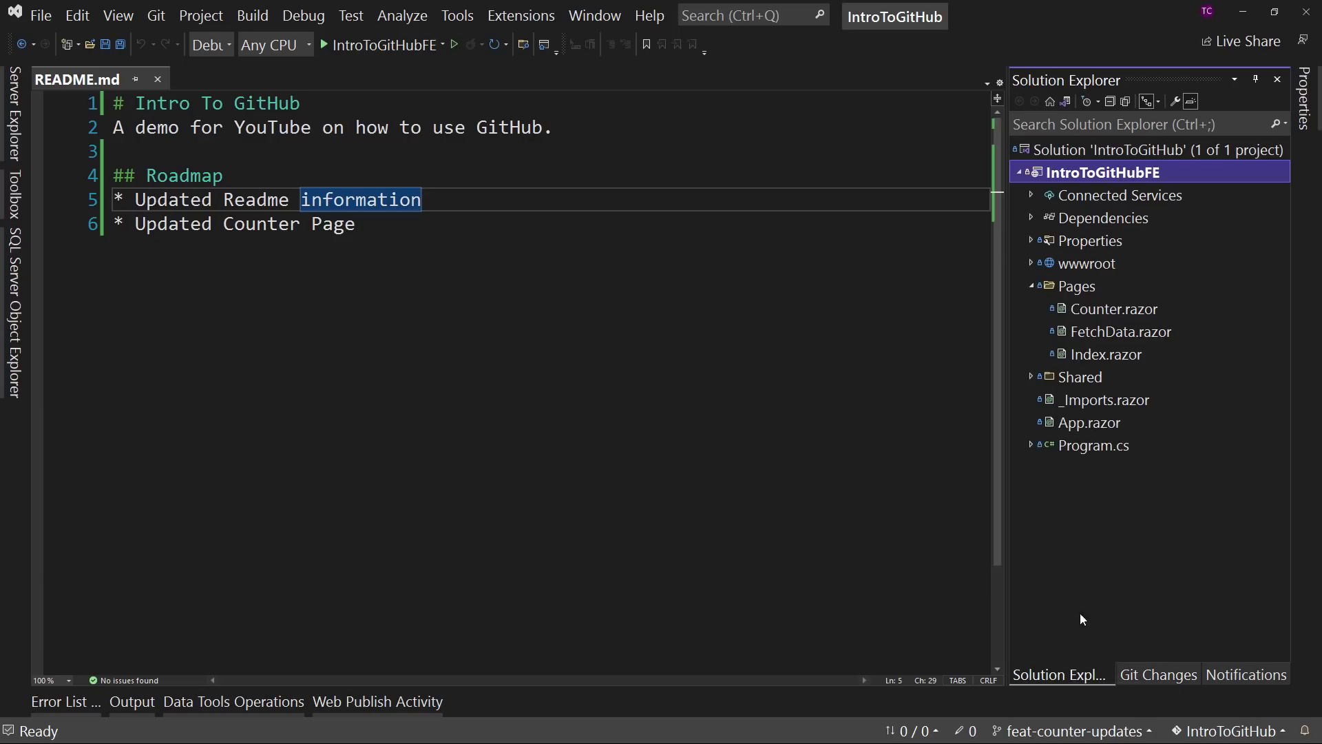
double_click(1100, 307)
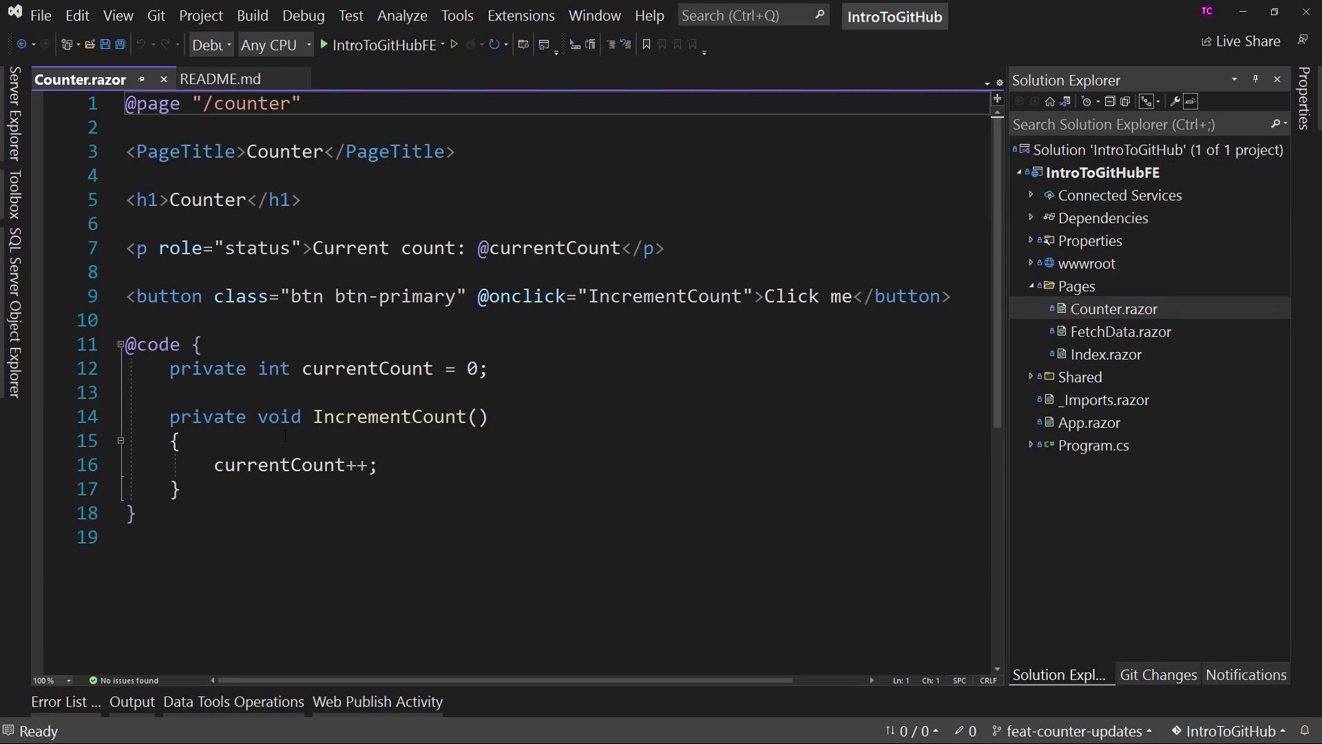
left_click(357, 465)
left_click_drag(361, 465, 363, 466)
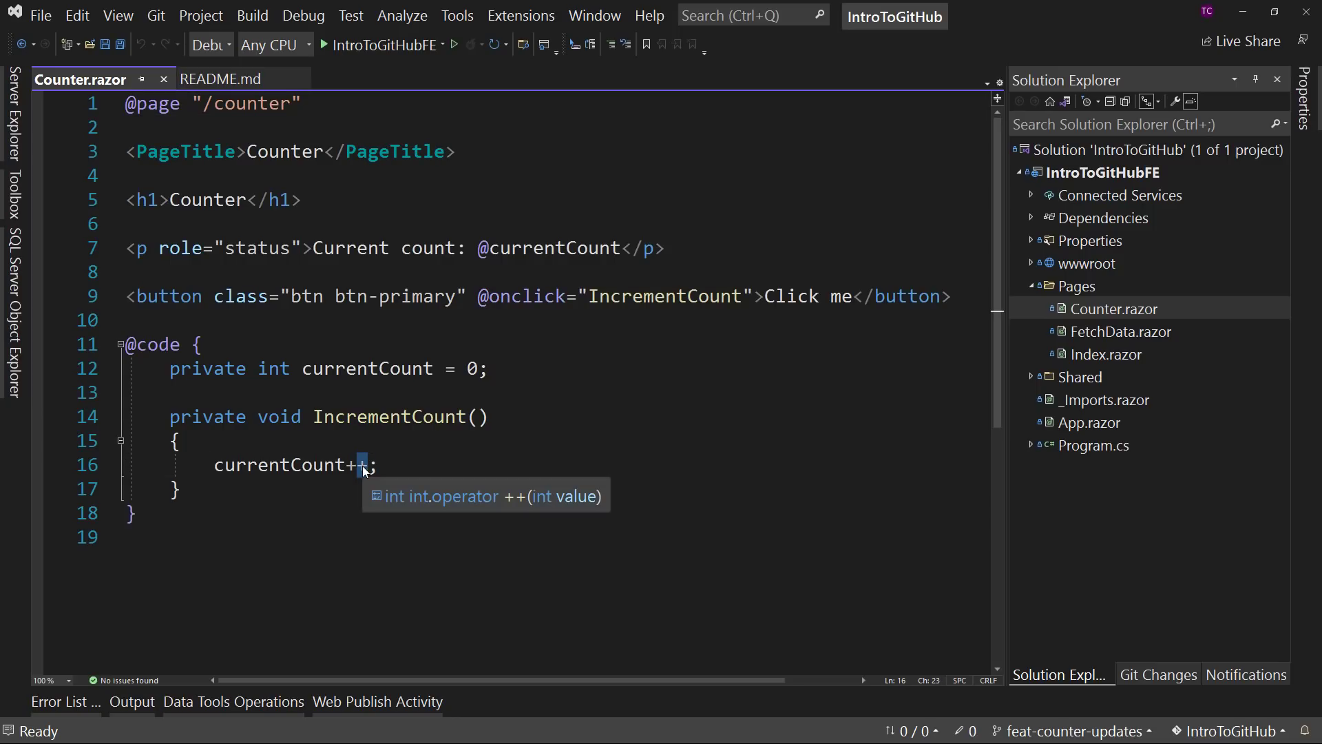
type("=3")
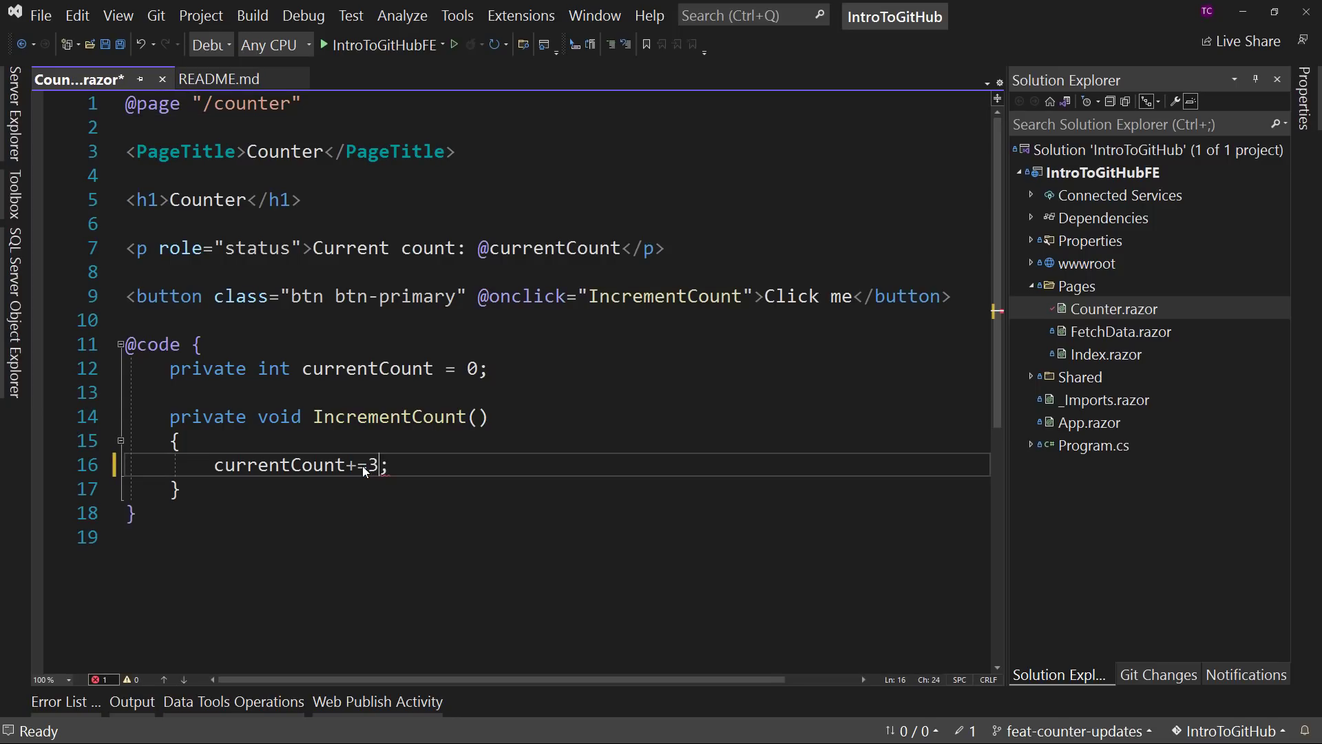
left_click(582, 432)
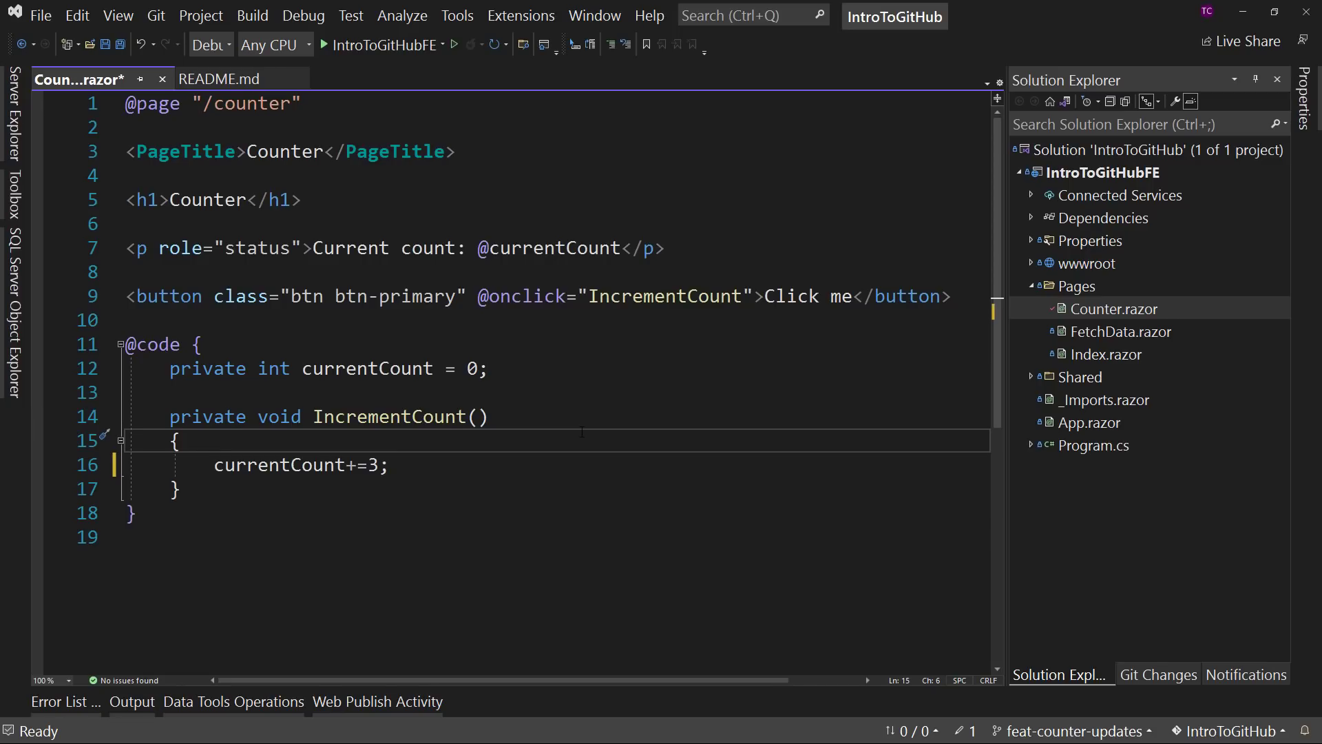
key("ctrl+s")
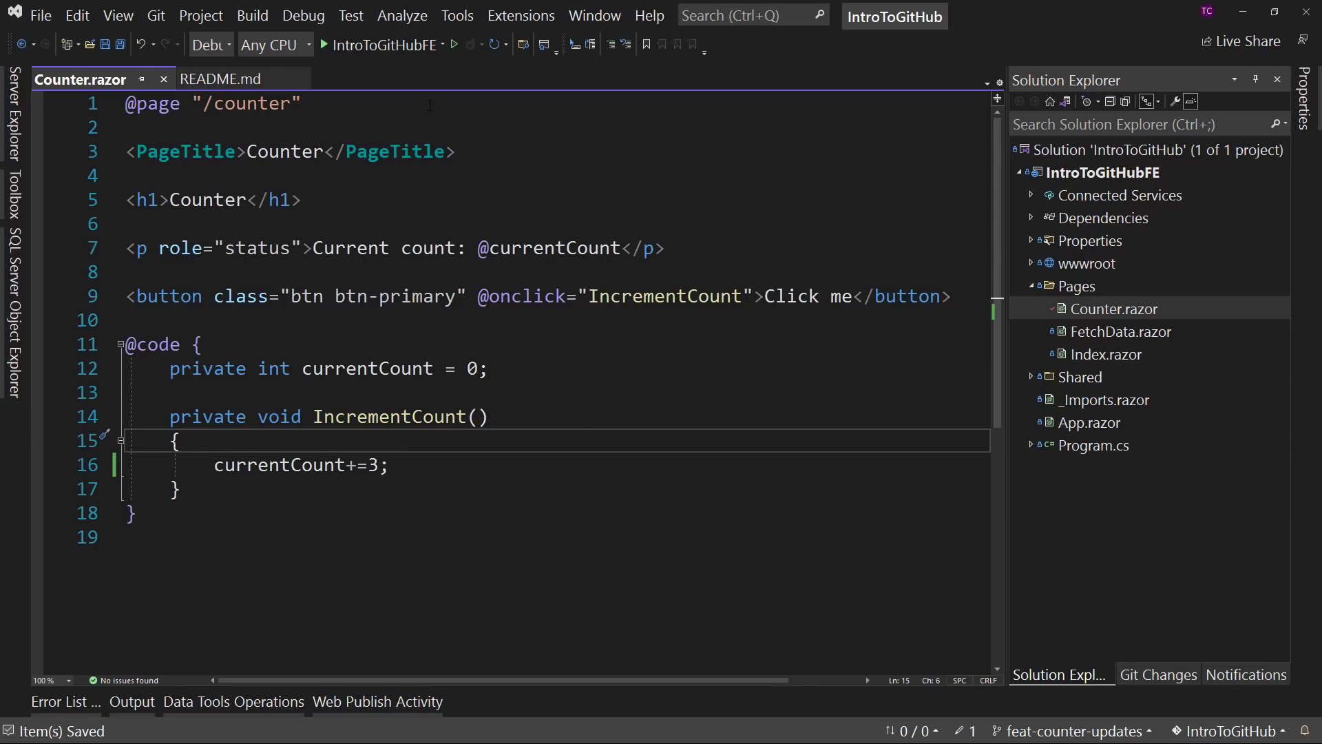
- Stage the modified Counter.razor file for the commit
left_click(1151, 673)
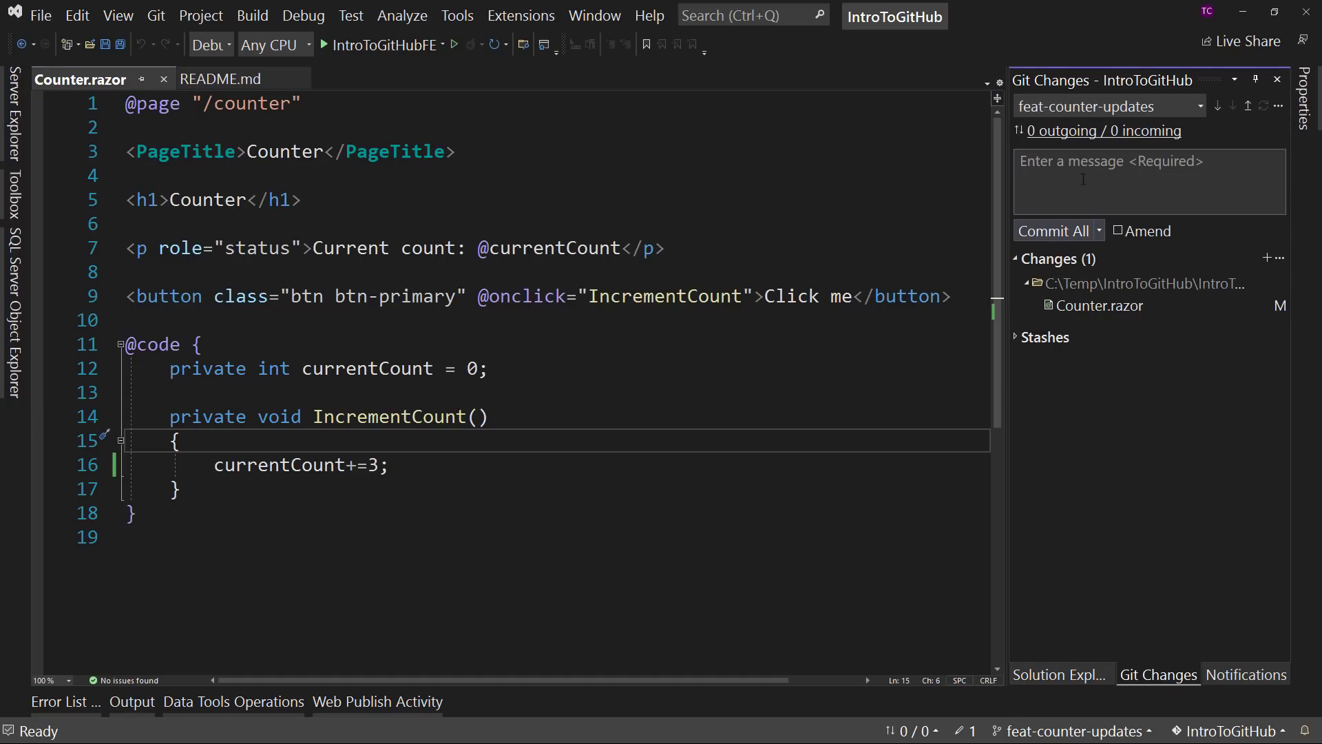
right_click(1104, 301)
left_click(1108, 340)
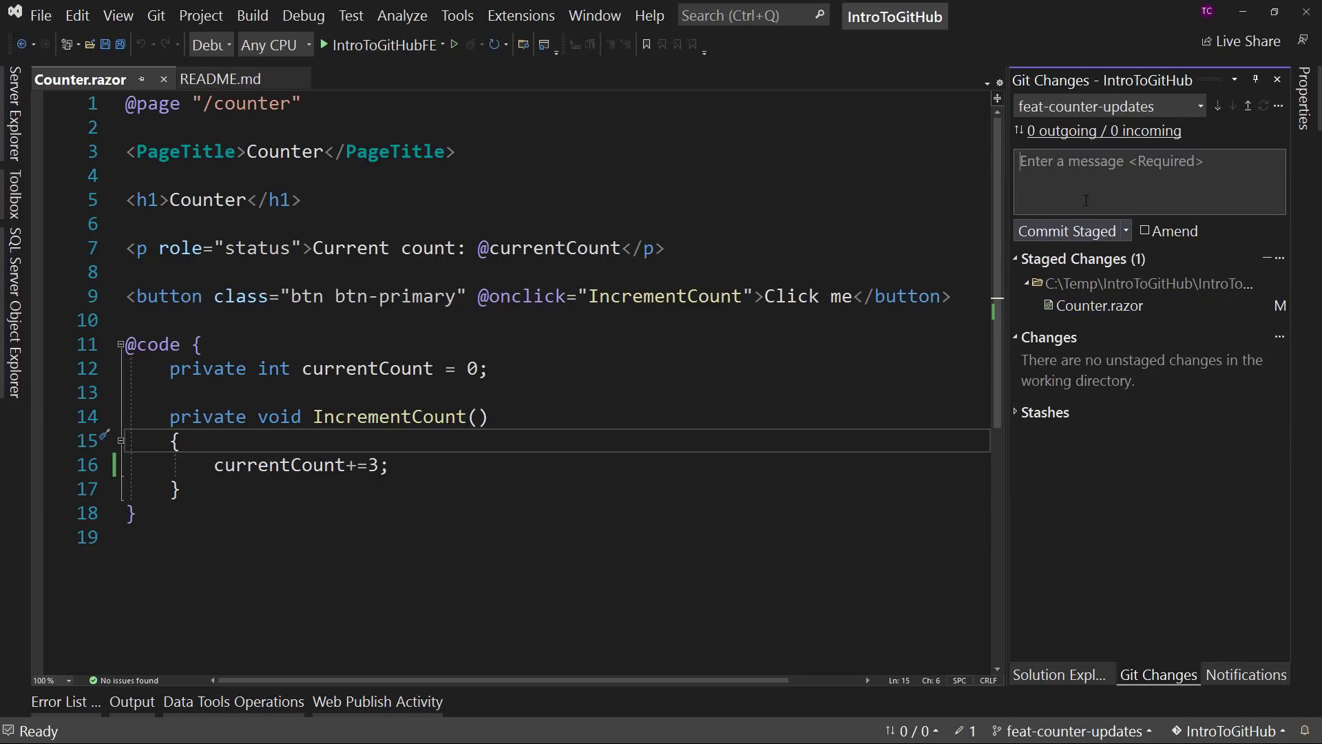
- Write the commit message with the title "Fix Increment Counter Action" and, after a blank line, "Now increments by 3 instead of 1."
left_click(1086, 200)
type("Fix")
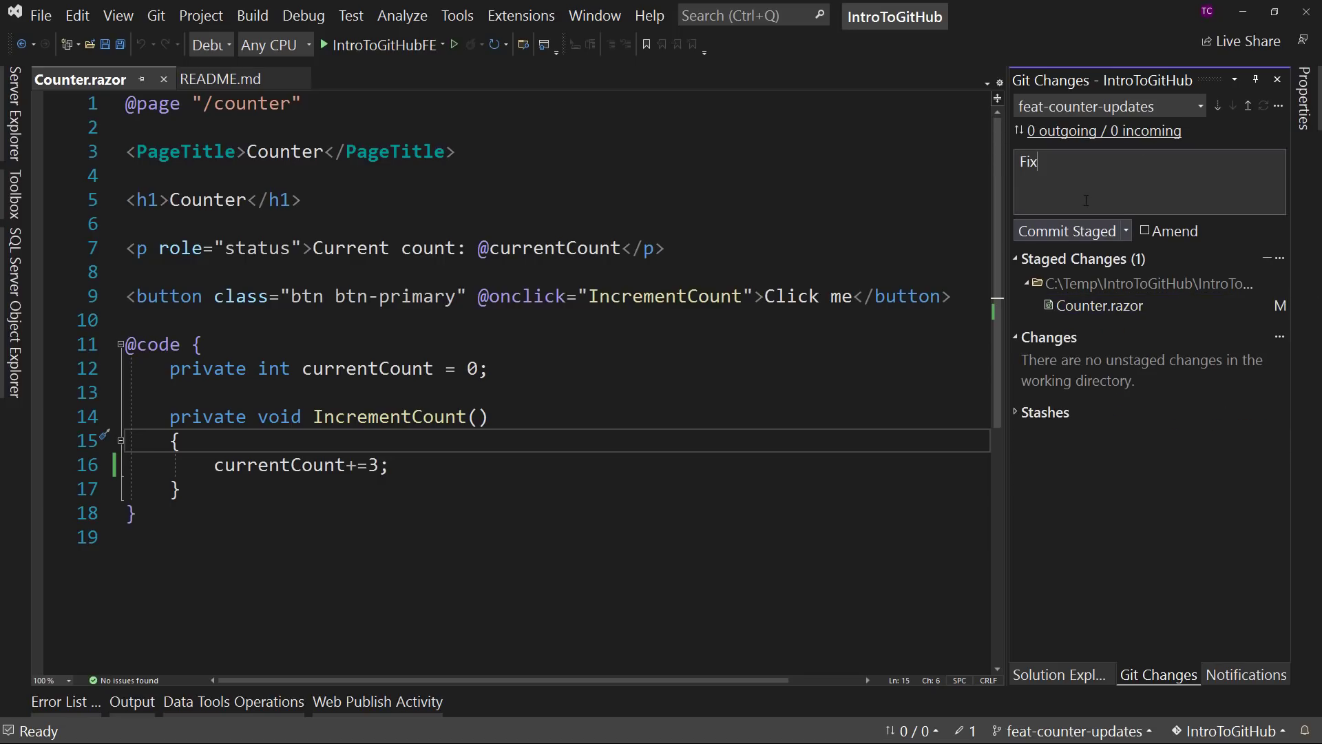
type(" Increment Counter Action")
key("Return")
key("Return")
type("Now increments by 3 instead of 1")
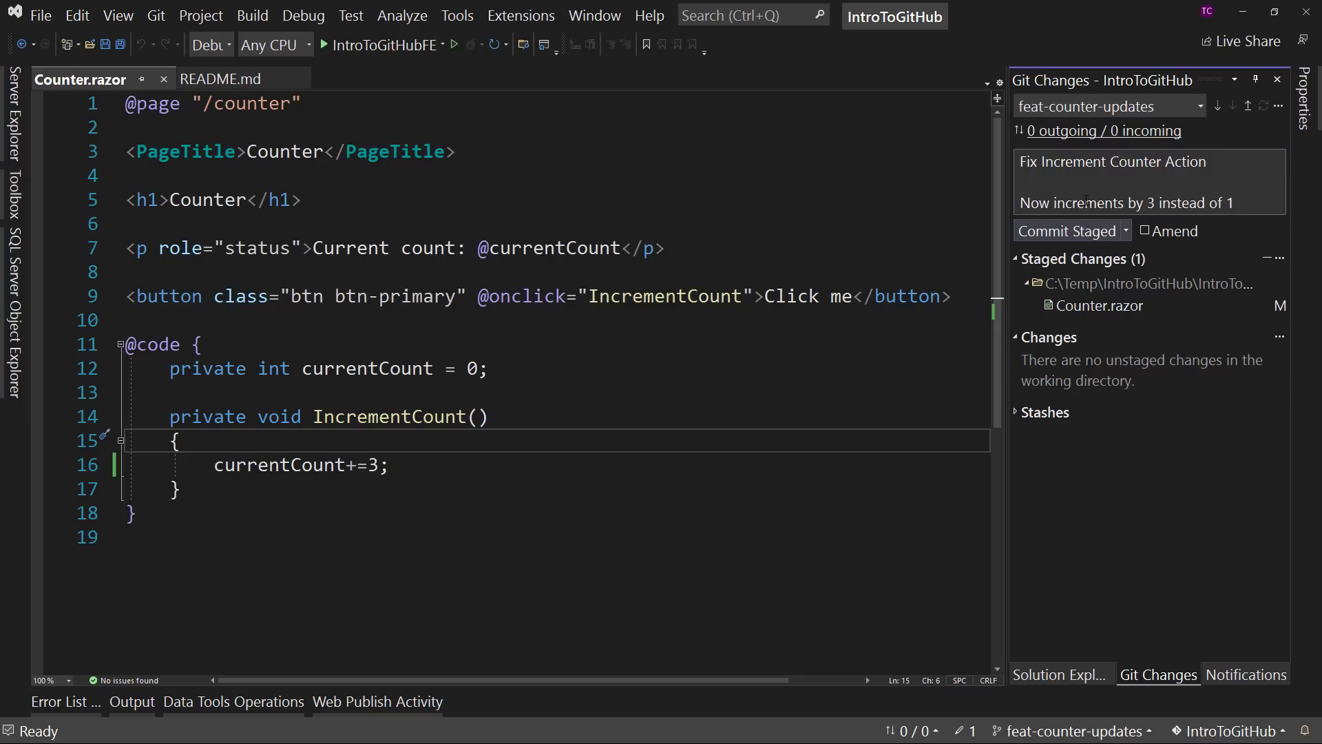
type(".")
key("Return")
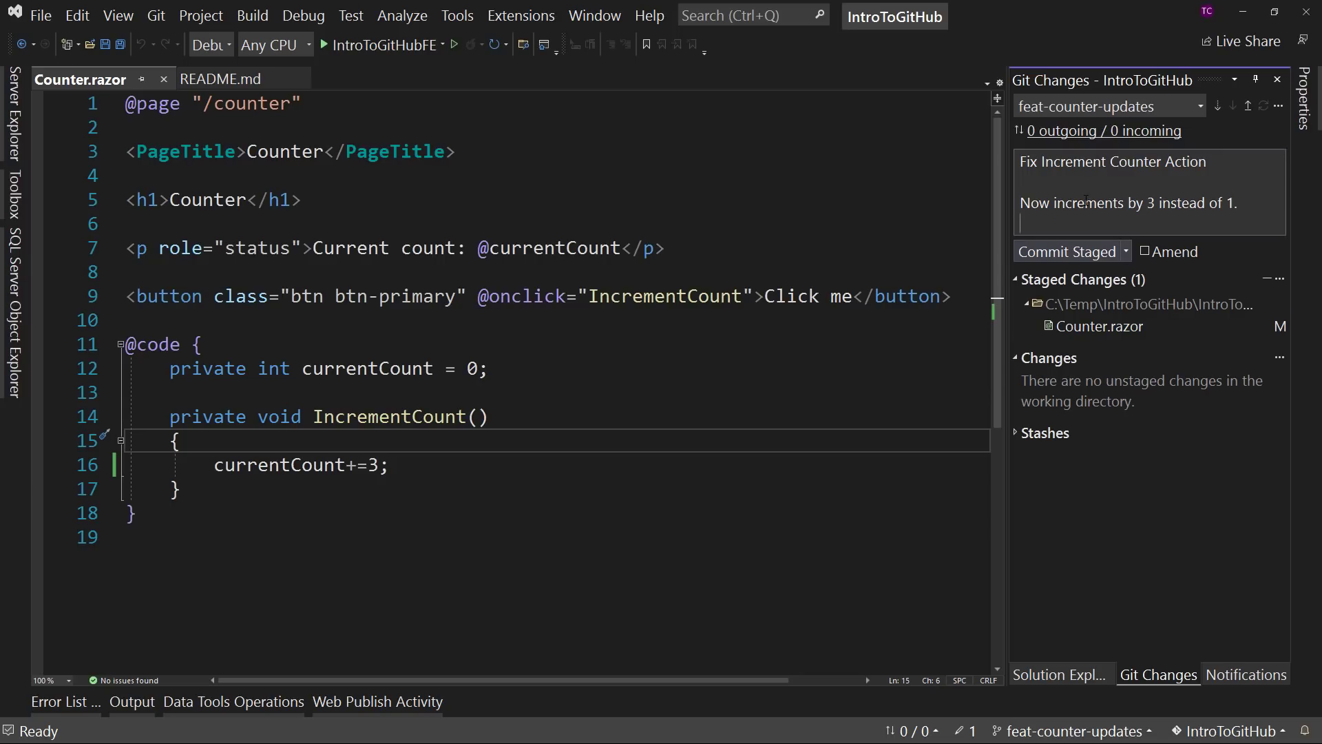
- Add the reference "(Fixes Issue #2)" before the final period of the commit description
key("Return")
type("Add")
key("BackSpace")
key("BackSpace")
key("BackSpace")
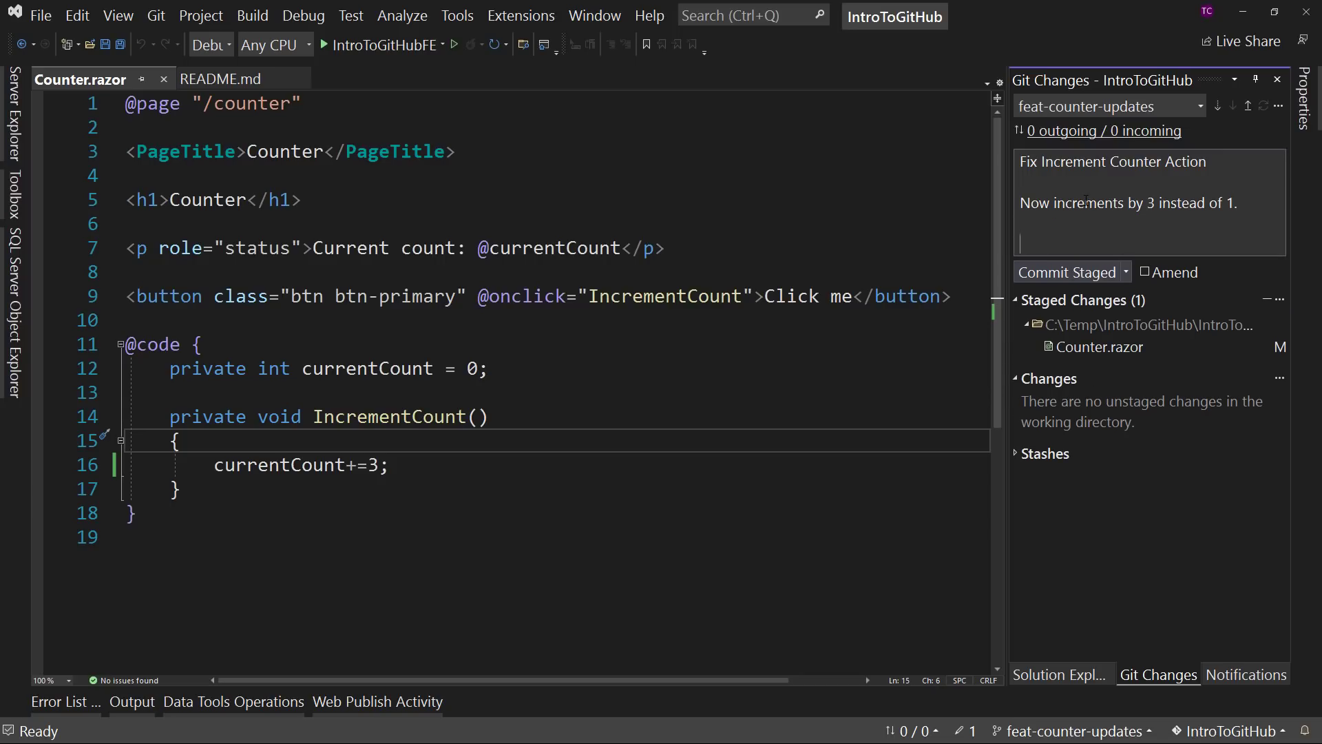
key("BackSpace")
key("BackSpace")
key("BackSpace")
type("(Issue")
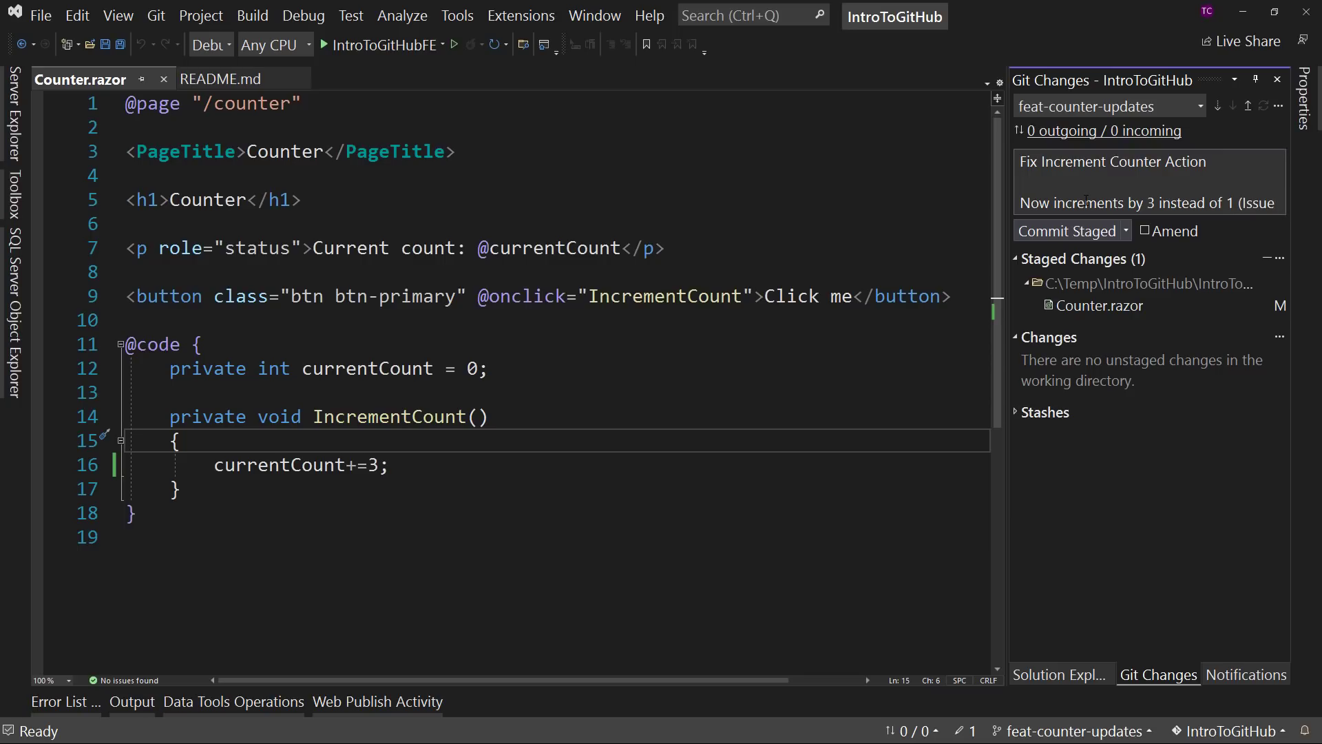
type(" #2).")
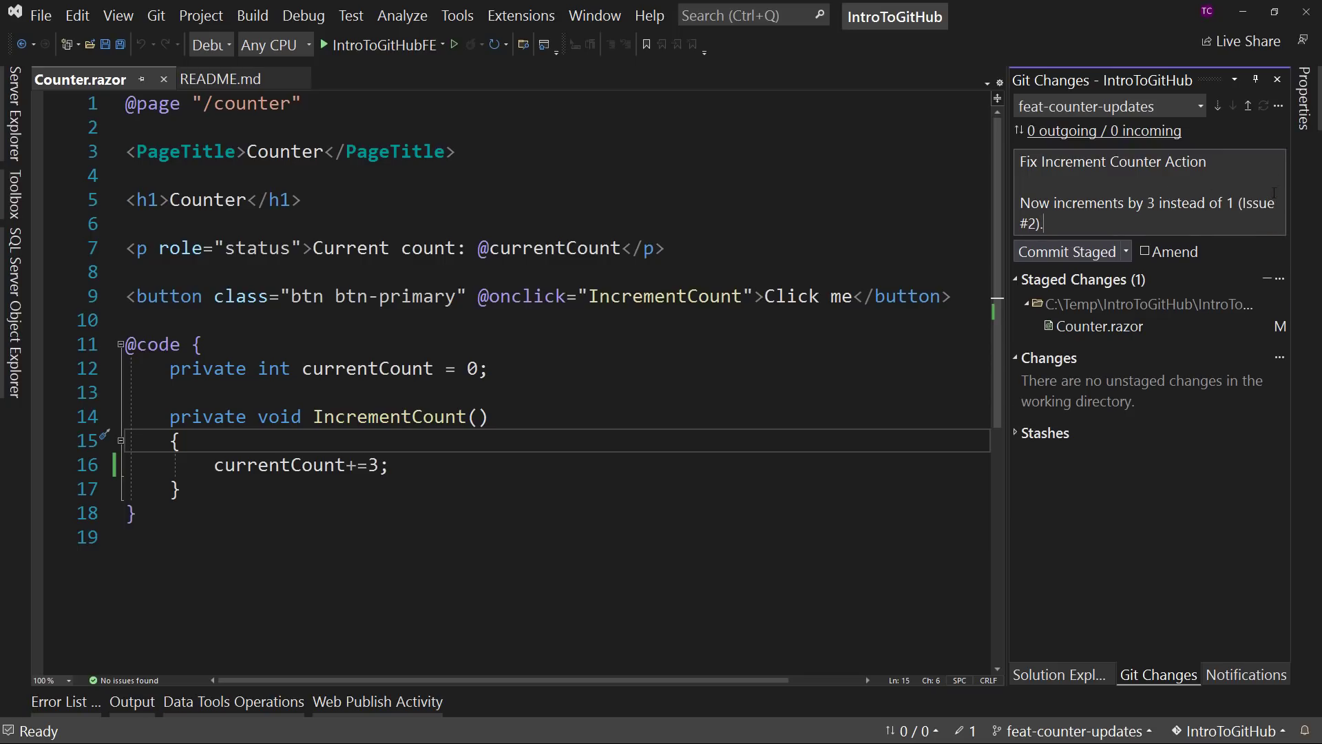
left_click(1243, 204)
type("Fixes")
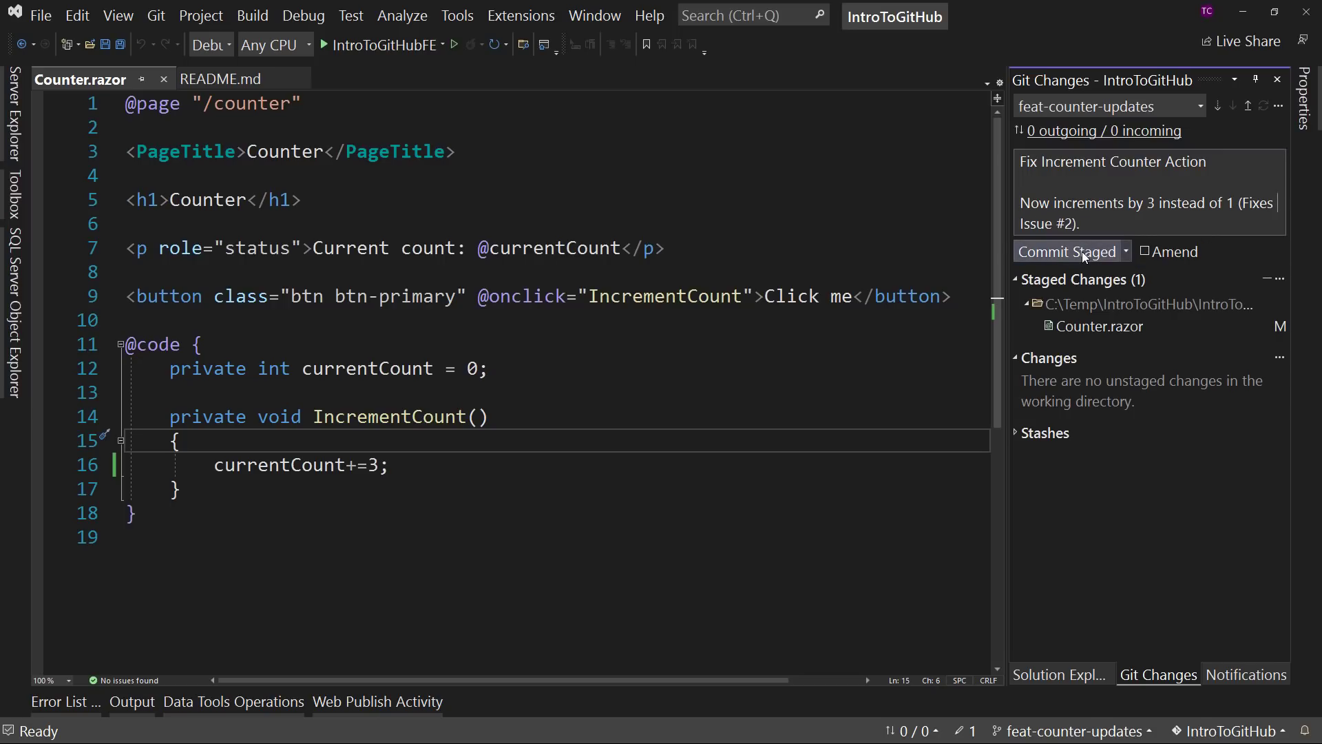
- Commit the staged Counter.razor change locally without pushing it
left_click(1127, 252)
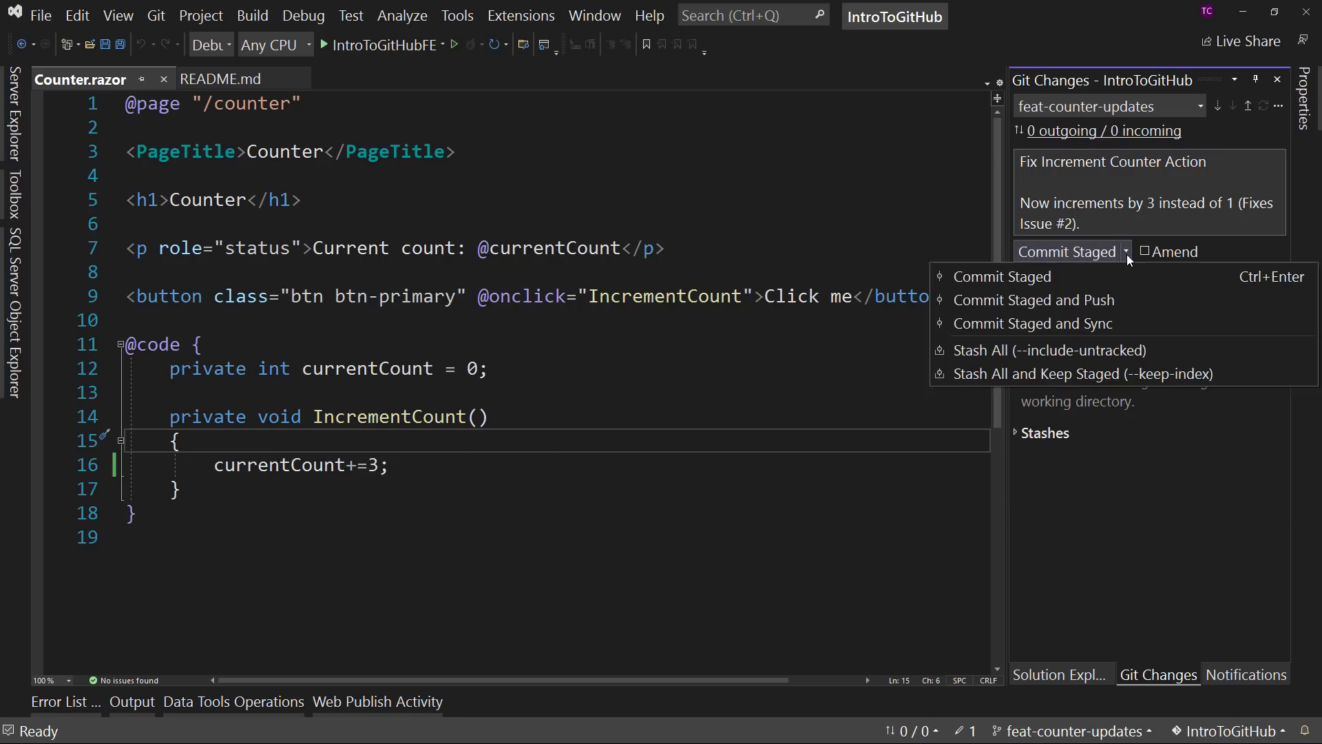
left_click(1125, 252)
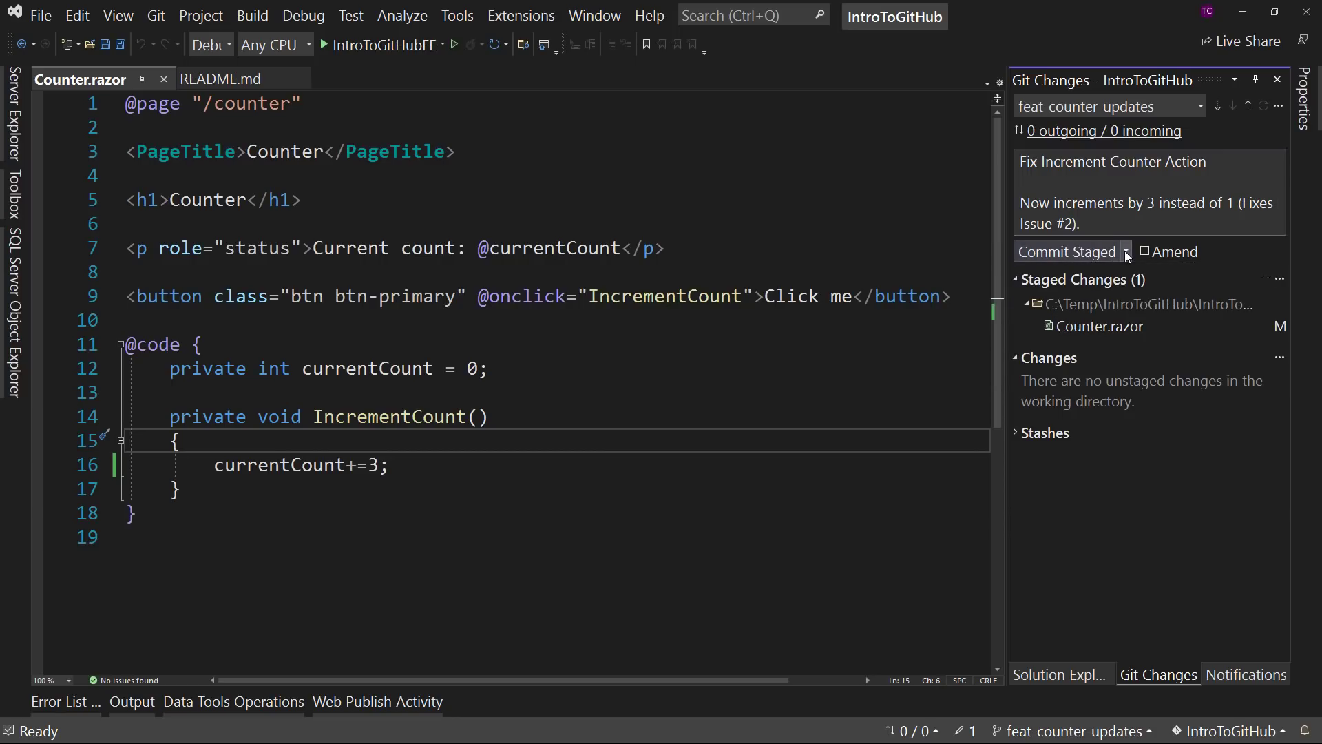
left_click(1089, 254)
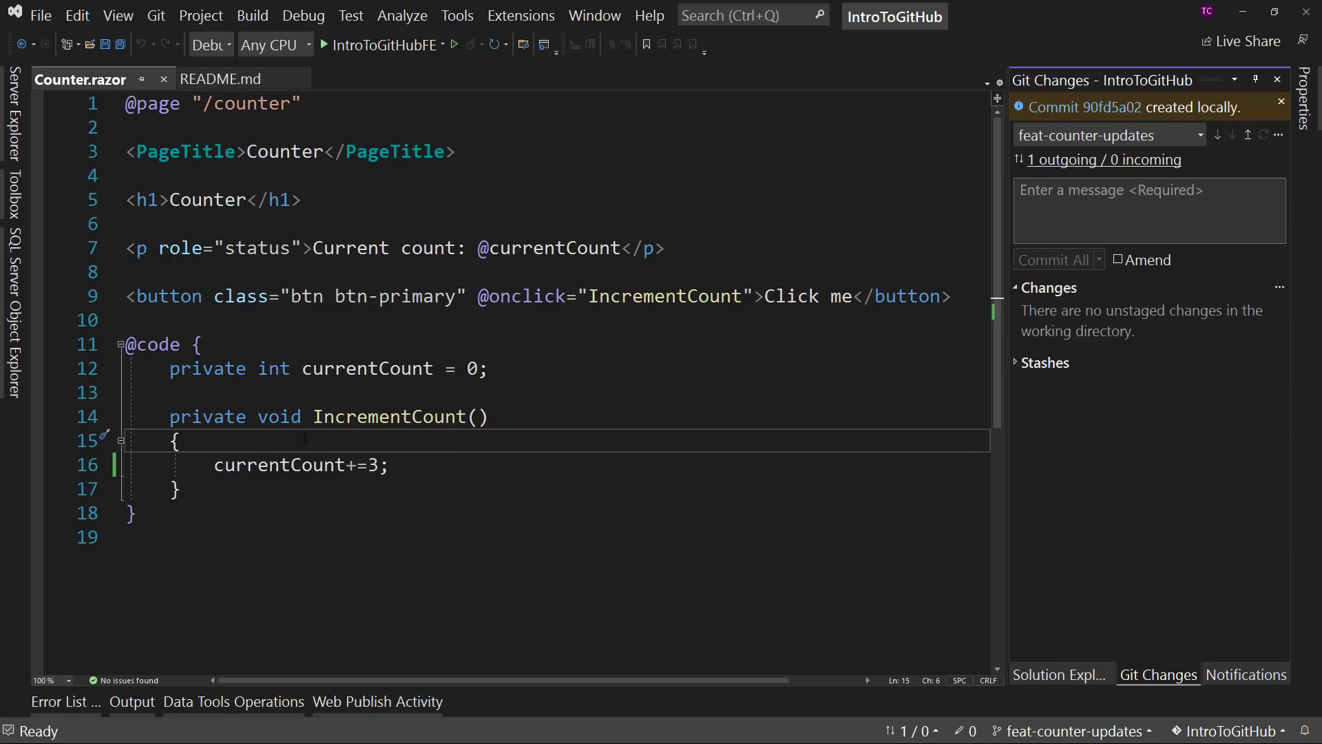
- Duplicate the whole IncrementCount method, including its preceding blank line, directly below the original in Counter.razor
left_click_drag(182, 490, 547, 373)
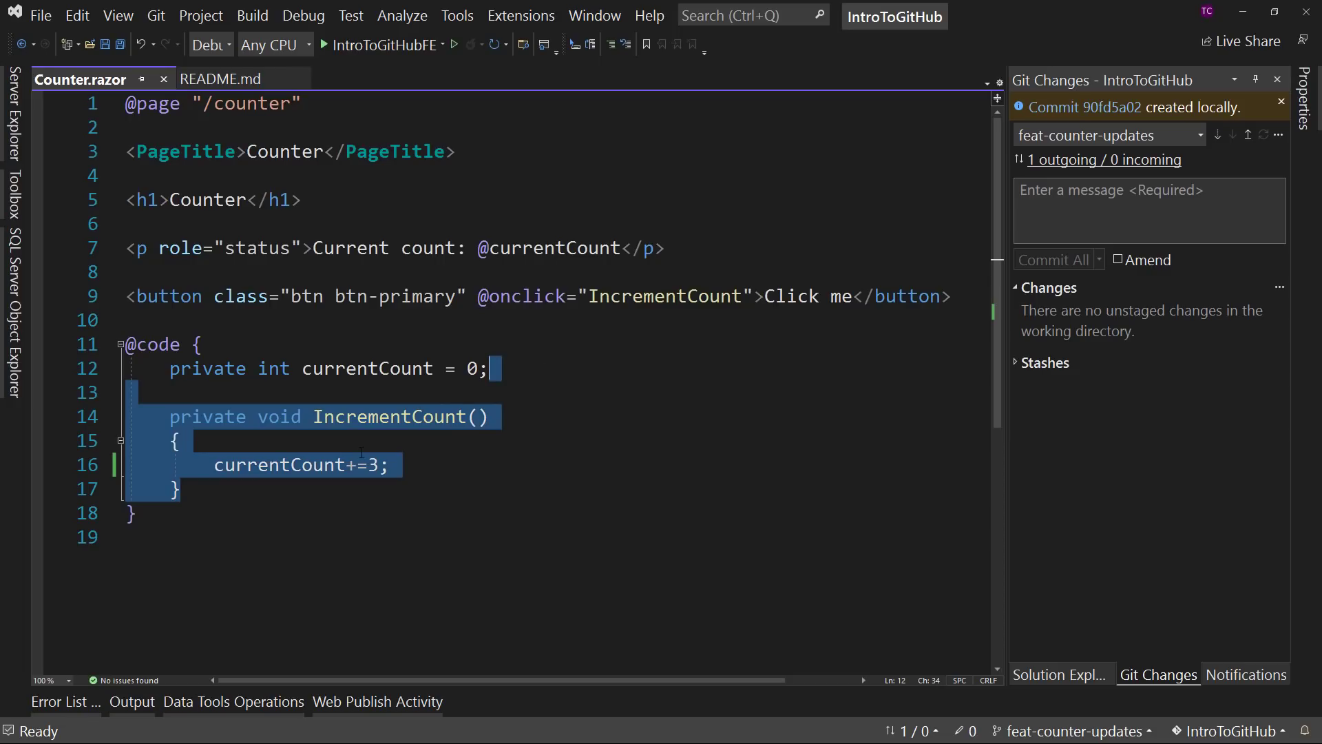
key("ctrl+c")
key("Right")
key("ctrl+v")
- Rename the copied method DecrementCount and change its statement to currentCount-=3;
left_click(315, 537)
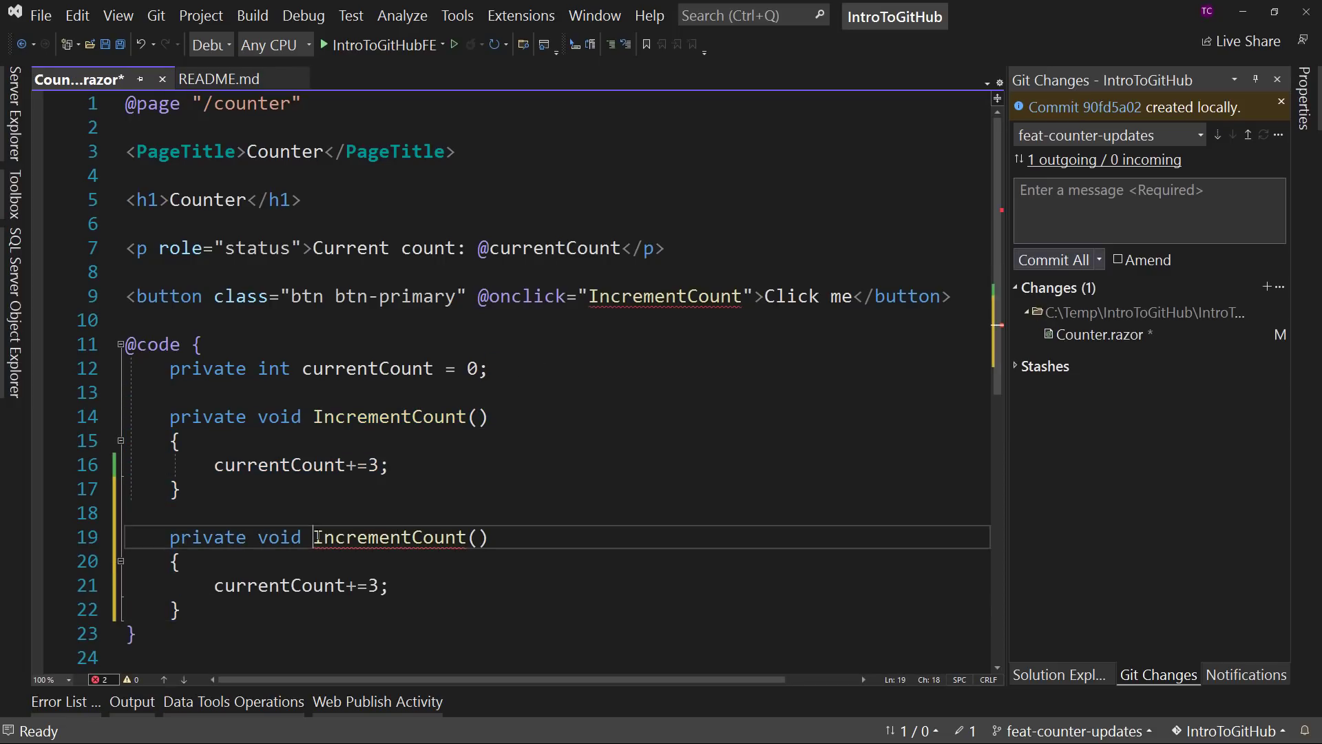
key("Delete")
key("Delete")
key("Delete")
type("Dec")
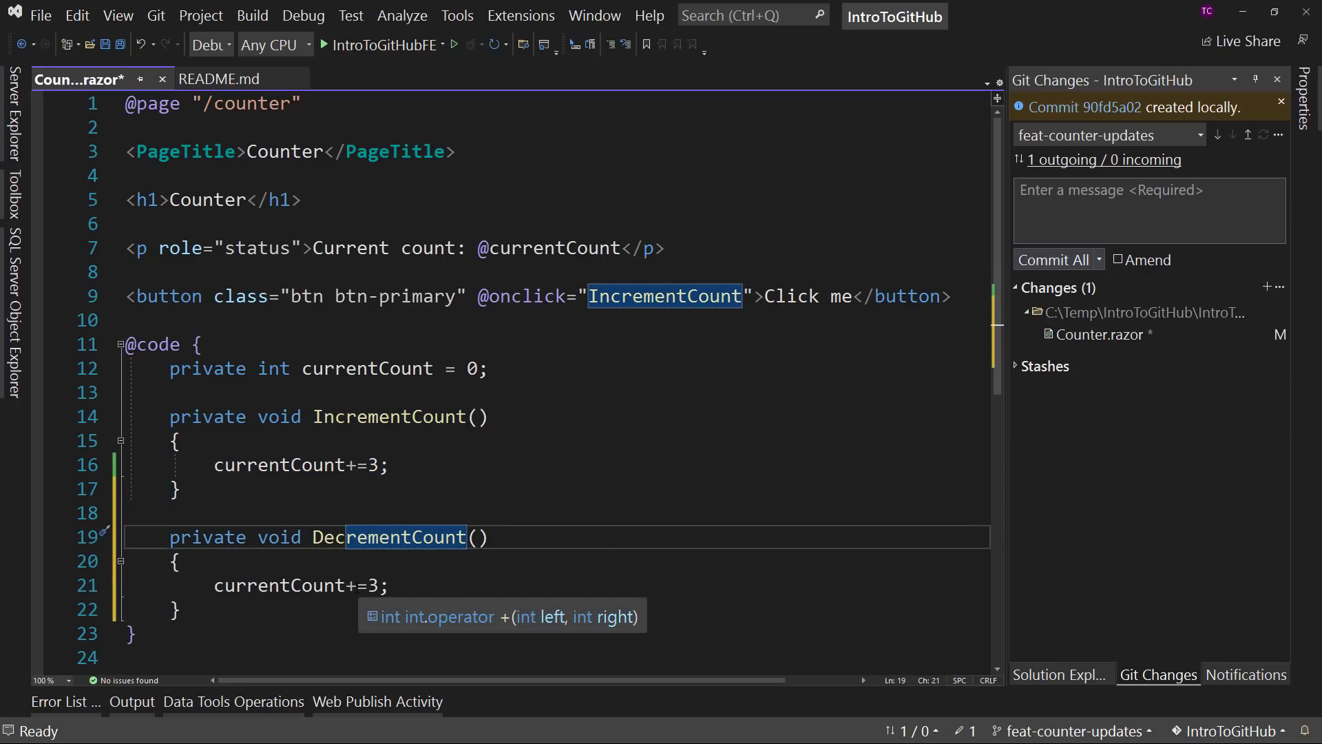
left_click(350, 585)
key("Delete")
type("-")
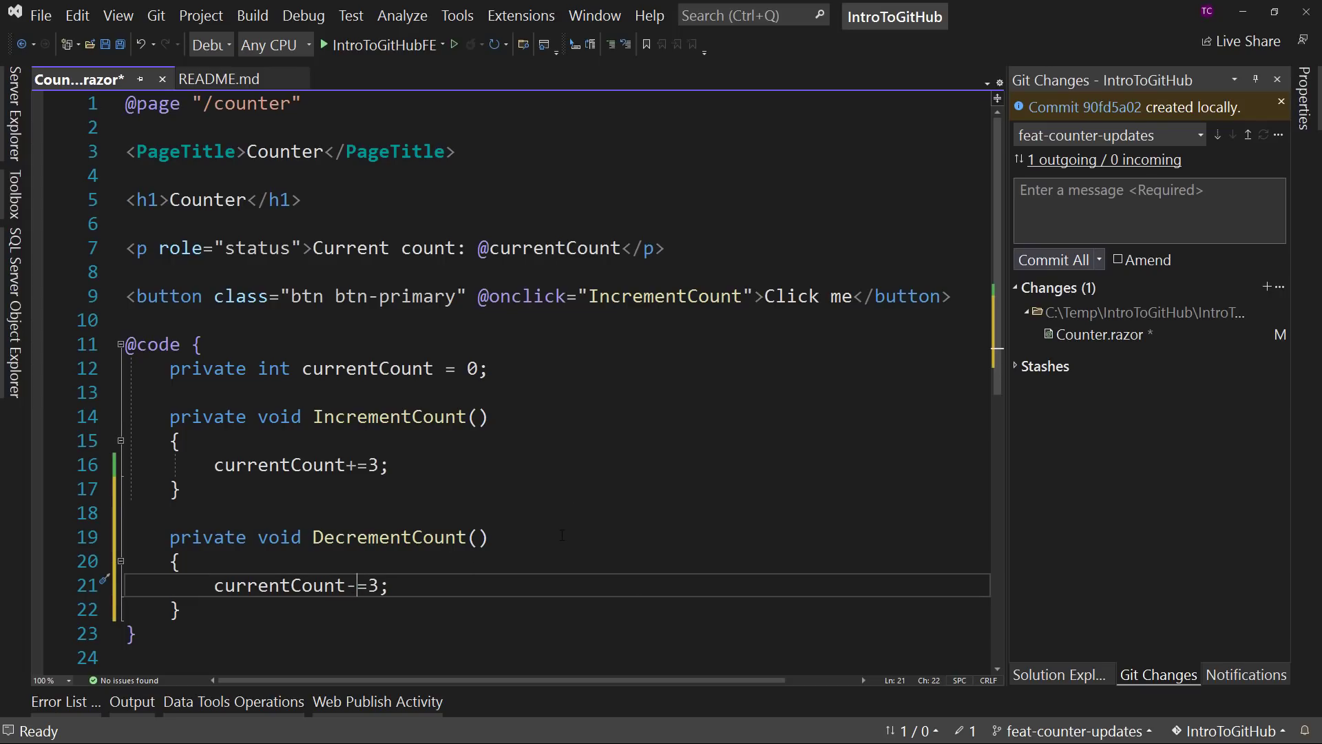
left_click(963, 294)
key("shift+Up")
key("Right")
key("ctrl+d")
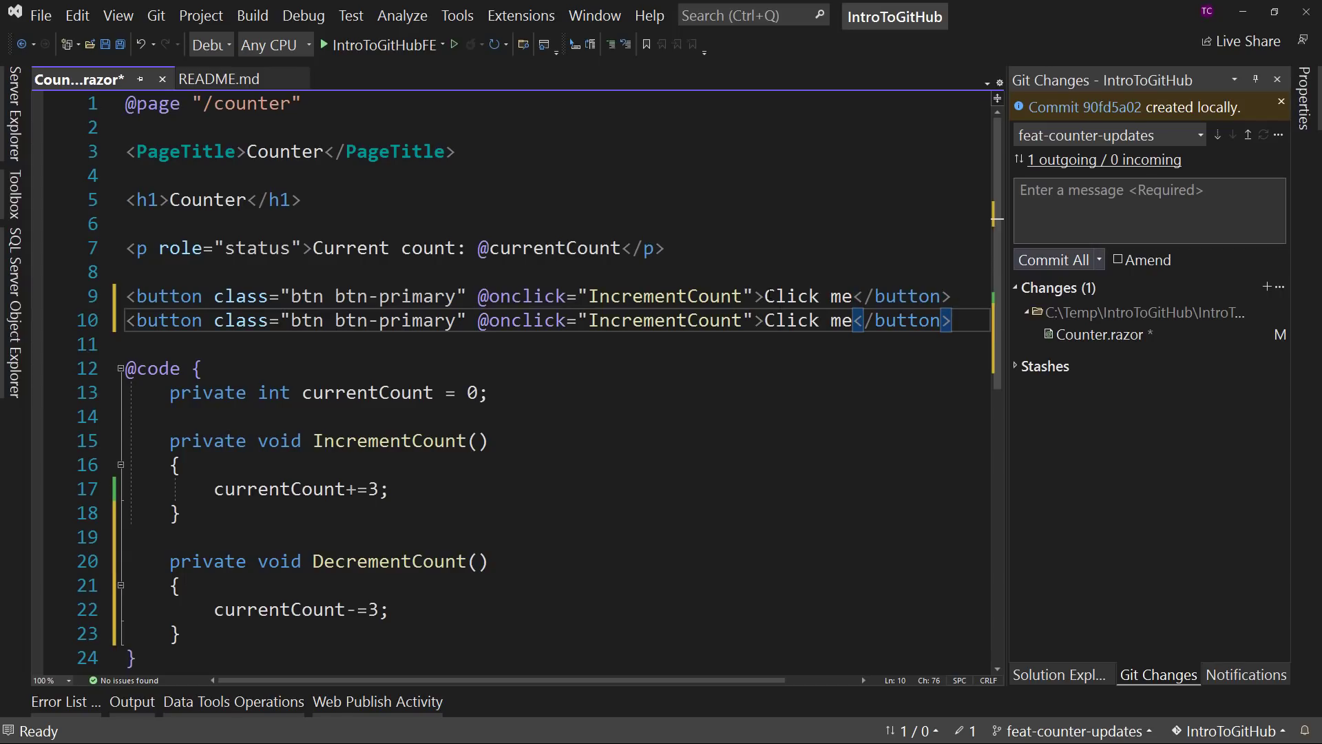
double_click(592, 320)
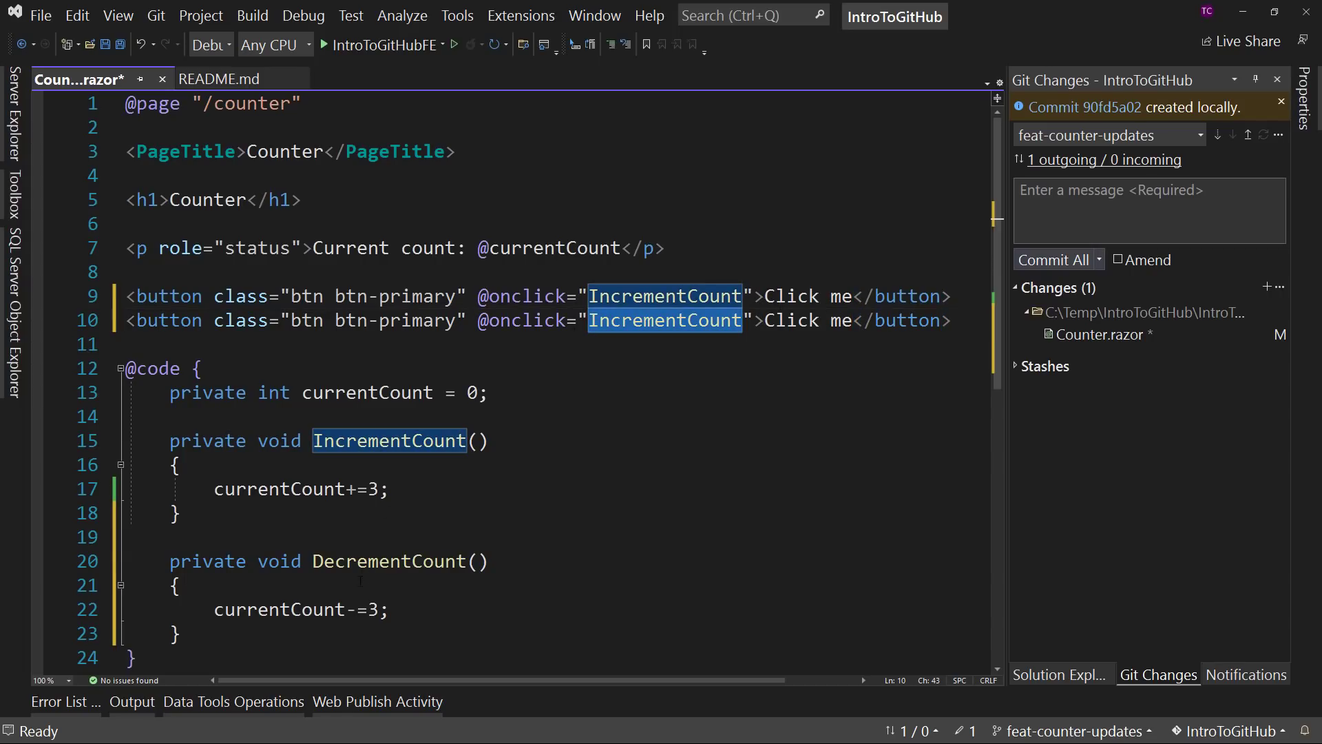
double_click(389, 561)
key("ctrl+c")
double_click(665, 320)
key("ctrl+v")
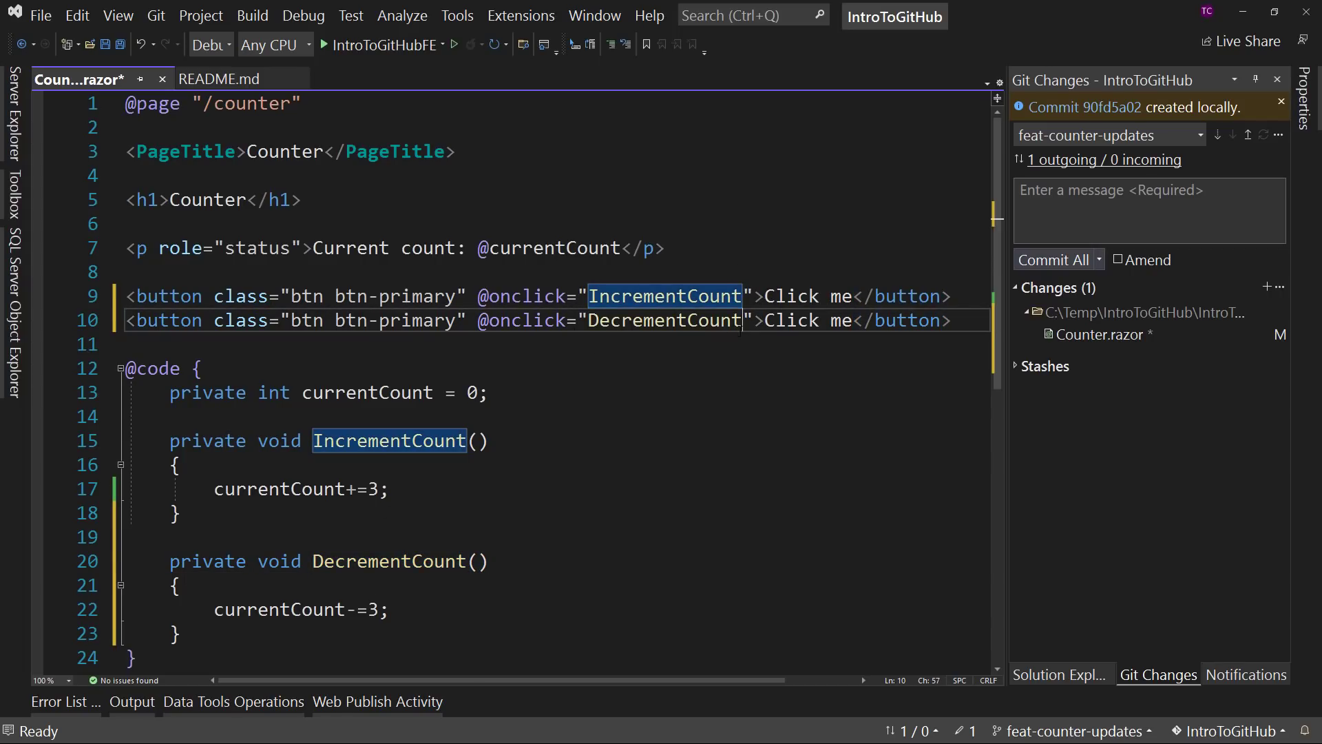
- Change the label of the DecrementCount button to "Decrease count"
left_click_drag(764, 320, 852, 320)
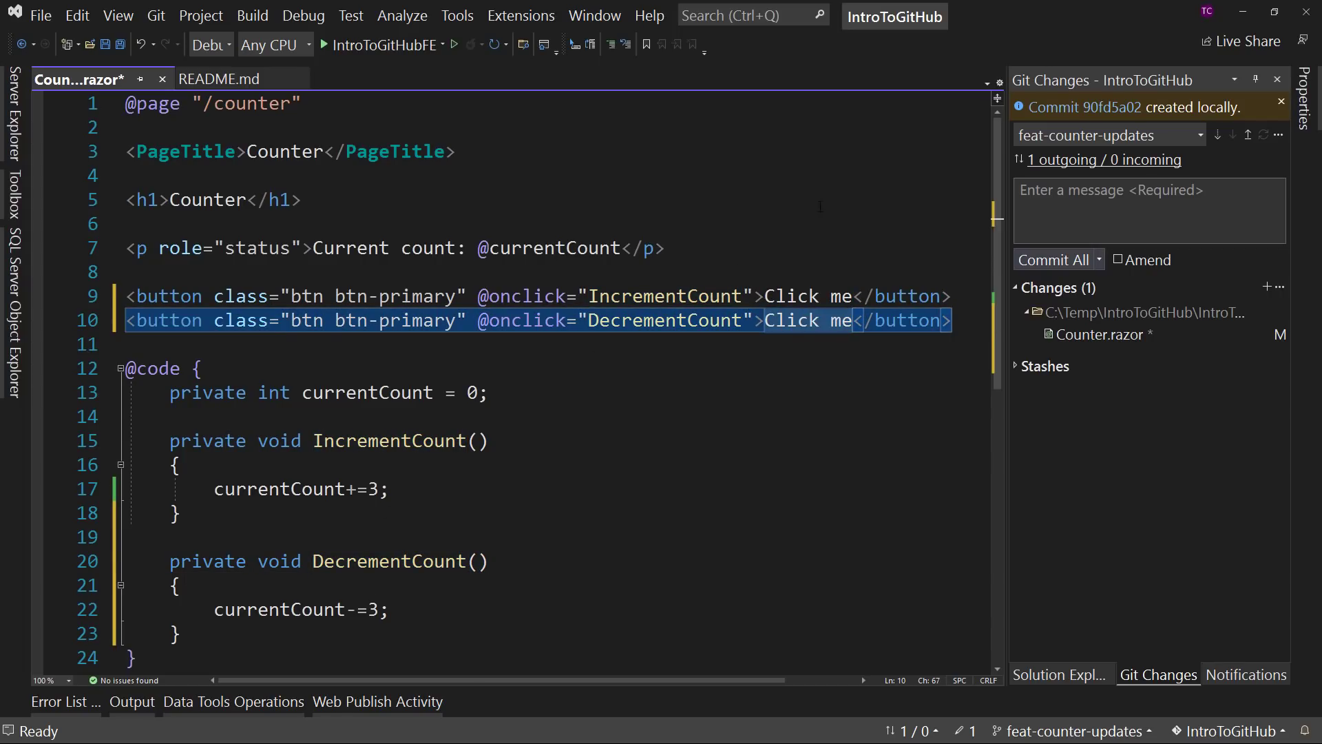
type("Decrease ")
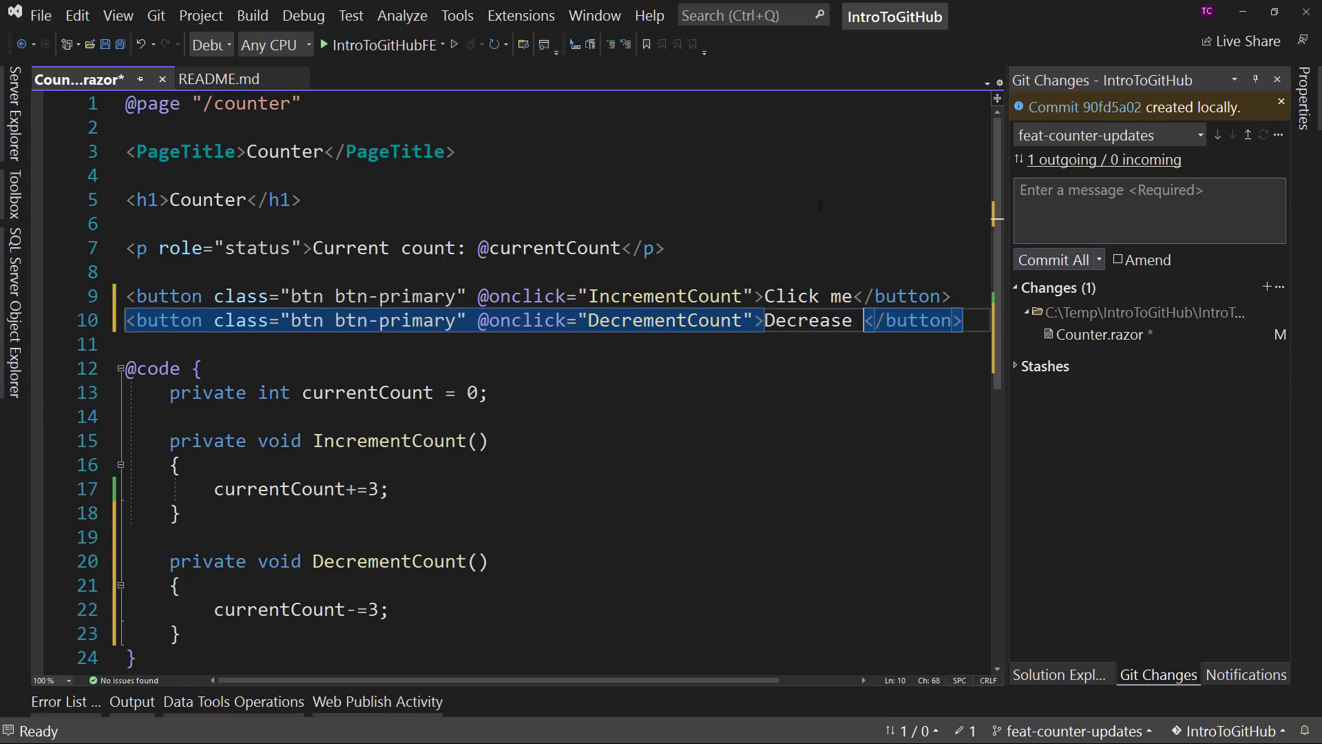
type("Count")
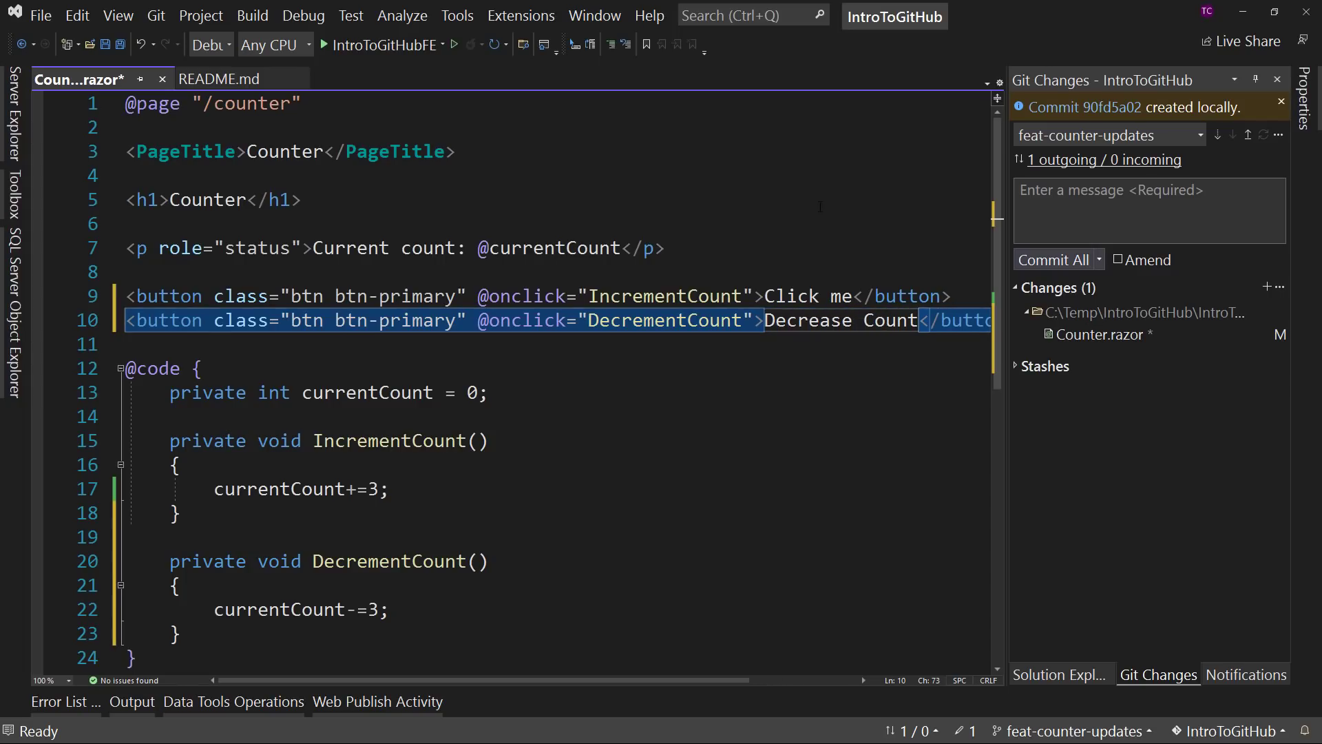
type("c")
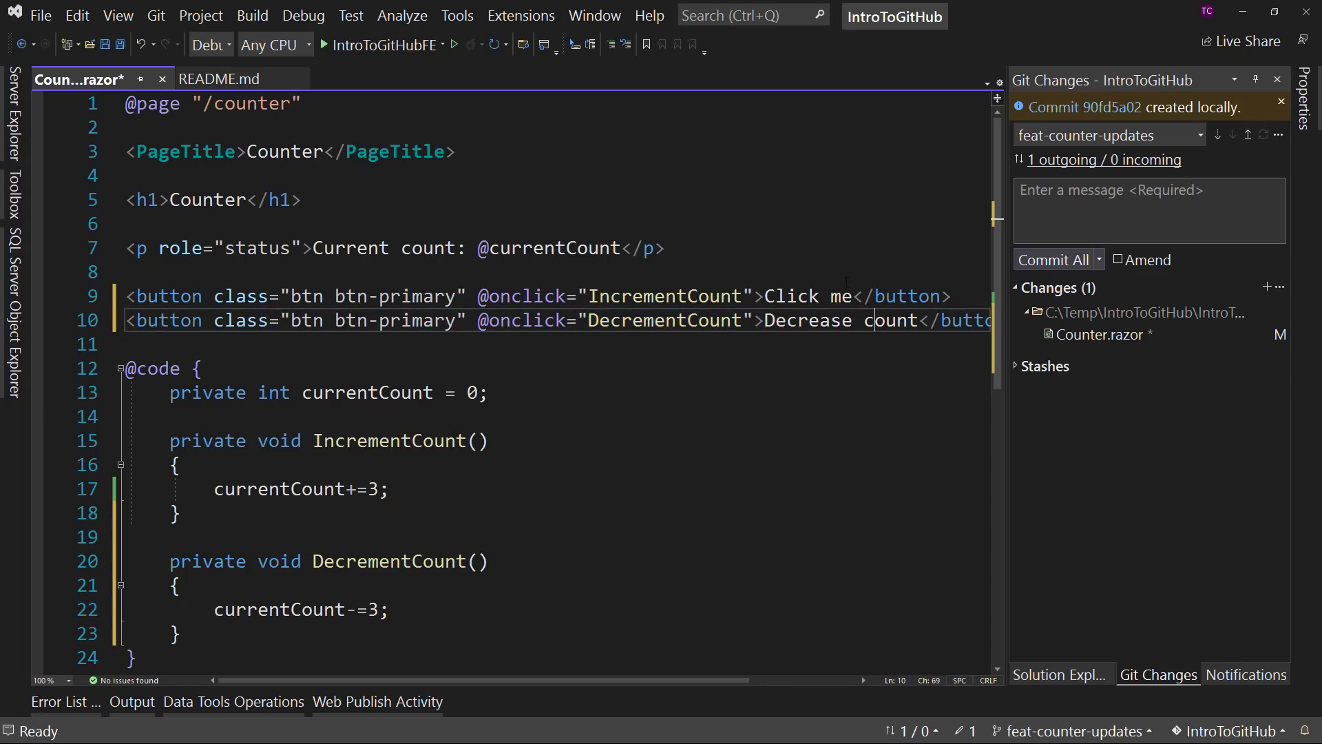
- Change the label of the IncrementCount button to "Increase count" and save Counter.razor
left_click_drag(852, 296, 764, 297)
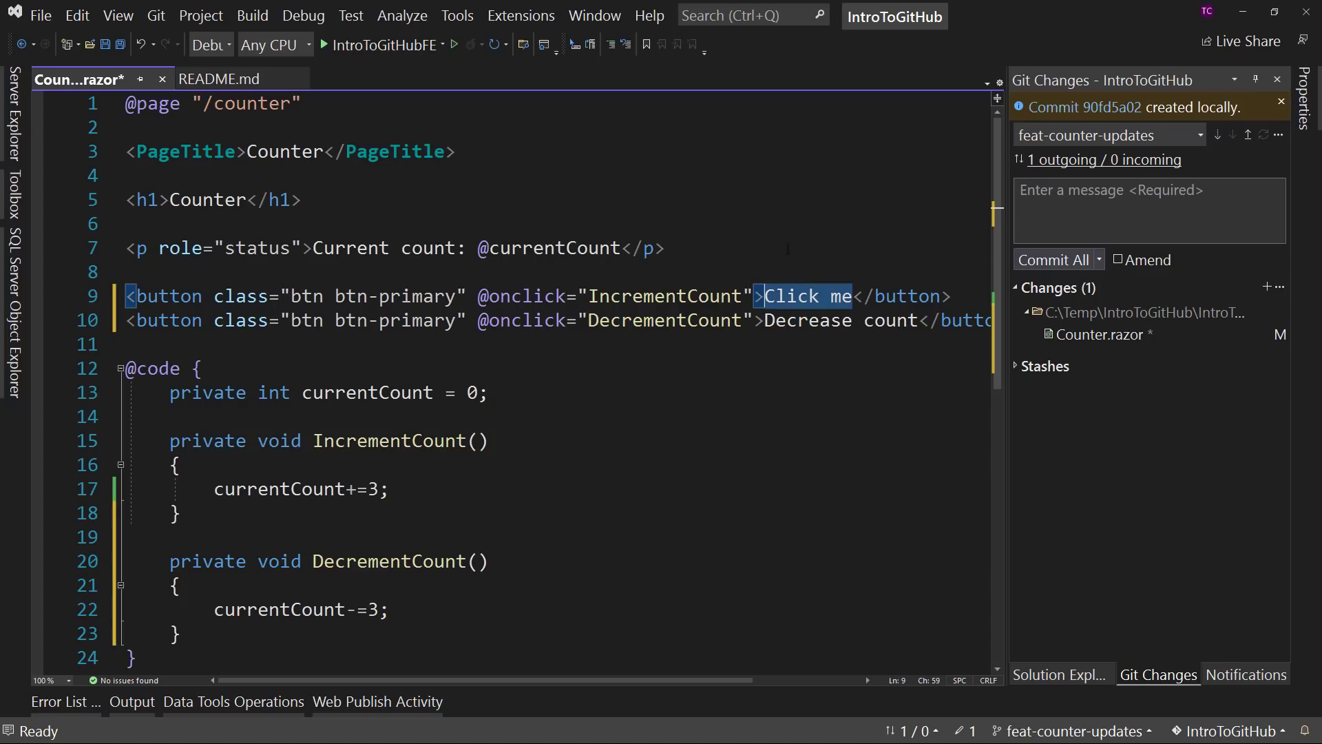
type("Increase co")
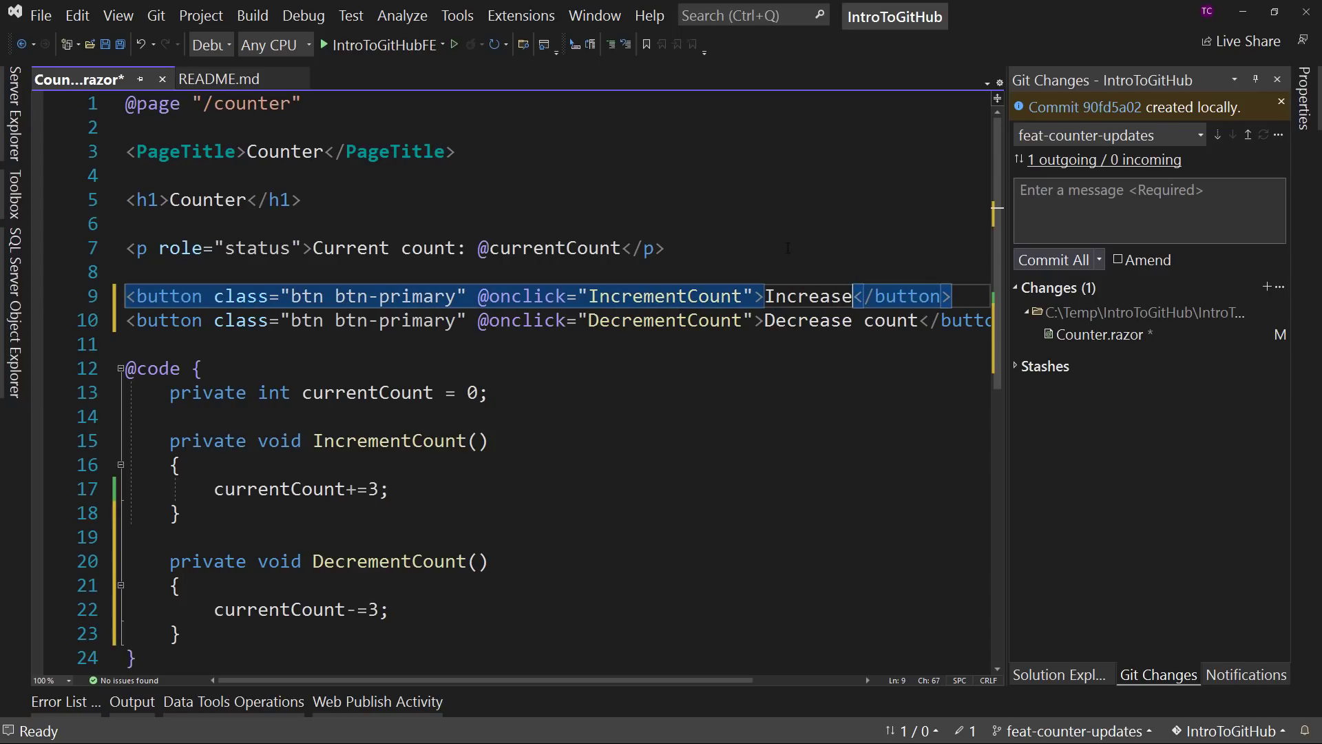
type("unt")
left_click(722, 177)
left_click(103, 43)
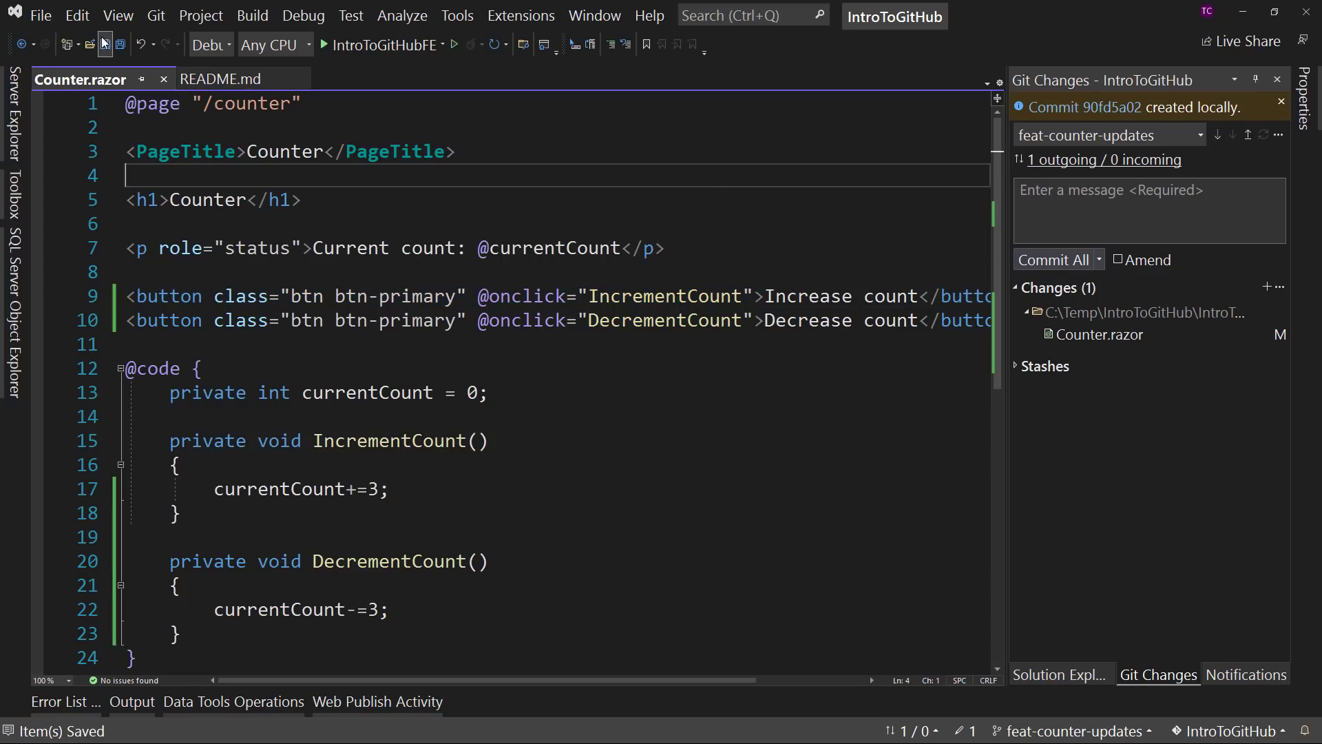
- Stage the modified Counter.razor containing the new decrement button and method
left_click(1097, 333)
right_click(1097, 333)
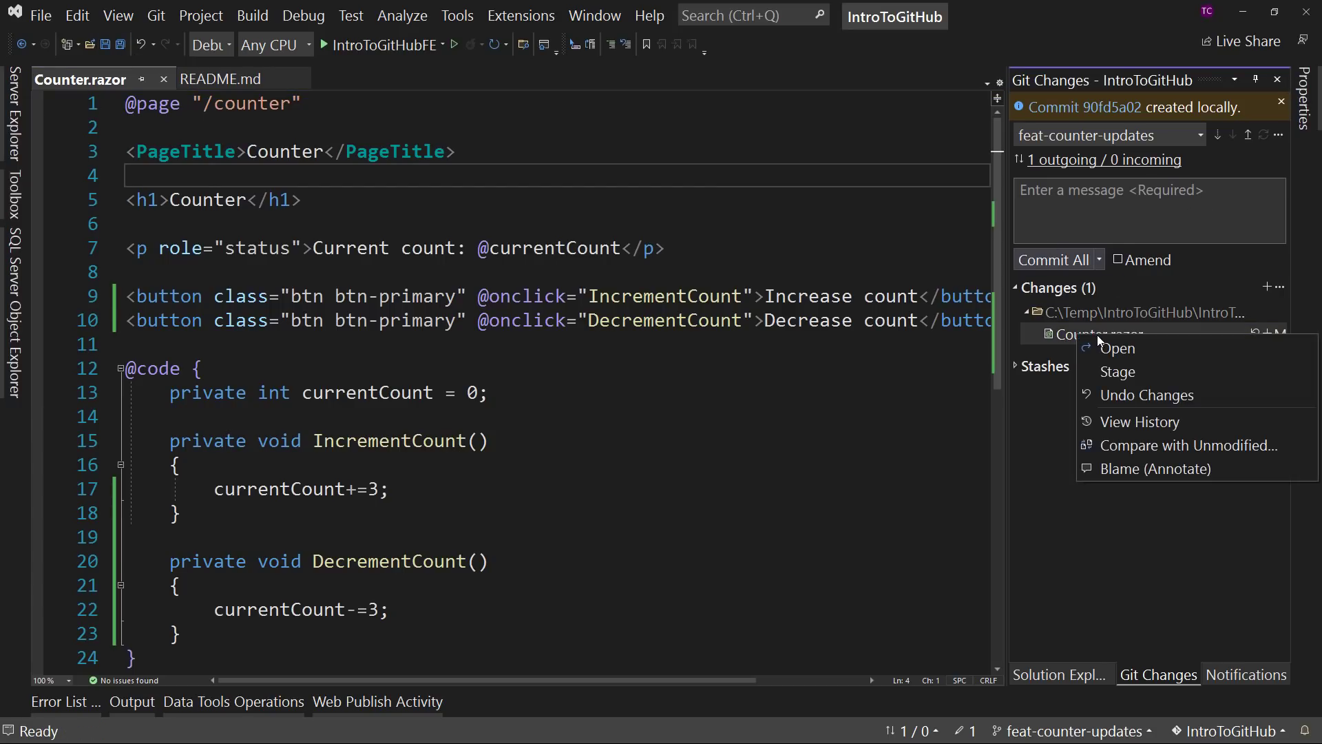
left_click(1114, 375)
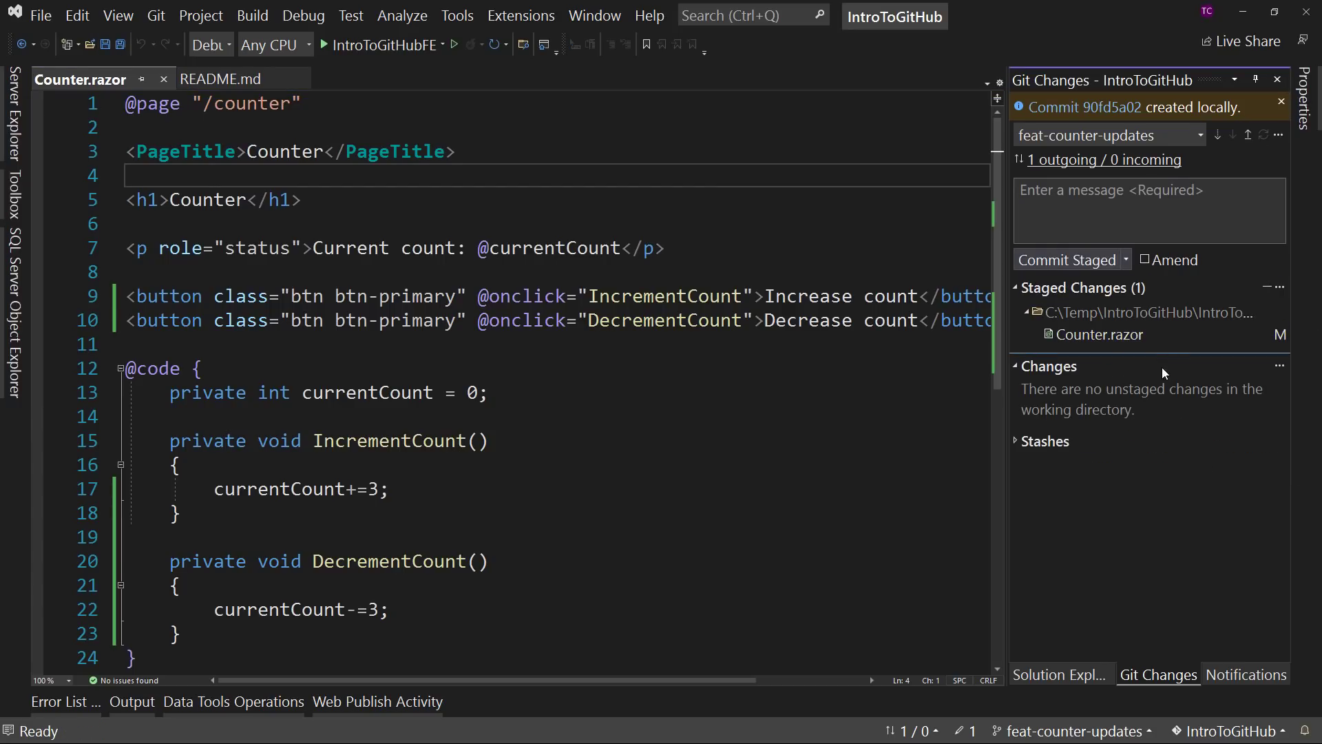
- Write the commit message titled "Add Decrement Button to Counter" with the description "Adds the ability to reduce the counter value"
left_click(1071, 203)
type("Add")
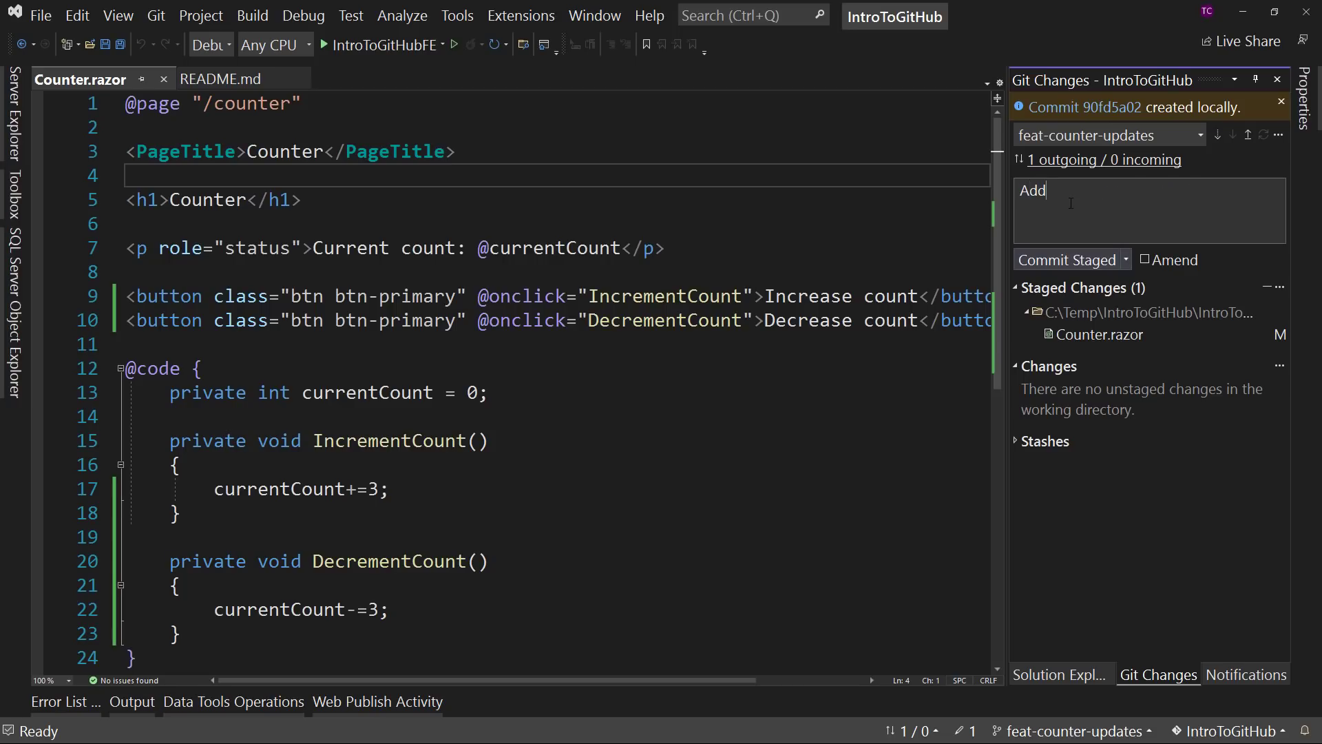
type(" Decrement Button to Counter")
key("Return")
key("Return")
type("Ad")
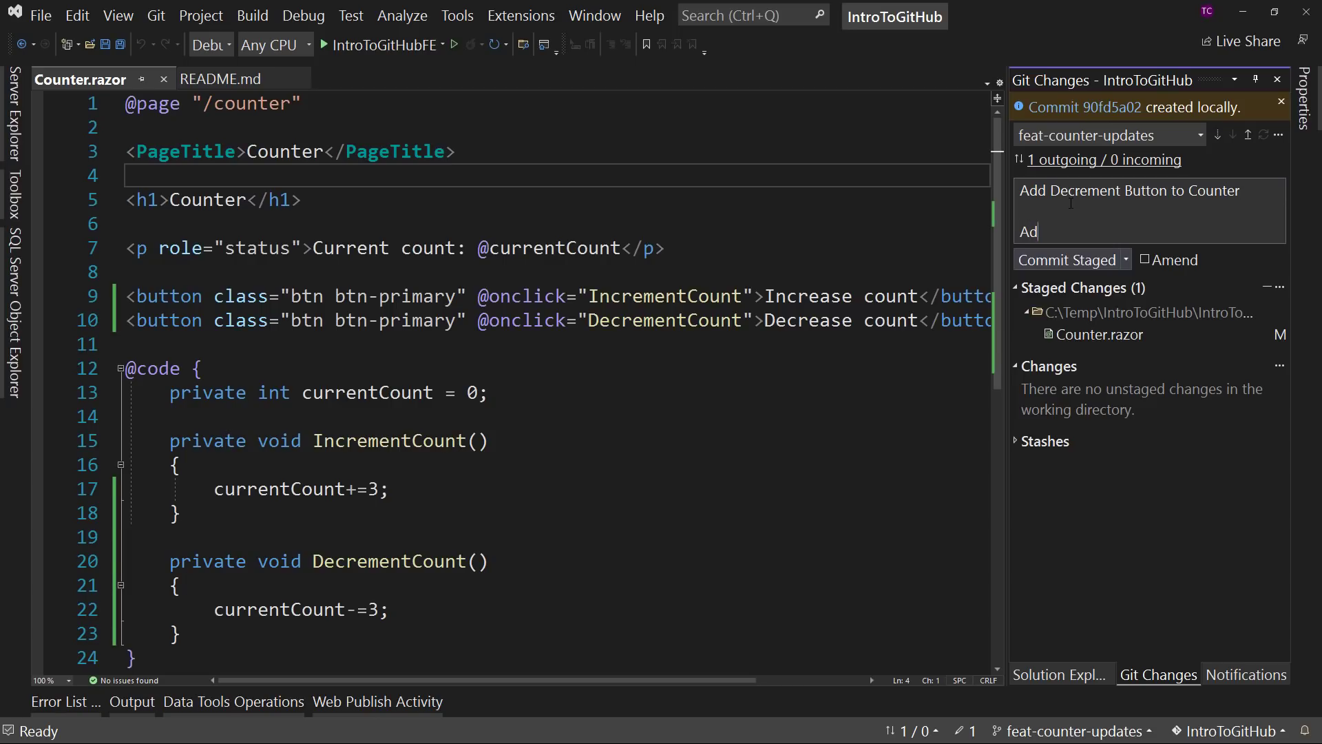
type("ds the ability to reduce the counter value")
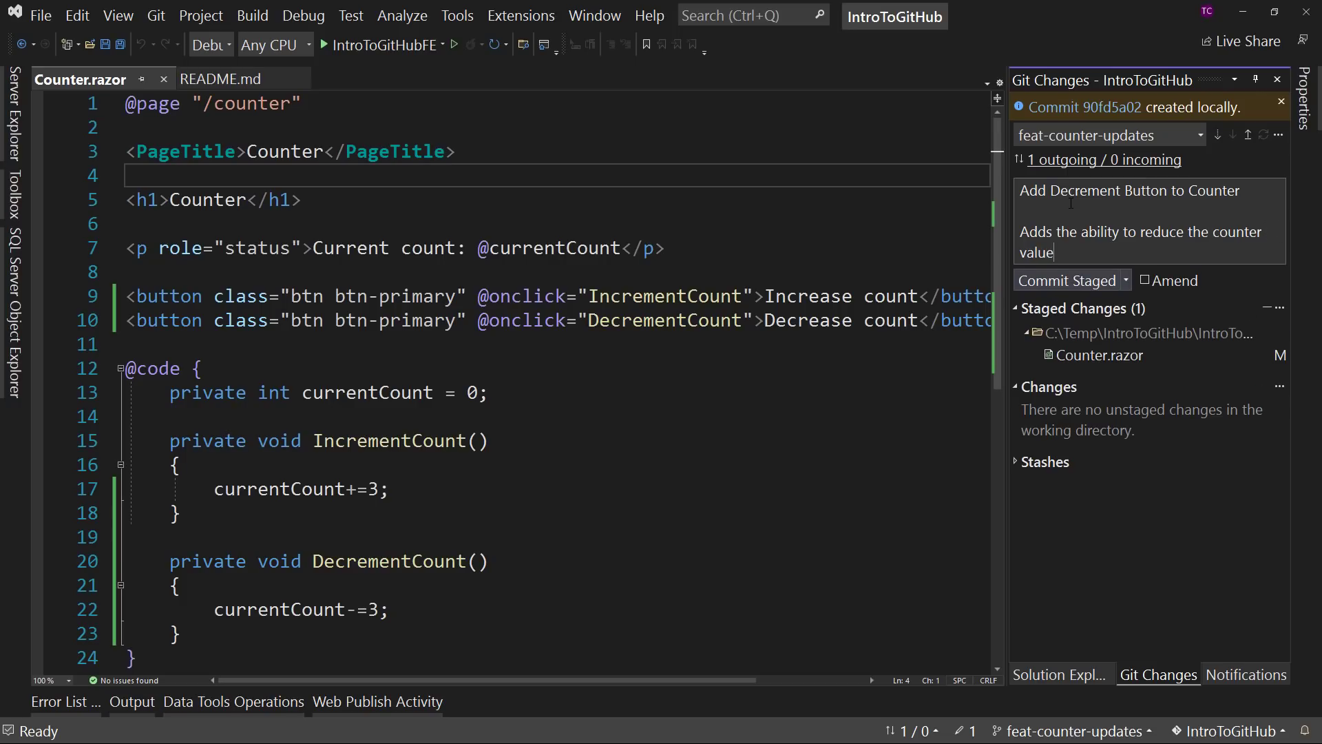
type(". (fi")
- Append "(Fixes Issue #3)" to the commit description and commit the staged change locally
key("BackSpace")
key("BackSpace")
type("Fixes Issue #3)")
left_click(1077, 285)
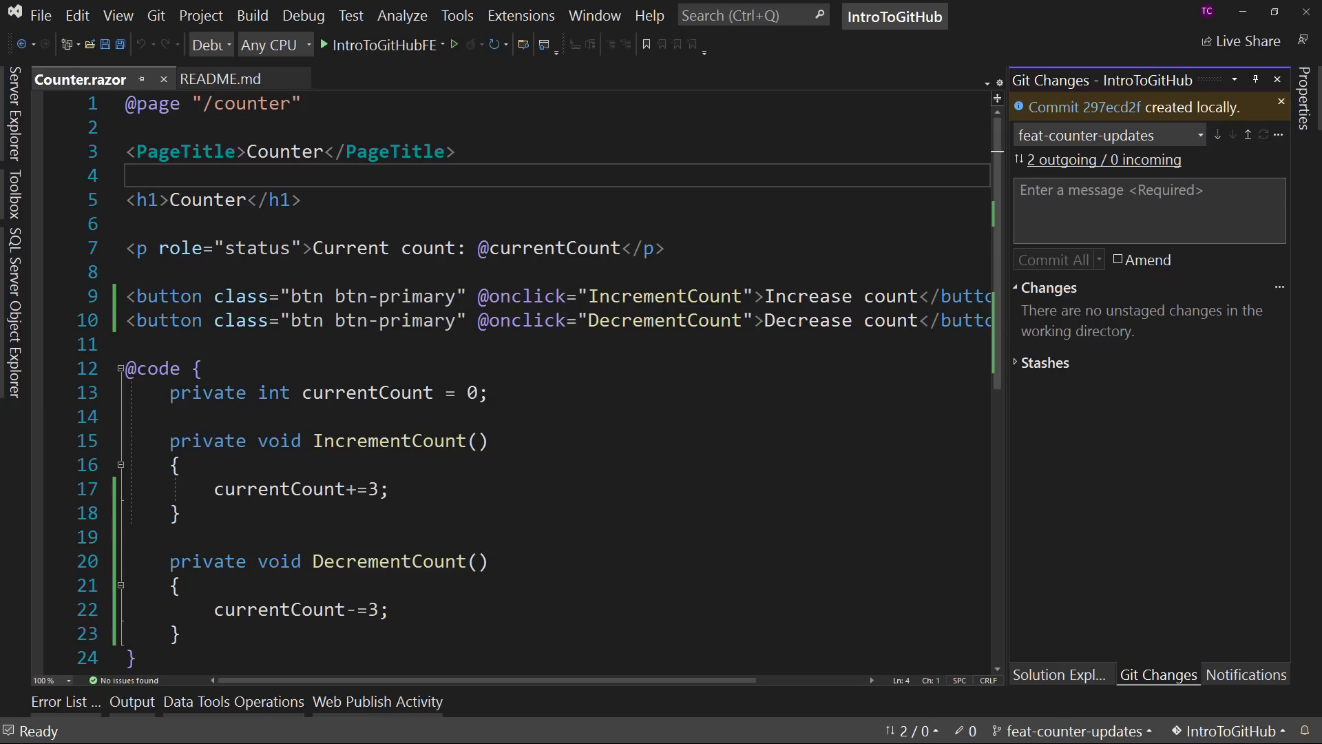
- Switch to the browser, check the IntroToGitHub repository's branch list on GitHub, and return to Visual Studio
key("alt+Tab")
left_click(223, 241)
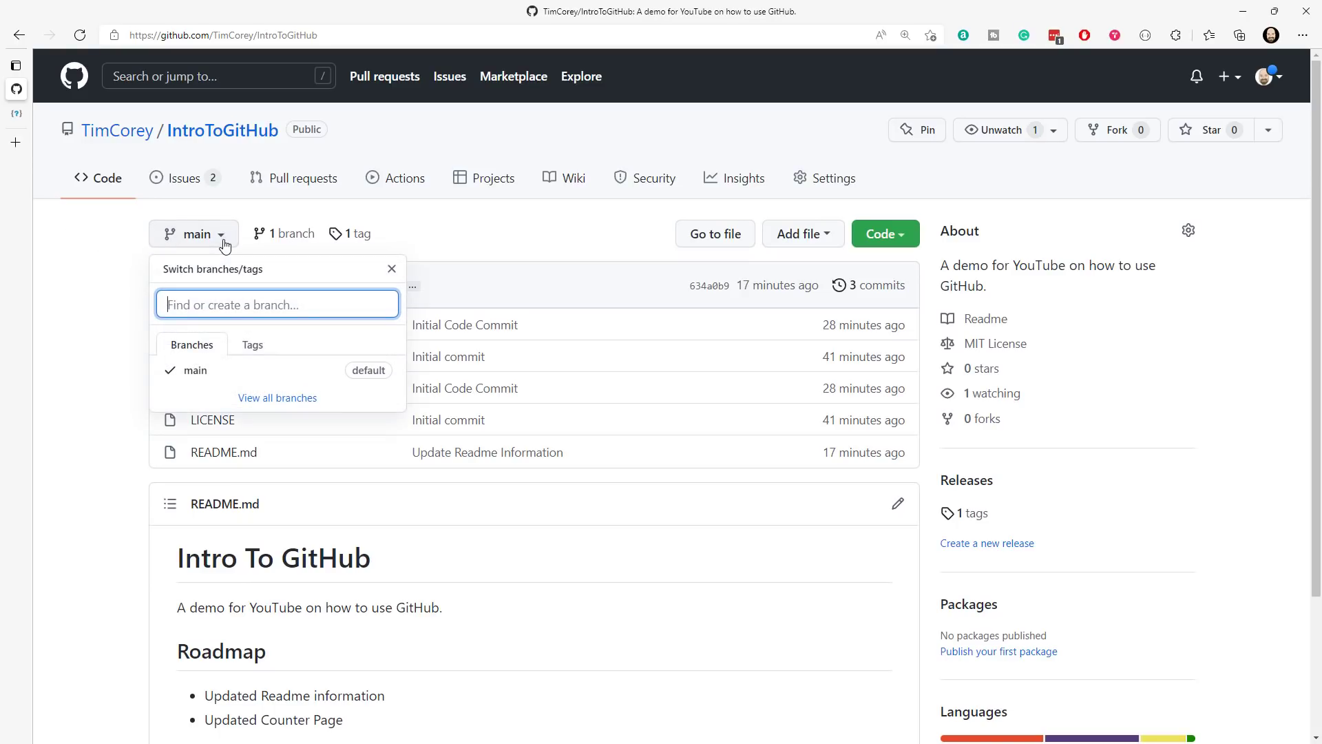
left_click(270, 399)
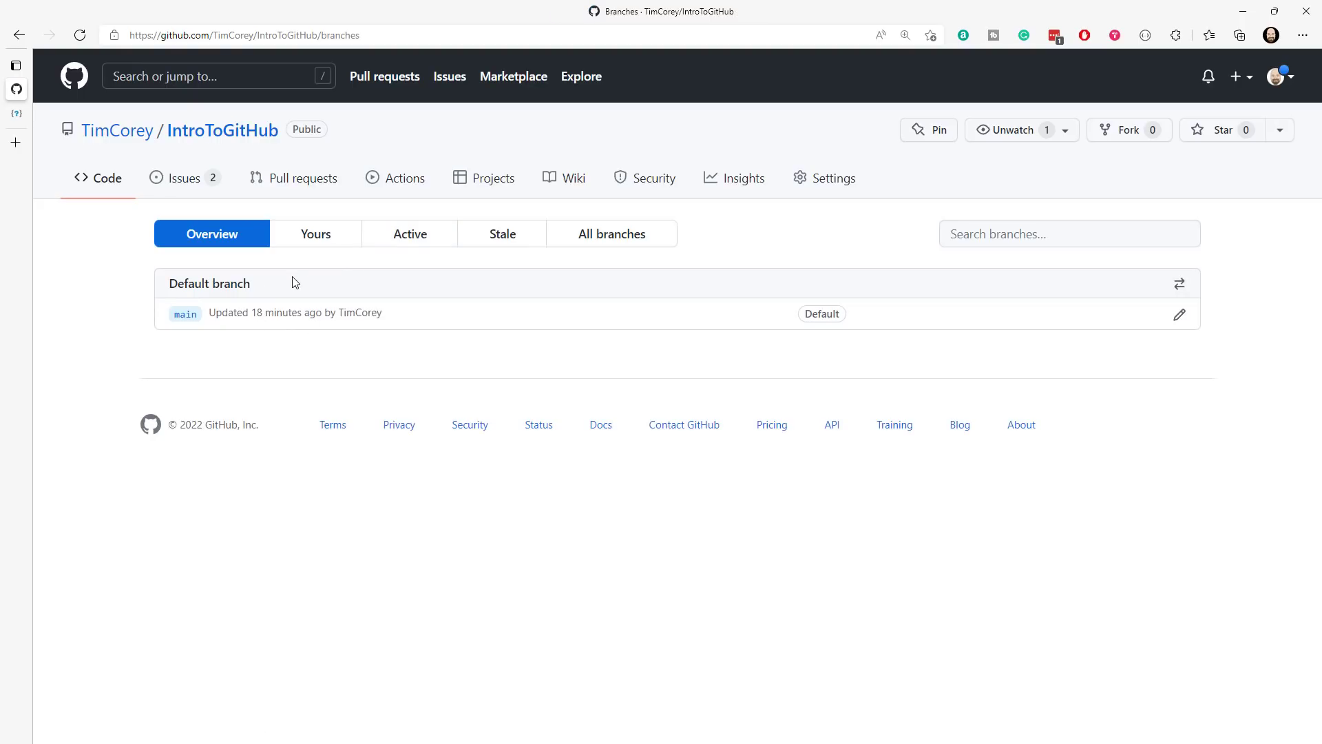
left_click(221, 131)
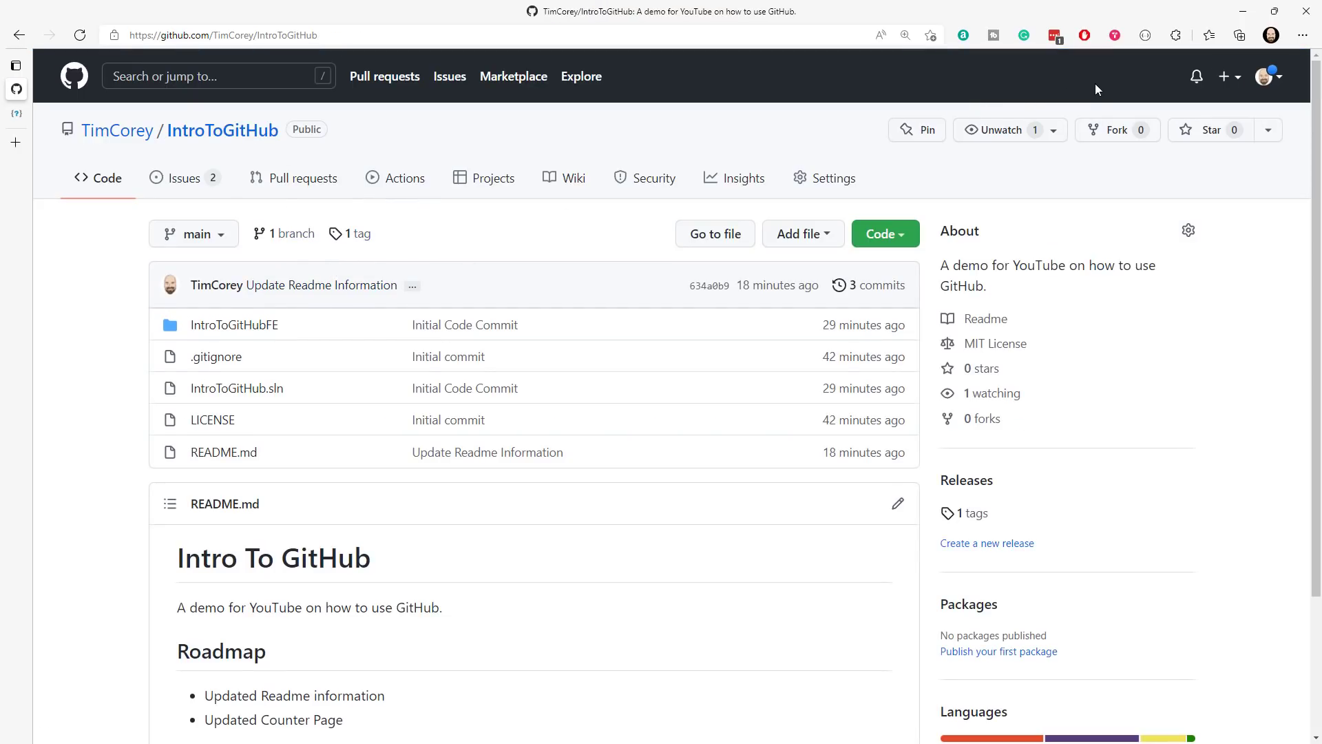
left_click(1242, 12)
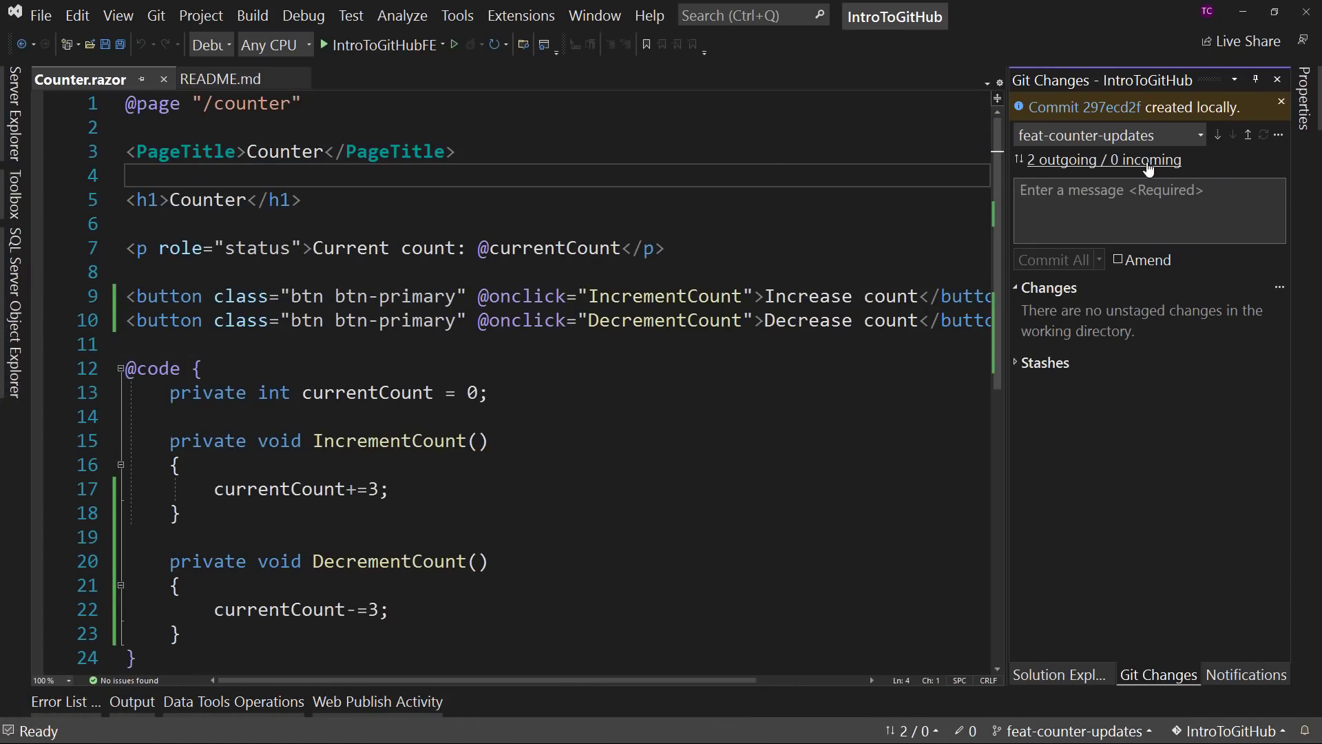
left_click(1278, 136)
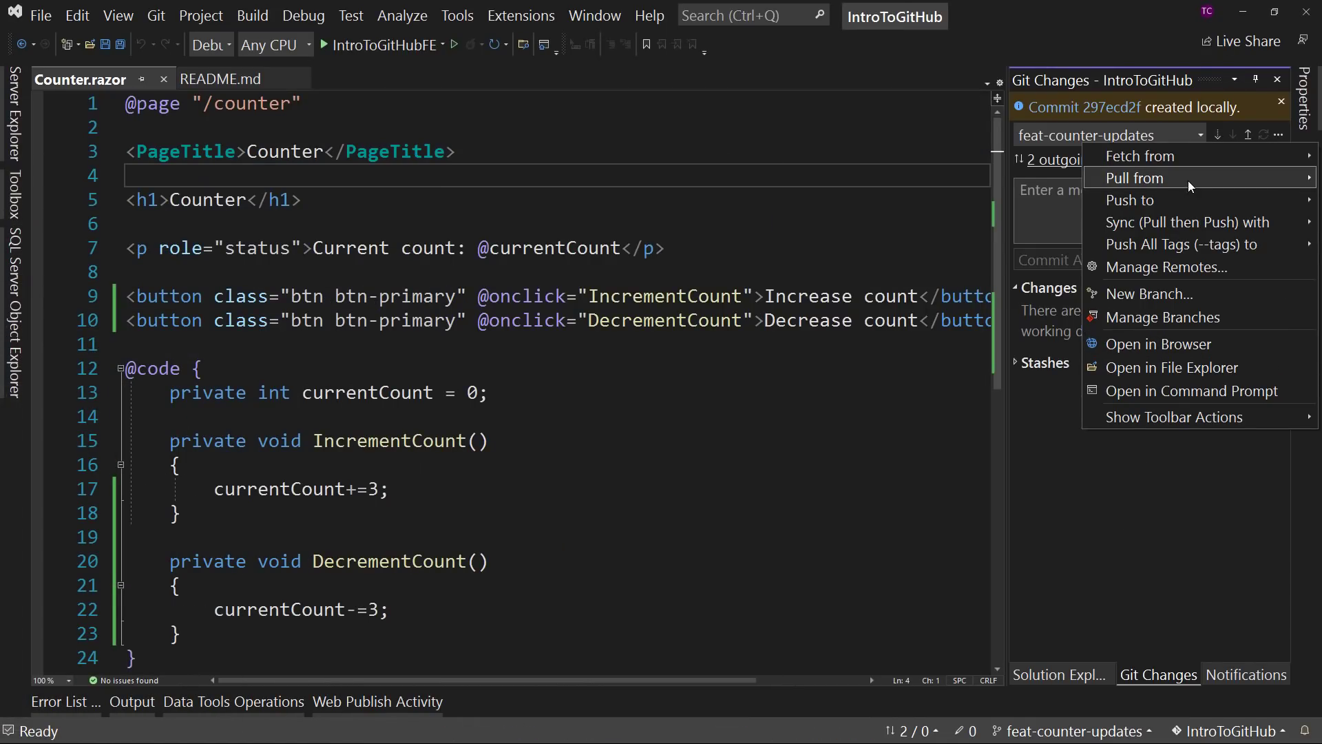
mouse_move(1172, 197)
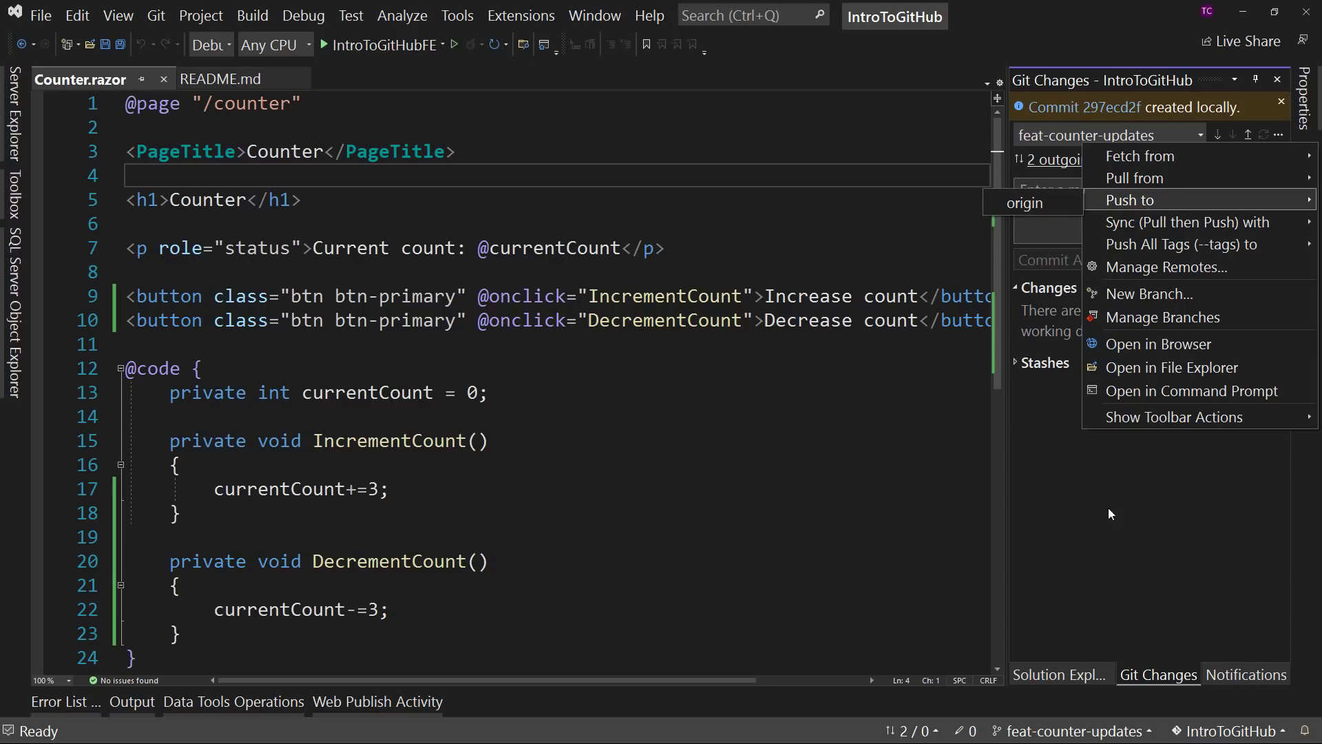
left_click(1130, 551)
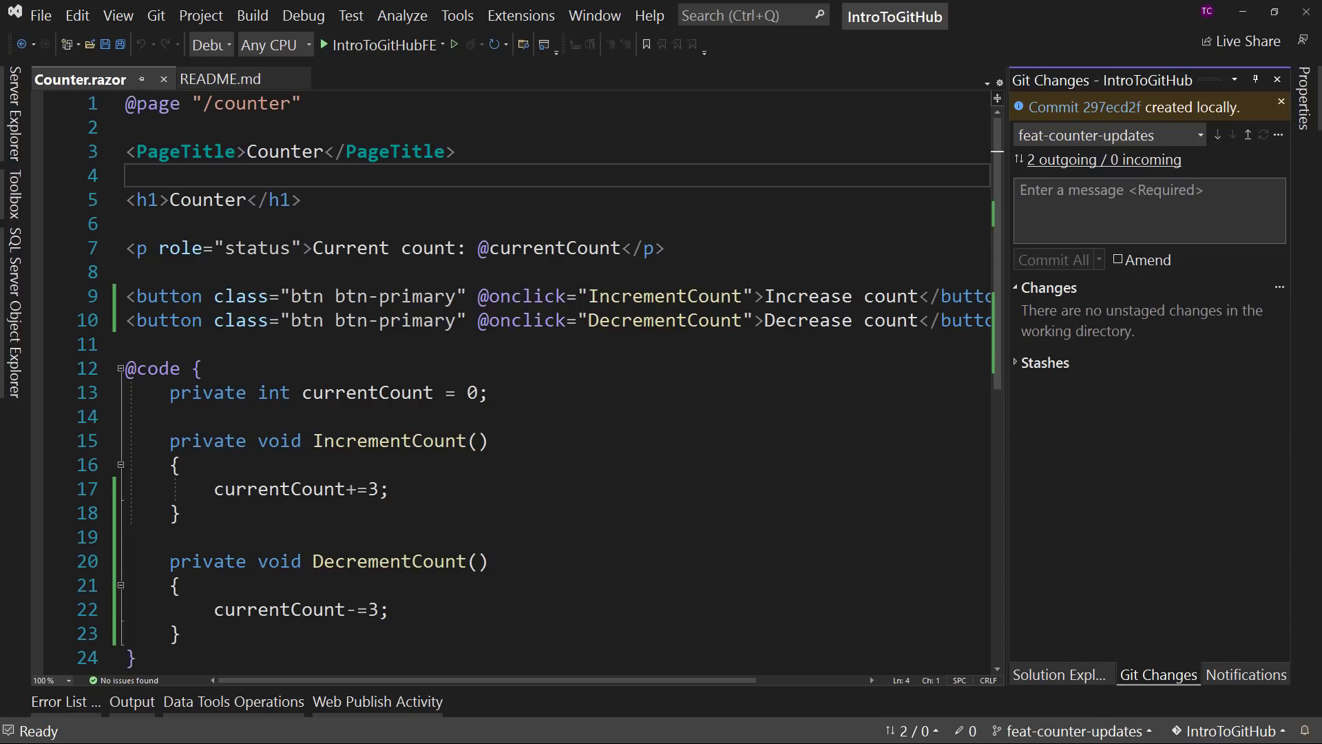
- Switch to the PowerShell window, clear its output, and move it clear of the Git Changes information
key("alt+Tab")
type("cls")
key("Return")
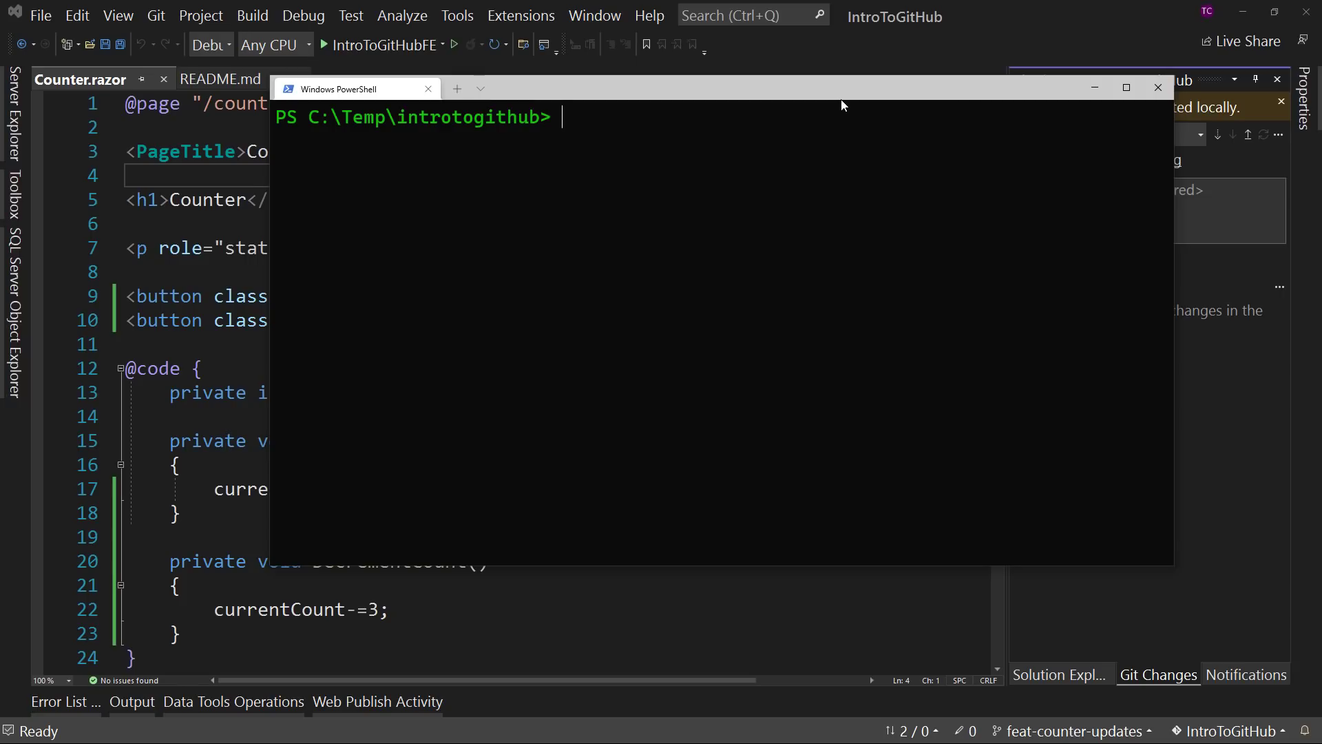
left_click_drag(841, 99, 662, 172)
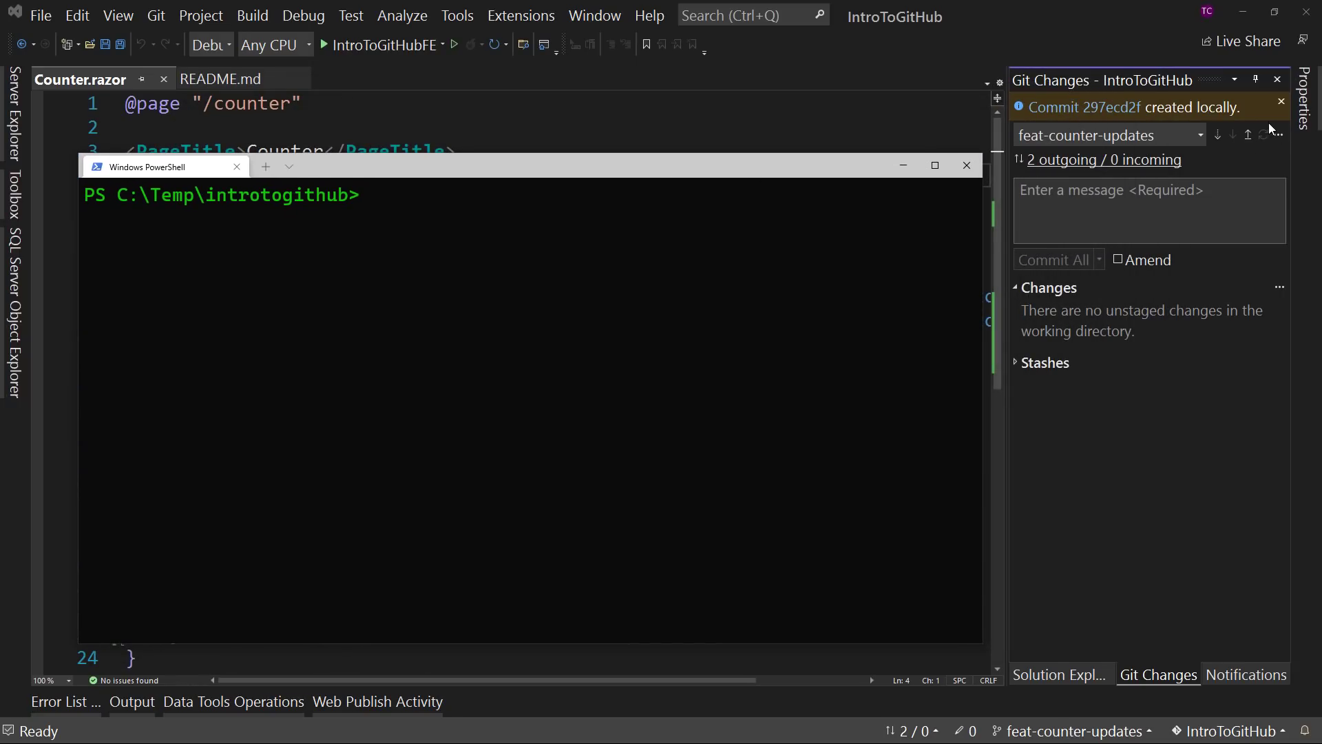
- Push the local branch with the command "git push origin feat-counter-updates"
type("git push origin")
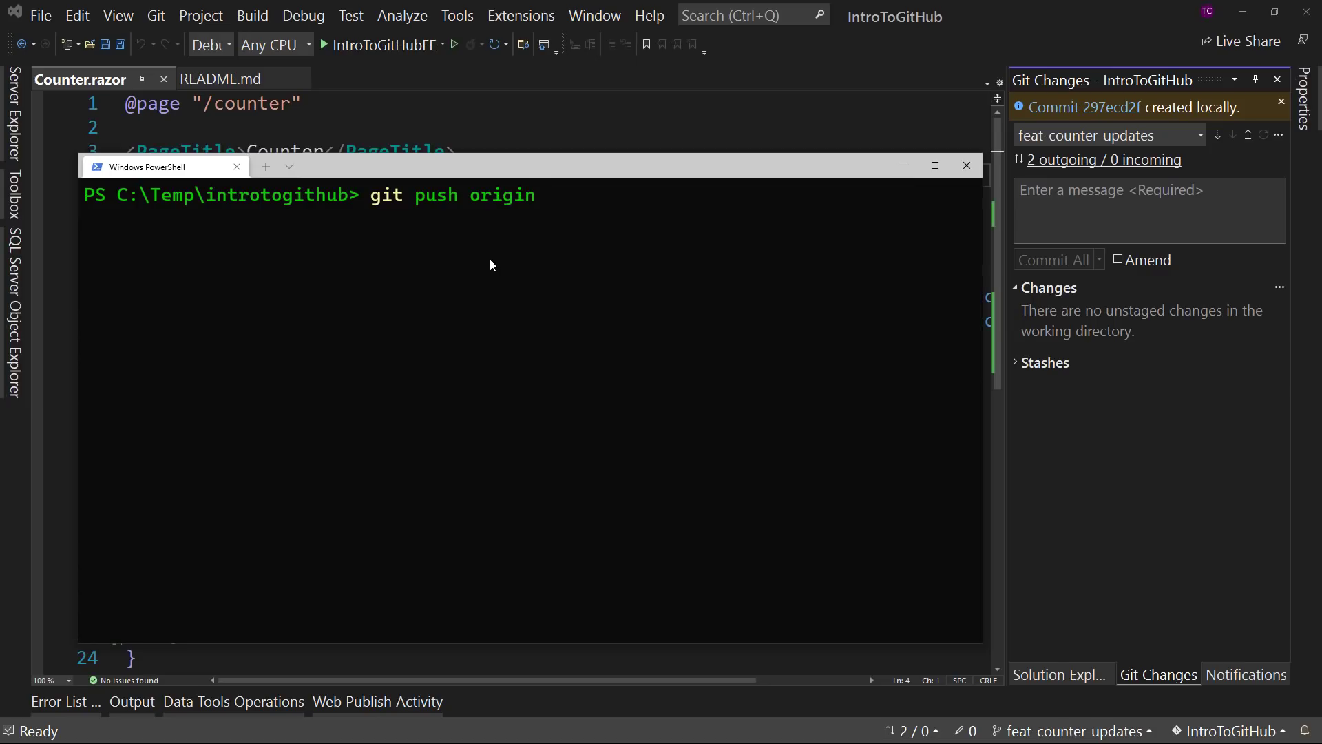
type(" feat-counter-update")
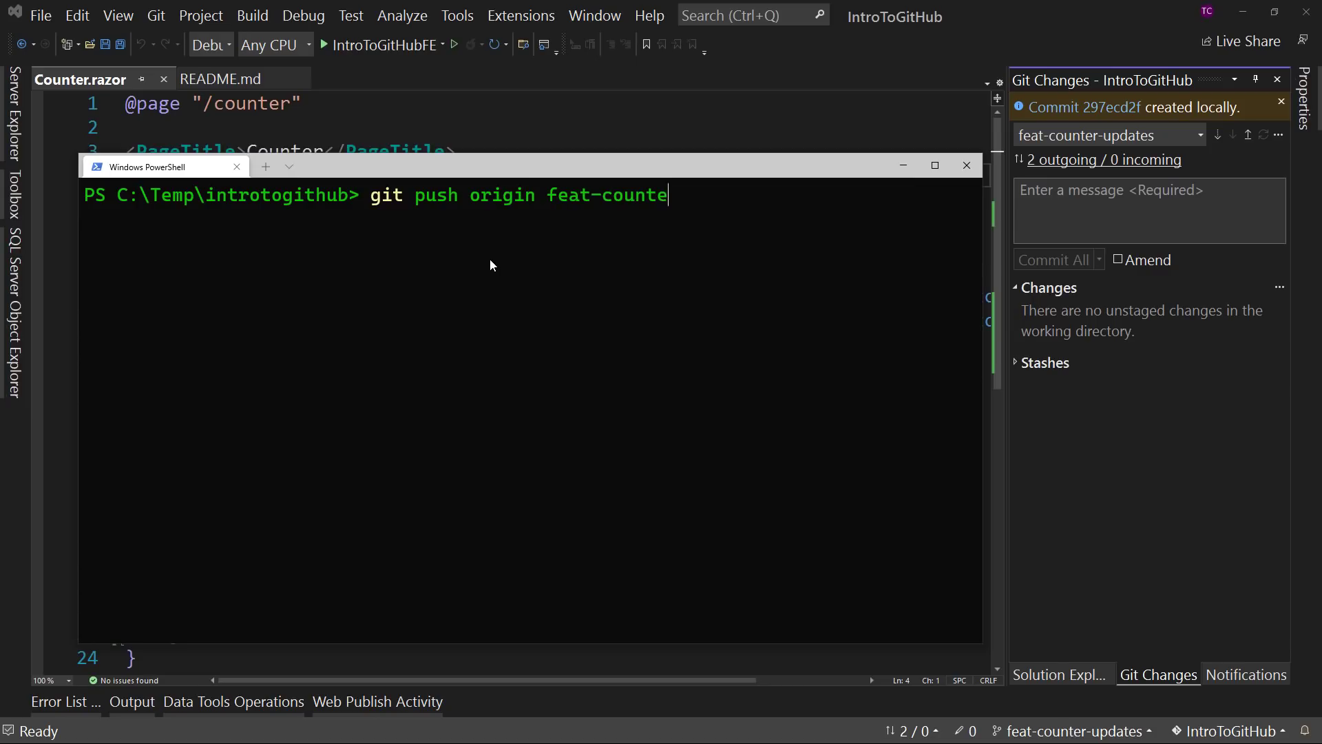
type("s")
key("Return")
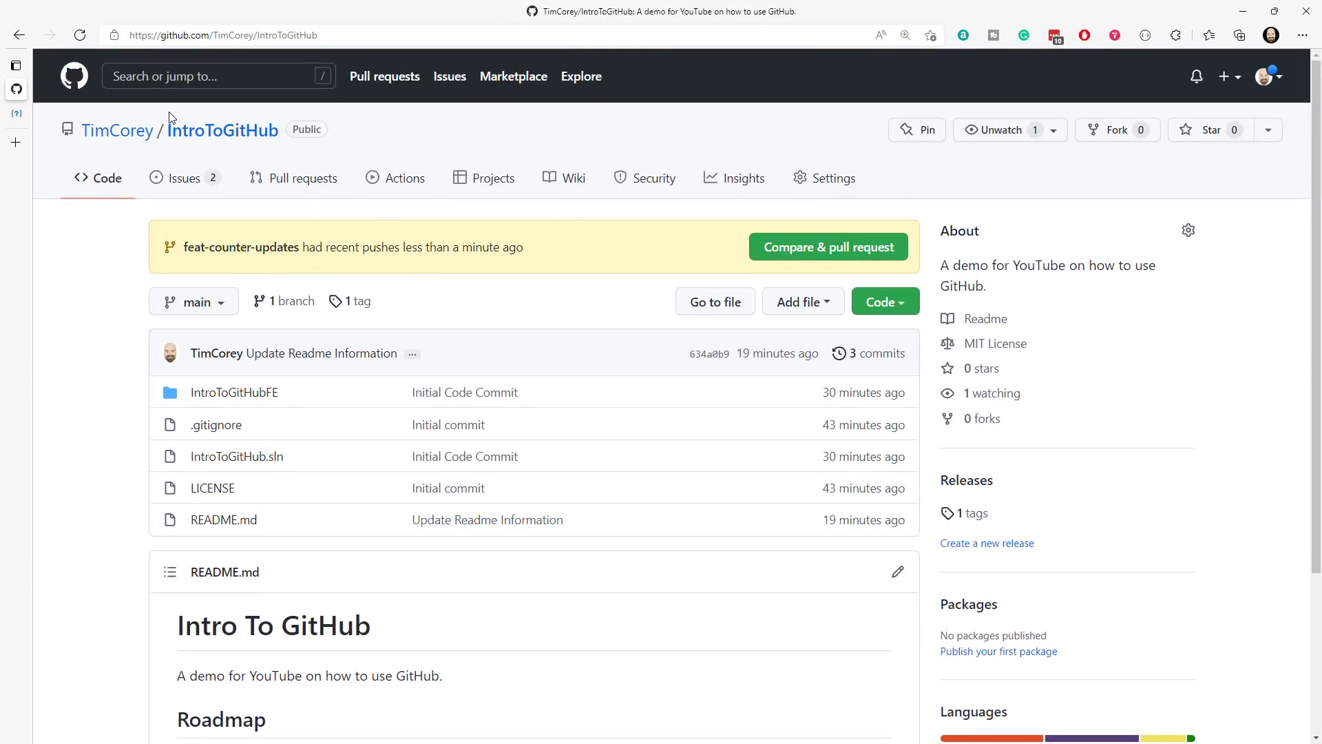
- Reload the IntroToGitHub repository page on GitHub in the browser and view all its branches
left_click(213, 139)
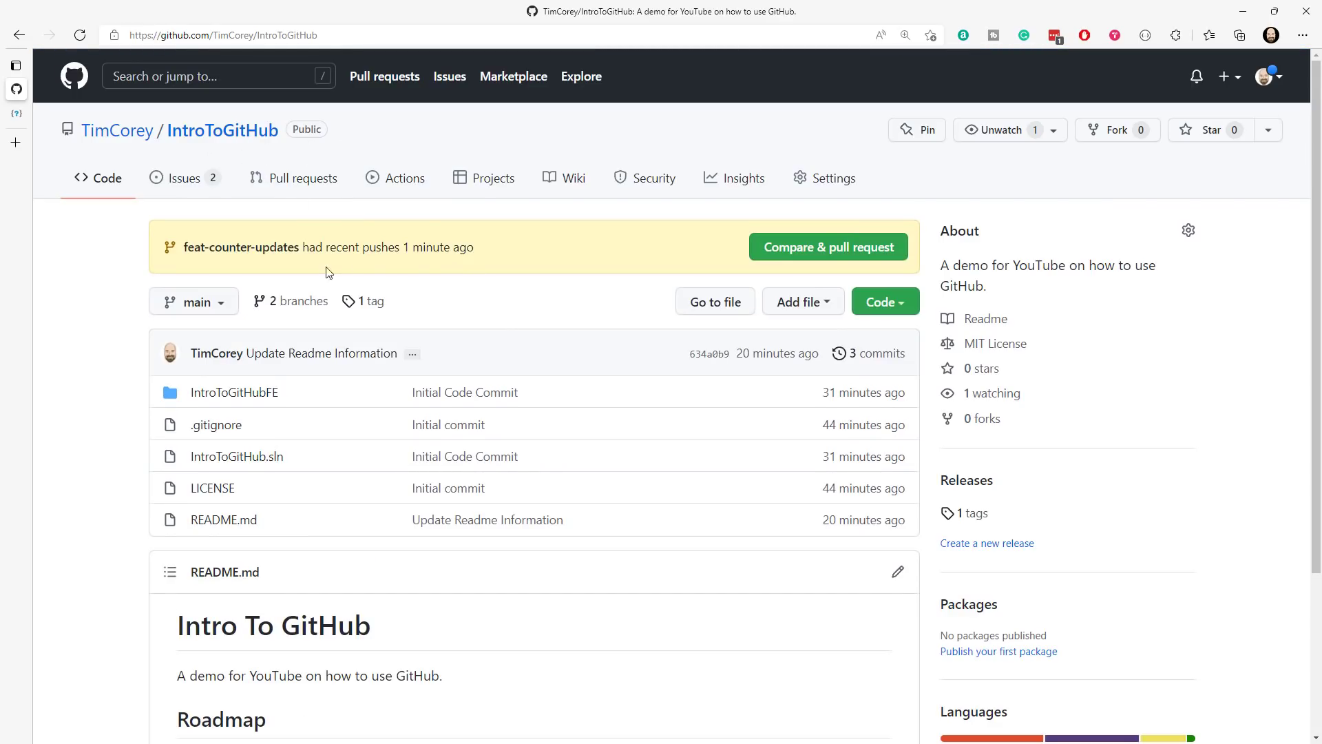
left_click(224, 305)
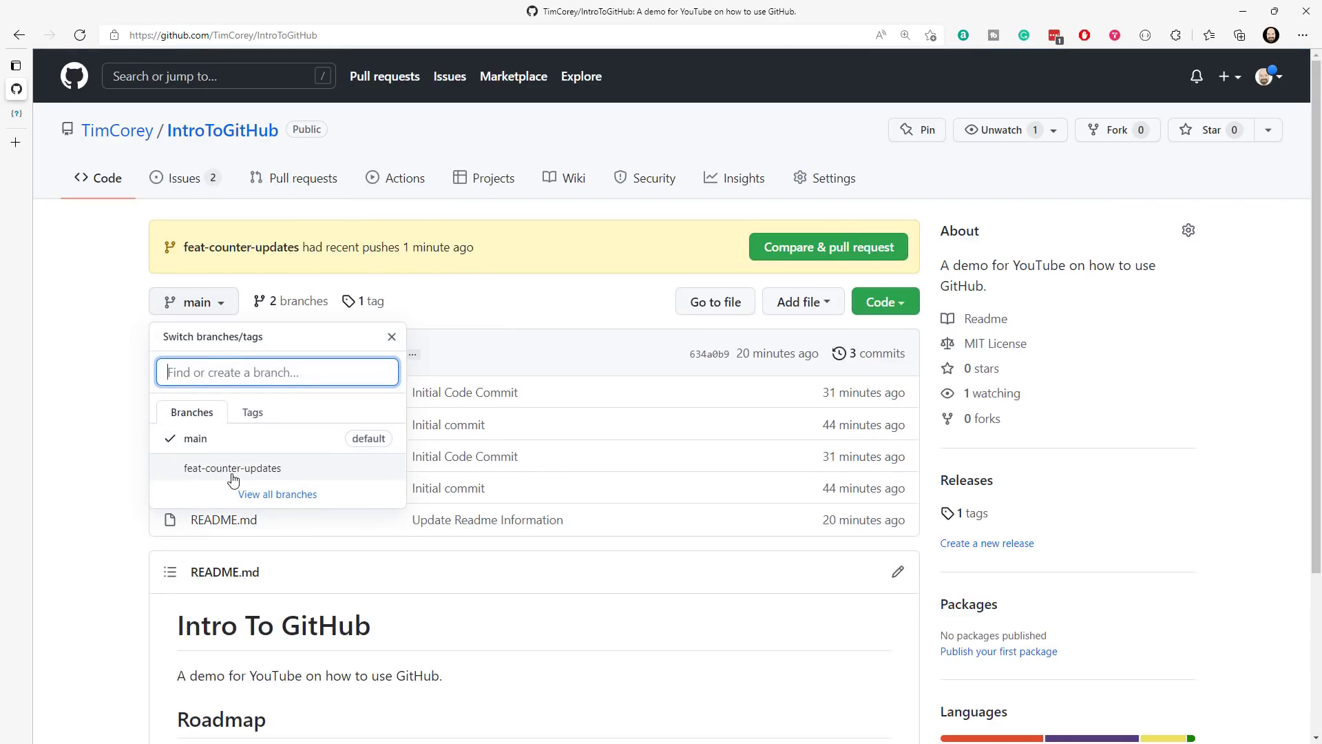
left_click(76, 441)
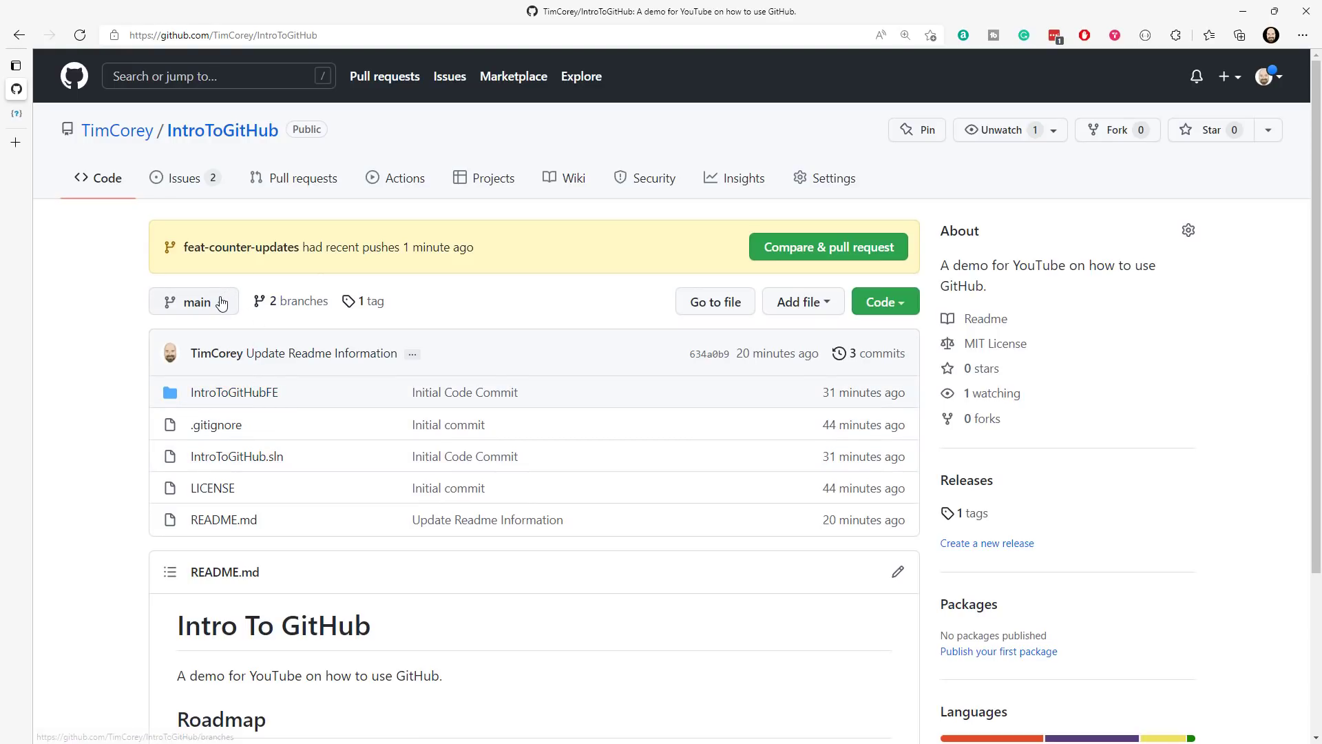
left_click(305, 310)
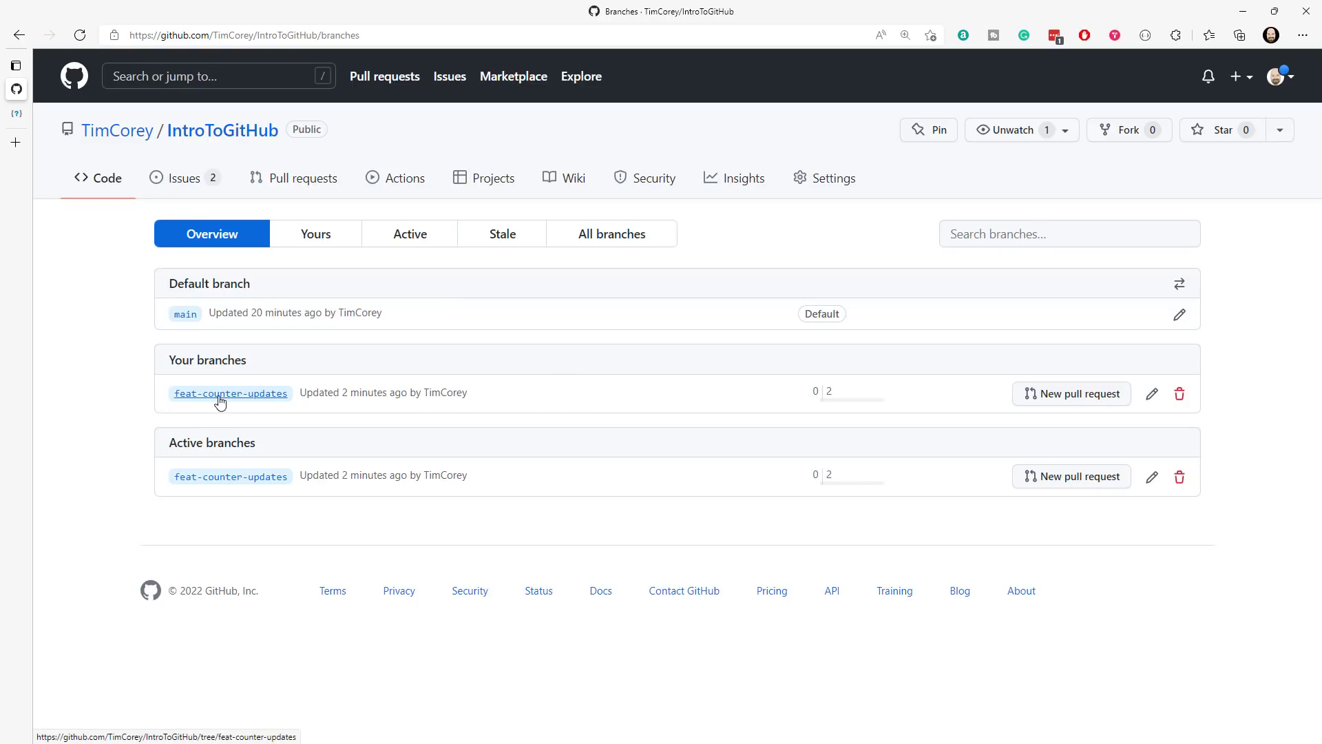
- Open IntroToGitHubFE/Pages/Counter.razor on the main branch and examine its increment code and button
left_click(186, 315)
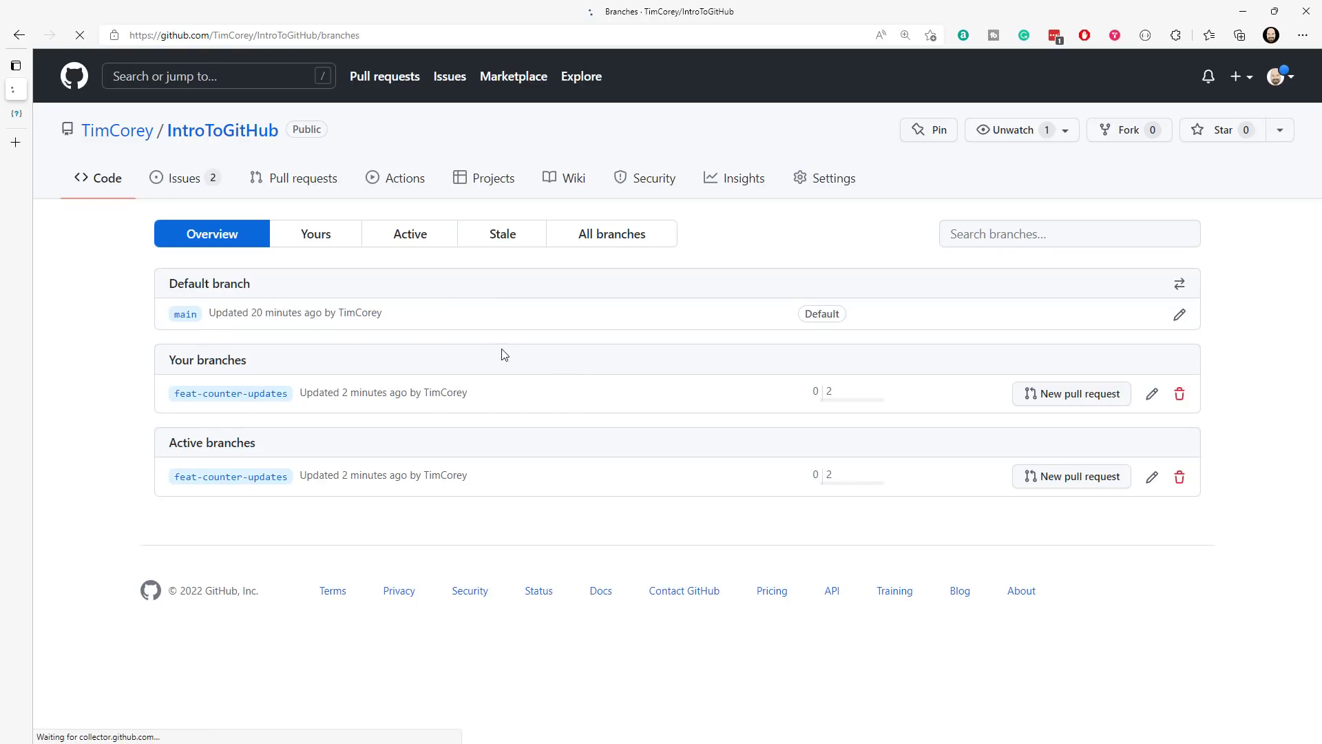
scroll(413, 358, "down", 3)
left_click(214, 183)
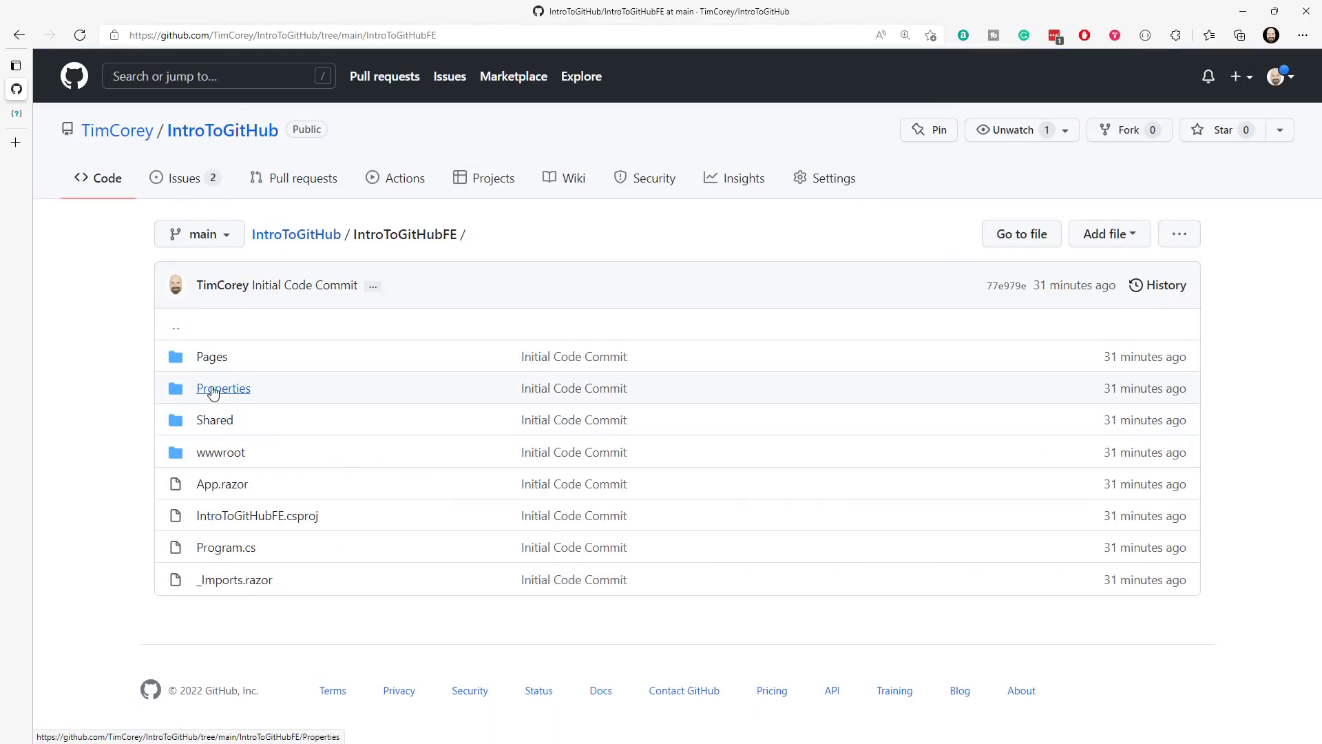
left_click(212, 358)
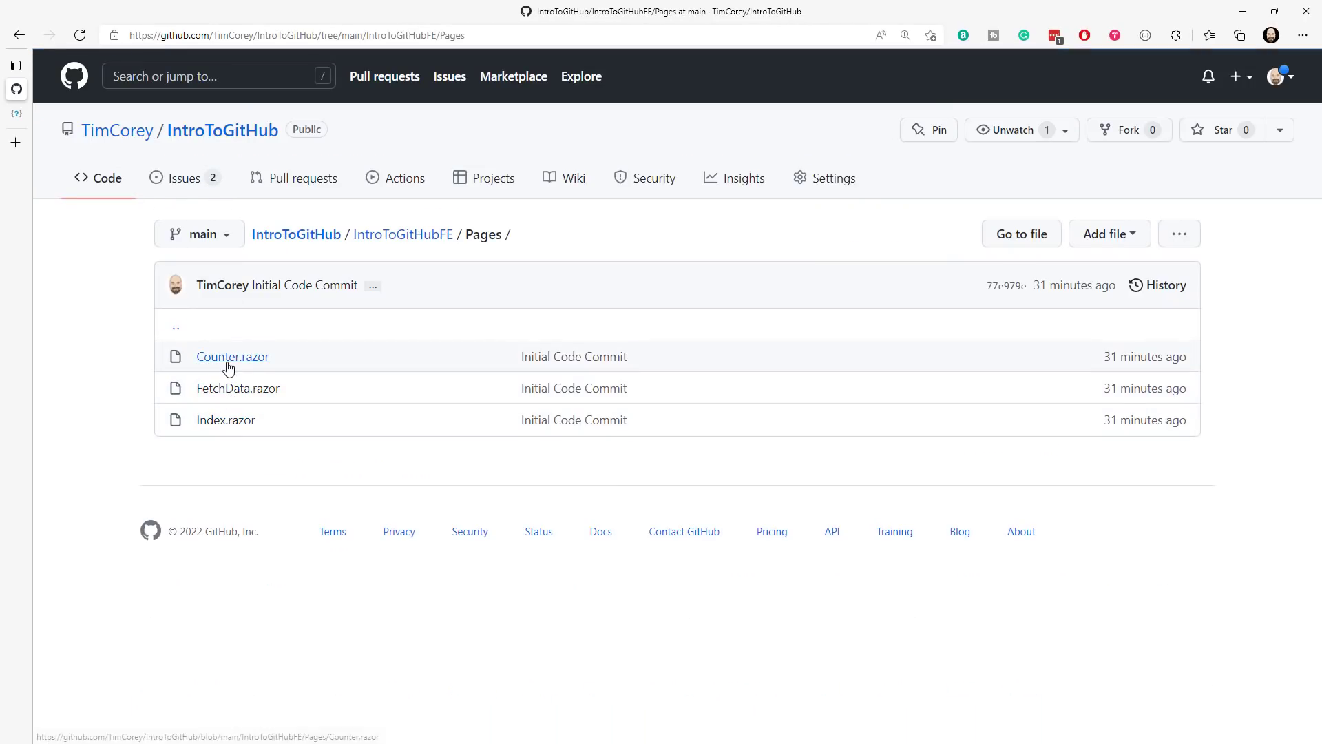
left_click(228, 357)
scroll(525, 403, "down", 2)
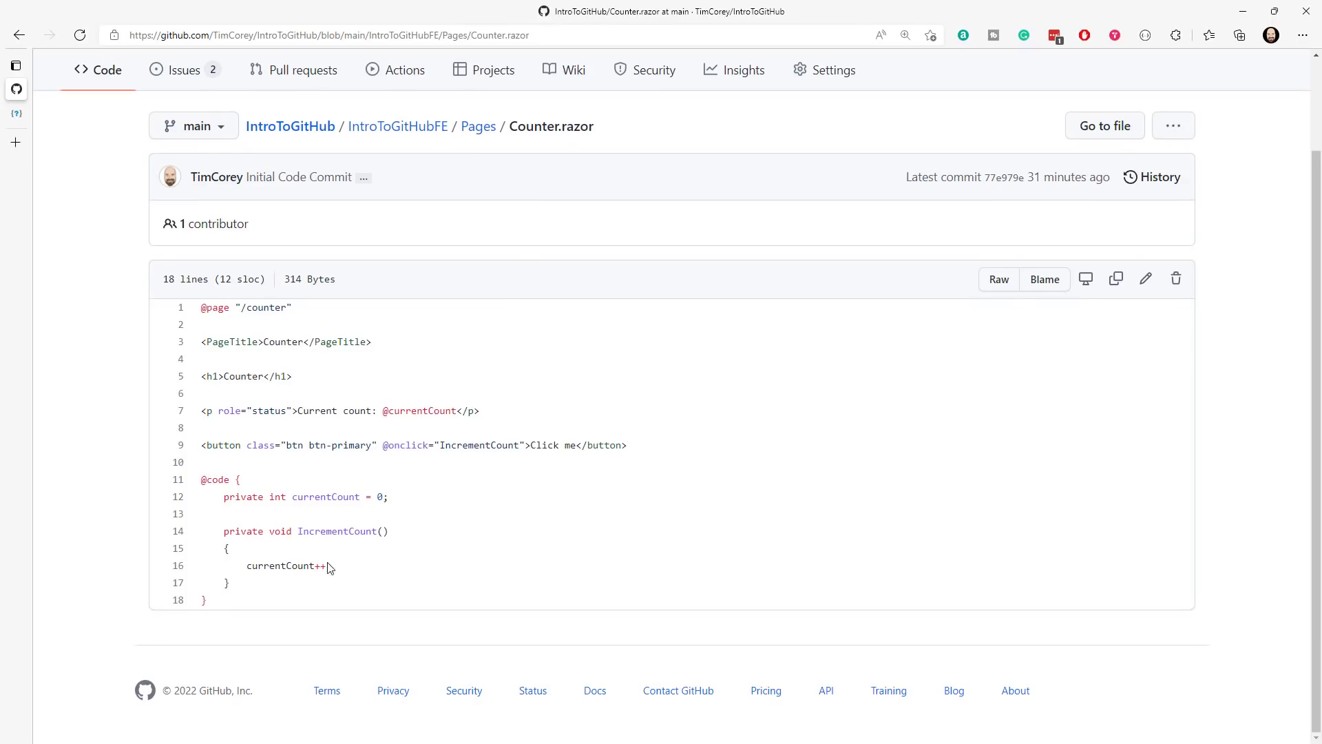
left_click_drag(331, 566, 304, 566)
left_click_drag(587, 445, 525, 447)
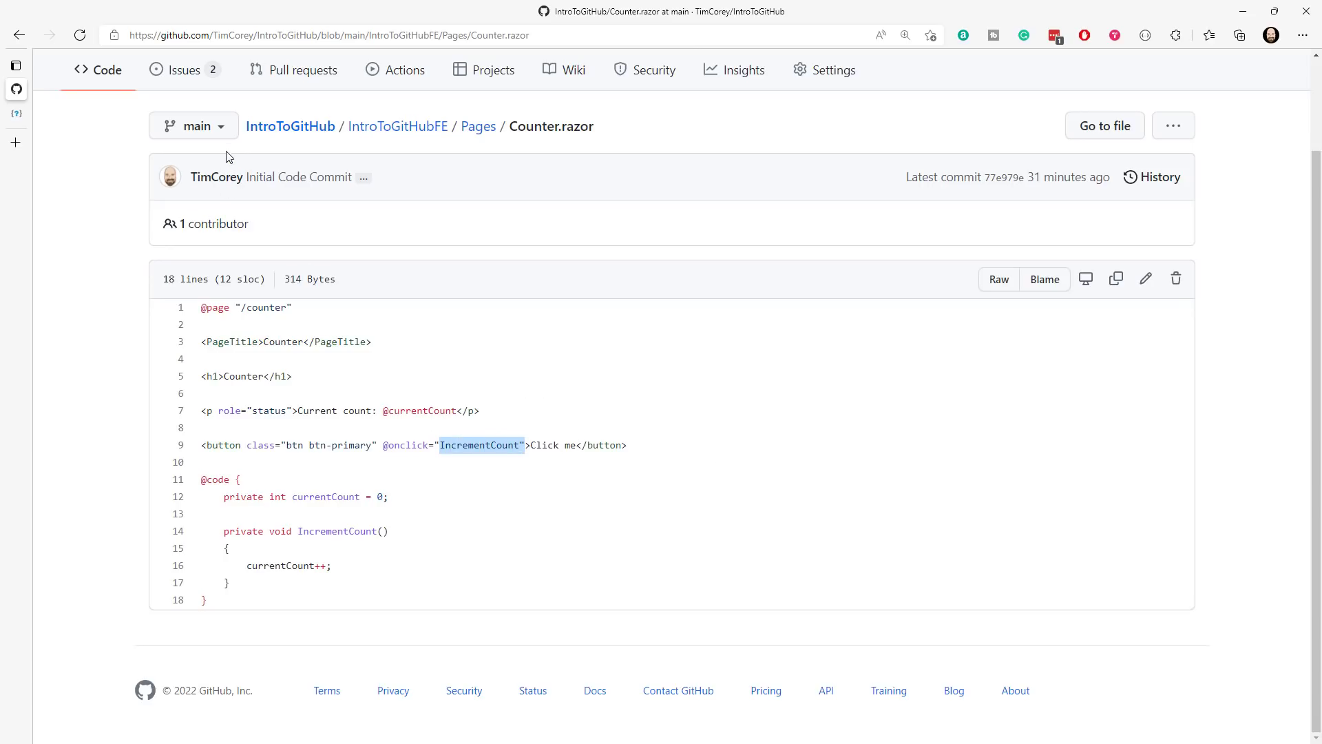
- Switch the Counter.razor view to branch feat-counter-updates and examine its buttons and the increment and decrement methods
left_click(224, 128)
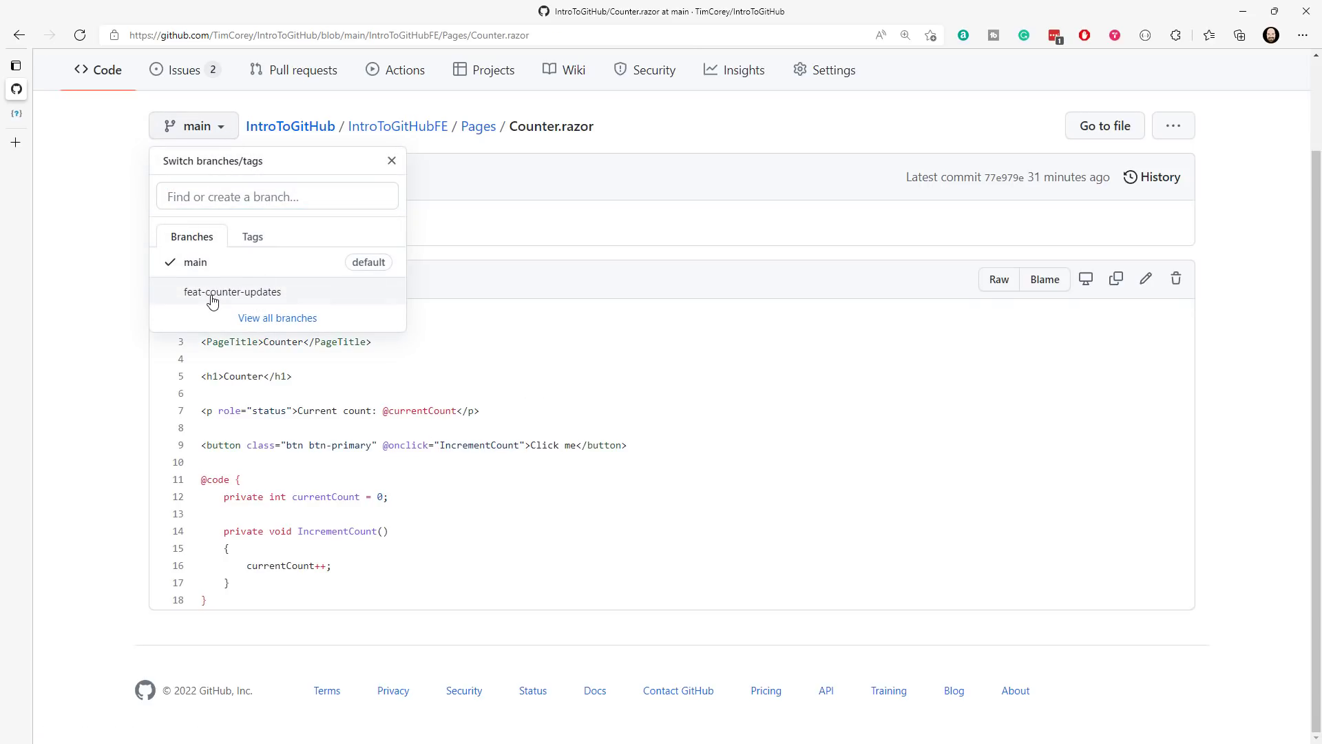
left_click(212, 296)
scroll(556, 331, "down", 3)
left_click_drag(218, 342, 595, 359)
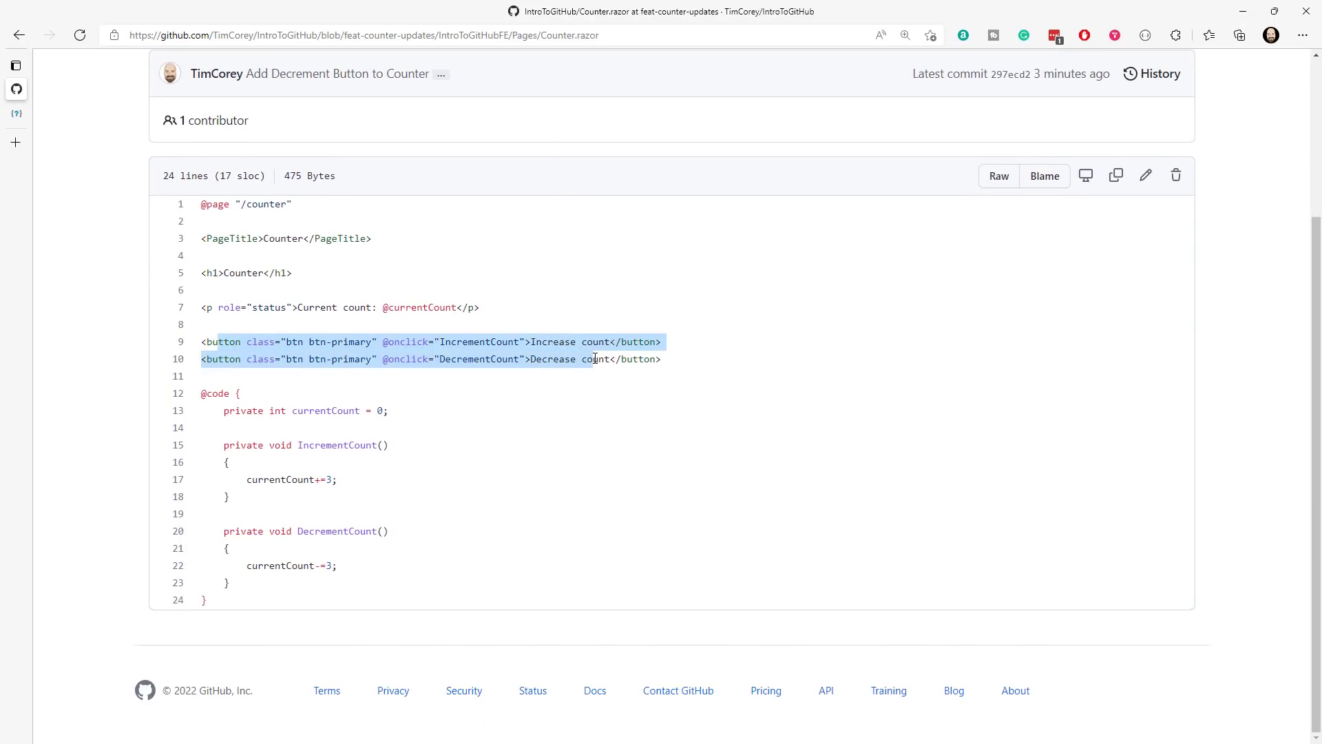
left_click_drag(338, 480, 286, 480)
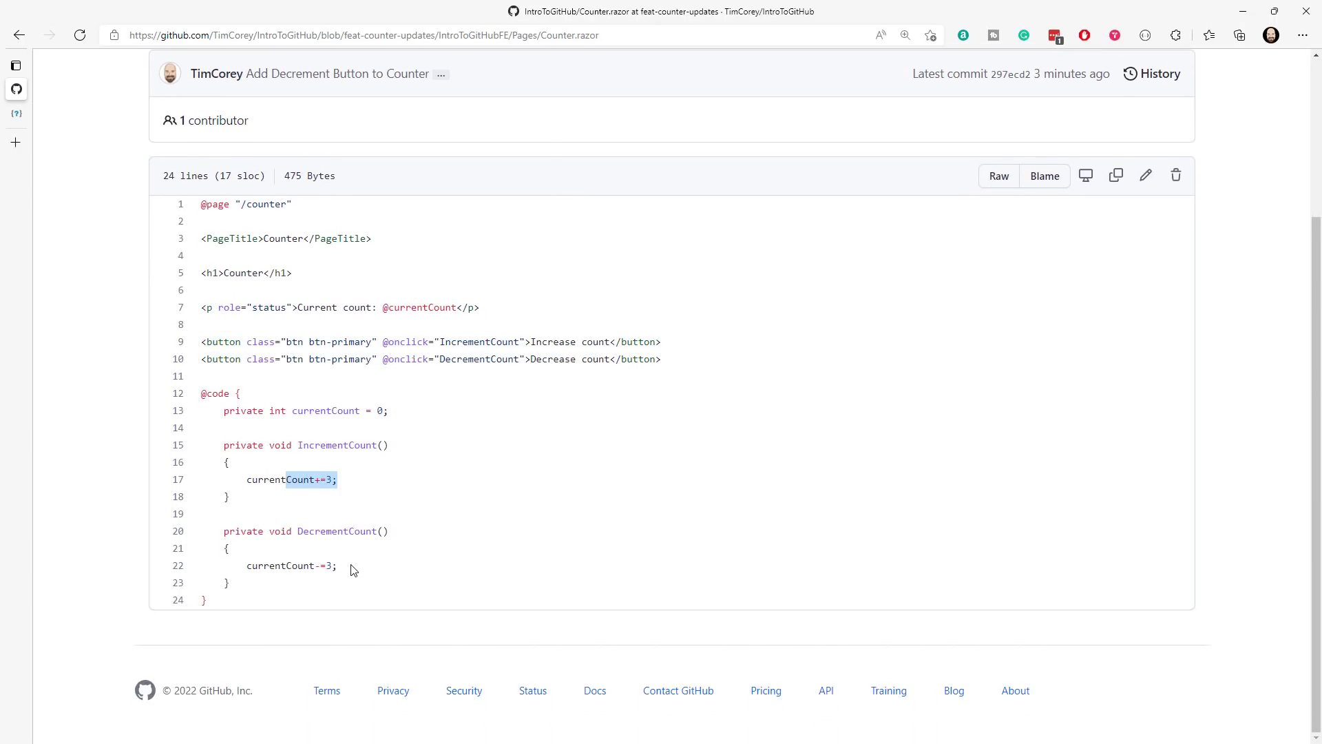
left_click_drag(351, 569, 283, 575)
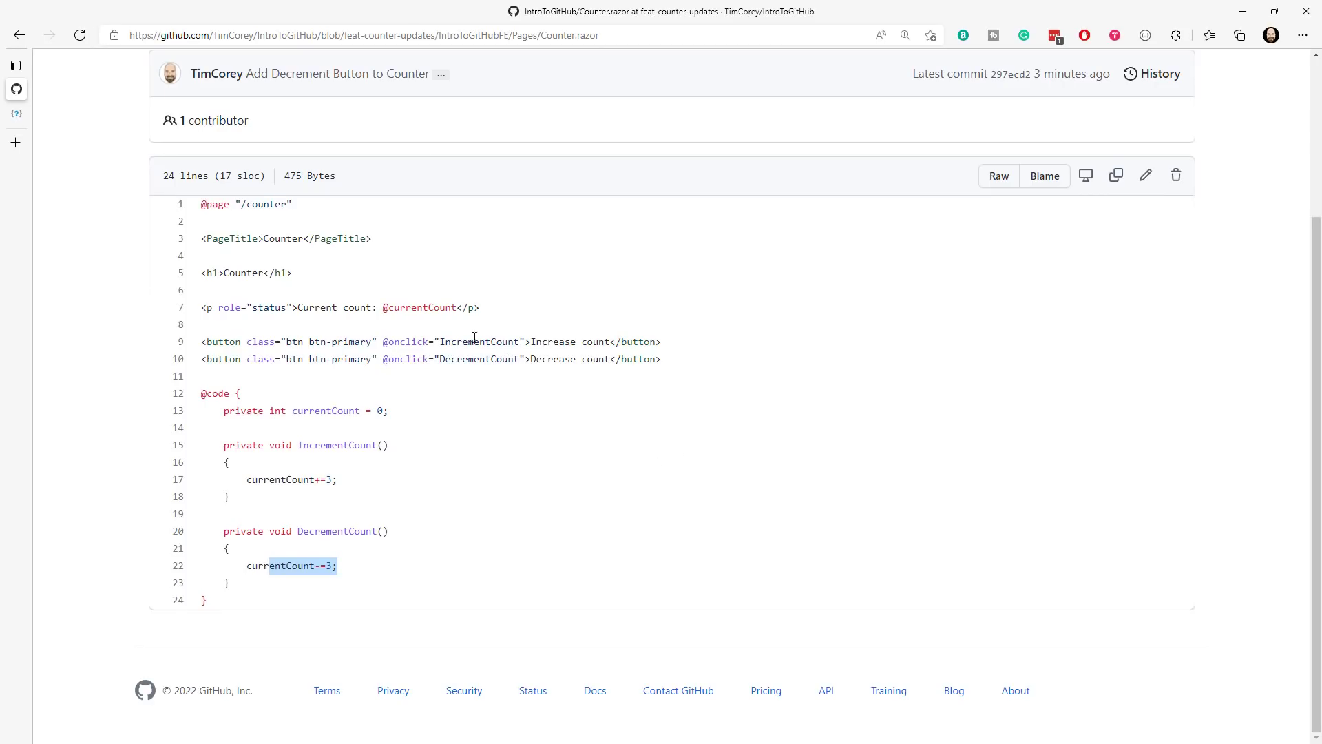
scroll(484, 350, "up", 3)
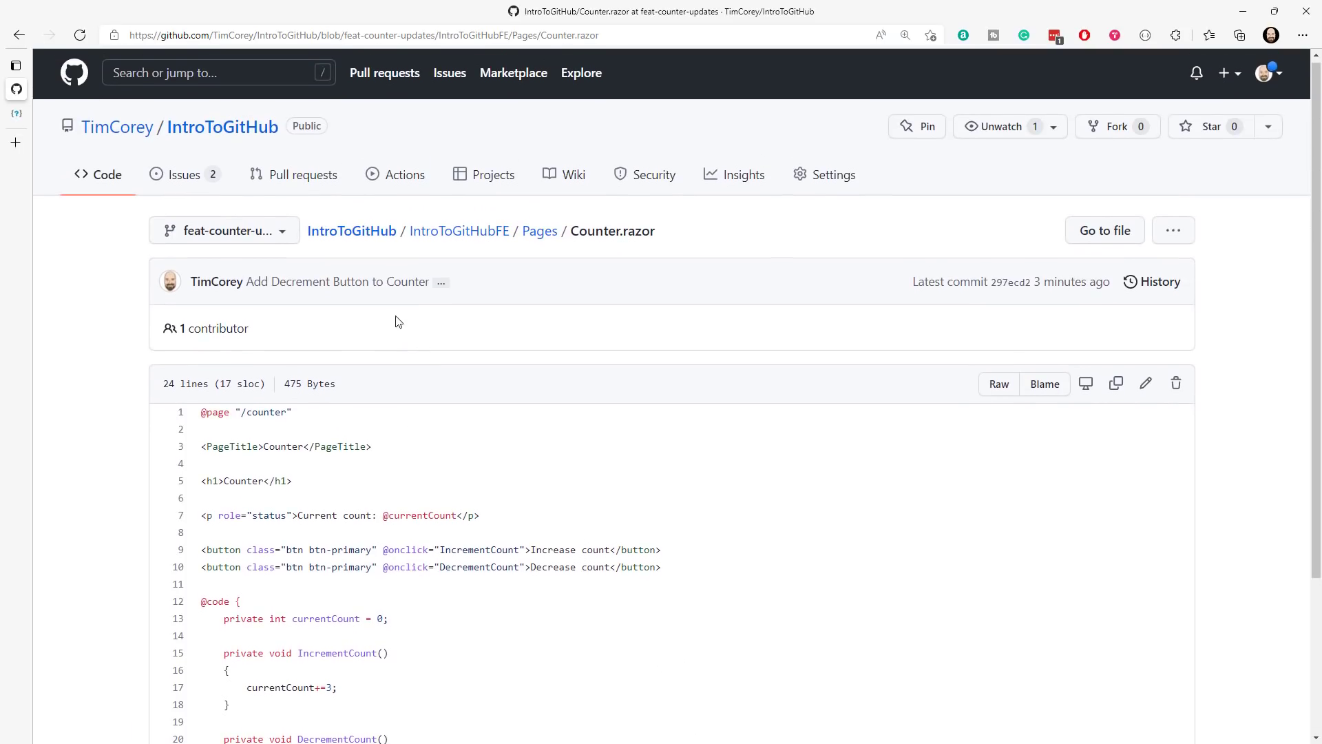
left_click(252, 236)
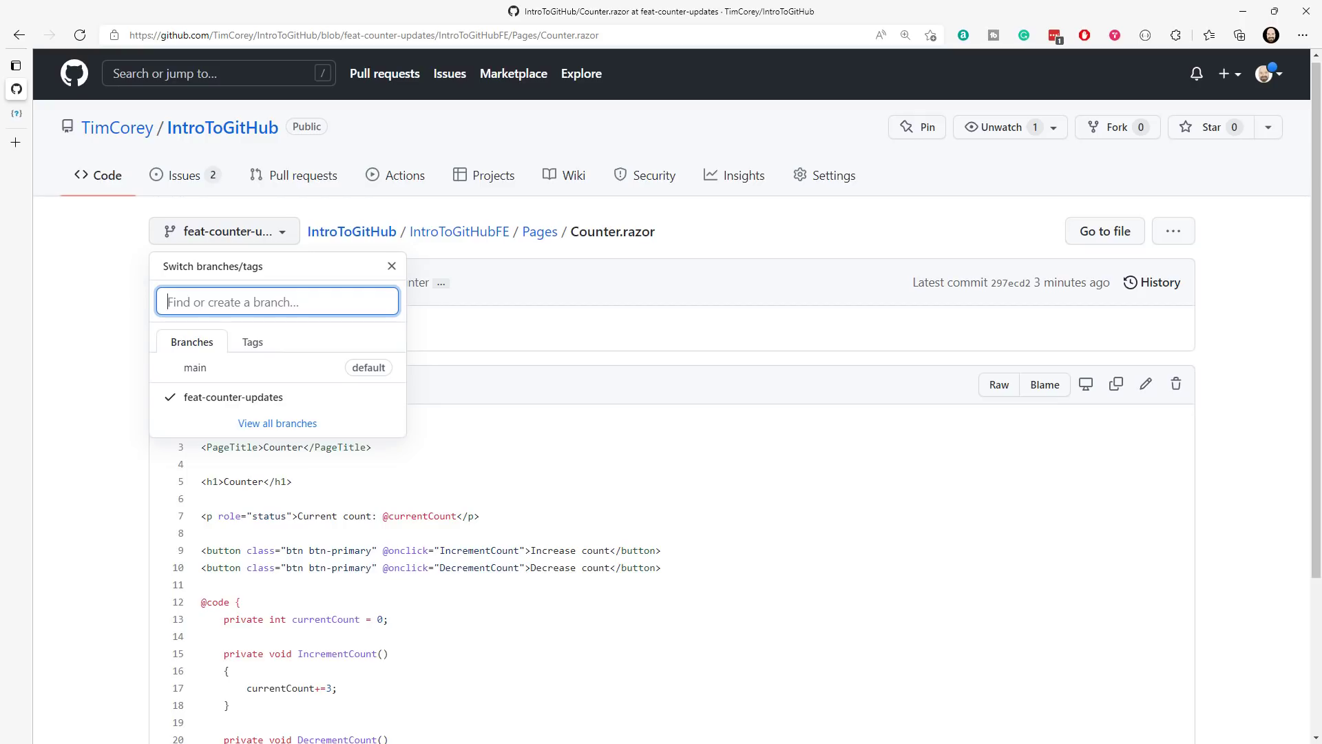
- Bring PowerShell to the front, reposition its window, and clear the push output
key("alt+Tab")
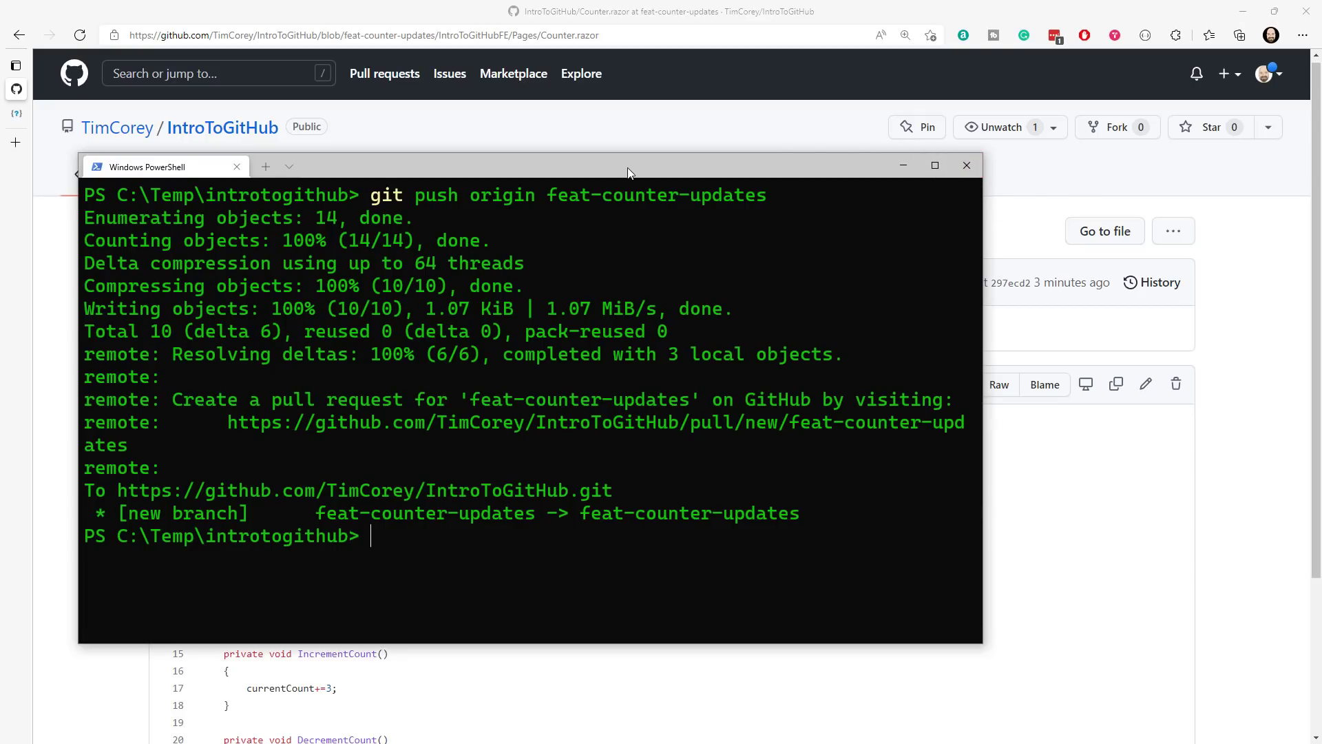
left_click_drag(627, 168, 750, 119)
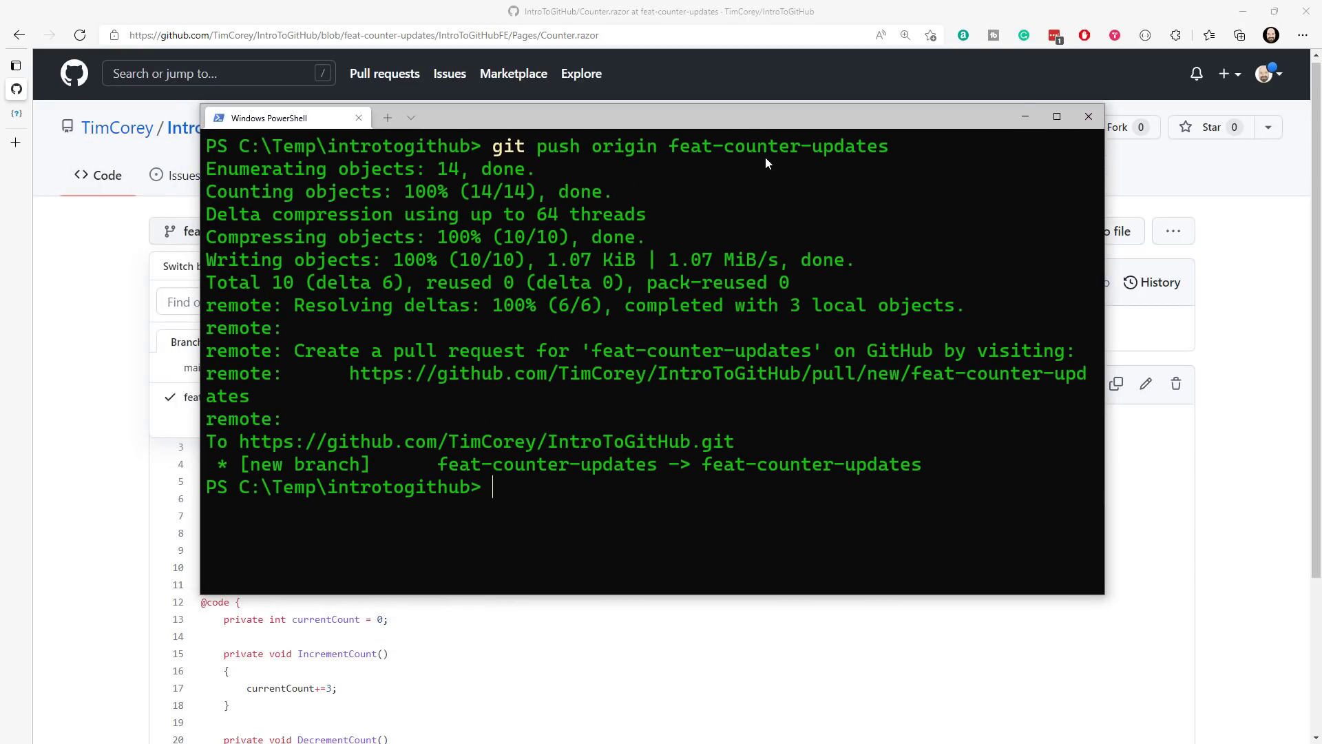
type("cls")
key("Return")
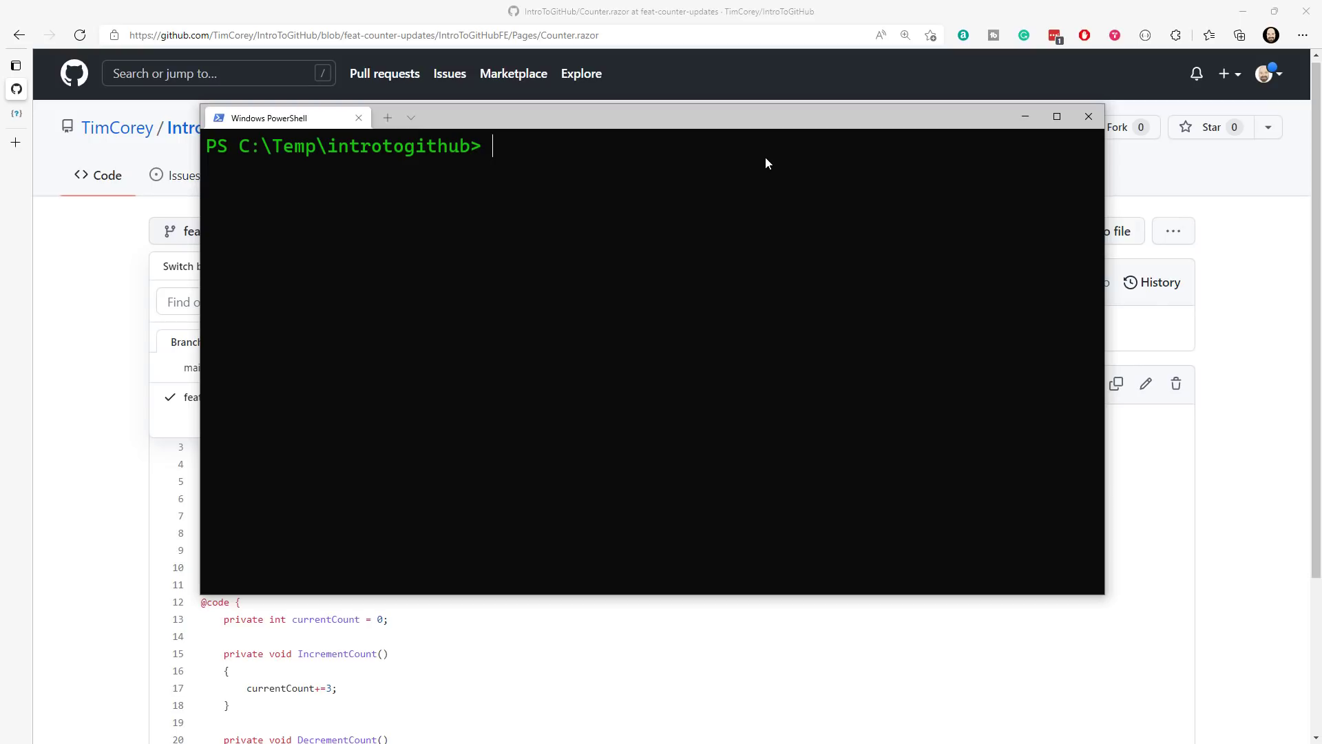
- Return to the browser, dismiss the branch list, and open the IntroToGitHub repository's home page
left_click(585, 12)
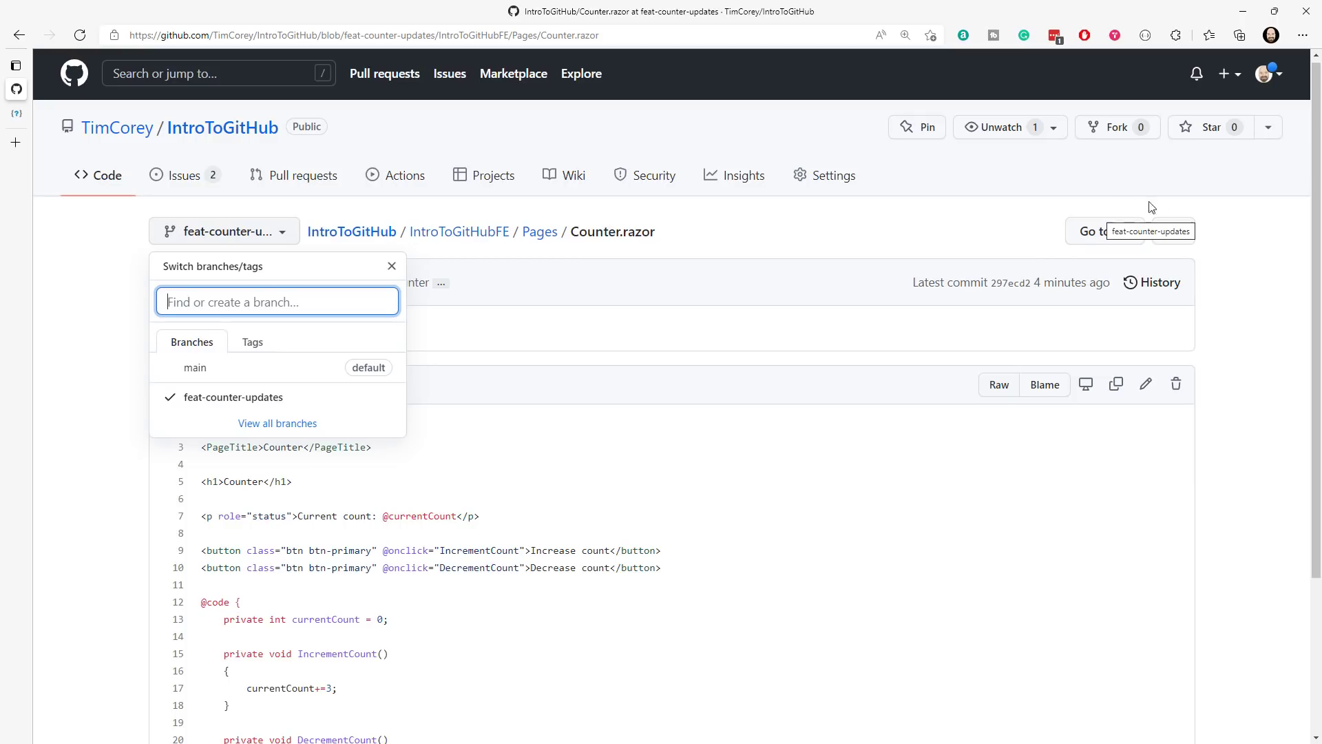
left_click(79, 350)
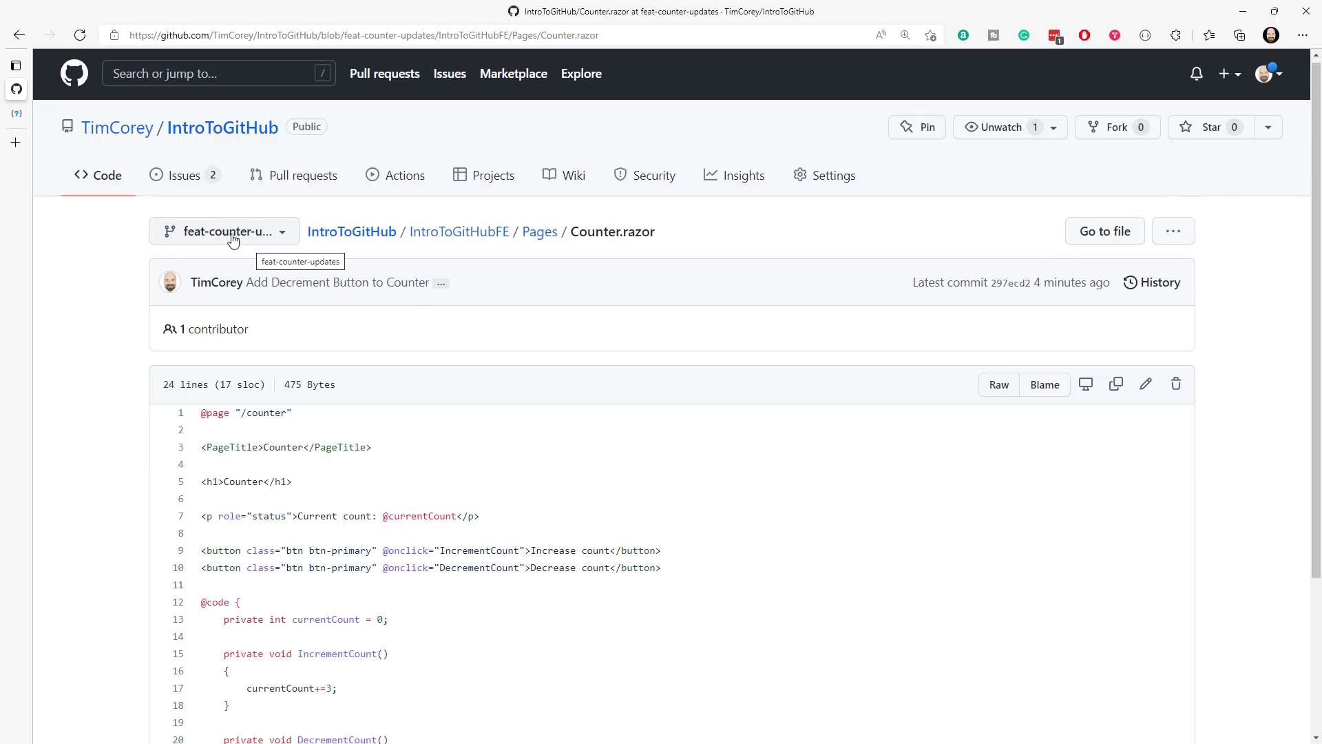
left_click(200, 129)
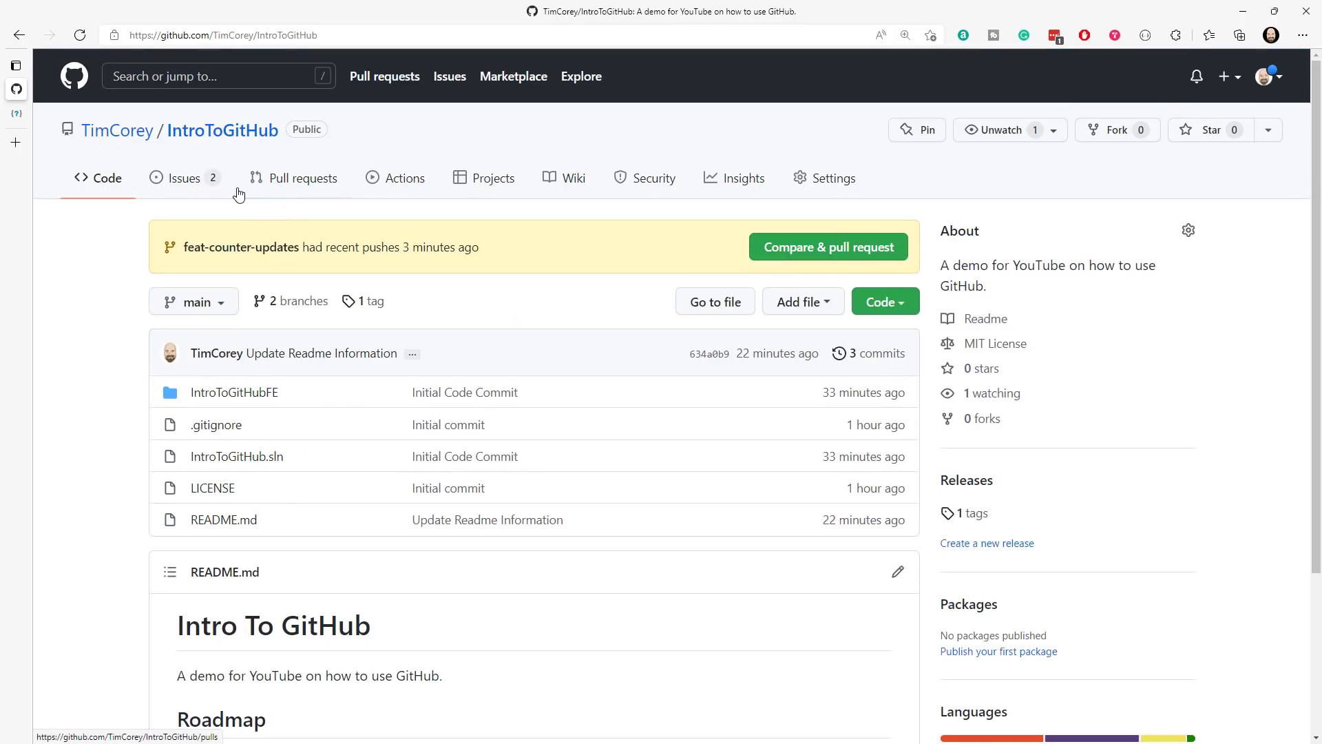
- Start a new pull request with main as the base and feat-counter-updates as the compare branch
left_click(296, 183)
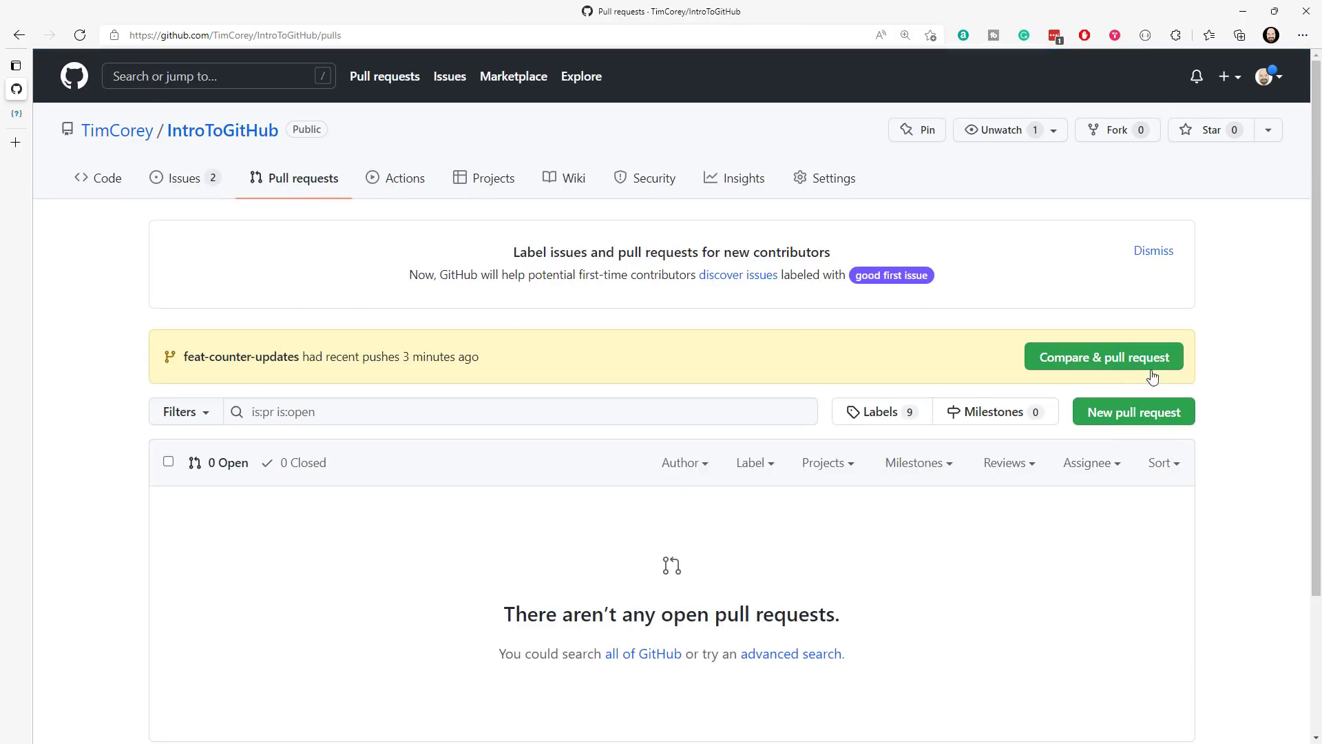
left_click(1141, 419)
left_click(360, 312)
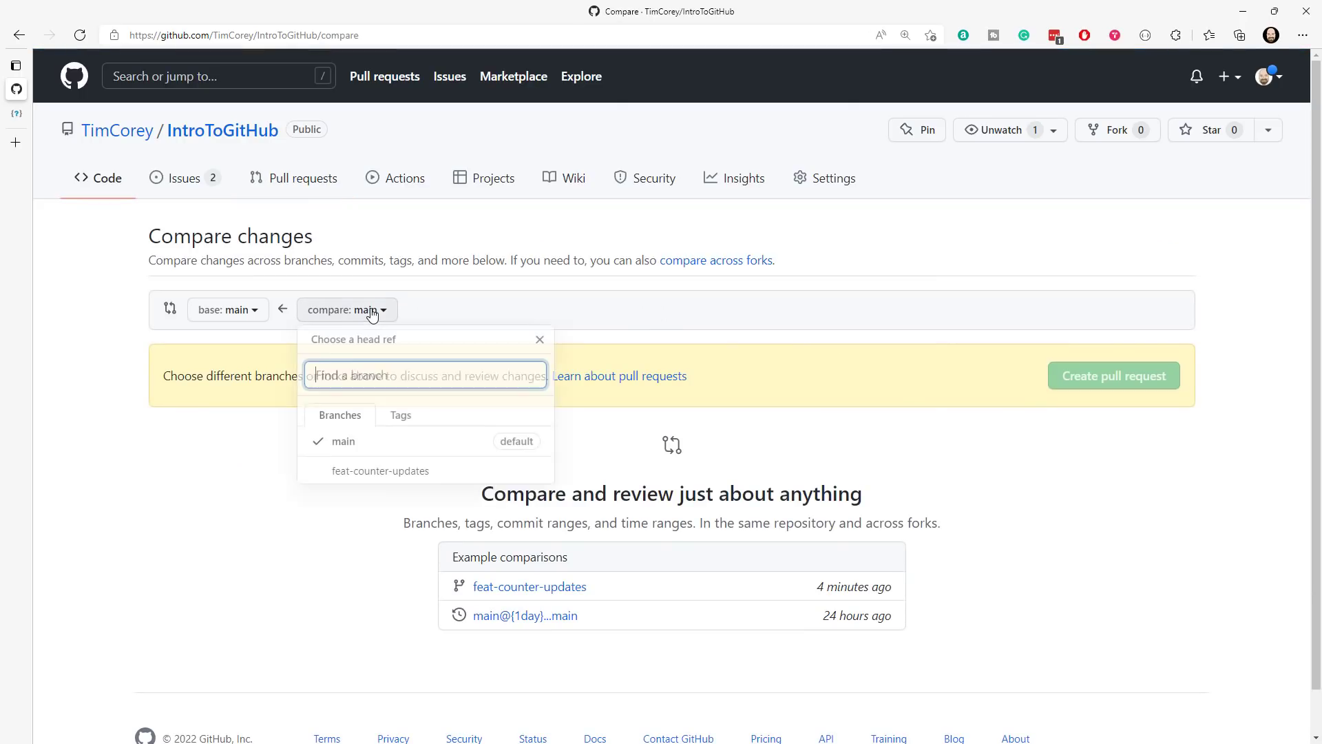
left_click(377, 483)
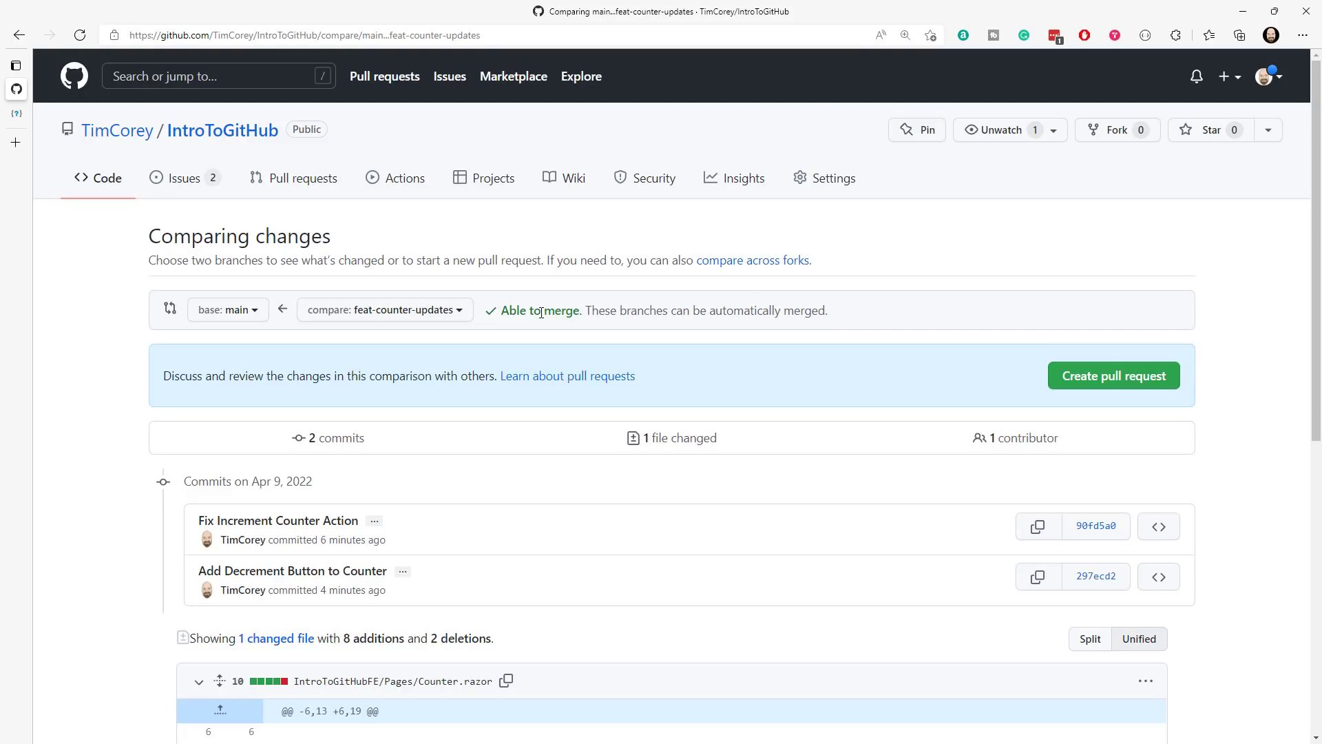
- Review the commits and the Counter.razor diff in the comparison of feat-counter-updates with main
scroll(647, 227, "down", 5)
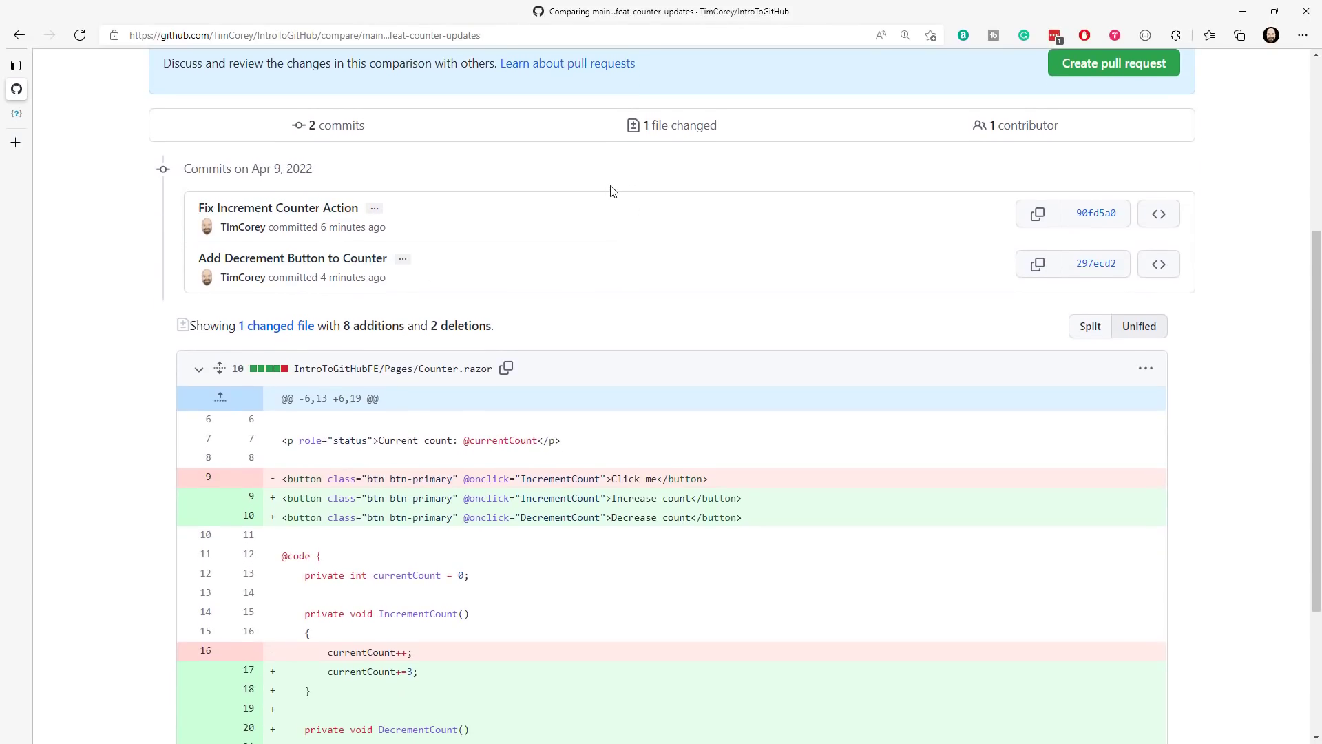
scroll(614, 190, "down", 3)
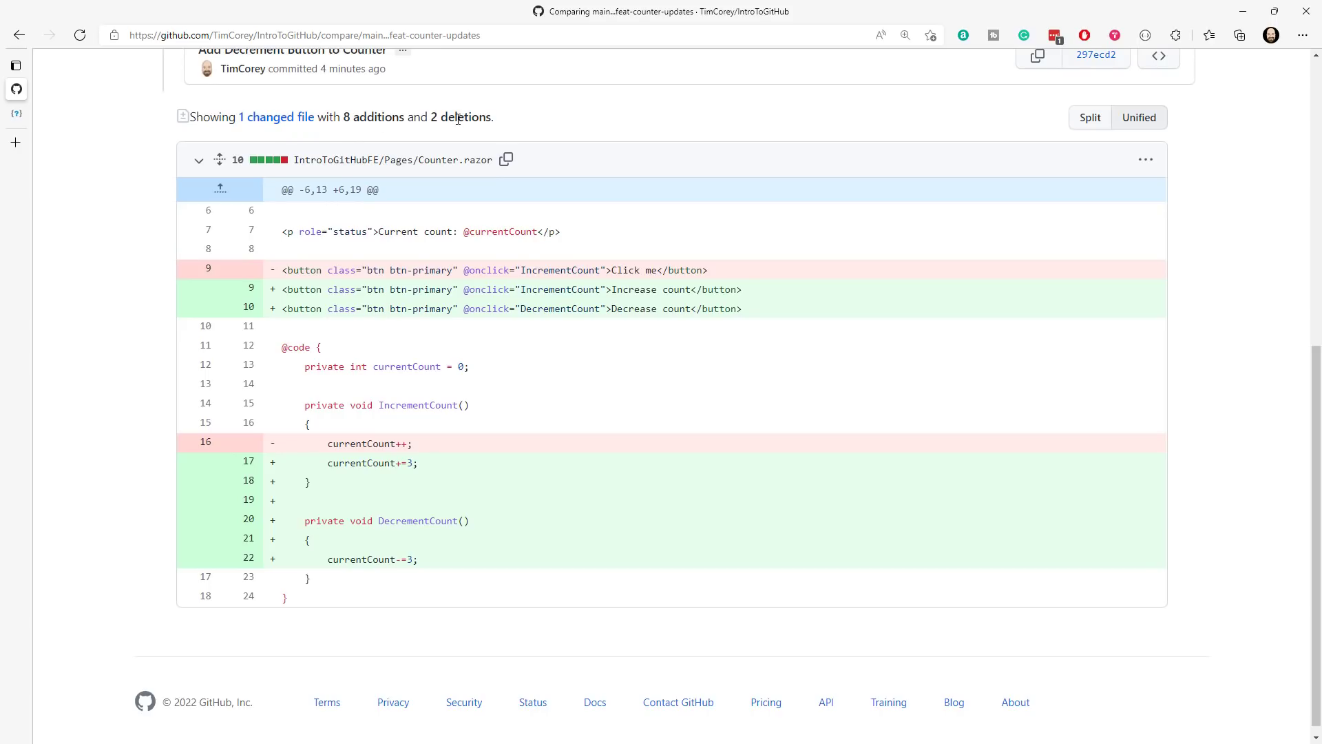
scroll(720, 122, "up", 1)
scroll(723, 124, "down", 1)
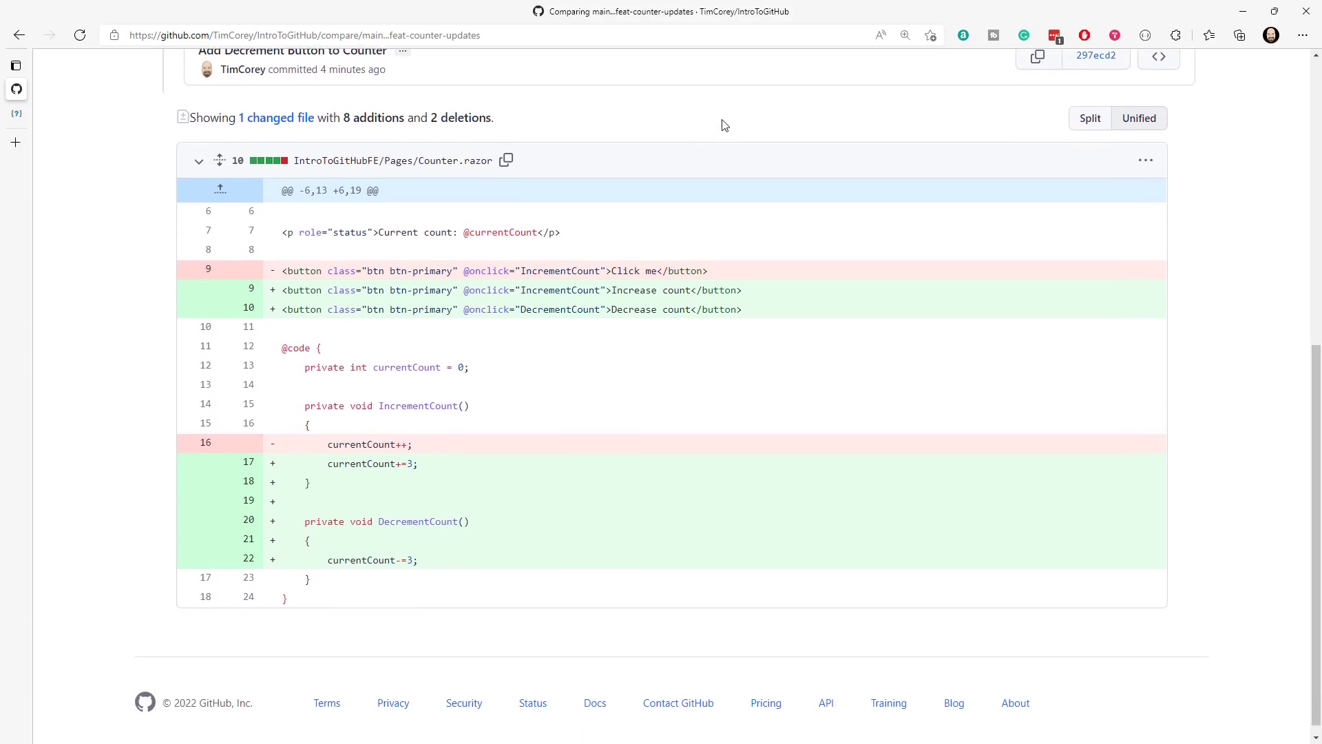
- Examine the changed increment statement and the replaced and added button lines in the Counter.razor diff
mouse_move(334, 445)
left_mouse_down()
mouse_move(422, 448)
mouse_move(327, 463)
left_mouse_up()
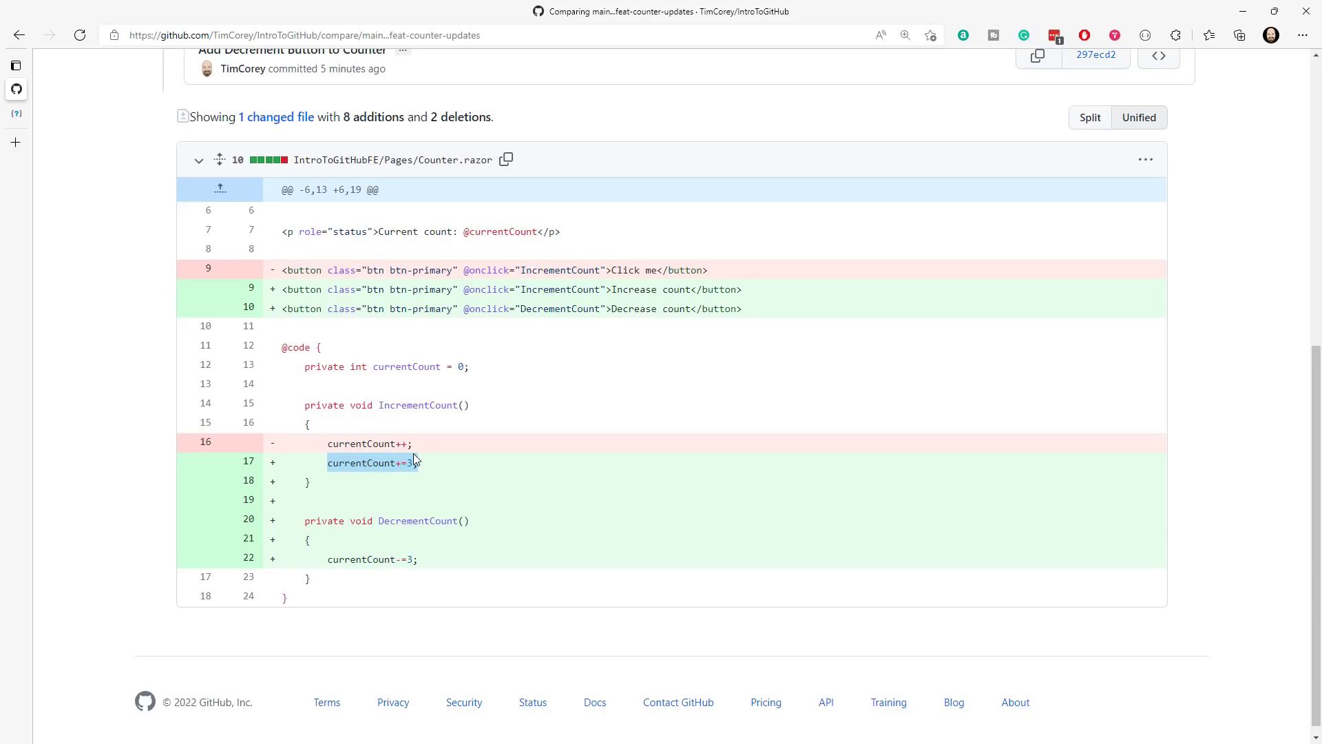
left_click_drag(726, 272, 513, 289)
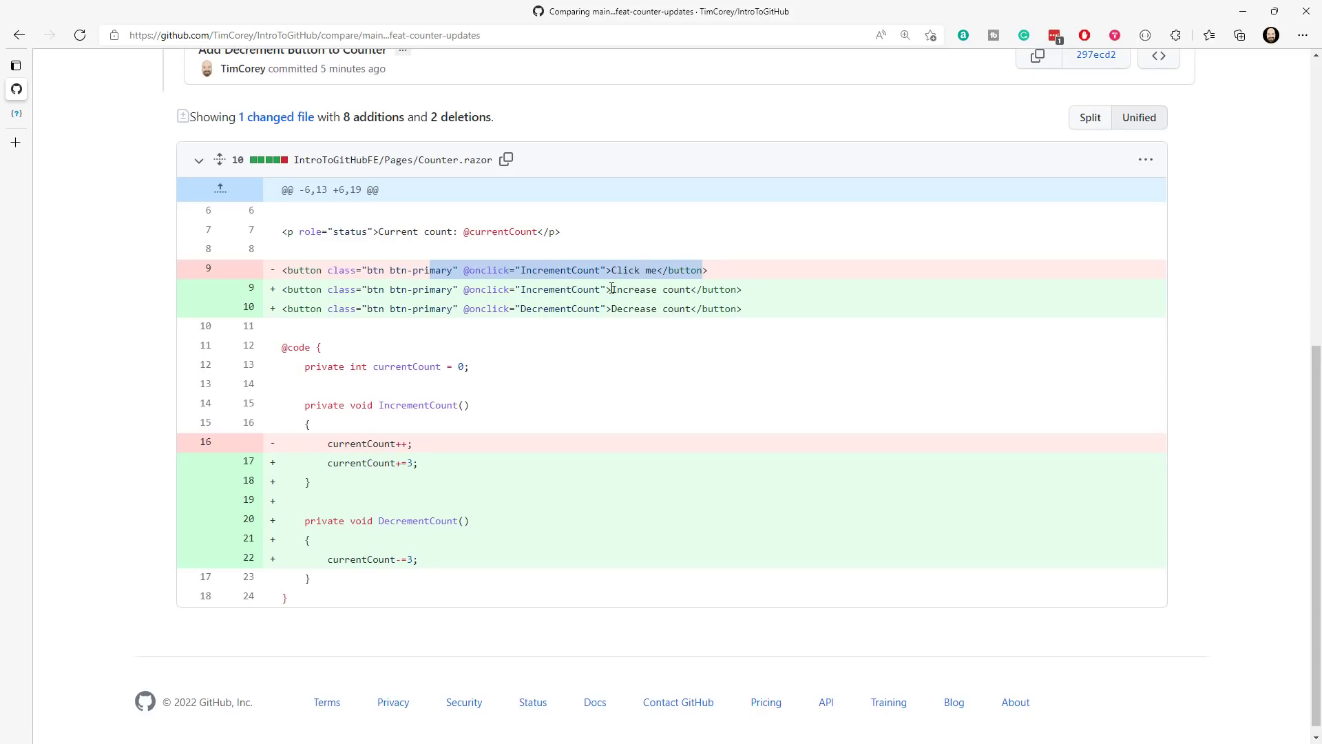
left_click_drag(612, 290, 691, 290)
left_click_drag(773, 311, 282, 312)
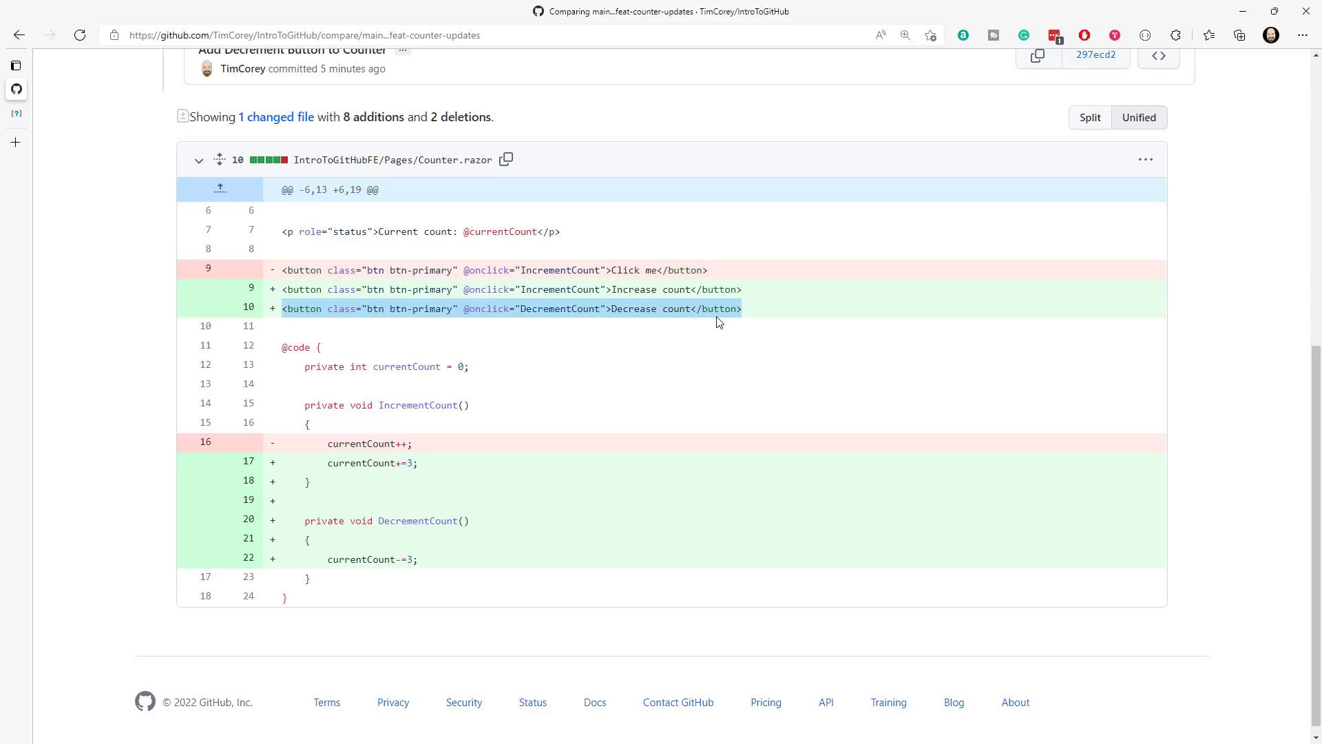
- Proceed to the pull request form for this comparison and title the request "Counter Improvements"
scroll(603, 327, "up", 2)
scroll(602, 327, "up", 3)
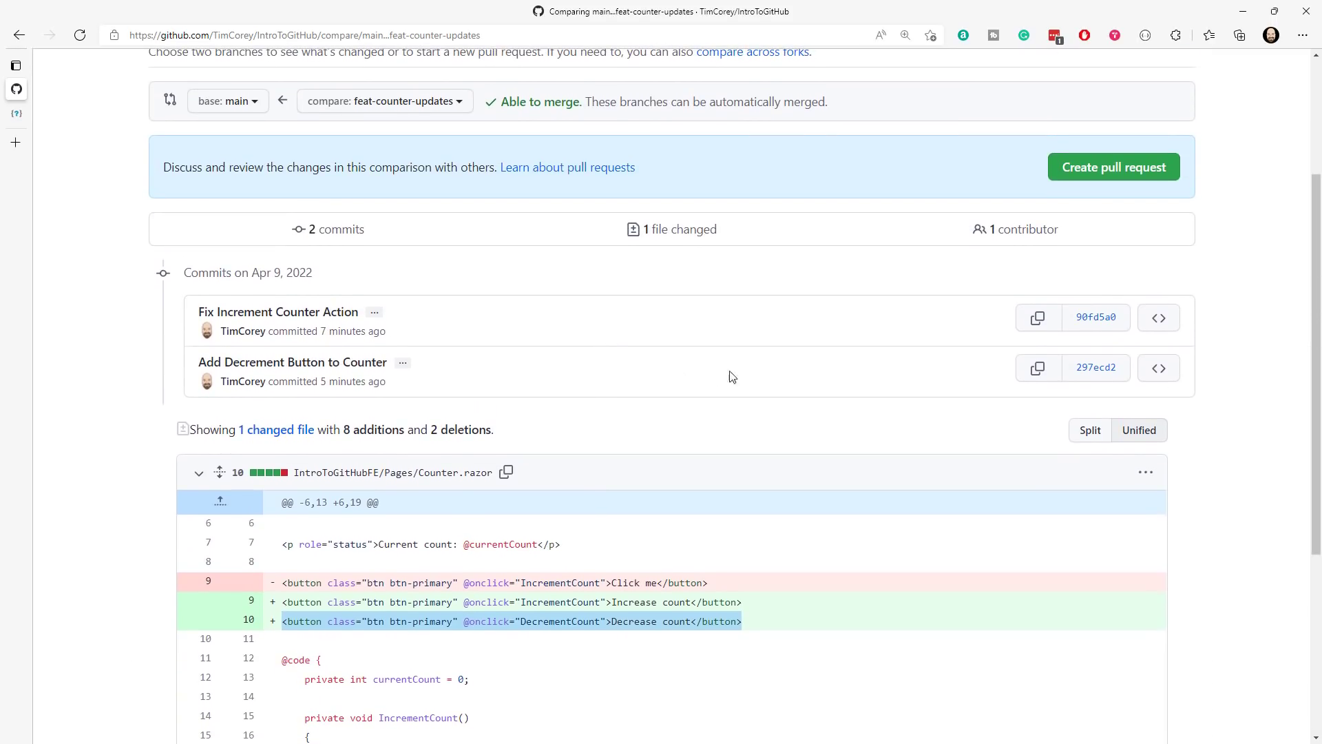
scroll(835, 400, "up", 3)
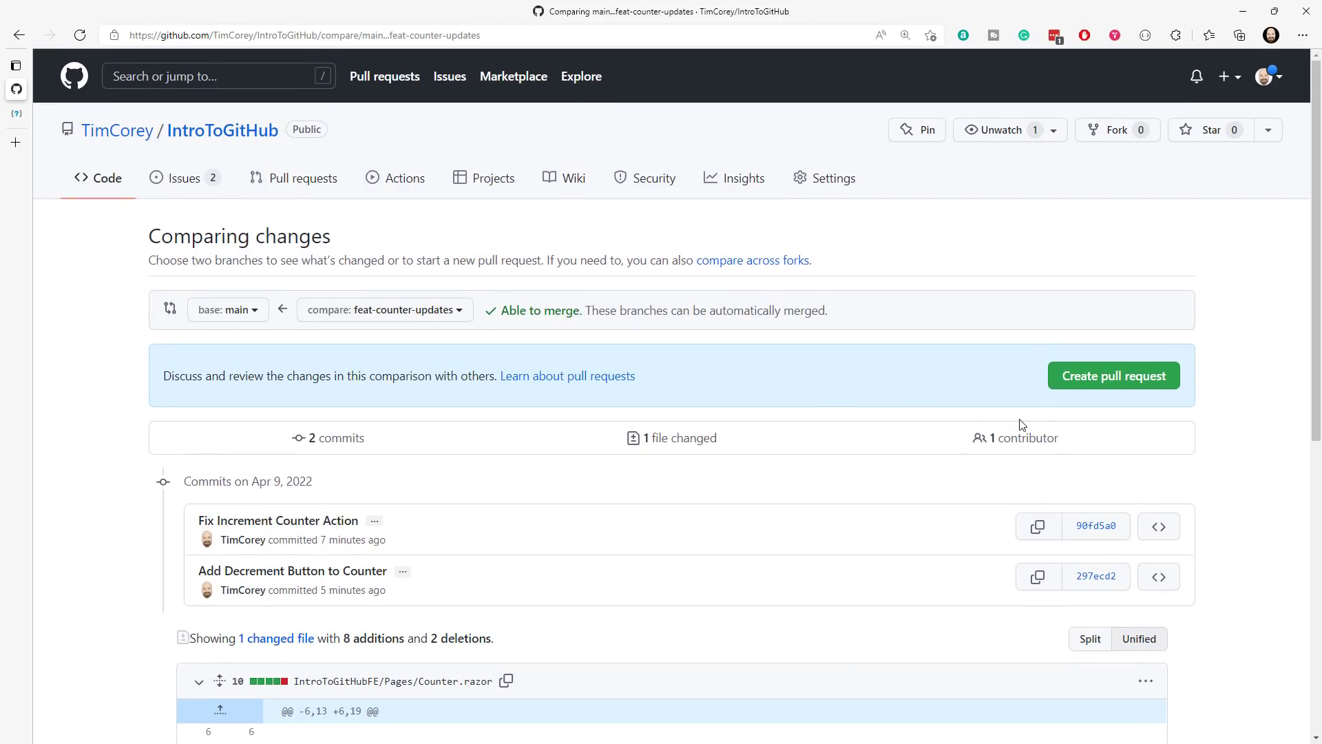
left_click(1107, 379)
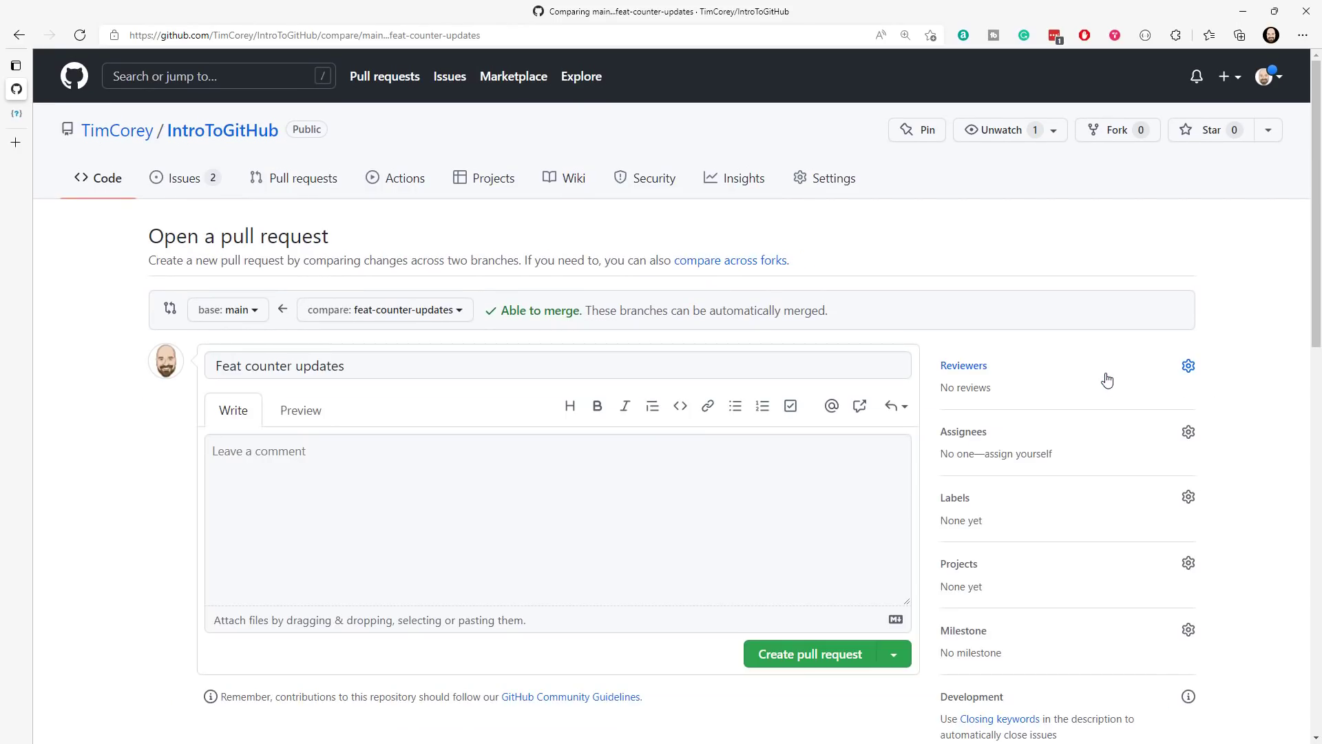
triple_click(355, 371)
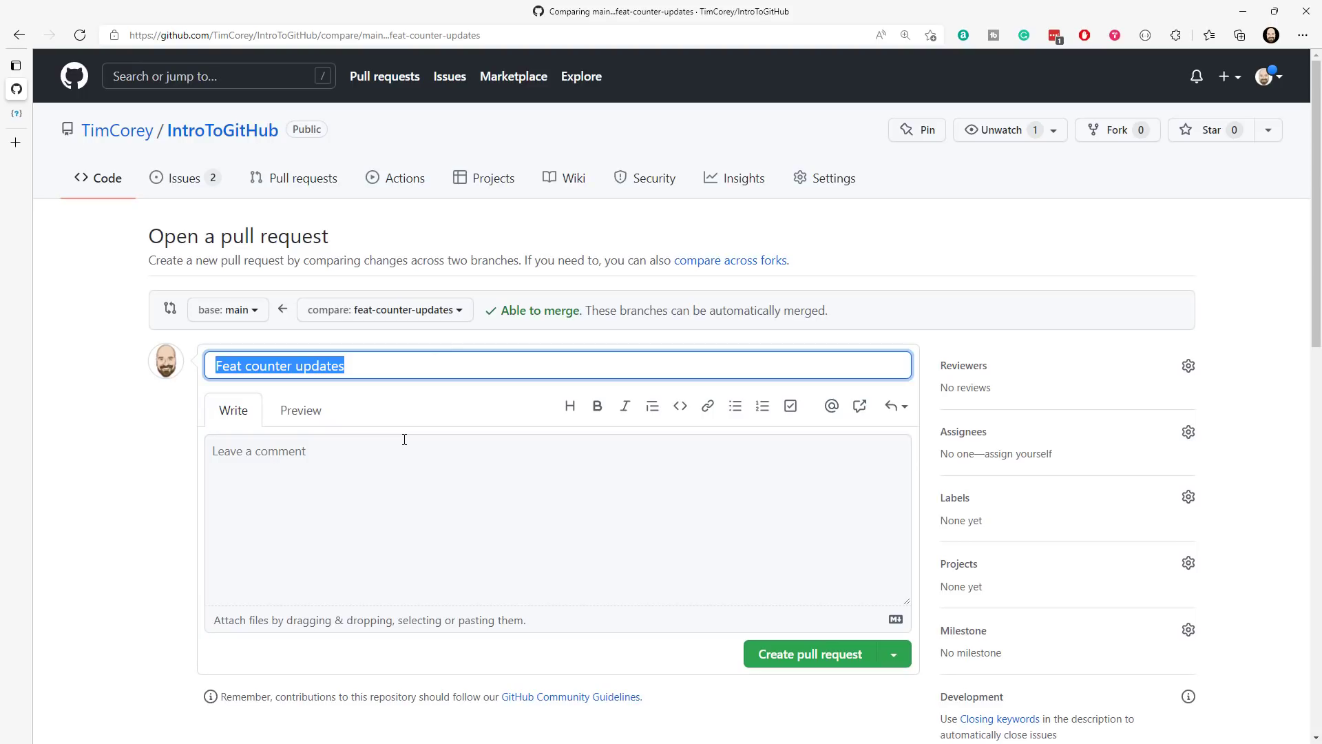
type("Counter")
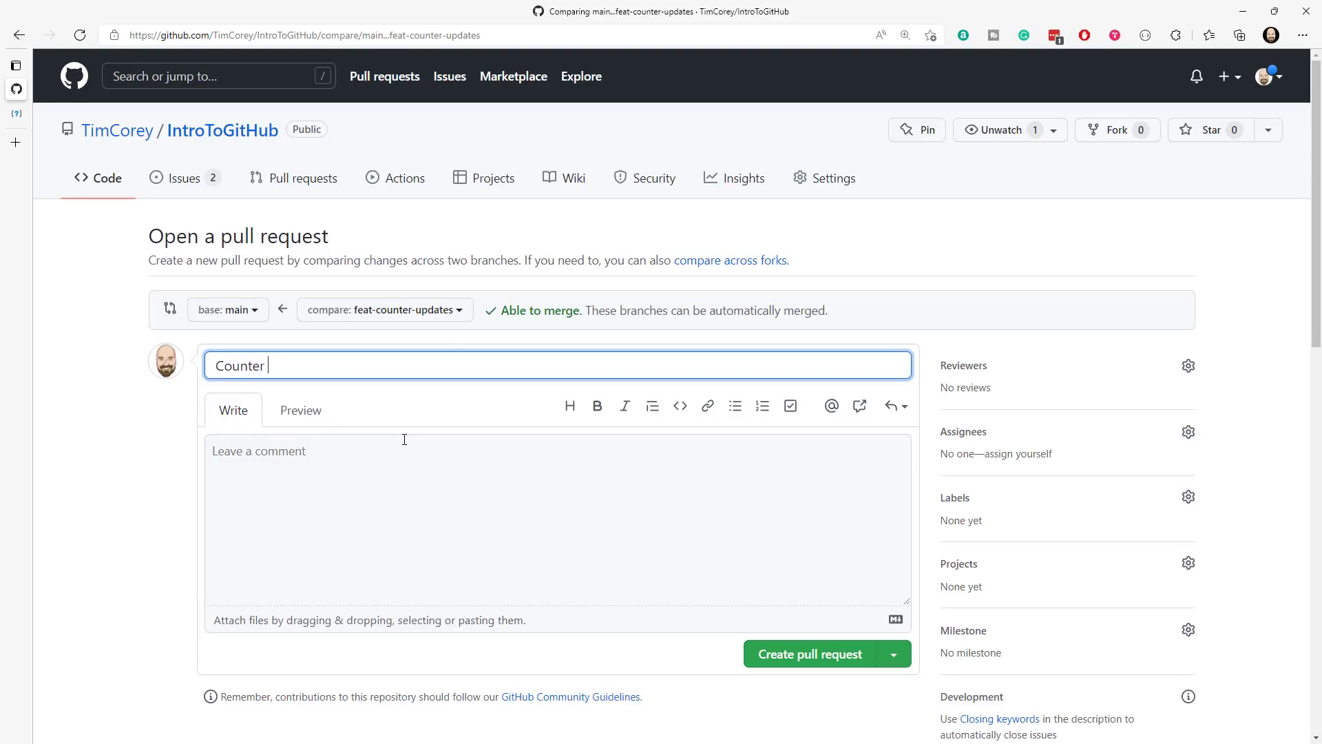
type(" Improvements")
- Enter the pull request description "Improves the counter file to get it ready for production."
left_click(404, 439)
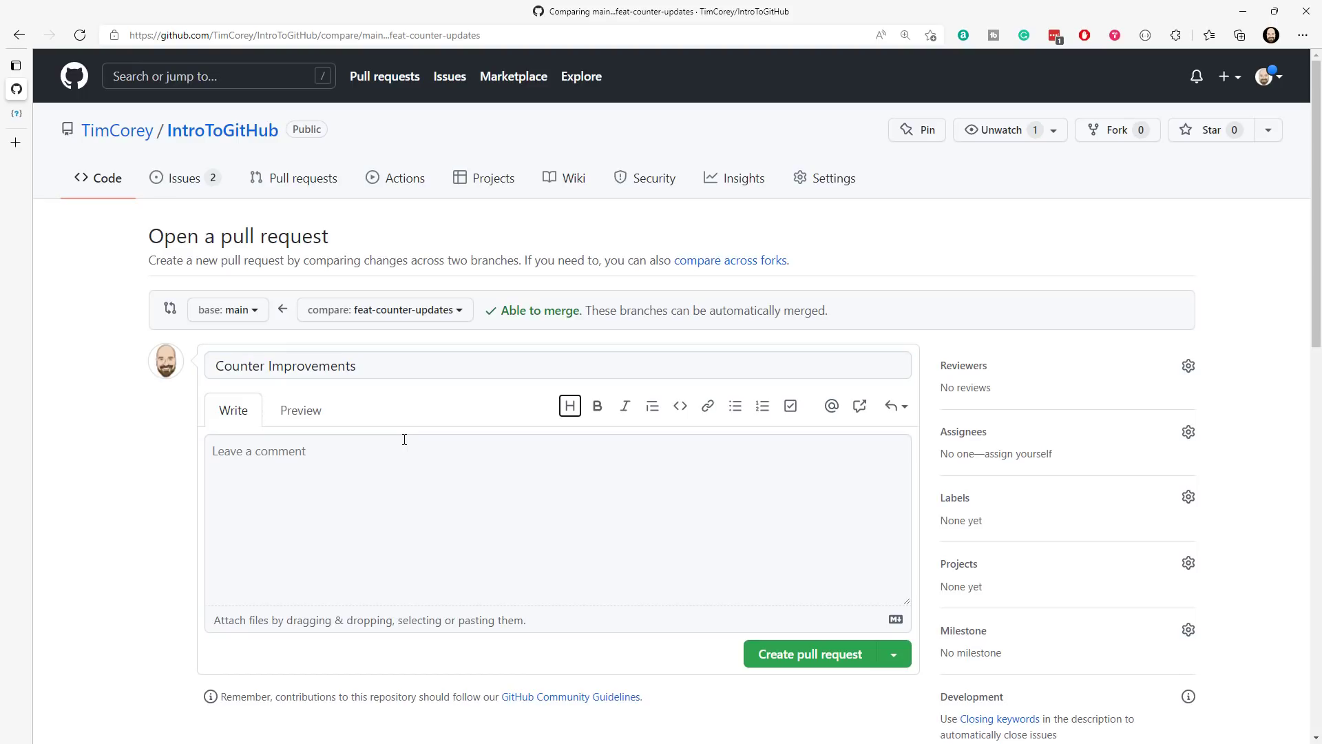
type("Improves teh co")
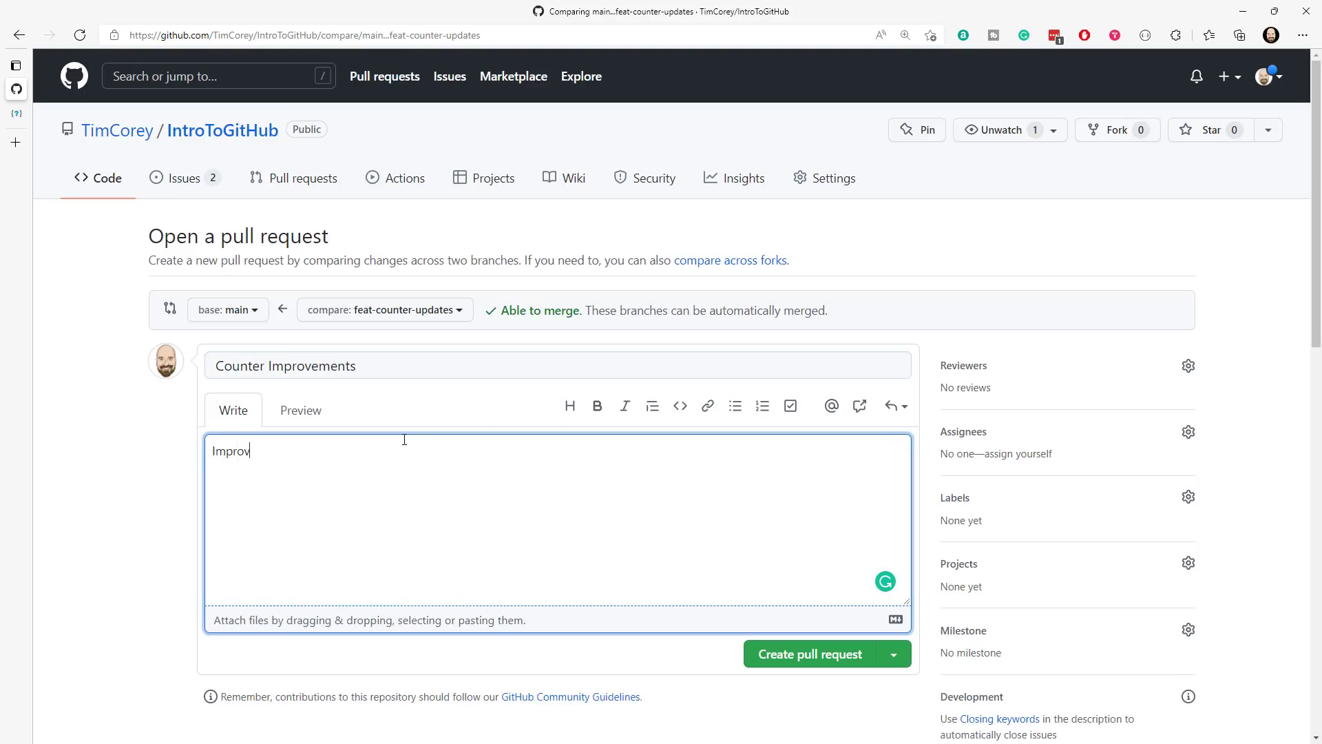
key("BackSpace")
key("BackSpace")
key("BackSpace")
key("BackSpace")
key("BackSpace")
type("he counte")
type("r w")
key("BackSpace")
type("file to get it rea")
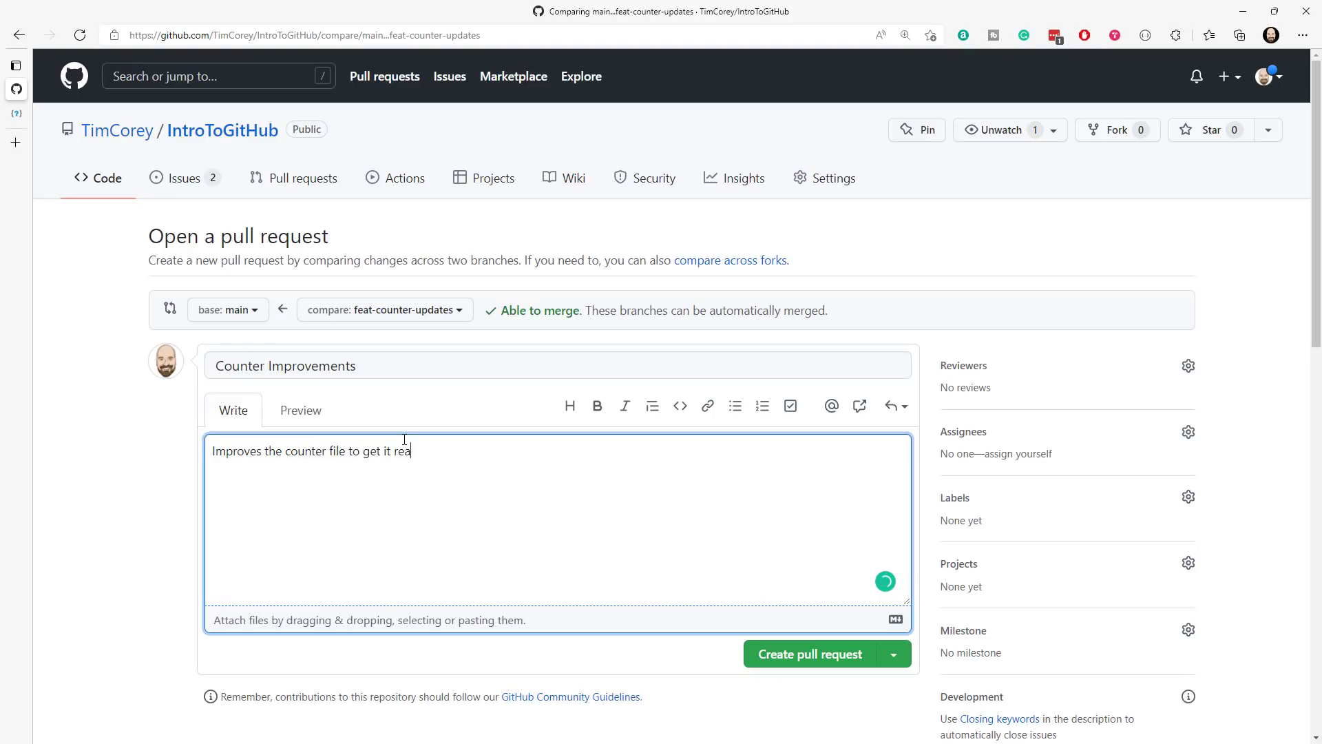
type("dy for production.")
- Check the available creation options and create the pull request as ready for review
scroll(899, 477, "down", 2)
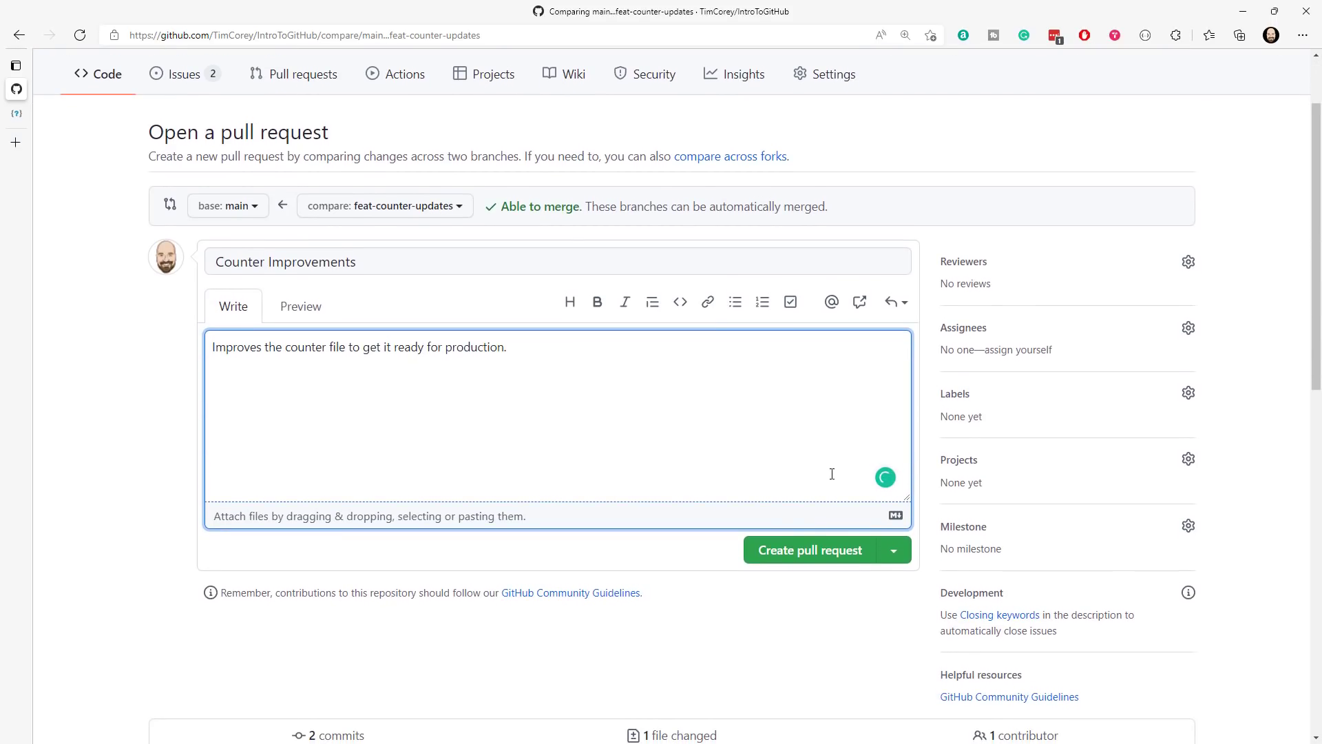
left_click(894, 551)
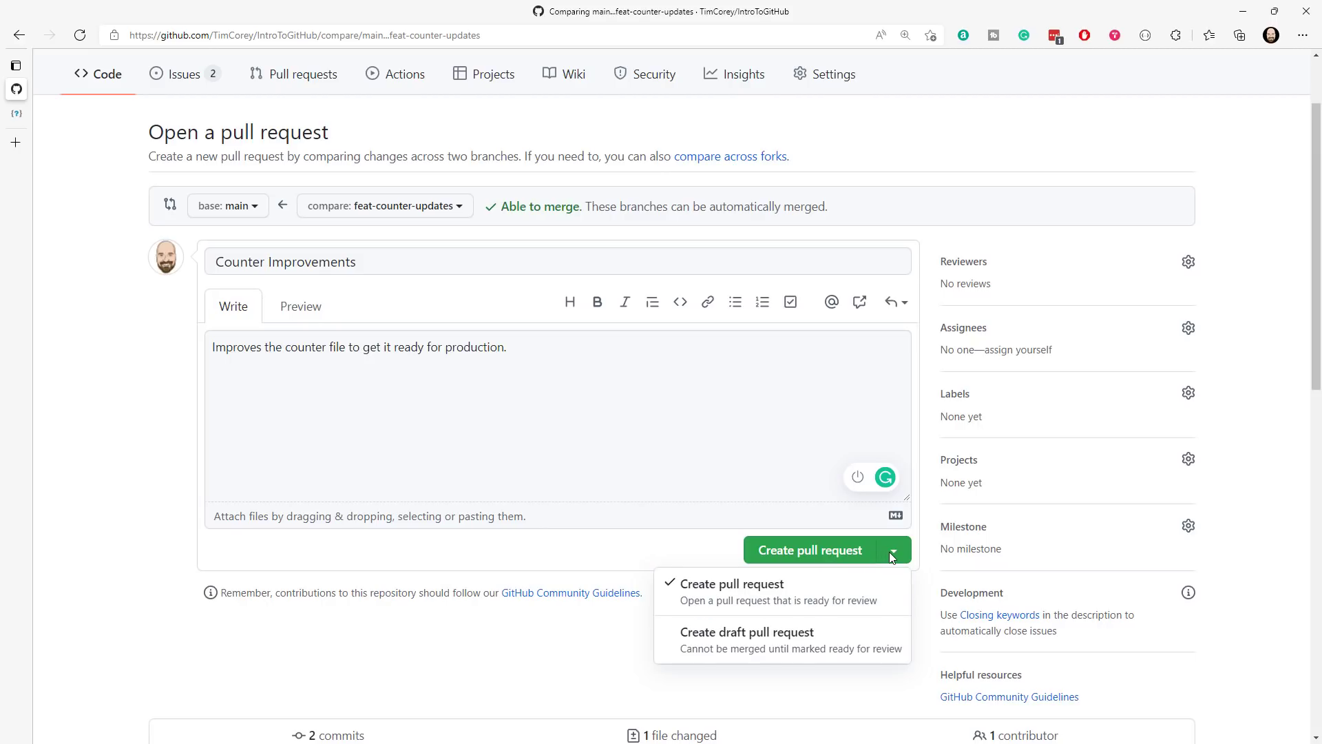
left_click(805, 552)
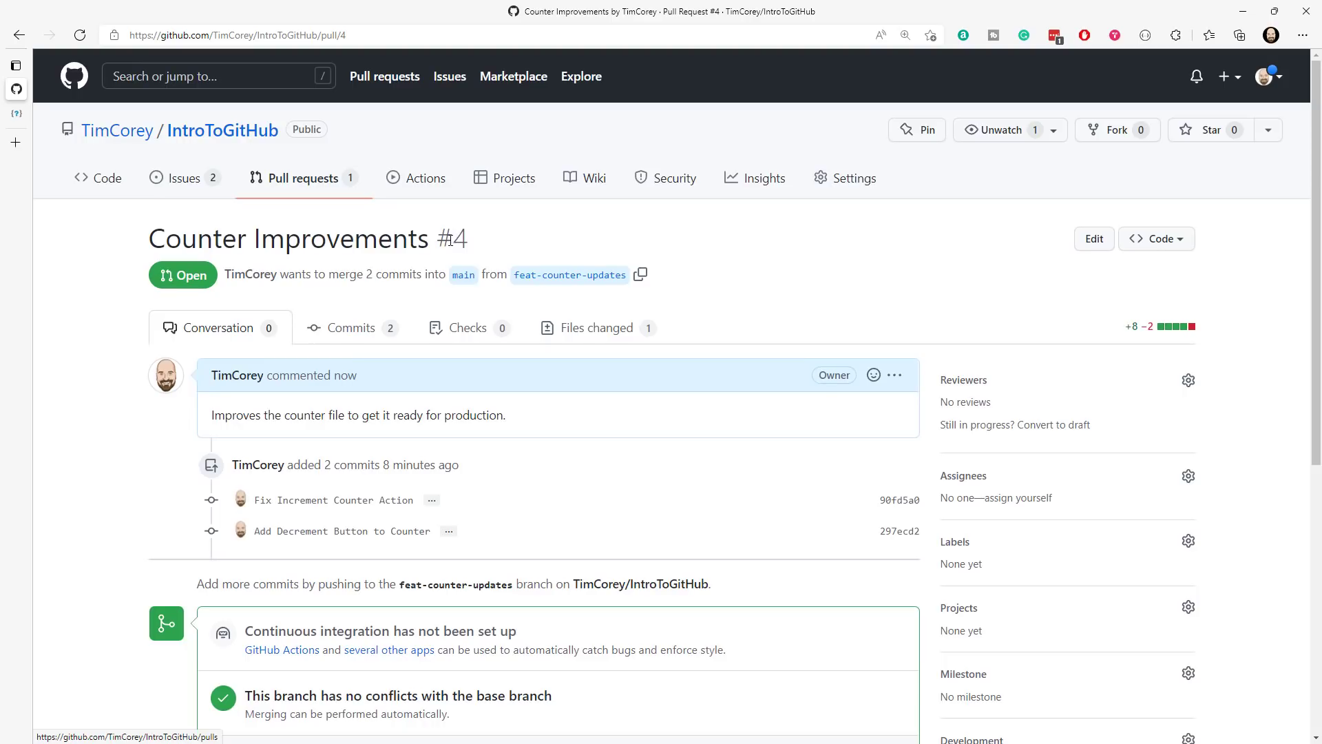
- Open Counter Improvements from the repository's list of pull requests and review its conversation and merge status
left_click_drag(438, 238, 465, 238)
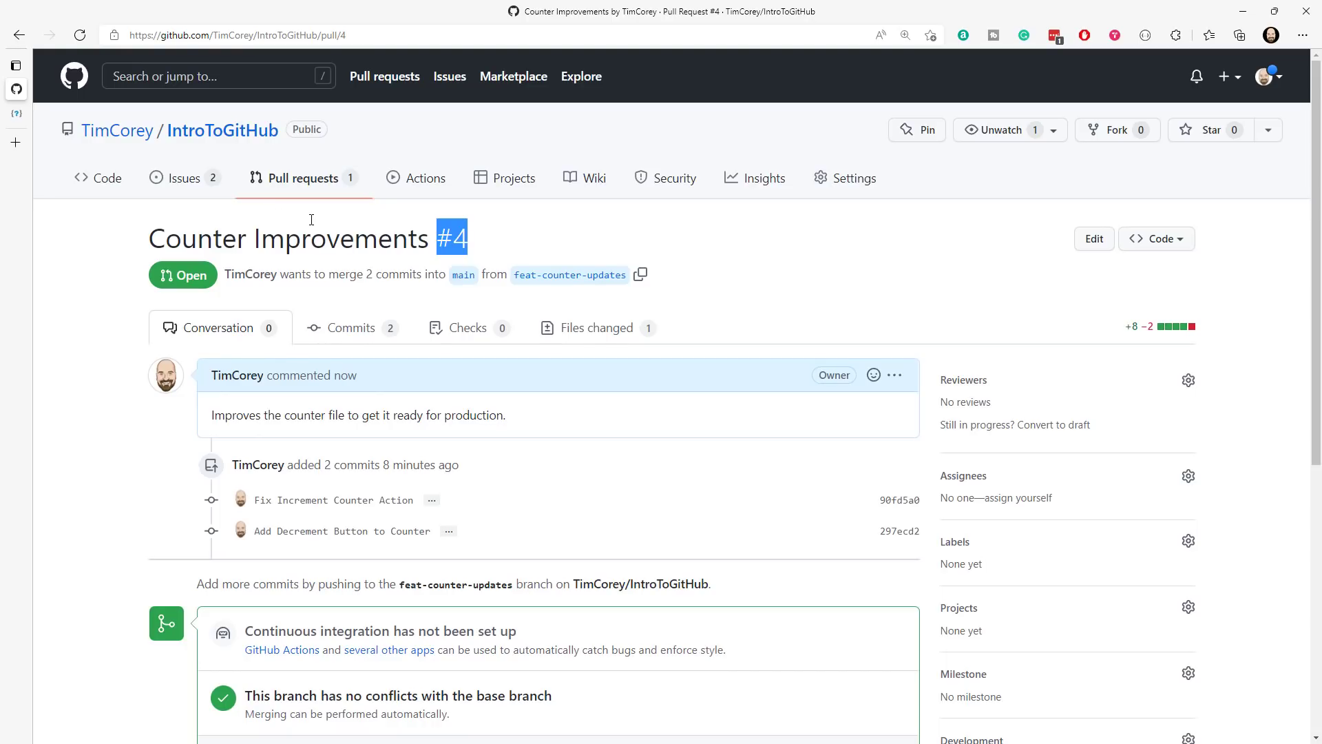
left_click(296, 178)
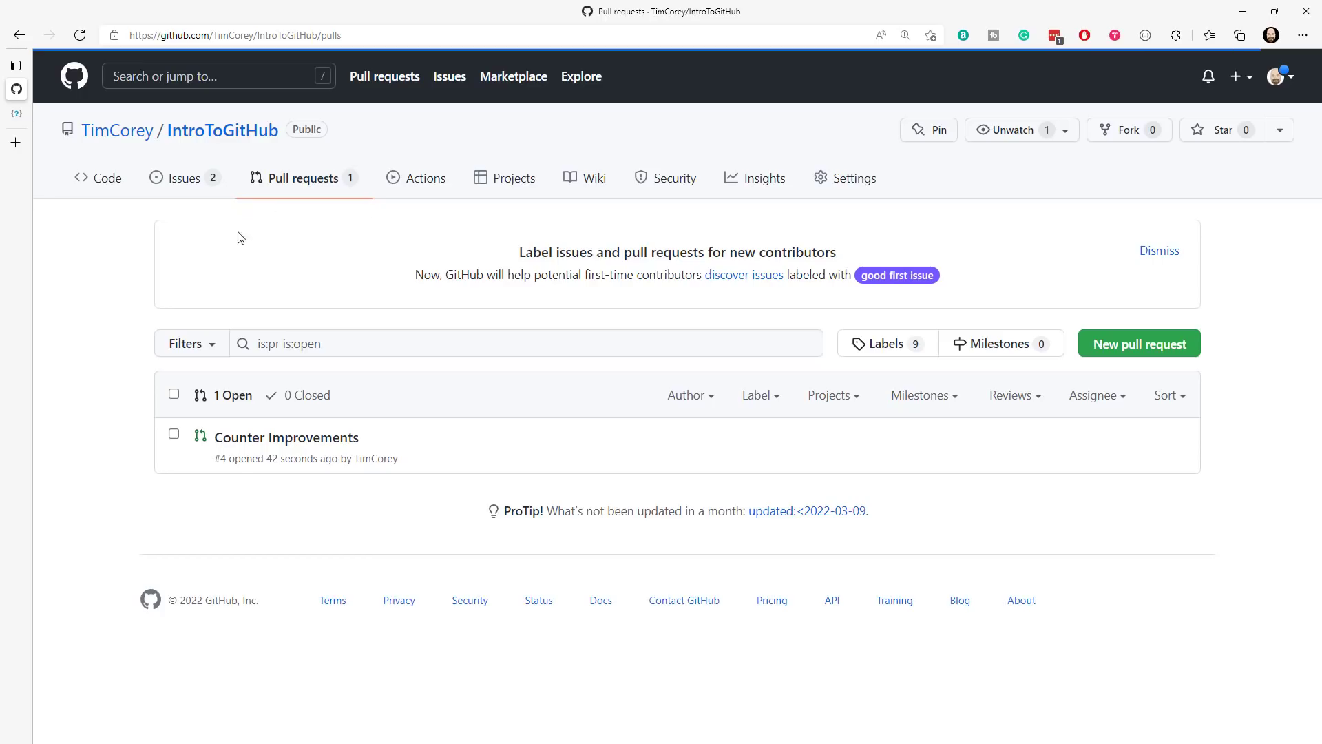
left_click(286, 439)
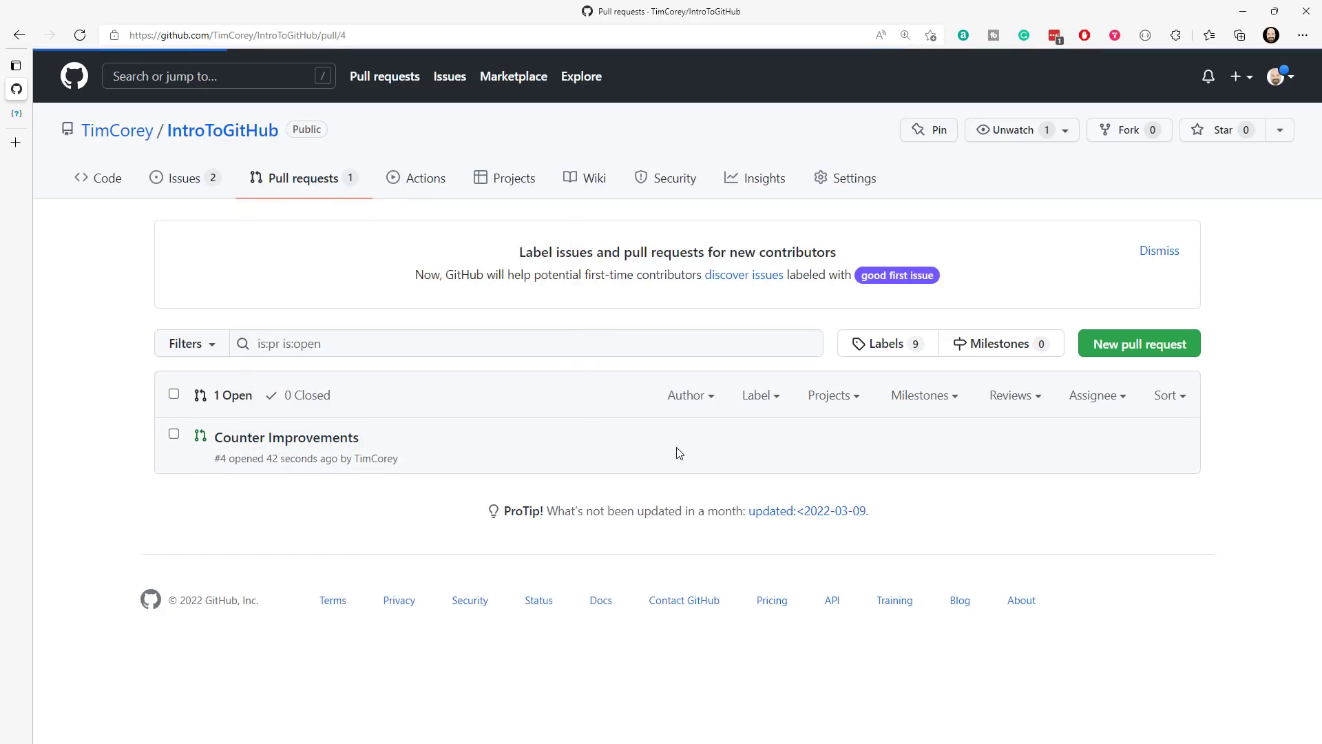
scroll(647, 313, "down", 1)
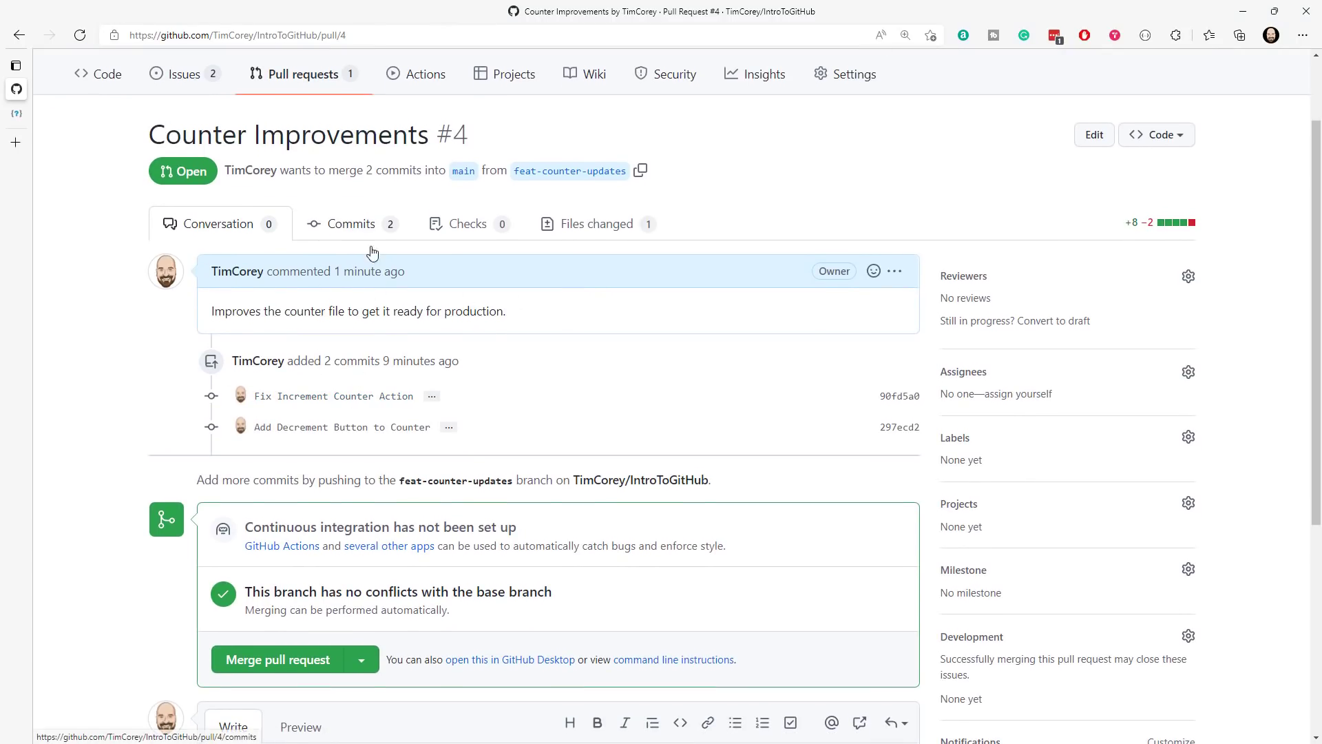
scroll(296, 337, "down", 2)
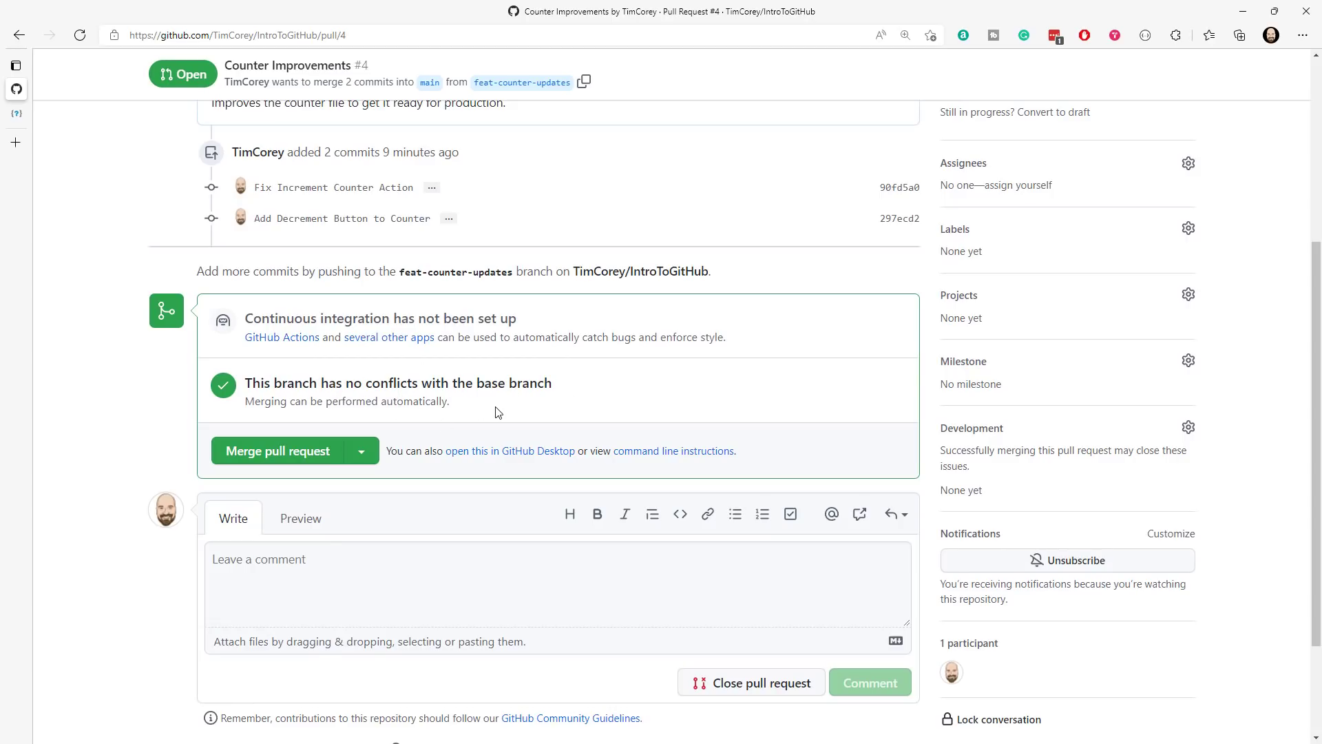
scroll(498, 412, "up", 3)
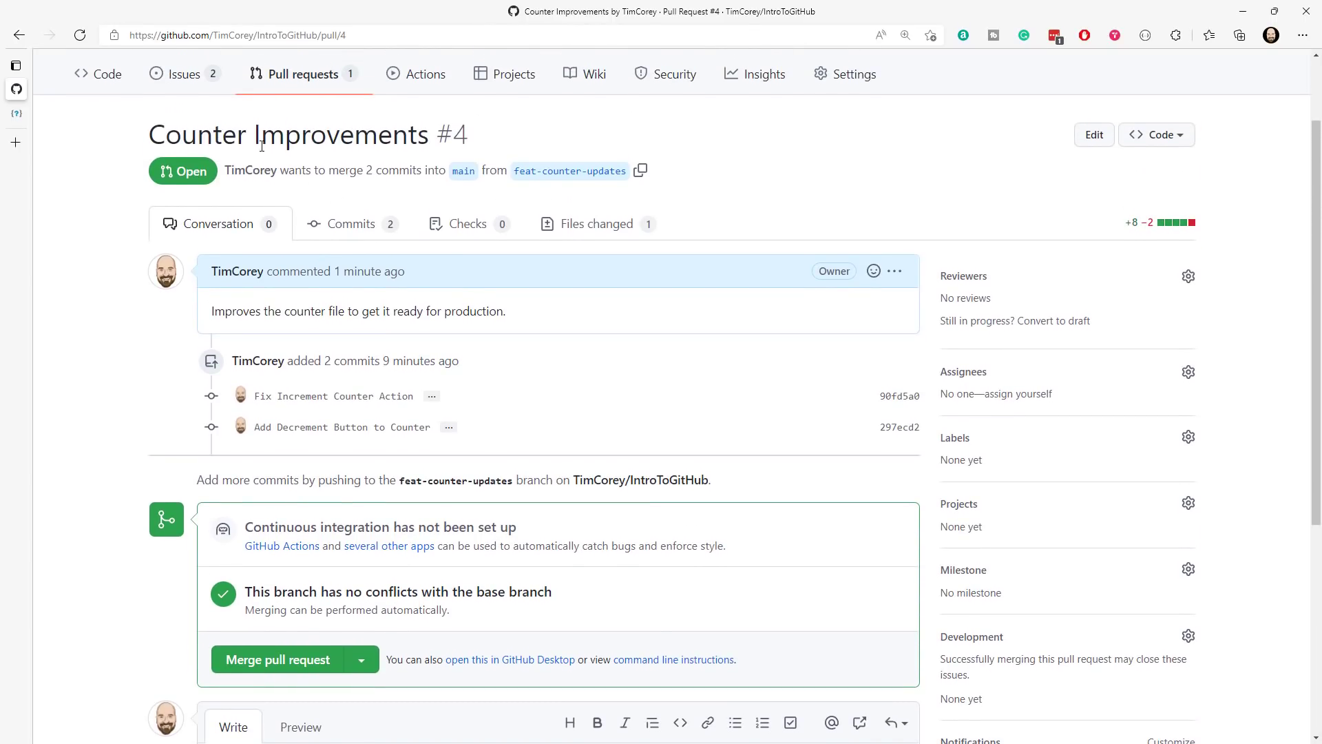
- Open the issue "Add a decrement button to Counter page" and inspect its linked commit reference
left_click(180, 76)
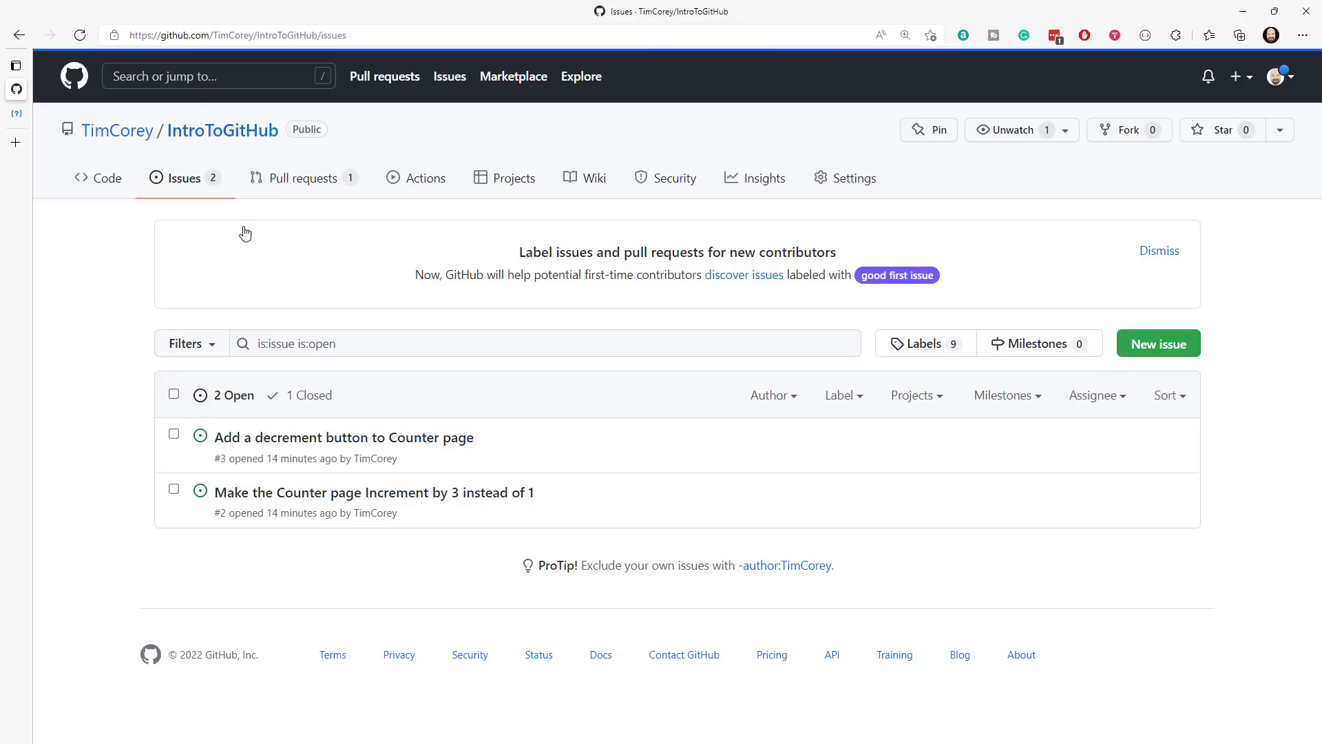
left_click(333, 437)
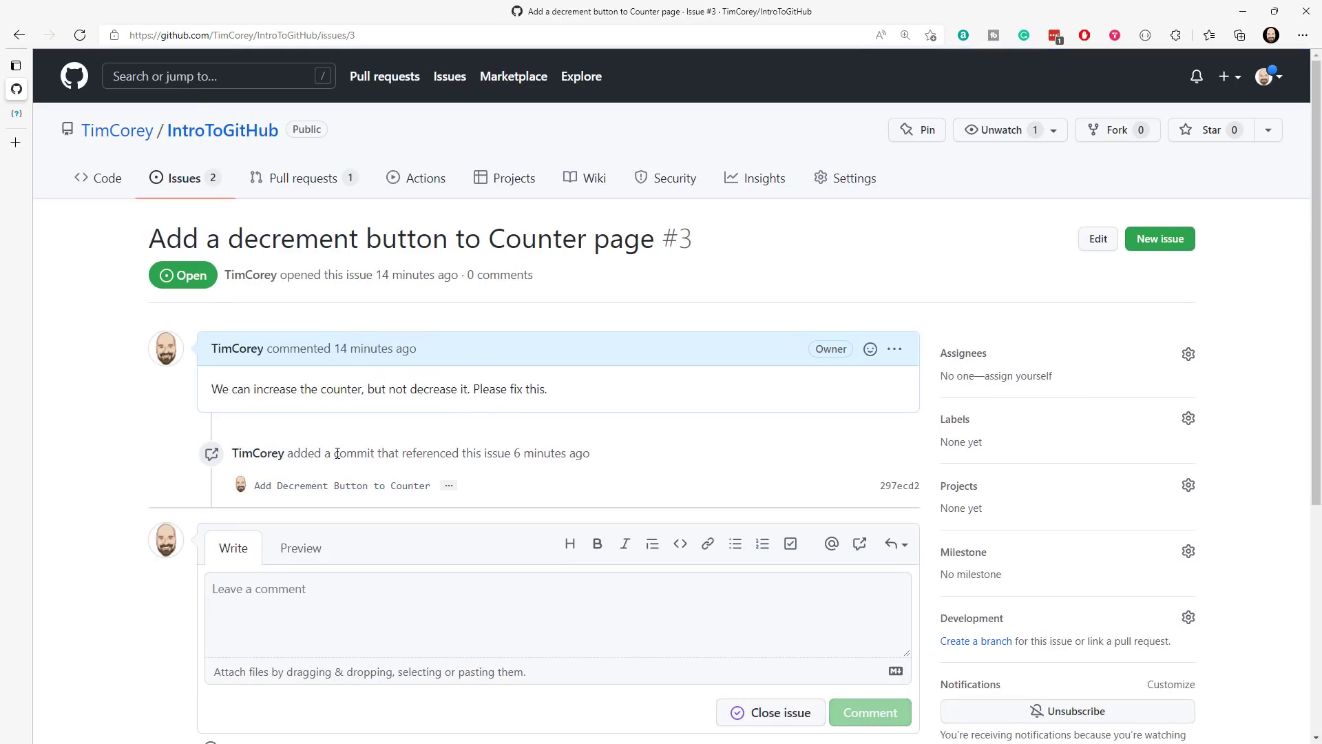
left_click_drag(317, 458, 599, 460)
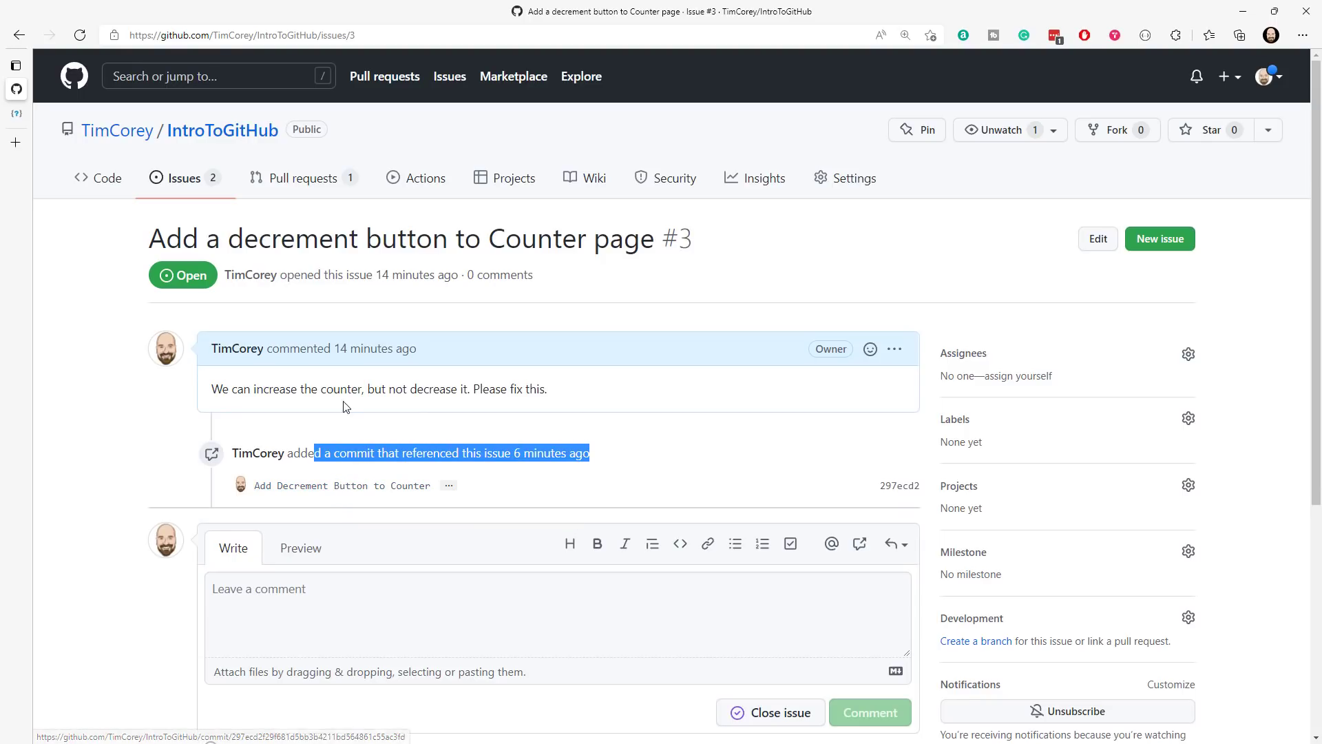
- Return to the Counter Improvements pull request and merge it into main using the "Create a merge commit" method, keeping the default message
left_click(295, 181)
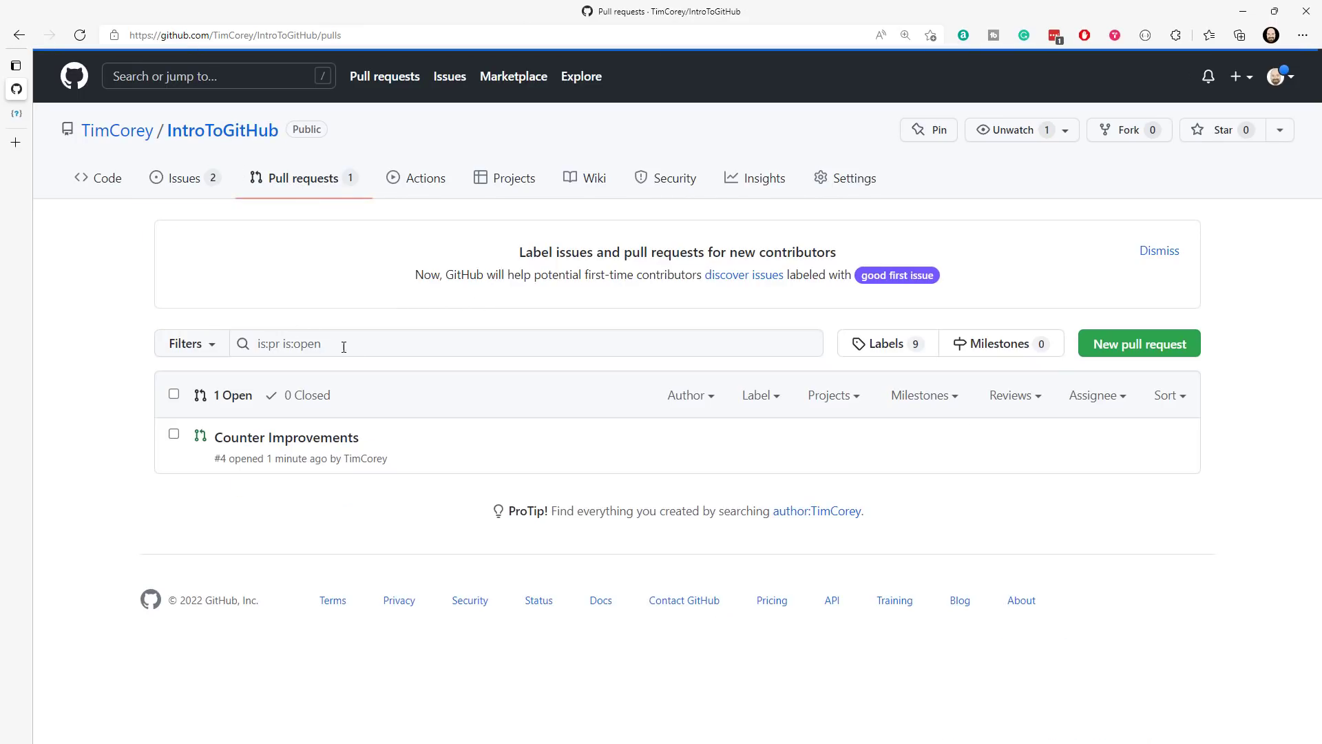
left_click(286, 440)
scroll(555, 375, "down", 2)
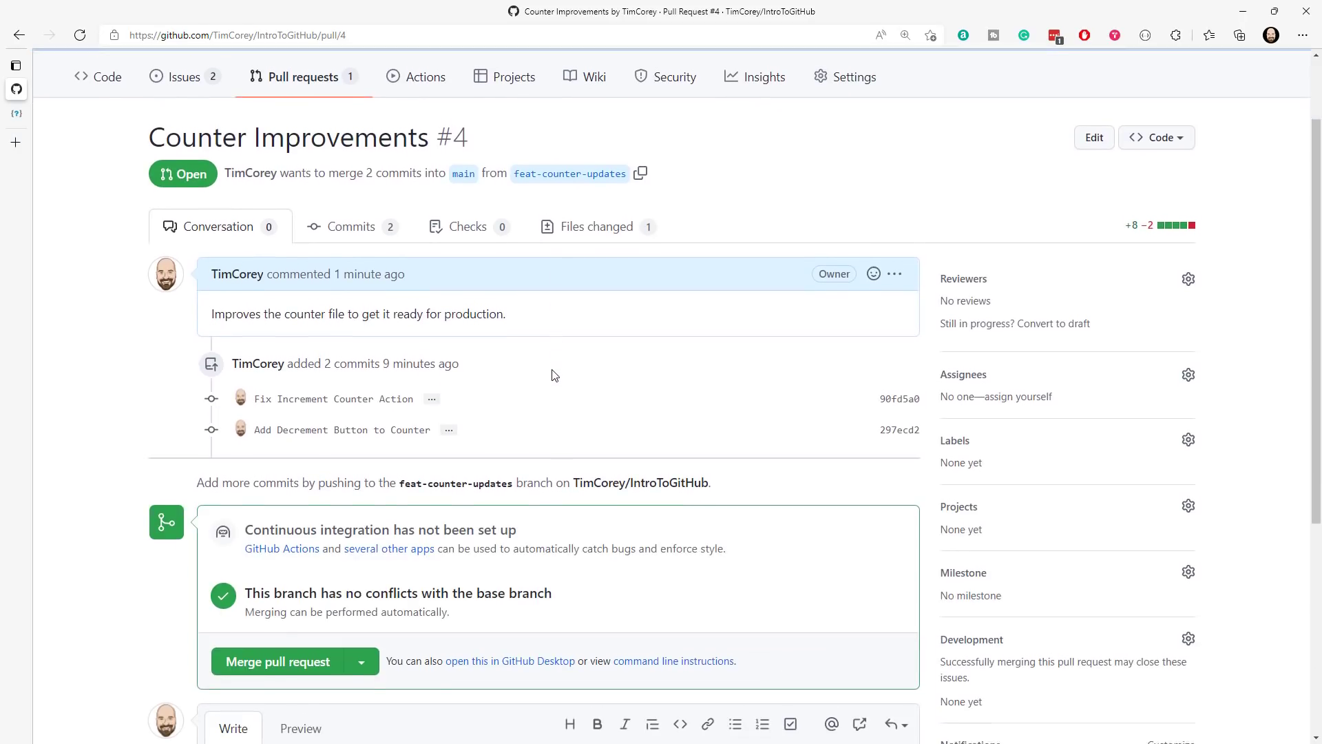
scroll(555, 375, "down", 4)
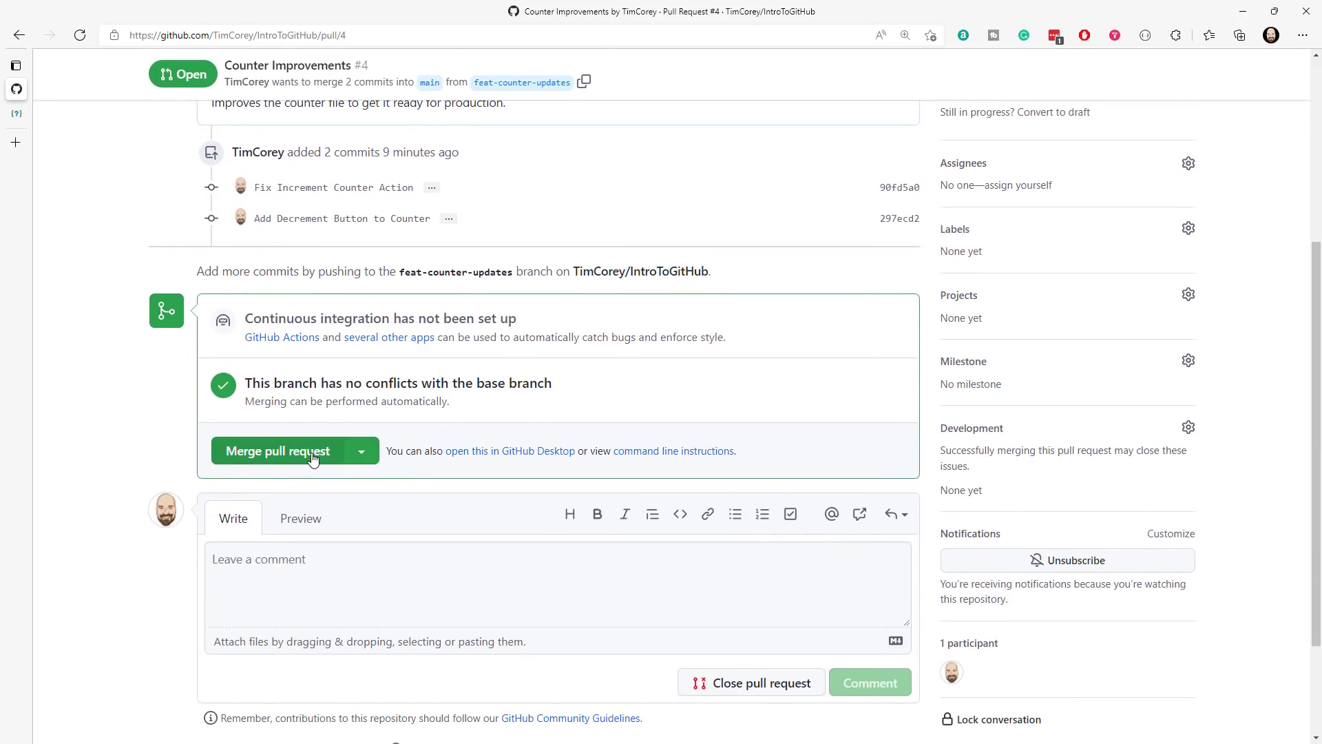
left_click(361, 451)
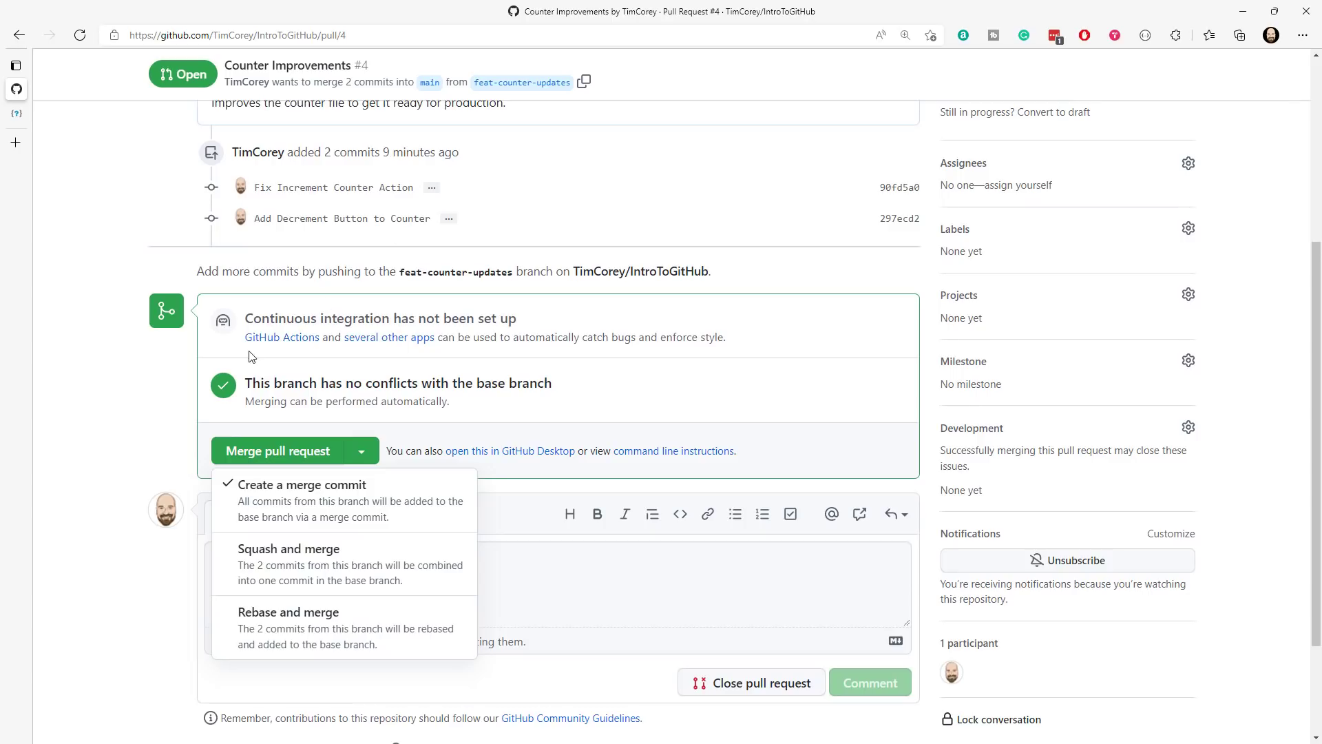
left_click(319, 485)
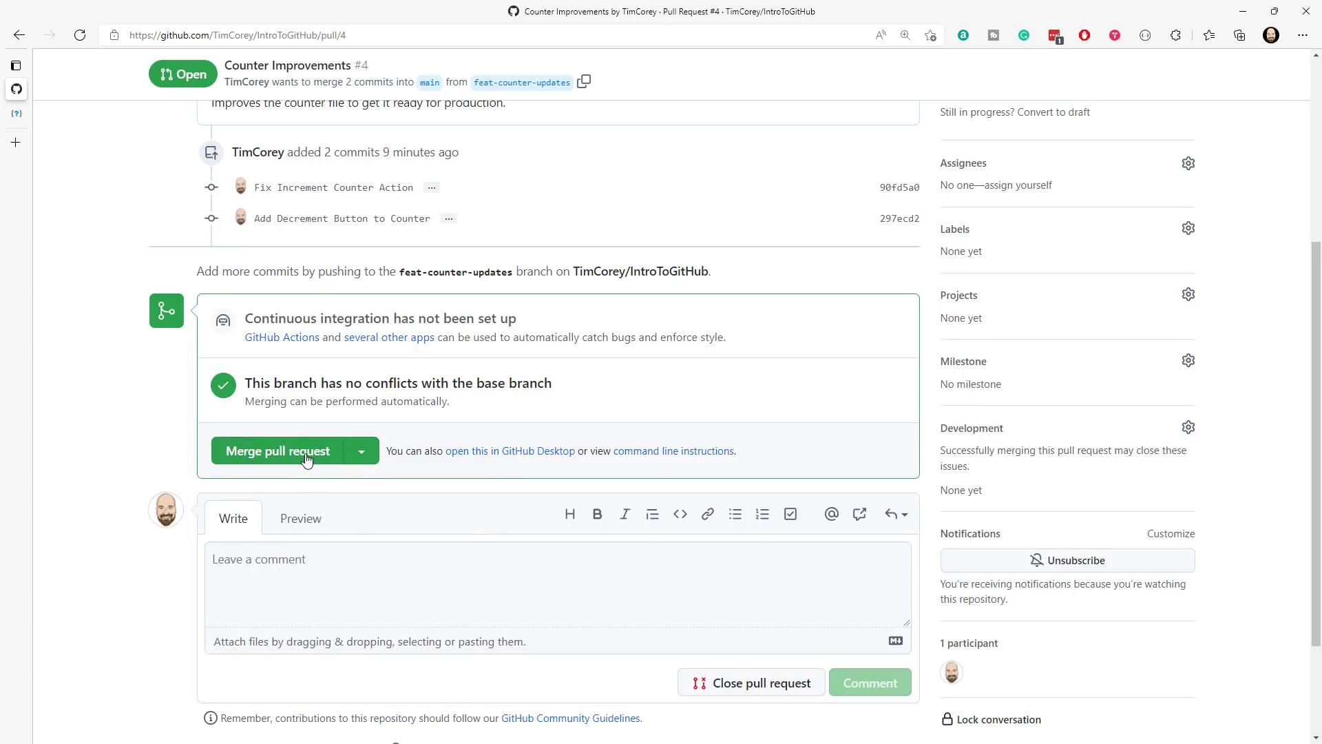
left_click(306, 457)
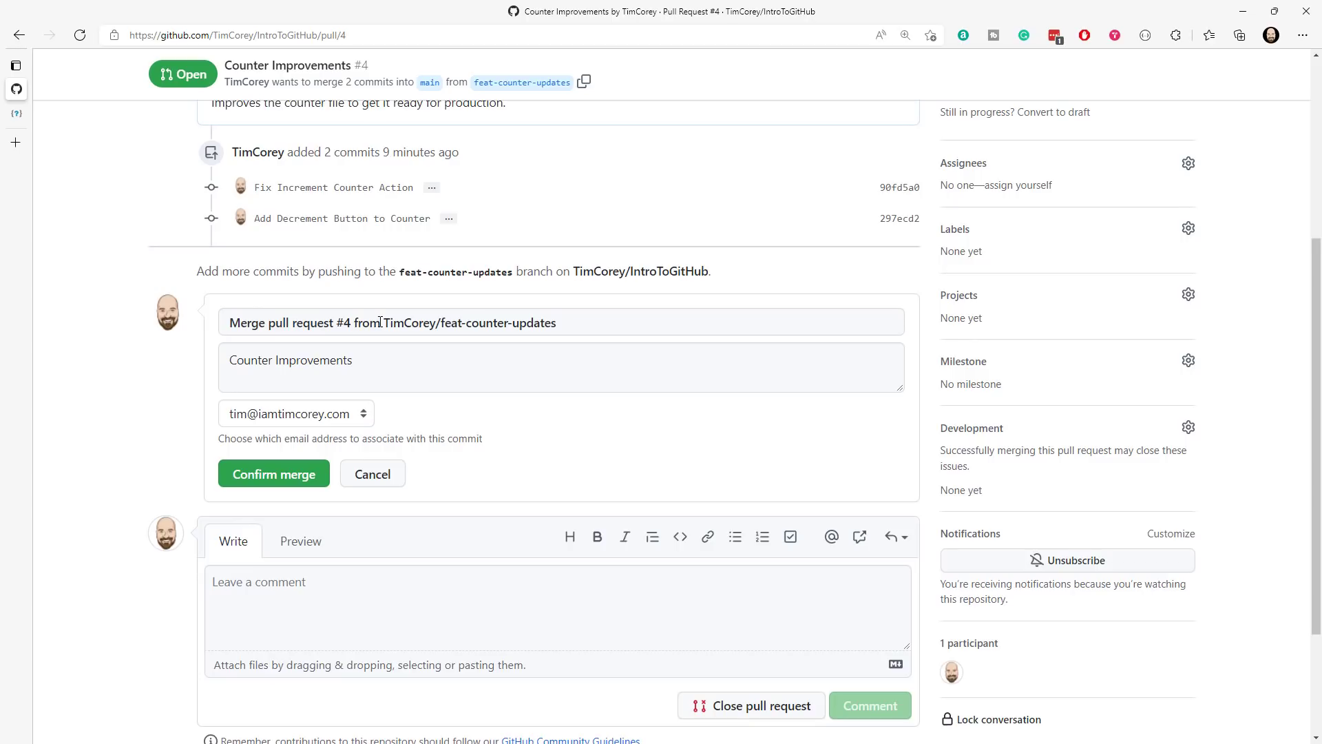
left_click(347, 363)
key("ctrl+a")
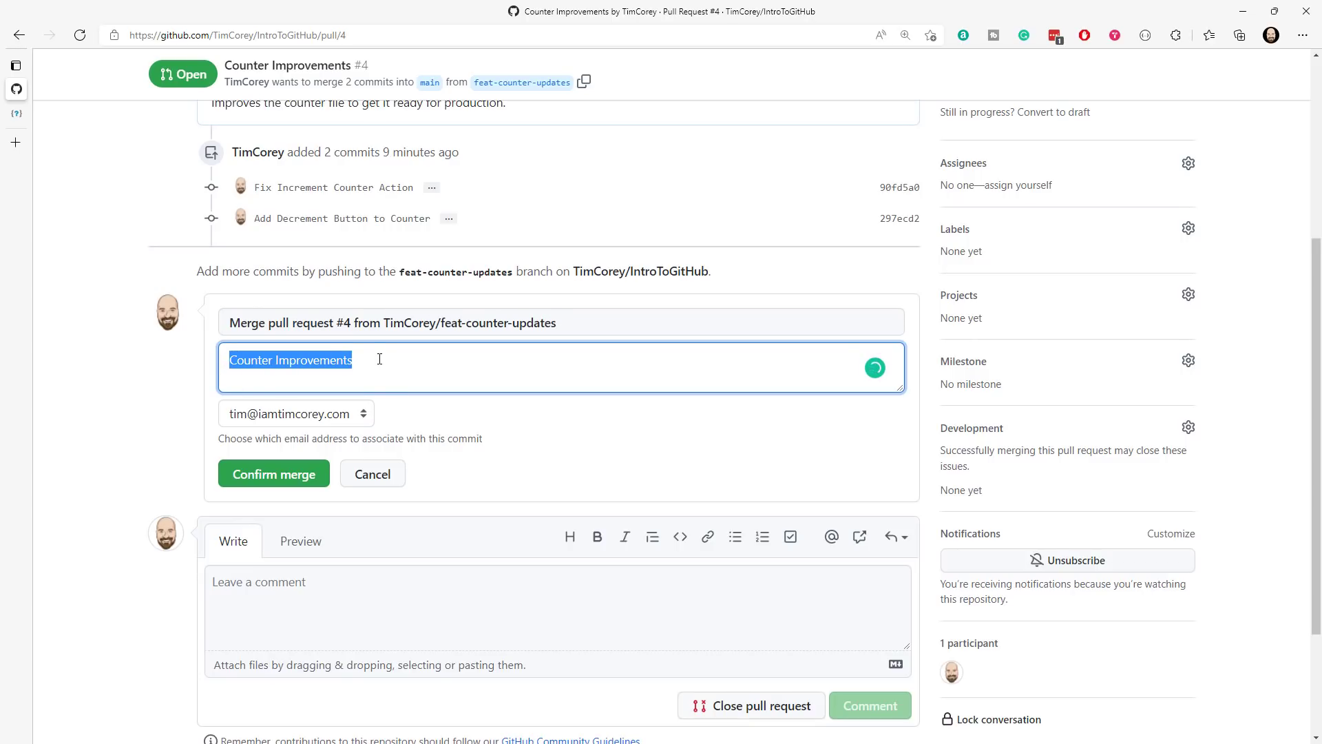
left_click(305, 473)
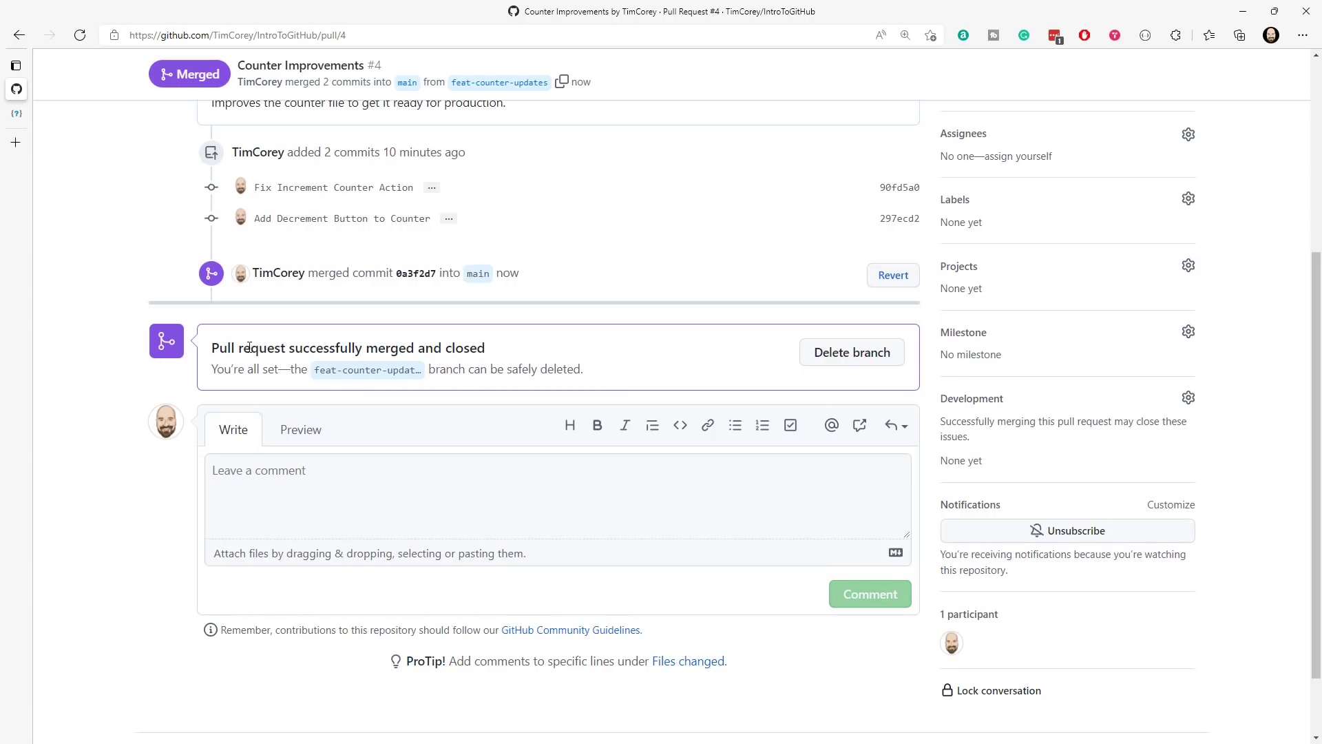
- Delete the merged feat-counter-updates branch from the Counter Improvements pull request
left_click_drag(230, 349, 479, 352)
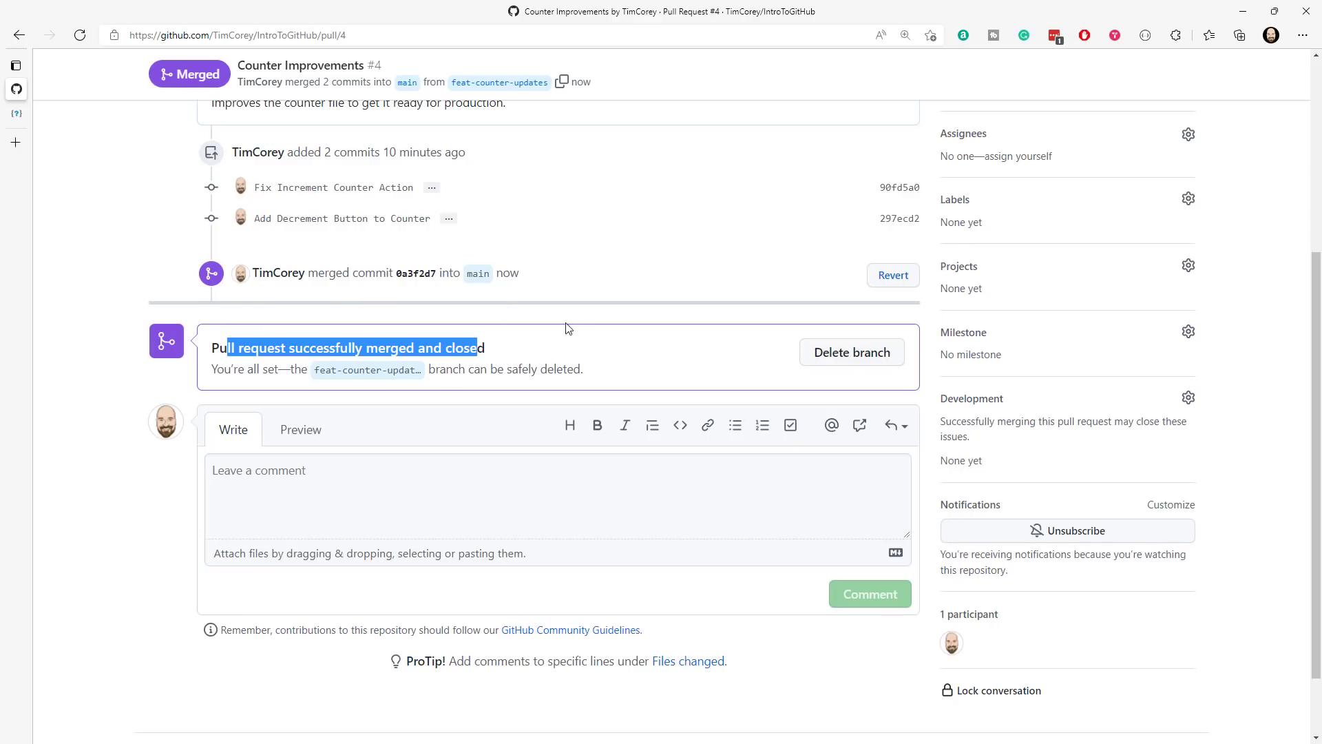
left_click(535, 349)
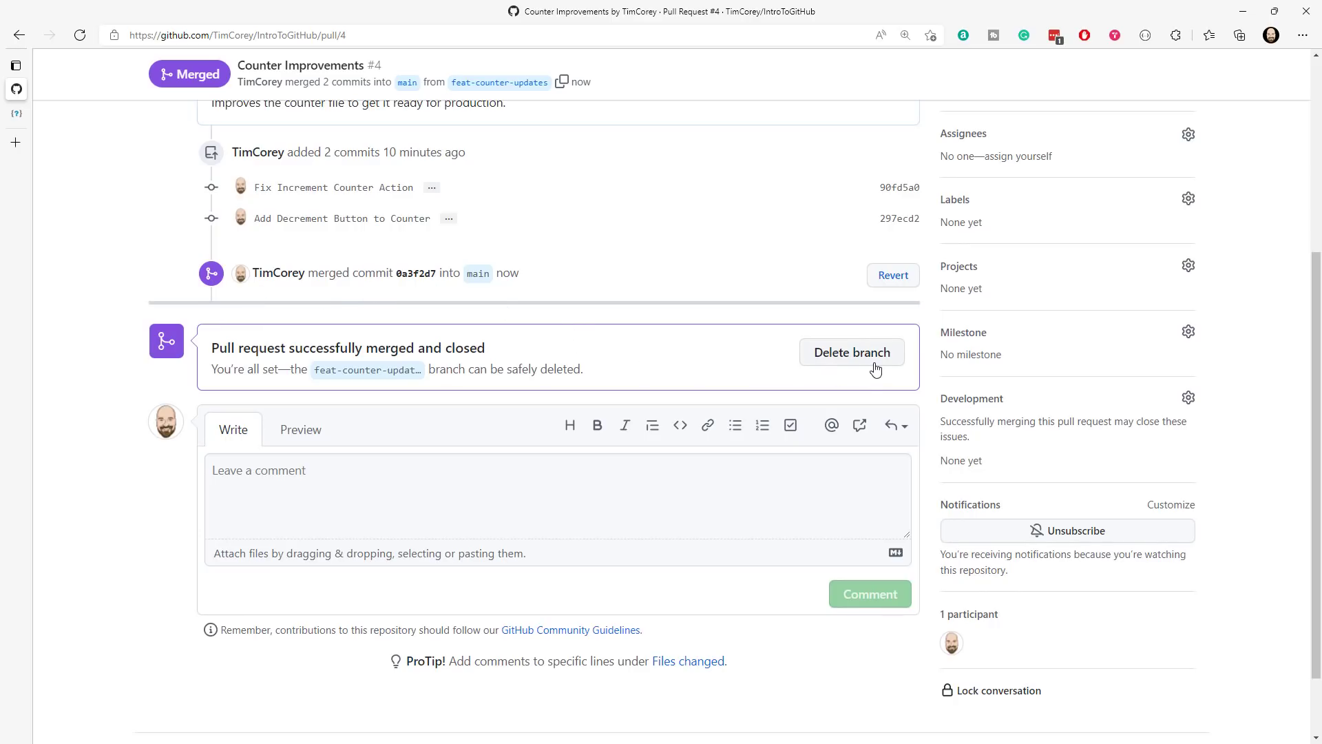
left_click(833, 365)
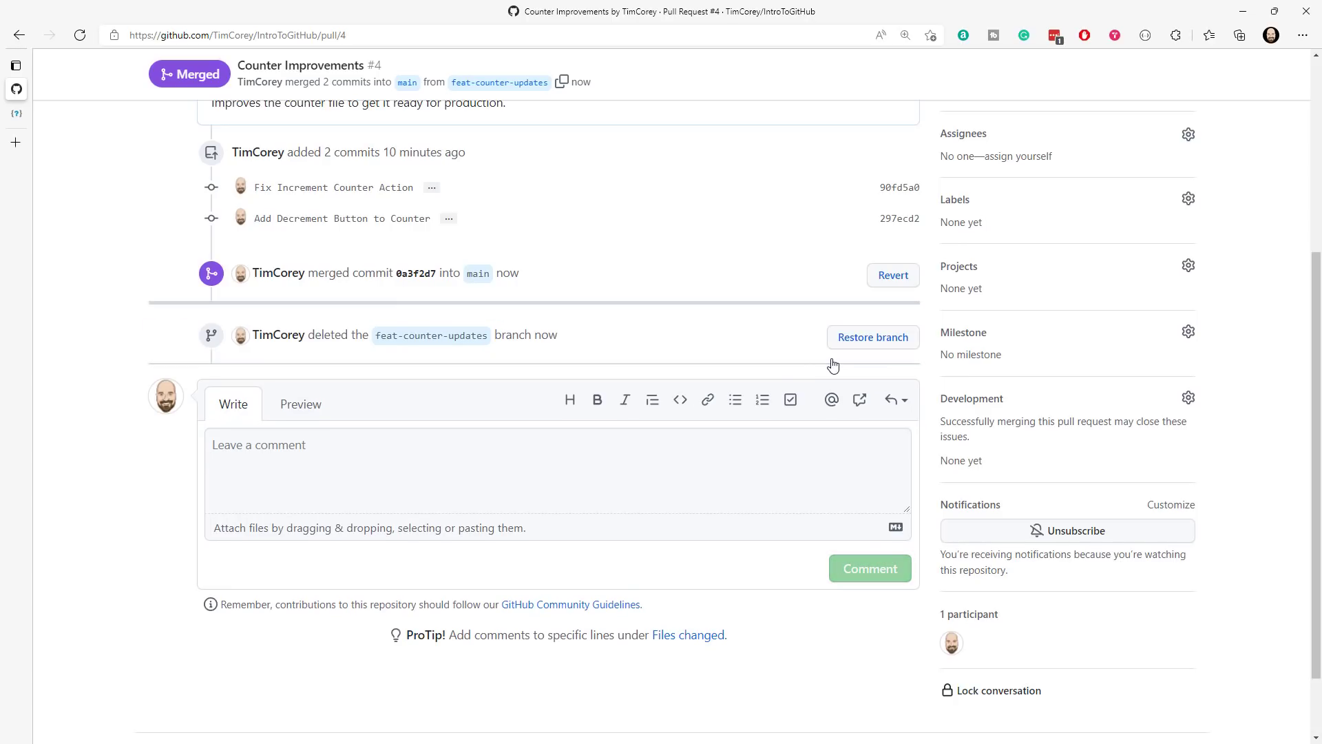
scroll(581, 354, "up", 5)
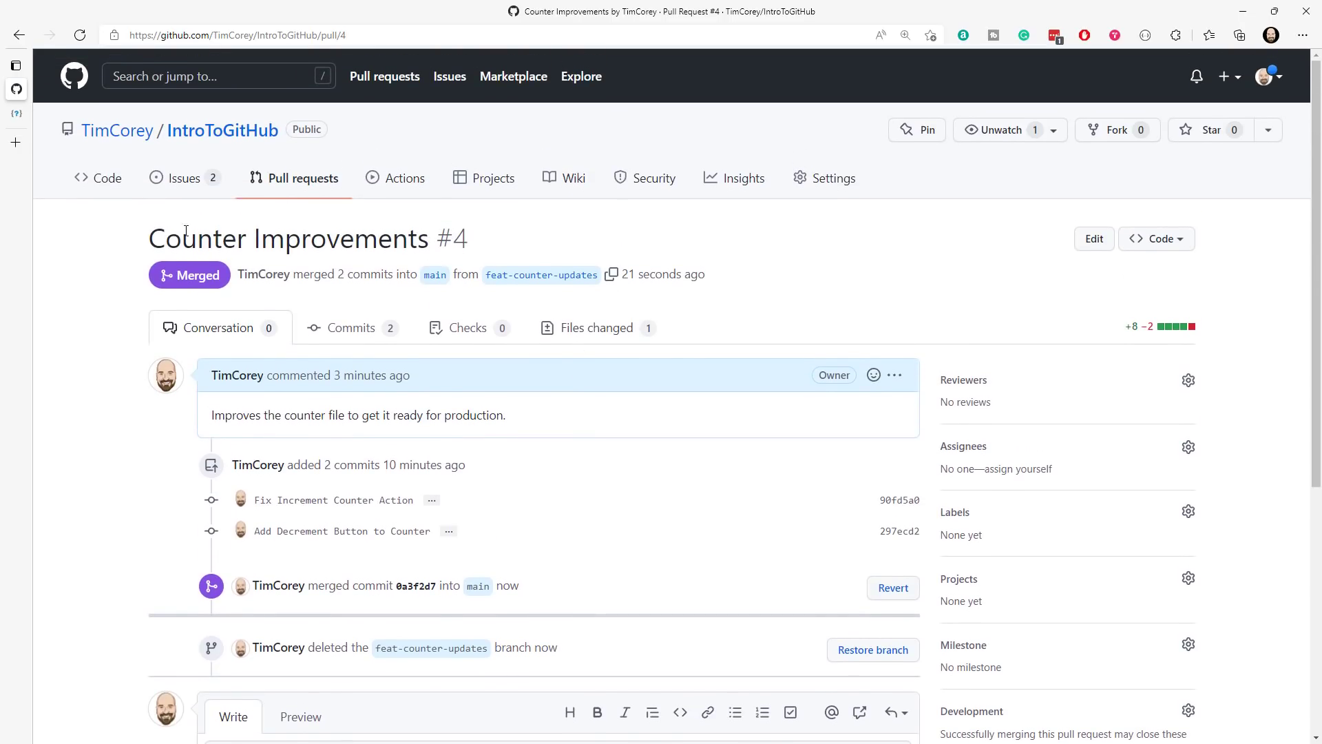
- Review the IntroToGitHub repository's branches on GitHub and list the local branches with git branch in Windows PowerShell
left_click(104, 177)
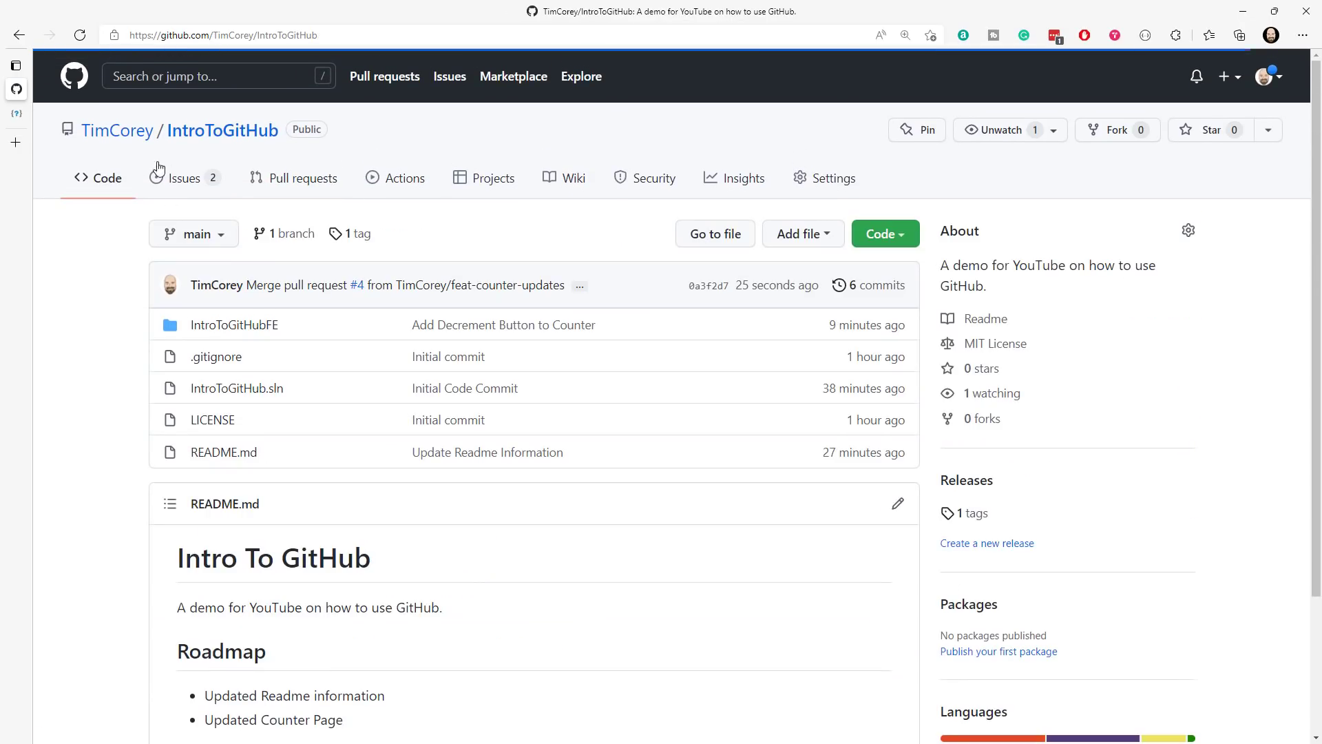
left_click(296, 237)
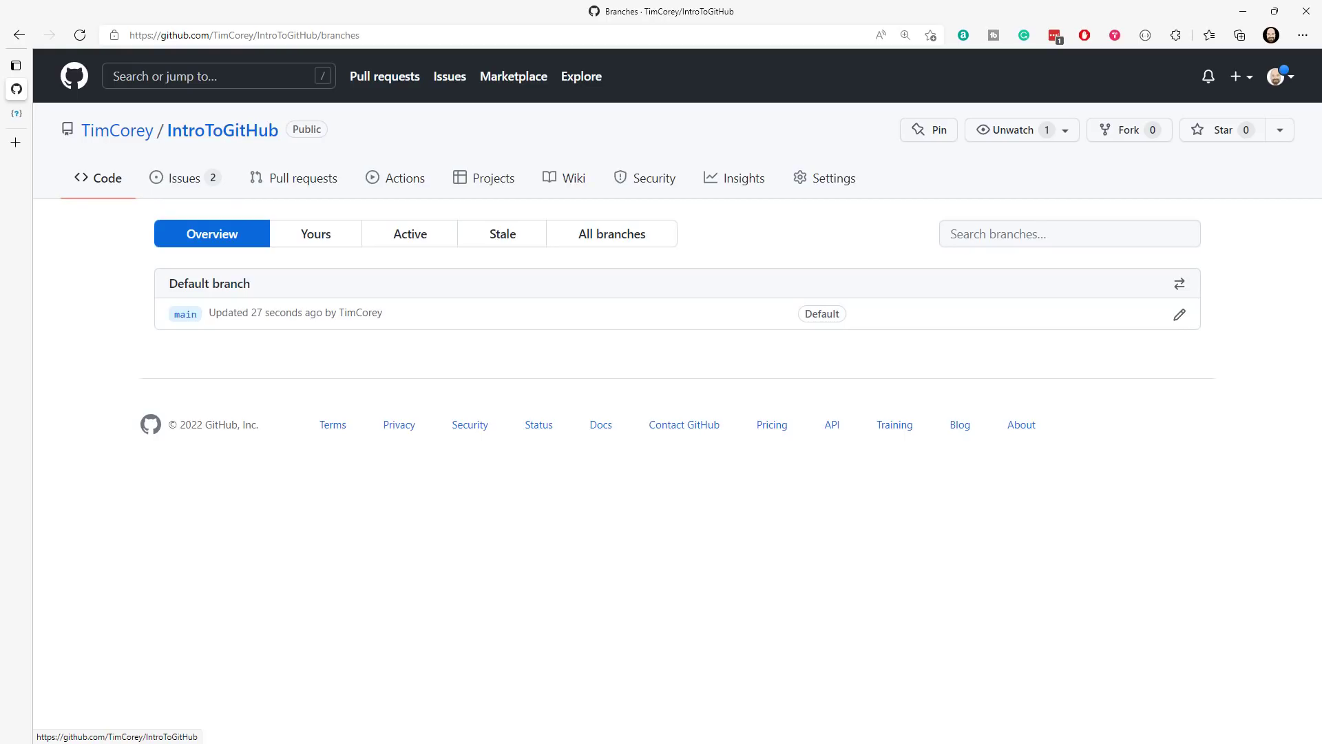
key("alt+Tab")
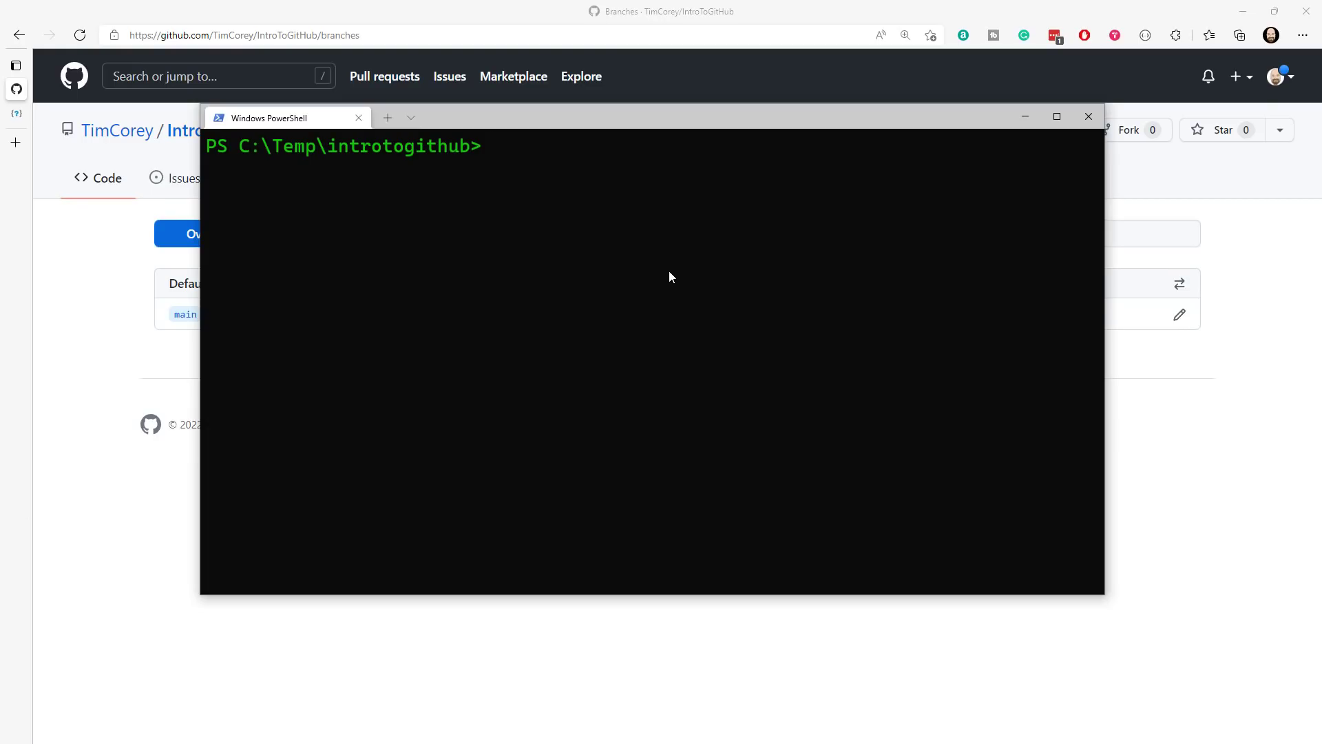
type("git branch")
key("Return")
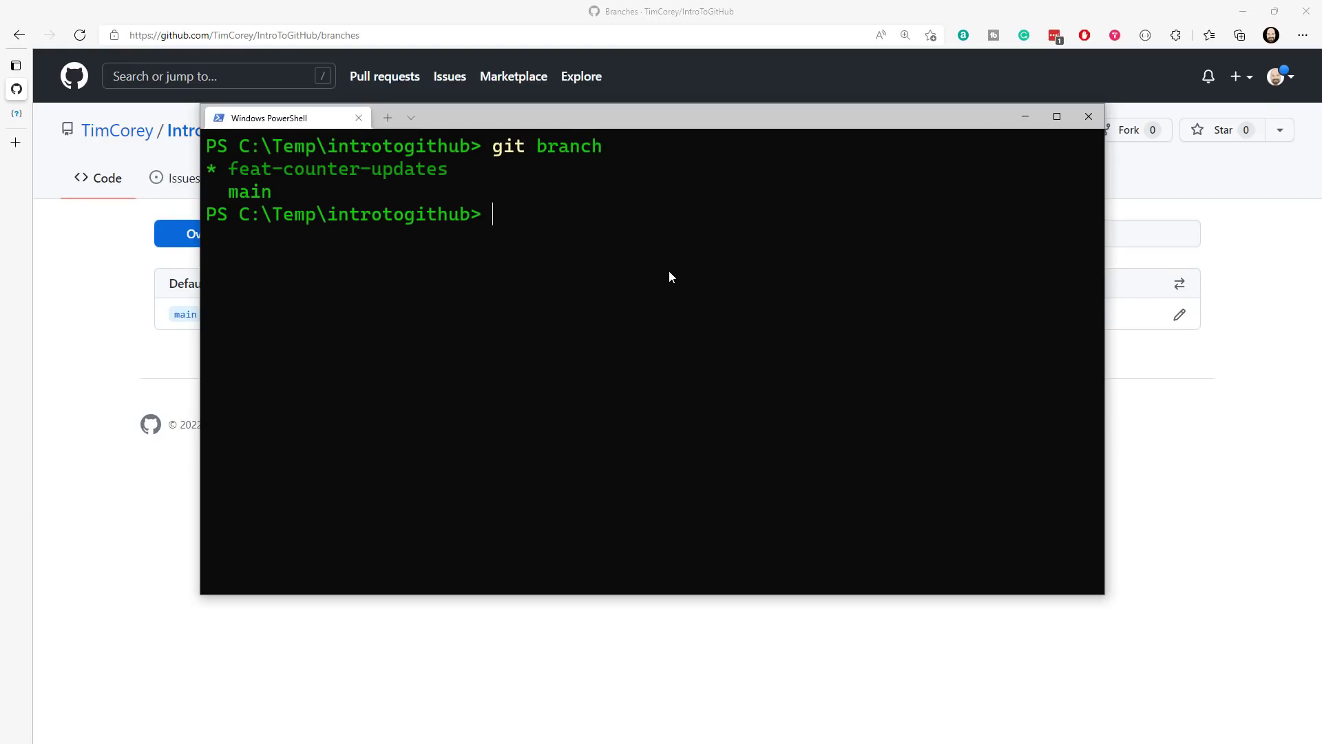
- Switch the local introtogithub repository to the main branch with git switch
type("git switch main")
key("Return")
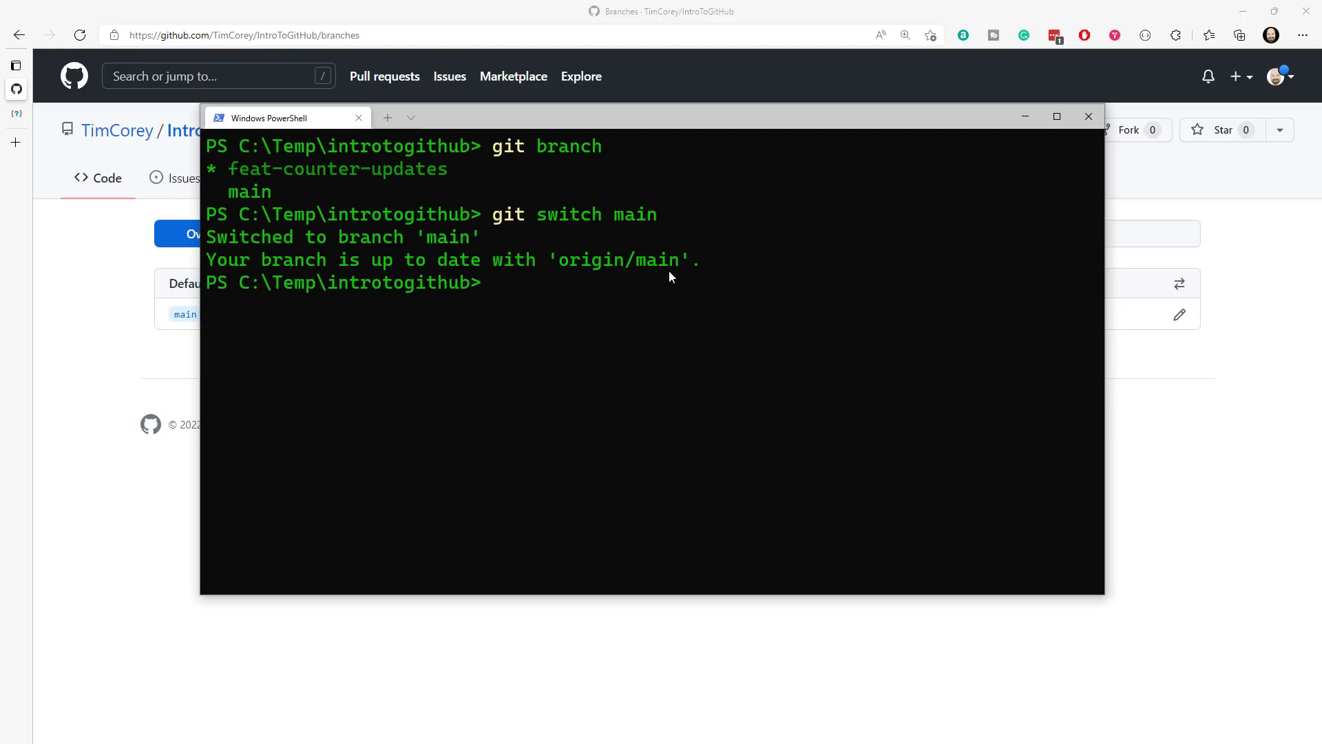
- Clear the terminal and list the local branches again to check which one is active
type("cls")
key("Return")
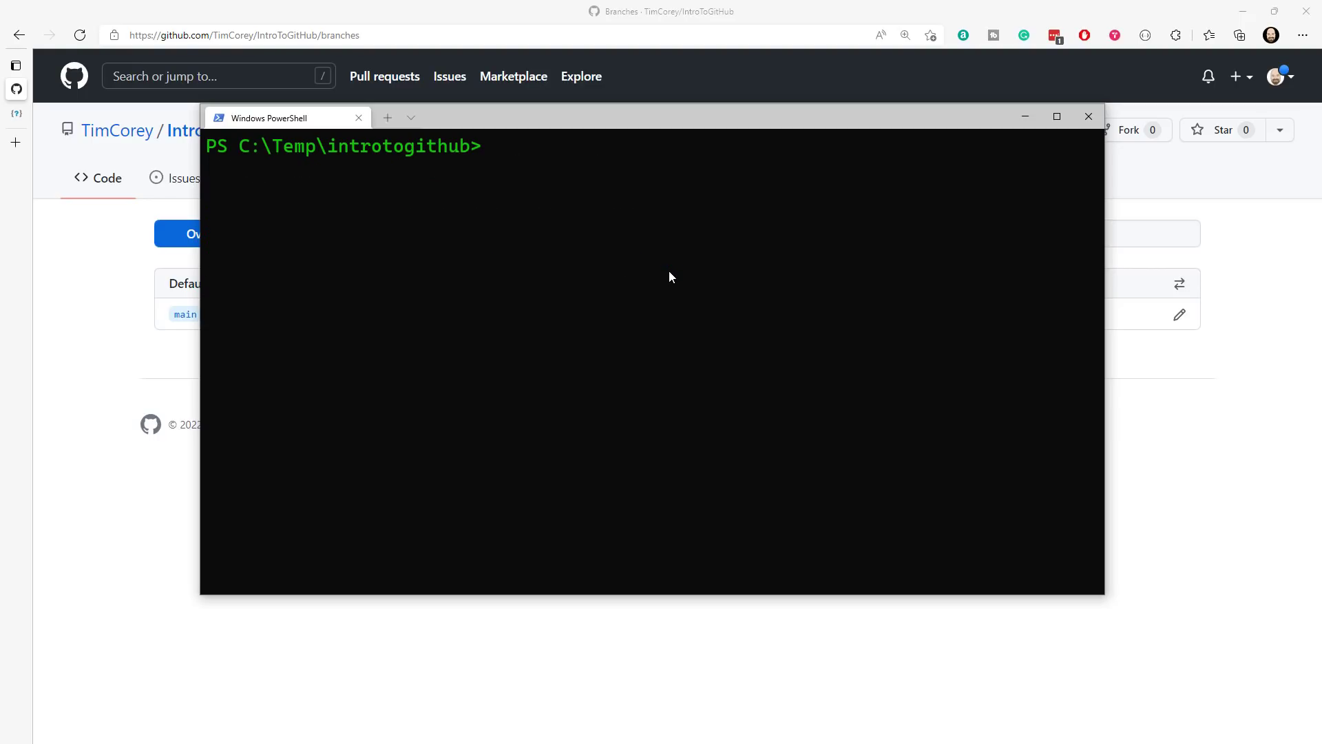
type("git branch")
key("Return")
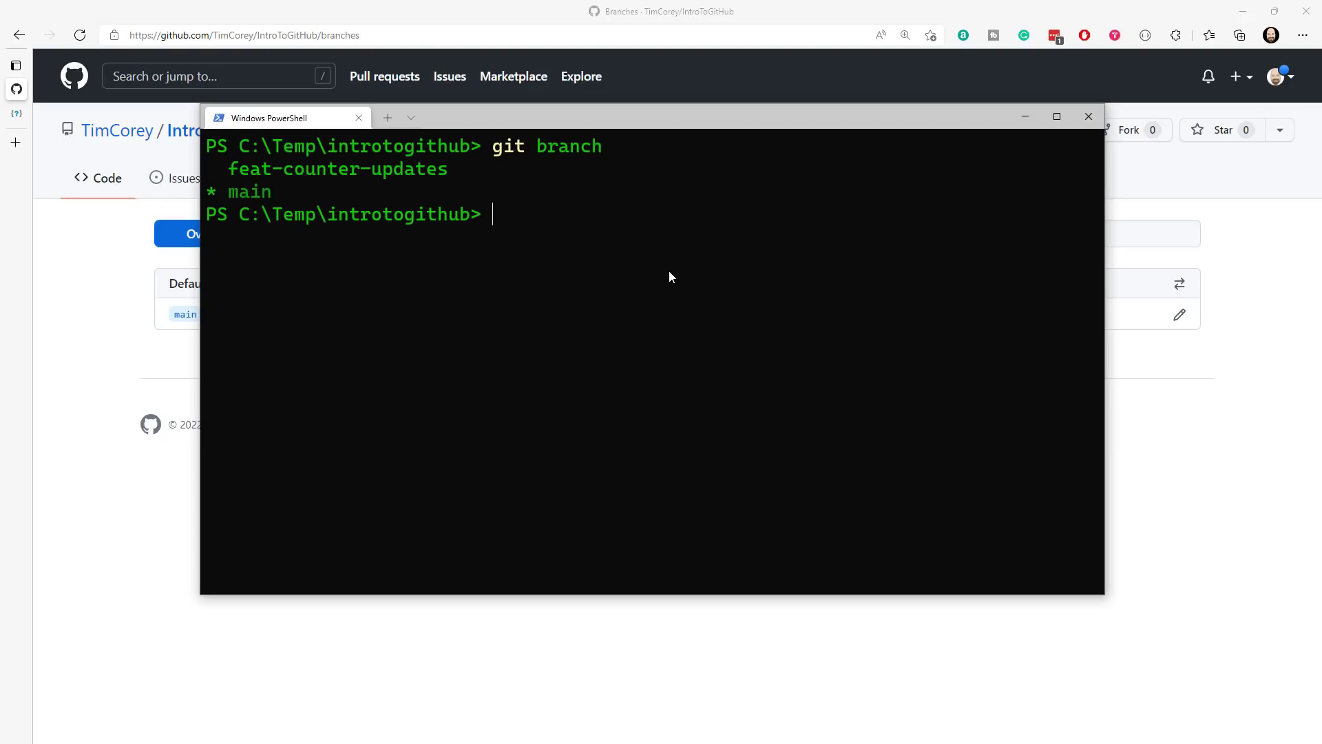
- Try to delete the local feat-counter-updates branch using git branch with the -d option
type("git gi")
key("BackSpace")
key("BackSpace")
type("branch -d")
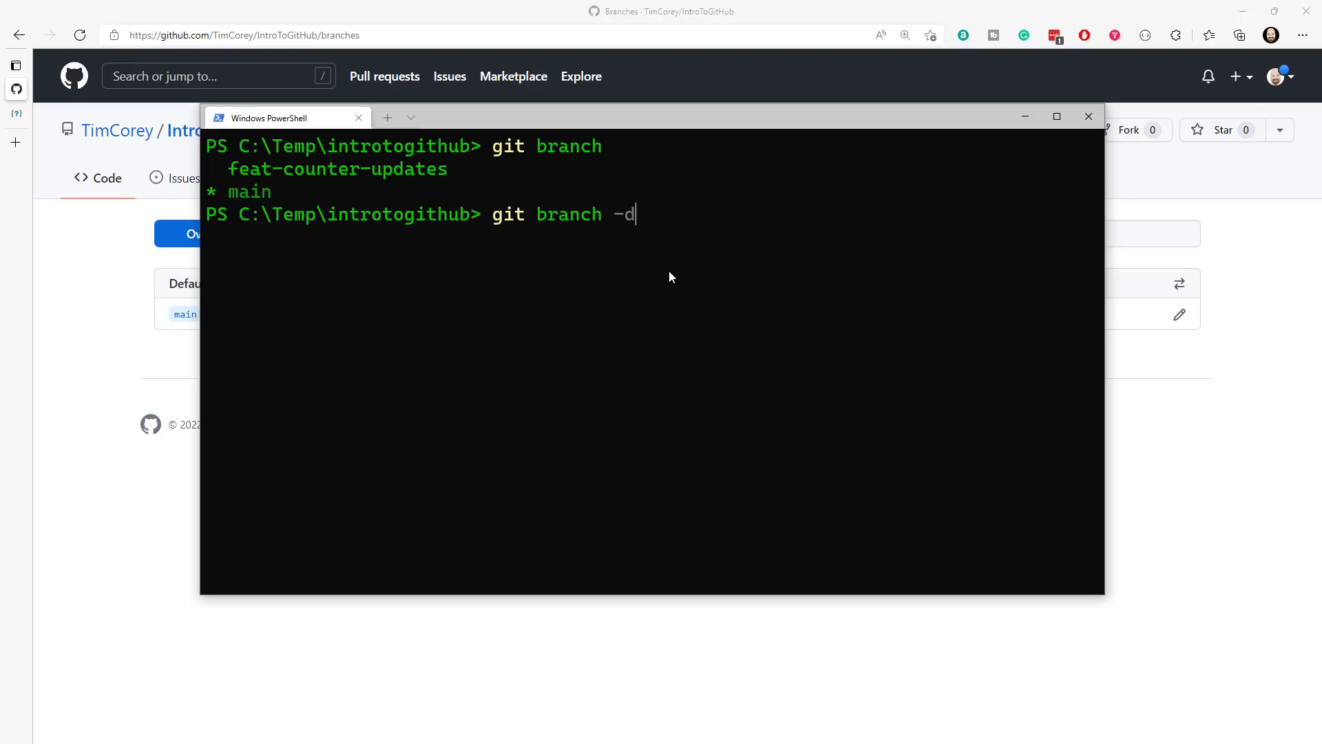
type(" \"")
key("BackSpace")
type("feat-counter-updates")
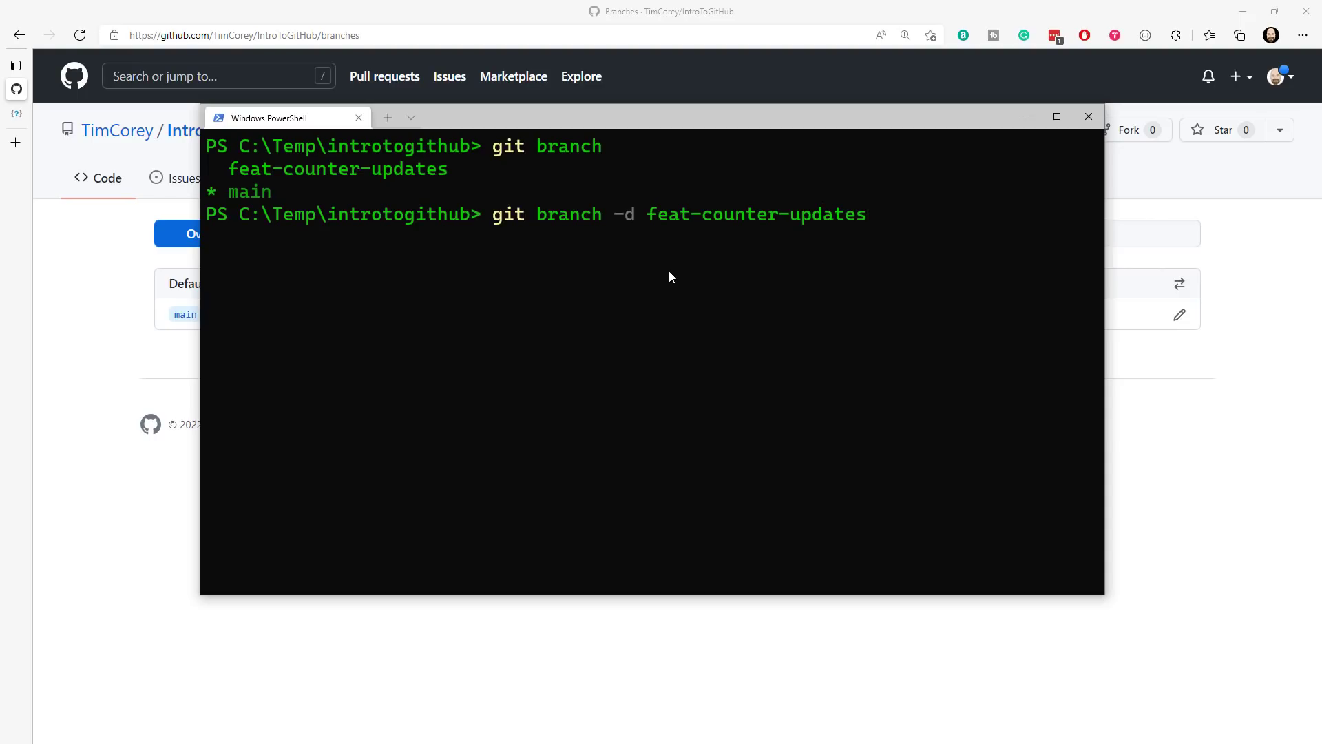
key("Return")
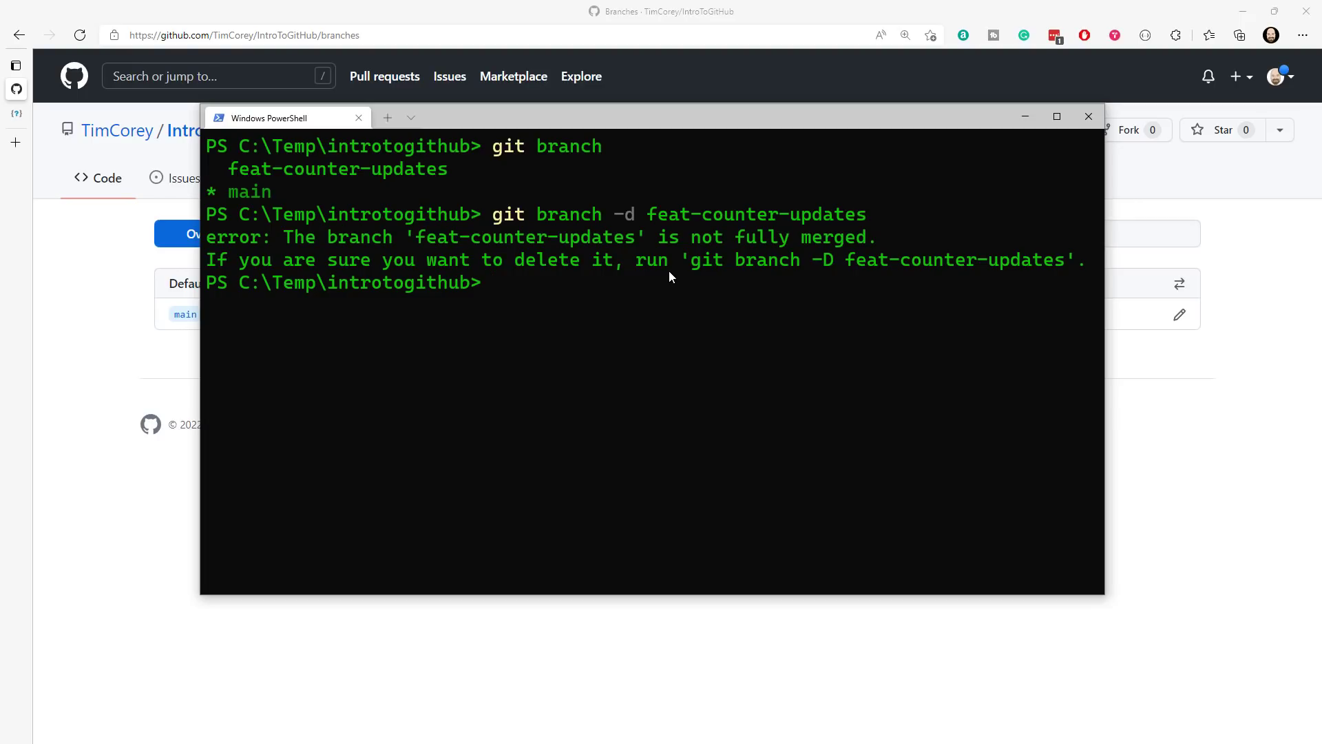
- Switch the local repository to main with git switch and pull the latest commits from GitHub
type("git switch main")
key("Return")
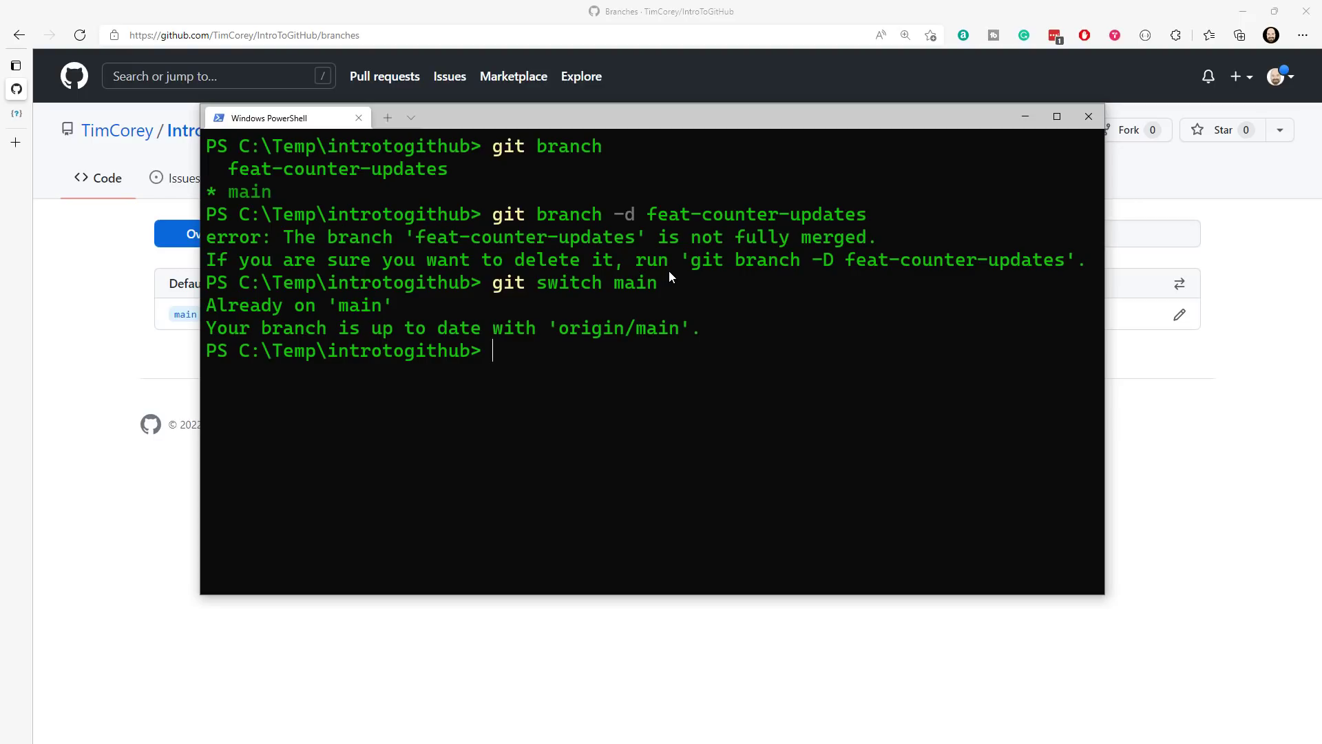
type("git pull")
key("Return")
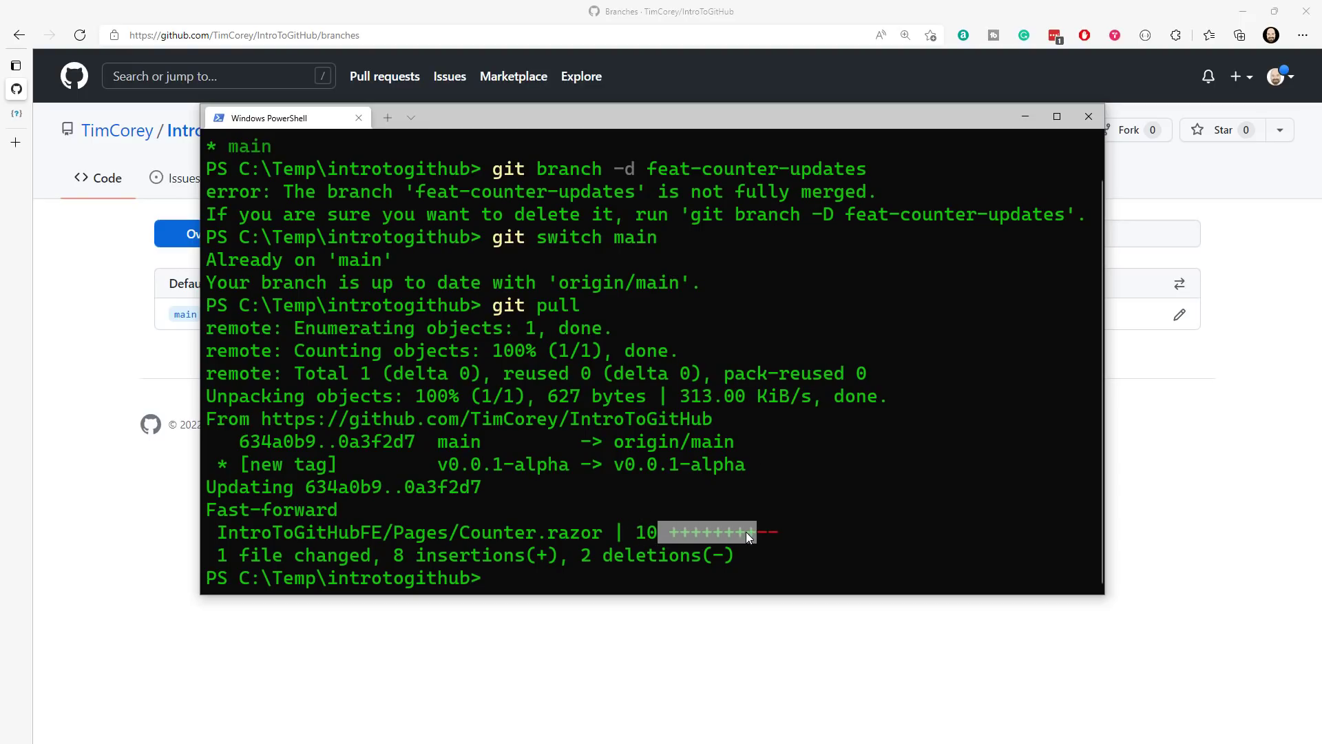
left_click_drag(758, 533, 767, 535)
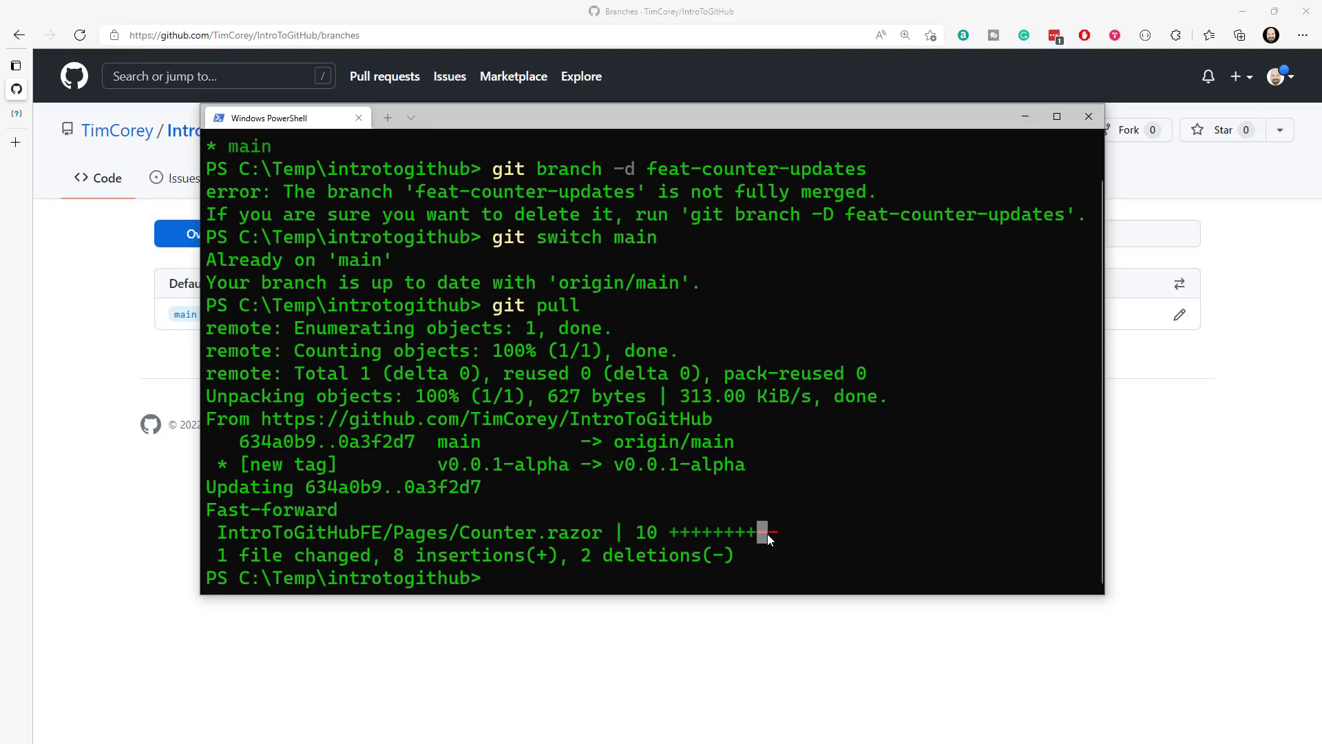
- Clear the terminal and delete the local feat-counter-updates branch using git branch with the -d option
left_click(531, 579)
type("cls")
key("Return")
type("git pull")
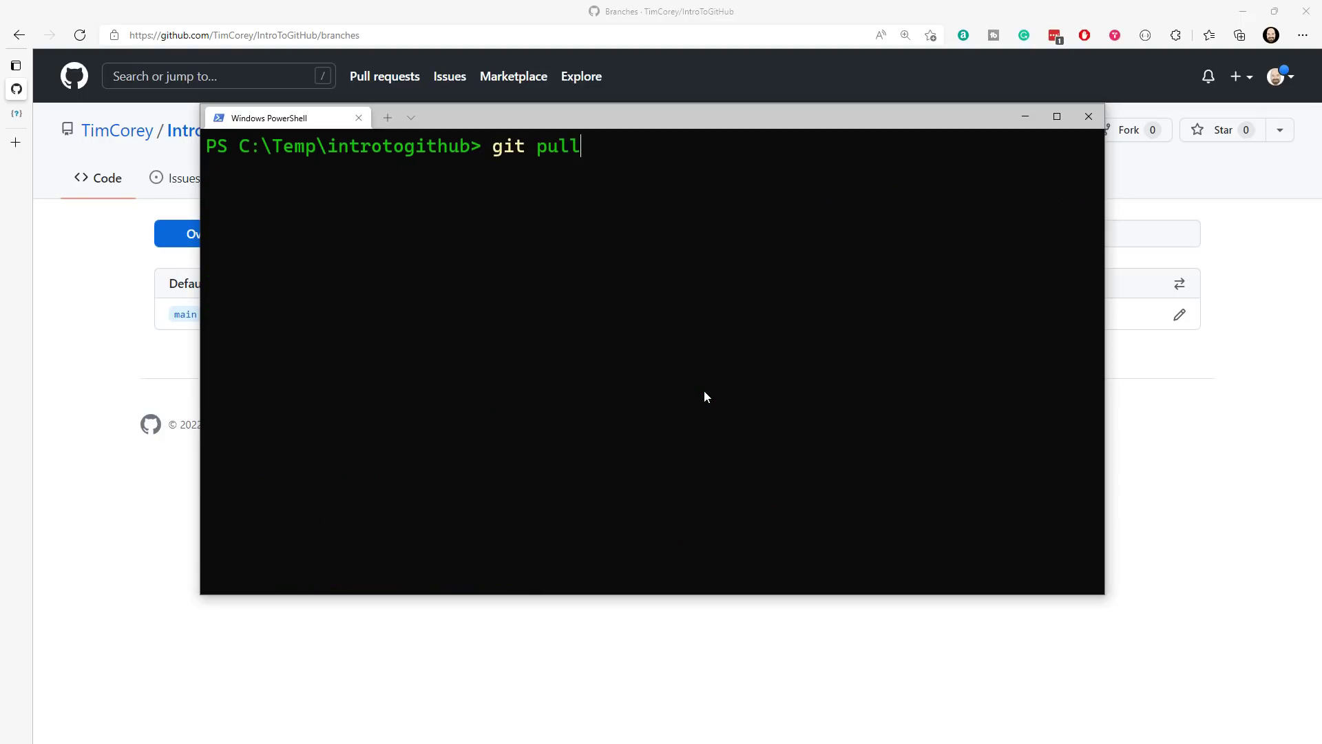
key("Up")
key("Up")
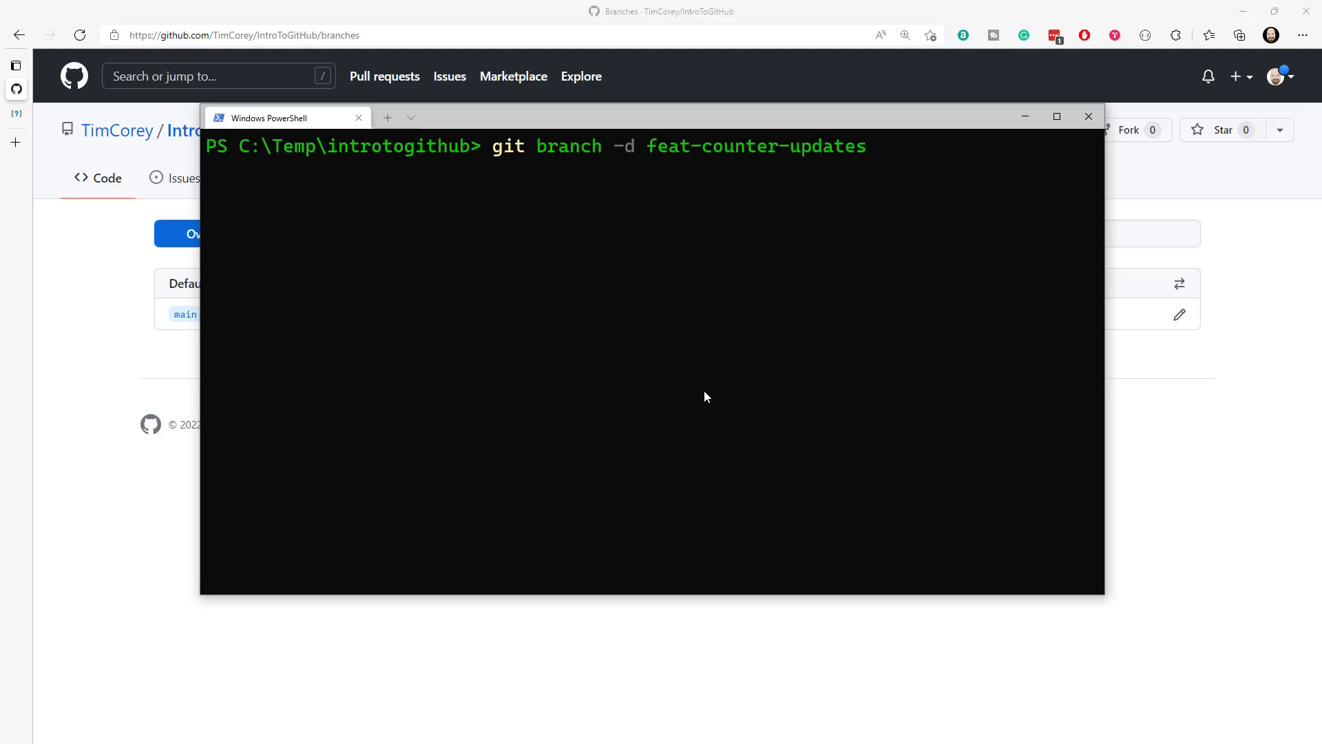
key("Return")
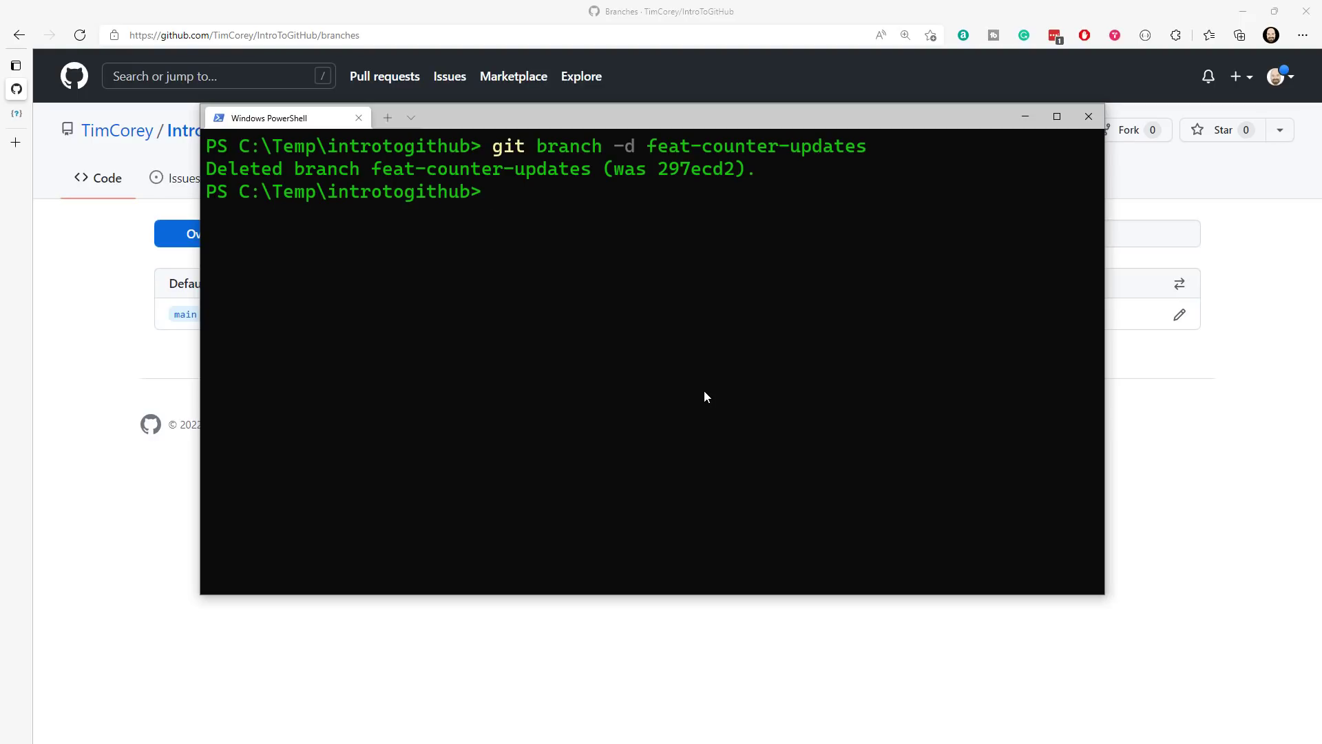
- Clear the terminal and list the remaining local branches with git branch
type("cls")
key("Return")
type("git branch")
key("Return")
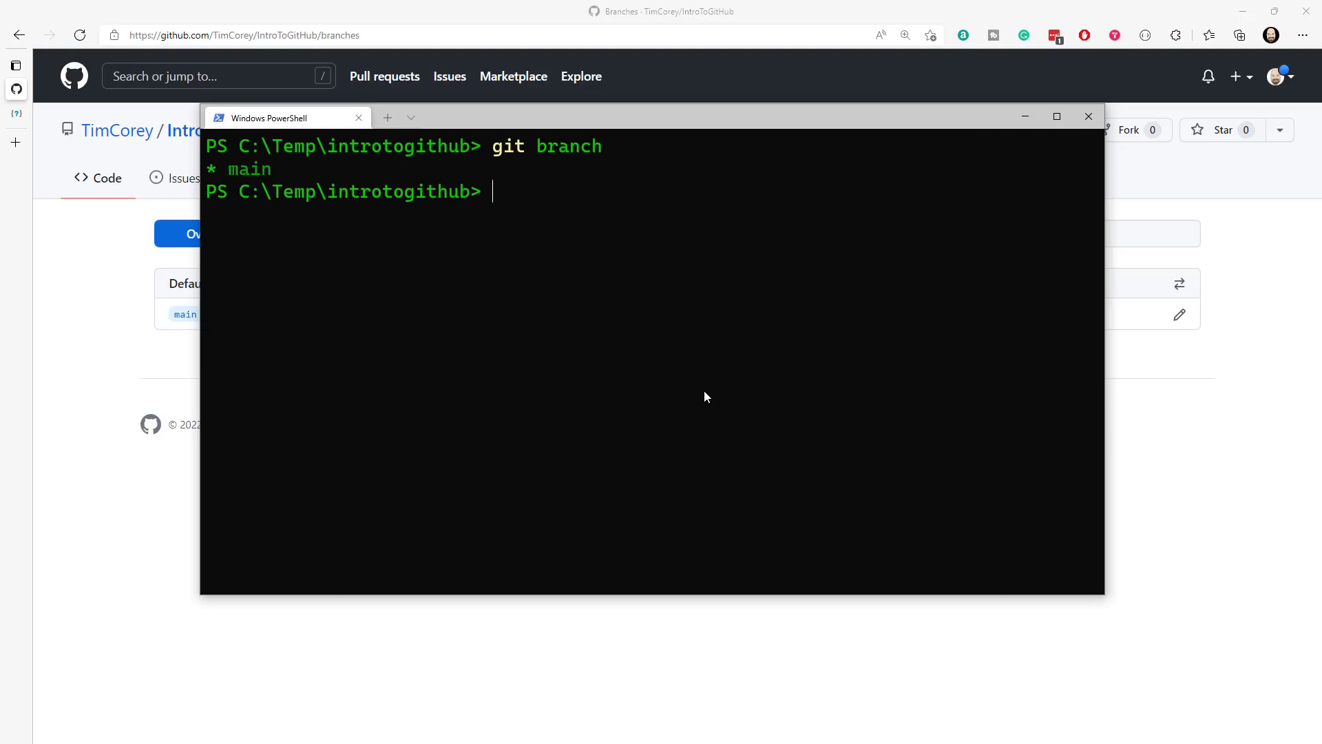
- Put the terminal aside and review the IntroToGitHub repository's main page and README on GitHub
left_click(1026, 121)
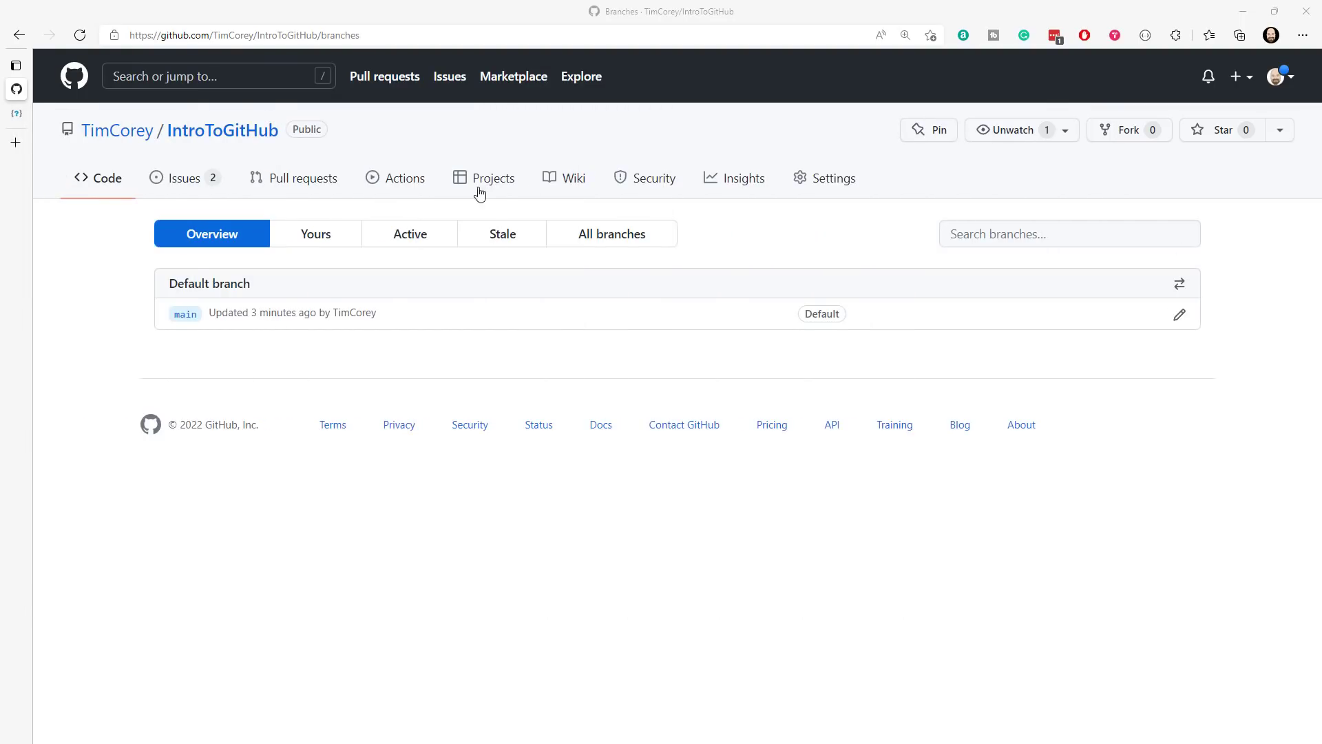
left_click(256, 131)
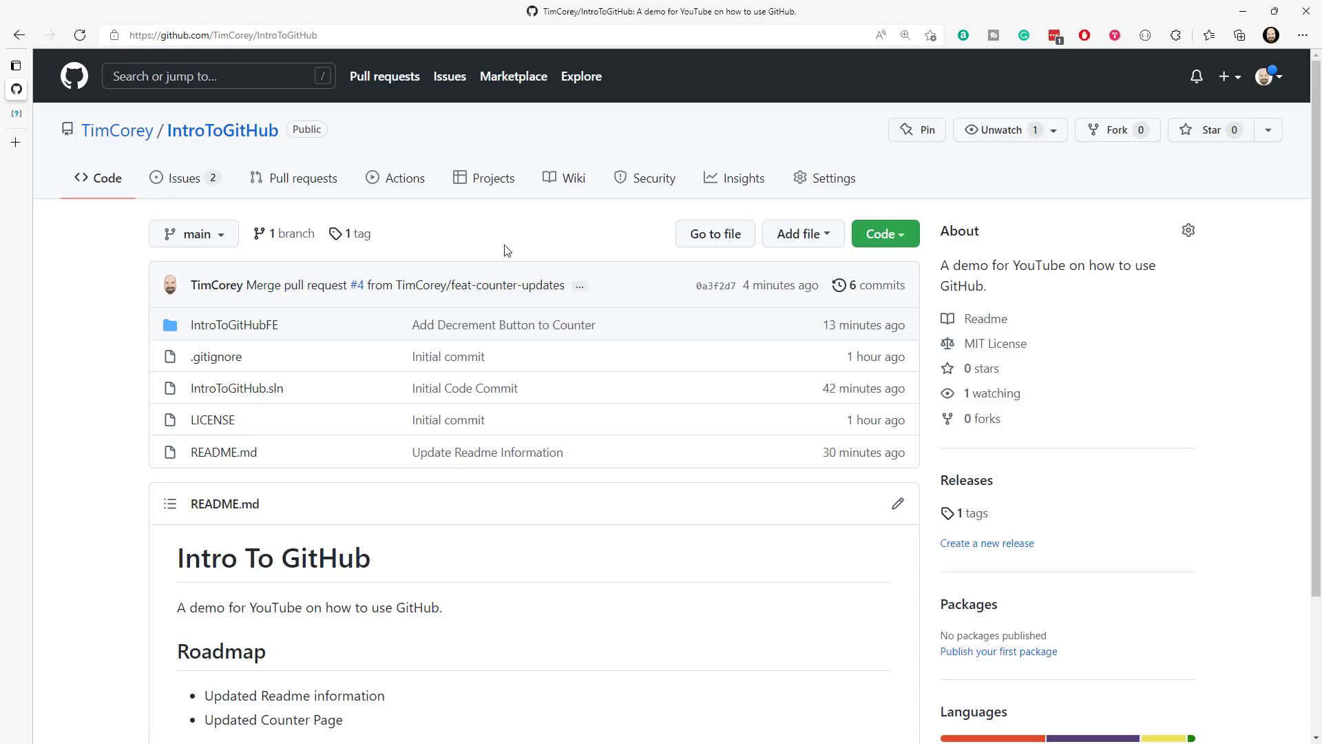
scroll(550, 283, "down", 3)
scroll(546, 272, "up", 3)
- Create an annotated git tag v0.0.2 with the message "Counter Page Production Ready" from a cleared terminal and list the tags
left_click_drag(0, 117, 709, 107)
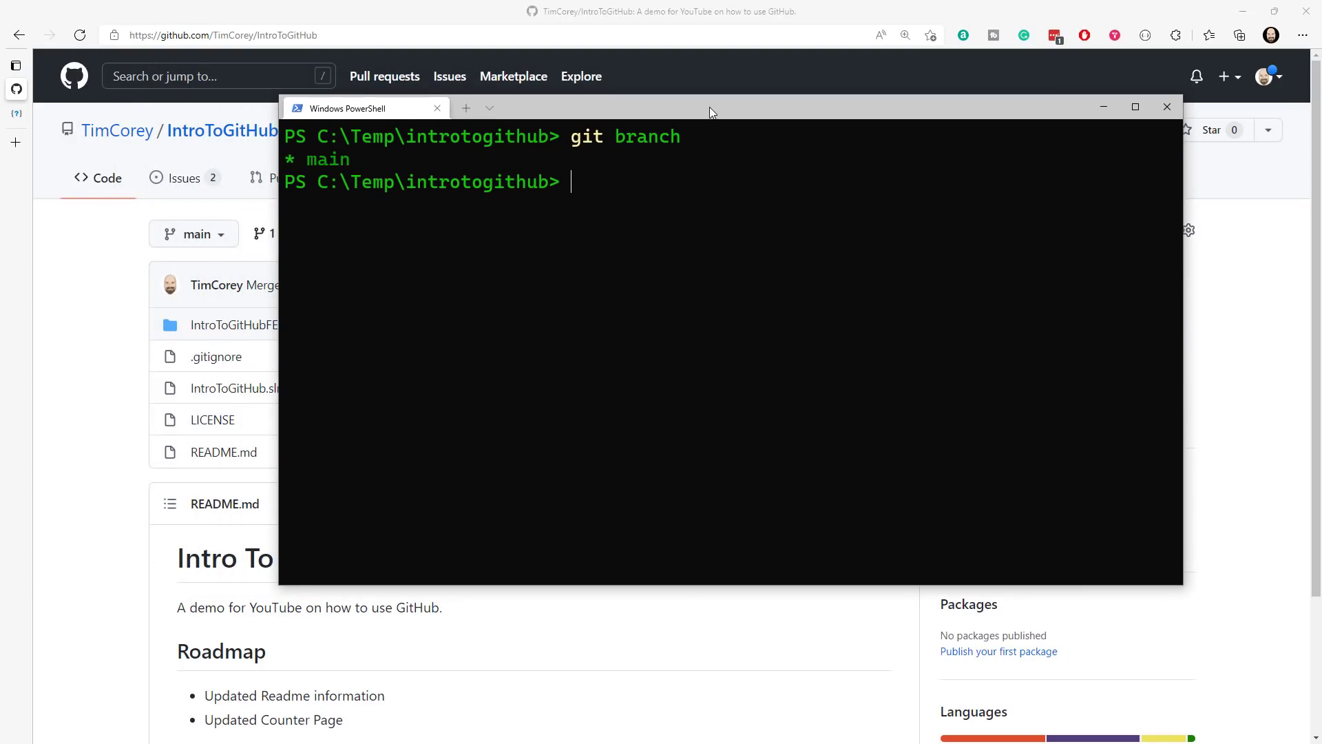
type("cls")
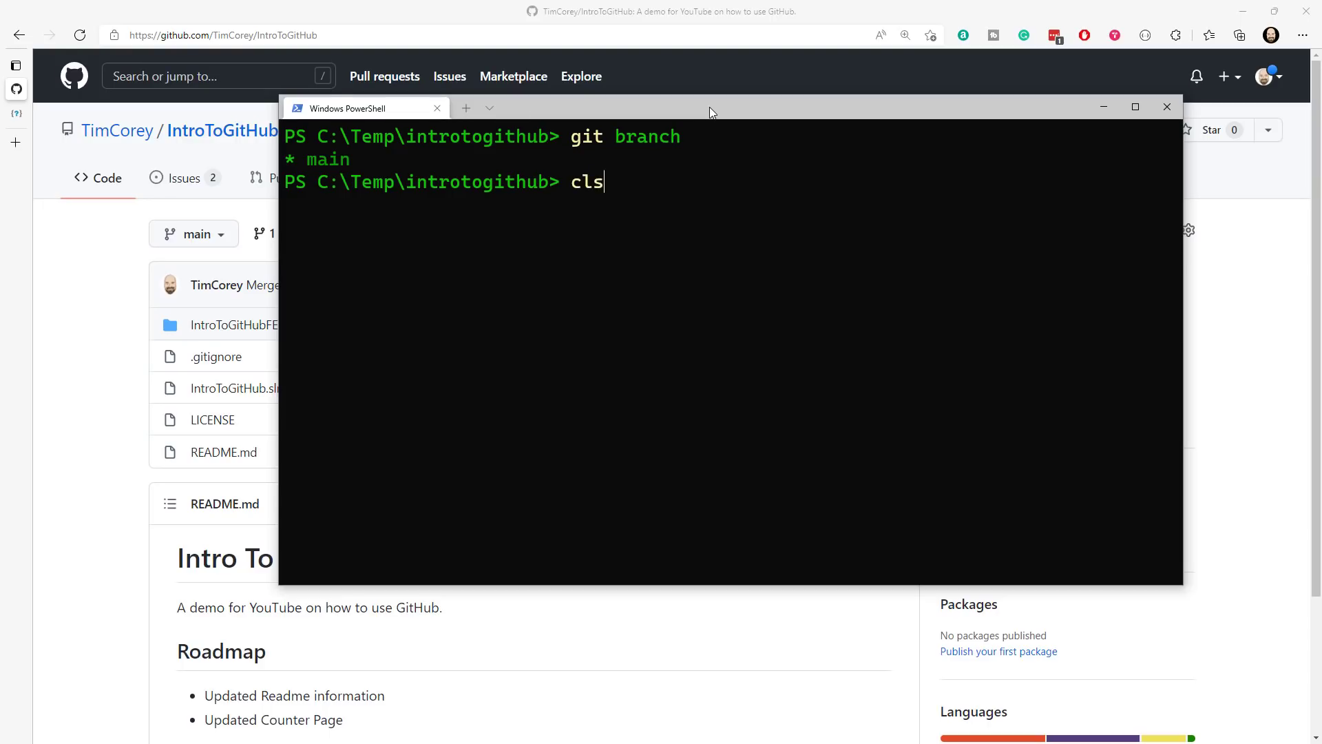
key("Return")
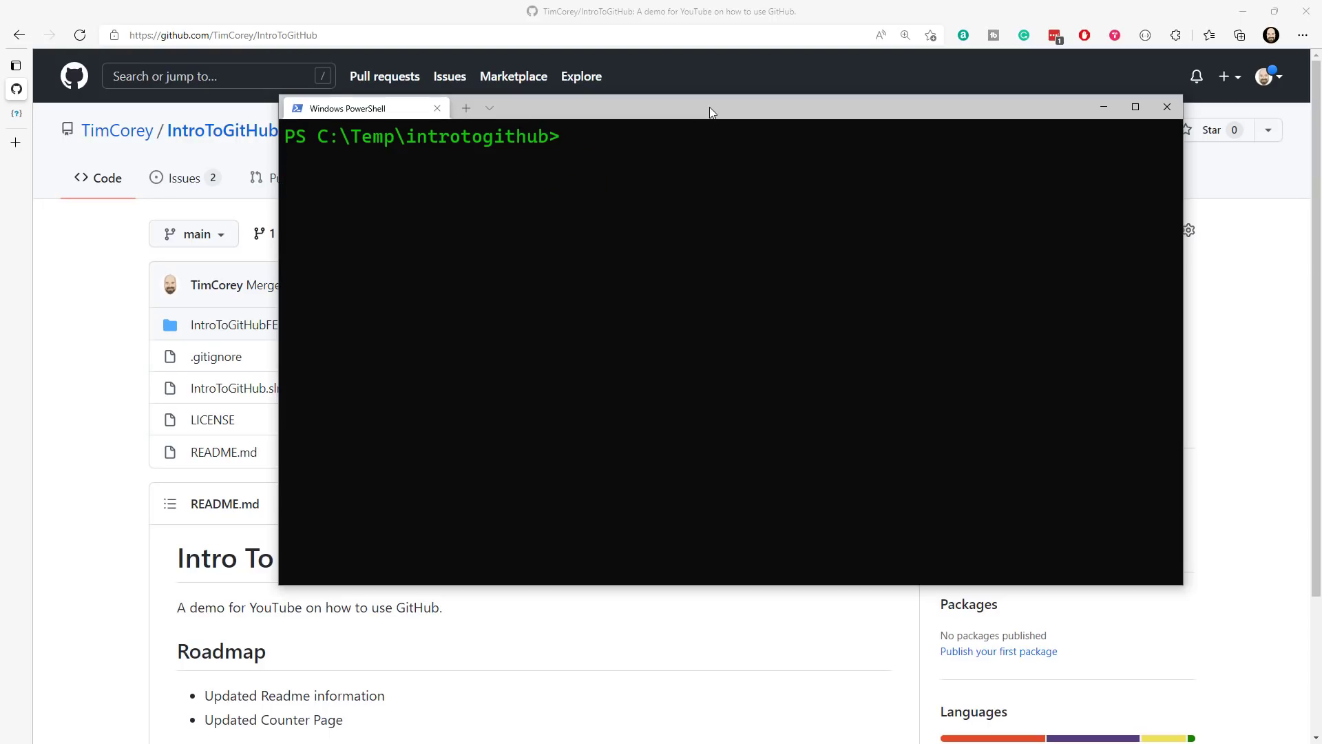
type("git tag -")
type("0.2")
type("-m \"")
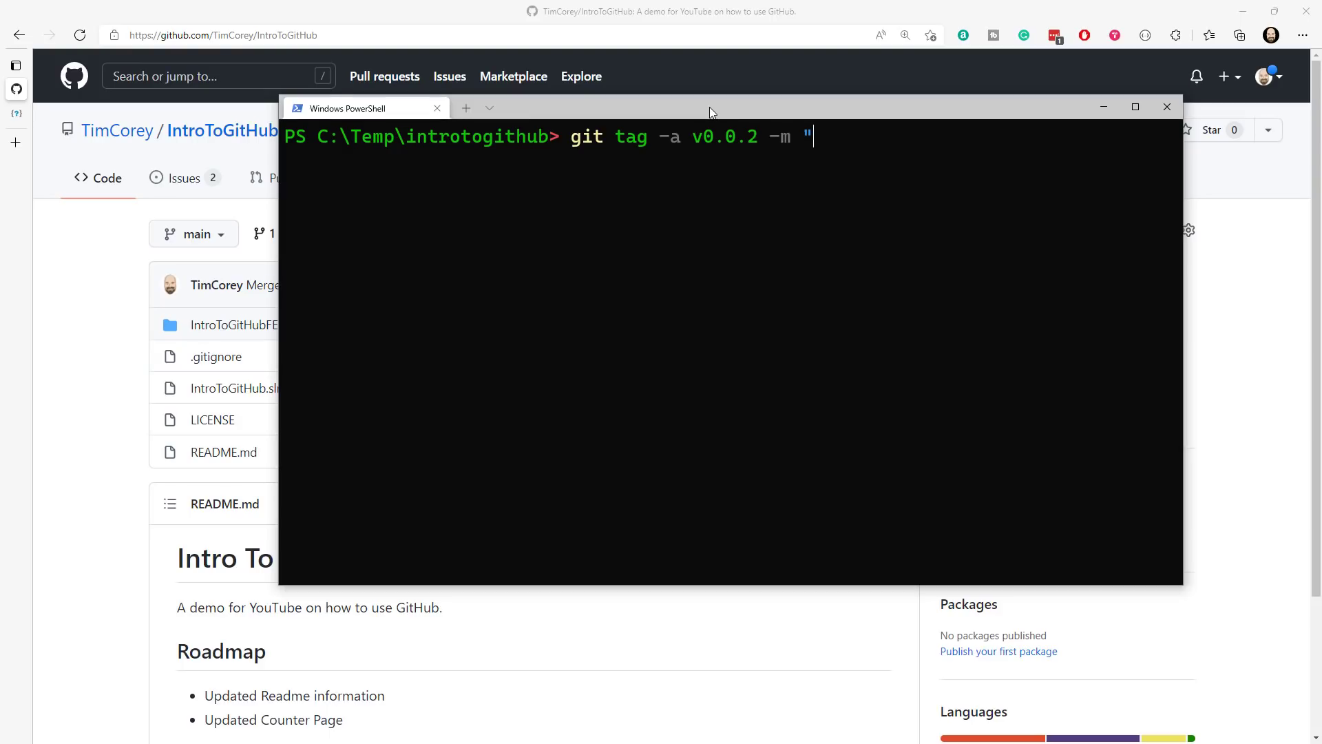
type("Counter Page Prod")
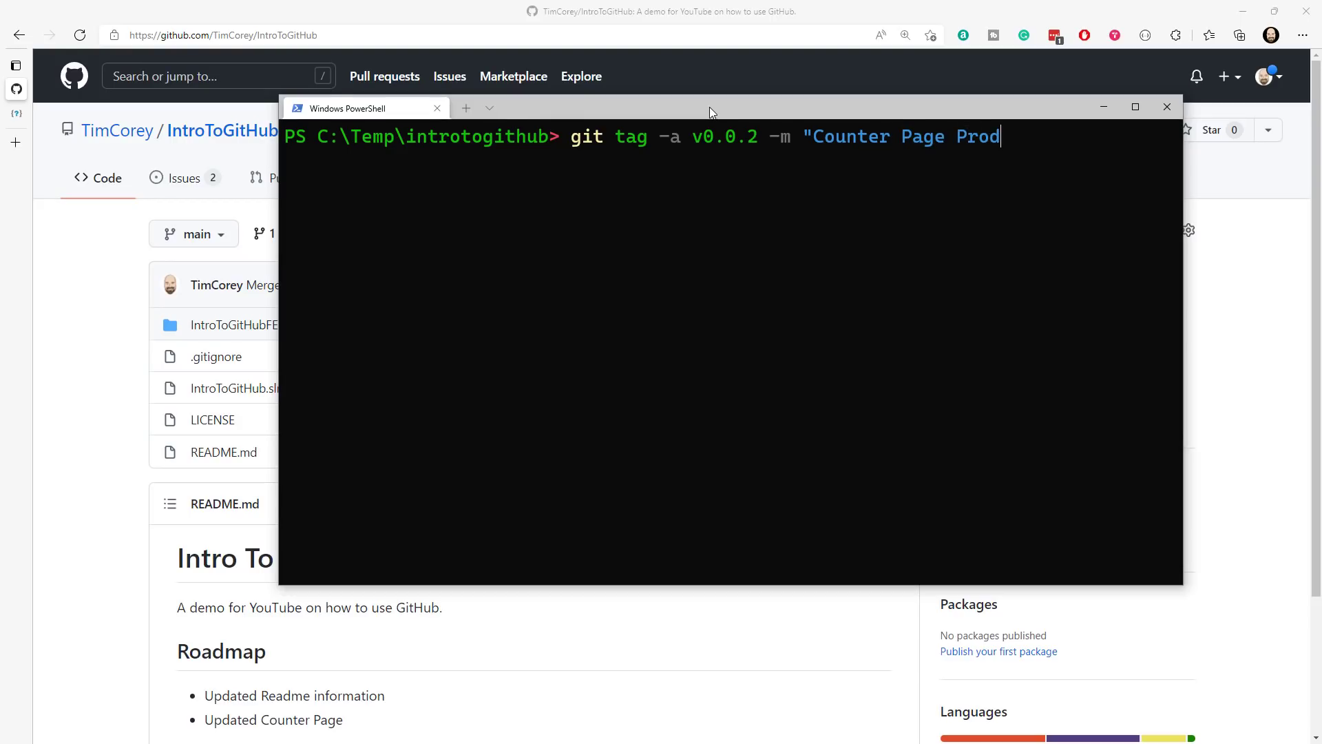
type("uction Ready\"")
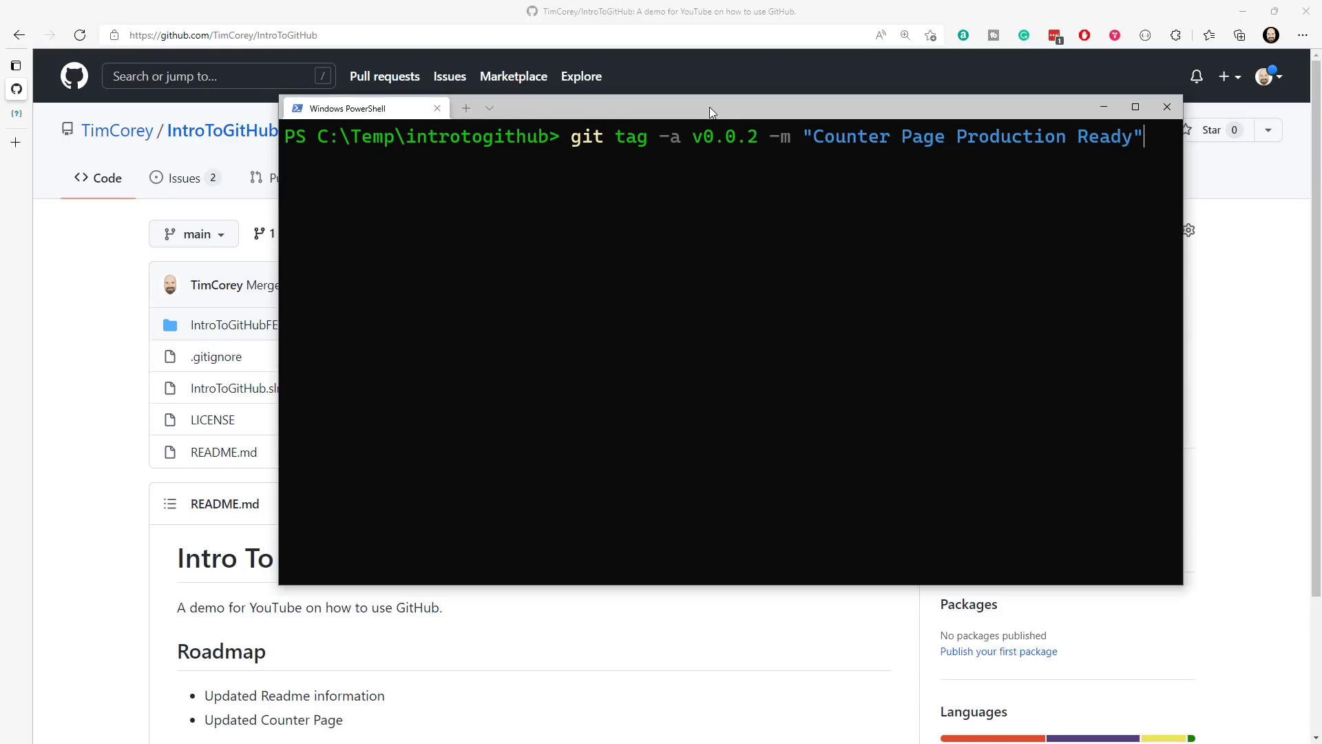
key("Return")
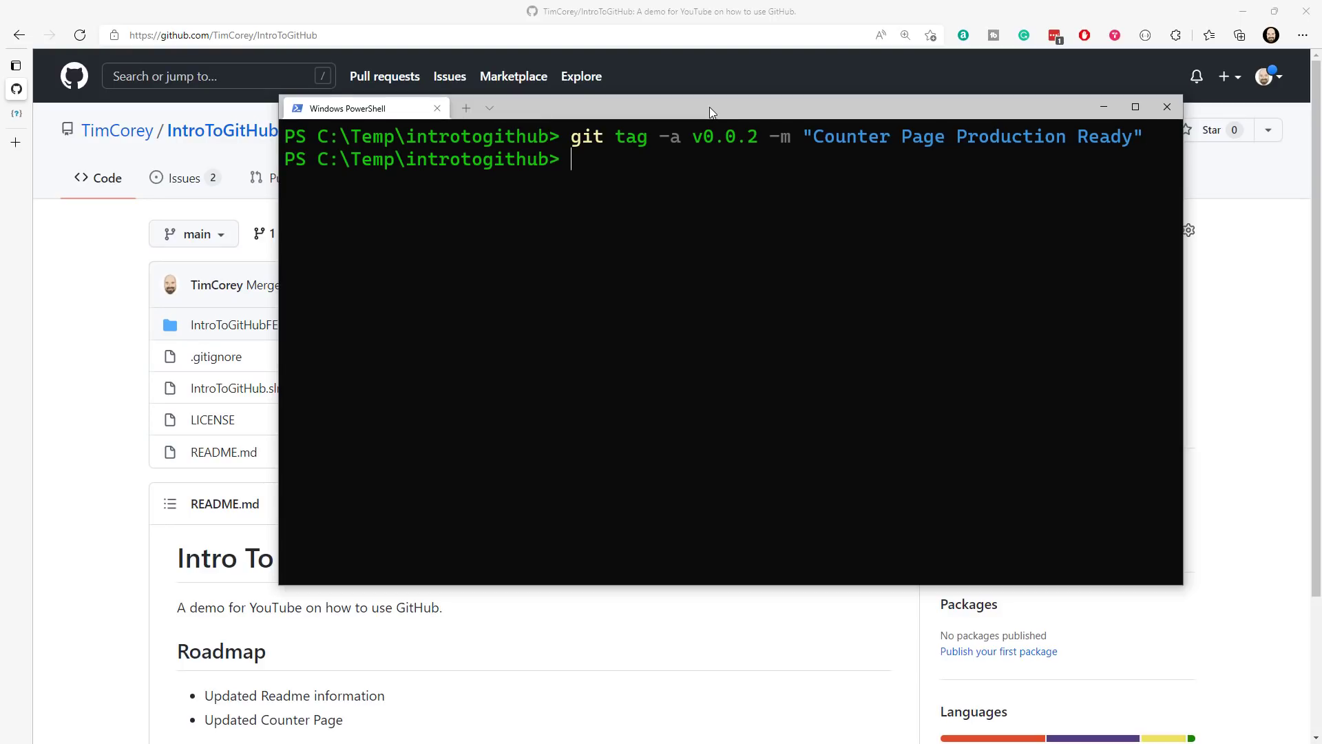
type("git tag")
key("Return")
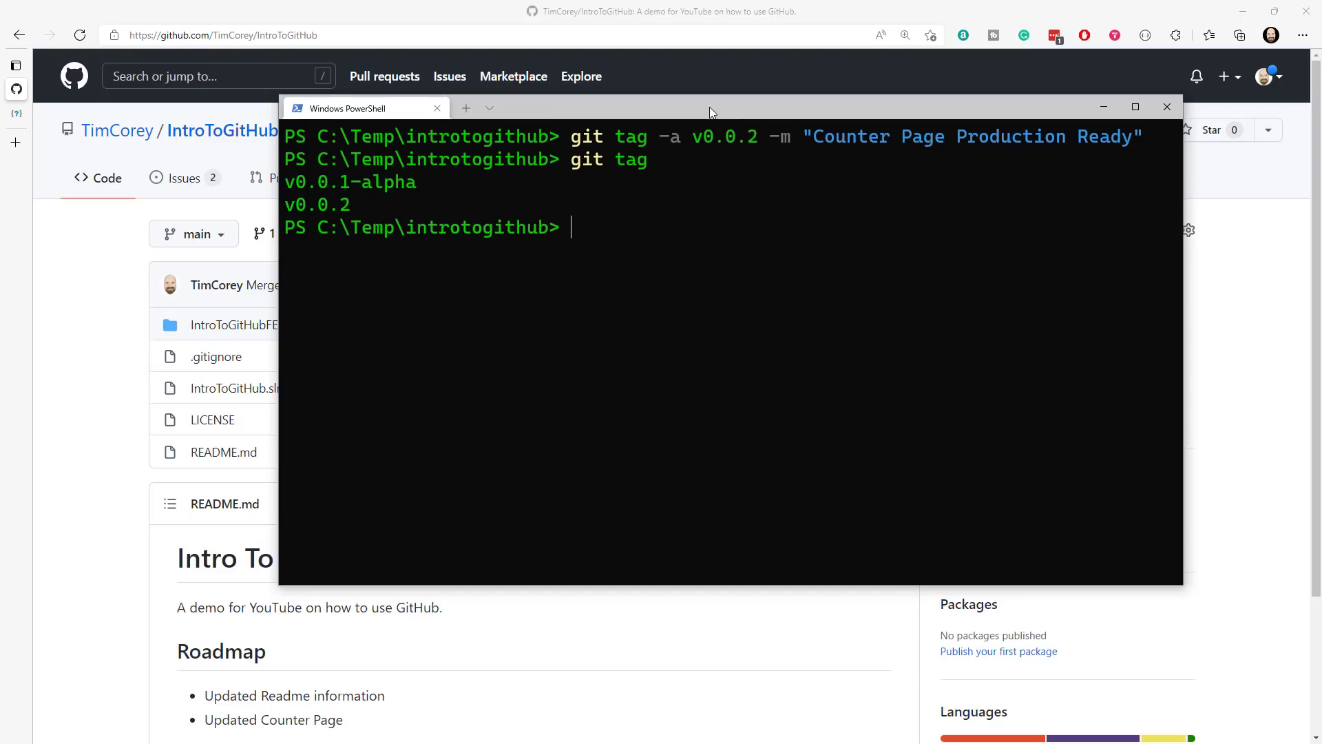
- Try to send the v0.0.2 tag to GitHub with a plain git push
left_click_drag(710, 106, 622, 118)
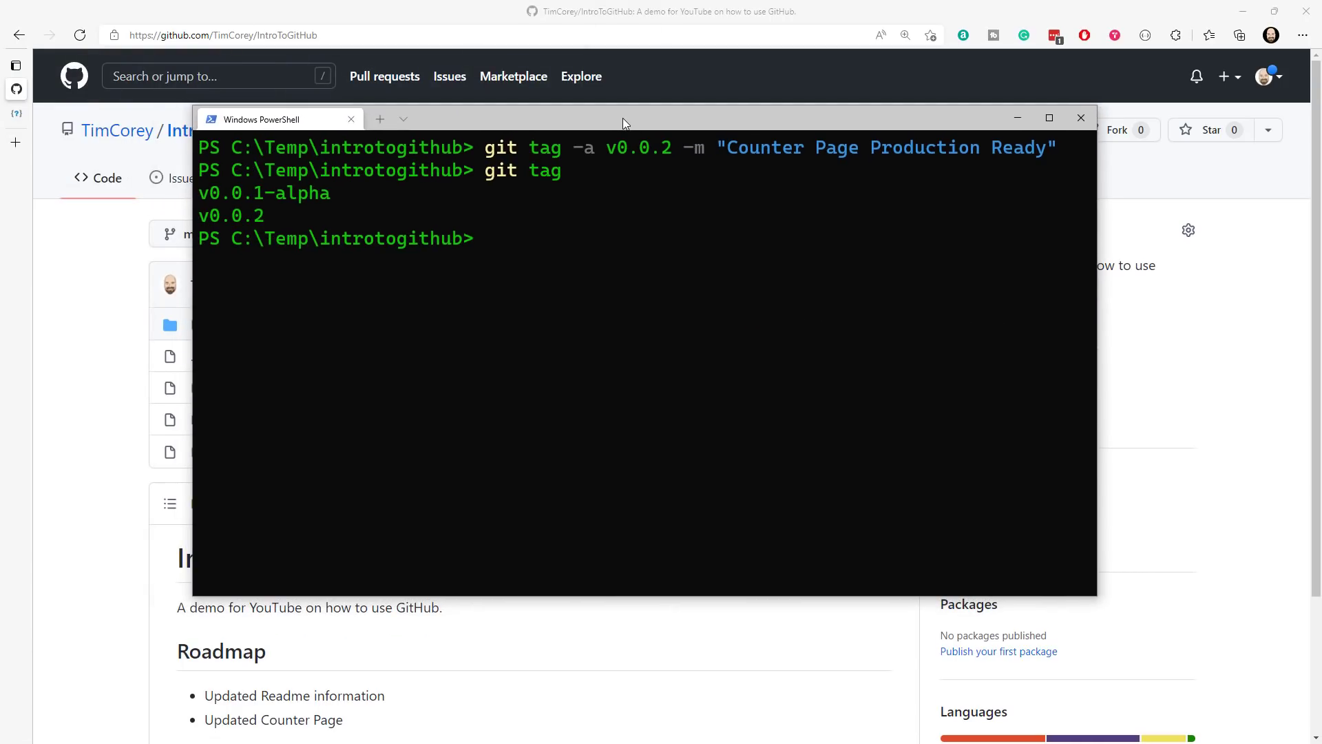
type("git push")
key("Return")
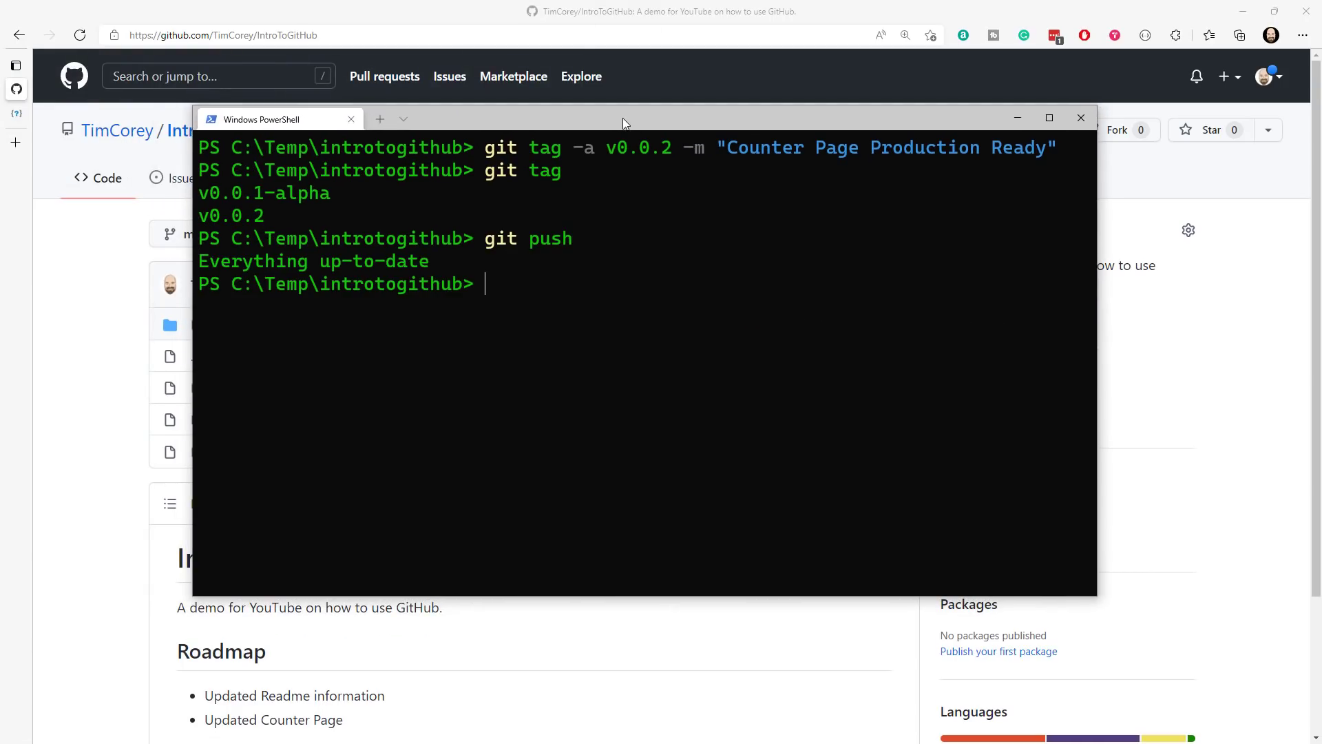
- Reload the repository page on GitHub and open its tag list to check for v0.0.2
left_click_drag(623, 118, 0, 110)
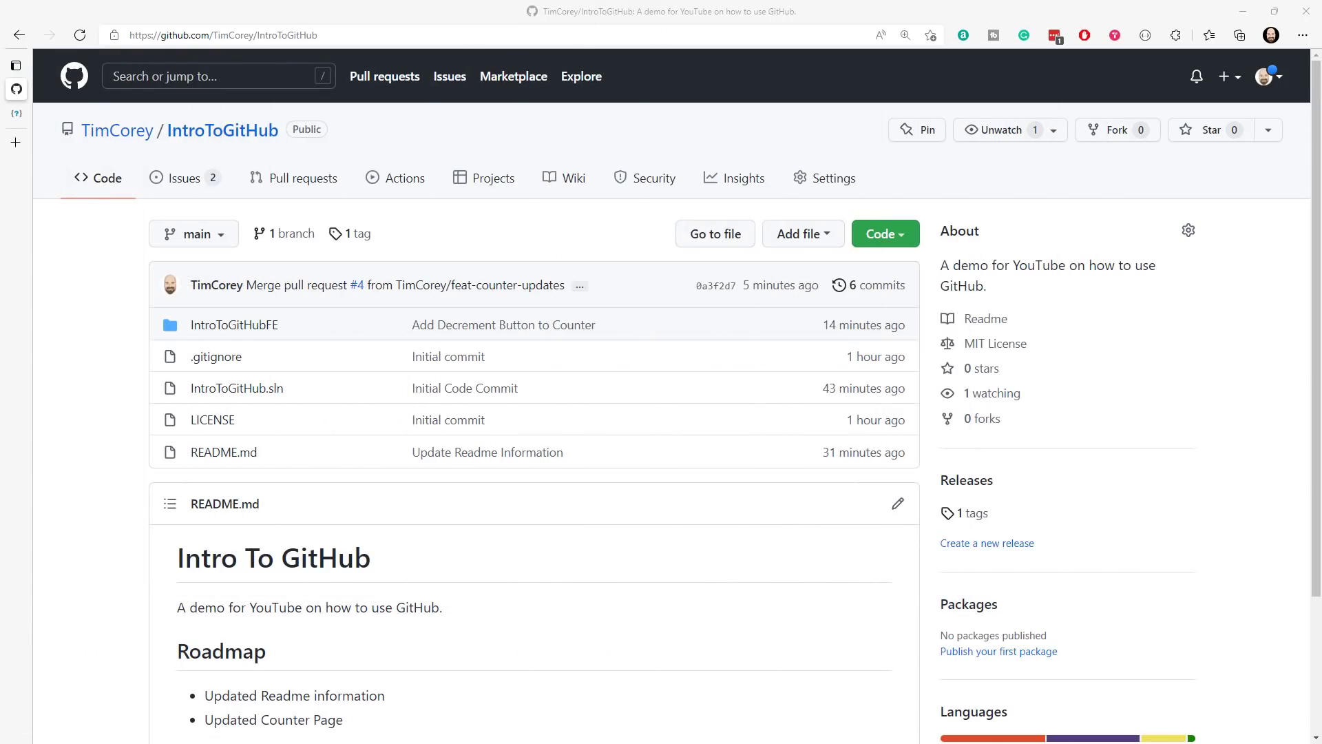
left_click(81, 42)
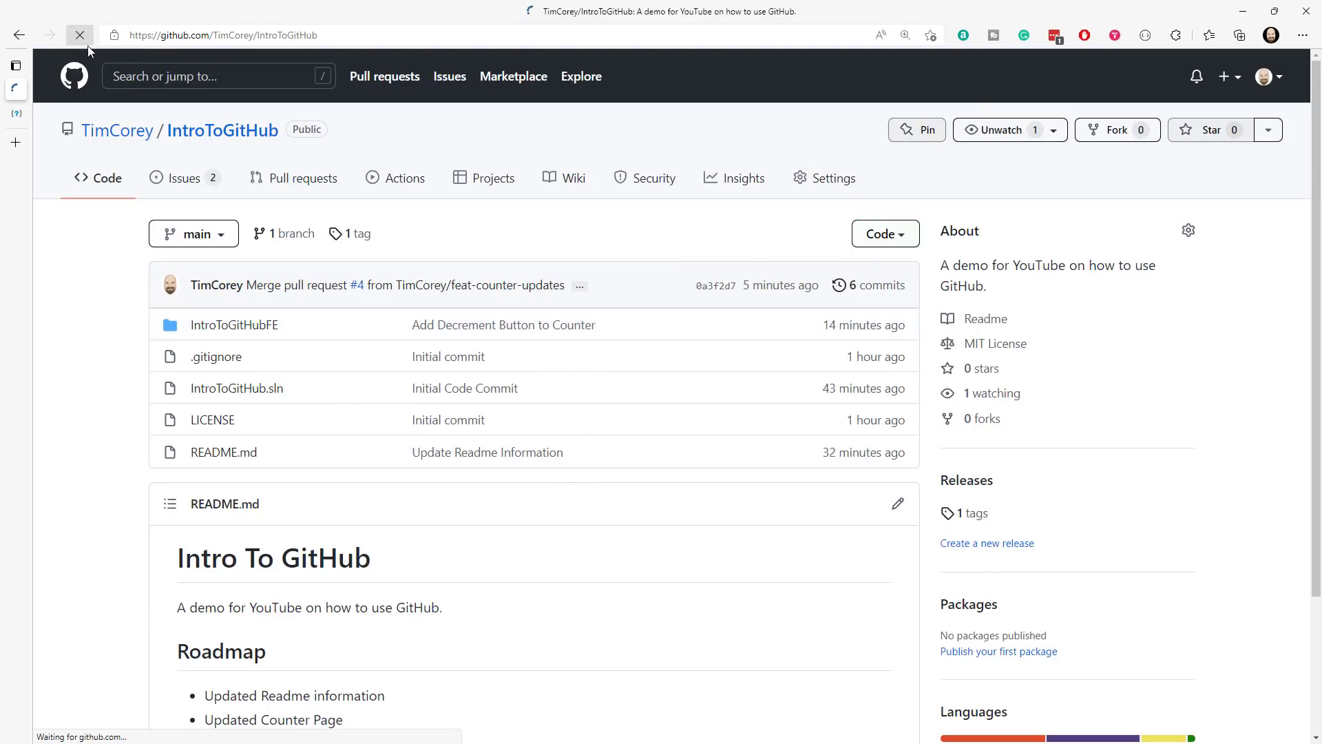
left_click(360, 241)
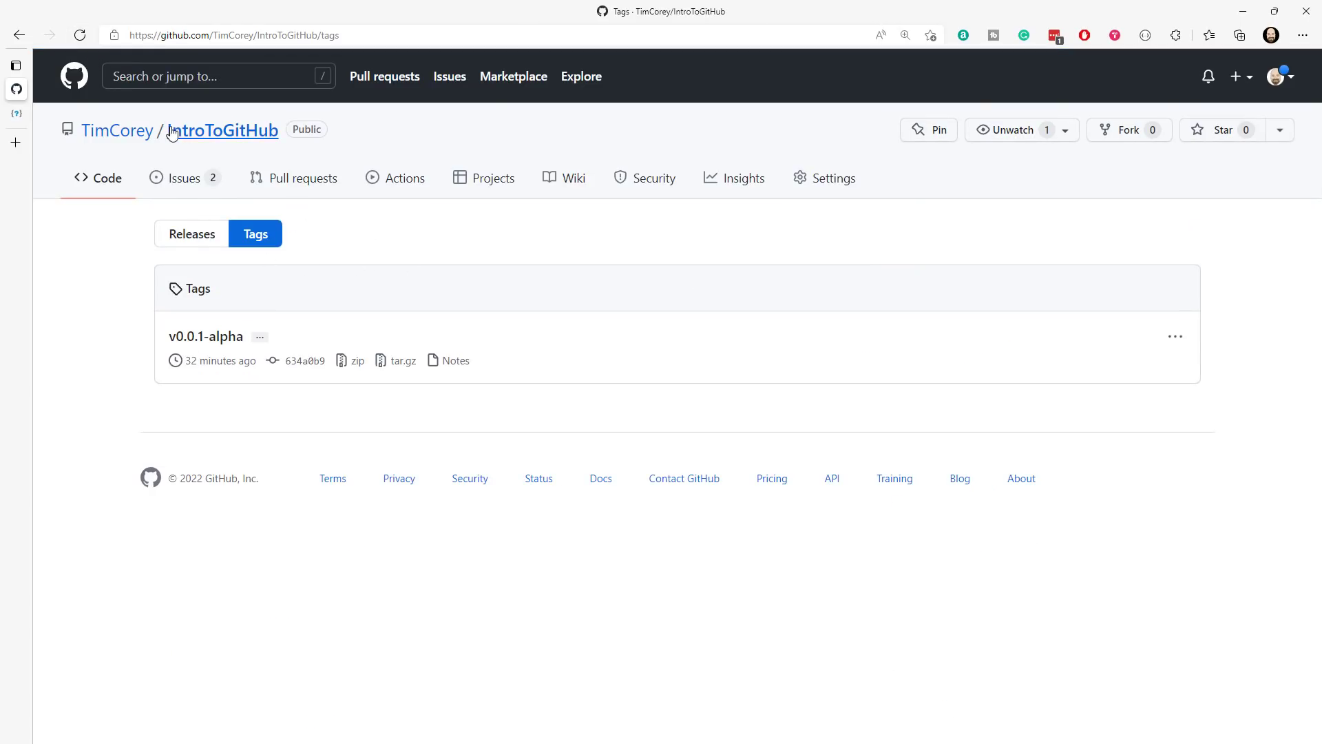
- Push the local tags to GitHub from PowerShell using git push origin --tags
left_click_drag(0, 115, 964, 91)
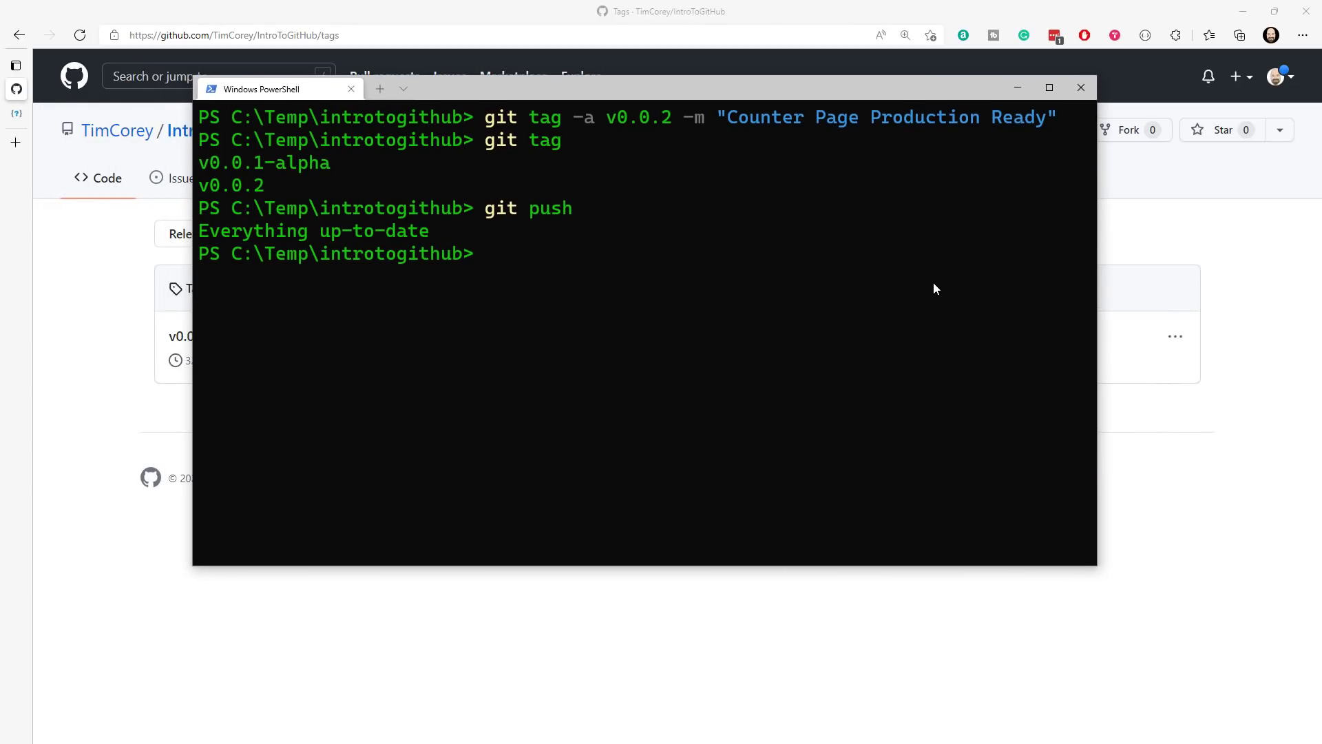
type("git push origin --tags")
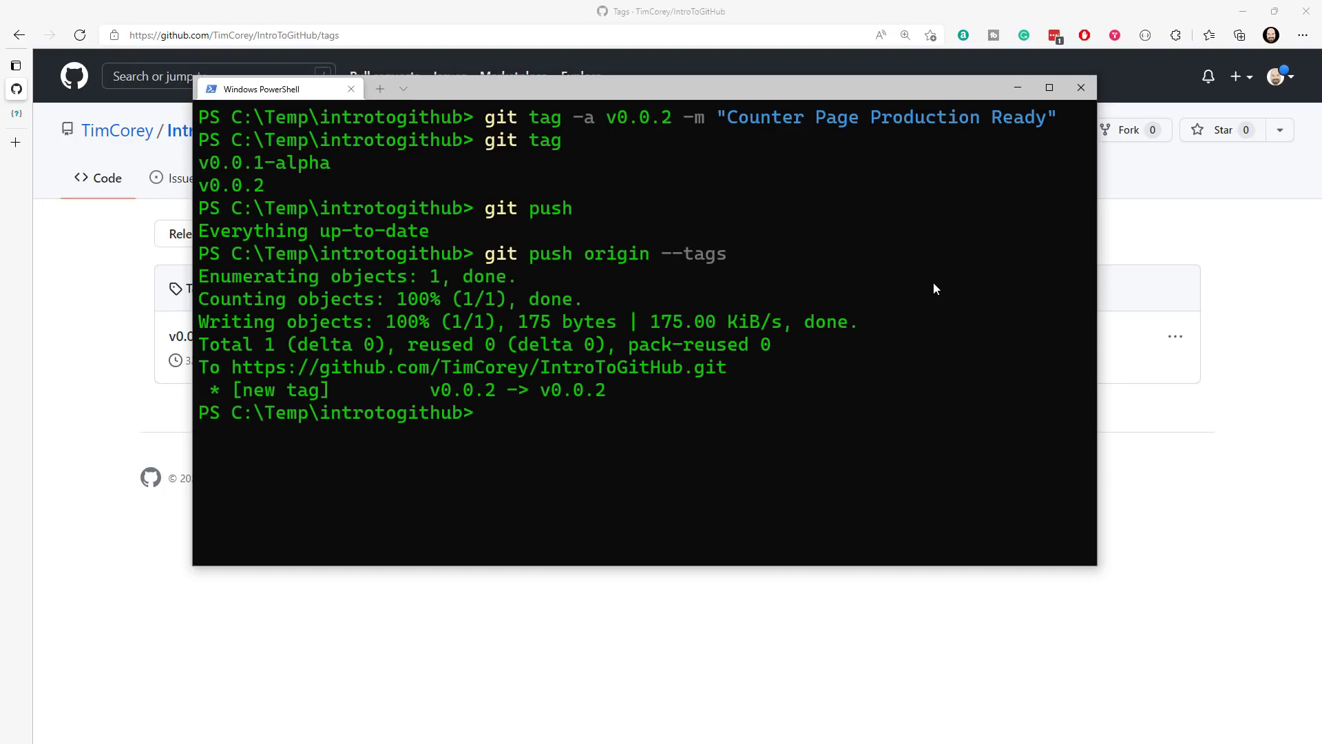
- Reload GitHub's tag list, open the v0.0.2 tag's details and check the repository's releases
left_click_drag(739, 88, 0, 93)
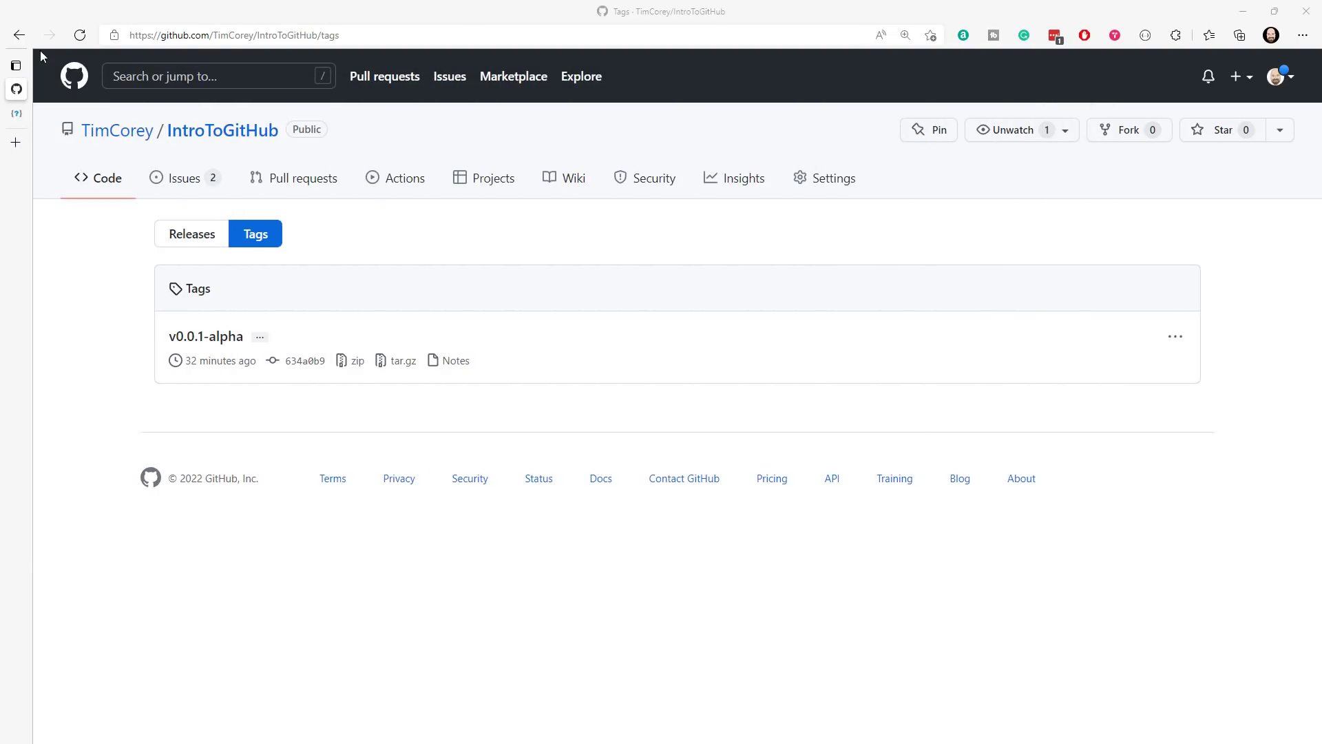
left_click(90, 36)
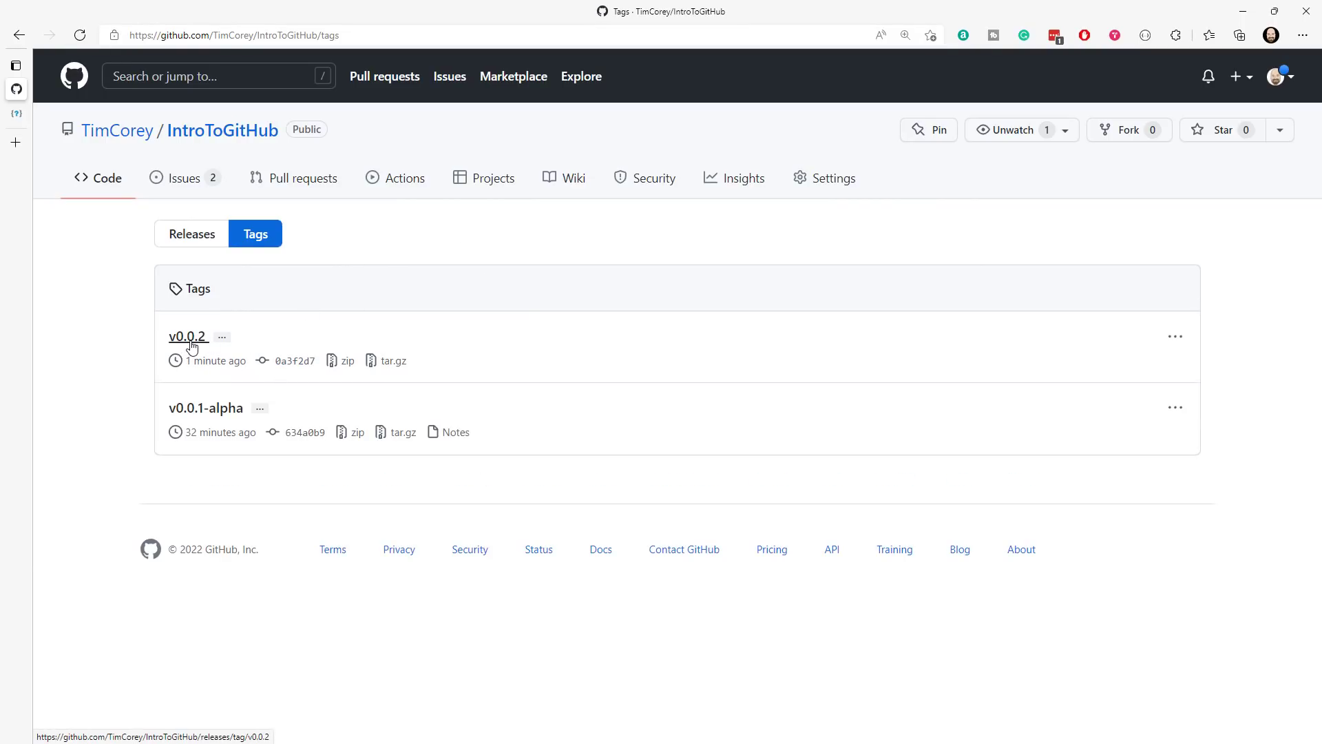
left_click(189, 340)
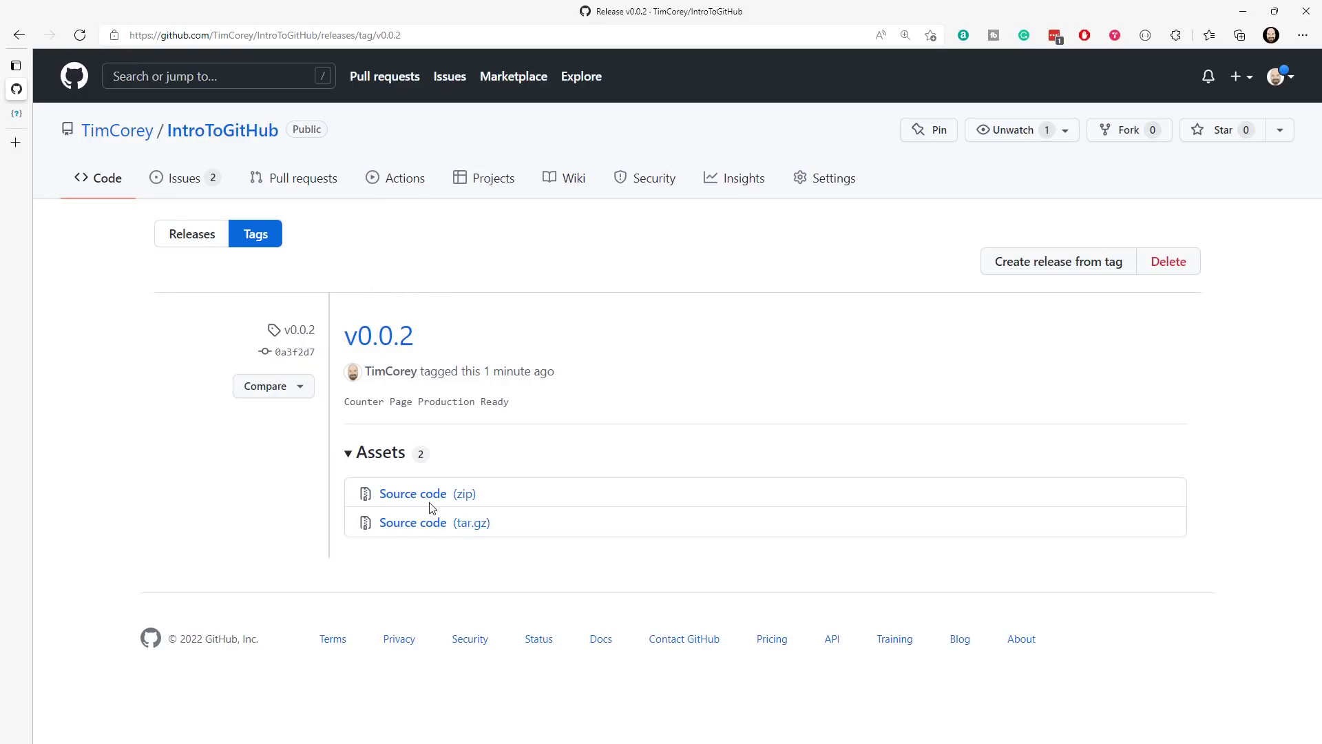
left_click(189, 235)
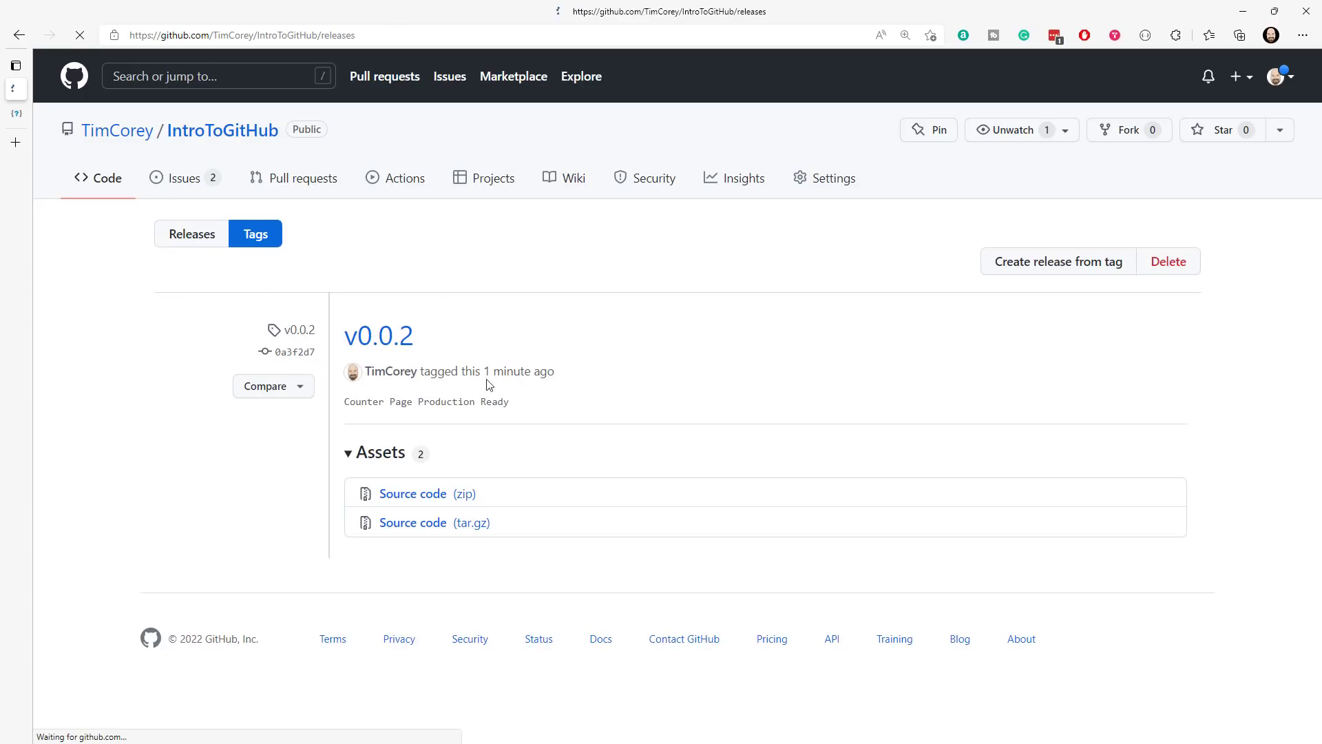
left_click(239, 145)
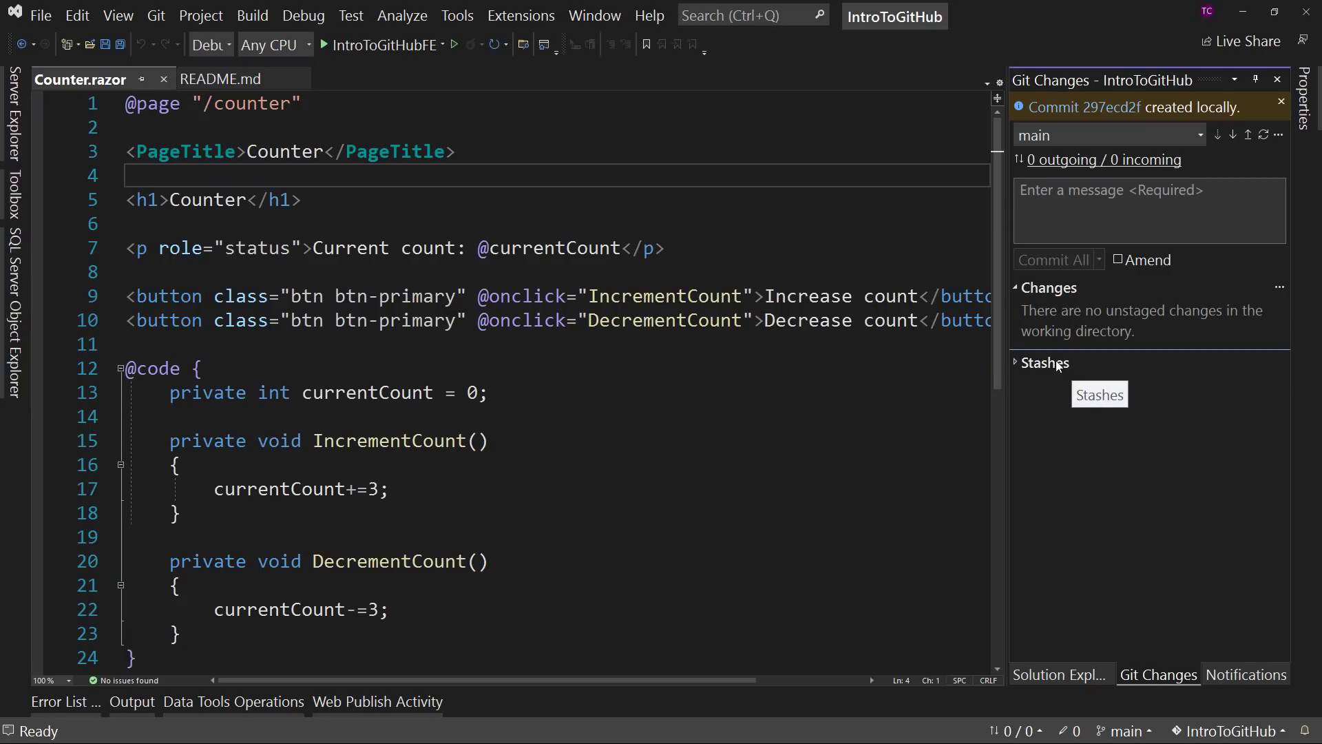
- View the main branch's history in Visual Studio and examine which commits carry the v0.0.1-alpha and v0.0.2 tags
left_click(158, 17)
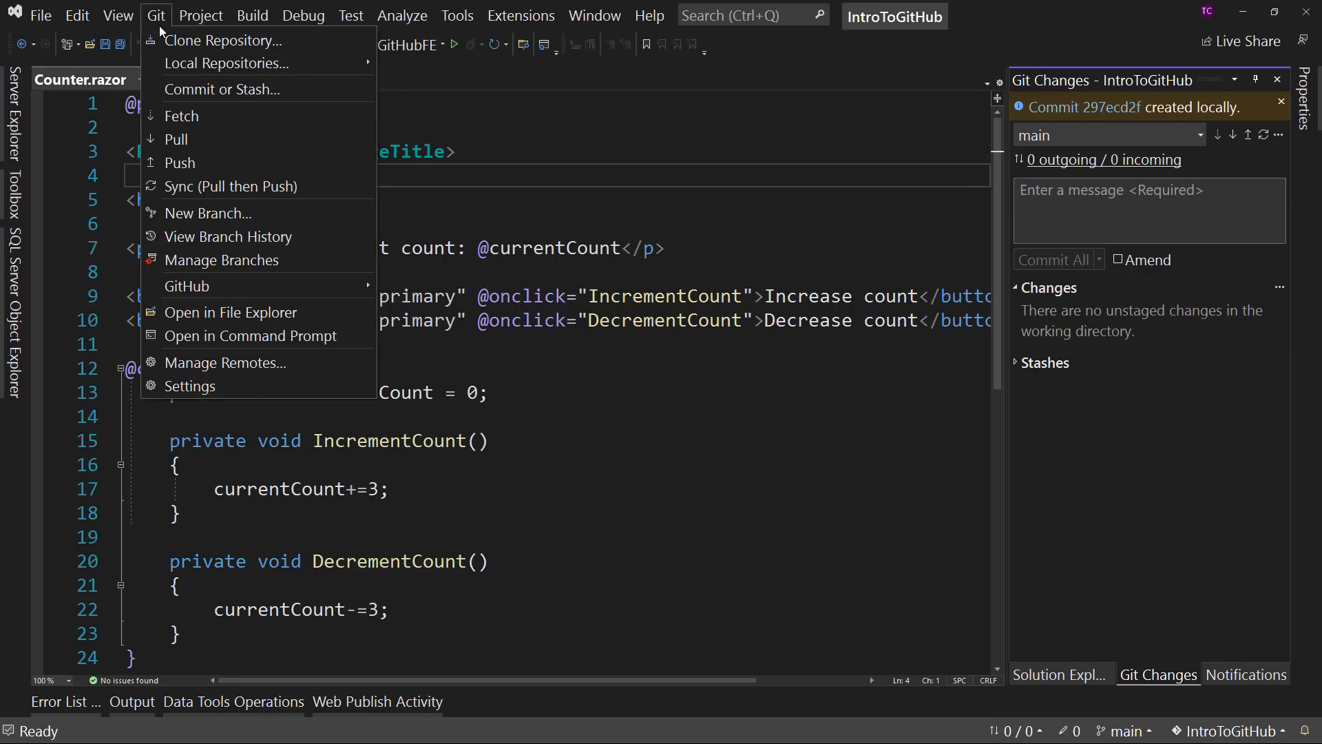
mouse_move(305, 288)
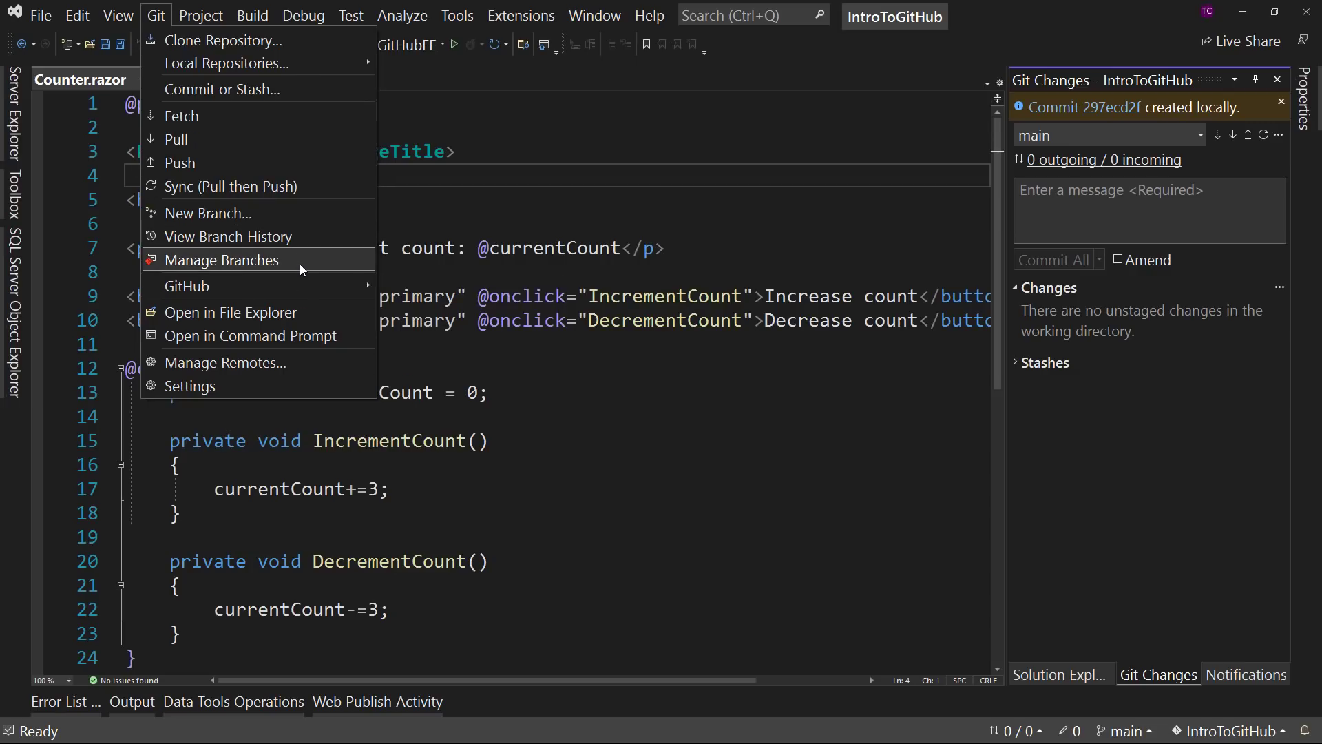
left_click(207, 241)
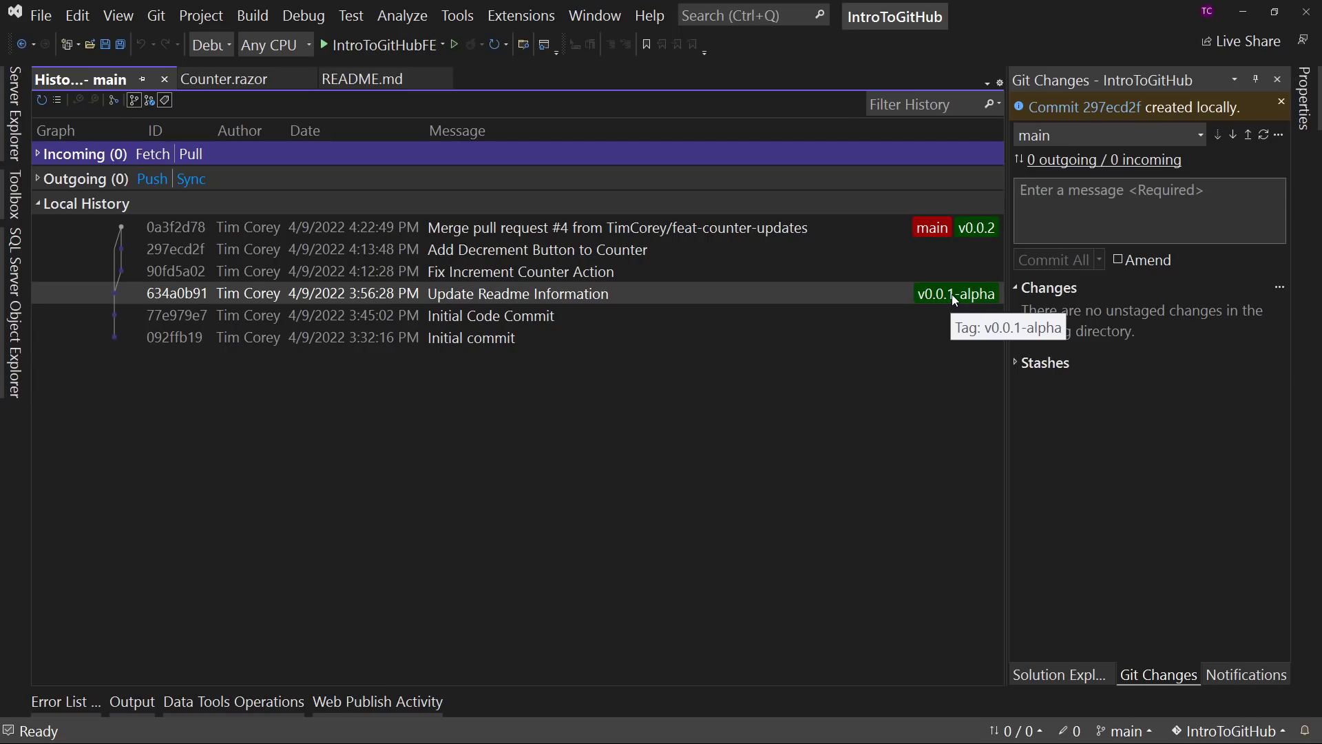
mouse_move(987, 236)
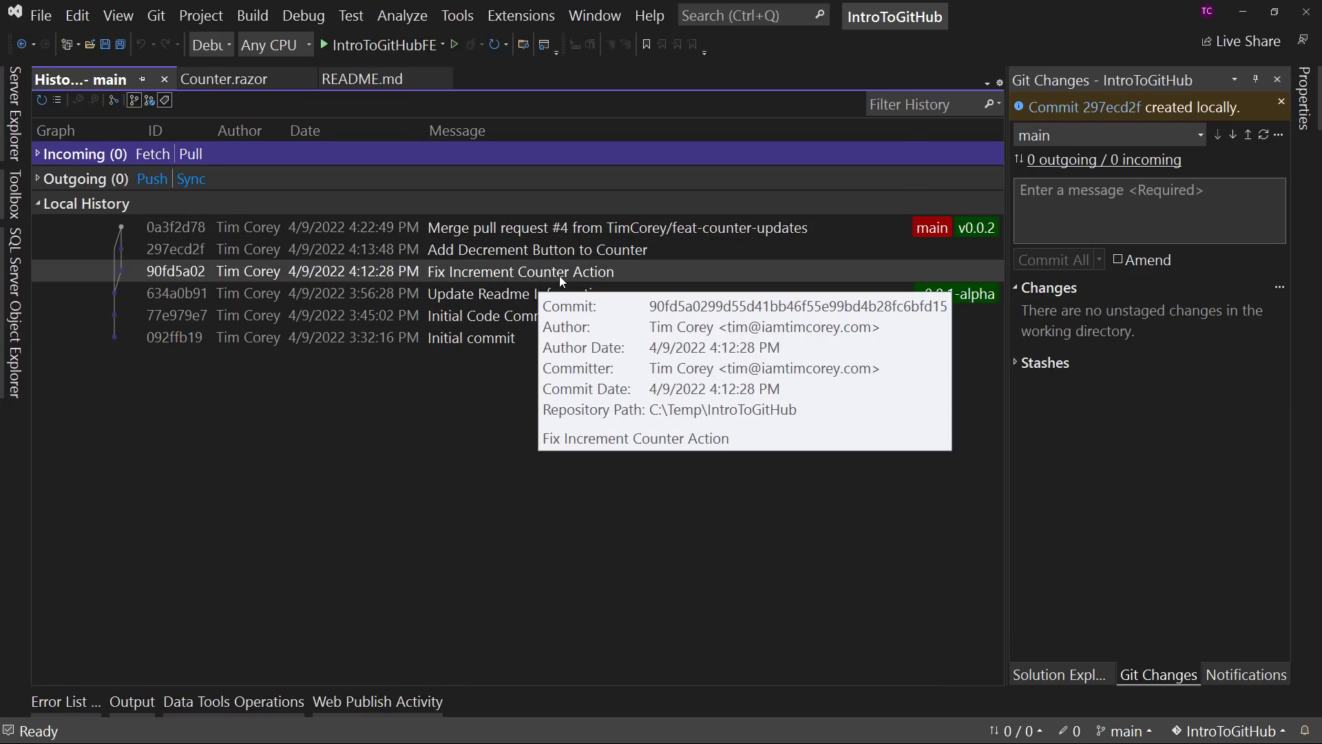
- Open the new tag form for the "Fix Increment Counter Action" commit, then close it without creating a tag
right_click(758, 269)
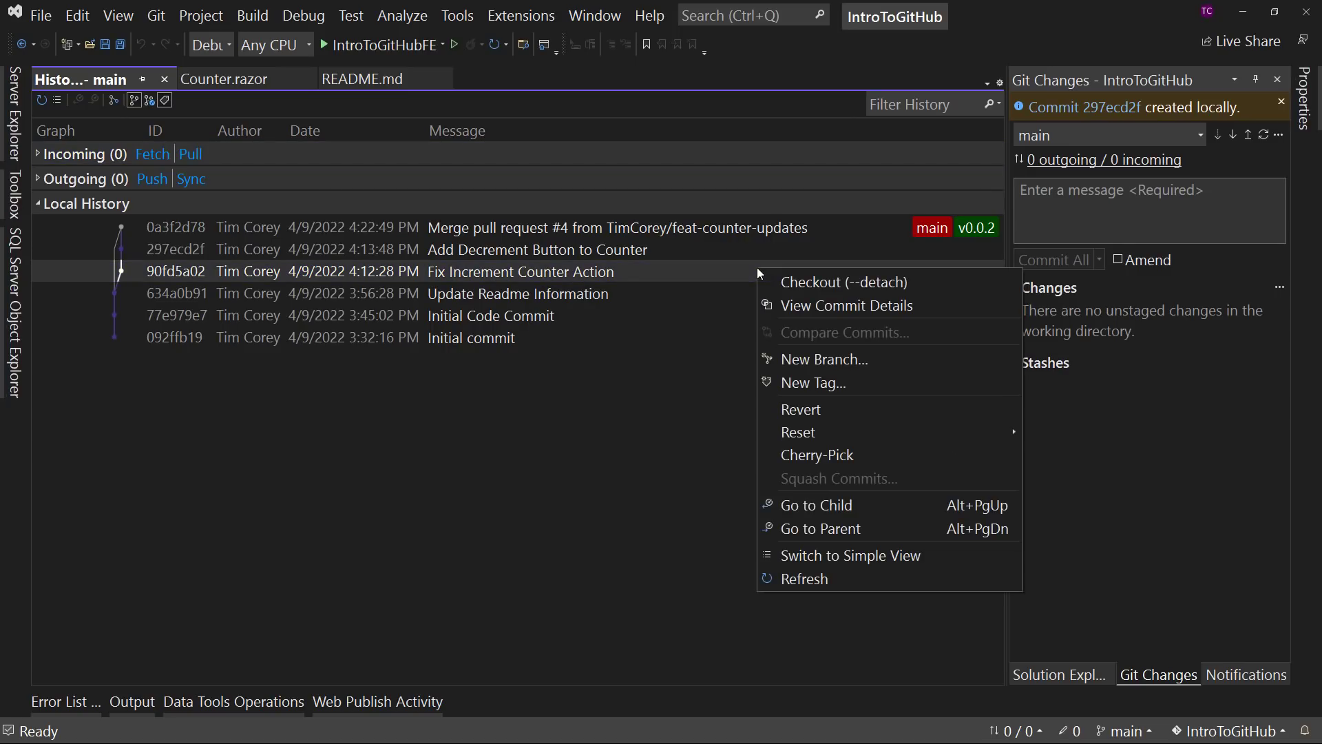
left_click(815, 382)
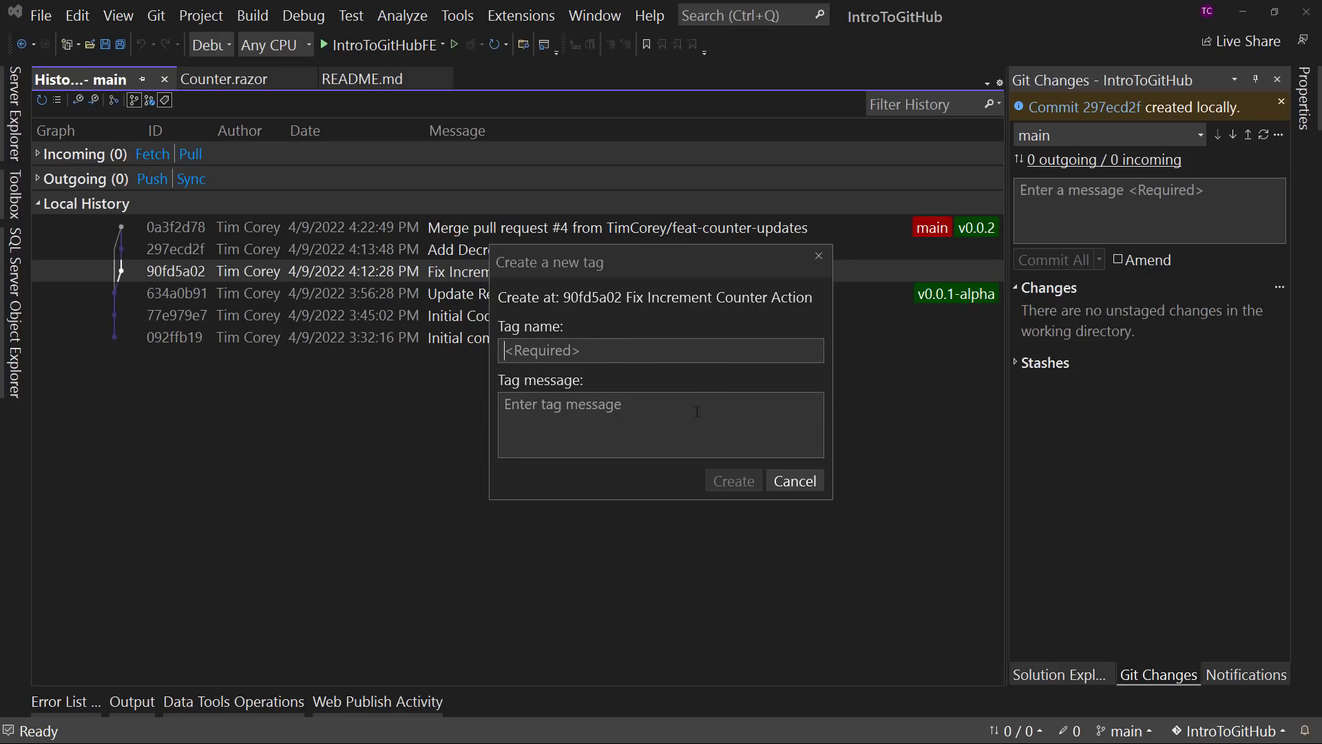
left_click(816, 256)
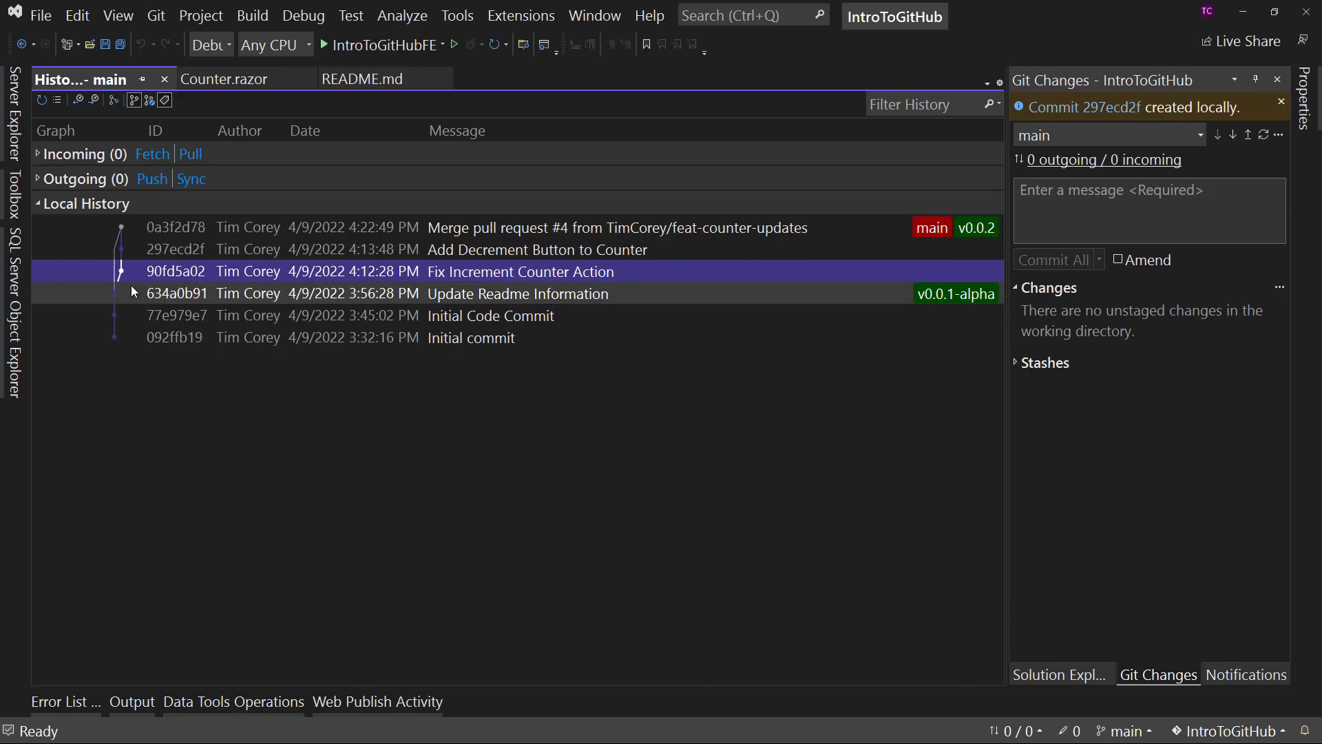
- Examine how the feature branch commits and the merge commit connect in the main branch's history graph
mouse_move(122, 270)
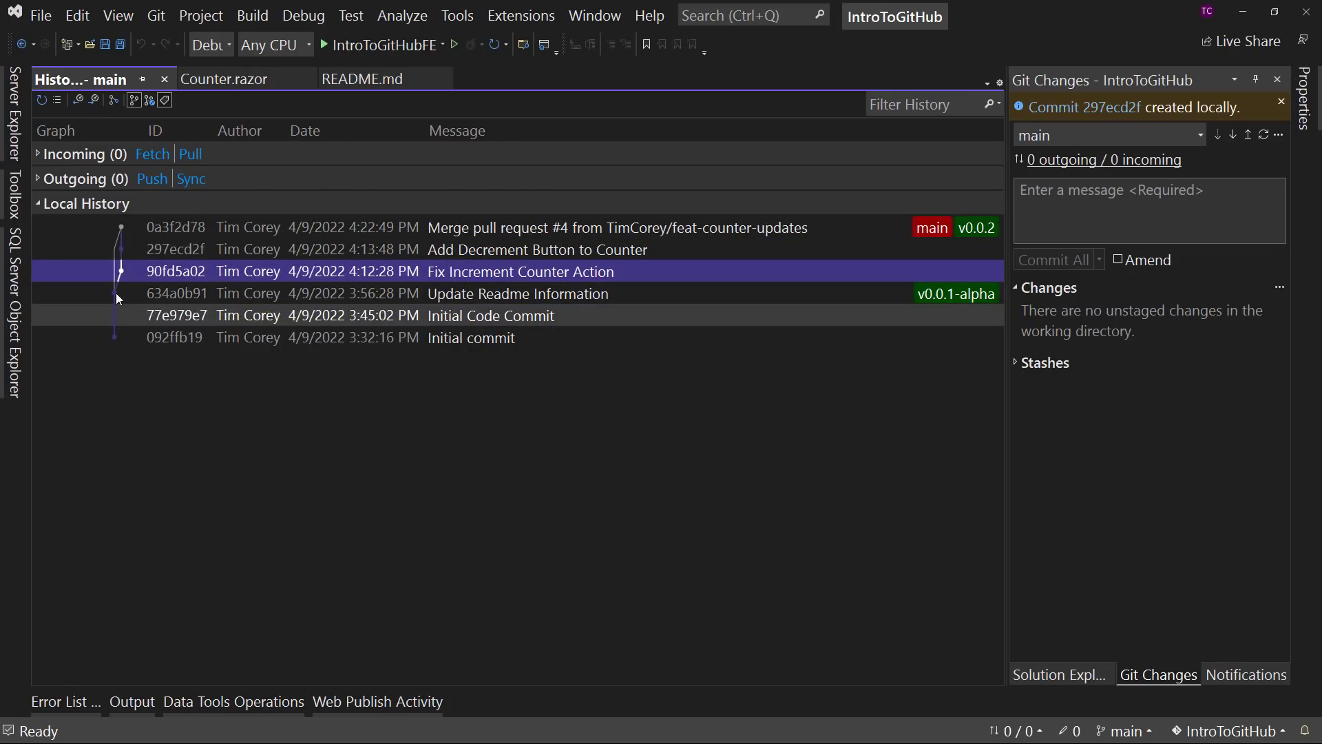
mouse_move(122, 247)
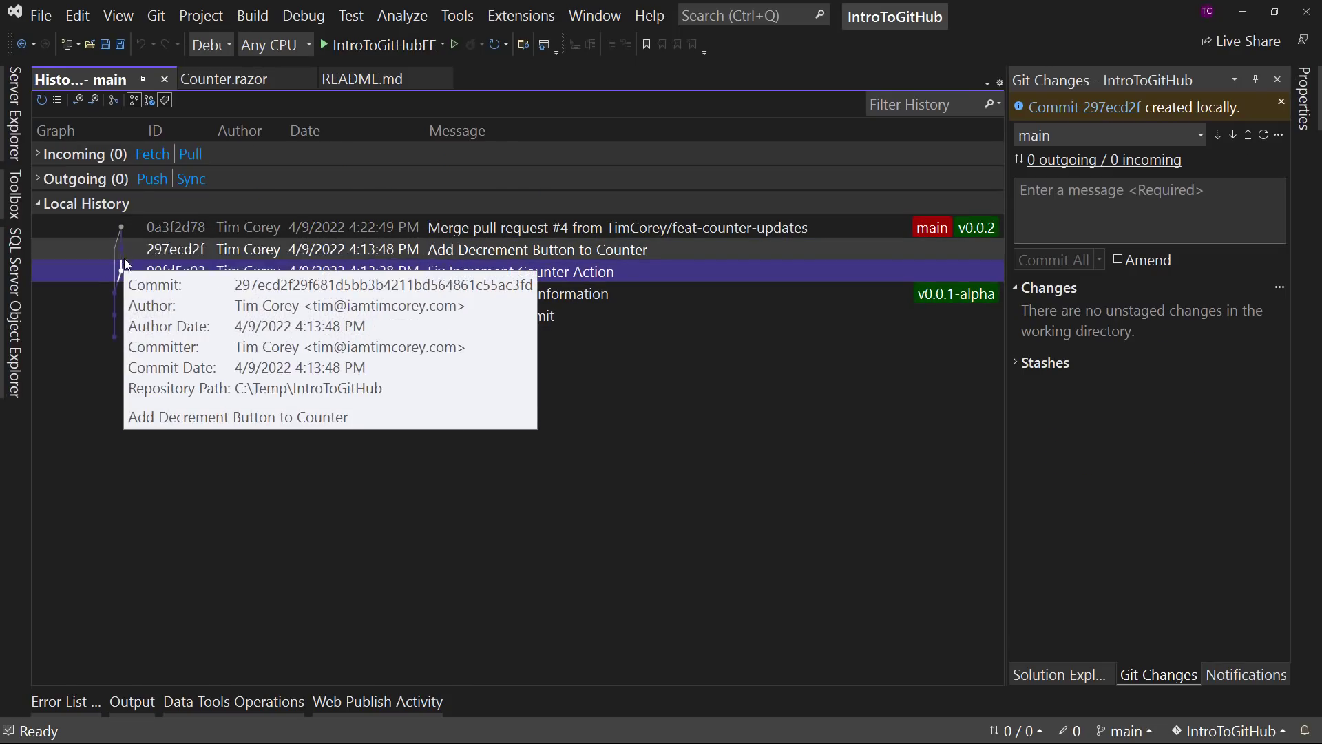
mouse_move(114, 294)
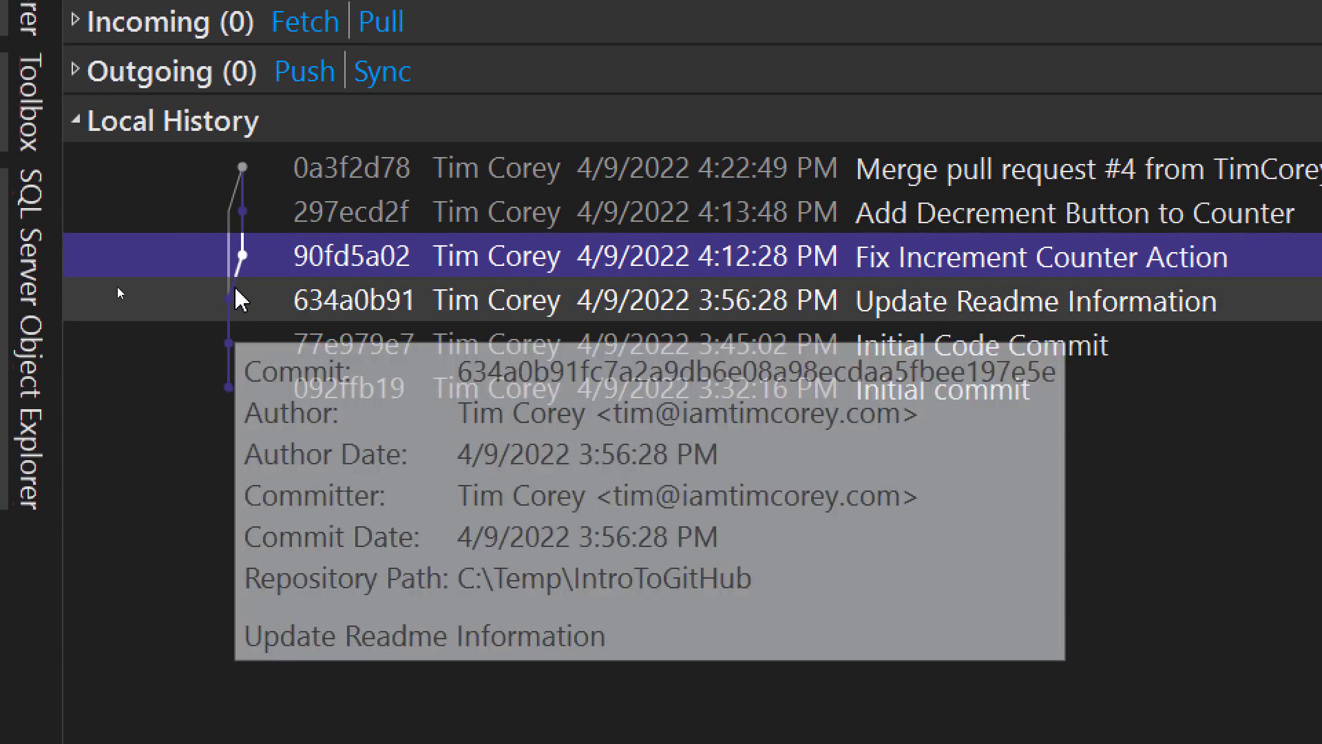
mouse_move(120, 269)
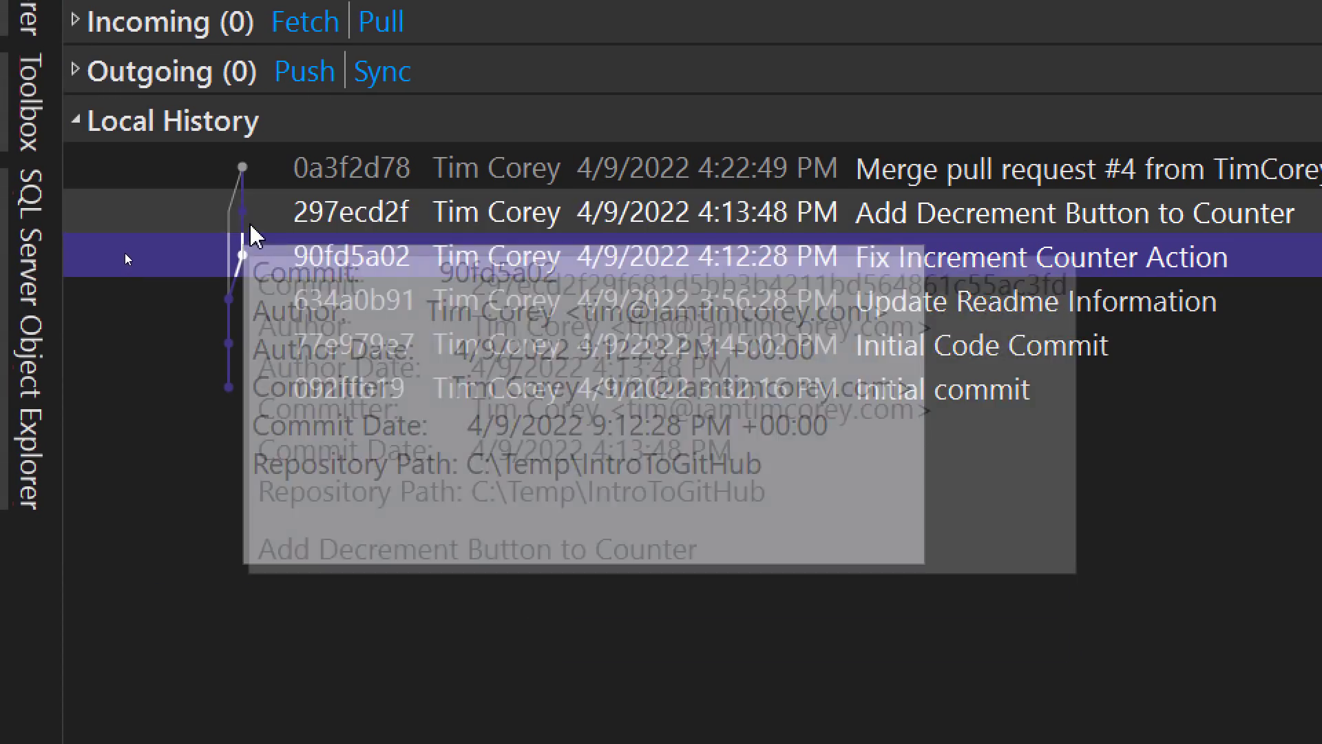
mouse_move(120, 229)
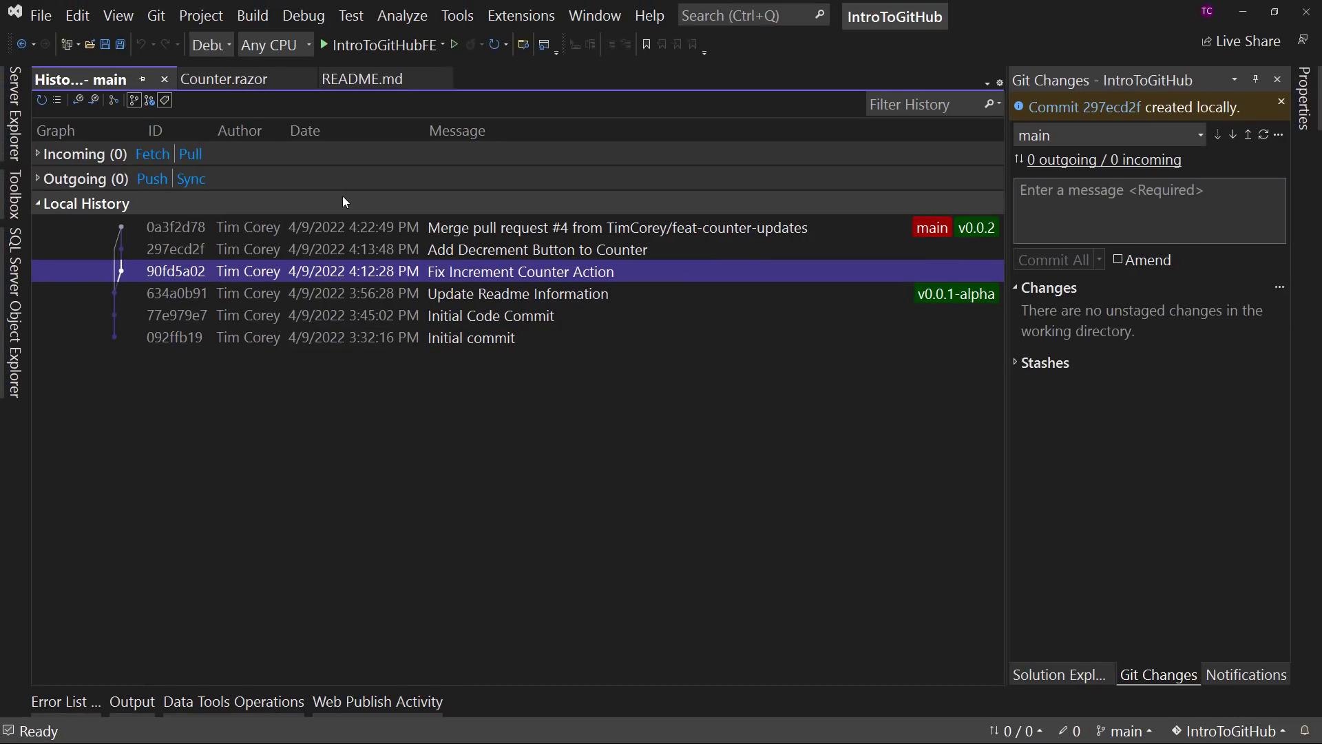
- Check the additional Git actions for the option to push all tags to origin, without pushing
left_click(1278, 134)
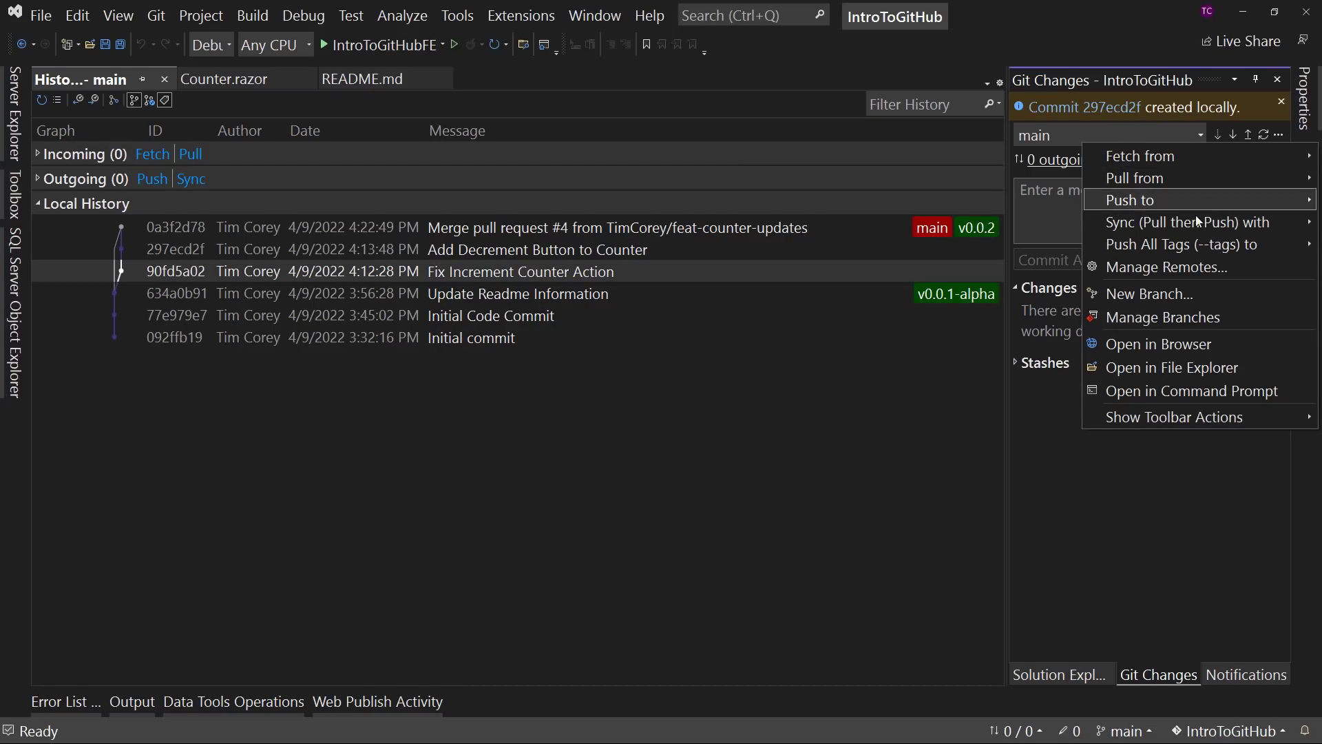
mouse_move(1164, 255)
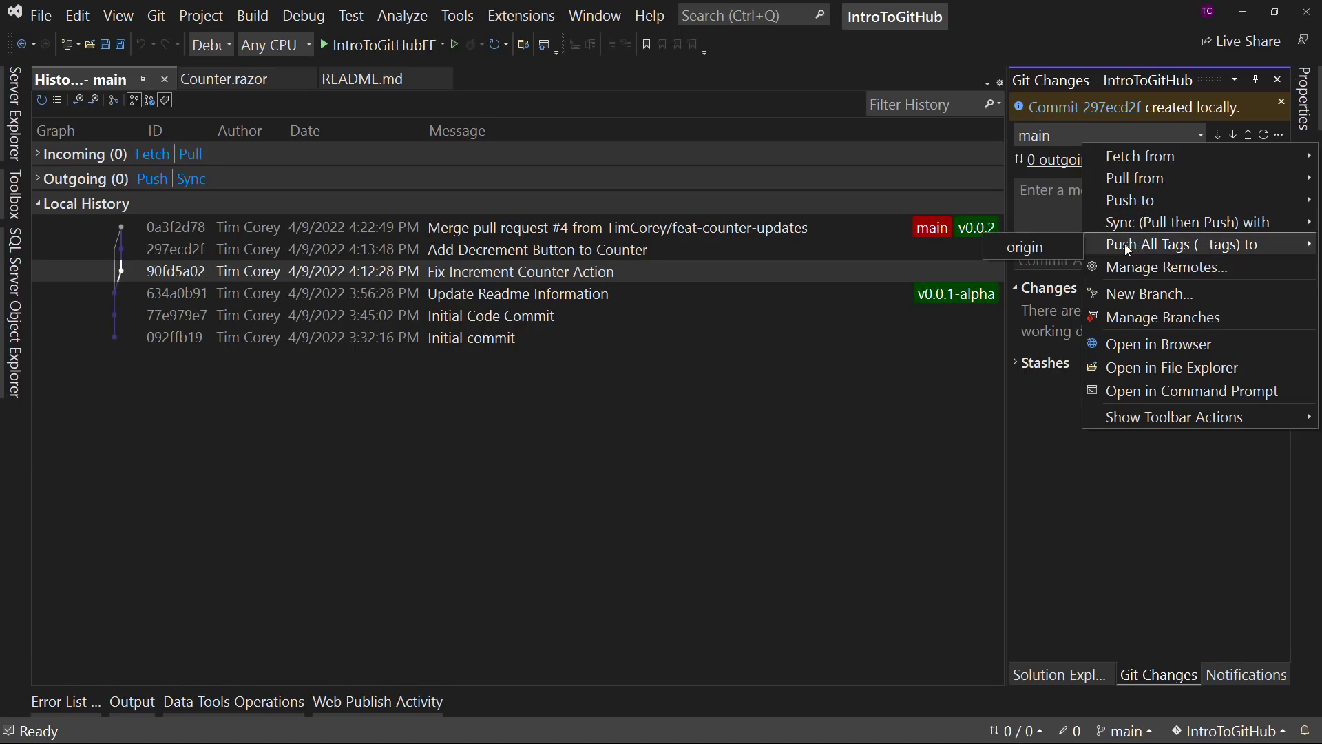
left_click(748, 606)
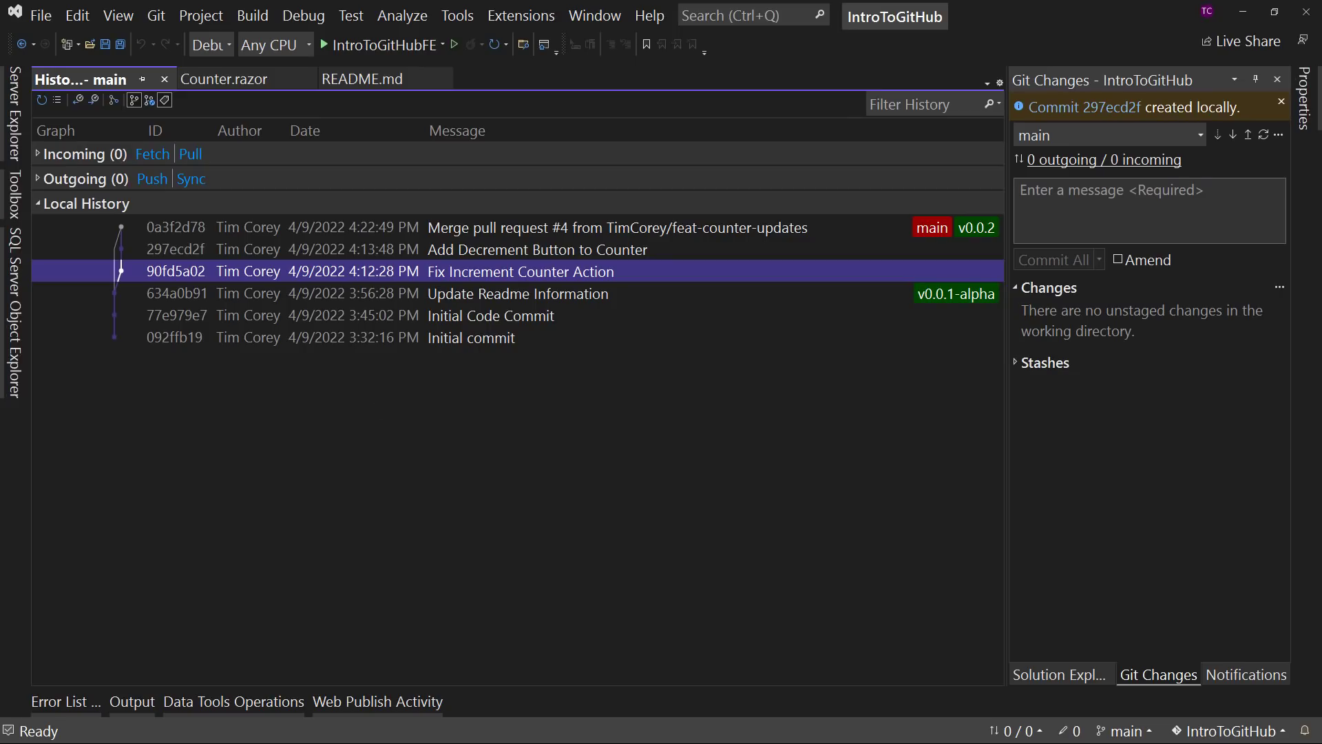
- Switch to the IntroToGitHub repository on GitHub and start a new release based on the existing v0.0.2 tag
key("alt+Tab")
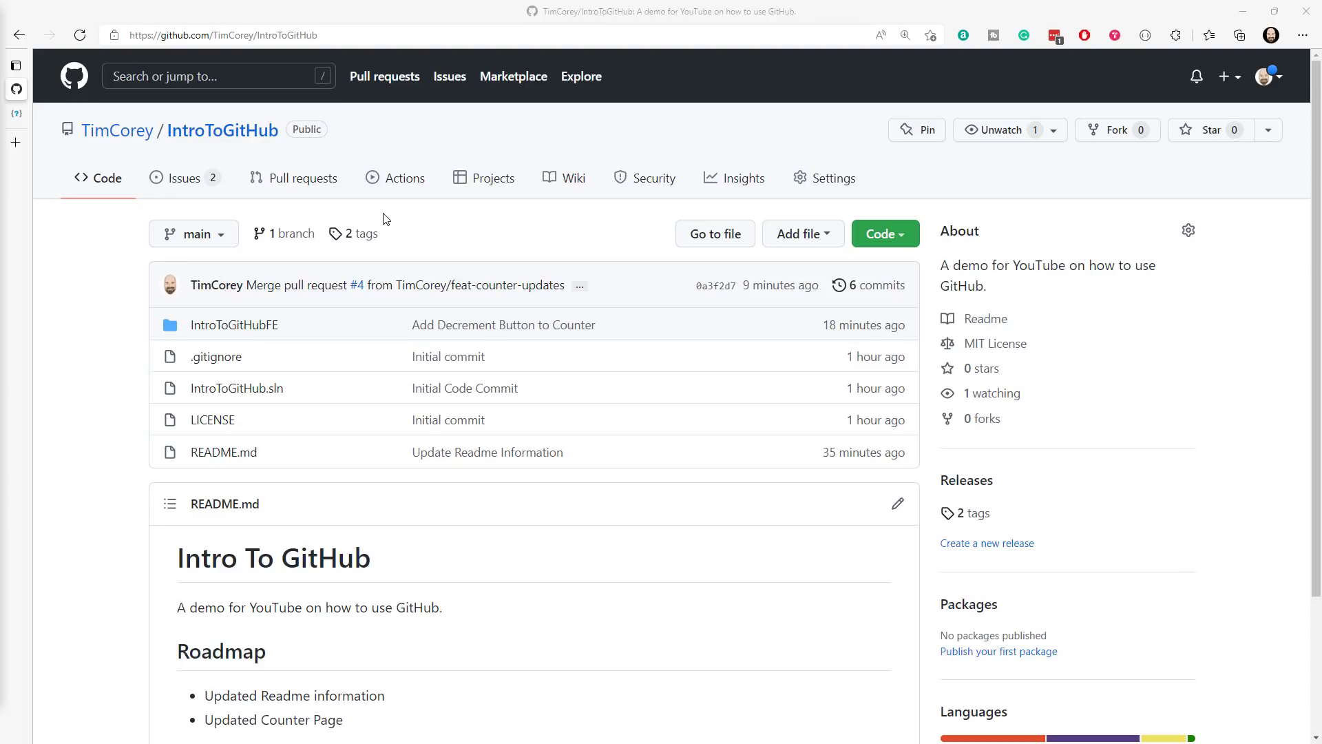
scroll(1102, 303, "down", 1)
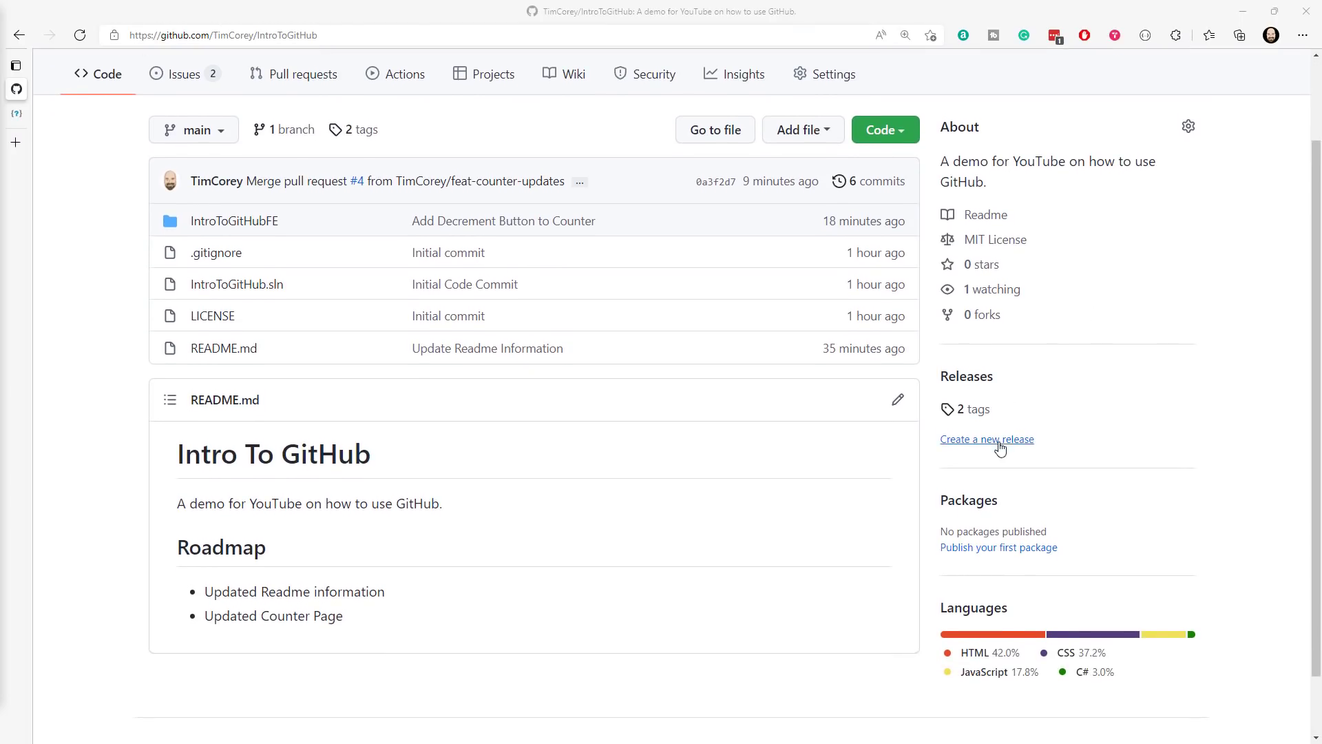
left_click(957, 446)
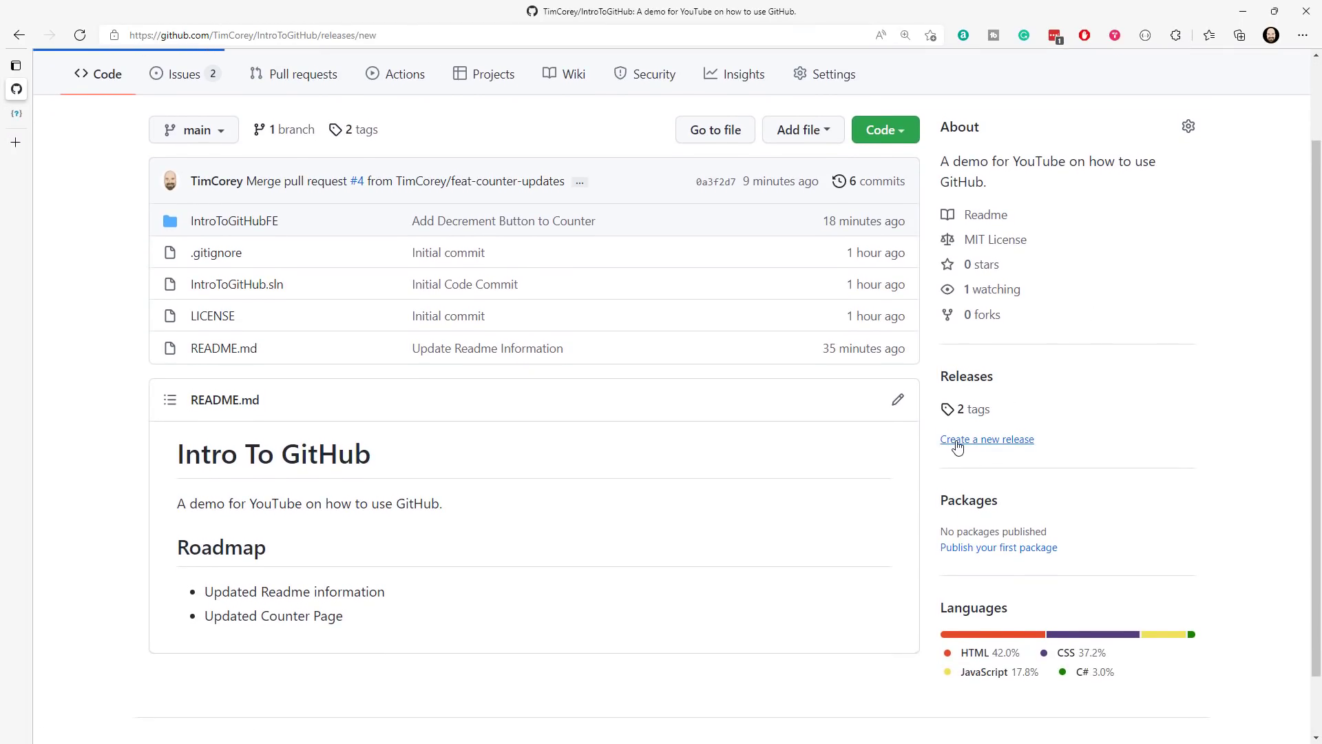
left_click(269, 301)
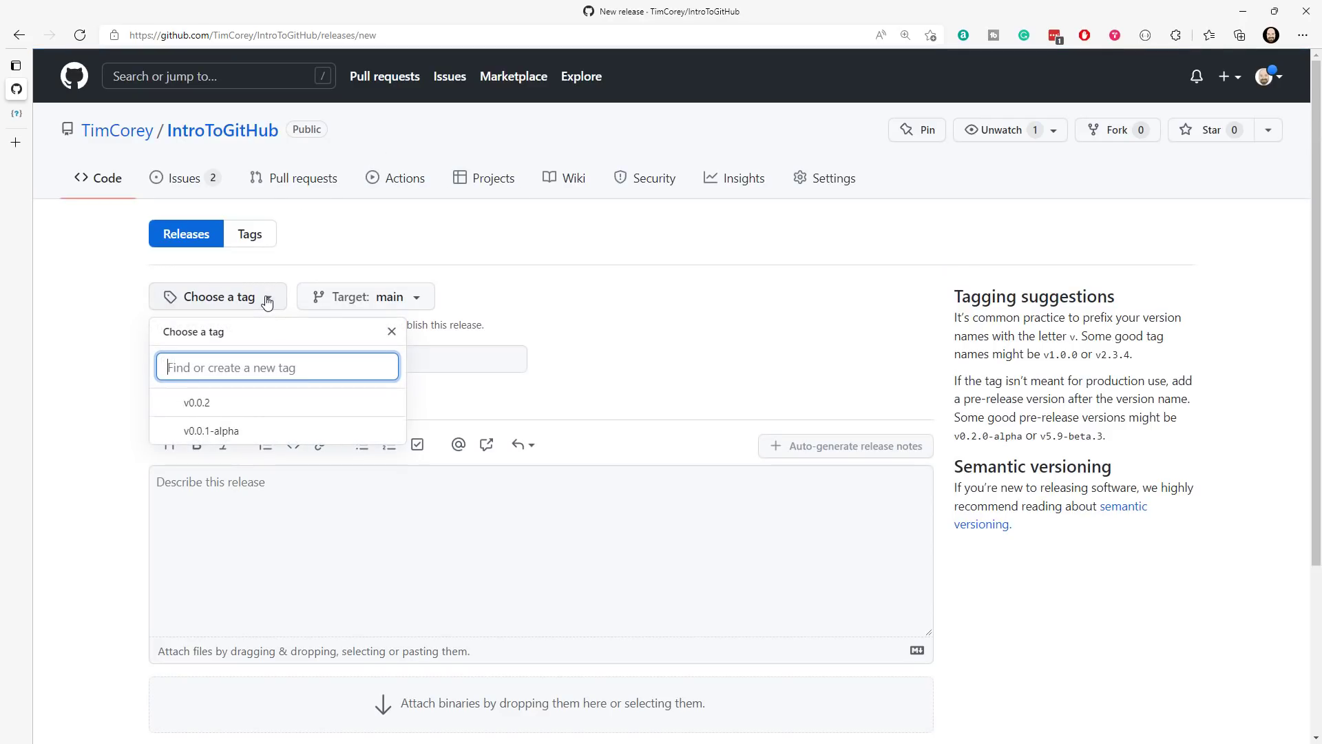
left_click(194, 412)
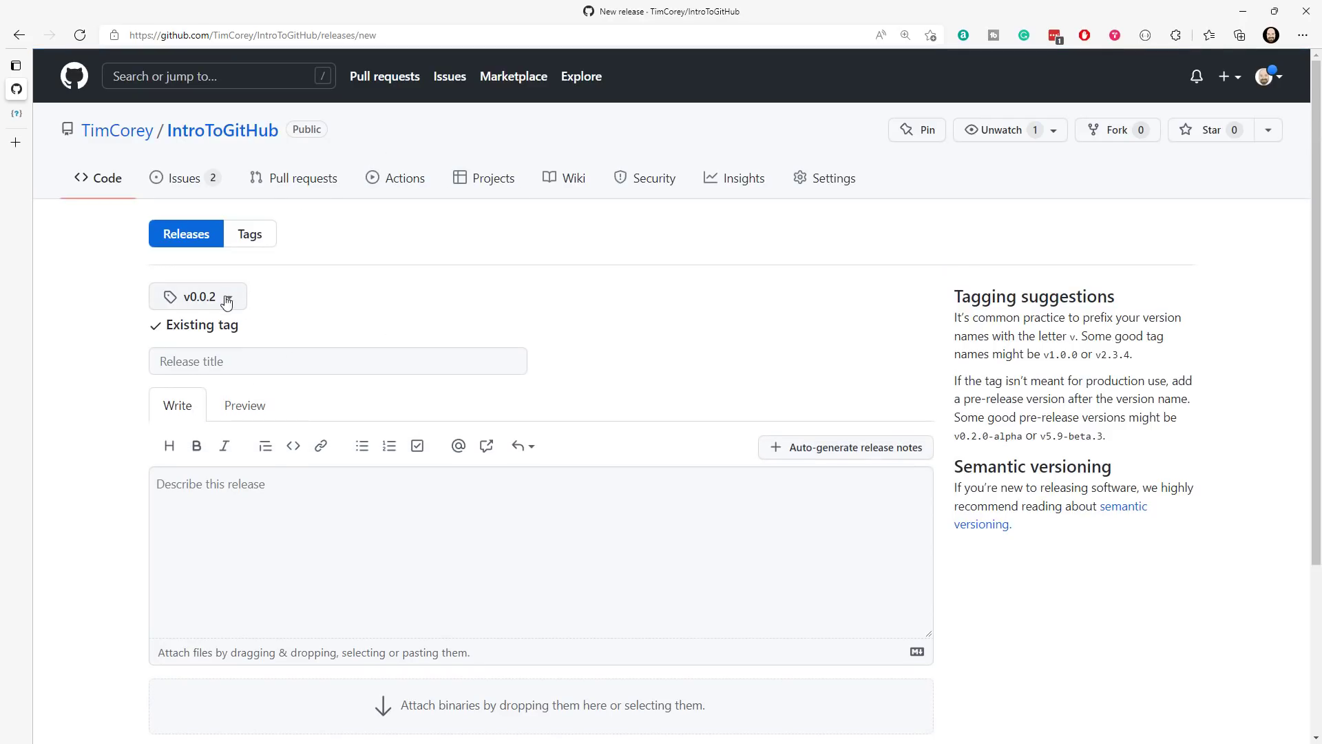
- Title the release "Production Counter Page Release"
left_click(379, 345)
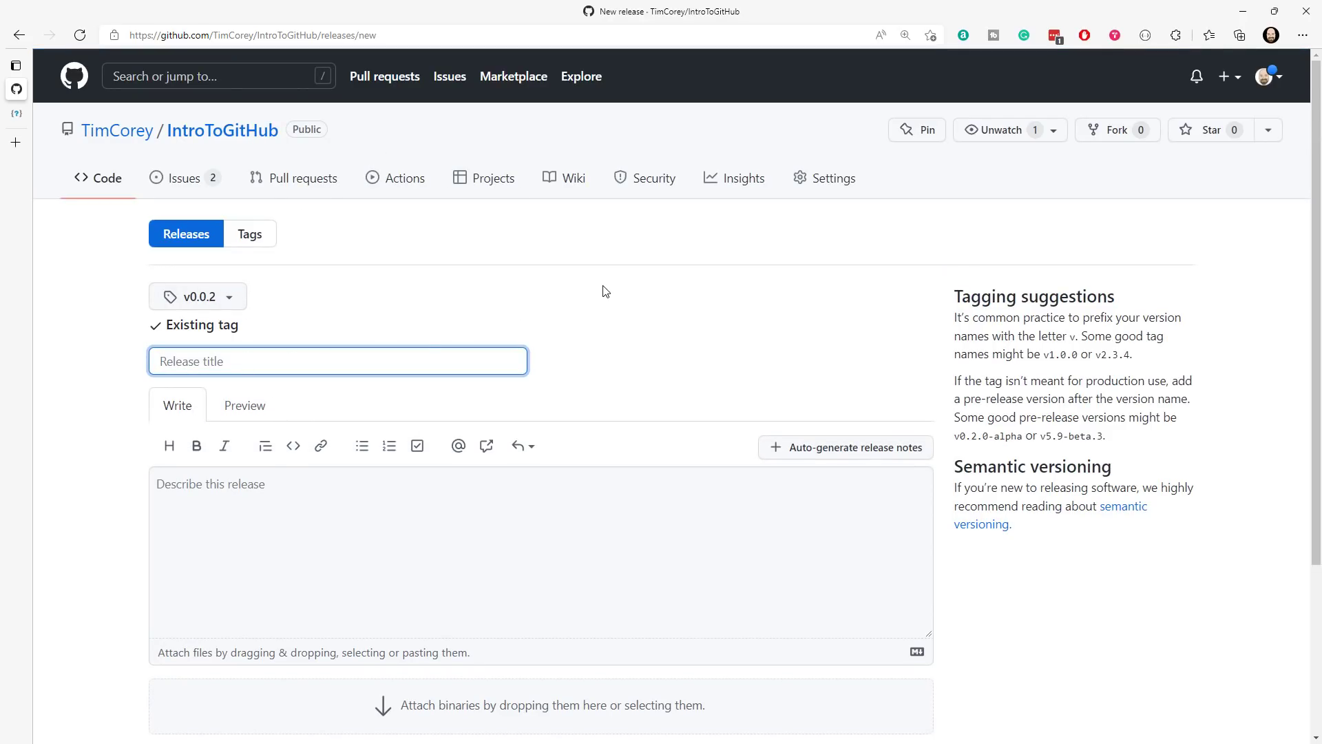
type("Count P")
key("BackSpace")
key("BackSpace")
key("BackSpace")
key("BackSpace")
key("BackSpace")
key("BackSpace")
type("Pro")
key("BackSpace")
type("or")
key("BackSpace")
key("BackSpace")
type("r")
key("BackSpace")
type("oduction Counter Page Release")
key("Tab")
- Describe the release as "This release gives you the production-ready version of the counter page." and append auto-generated release notes
left_click(438, 482)
type("This rel")
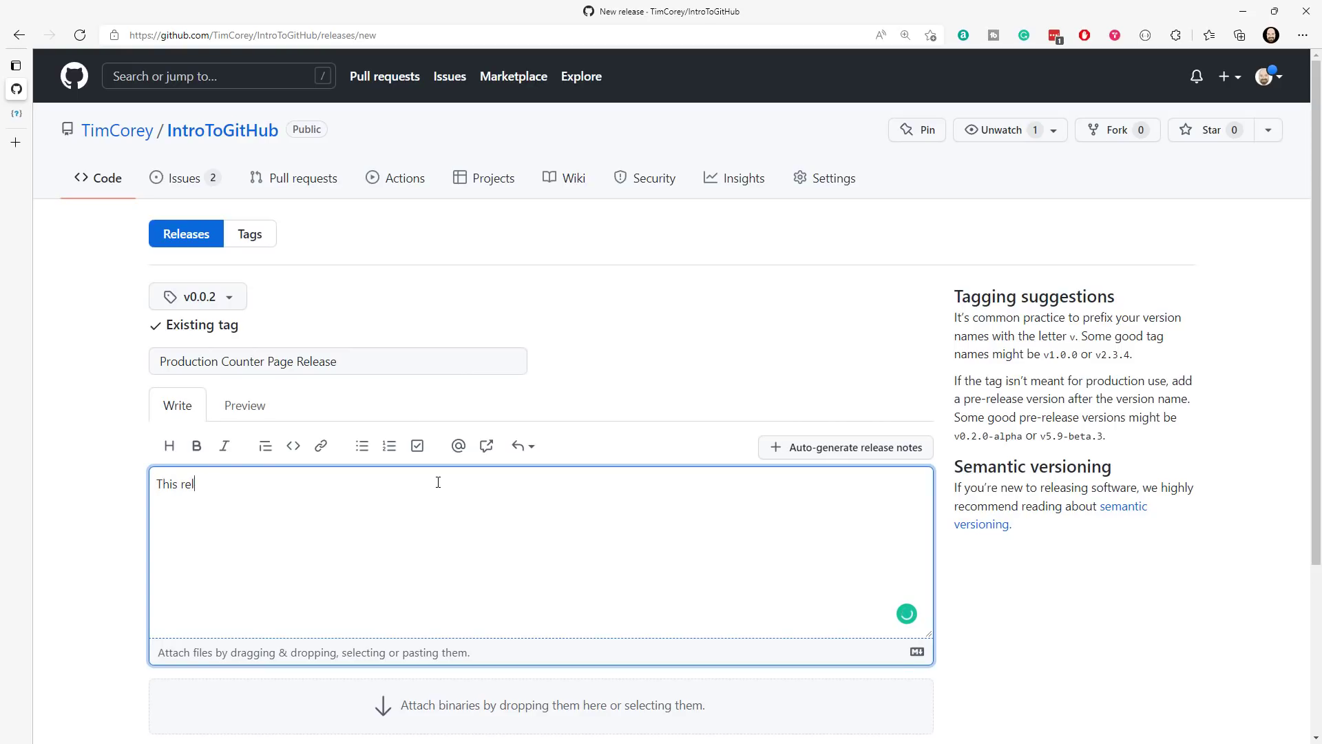
type("ease gives you the production-ready version of the counter page.")
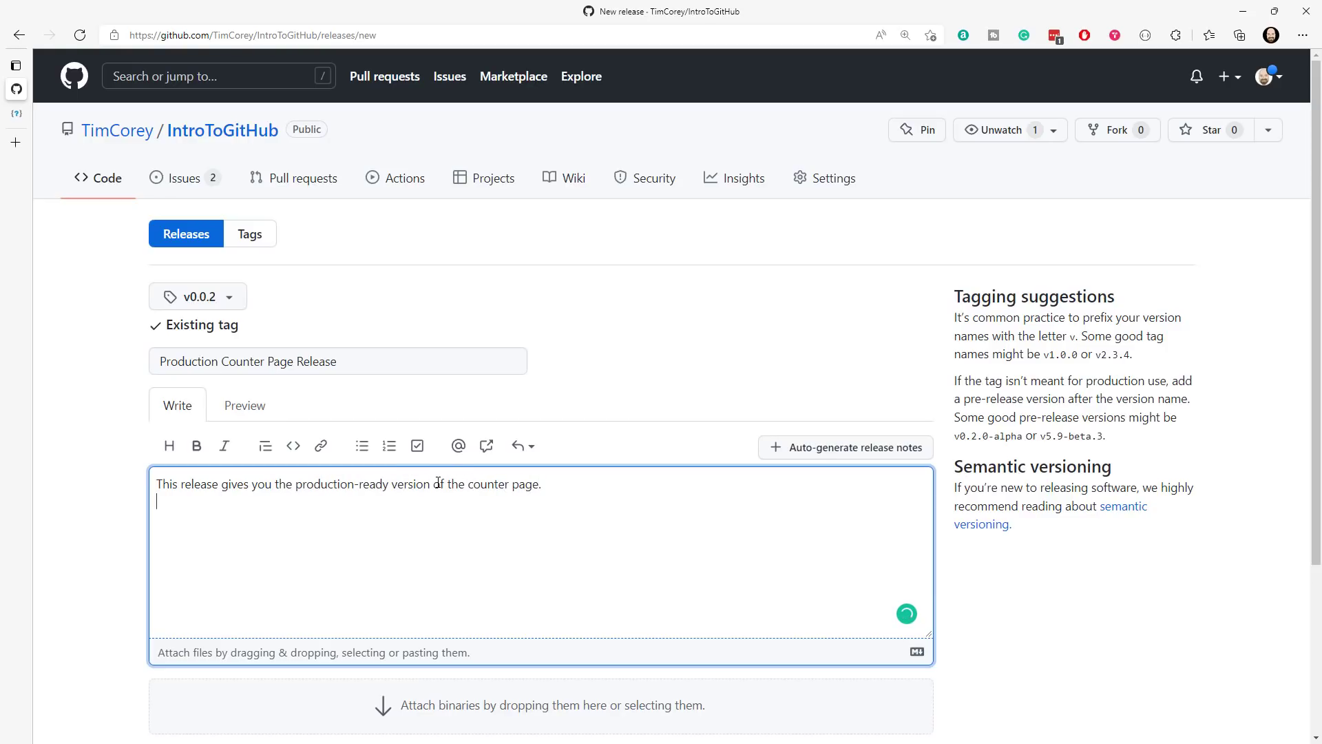
scroll(640, 333, "down", 2)
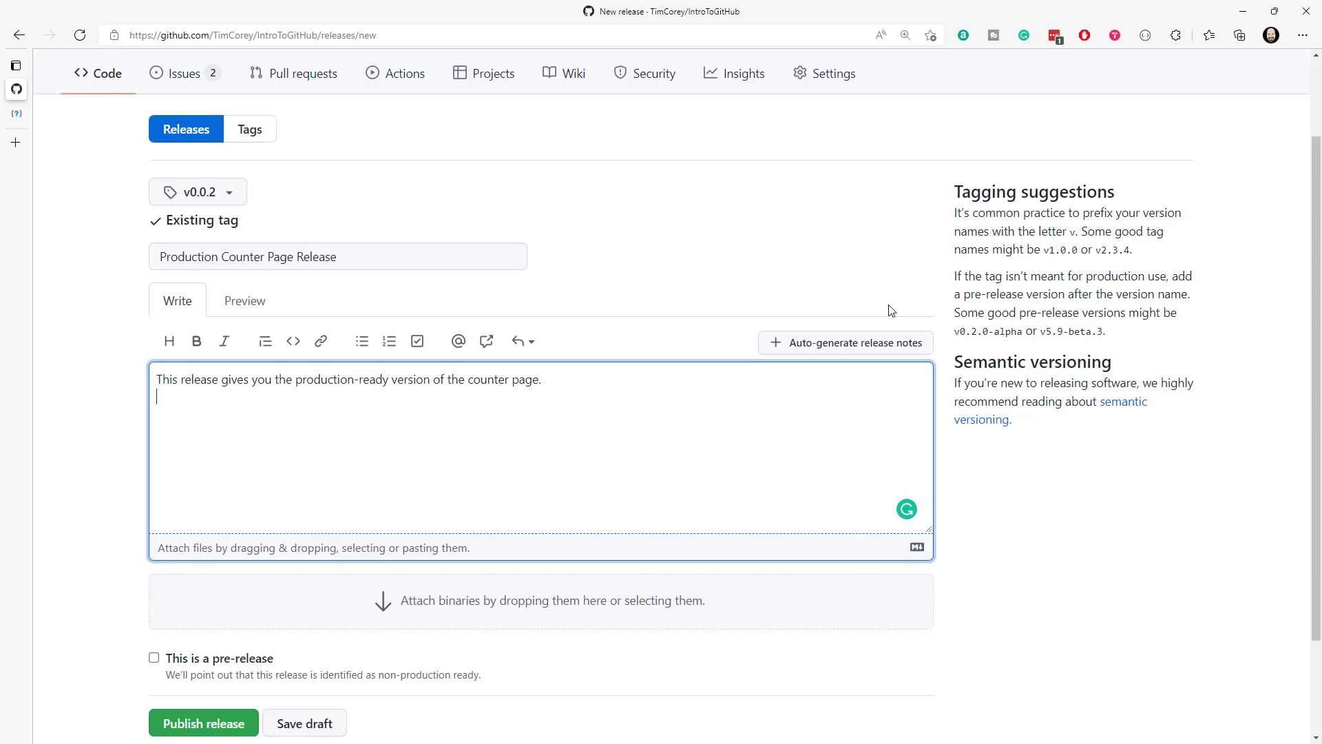
left_click(877, 345)
- Review the release description, including the generated What's Changed, New Contributors and Full Changelog entries
left_click_drag(262, 415, 659, 433)
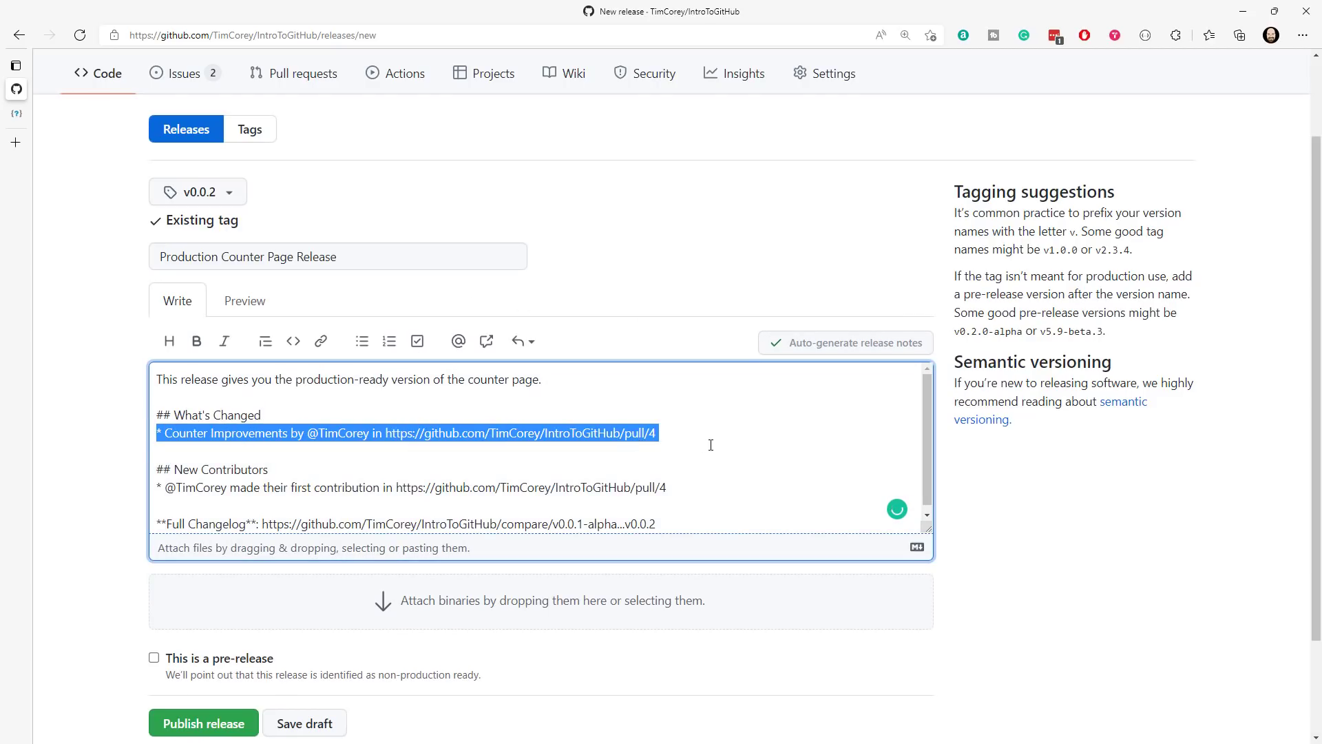
left_click(169, 432)
left_click_drag(165, 432, 373, 436)
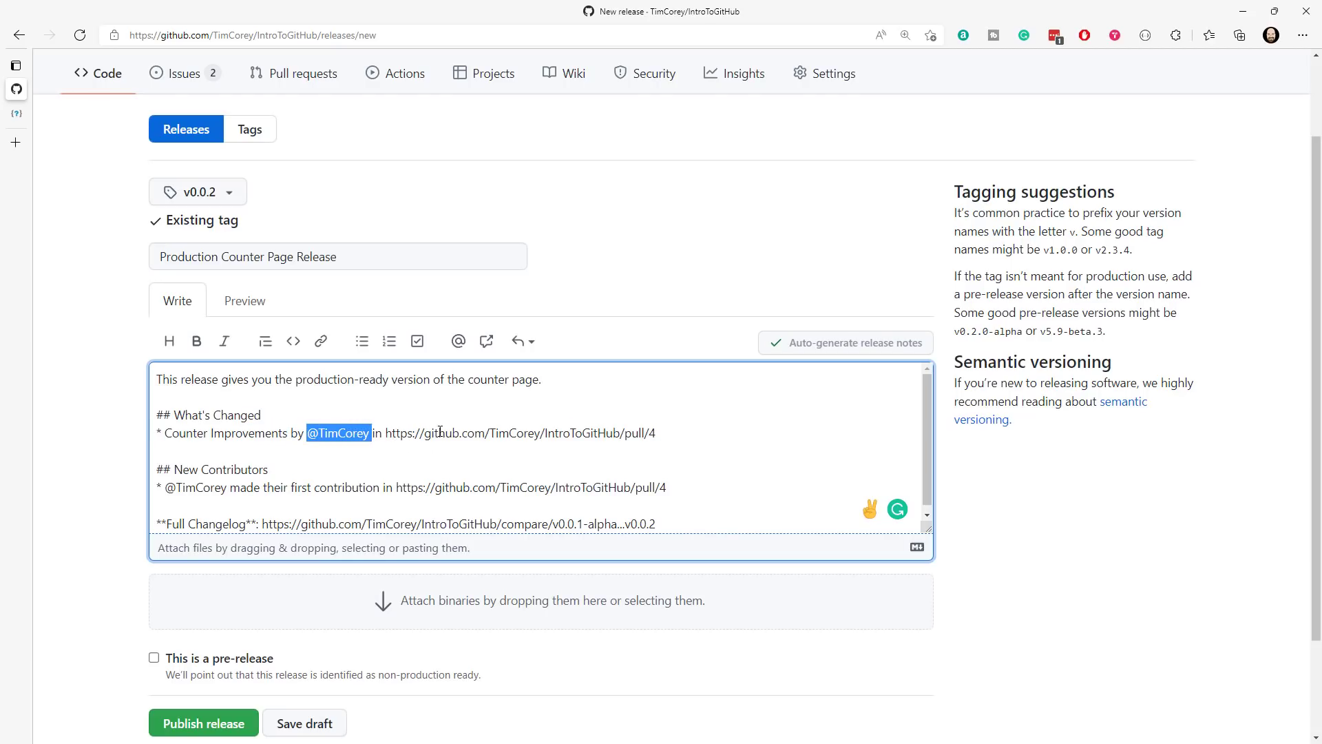
left_click_drag(656, 434, 389, 432)
left_click_drag(268, 469, 392, 484)
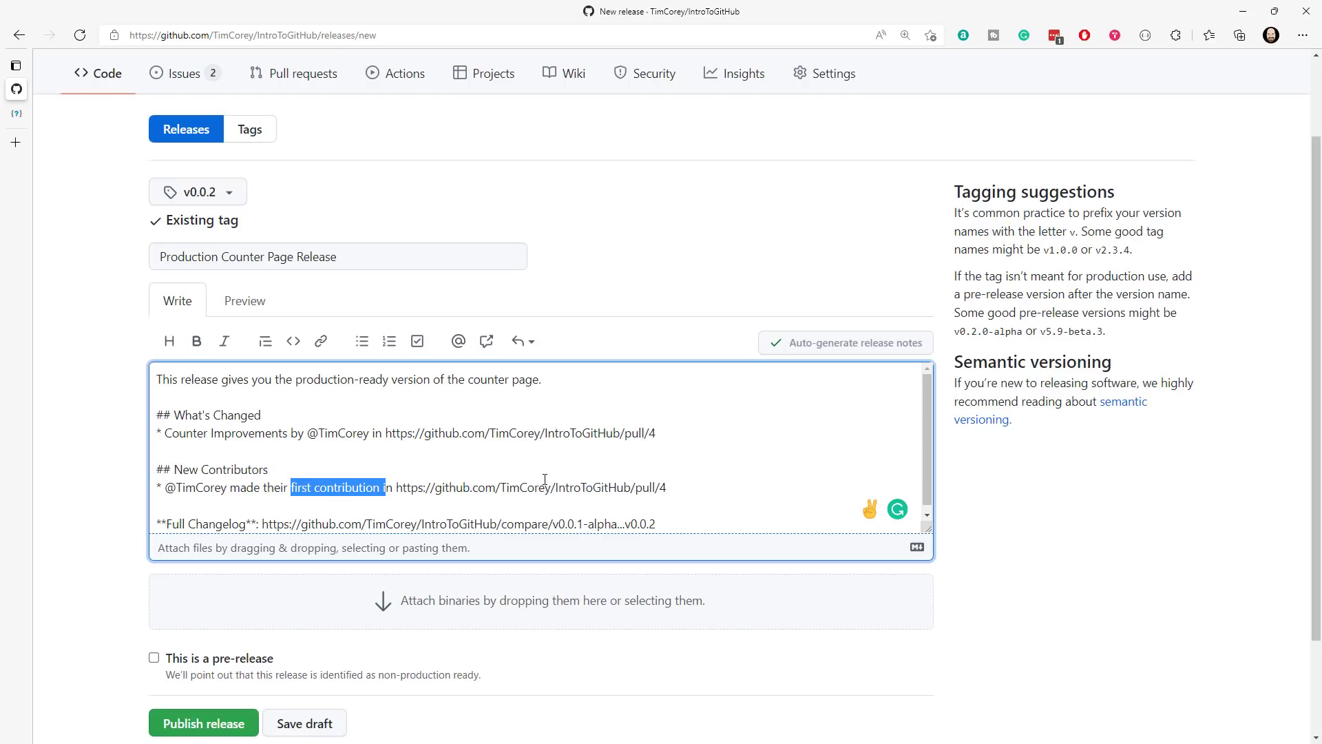
left_click_drag(706, 488, 408, 482)
scroll(741, 388, "down", 2)
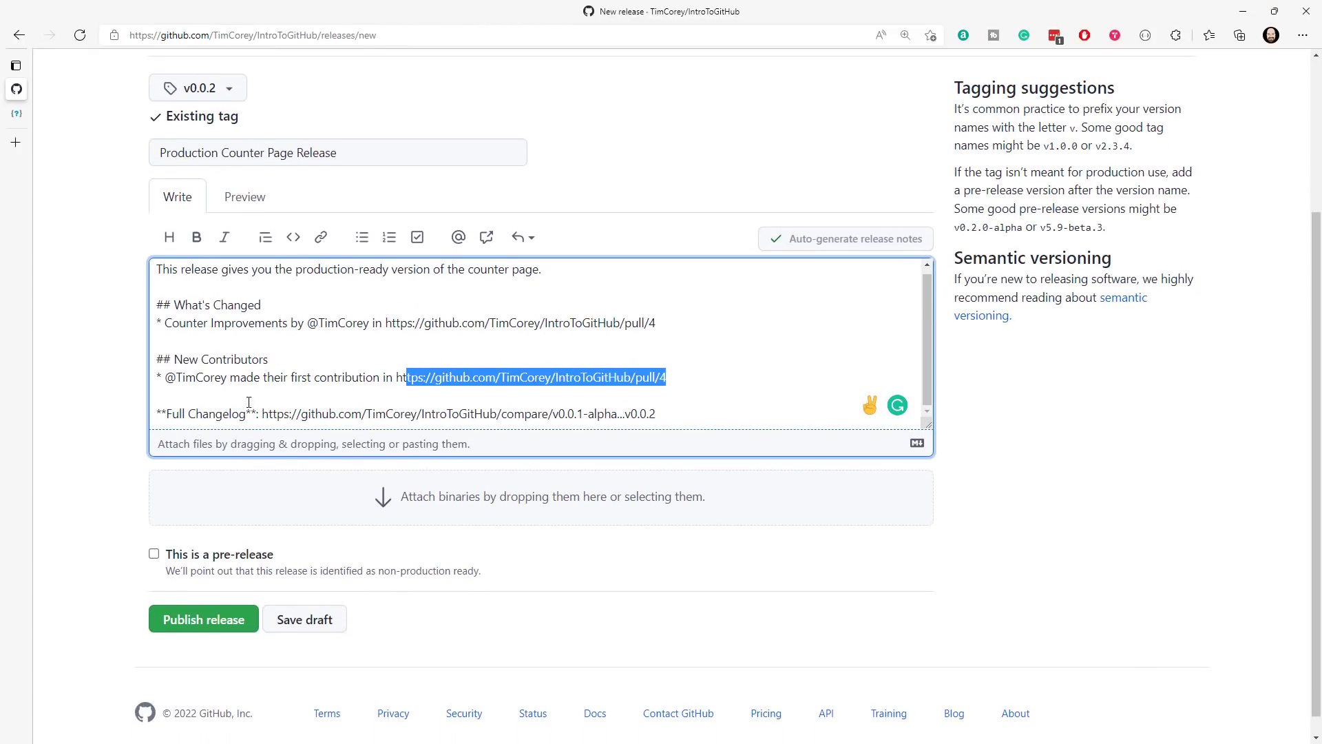
left_click(437, 341)
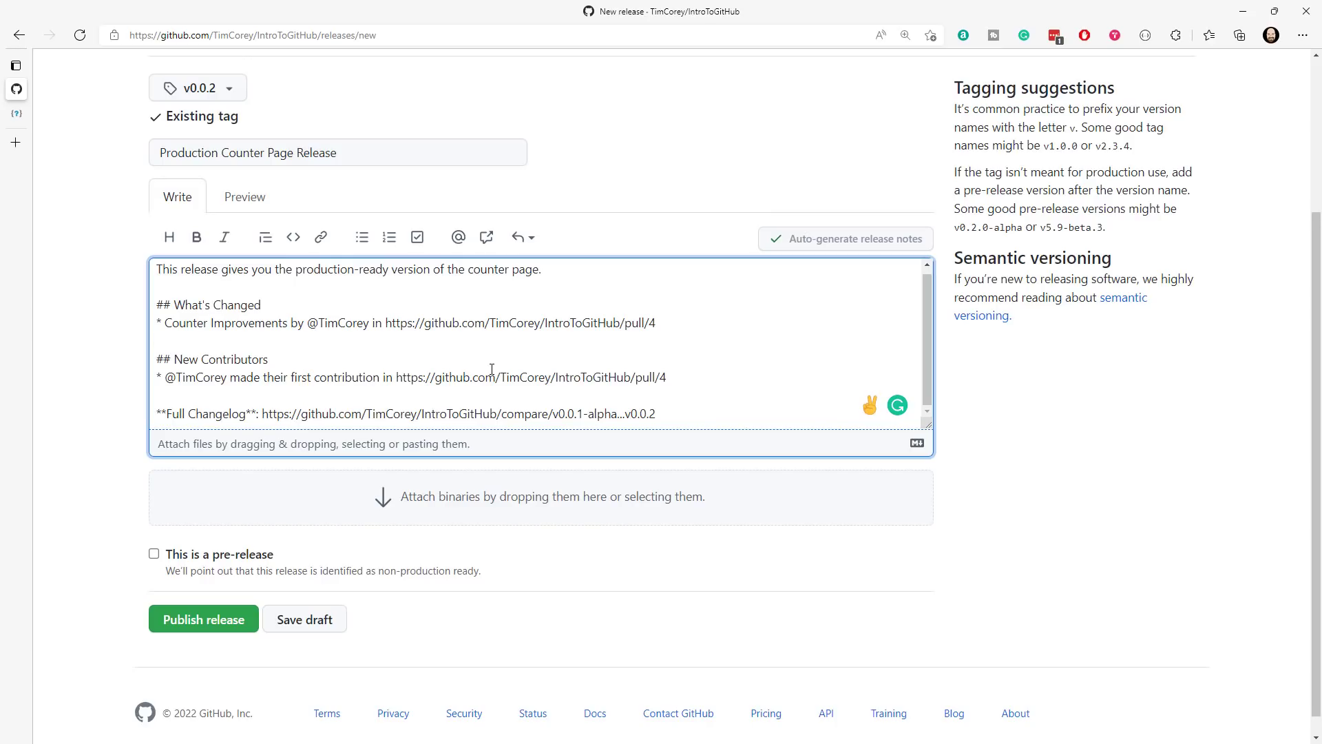
left_click_drag(573, 280, 124, 272)
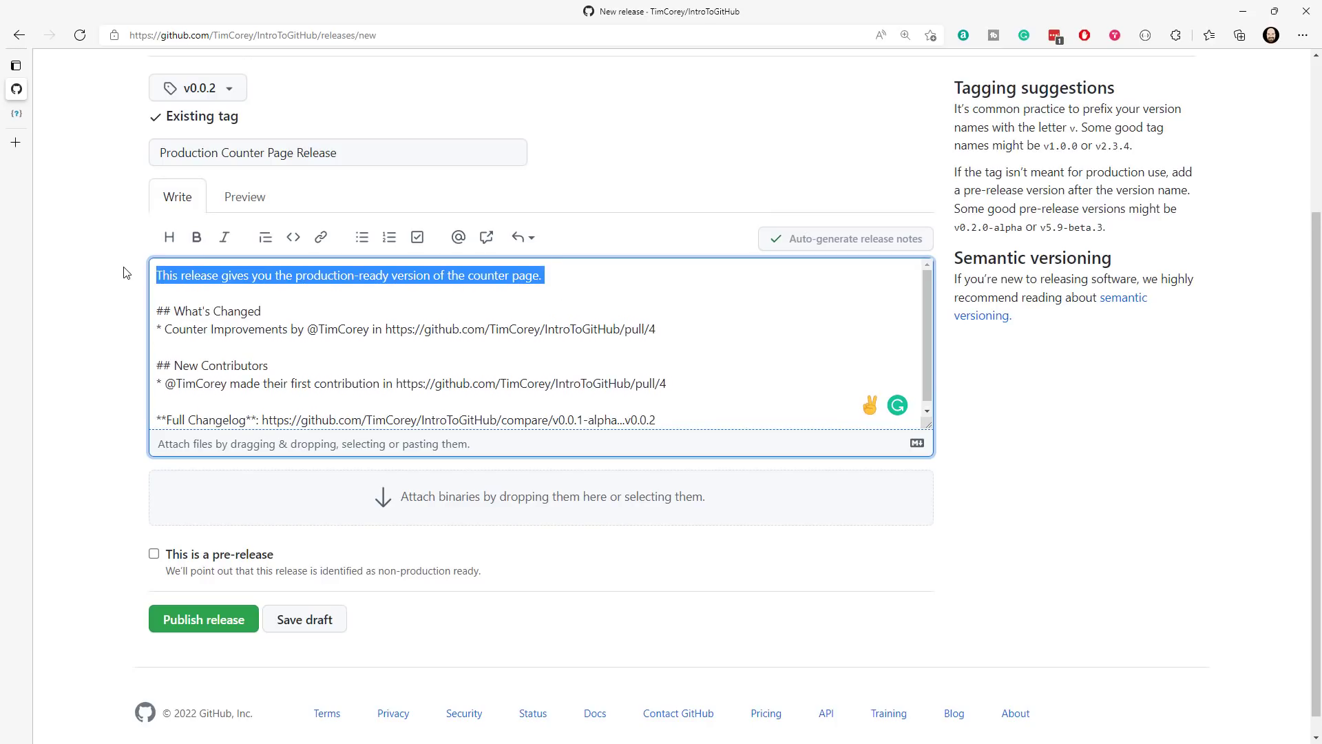
left_click(255, 298)
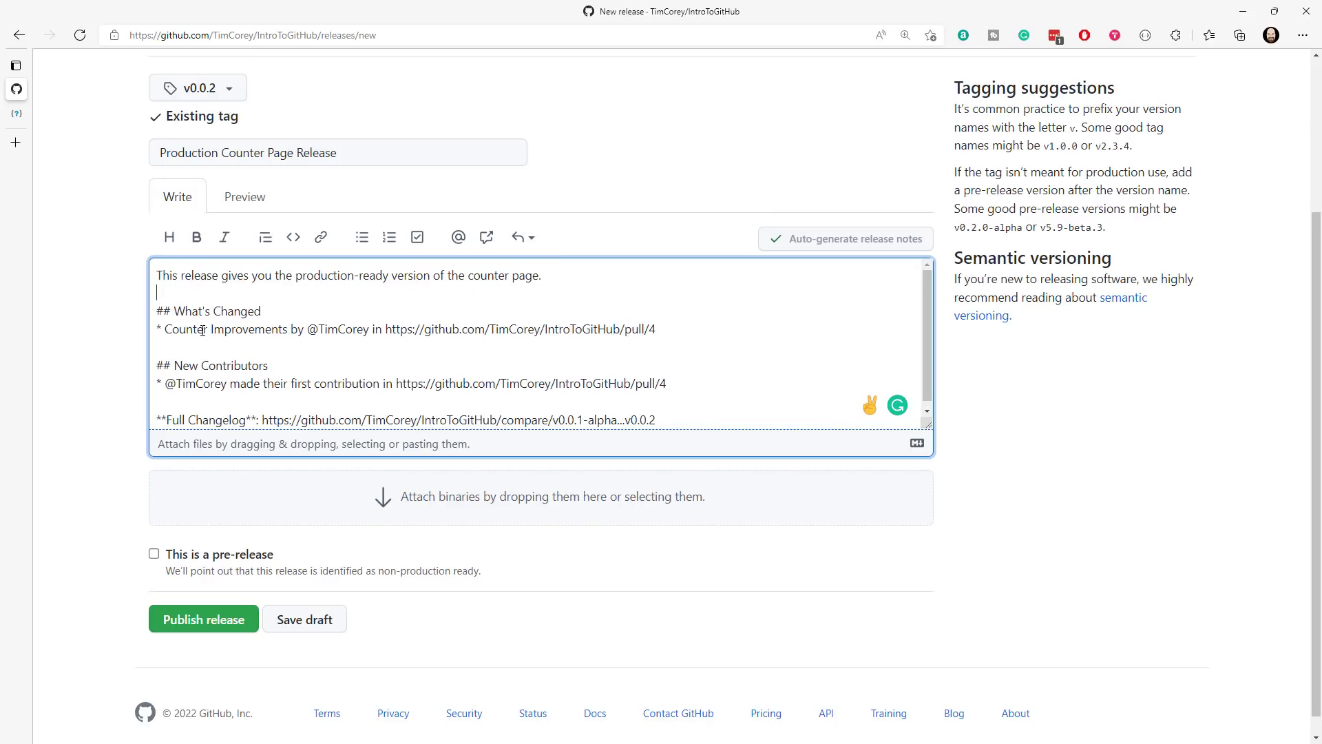
left_click_drag(193, 330, 423, 329)
left_click(675, 311)
- Publish the v0.0.2 release and review its published notes, contributors and assets
scroll(449, 497, "down", 1)
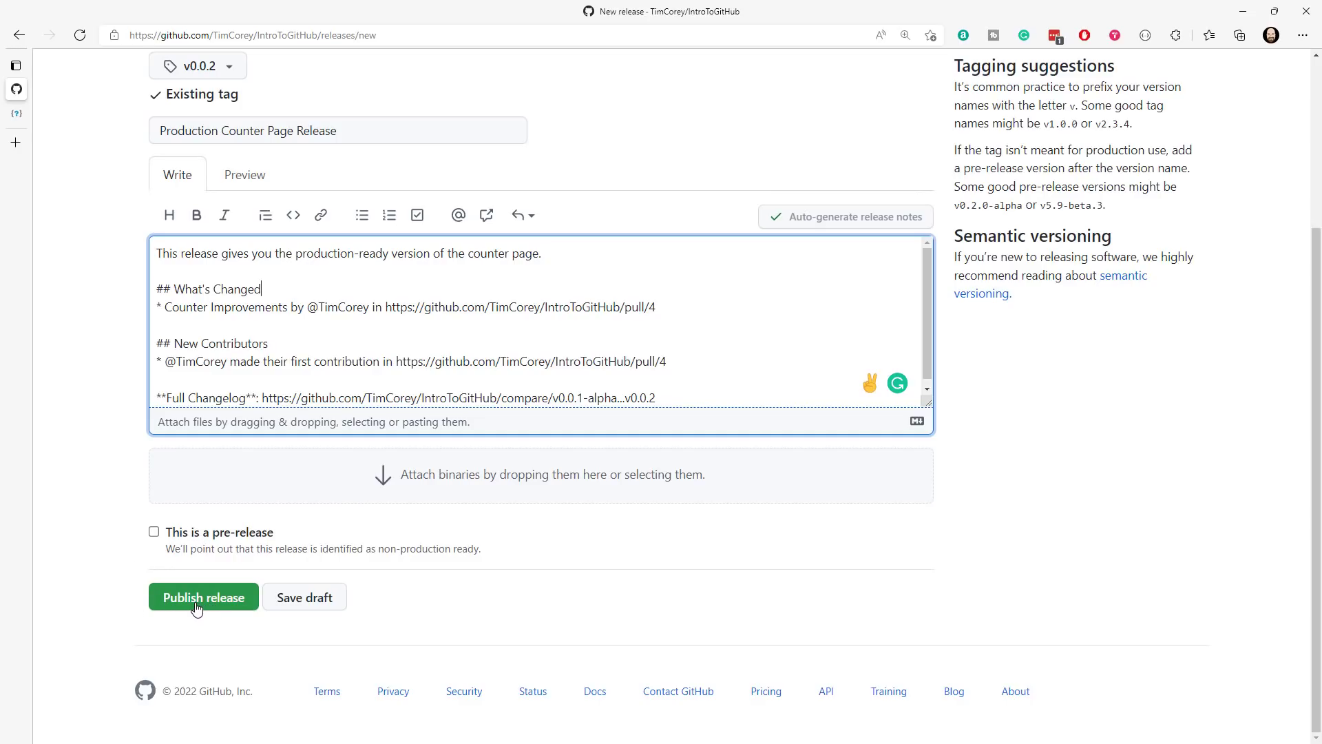
left_click(233, 608)
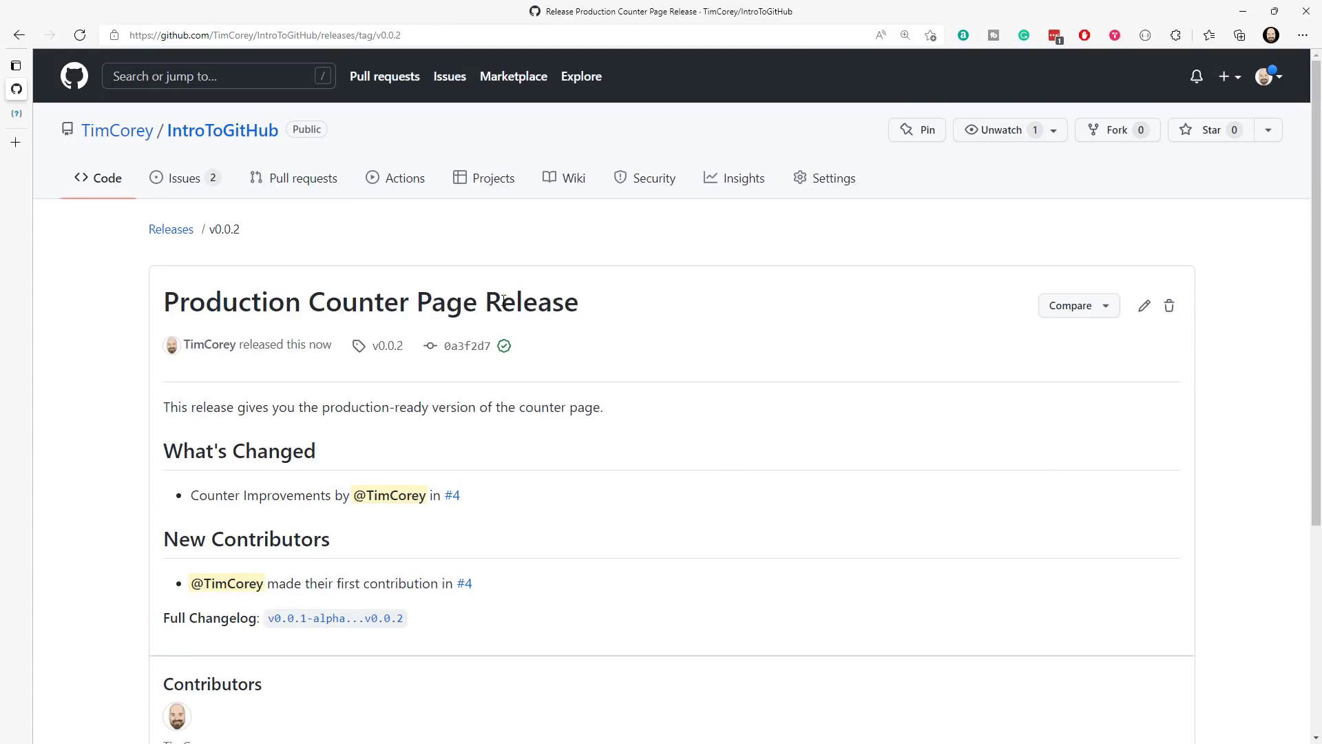
scroll(508, 329, "down", 2)
scroll(508, 330, "down", 3)
scroll(504, 328, "up", 3)
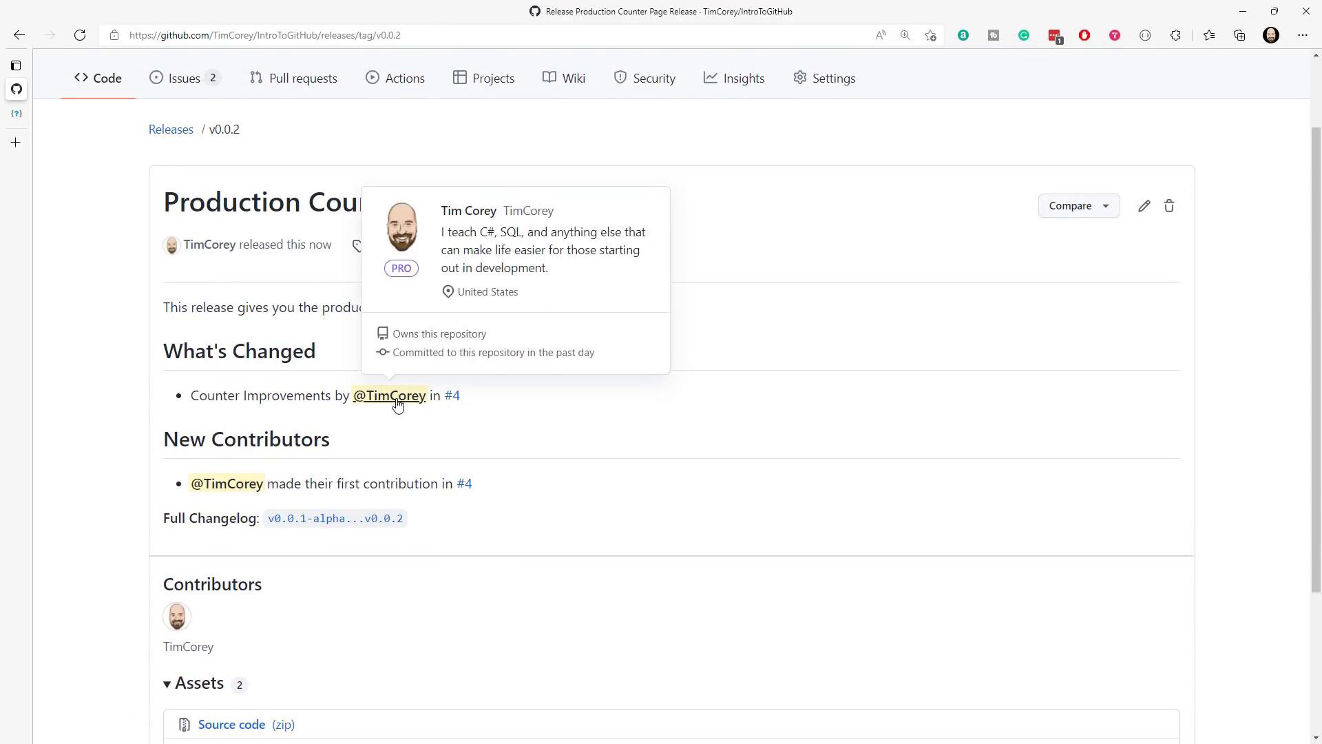
mouse_move(460, 408)
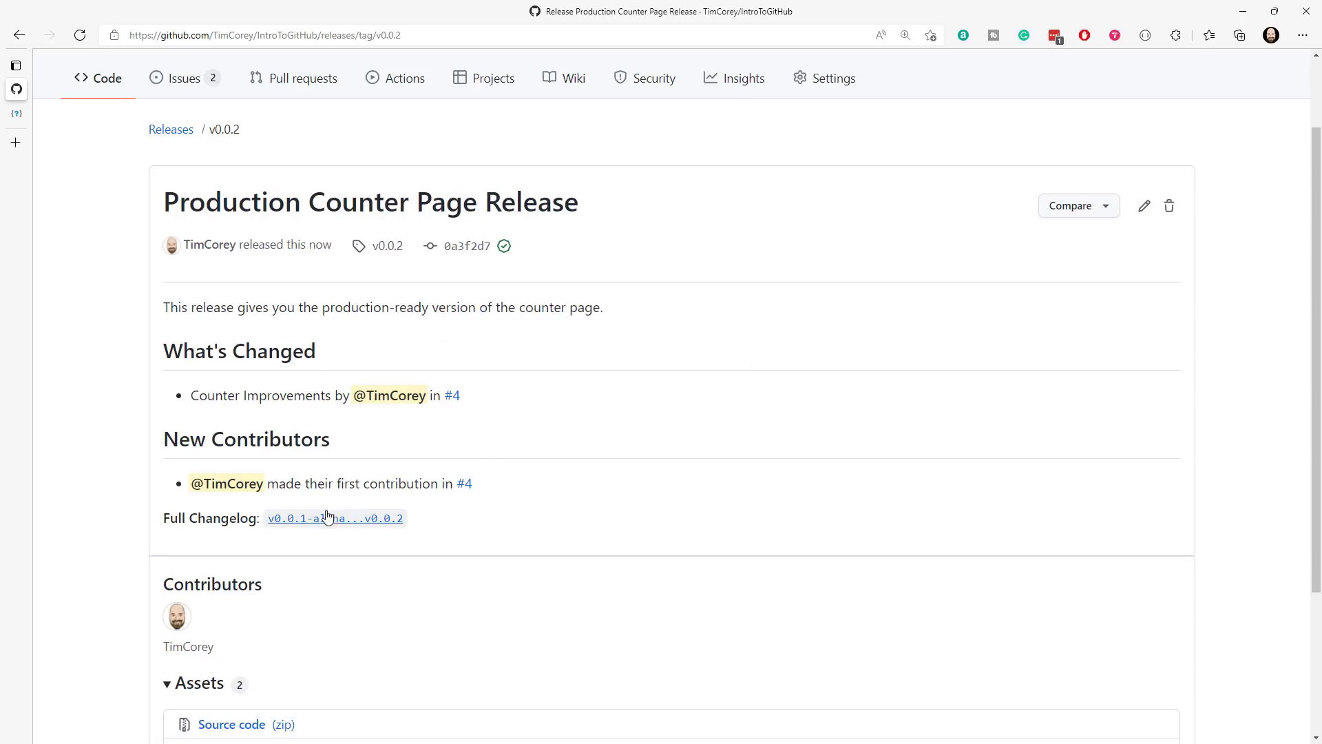
- View the repository's release list, then check the latest release shown on the repository's main page
left_click(172, 137)
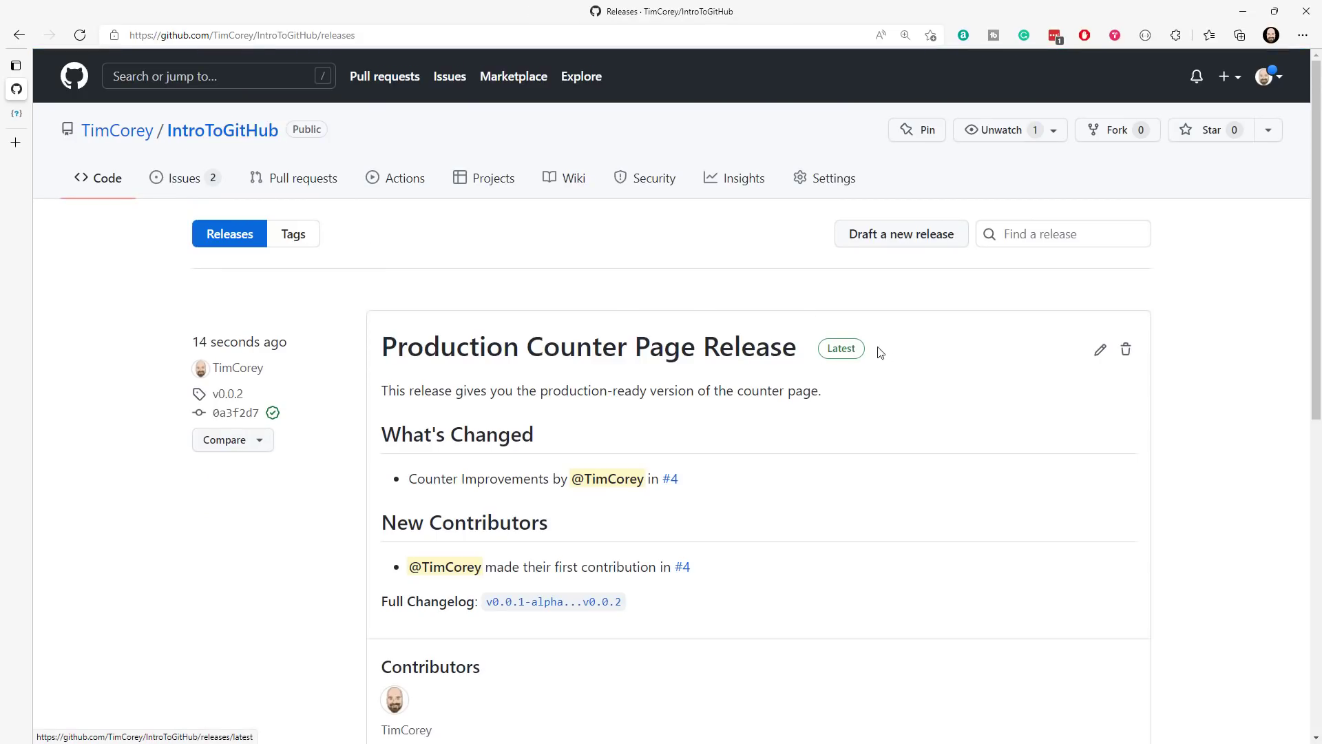
left_click(211, 140)
scroll(399, 207, "down", 2)
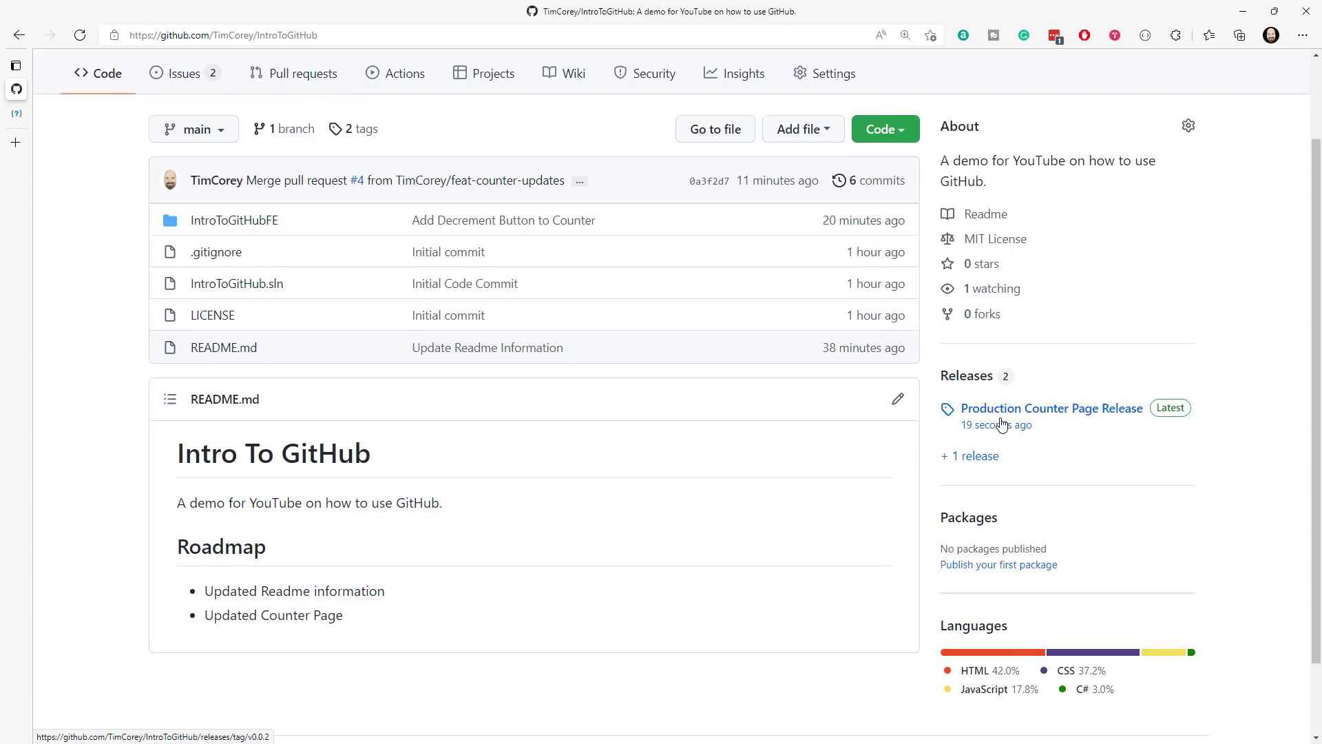
mouse_move(1002, 423)
- Open the "Add a decrement button to Counter page" issue from the repository's issues, reload it and review its status and referenced commit
scroll(1062, 460, "up", 3)
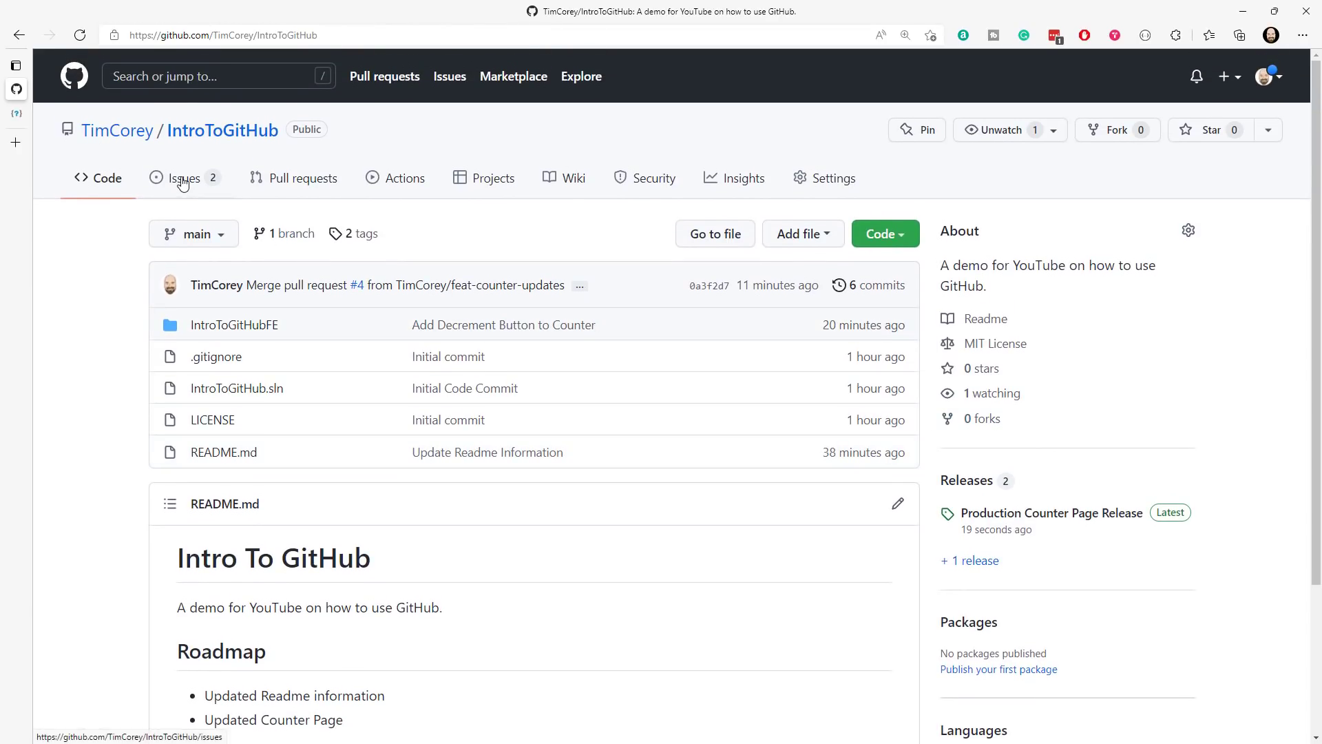
left_click(182, 184)
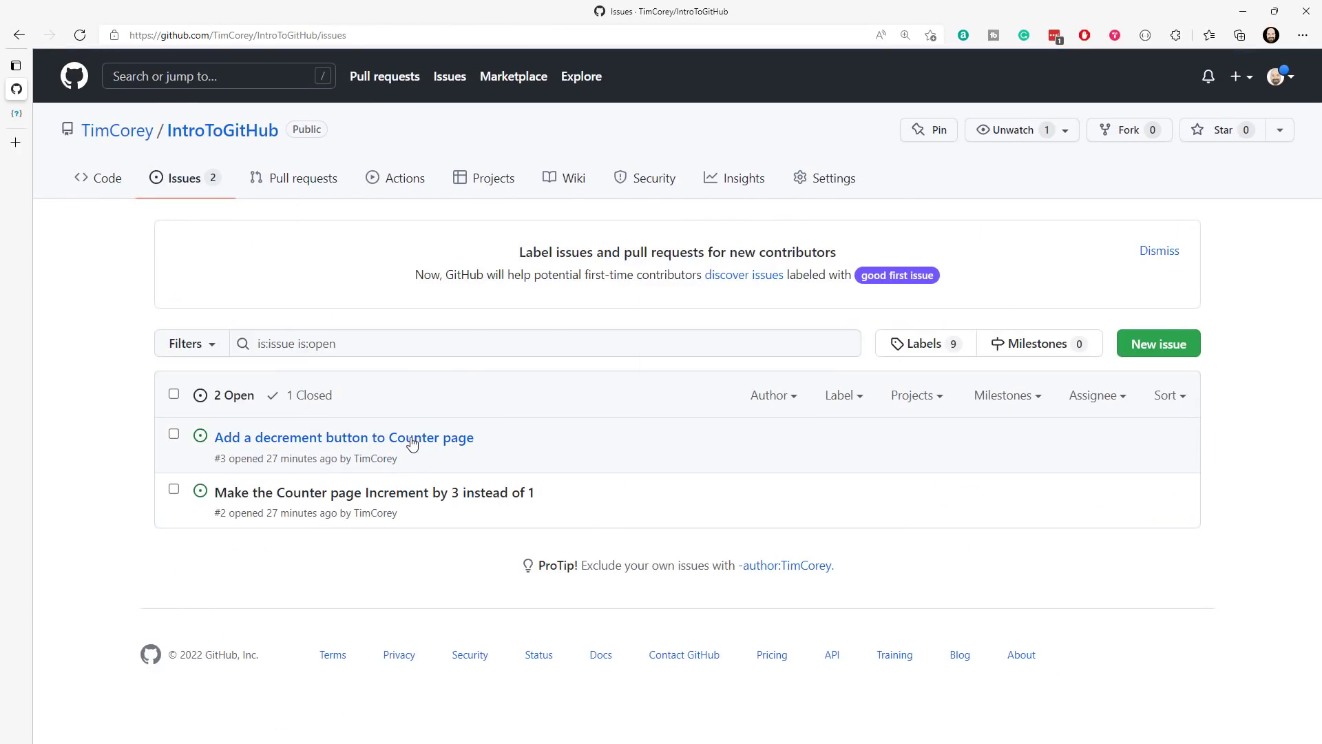
left_click(411, 439)
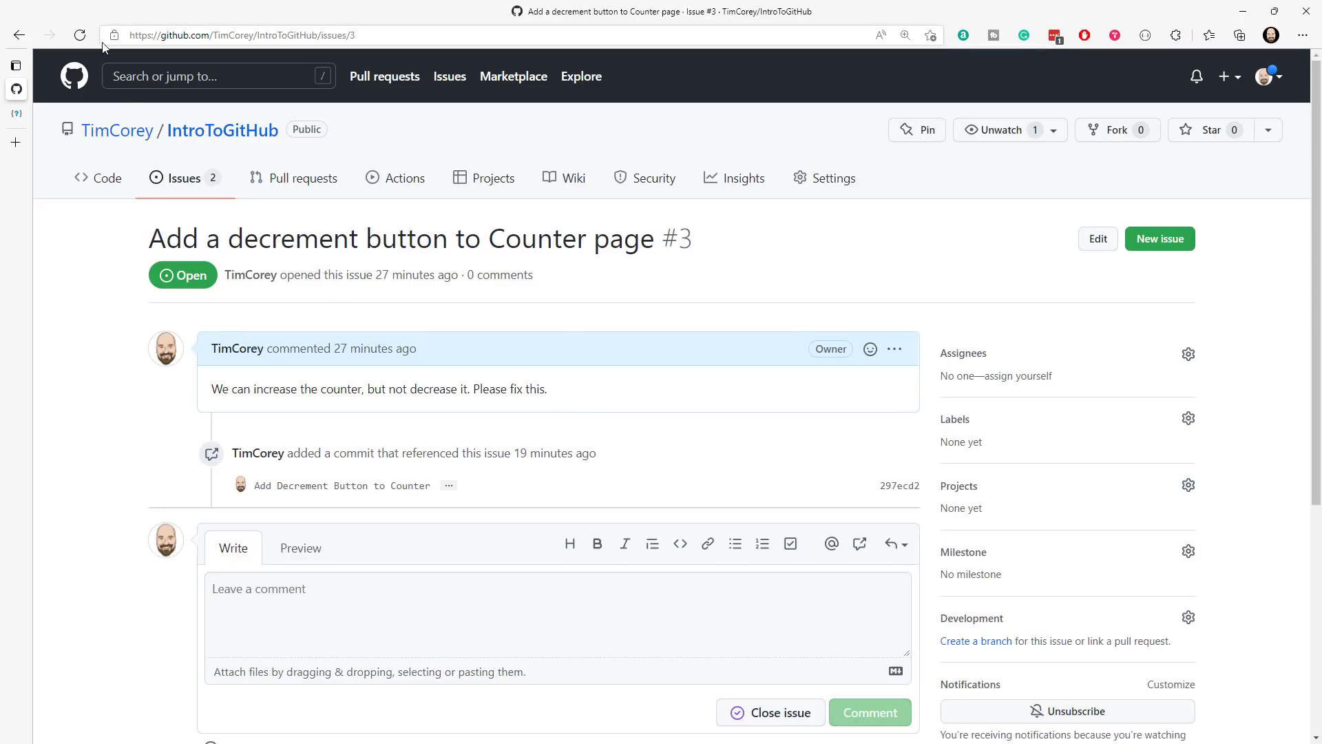
left_click(82, 34)
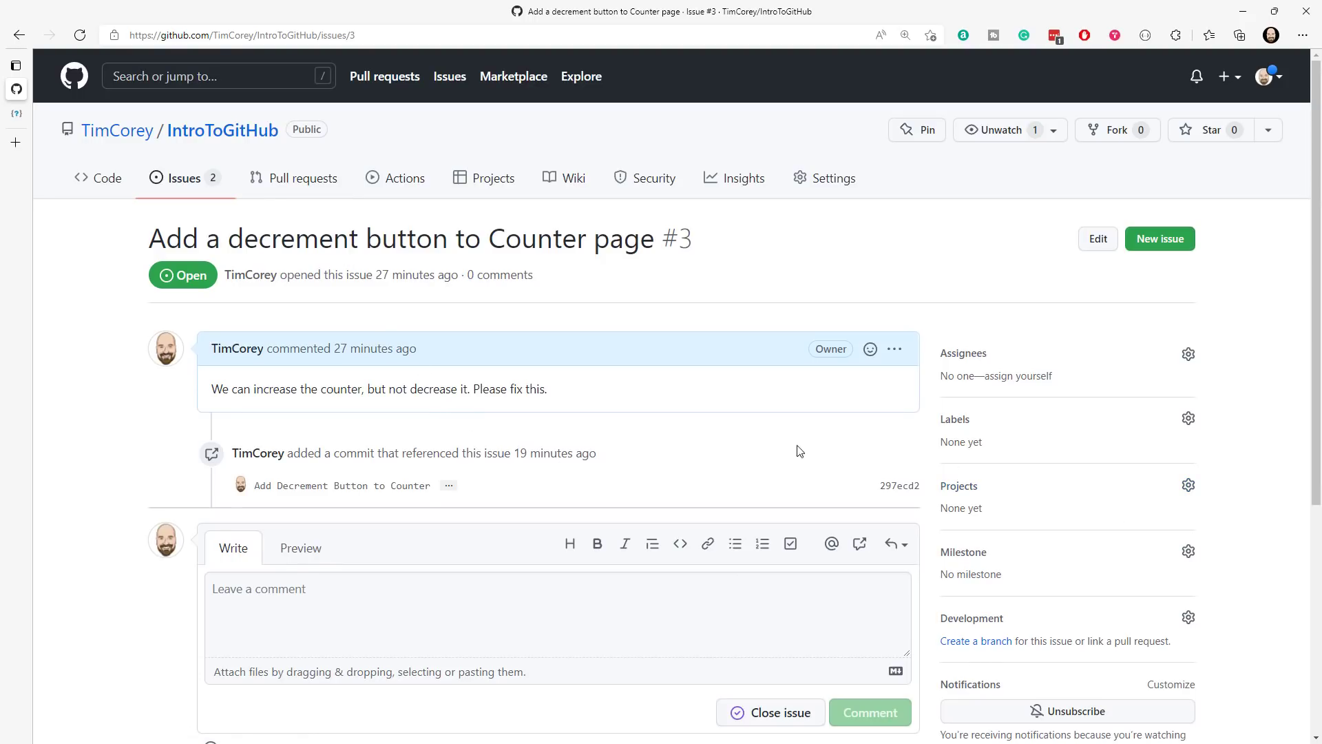
scroll(762, 448, "down", 3)
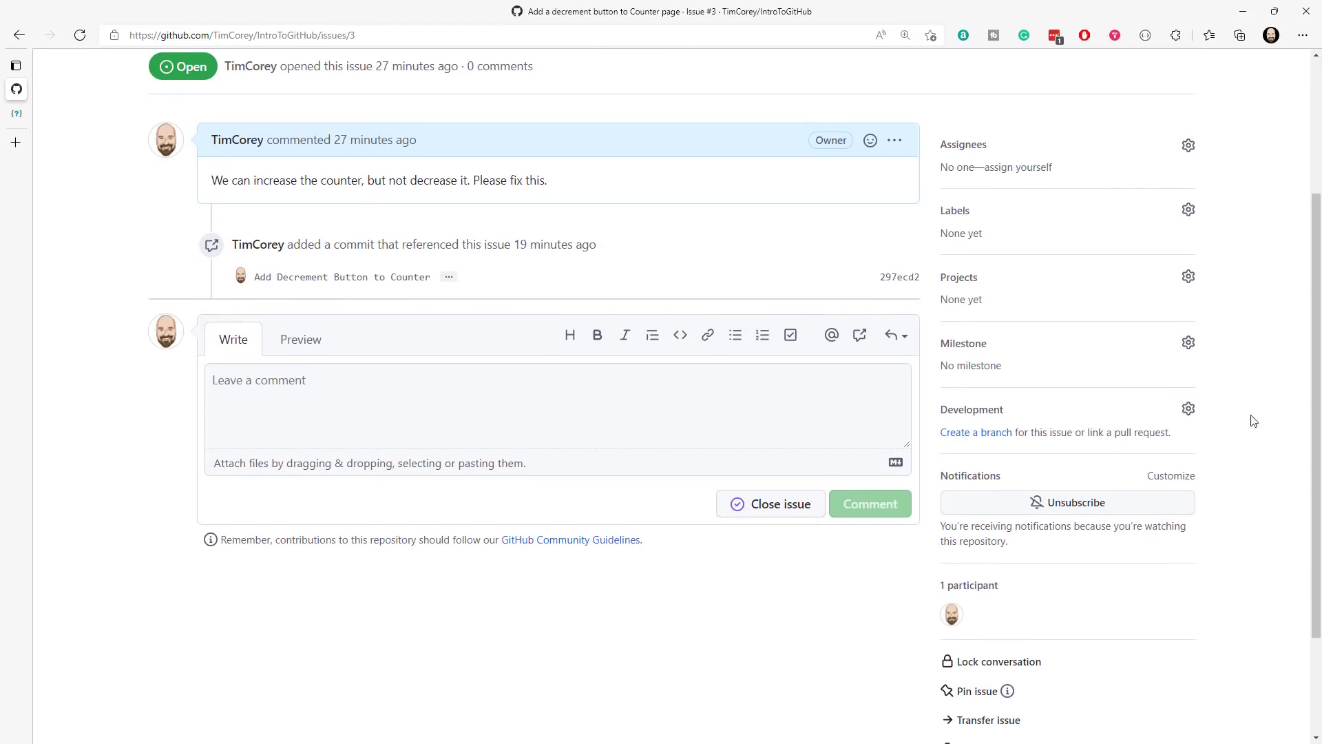
scroll(1237, 408, "up", 3)
- Return to the repository's main code page and look over its files, README roadmap and releases
left_click(82, 181)
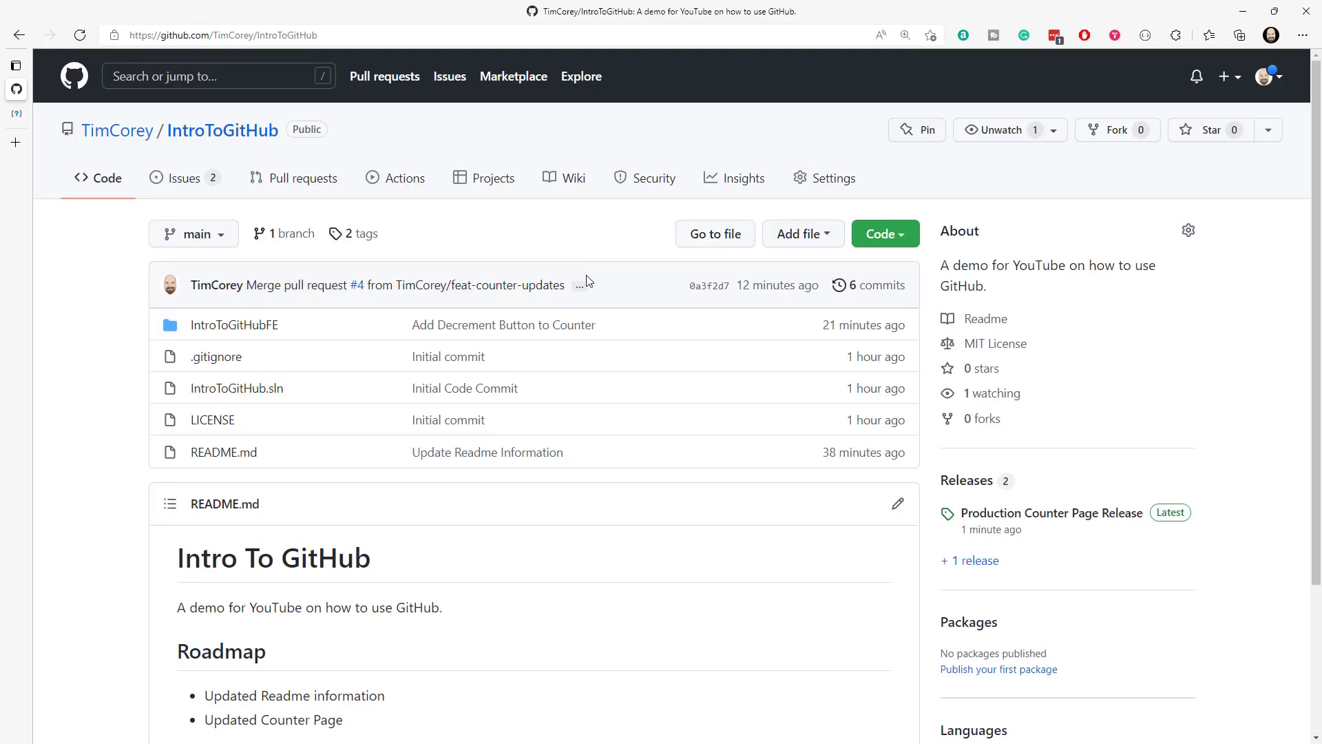
mouse_move(356, 287)
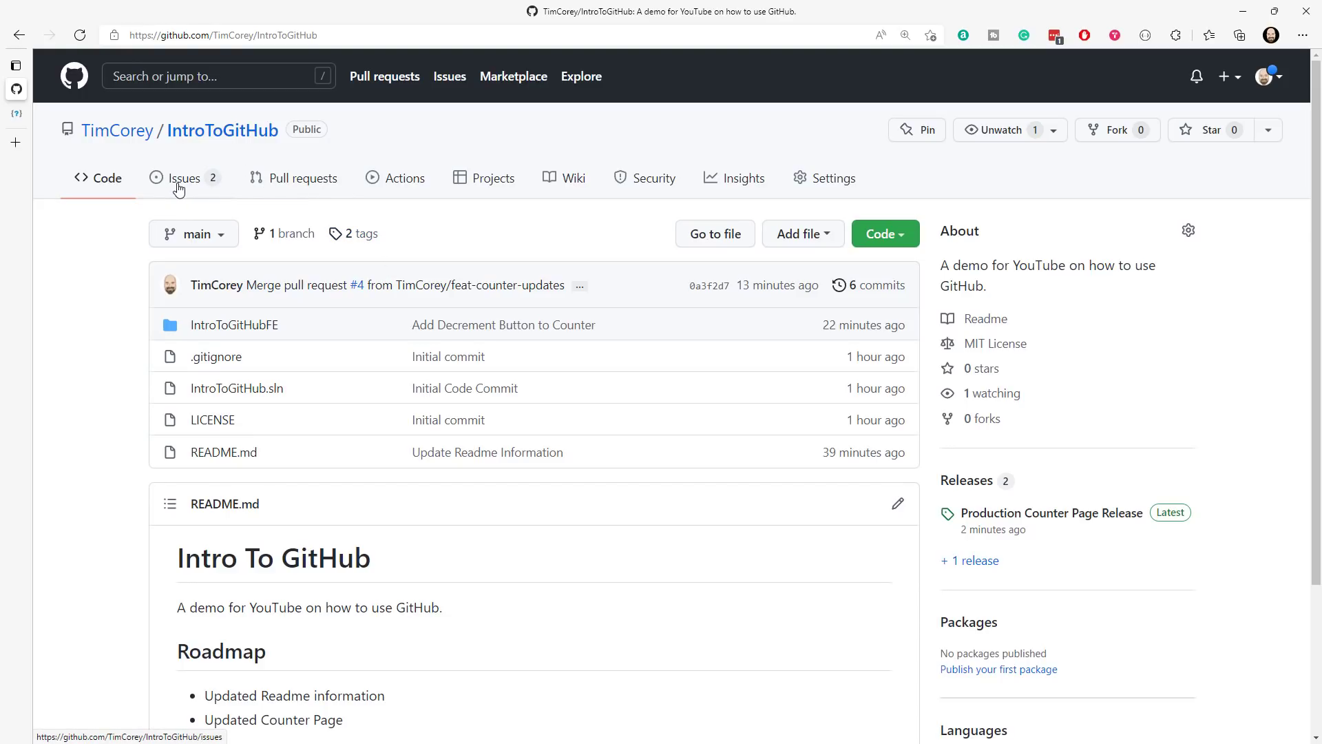
scroll(517, 386, "down", 3)
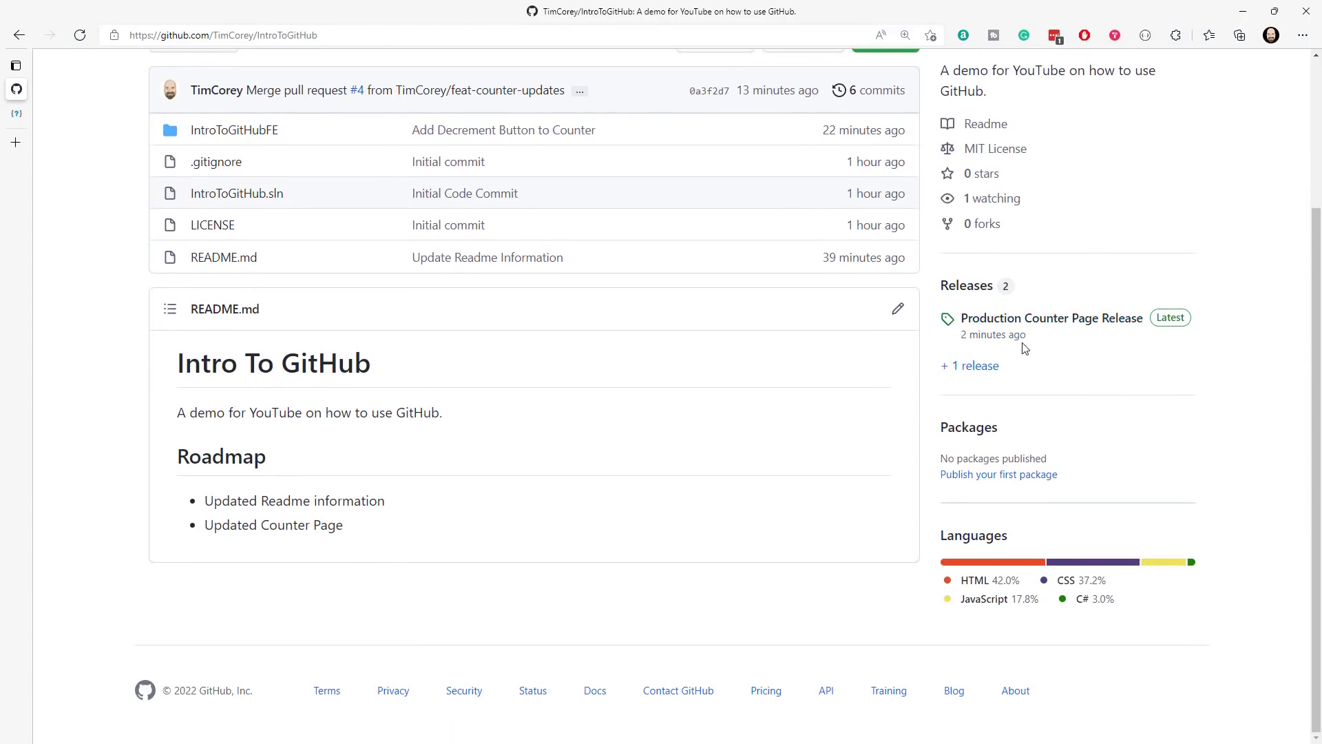
scroll(1024, 348, "up", 2)
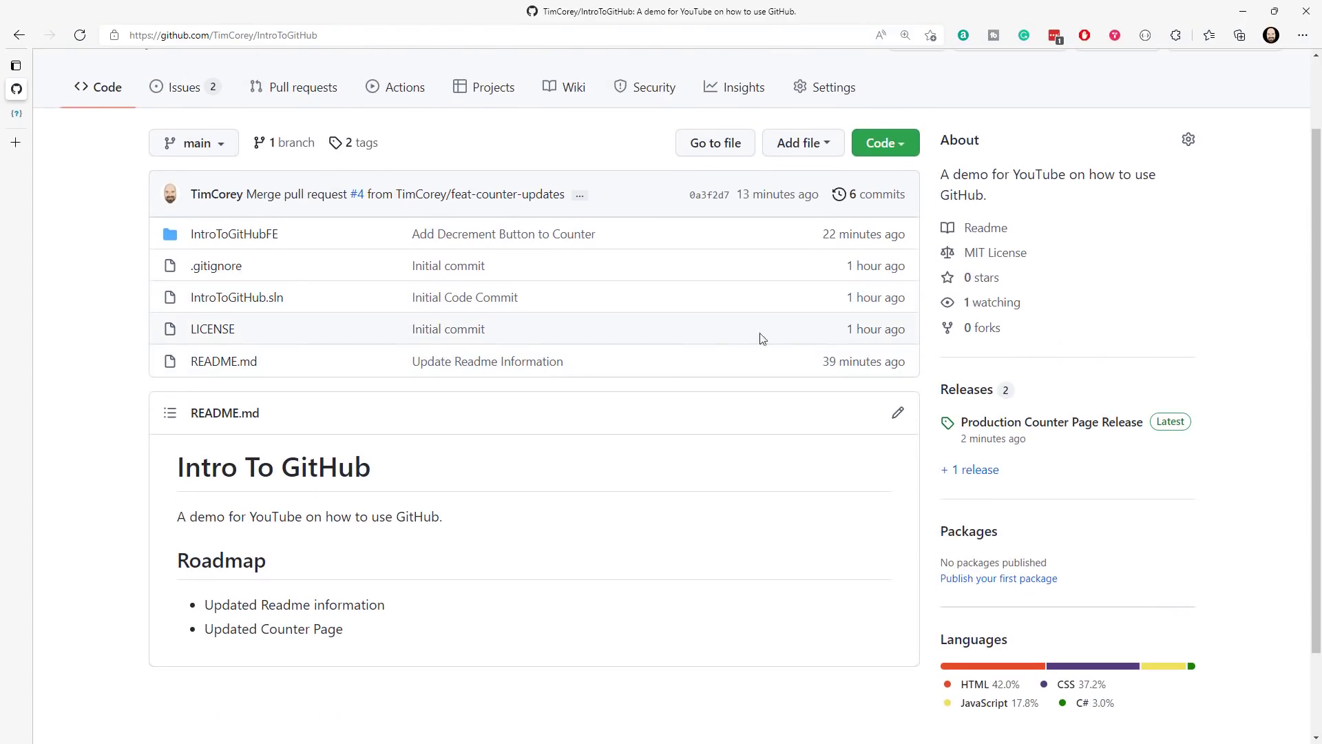
scroll(686, 332, "up", 2)
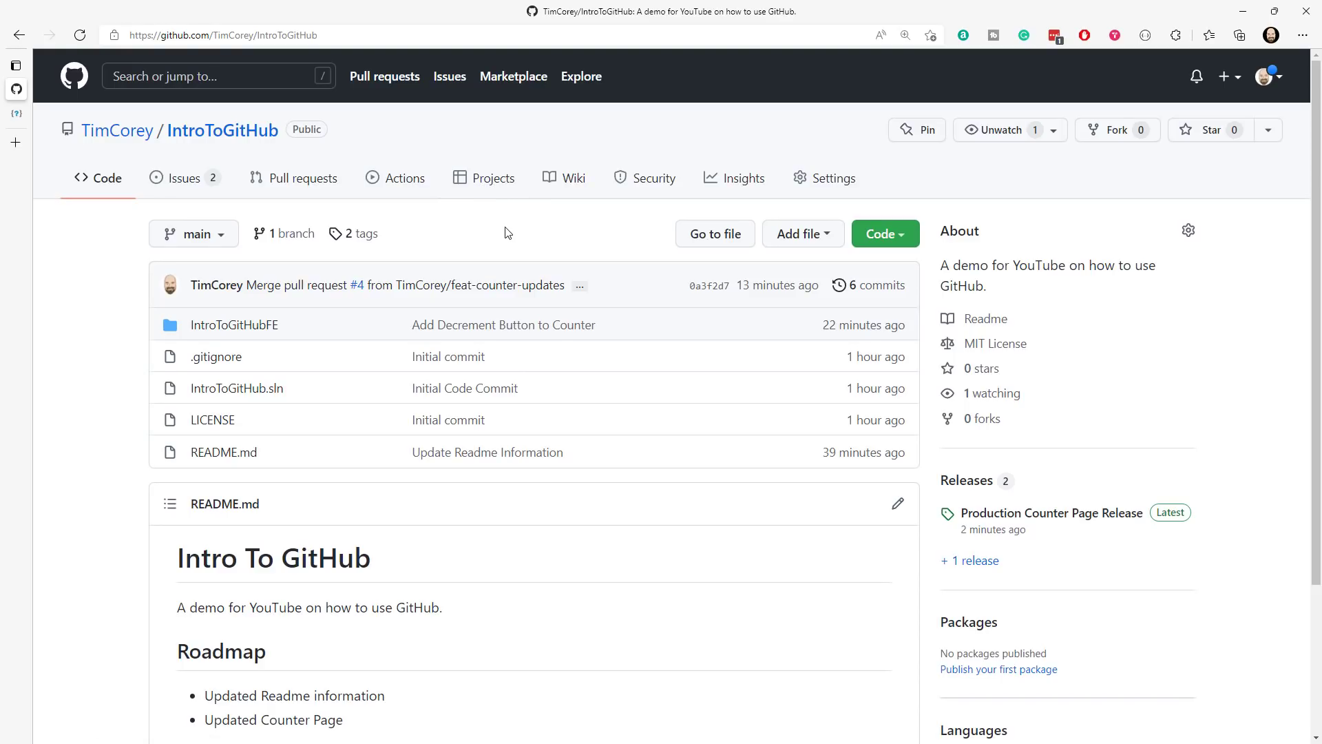
- Look over the repository's general settings and the available settings categories, and return to its main code page
left_click(832, 180)
scroll(303, 286, "down", 1)
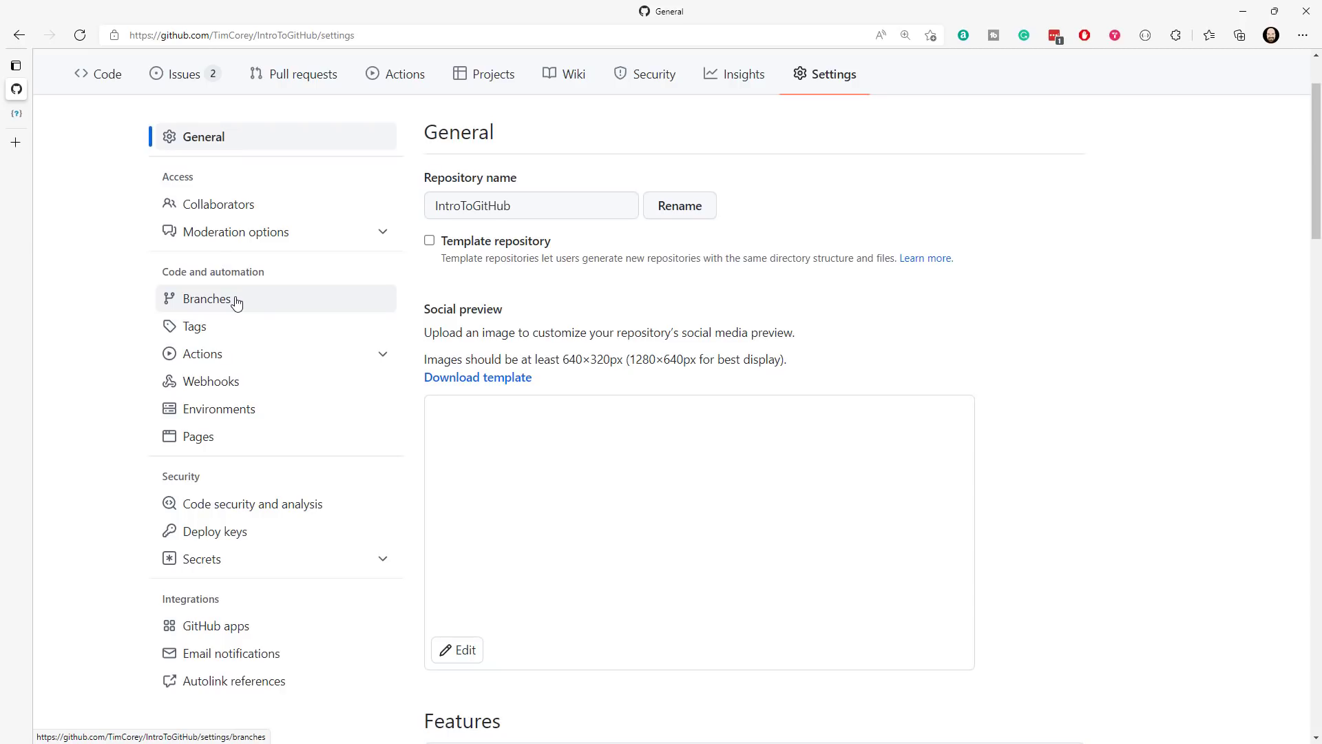
scroll(237, 303, "up", 2)
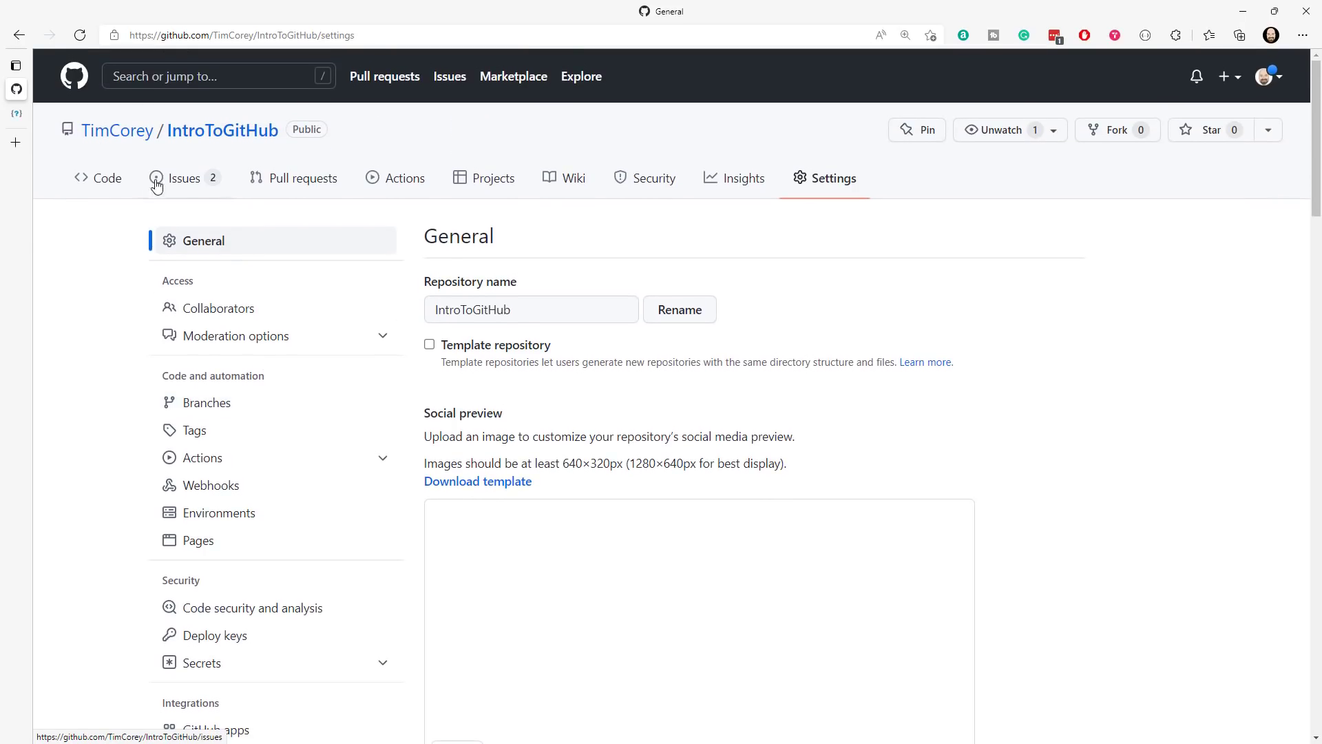
left_click(103, 177)
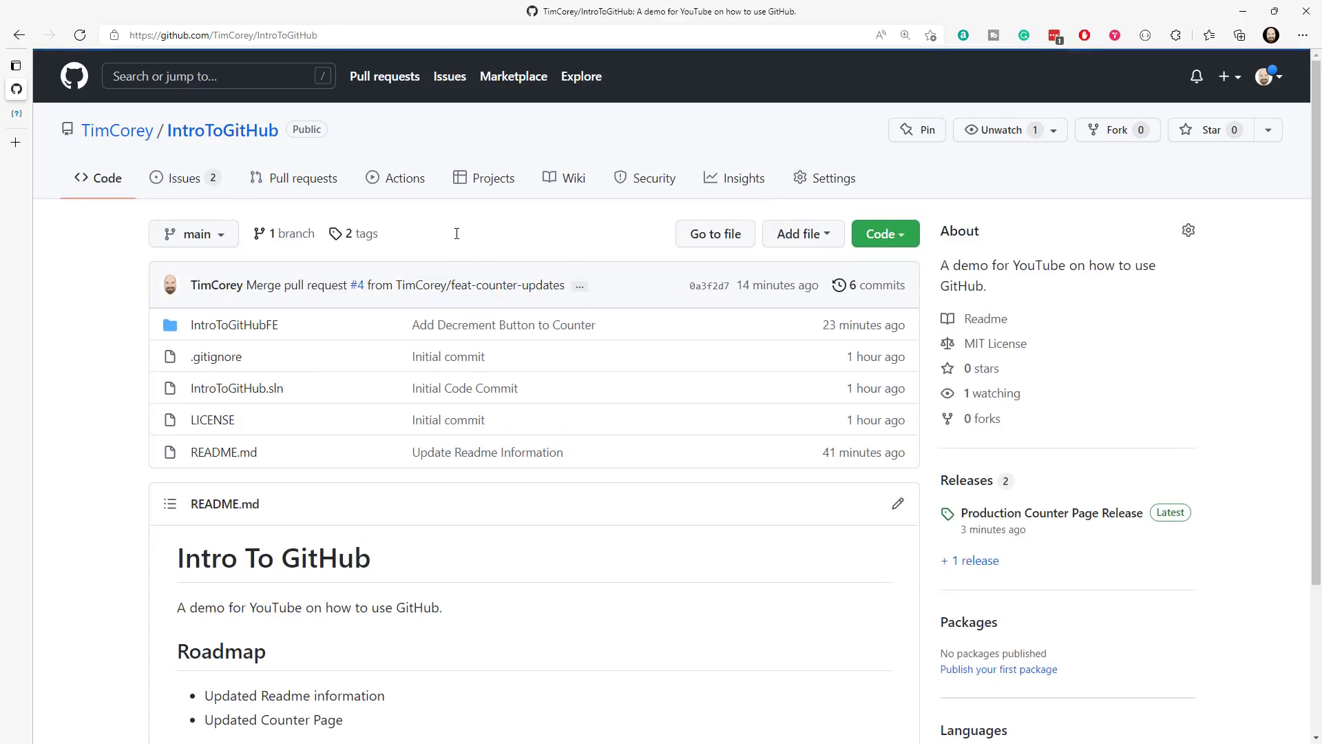